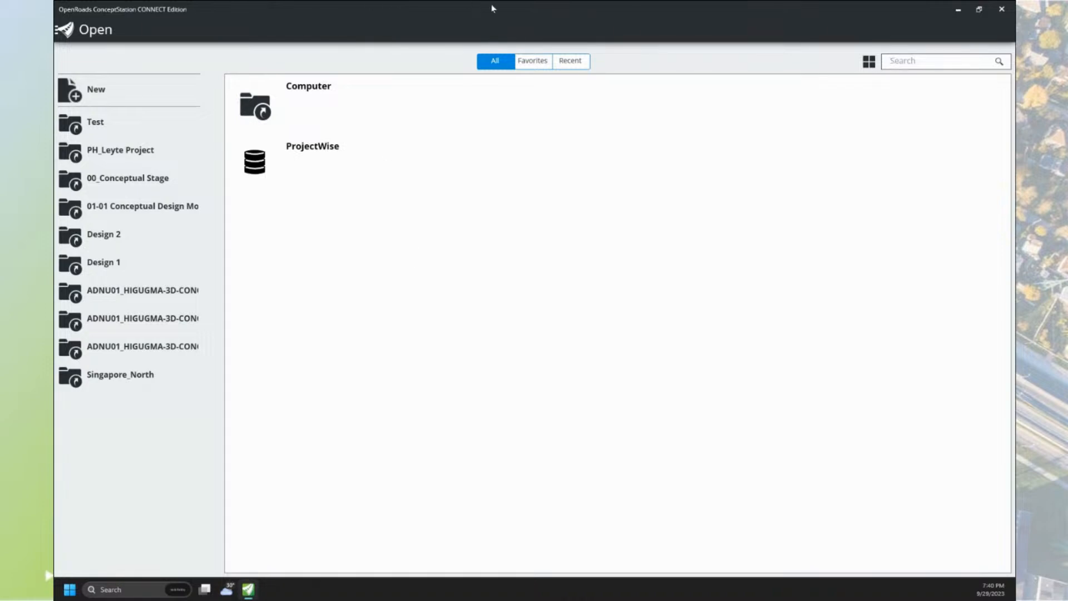
{"action": "left_click_drag", "start_coordinate": [494, 10], "coordinate": [510, 67]}
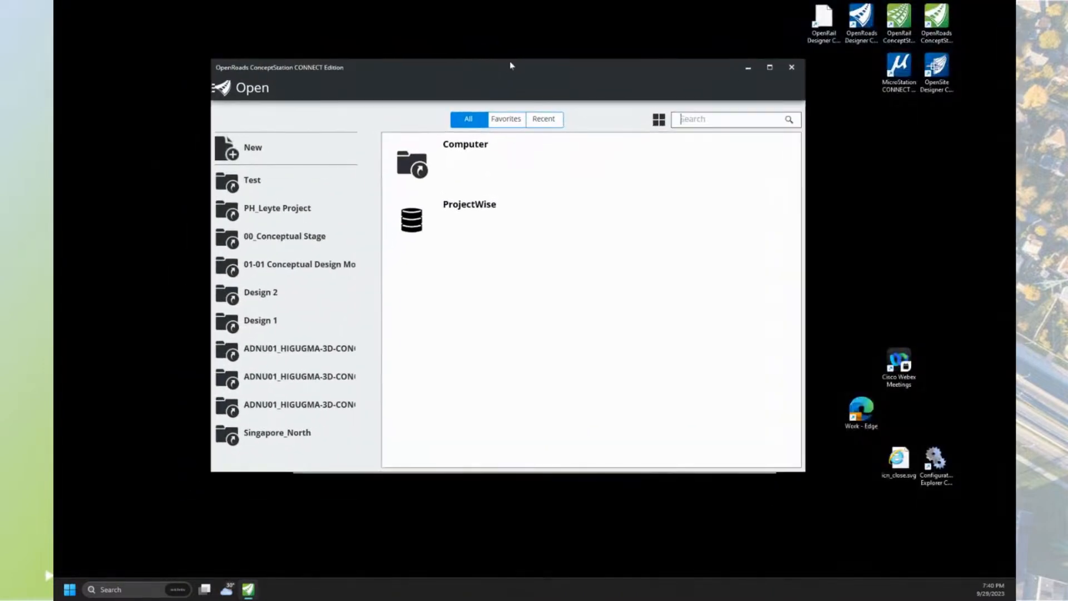
{"action": "left_click", "coordinate": [771, 68]}
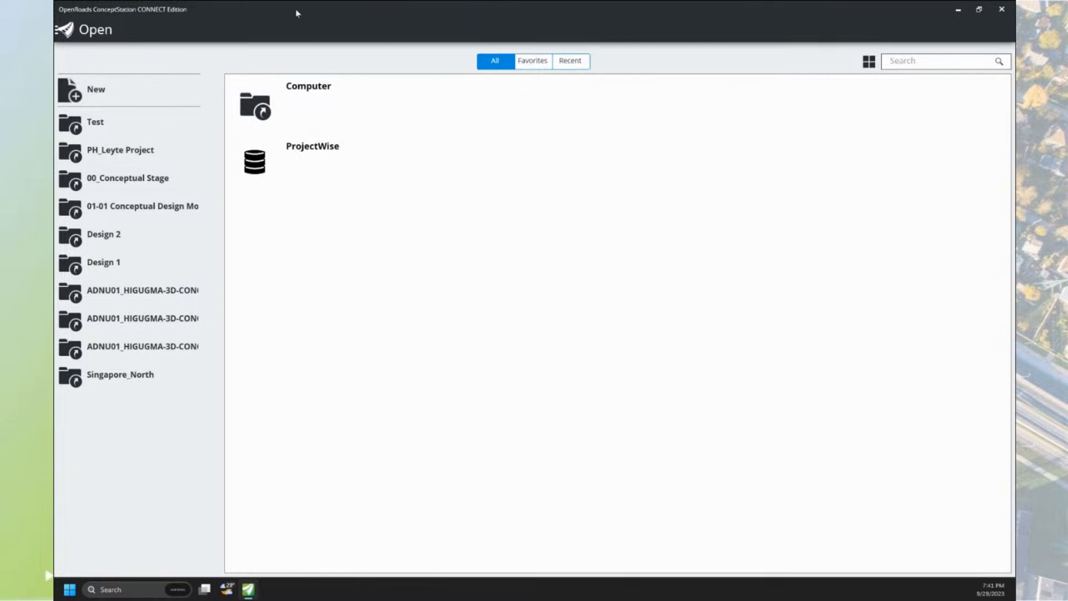
- Start a new concept file and look over the Philippines and its surrounding region on the location map
{"action": "left_click", "coordinate": [93, 92]}
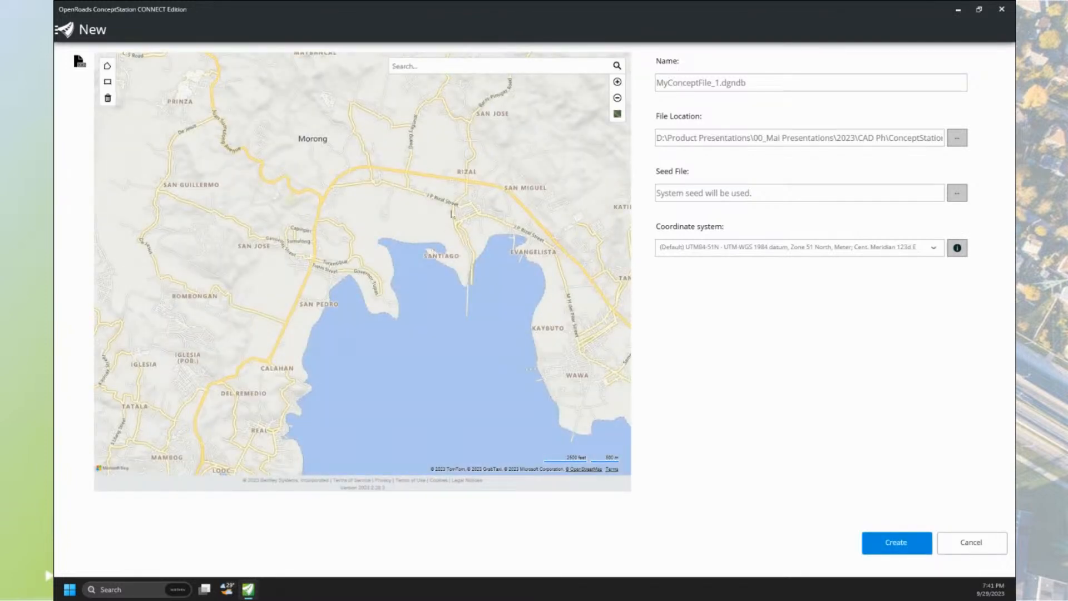
{"action": "scroll", "coordinate": [452, 215], "scroll_direction": "down", "scroll_amount": 4}
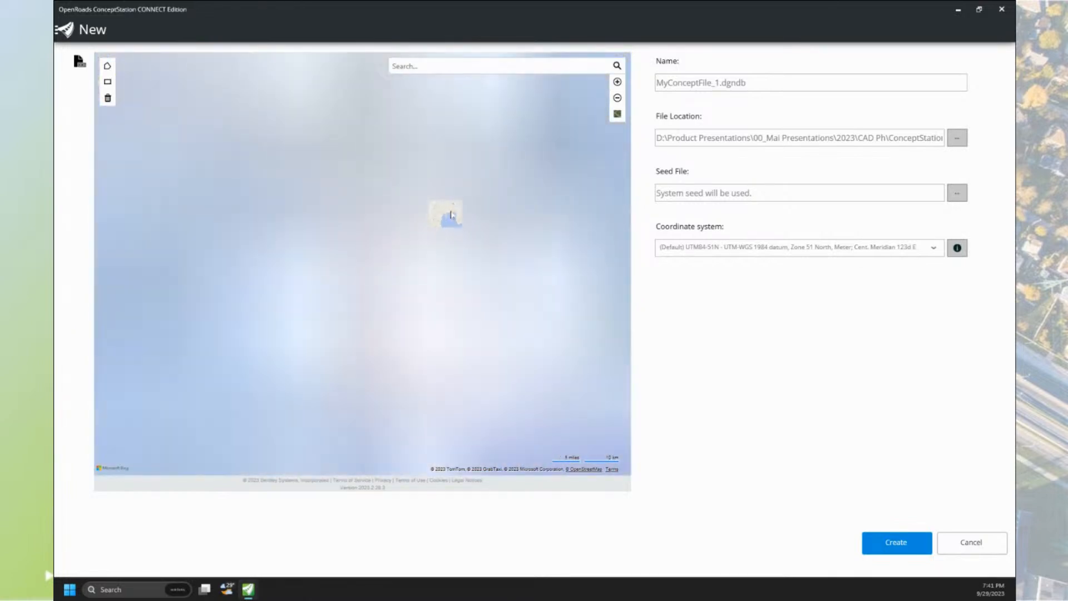
{"action": "scroll", "coordinate": [451, 212], "scroll_direction": "down", "scroll_amount": 2}
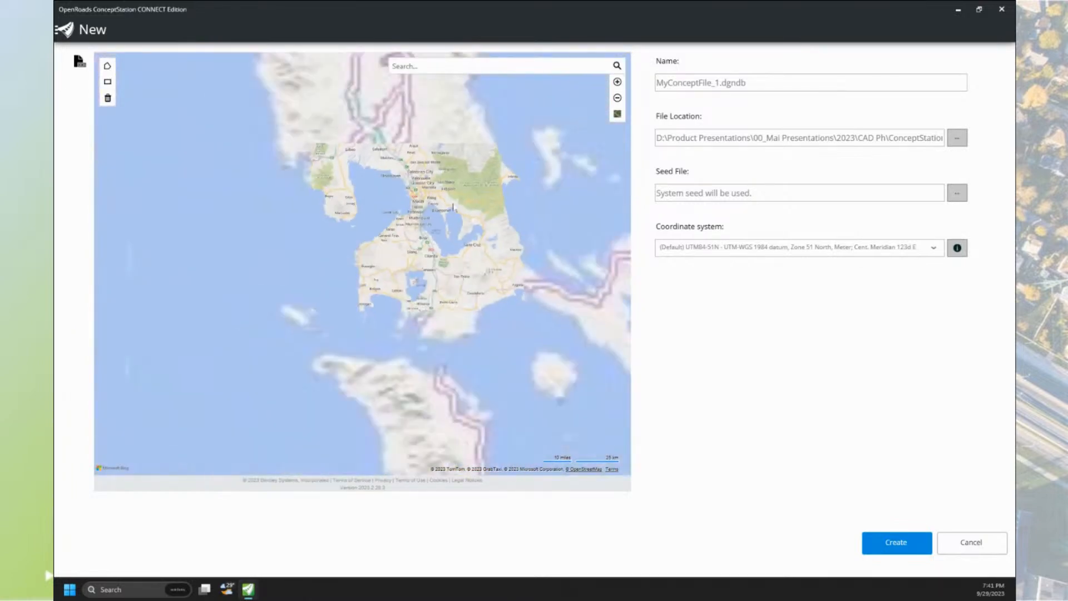
{"action": "scroll", "coordinate": [454, 206], "scroll_direction": "down", "scroll_amount": 2}
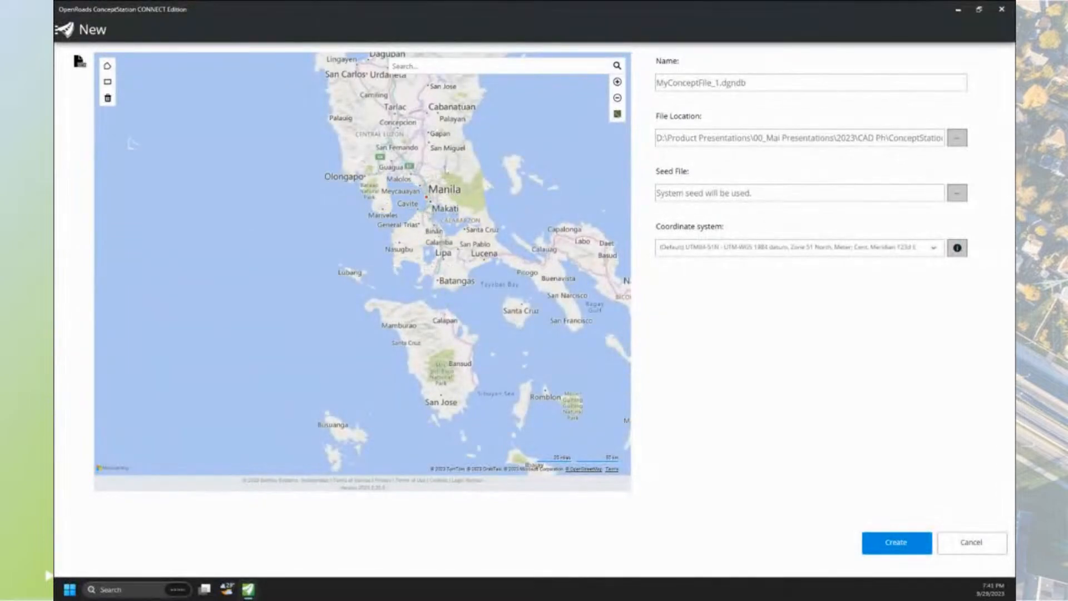
{"action": "scroll", "coordinate": [445, 190], "scroll_direction": "down", "scroll_amount": 1}
{"action": "scroll", "coordinate": [440, 193], "scroll_direction": "down", "scroll_amount": 2}
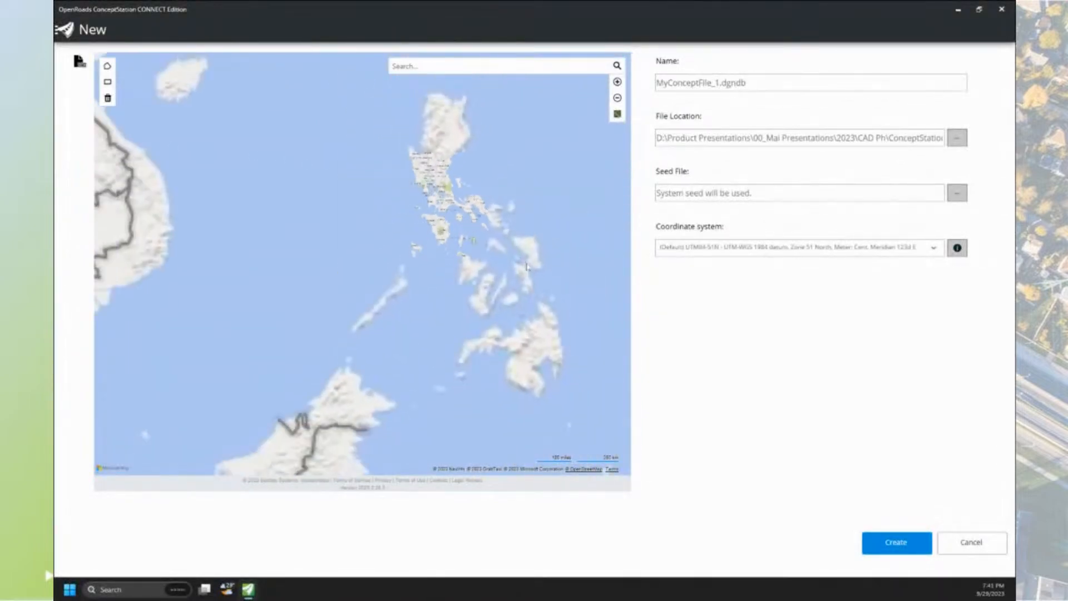
{"action": "scroll", "coordinate": [527, 267], "scroll_direction": "up", "scroll_amount": 1}
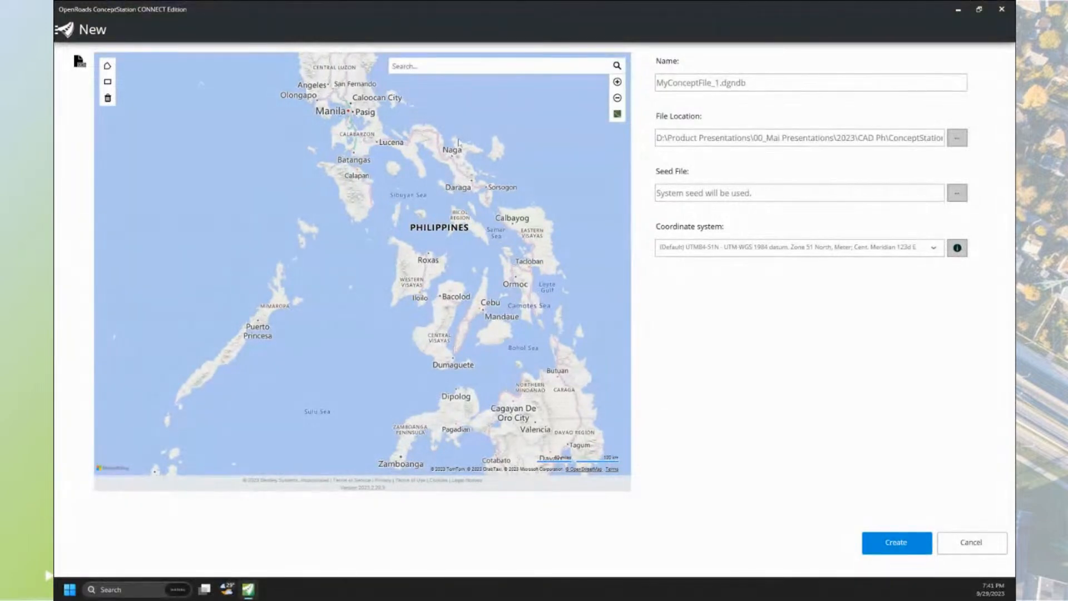
{"action": "scroll", "coordinate": [374, 116], "scroll_direction": "up", "scroll_amount": 2}
{"action": "scroll", "coordinate": [367, 117], "scroll_direction": "down", "scroll_amount": 2}
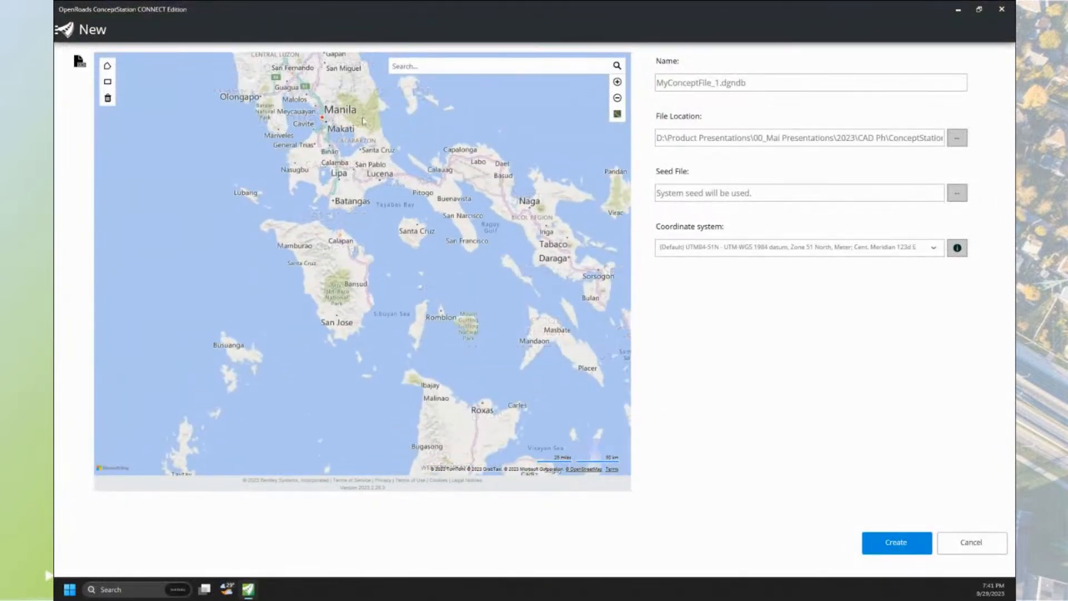
{"action": "scroll", "coordinate": [364, 122], "scroll_direction": "down", "scroll_amount": 3}
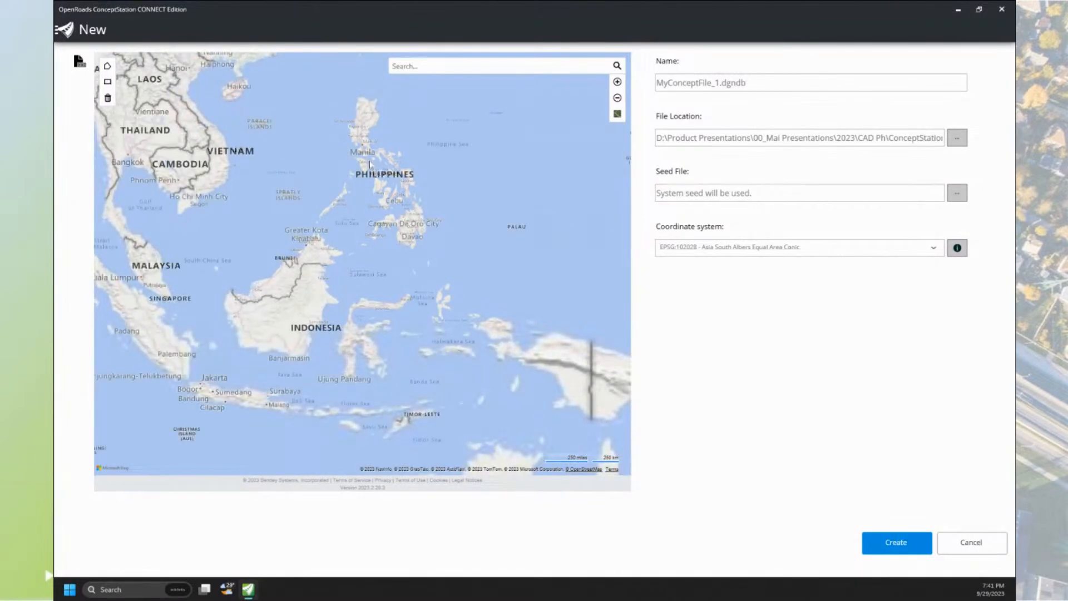
{"action": "scroll", "coordinate": [362, 206], "scroll_direction": "down", "scroll_amount": 1}
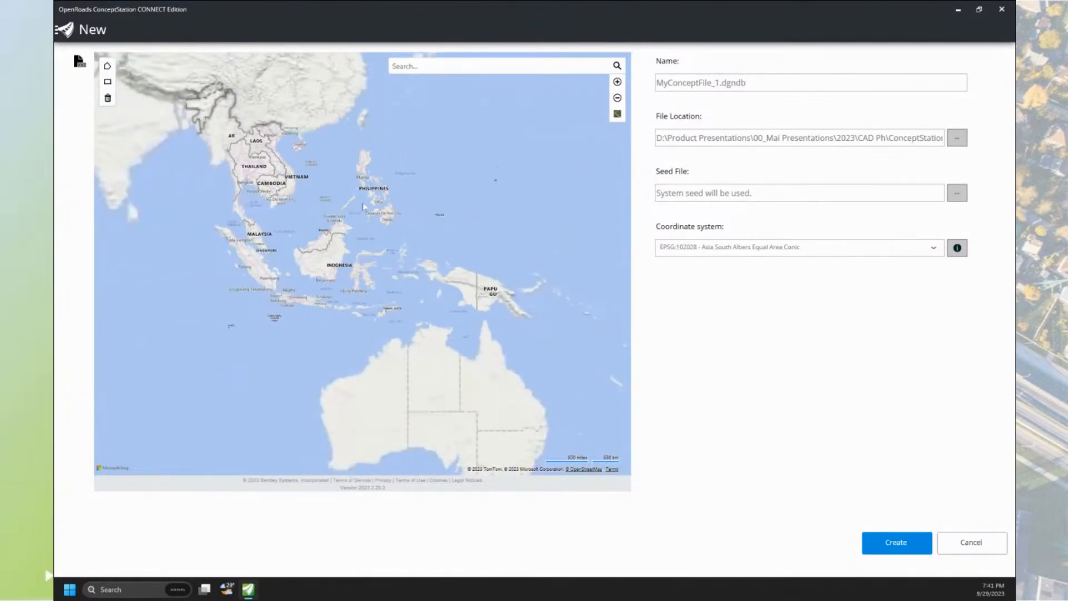
{"action": "scroll", "coordinate": [362, 207], "scroll_direction": "up", "scroll_amount": 3}
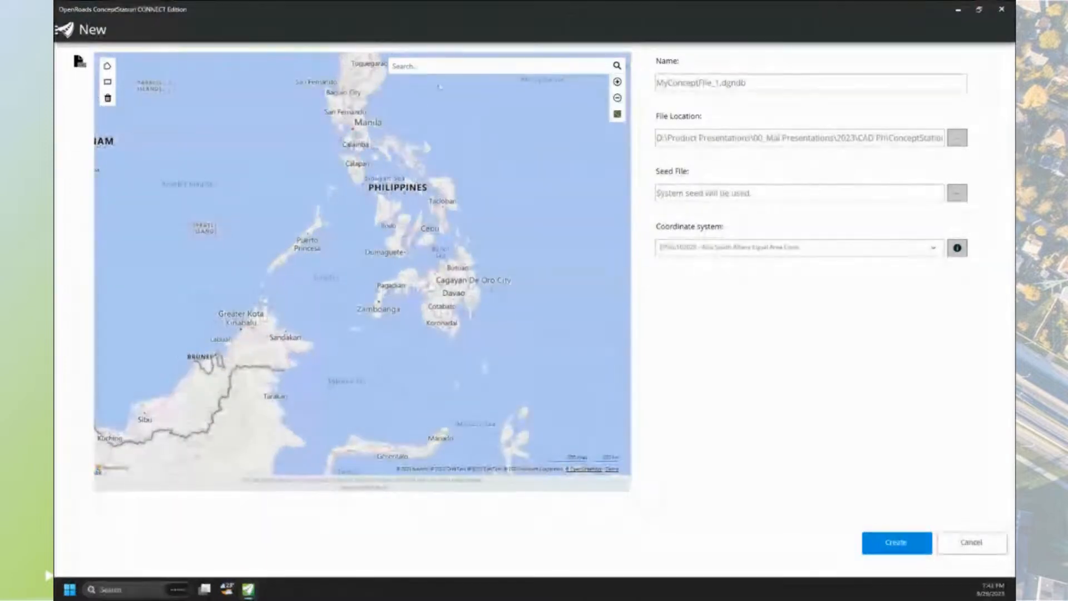
- Search the location map for cebu and go to Cebu, Central Visayas, Philippines
{"action": "left_click", "coordinate": [456, 64]}
{"action": "type", "text": "cebu"}
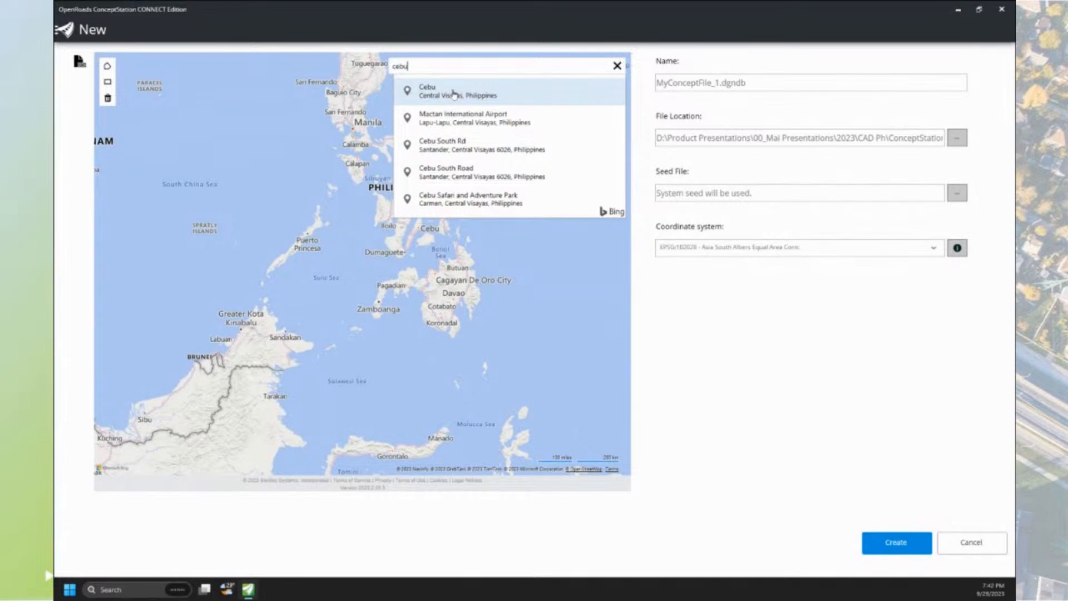
{"action": "left_click", "coordinate": [456, 92]}
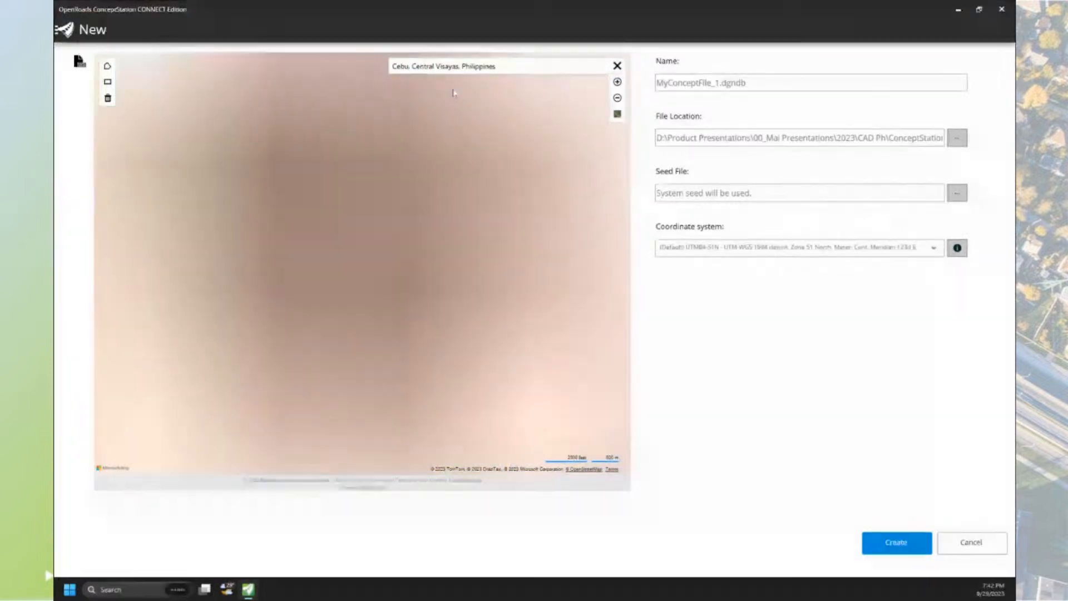
{"action": "scroll", "coordinate": [377, 292], "scroll_direction": "down", "scroll_amount": 5}
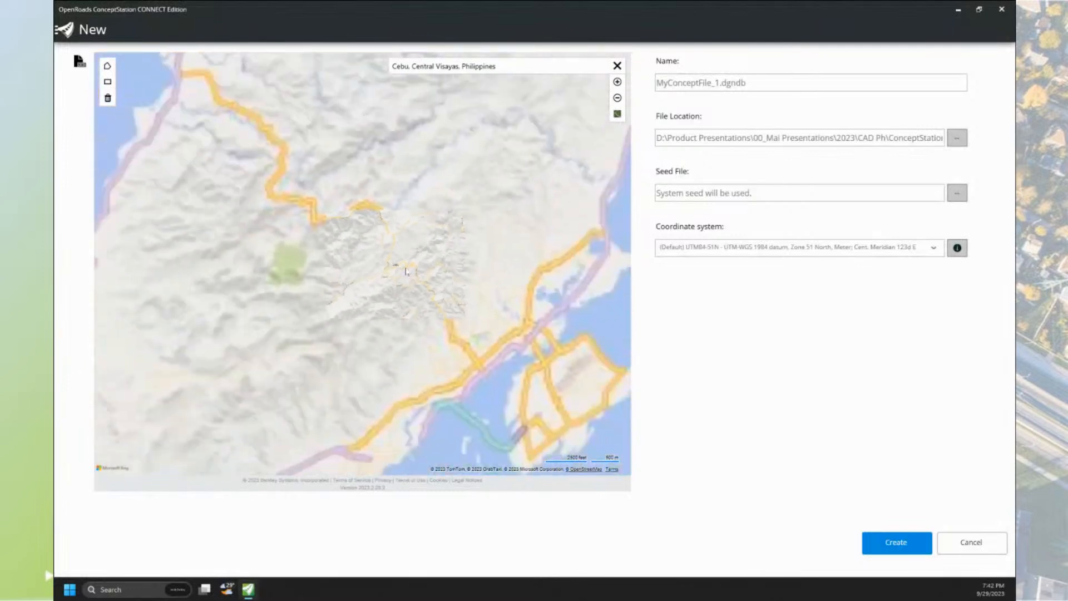
{"action": "scroll", "coordinate": [410, 282], "scroll_direction": "up", "scroll_amount": 1}
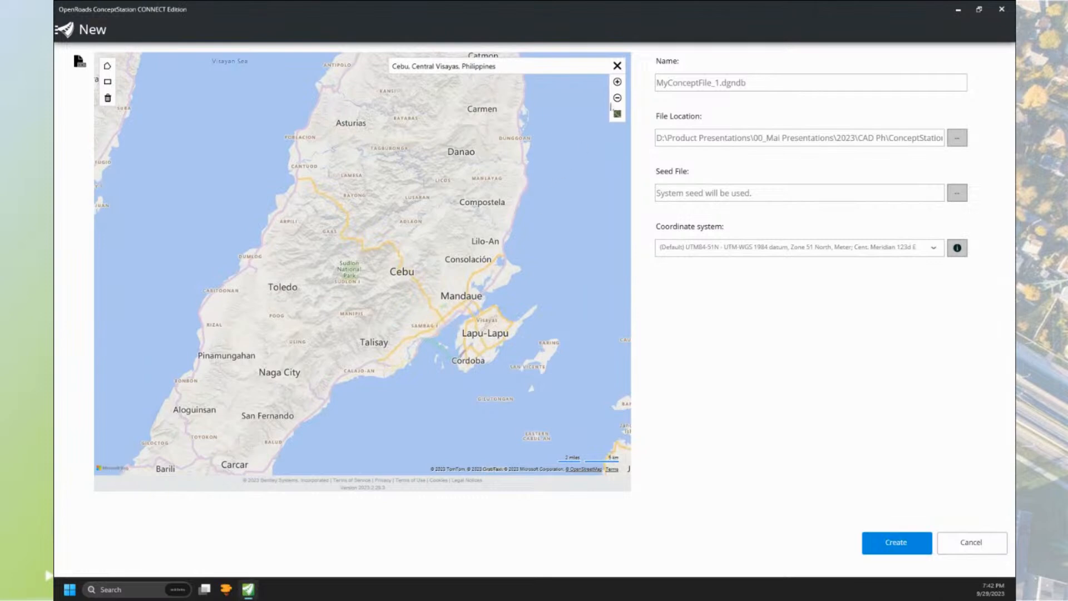
- Switch the location map from the road view to aerial imagery
{"action": "left_click", "coordinate": [617, 114]}
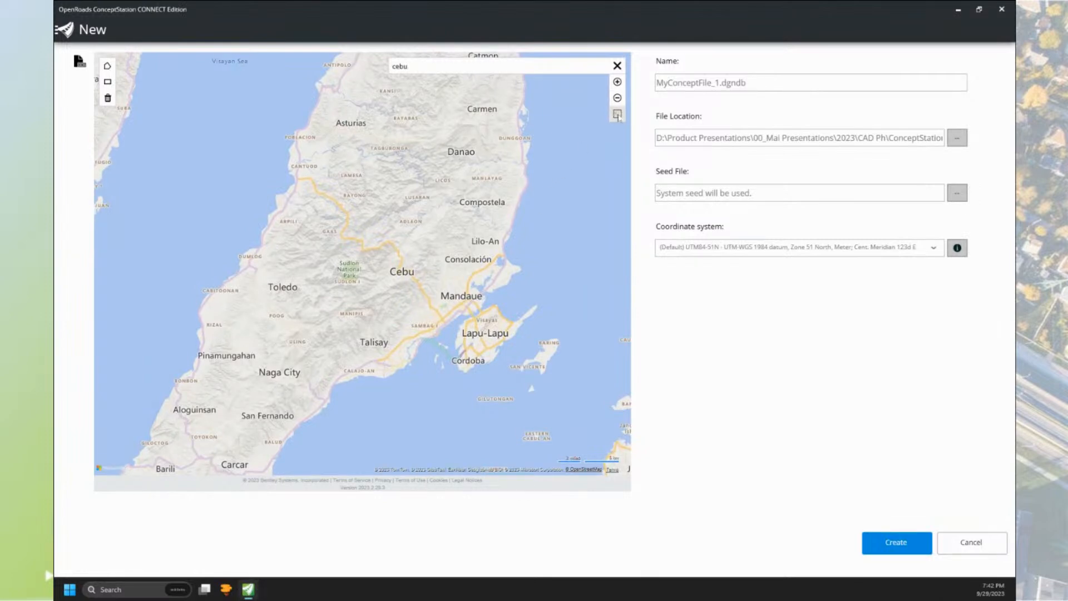
{"action": "scroll", "coordinate": [400, 215], "scroll_direction": "down", "scroll_amount": 1}
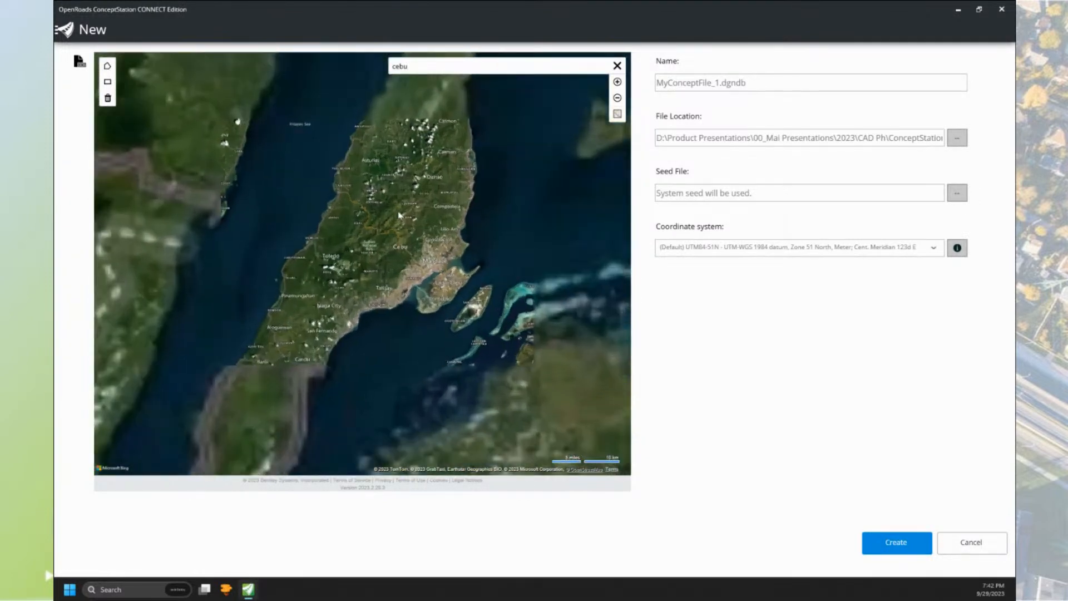
{"action": "scroll", "coordinate": [399, 215], "scroll_direction": "up", "scroll_amount": 1}
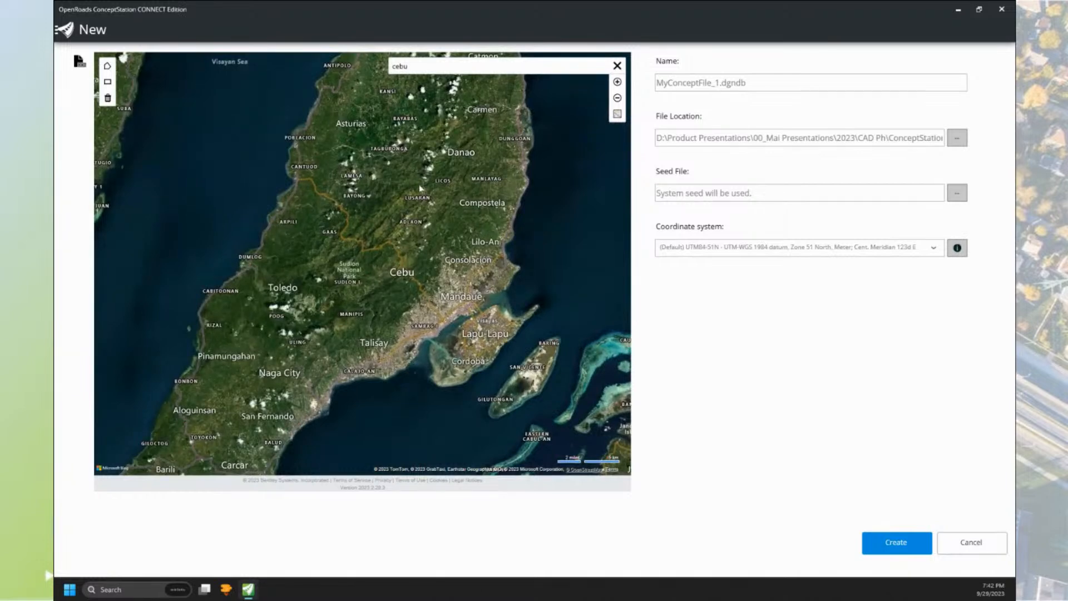
- Search the map for Morong, Calabarzon, Philippines and frame the area between Morong and the lake shore
{"action": "double_click", "coordinate": [414, 67]}
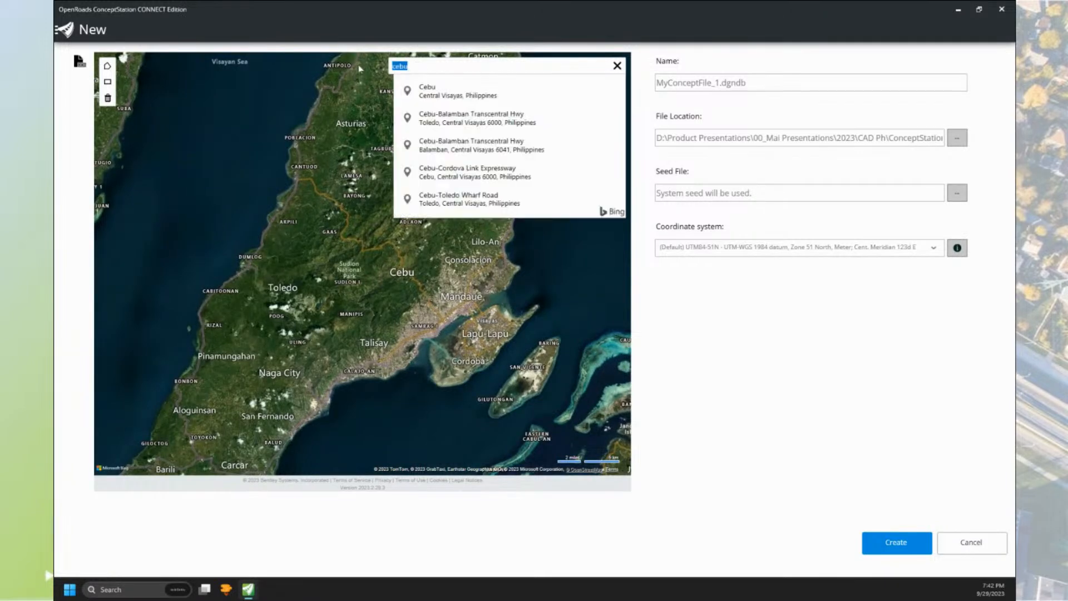
{"action": "type", "text": "moron"}
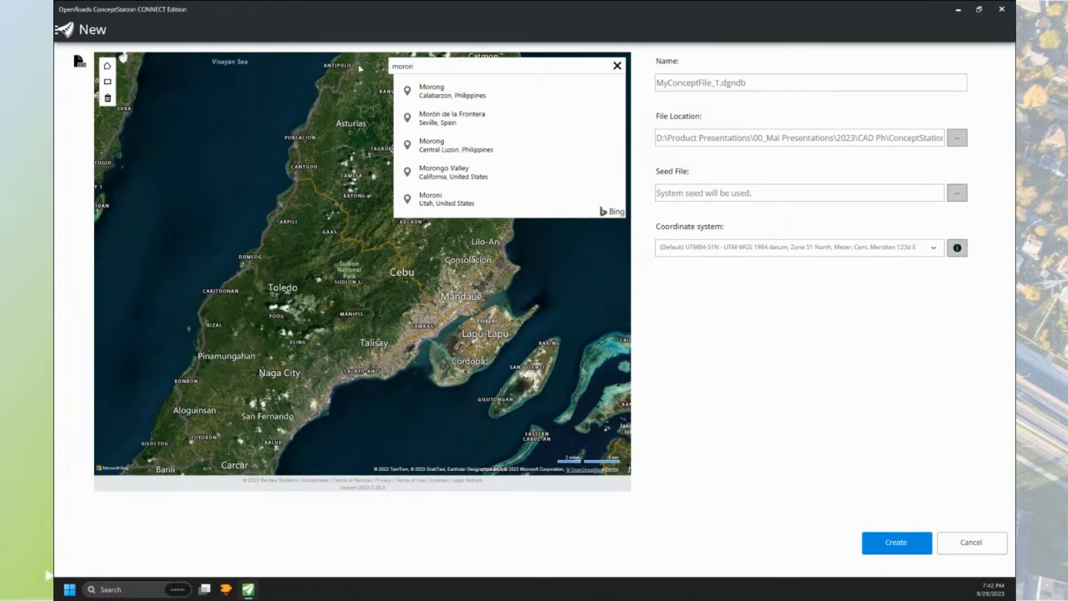
{"action": "left_click", "coordinate": [439, 91]}
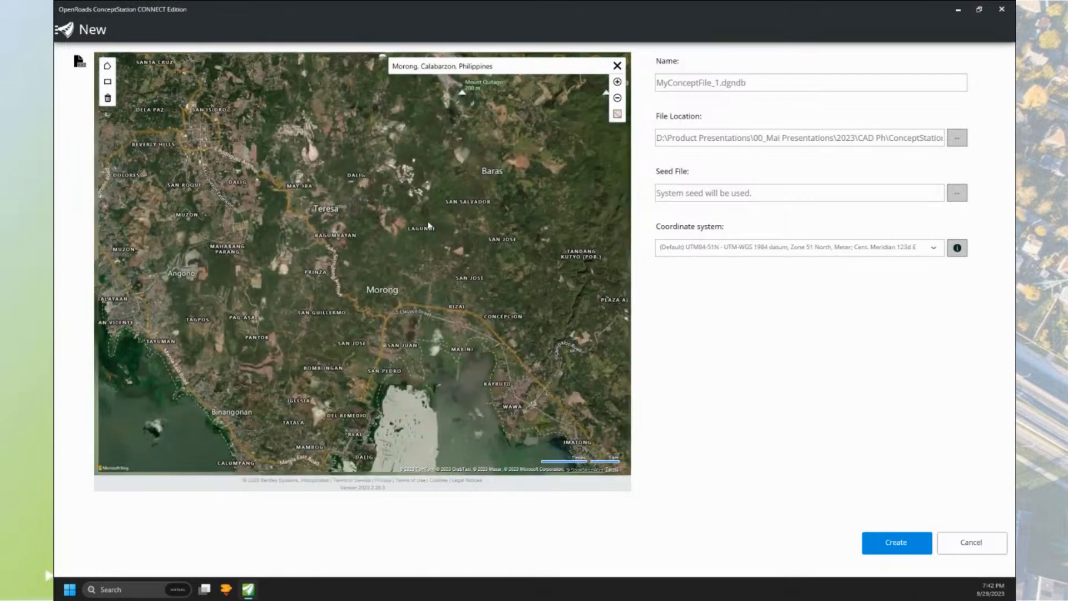
{"action": "scroll", "coordinate": [439, 259], "scroll_direction": "down", "scroll_amount": 1}
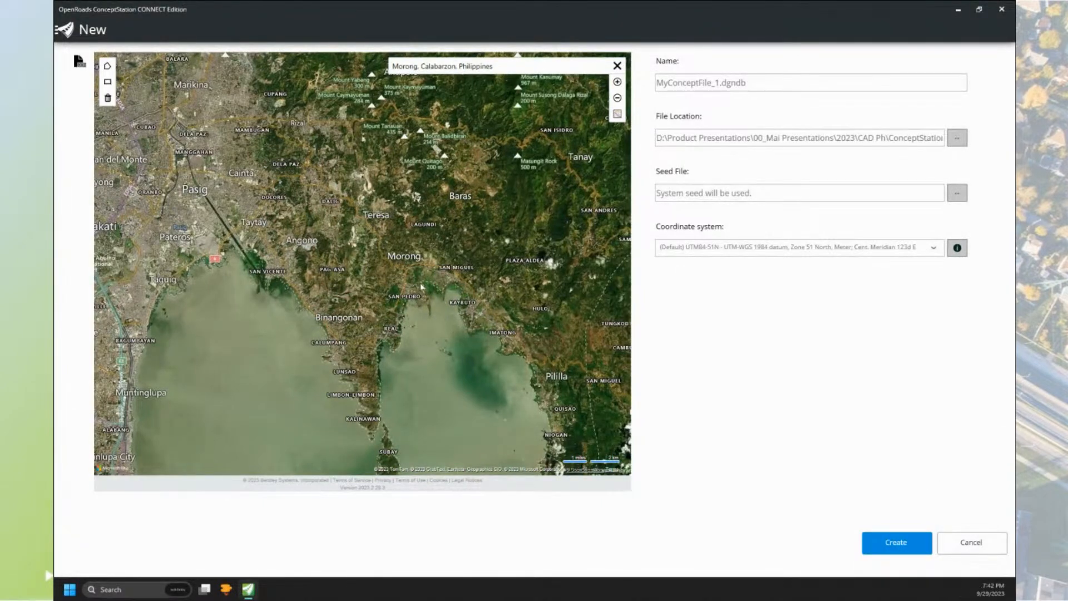
{"action": "scroll", "coordinate": [421, 287], "scroll_direction": "up", "scroll_amount": 5}
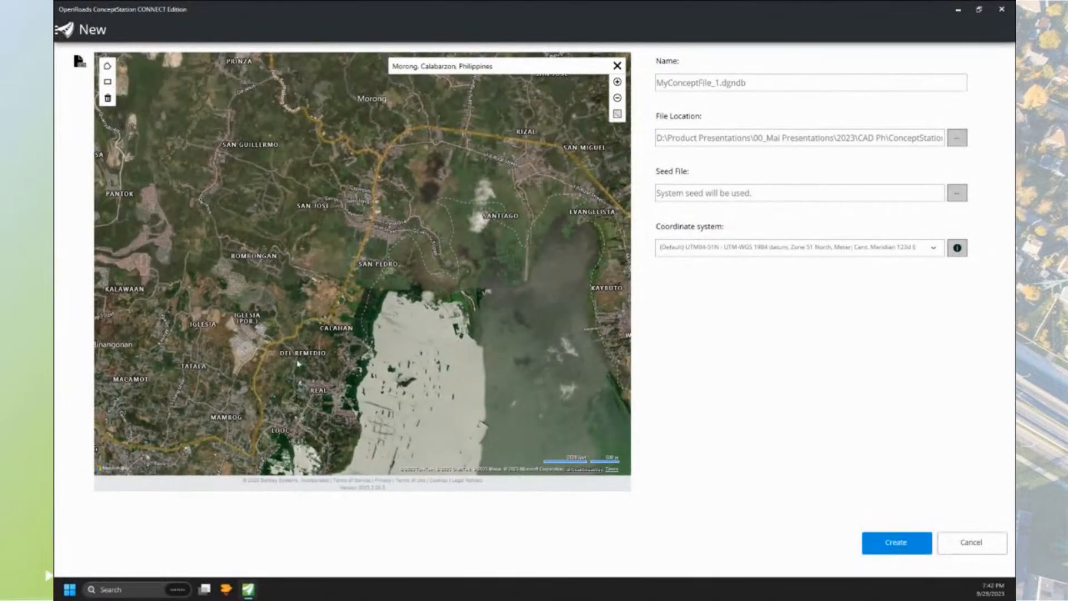
{"action": "left_click_drag", "start_coordinate": [516, 198], "coordinate": [489, 217]}
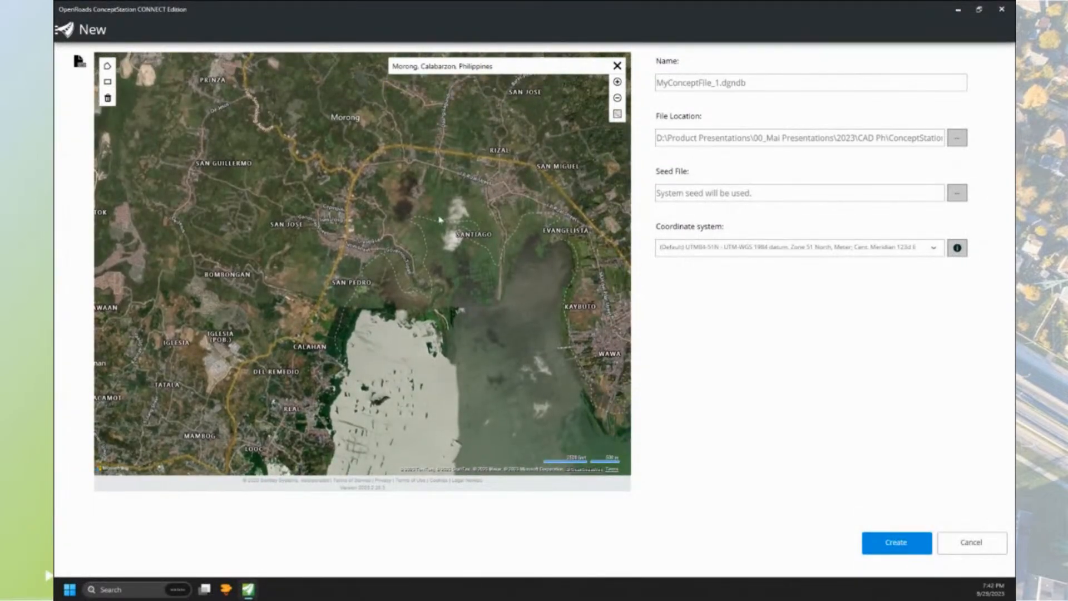
- Outline a rectangular project area on the map from Morong down past San Pedro, taking in San Jose, Santiago and Rizal
{"action": "left_click", "coordinate": [108, 82]}
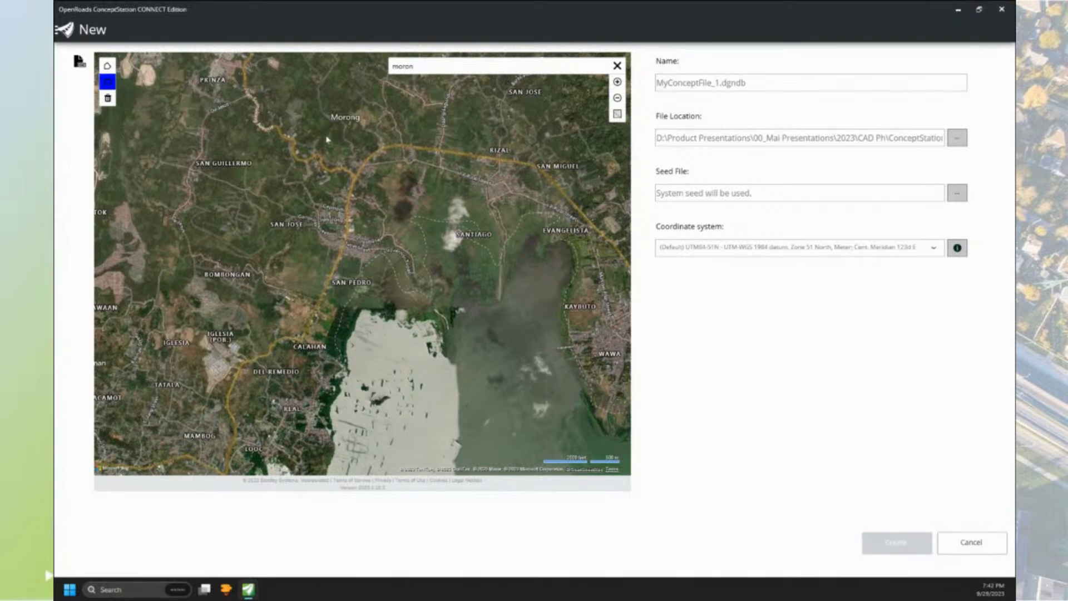
{"action": "left_click", "coordinate": [108, 83]}
{"action": "left_click", "coordinate": [108, 82]}
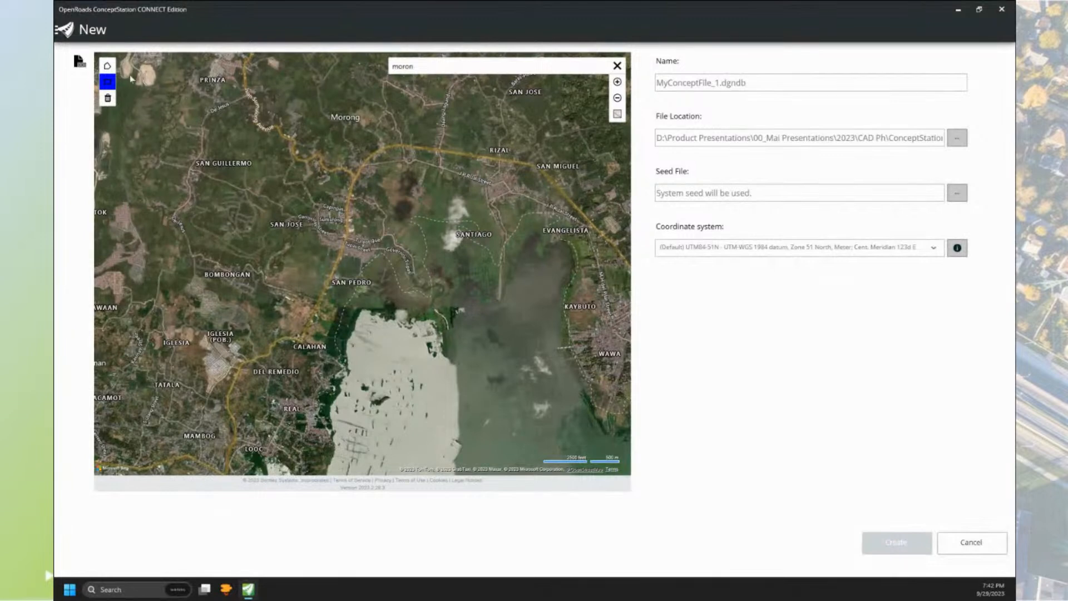
{"action": "left_click", "coordinate": [107, 83]}
{"action": "left_click", "coordinate": [109, 84]}
{"action": "left_click_drag", "start_coordinate": [275, 113], "coordinate": [524, 332]}
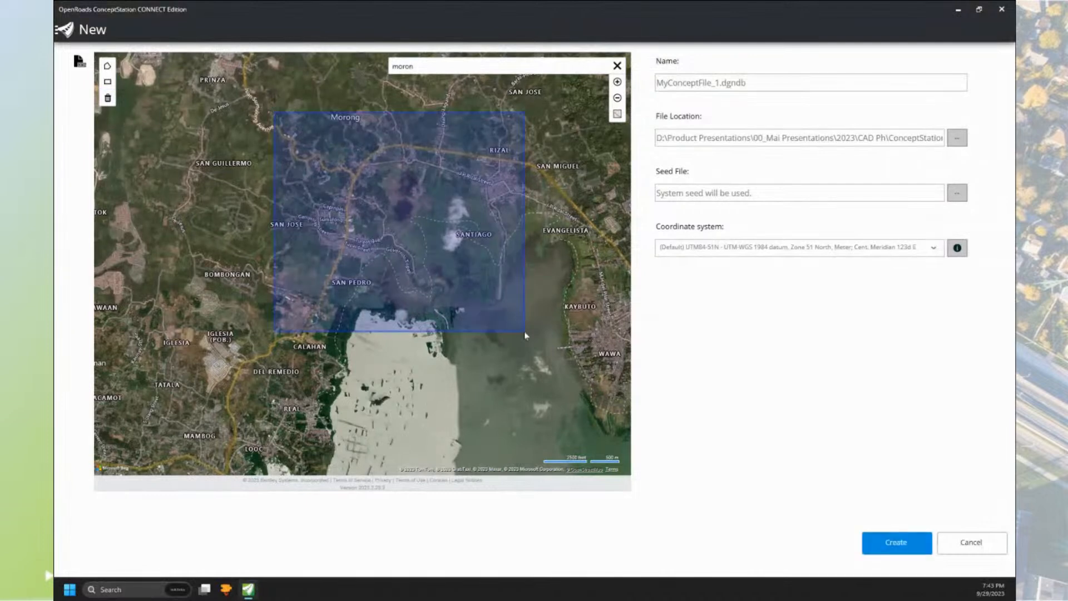
- Name the new file Morong Rizal Diversion Road
{"action": "left_click_drag", "start_coordinate": [754, 82], "coordinate": [645, 83]}
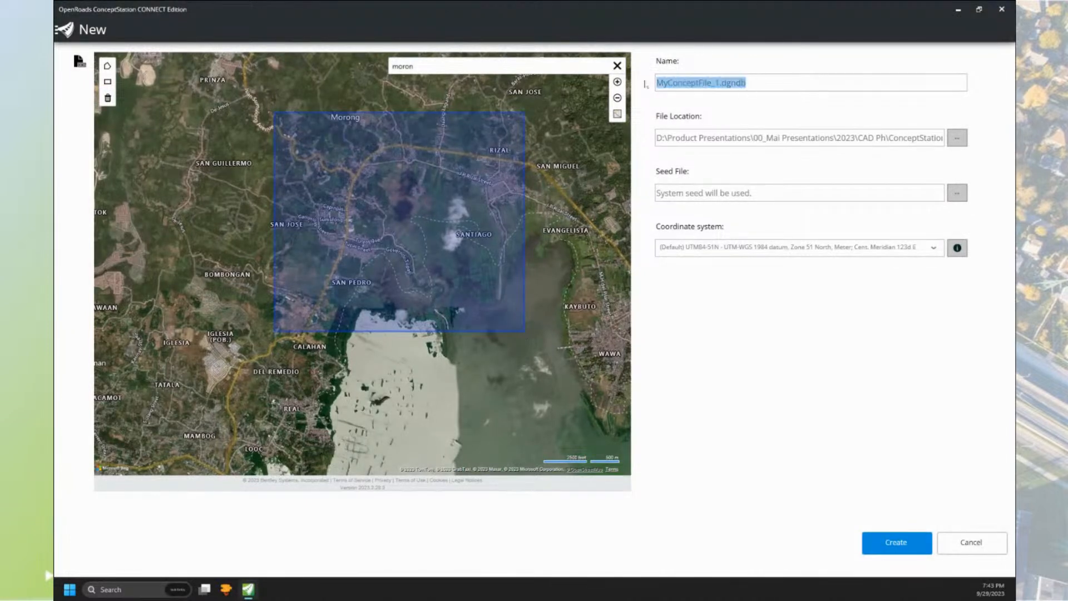
{"action": "type", "text": "Mor"}
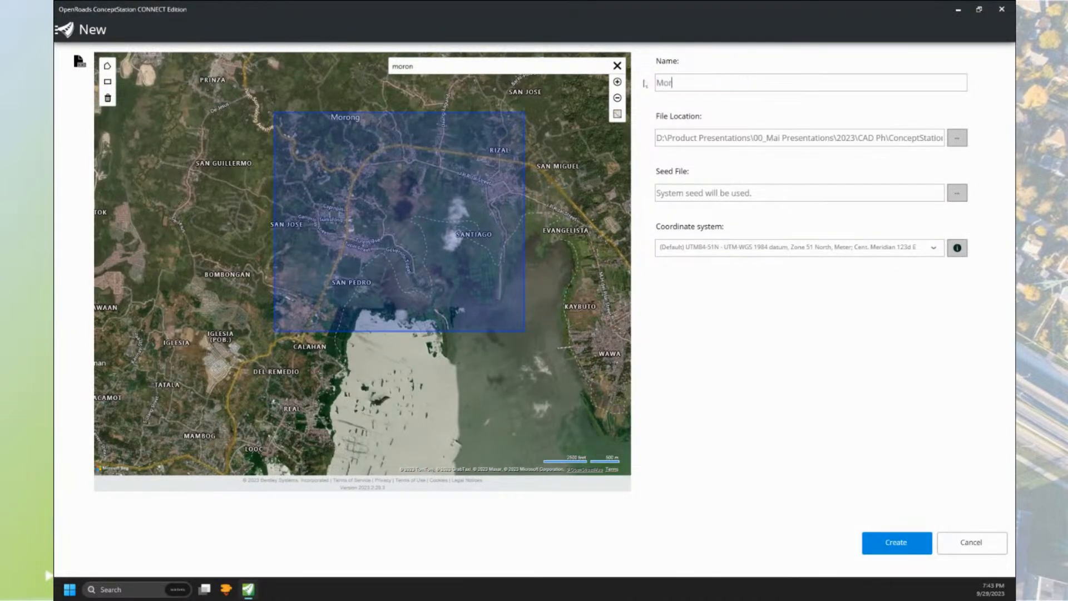
{"action": "type", "text": "ong Rizal Diversion Road"}
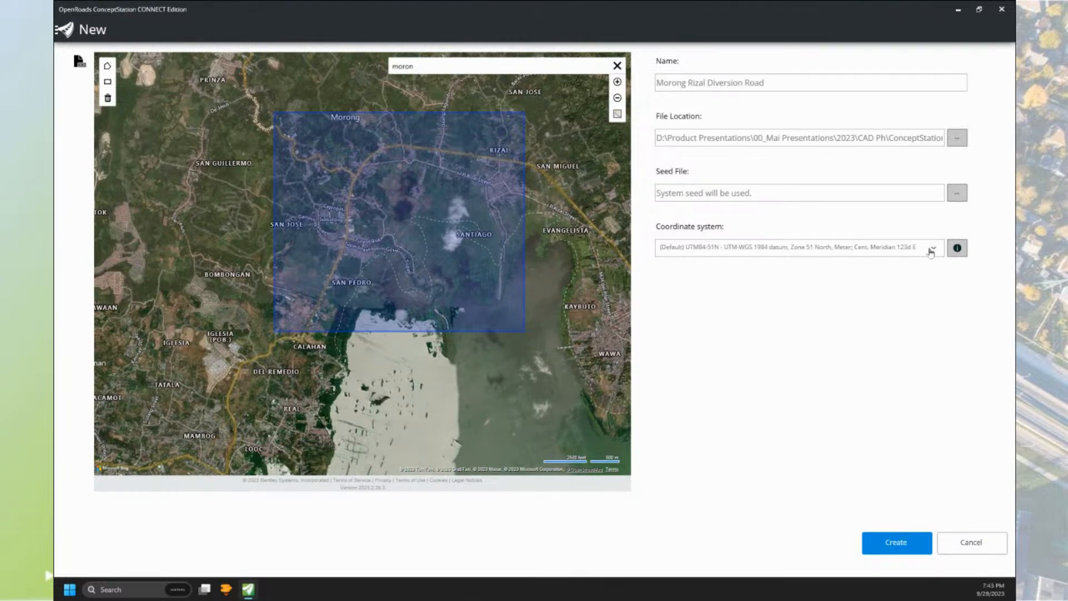
- Filter the coordinate systems by prs, choose EPSG:3123 - PRS92 / Philippines zone 3, and create the file
{"action": "left_click", "coordinate": [933, 248]}
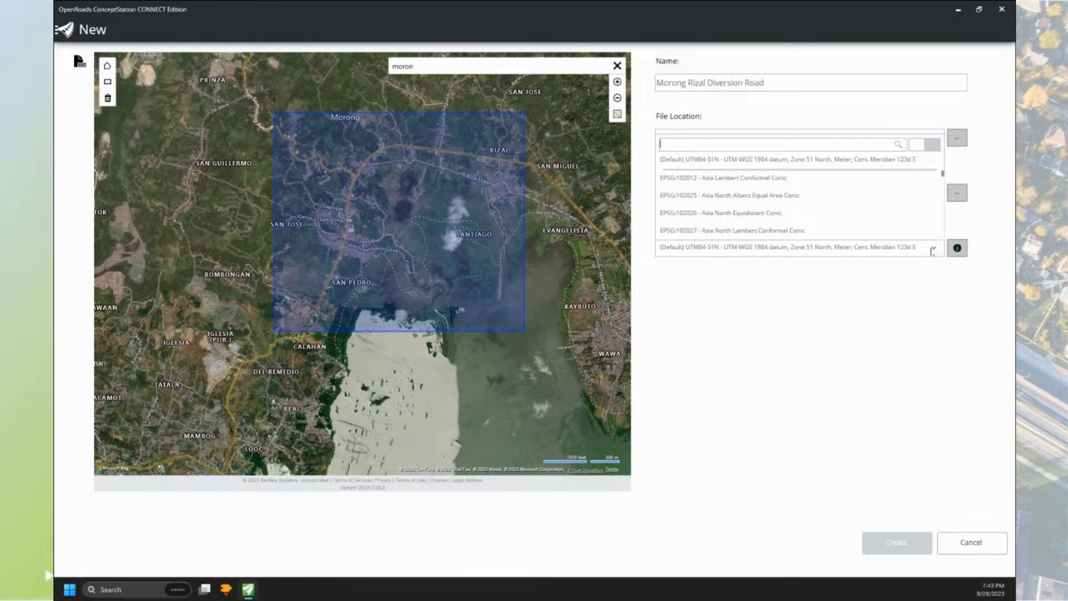
{"action": "left_click", "coordinate": [715, 147]}
{"action": "type", "text": "prs"}
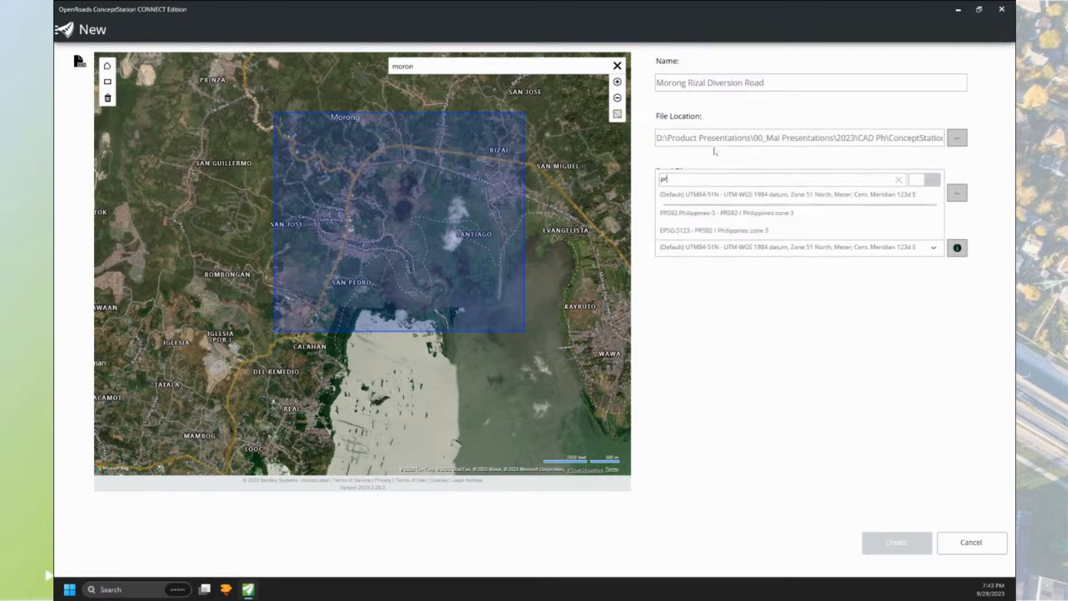
{"action": "left_click", "coordinate": [705, 233]}
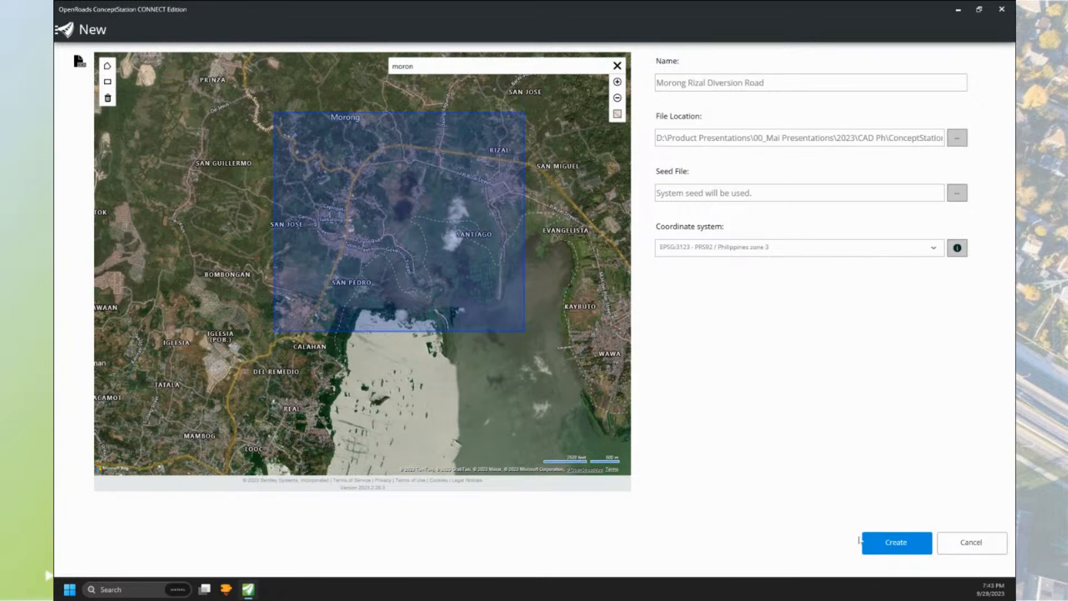
{"action": "left_click", "coordinate": [882, 548]}
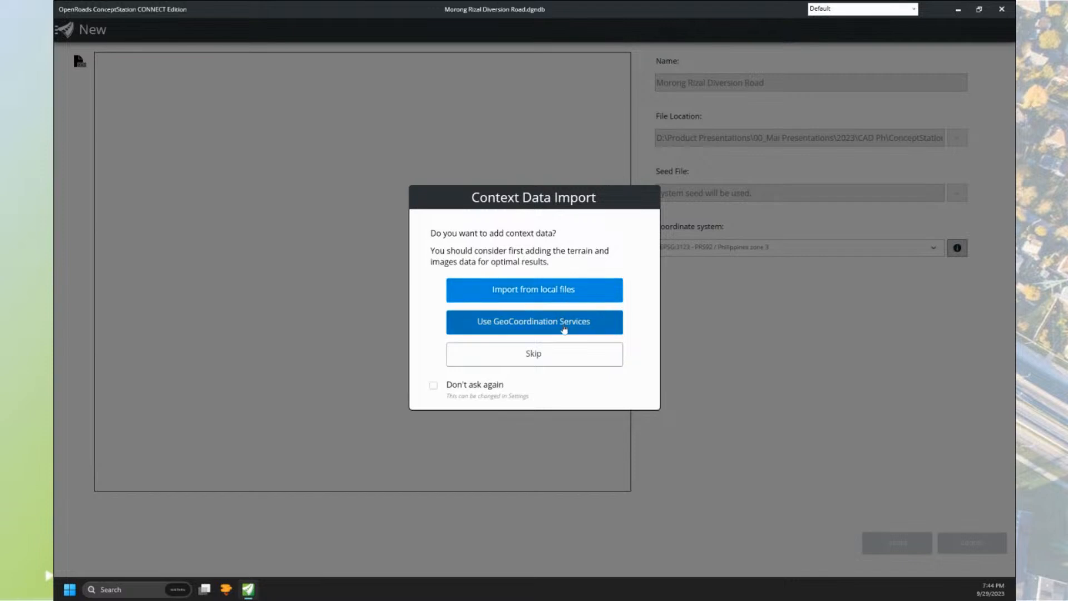
- Request Terrain and Stream from Bing Maps data for the outlined project area through GeoCoordination Services
{"action": "left_click", "coordinate": [564, 322]}
{"action": "left_click", "coordinate": [543, 330]}
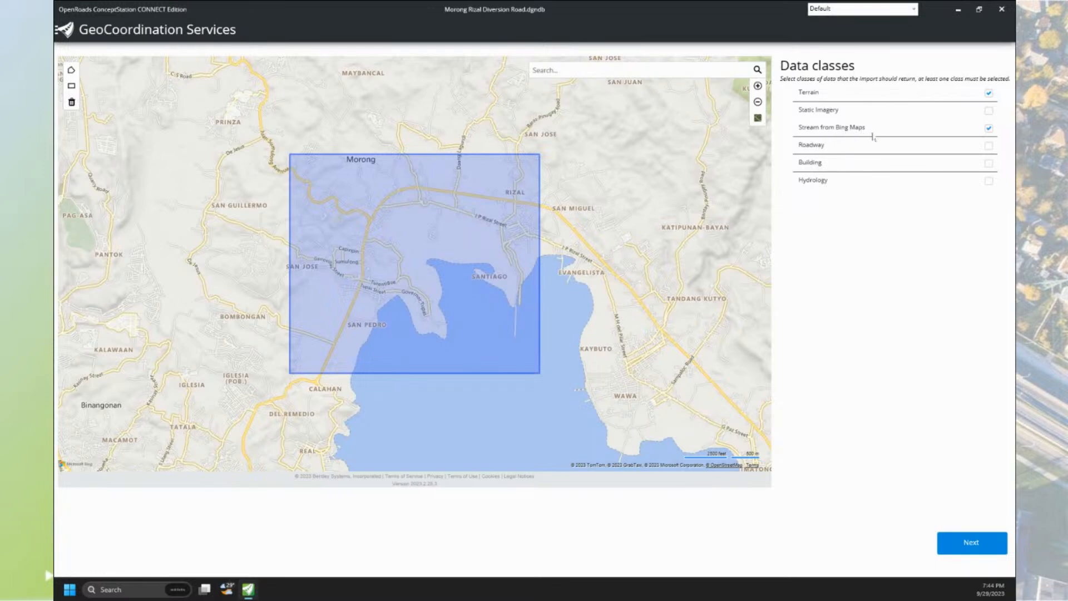
{"action": "left_click", "coordinate": [973, 550]}
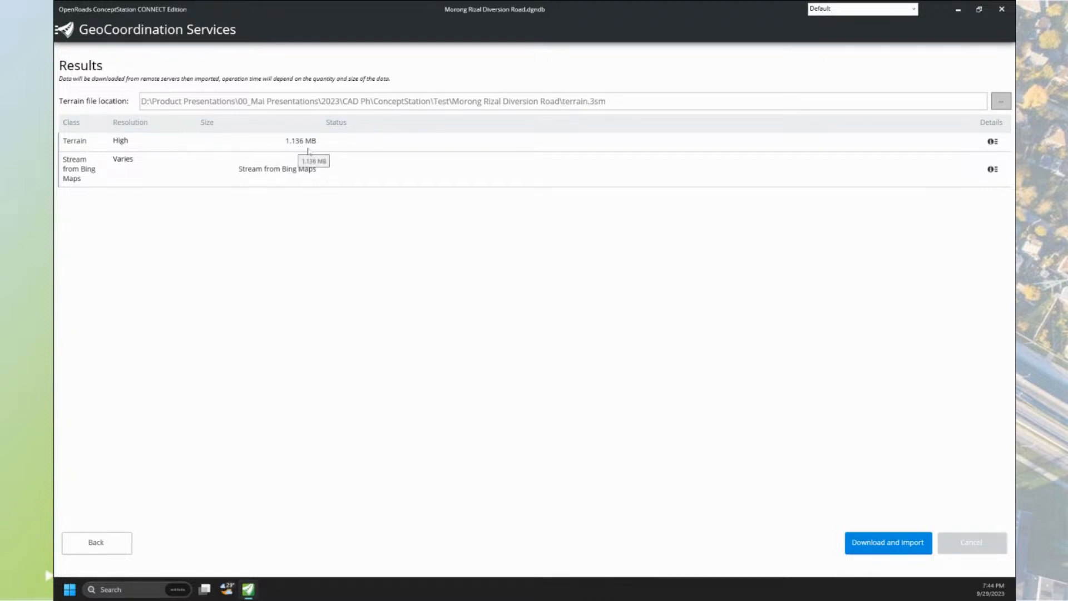
- Review the source details and terms of use of the terrain dataset
{"action": "left_click", "coordinate": [994, 143]}
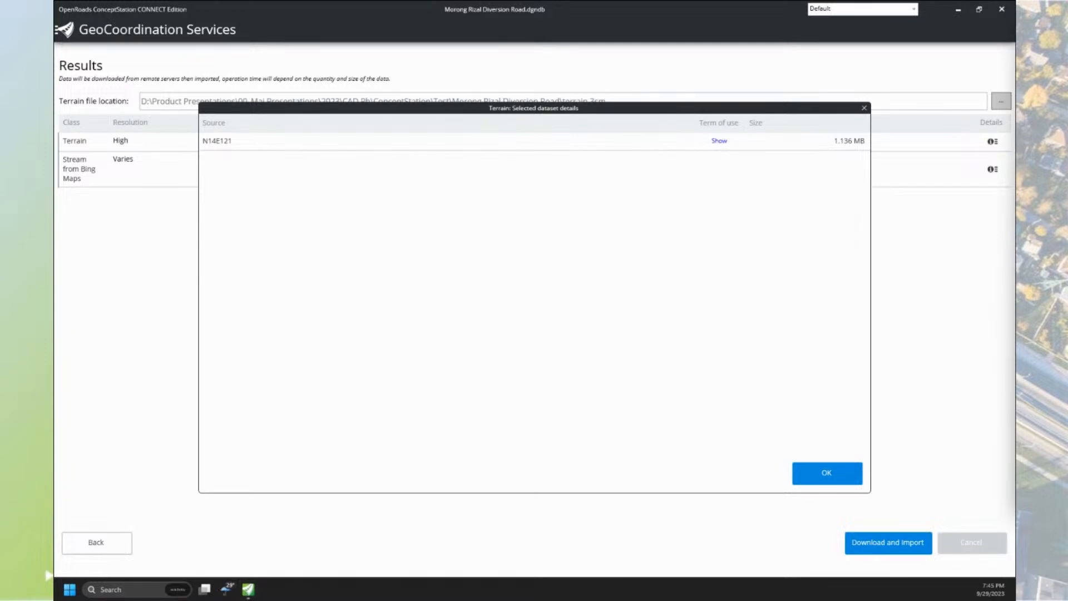
{"action": "left_click_drag", "start_coordinate": [992, 110], "coordinate": [499, 81]}
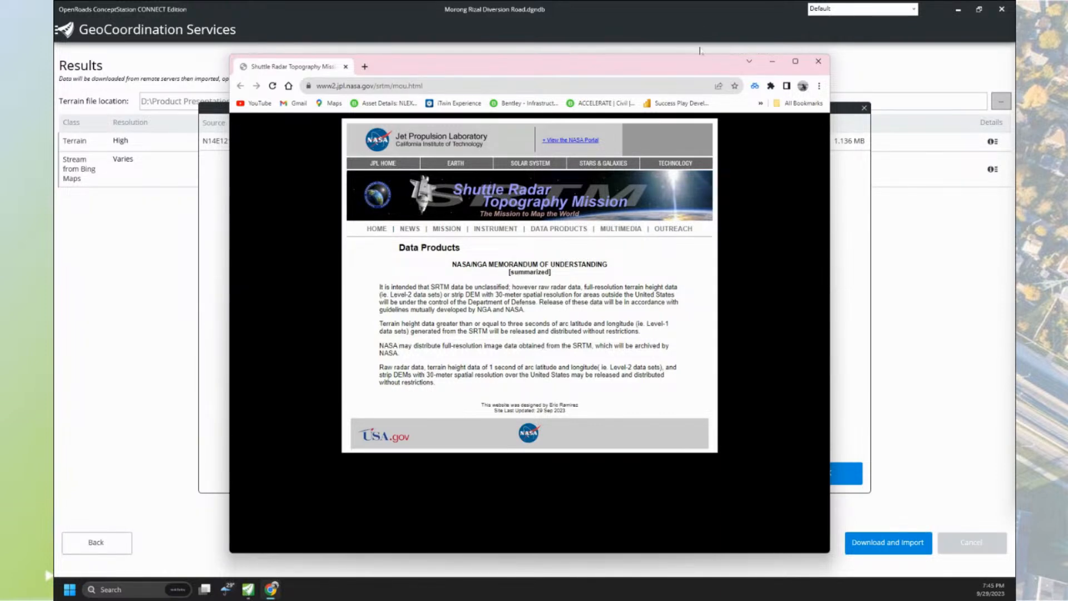
{"action": "left_click_drag", "start_coordinate": [700, 66], "coordinate": [1015, 89]}
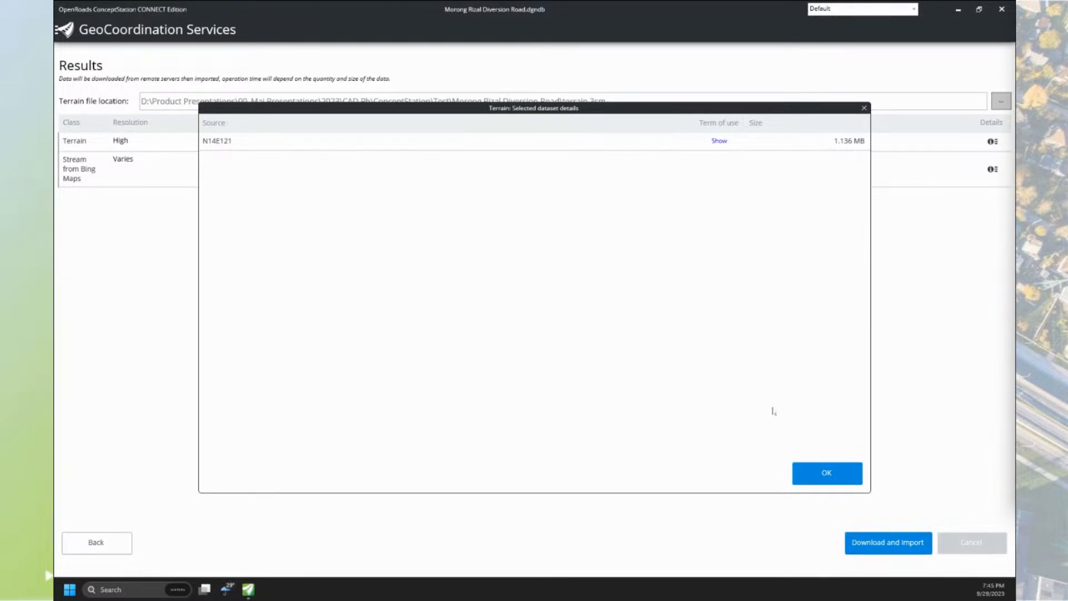
{"action": "left_click", "coordinate": [850, 470]}
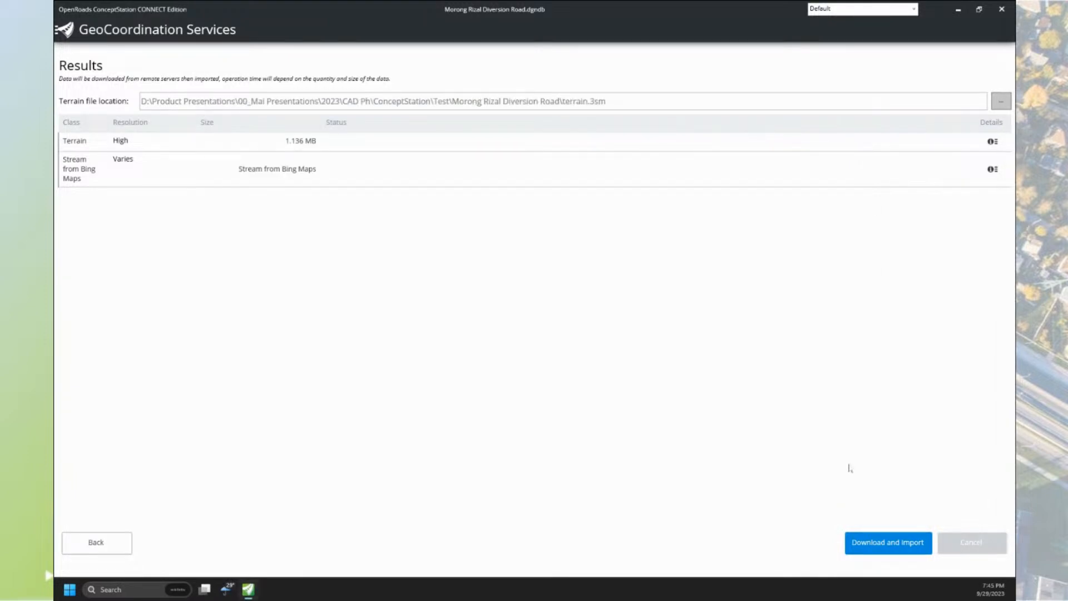
- Download and import the terrain and Bing Maps stream into the project, and finish the import
{"action": "left_click", "coordinate": [907, 550]}
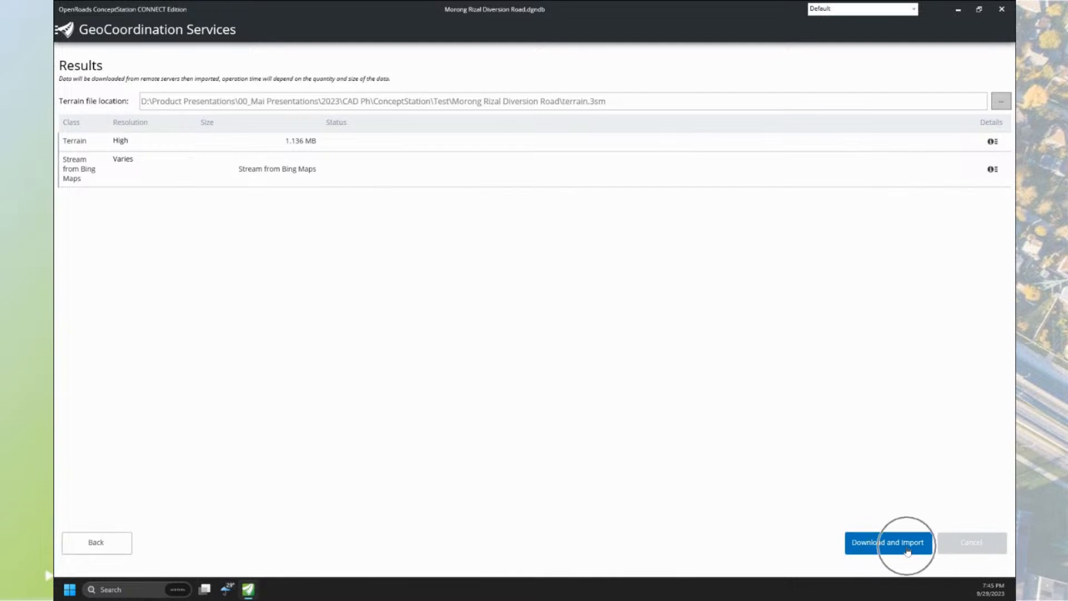
{"action": "left_click", "coordinate": [882, 550]}
{"action": "left_click", "coordinate": [882, 549]}
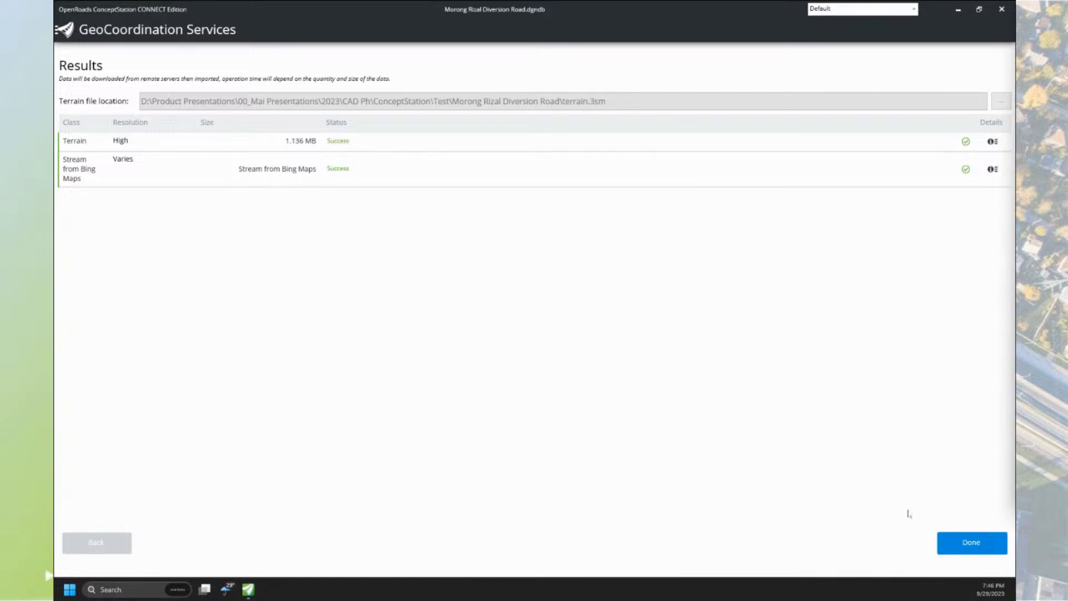
{"action": "left_click", "coordinate": [971, 541]}
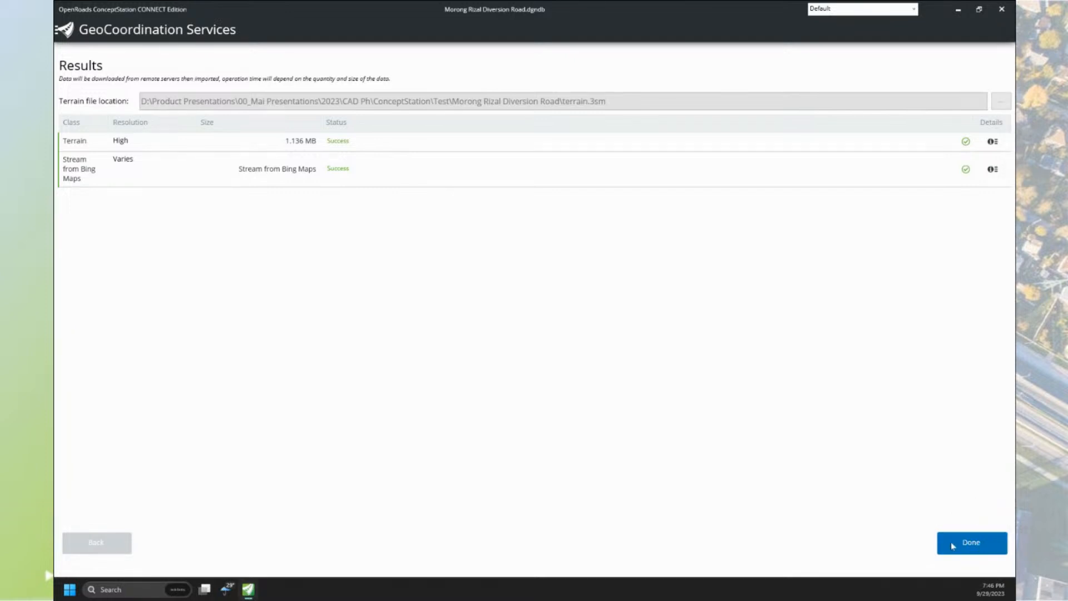
{"action": "left_click", "coordinate": [959, 550]}
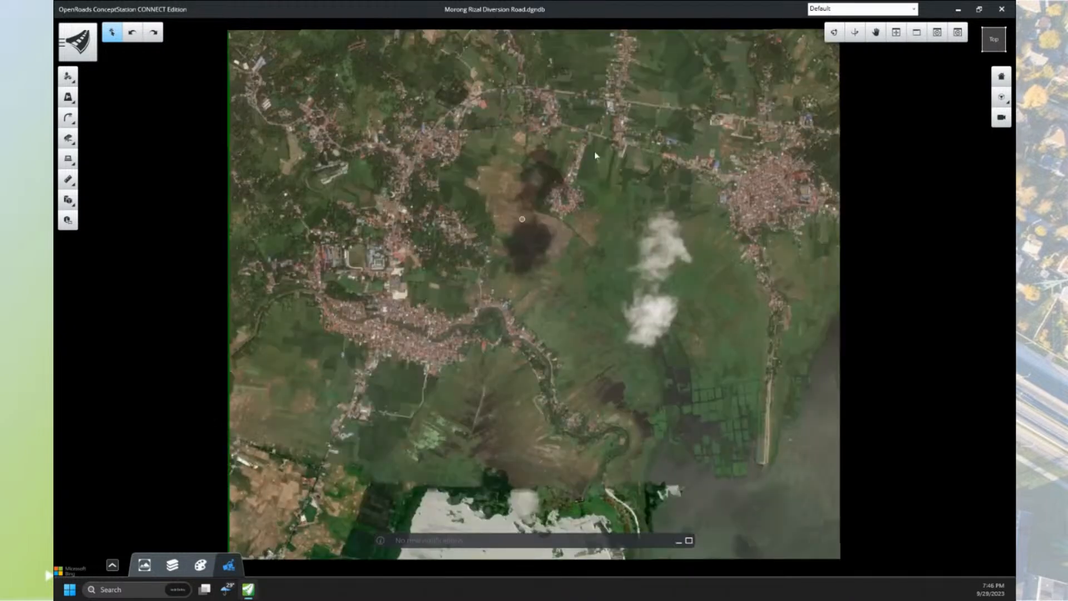
- Examine the imported terrain and imagery in a tilted 3D view, both as a whole and close up along the town's river
{"action": "left_click", "coordinate": [834, 33]}
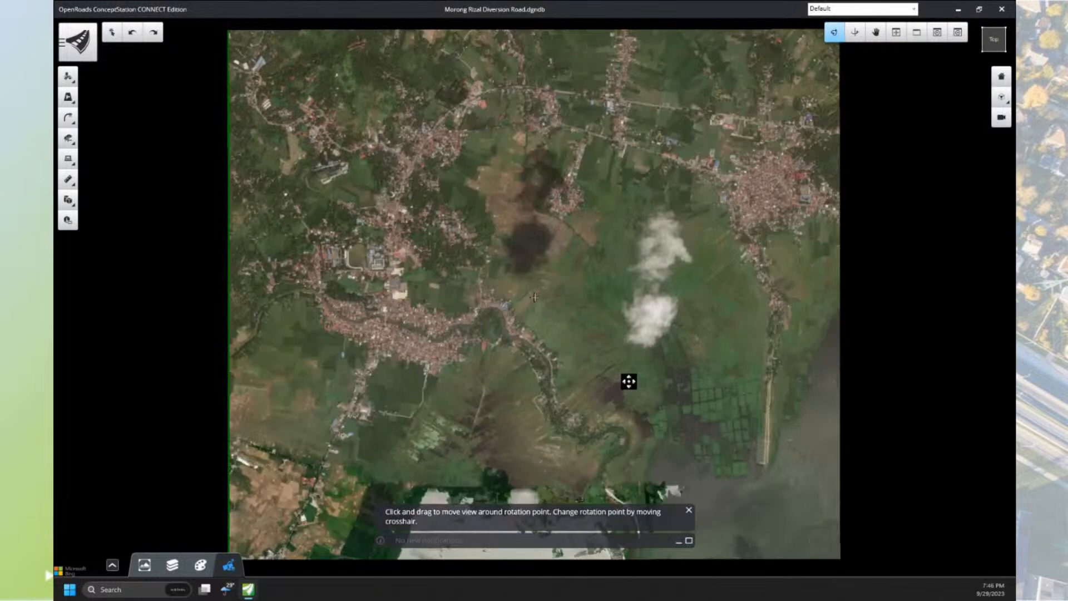
{"action": "left_click_drag", "start_coordinate": [627, 381], "coordinate": [634, 361]}
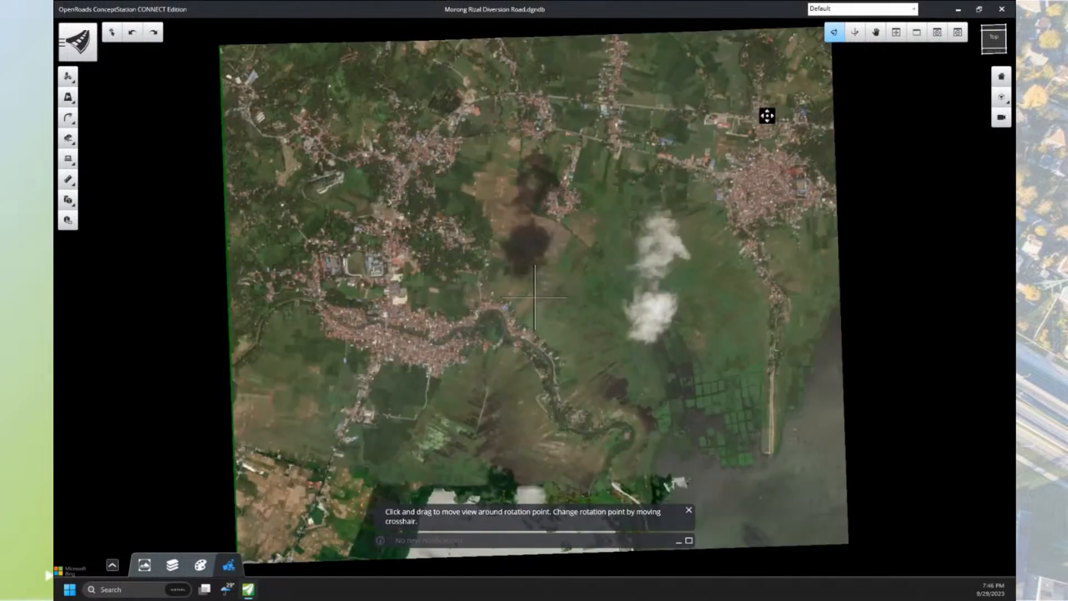
{"action": "left_click", "coordinate": [833, 32]}
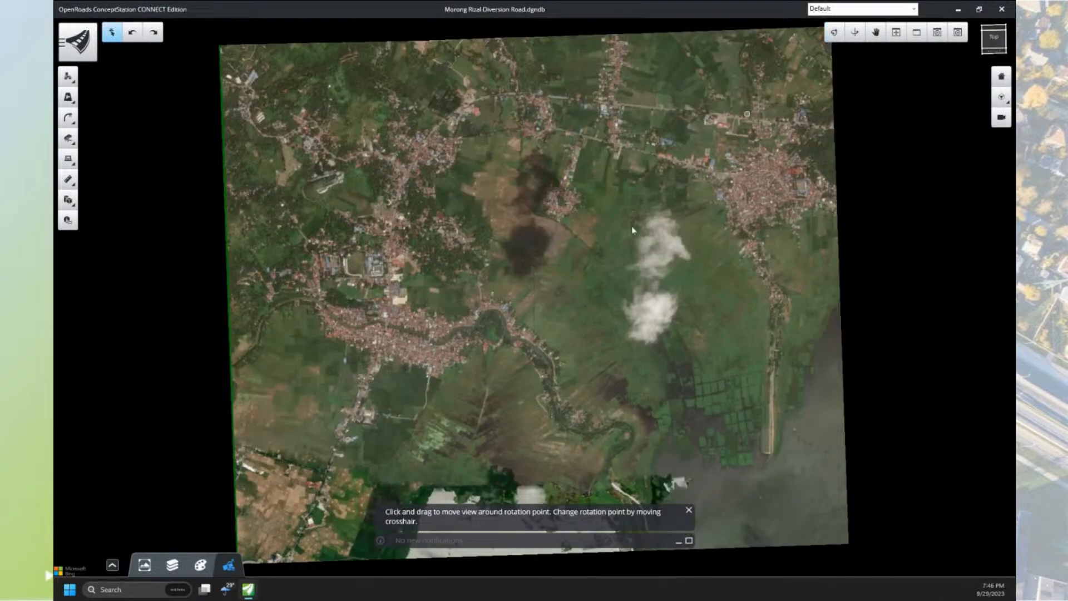
{"action": "left_click", "coordinate": [834, 34]}
{"action": "left_click_drag", "start_coordinate": [535, 302], "coordinate": [535, 317]}
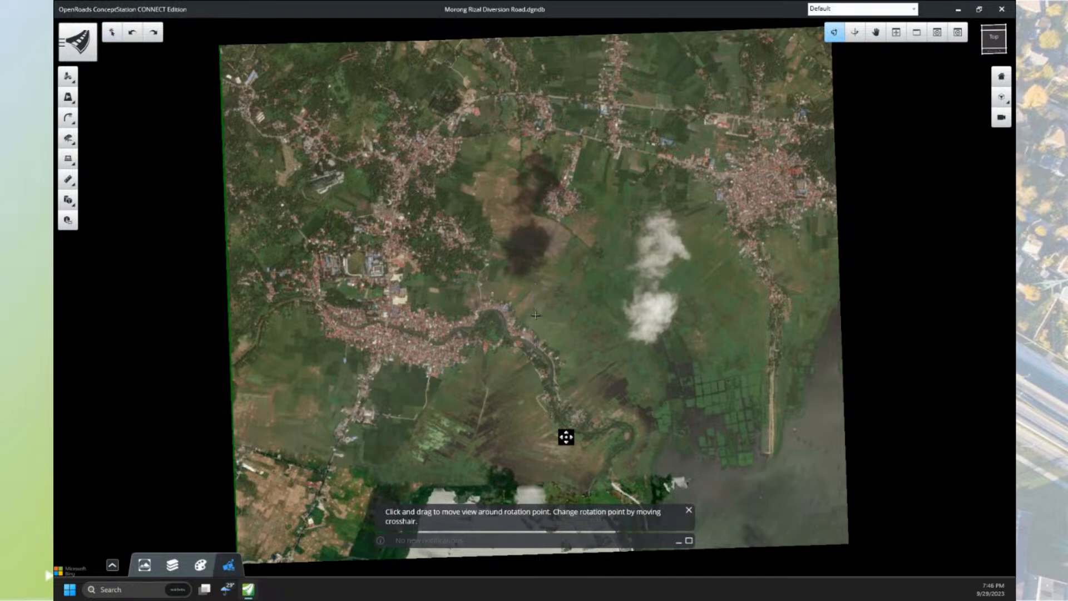
{"action": "left_click_drag", "start_coordinate": [565, 436], "coordinate": [593, 332]}
{"action": "scroll", "coordinate": [577, 334], "scroll_direction": "up", "scroll_amount": 3}
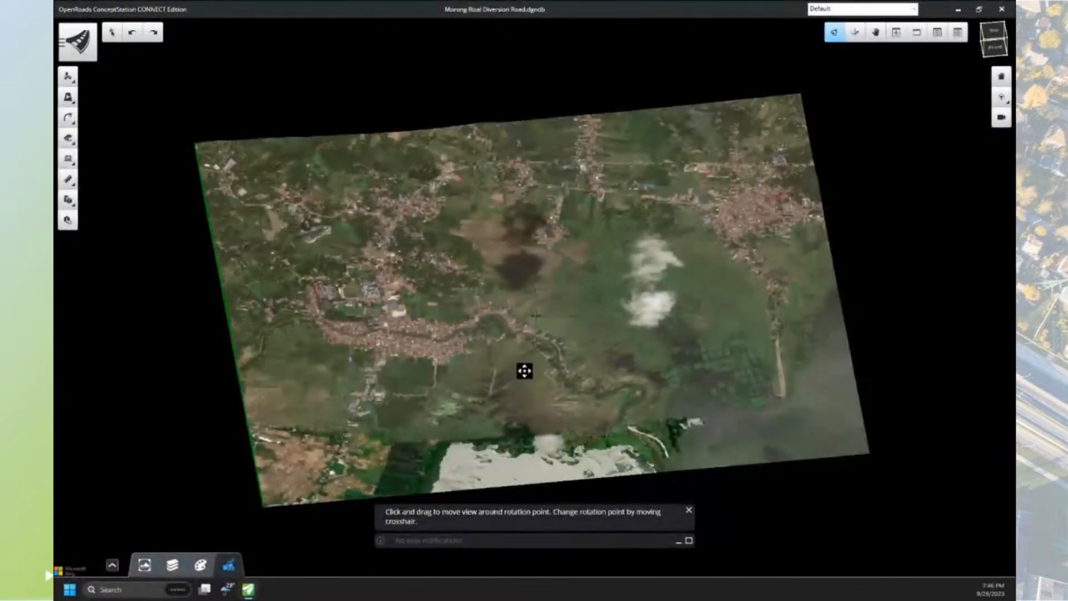
{"action": "left_click_drag", "start_coordinate": [524, 369], "coordinate": [546, 347]}
{"action": "key", "text": "Escape"}
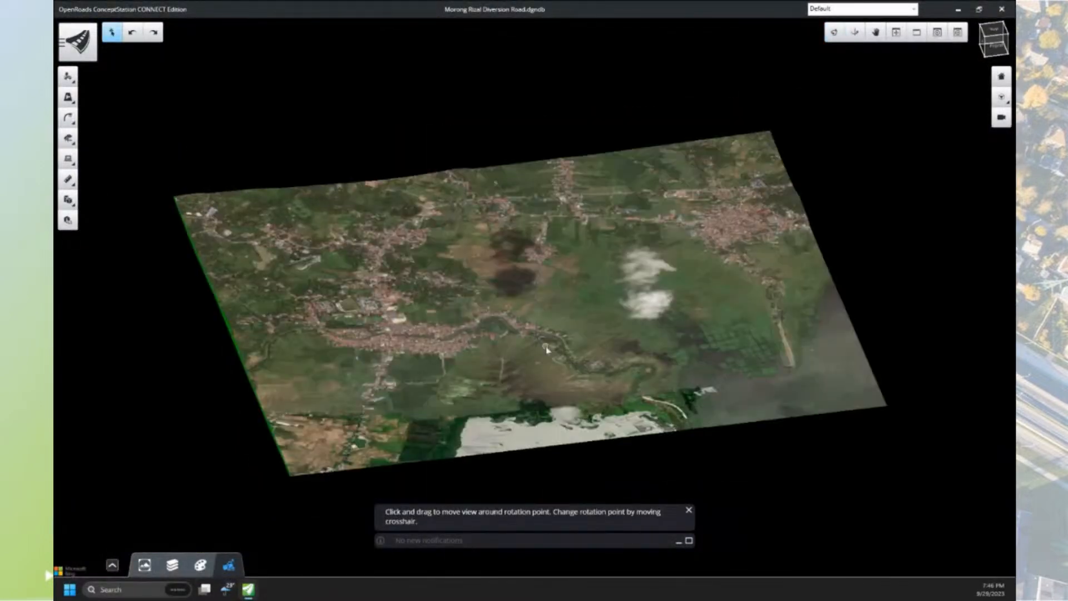
{"action": "scroll", "coordinate": [543, 342], "scroll_direction": "up", "scroll_amount": 5}
{"action": "scroll", "coordinate": [513, 295], "scroll_direction": "up", "scroll_amount": 4}
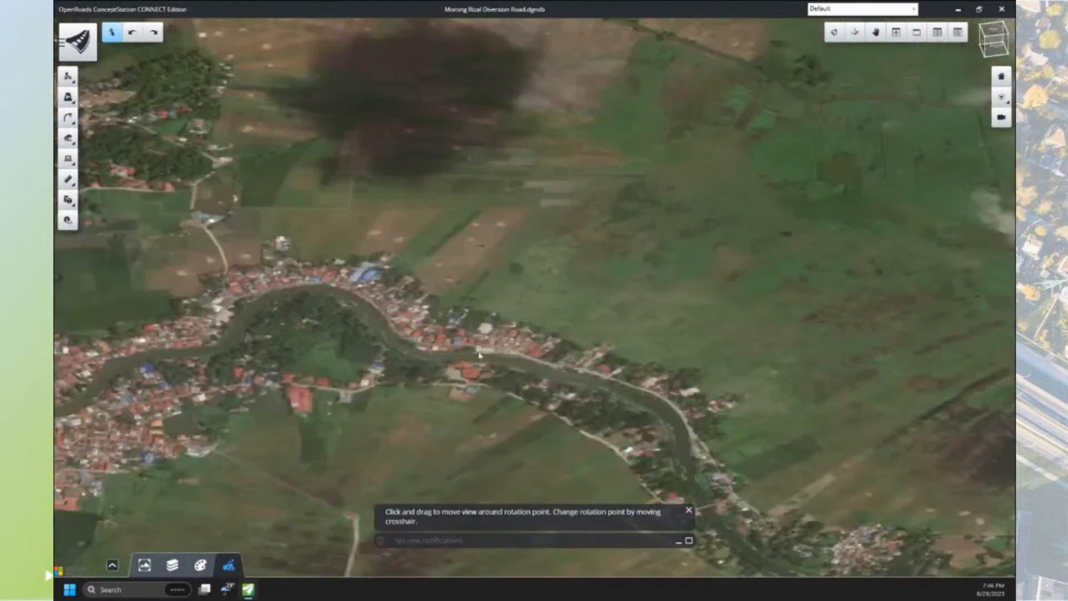
{"action": "scroll", "coordinate": [476, 366], "scroll_direction": "down", "scroll_amount": 8}
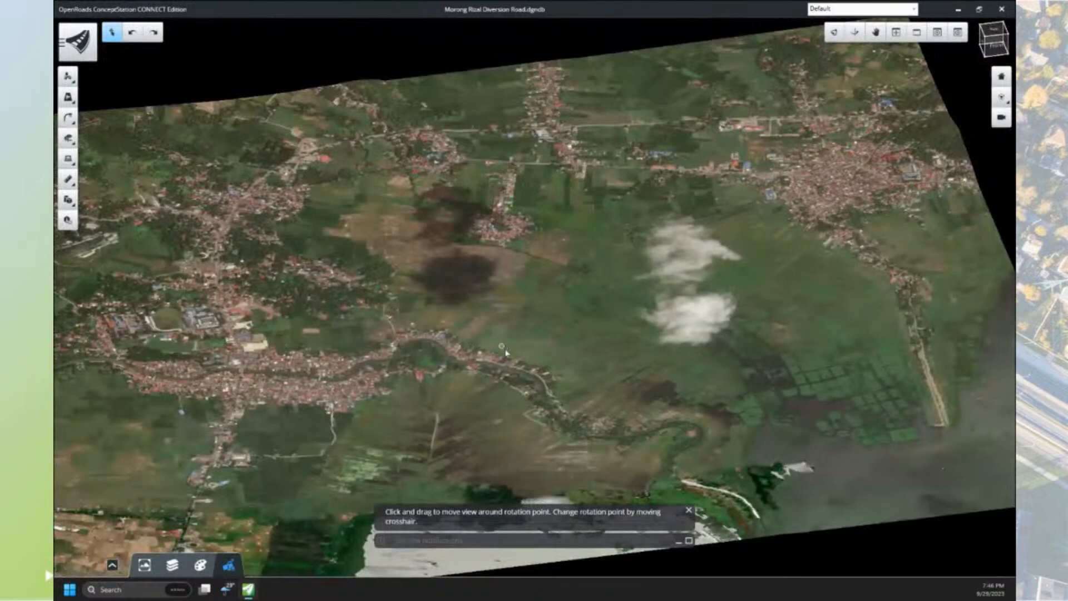
{"action": "scroll", "coordinate": [511, 354], "scroll_direction": "down", "scroll_amount": 3}
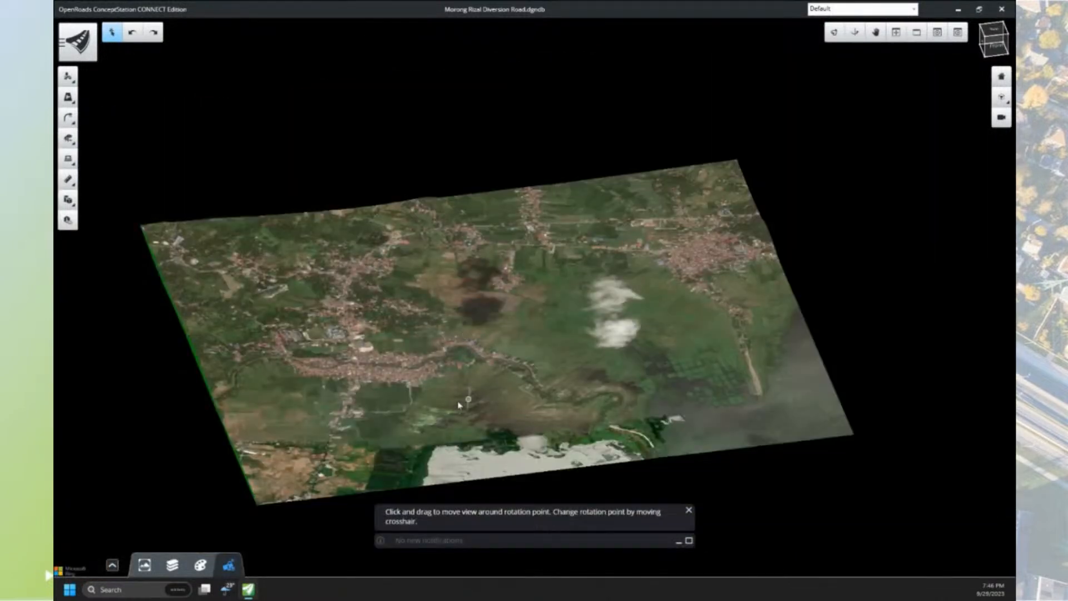
{"action": "scroll", "coordinate": [431, 401], "scroll_direction": "up", "scroll_amount": 3}
{"action": "scroll", "coordinate": [352, 423], "scroll_direction": "up", "scroll_amount": 3}
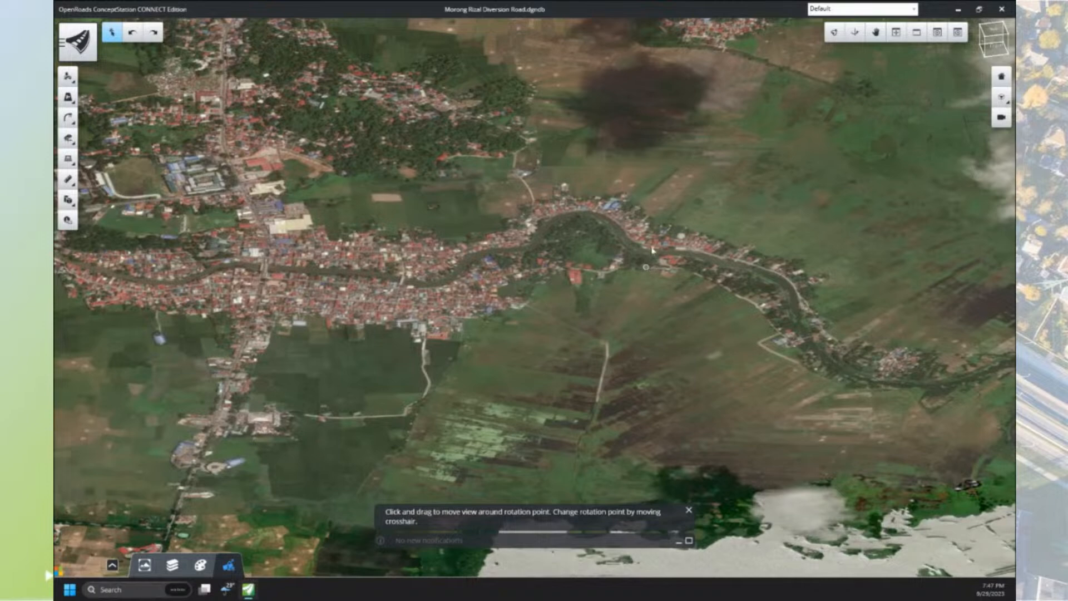
- Set the camera to the Top orientation and look over the town, its river and the whole project area
{"action": "left_click", "coordinate": [1001, 98]}
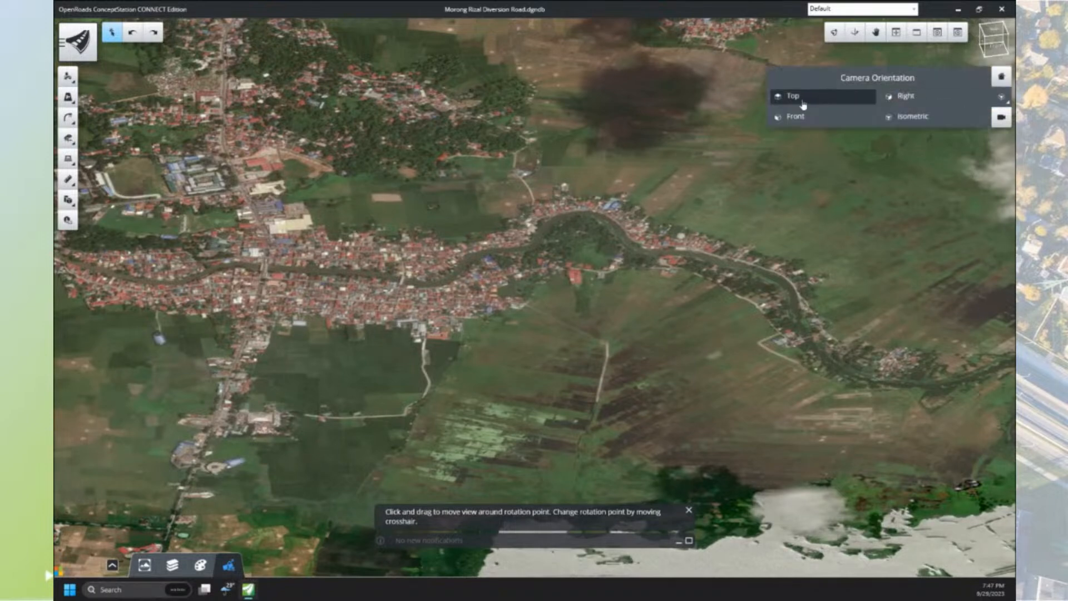
{"action": "left_click", "coordinate": [801, 96]}
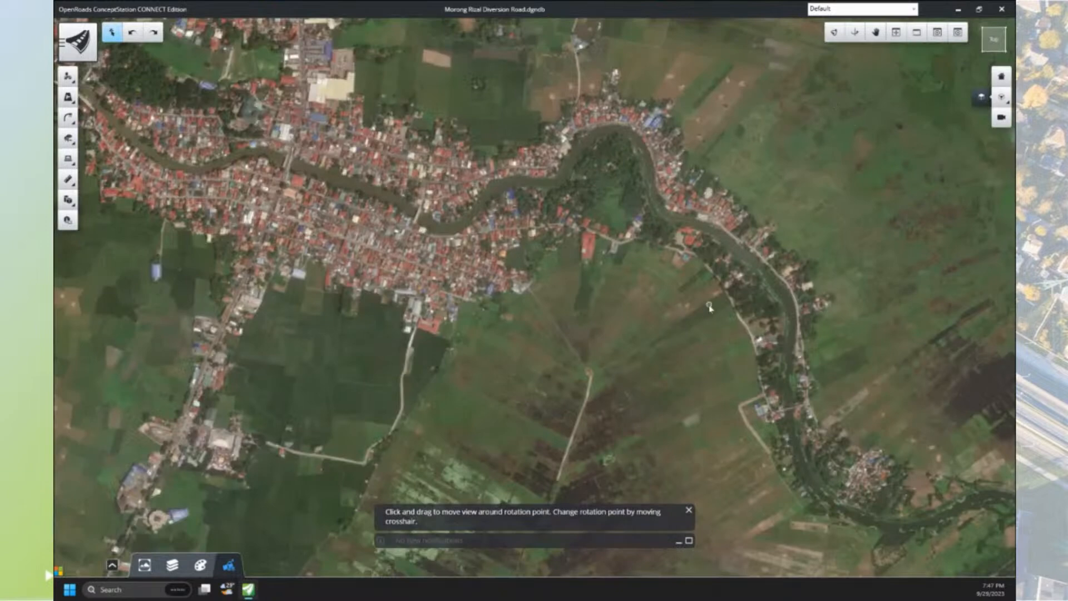
{"action": "scroll", "coordinate": [710, 307], "scroll_direction": "down", "scroll_amount": 1}
{"action": "scroll", "coordinate": [421, 494], "scroll_direction": "up", "scroll_amount": 1}
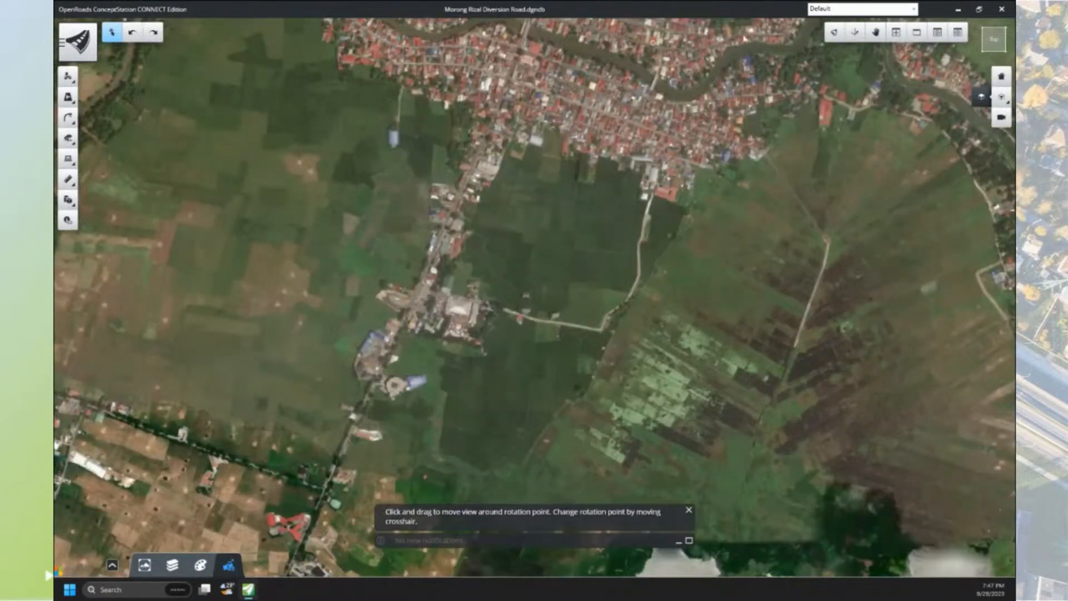
{"action": "left_click", "coordinate": [875, 32]}
{"action": "left_click_drag", "start_coordinate": [655, 208], "coordinate": [623, 190]}
{"action": "left_click_drag", "start_coordinate": [546, 111], "coordinate": [532, 152]}
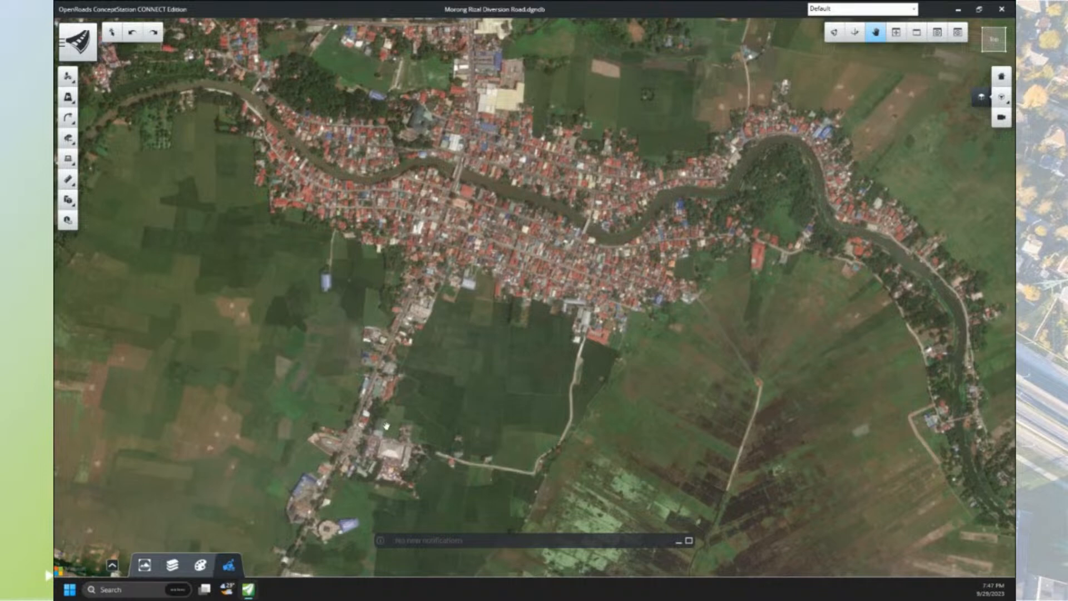
{"action": "scroll", "coordinate": [649, 311], "scroll_direction": "down", "scroll_amount": 2}
{"action": "scroll", "coordinate": [728, 253], "scroll_direction": "down", "scroll_amount": 2}
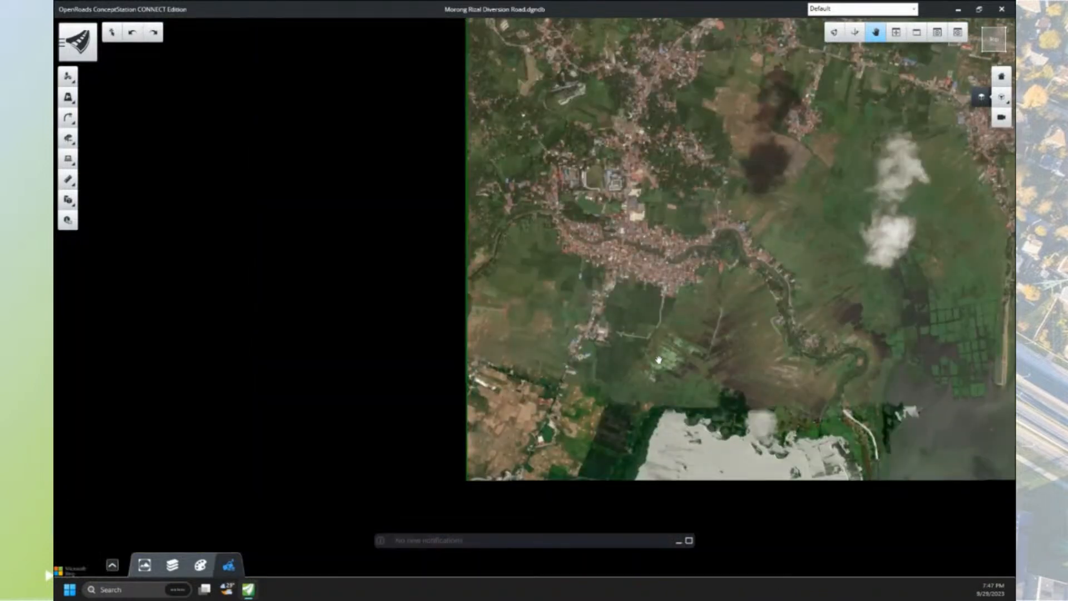
{"action": "left_click_drag", "start_coordinate": [658, 337], "coordinate": [625, 332]}
{"action": "left_click_drag", "start_coordinate": [851, 218], "coordinate": [725, 240]}
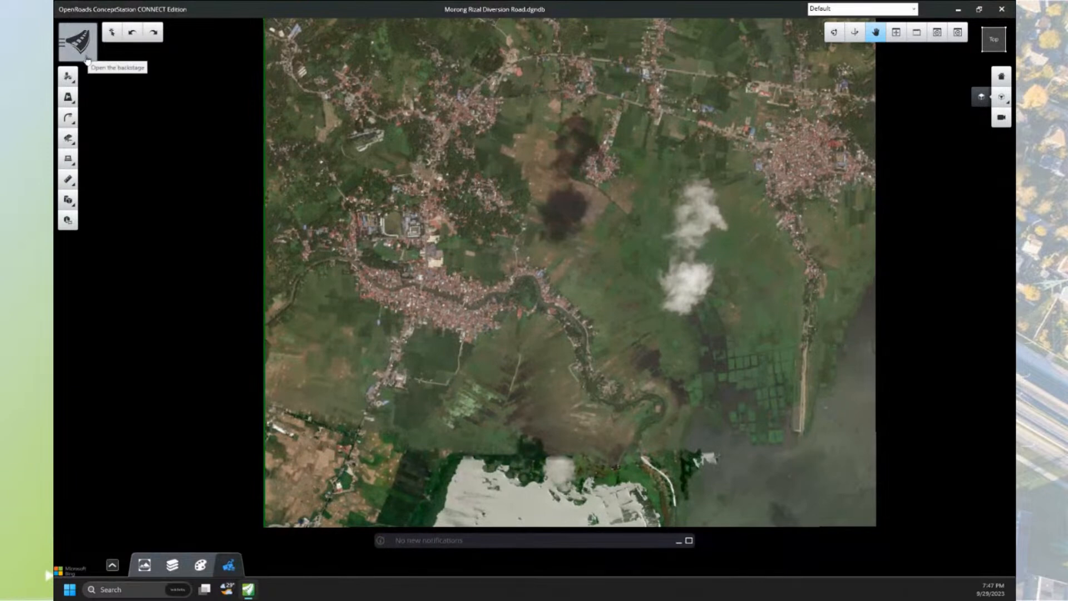
- Look through the available design tools for road placement, marking, structures, drainage and CAD modeling
{"action": "left_click", "coordinate": [74, 83]}
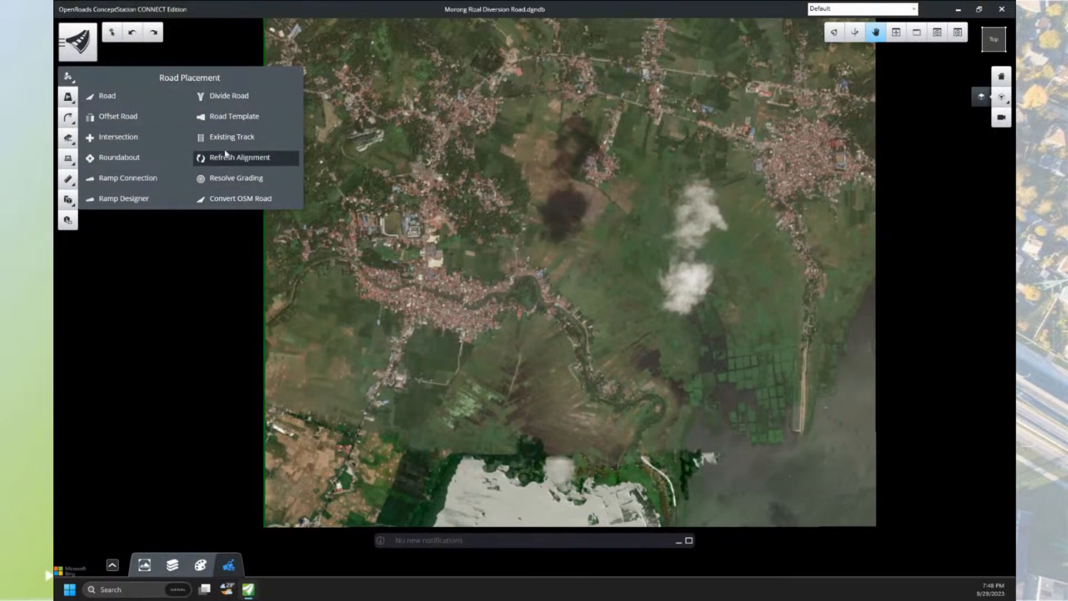
{"action": "left_click", "coordinate": [78, 55]}
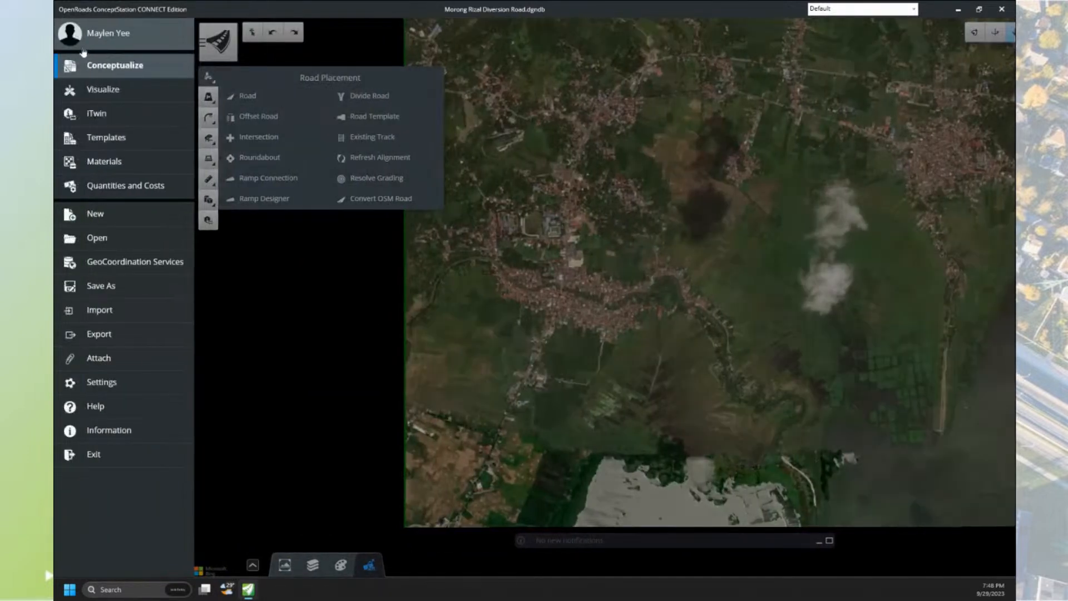
{"action": "left_click", "coordinate": [212, 72]}
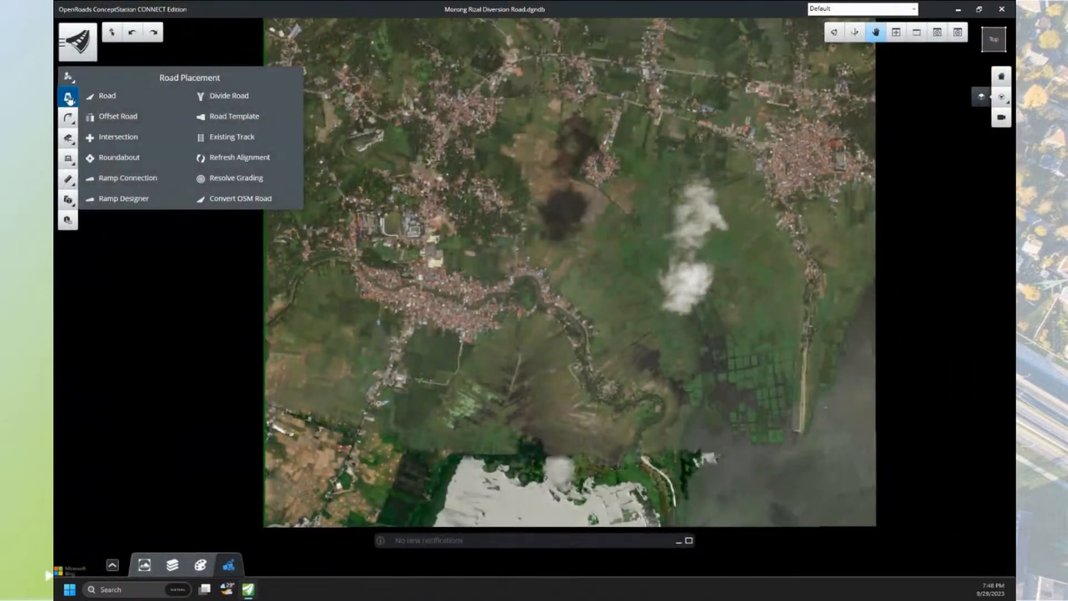
{"action": "mouse_move", "coordinate": [69, 99]}
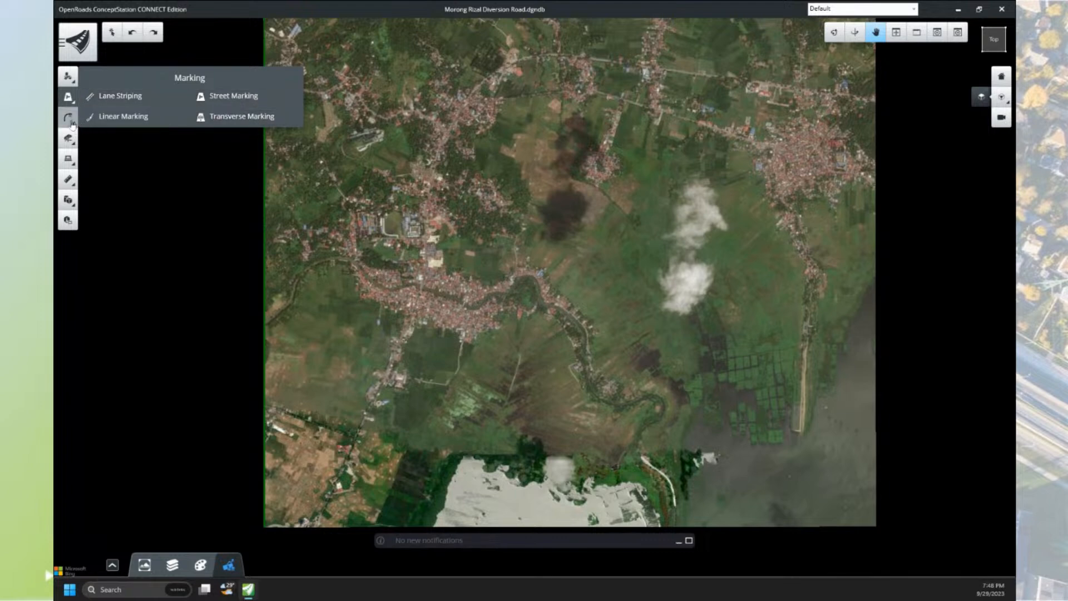
{"action": "mouse_move", "coordinate": [70, 121]}
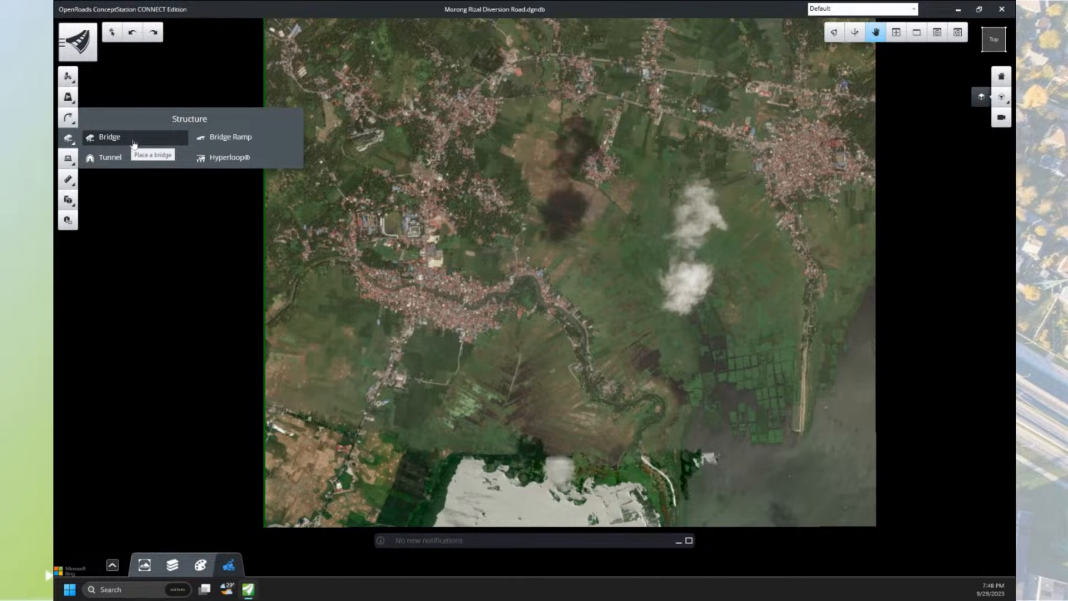
{"action": "left_click", "coordinate": [68, 158]}
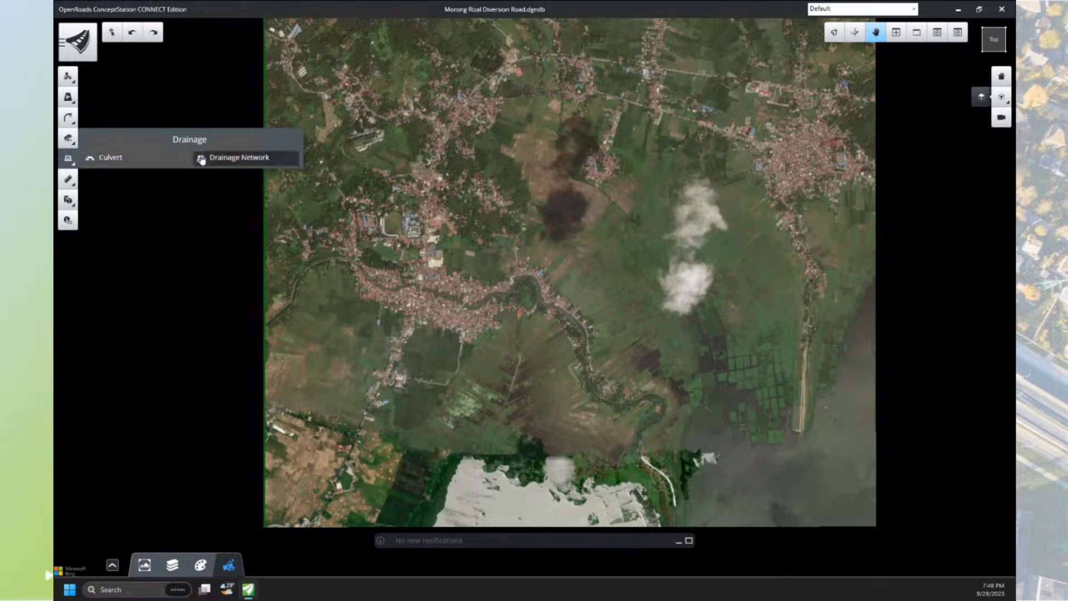
{"action": "left_click", "coordinate": [68, 182]}
{"action": "left_click", "coordinate": [68, 200]}
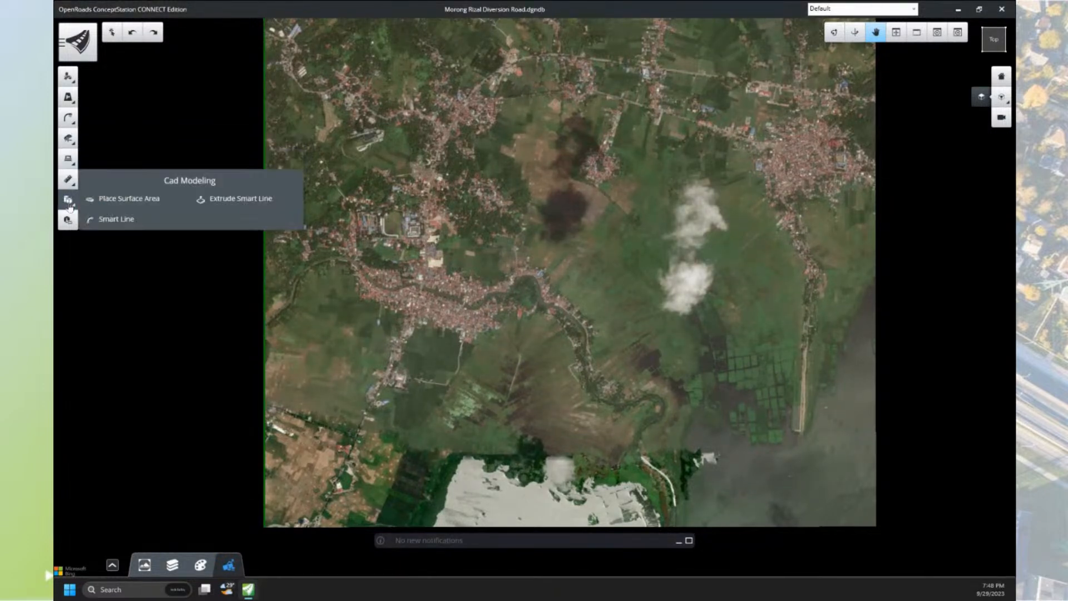
- Open the Rural template from the 2 Lanes folder of the Road templates for editing
{"action": "left_click", "coordinate": [169, 133]}
{"action": "left_click_drag", "start_coordinate": [171, 133], "coordinate": [106, 52]}
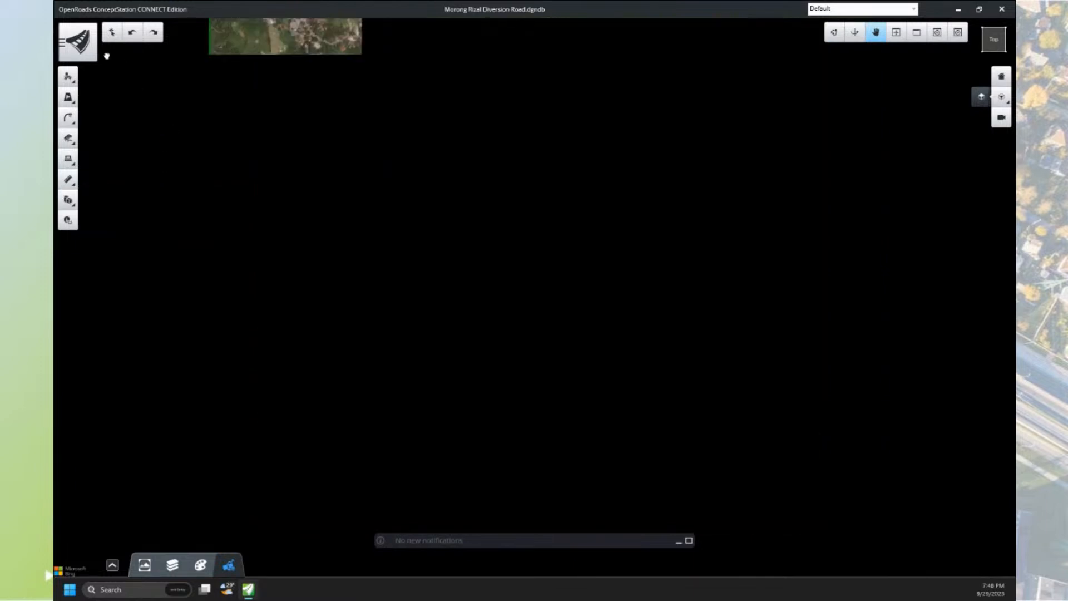
{"action": "left_click", "coordinate": [84, 55]}
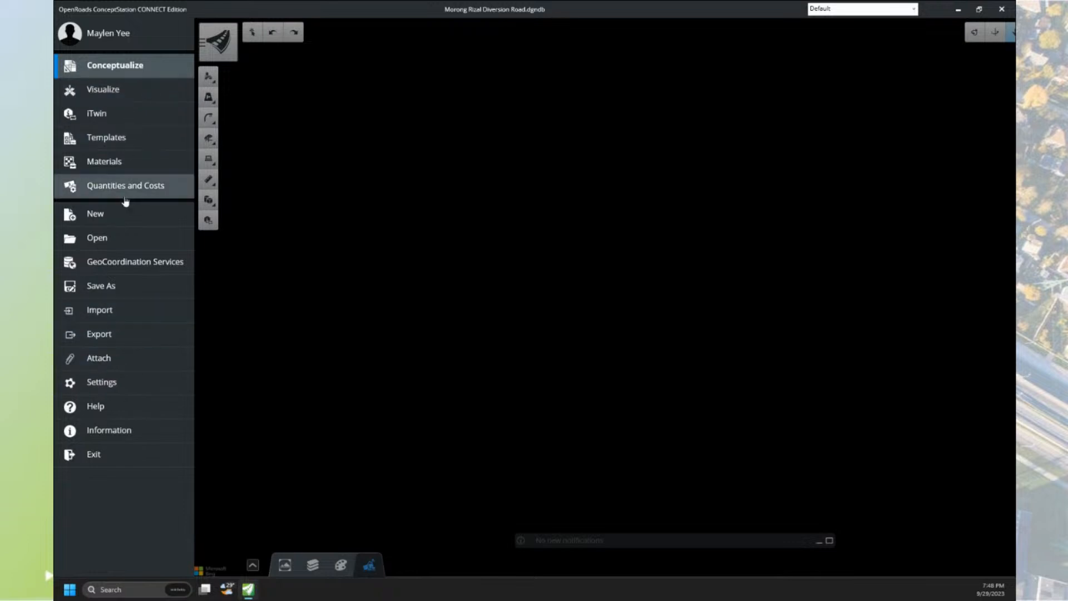
{"action": "left_click", "coordinate": [122, 144]}
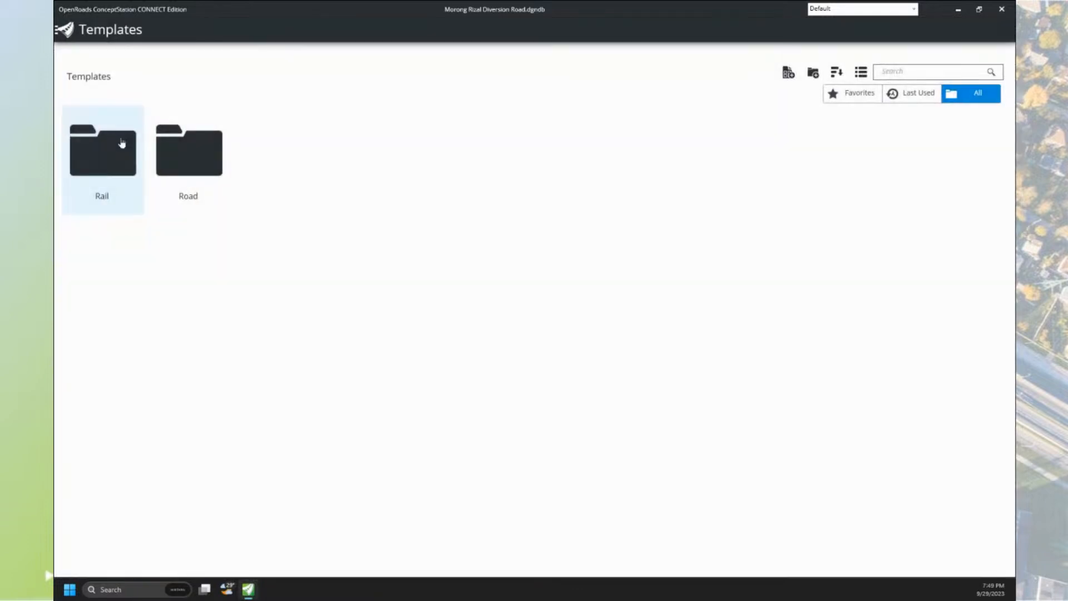
{"action": "left_click", "coordinate": [189, 160]}
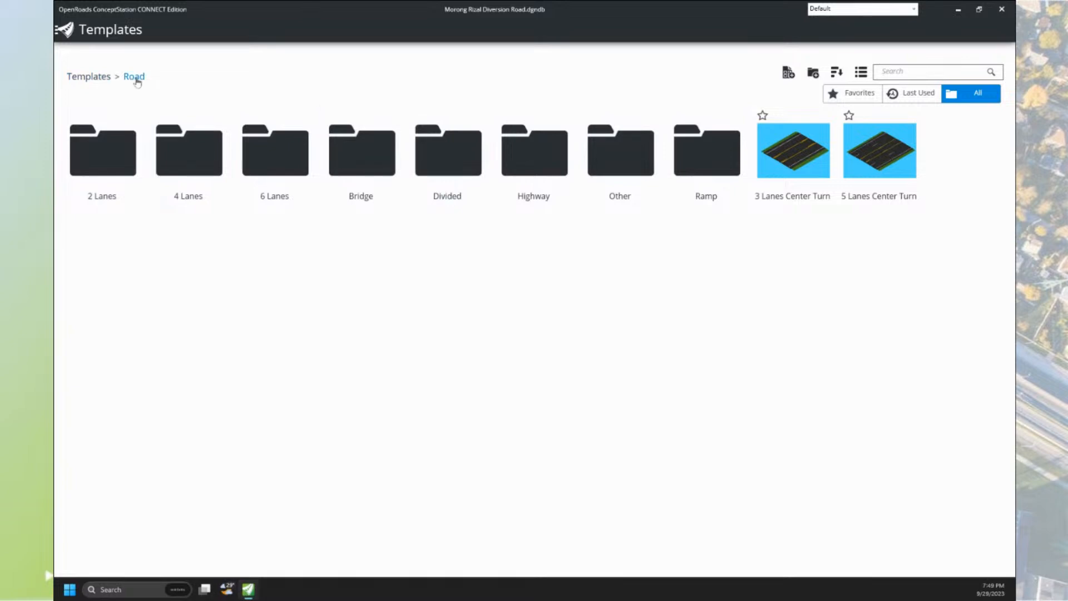
{"action": "left_click", "coordinate": [105, 178]}
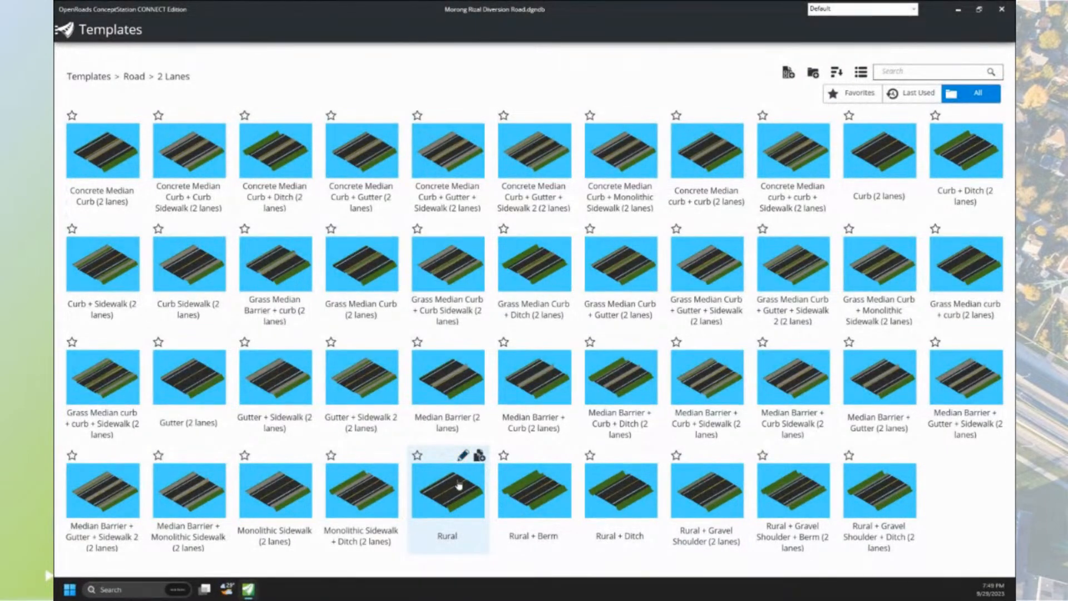
{"action": "left_click", "coordinate": [463, 458]}
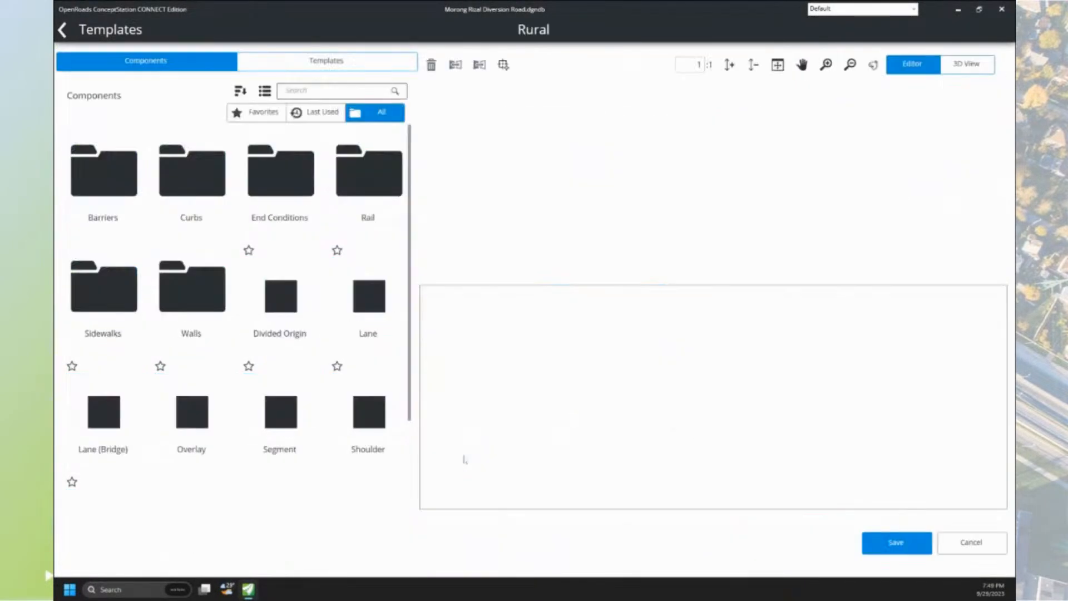
- Examine the Rural template's cross section, including its crown, lanes, shoulders and side slopes at both edges
{"action": "scroll", "coordinate": [745, 192], "scroll_direction": "down", "scroll_amount": 3}
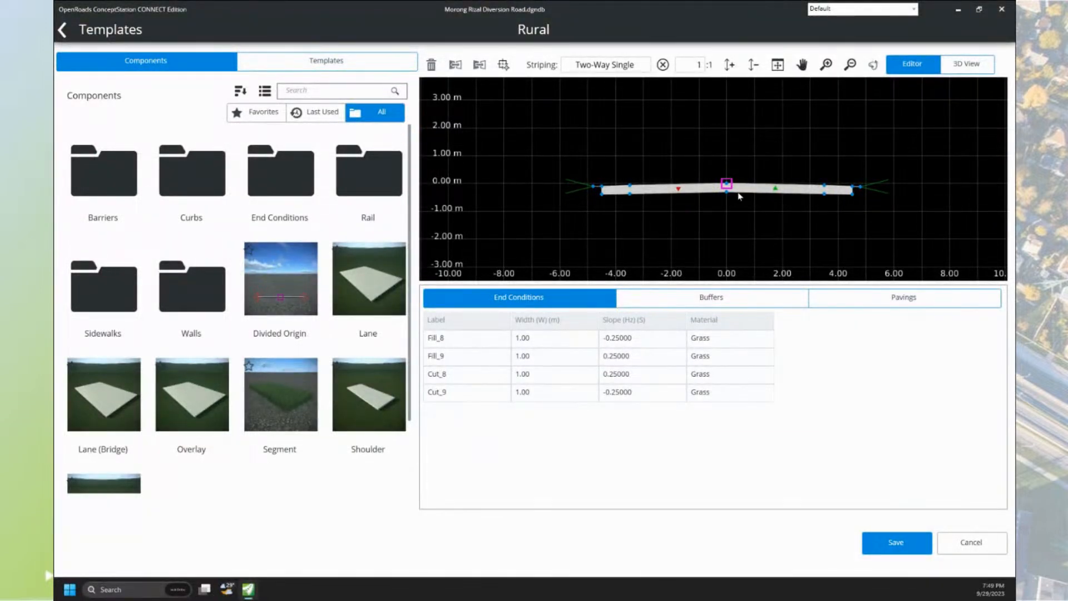
{"action": "scroll", "coordinate": [771, 189], "scroll_direction": "up", "scroll_amount": 3}
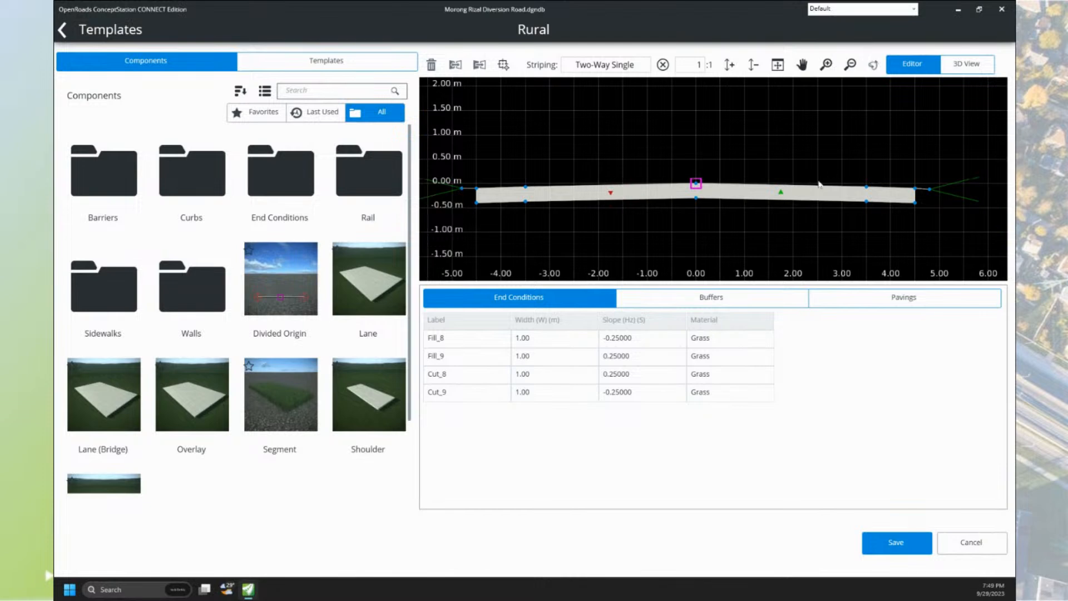
{"action": "scroll", "coordinate": [899, 193], "scroll_direction": "down", "scroll_amount": 3}
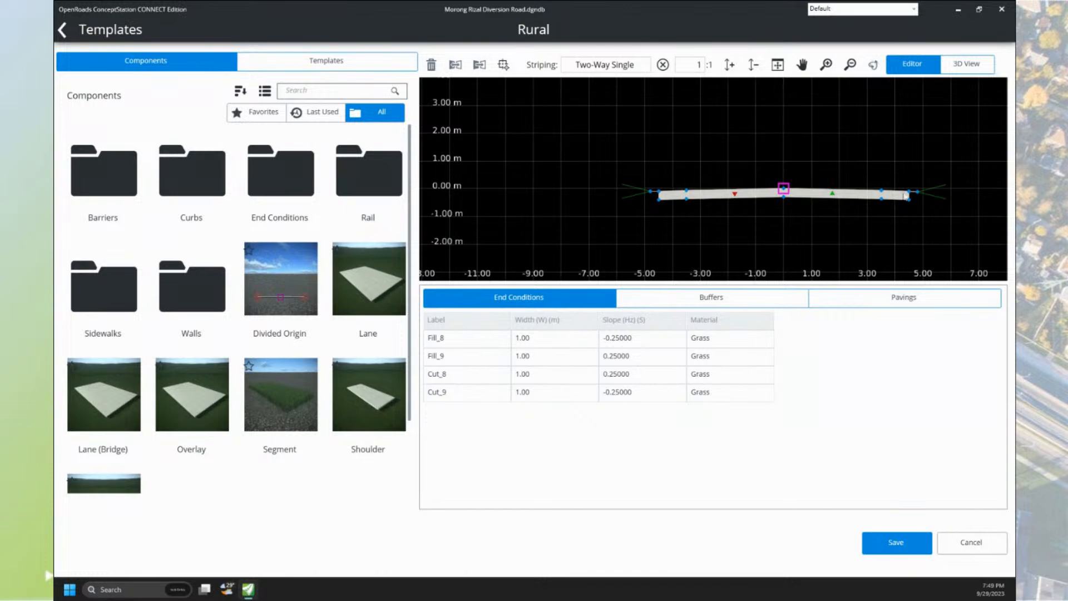
{"action": "scroll", "coordinate": [926, 197], "scroll_direction": "up", "scroll_amount": 6}
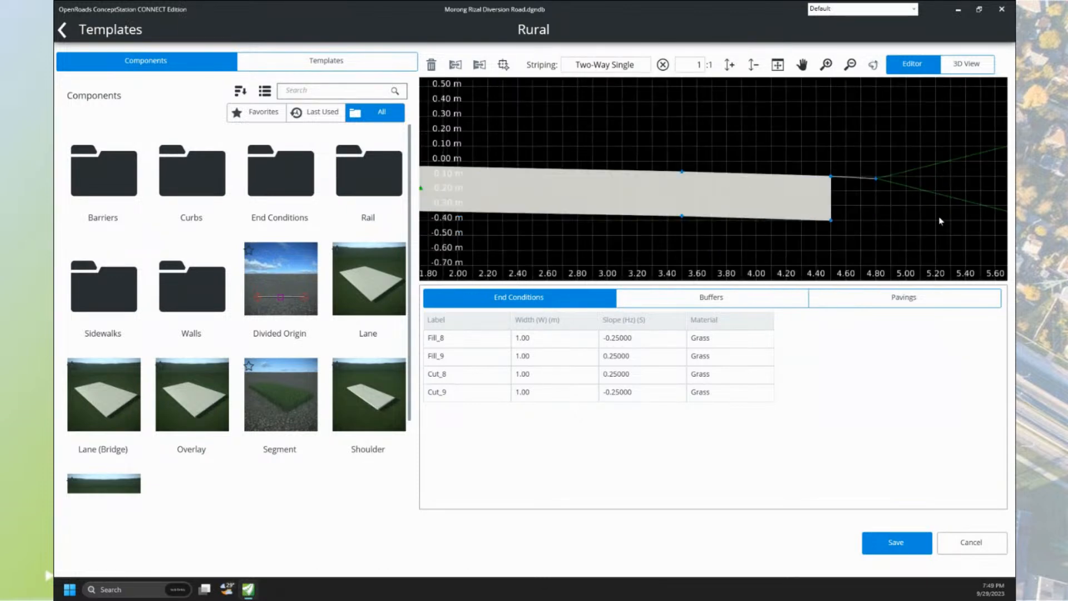
{"action": "scroll", "coordinate": [932, 162], "scroll_direction": "down", "scroll_amount": 2}
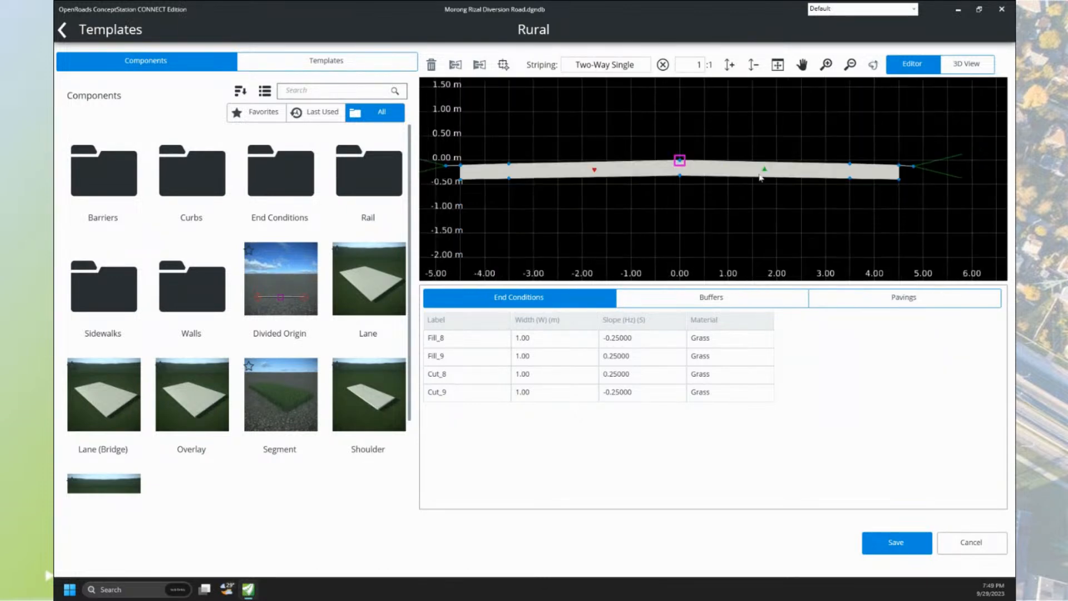
{"action": "scroll", "coordinate": [557, 180], "scroll_direction": "down", "scroll_amount": 1}
{"action": "scroll", "coordinate": [499, 179], "scroll_direction": "up", "scroll_amount": 1}
{"action": "scroll", "coordinate": [489, 178], "scroll_direction": "up", "scroll_amount": 3}
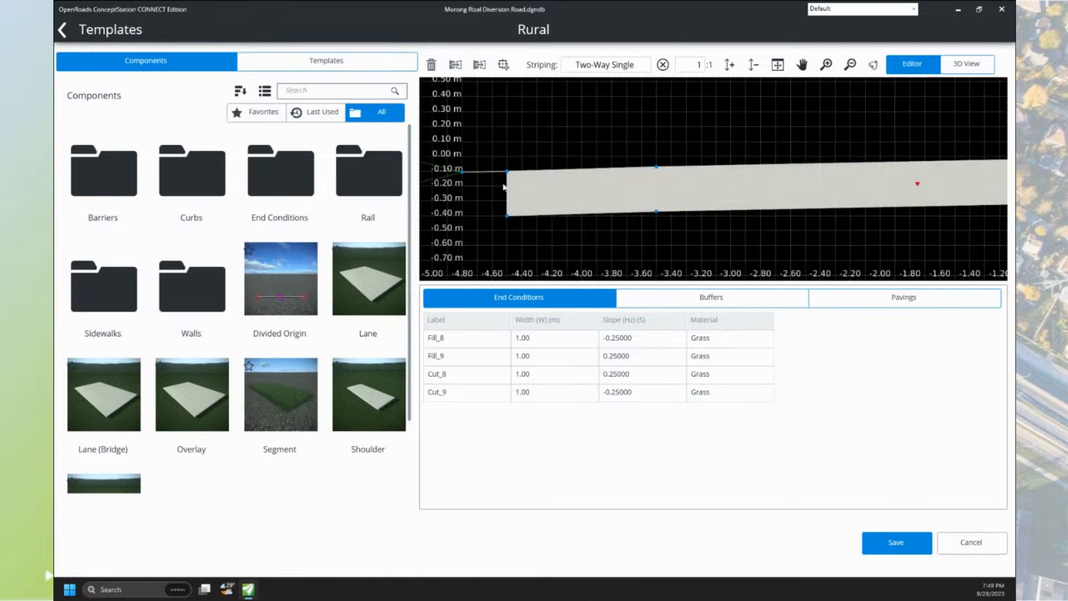
{"action": "scroll", "coordinate": [710, 197], "scroll_direction": "down", "scroll_amount": 3}
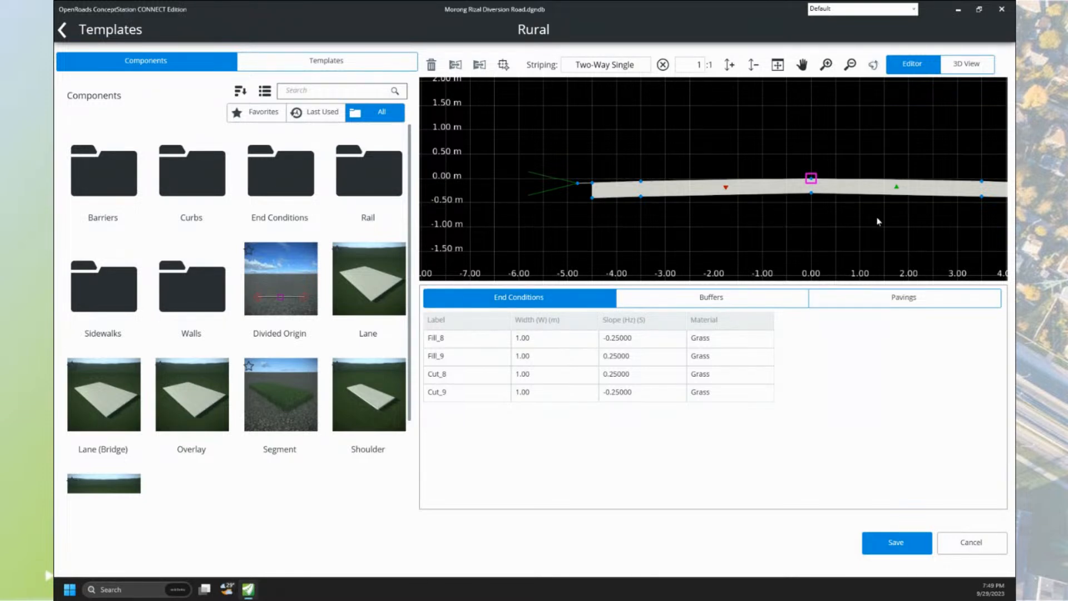
{"action": "scroll", "coordinate": [864, 218], "scroll_direction": "down", "scroll_amount": 2}
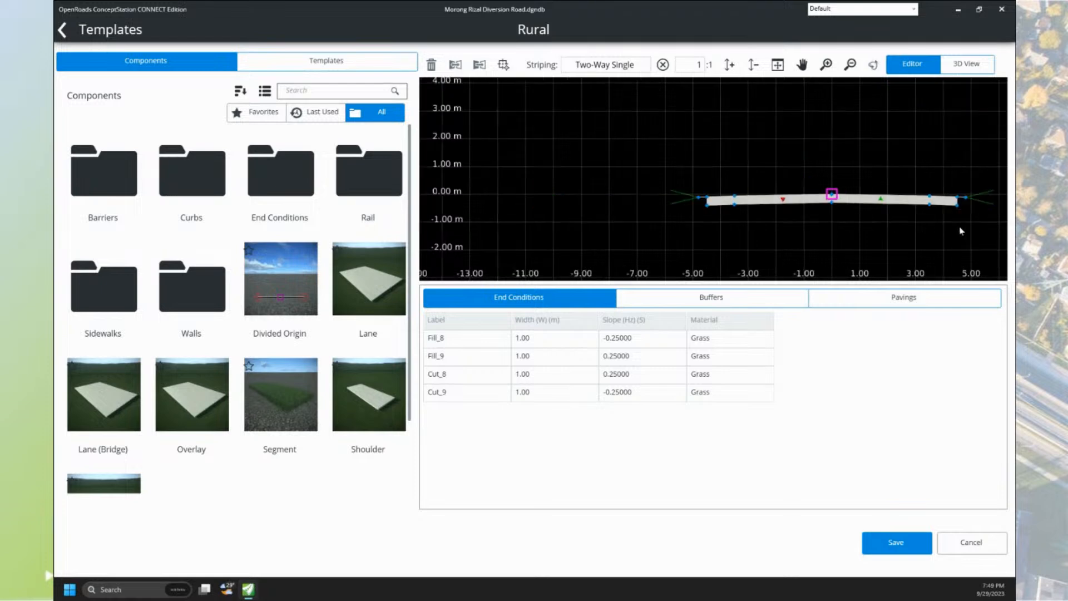
{"action": "scroll", "coordinate": [963, 231], "scroll_direction": "up", "scroll_amount": 2}
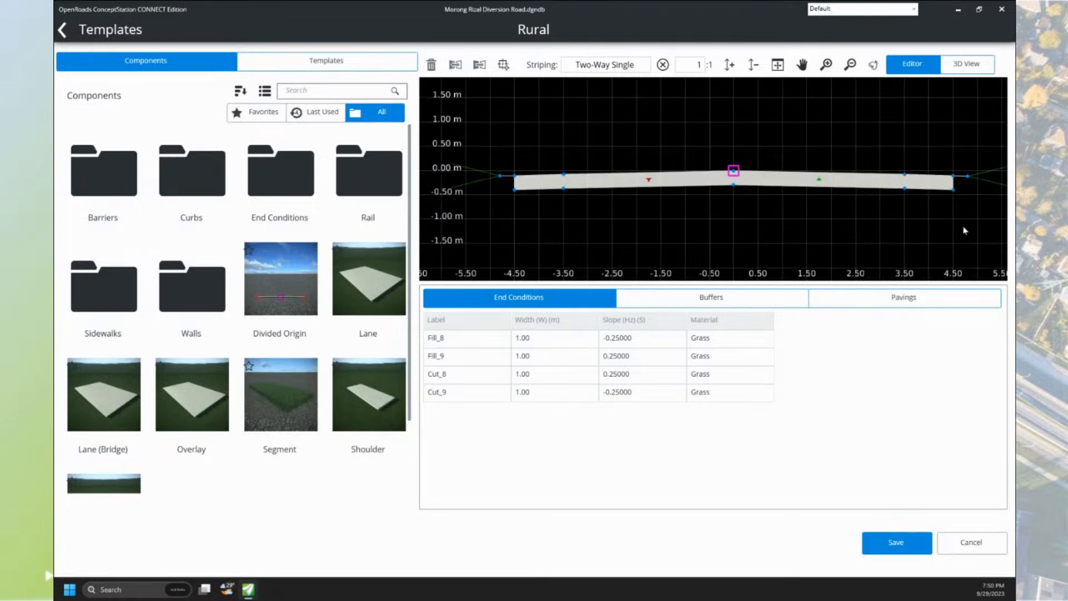
- Review the Rural template's end conditions, buffers and pavings, highlighting the Fill_8, Lane_10 and Lane_11 components in the cross section
{"action": "left_click", "coordinate": [472, 341]}
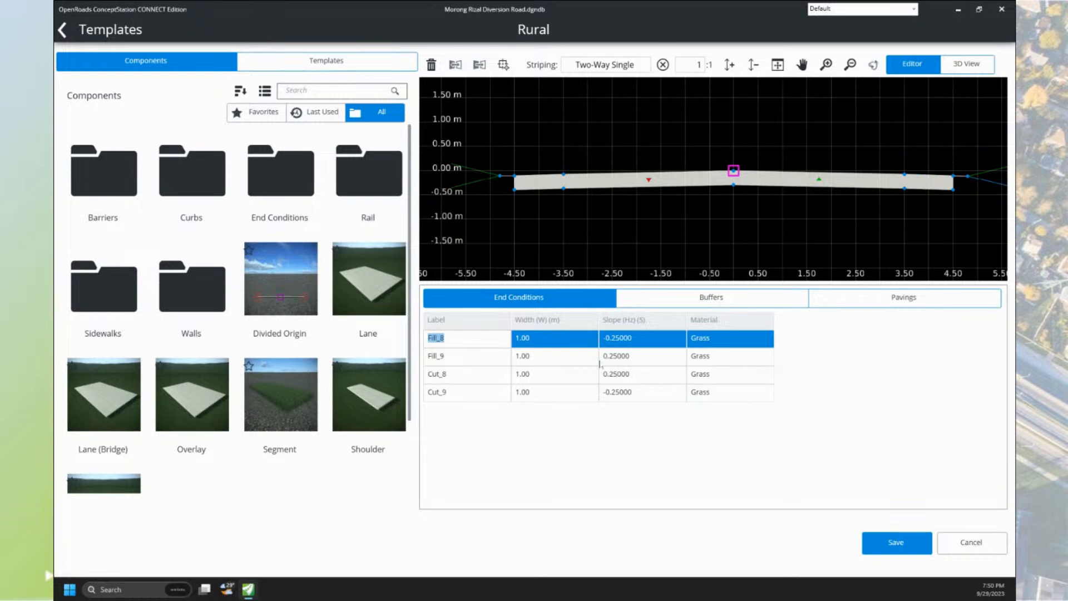
{"action": "left_click", "coordinate": [678, 304]}
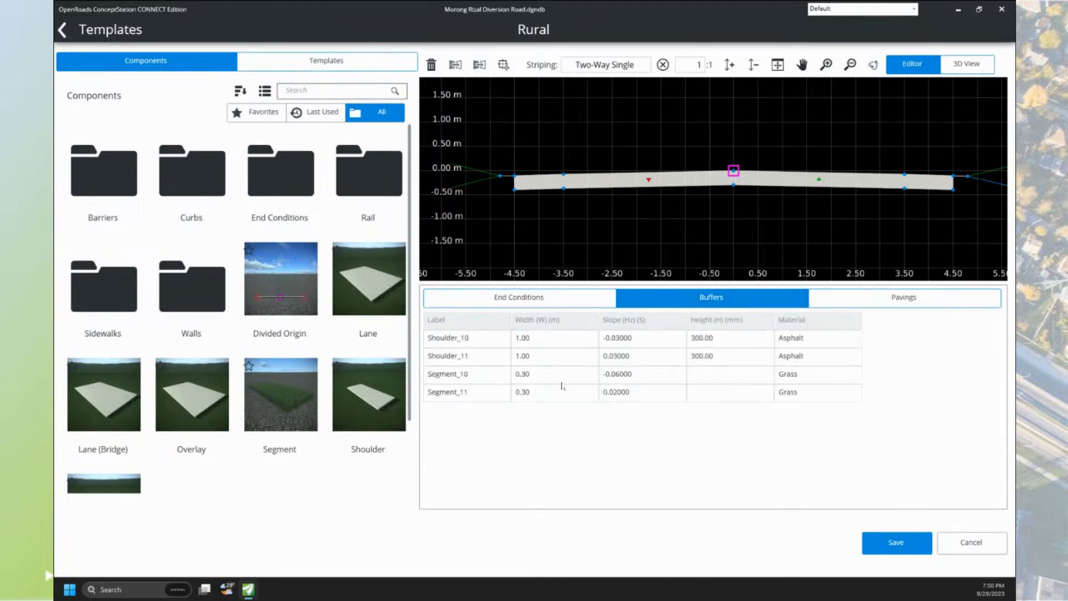
{"action": "left_click", "coordinate": [578, 303]}
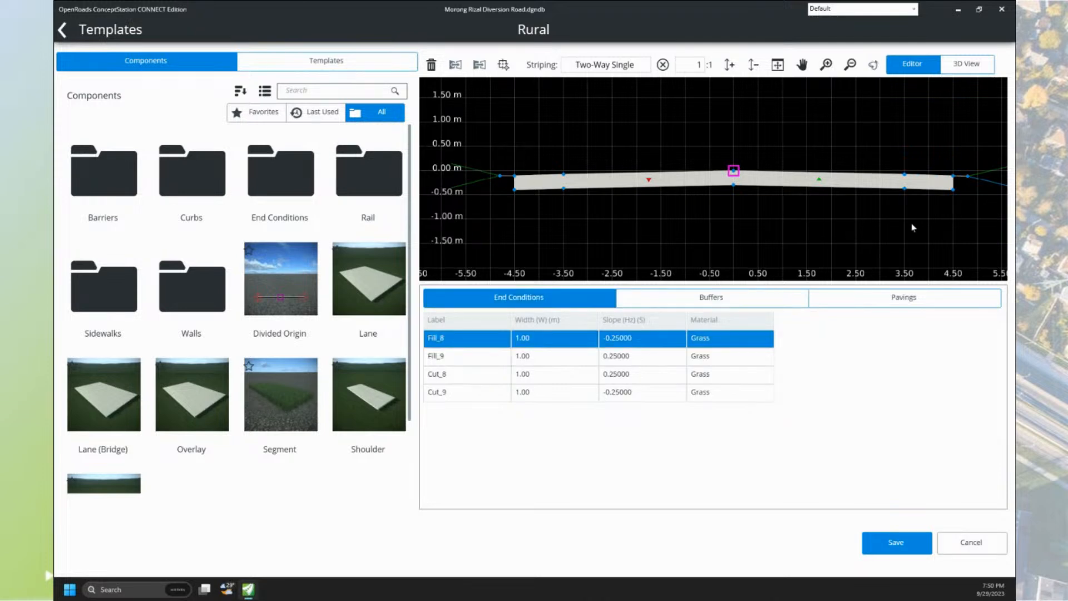
{"action": "left_click", "coordinate": [723, 305]}
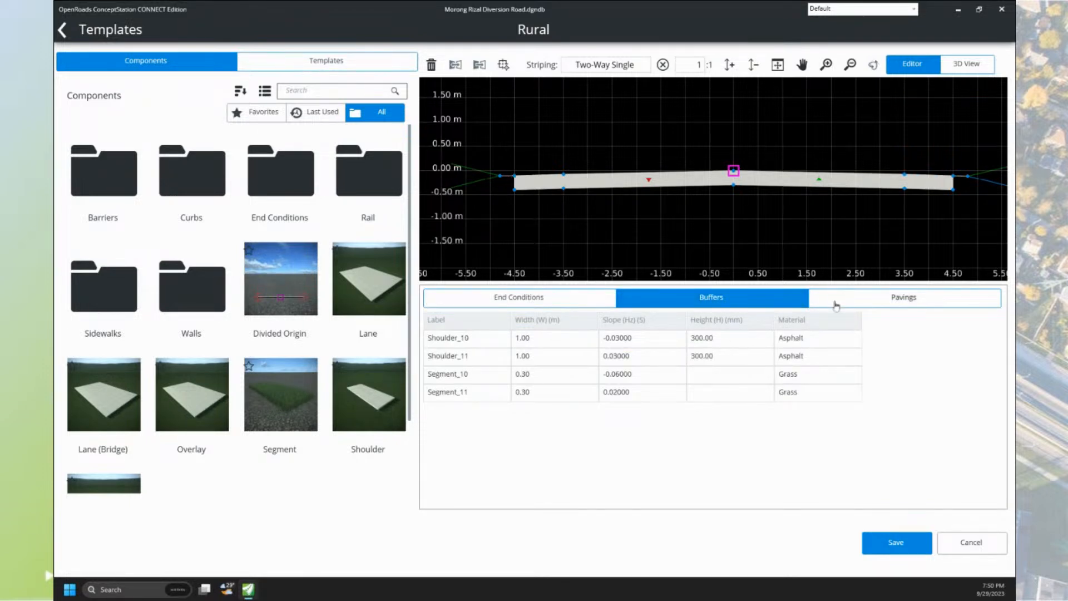
{"action": "left_click", "coordinate": [860, 302]}
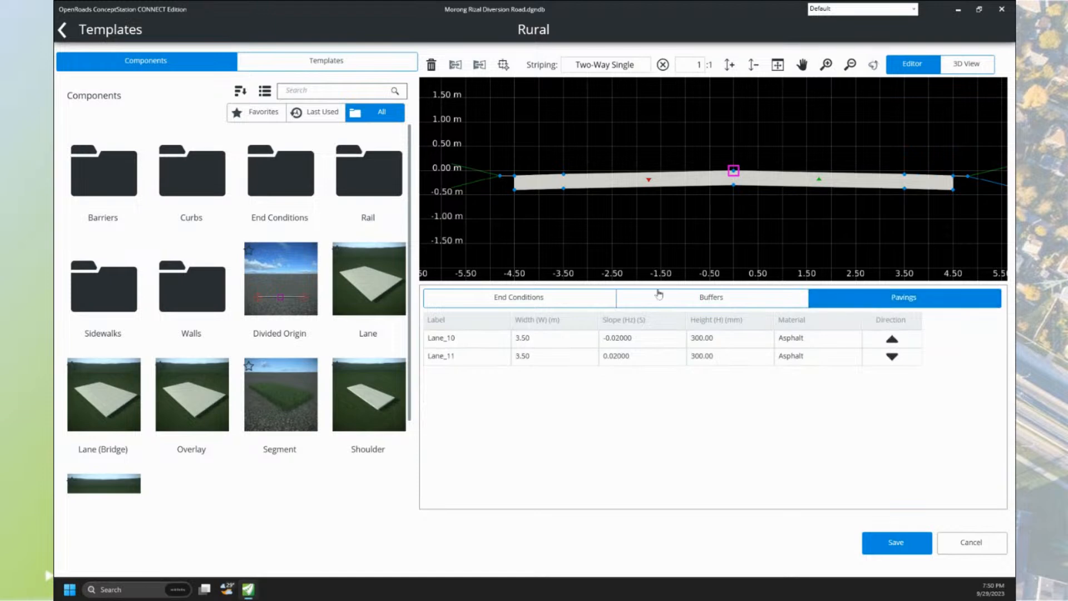
{"action": "double_click", "coordinate": [459, 341]}
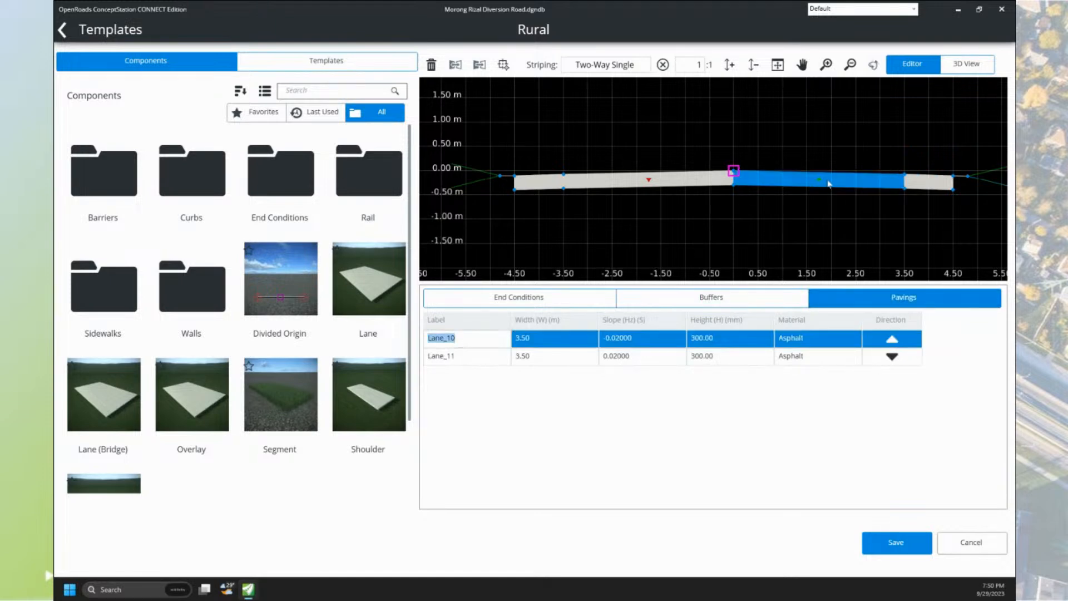
{"action": "double_click", "coordinate": [476, 359]}
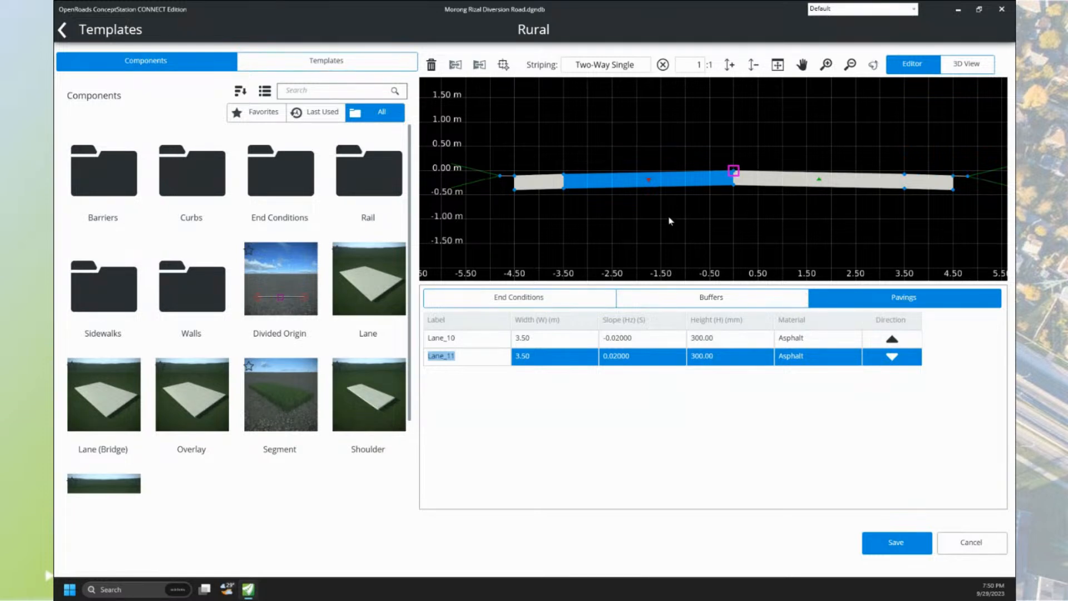
- Inspect the Rural template's pavement, striping and grass edges in 3D, both close up and from a lower angle
{"action": "left_click", "coordinate": [969, 66]}
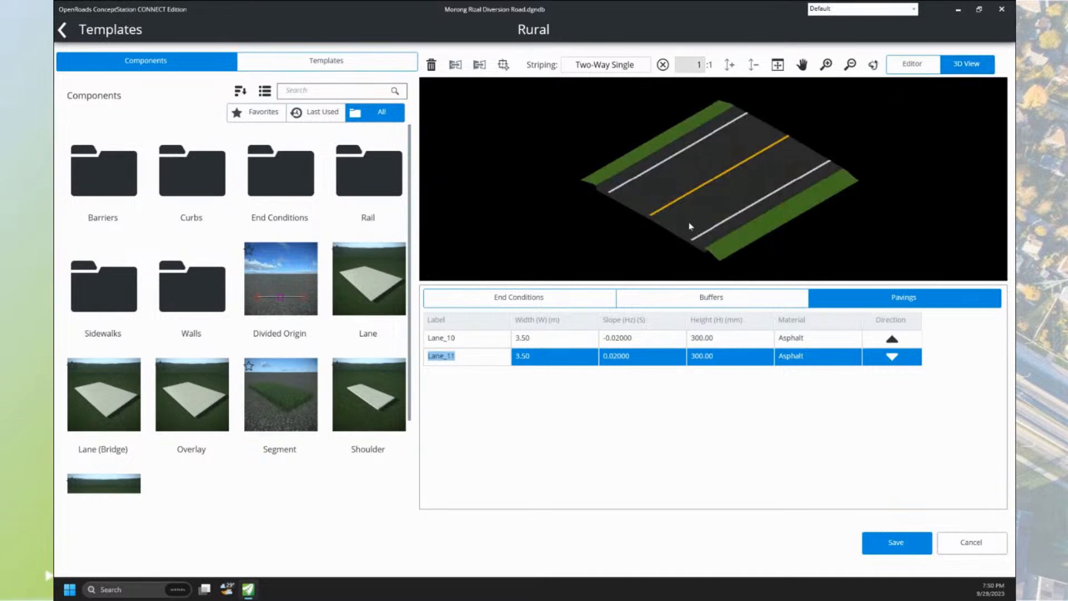
{"action": "scroll", "coordinate": [674, 234], "scroll_direction": "up", "scroll_amount": 2}
{"action": "scroll", "coordinate": [676, 233], "scroll_direction": "down", "scroll_amount": 2}
{"action": "scroll", "coordinate": [675, 230], "scroll_direction": "up", "scroll_amount": 4}
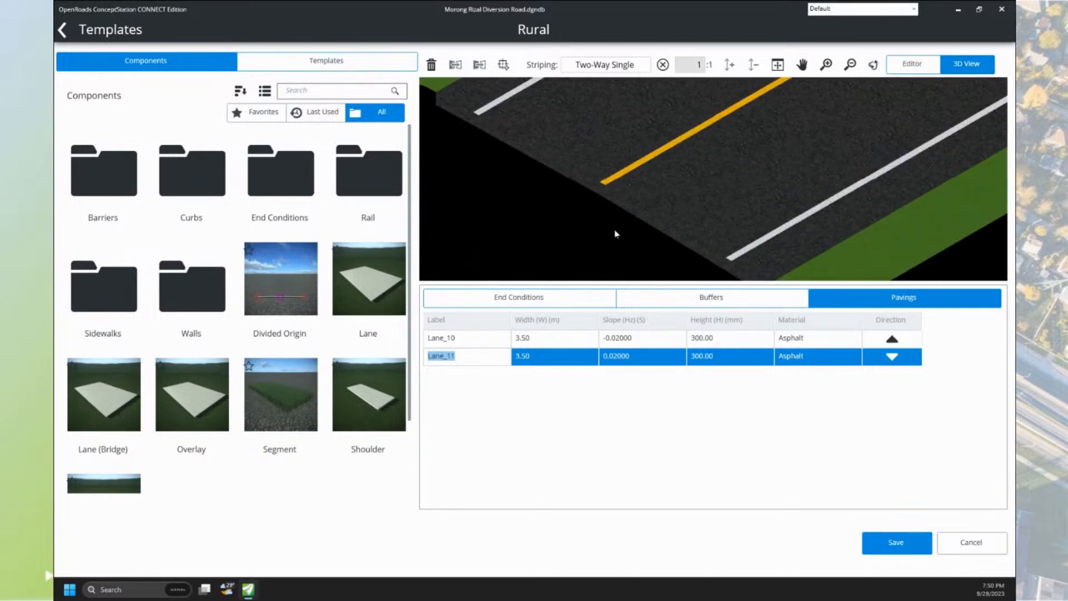
{"action": "scroll", "coordinate": [633, 220], "scroll_direction": "down", "scroll_amount": 2}
{"action": "scroll", "coordinate": [632, 222], "scroll_direction": "down", "scroll_amount": 3}
{"action": "scroll", "coordinate": [631, 222], "scroll_direction": "up", "scroll_amount": 3}
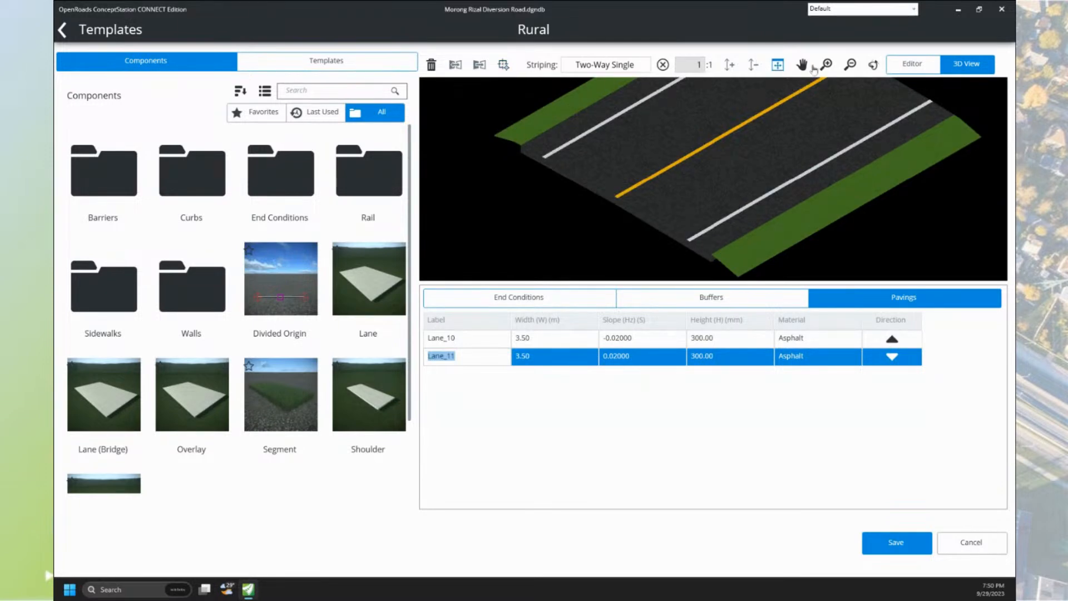
{"action": "left_click", "coordinate": [873, 65]}
{"action": "left_click_drag", "start_coordinate": [691, 233], "coordinate": [717, 207]}
{"action": "left_click_drag", "start_coordinate": [739, 203], "coordinate": [694, 219]}
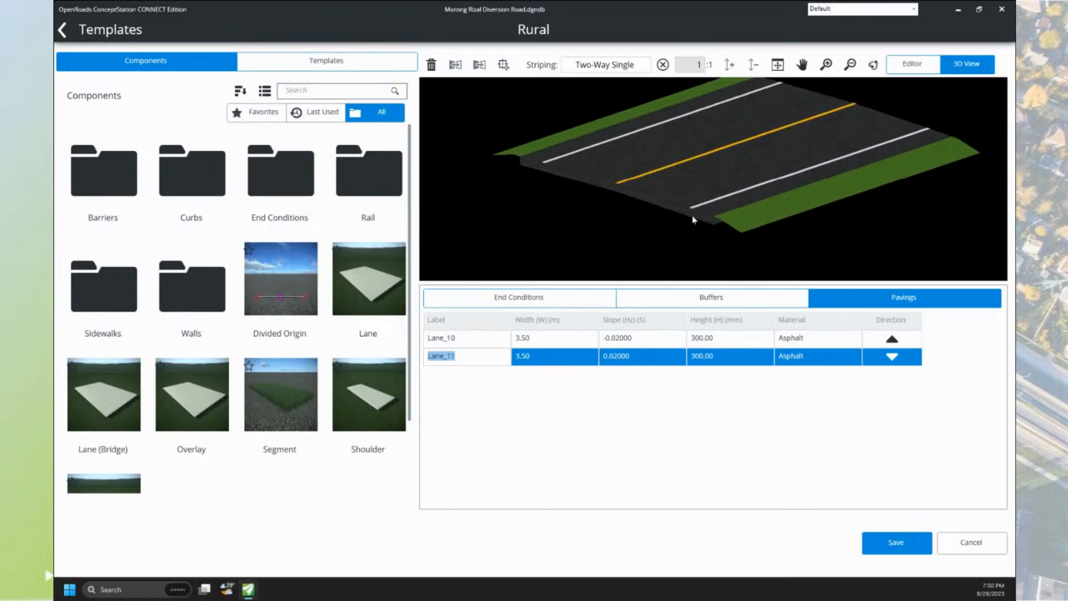
- Leave the Rural template without saving and return to the Road template categories from the top of the library
{"action": "left_click", "coordinate": [68, 37]}
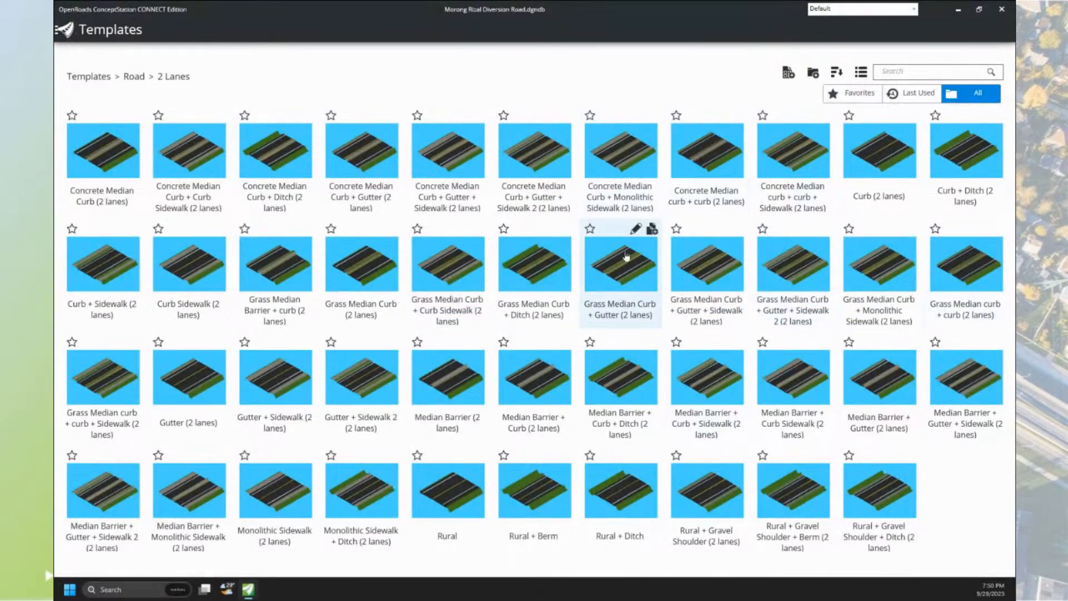
{"action": "left_click", "coordinate": [104, 77]}
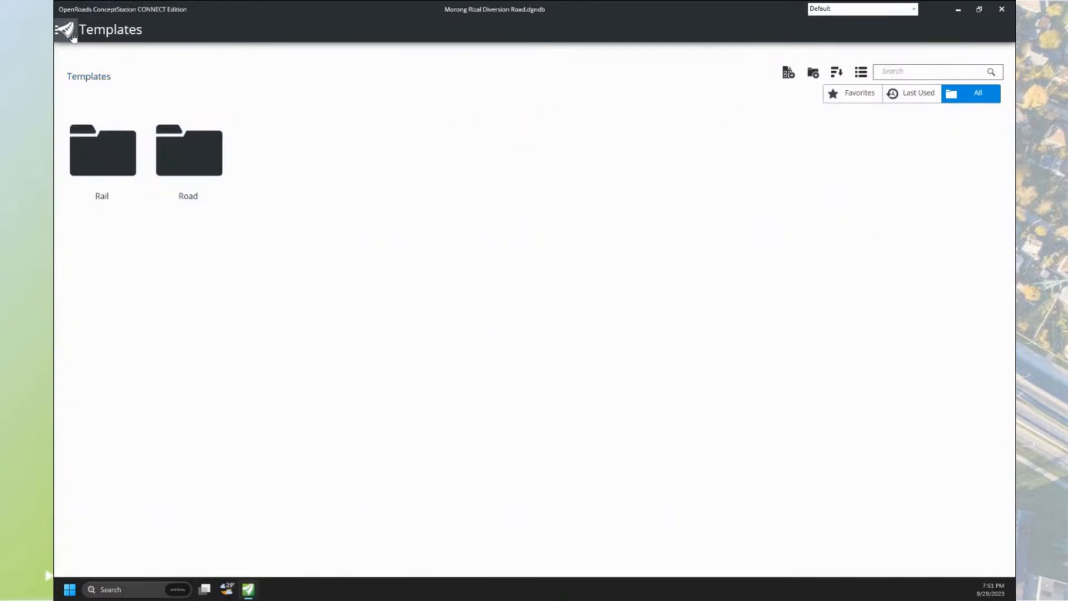
{"action": "double_click", "coordinate": [187, 167]}
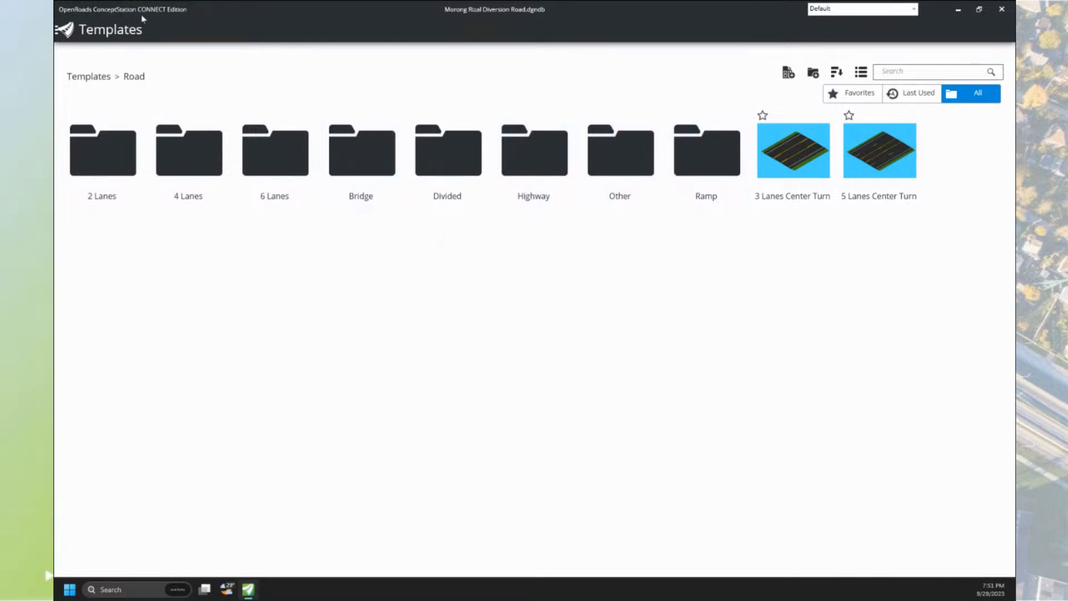
- Open the import page for content from other project files
{"action": "left_click", "coordinate": [66, 30]}
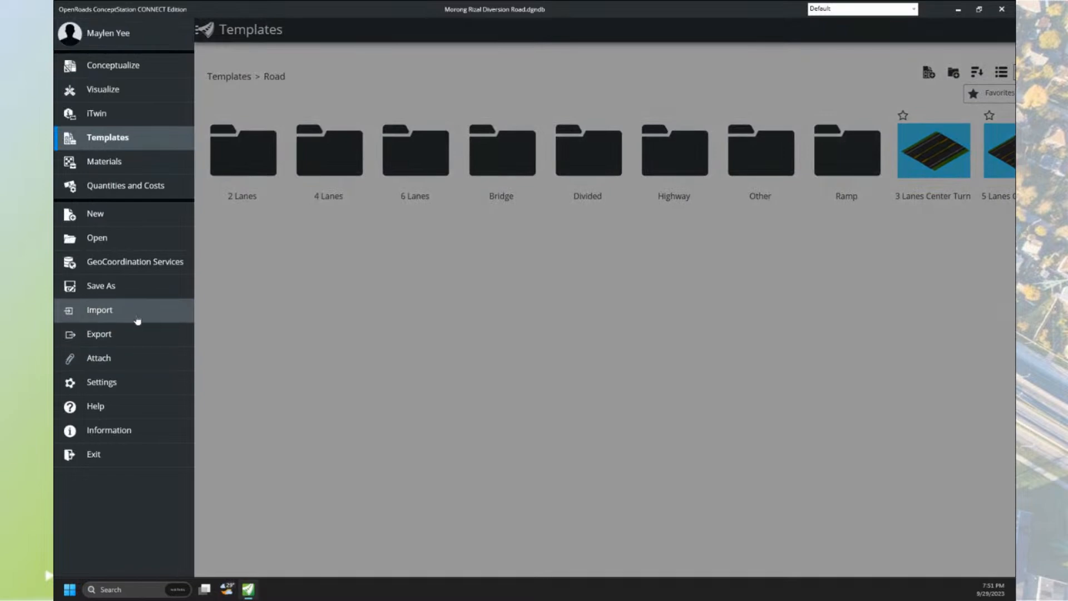
{"action": "left_click", "coordinate": [137, 317]}
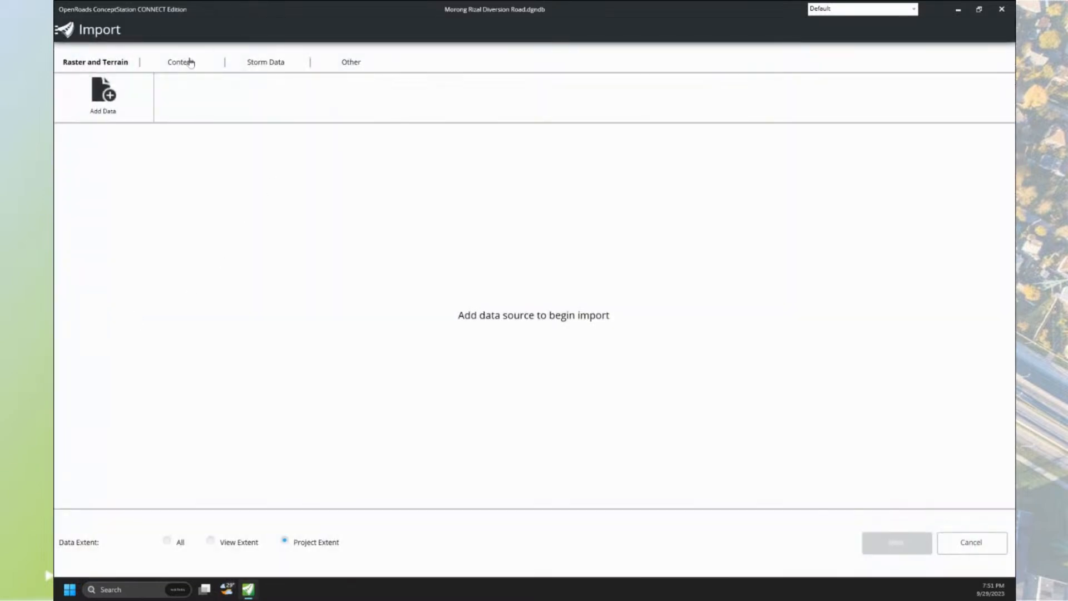
{"action": "left_click", "coordinate": [174, 65]}
{"action": "left_click", "coordinate": [117, 100]}
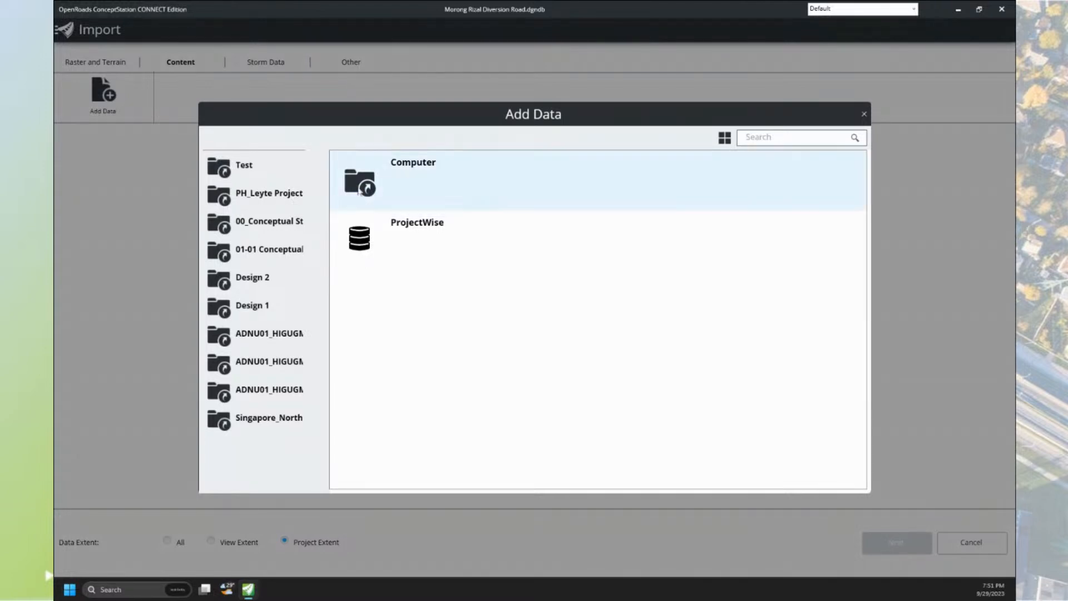
{"action": "left_click", "coordinate": [356, 190]}
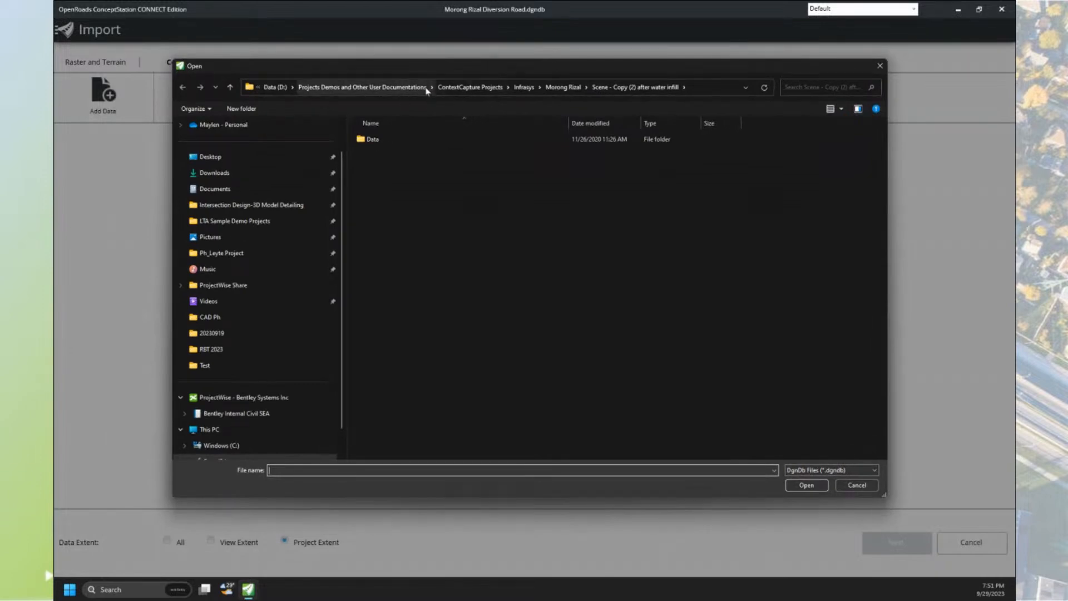
{"action": "left_click", "coordinate": [856, 485]}
- Add MyConceptFile_3.dgndb from the PH_Leyte Project folder as the content source
{"action": "left_click", "coordinate": [127, 96]}
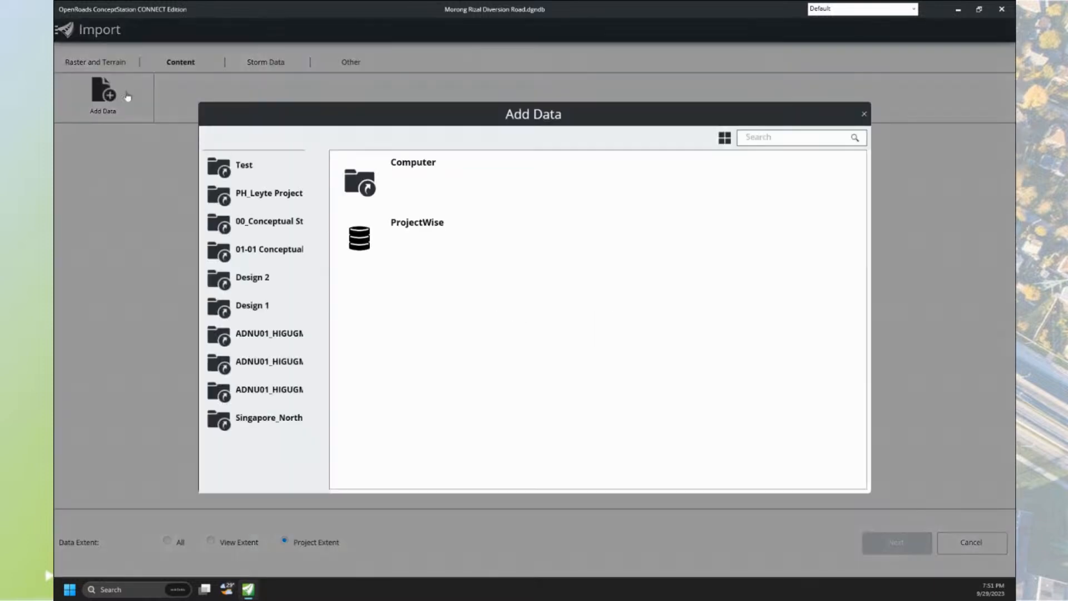
{"action": "left_click", "coordinate": [281, 197]}
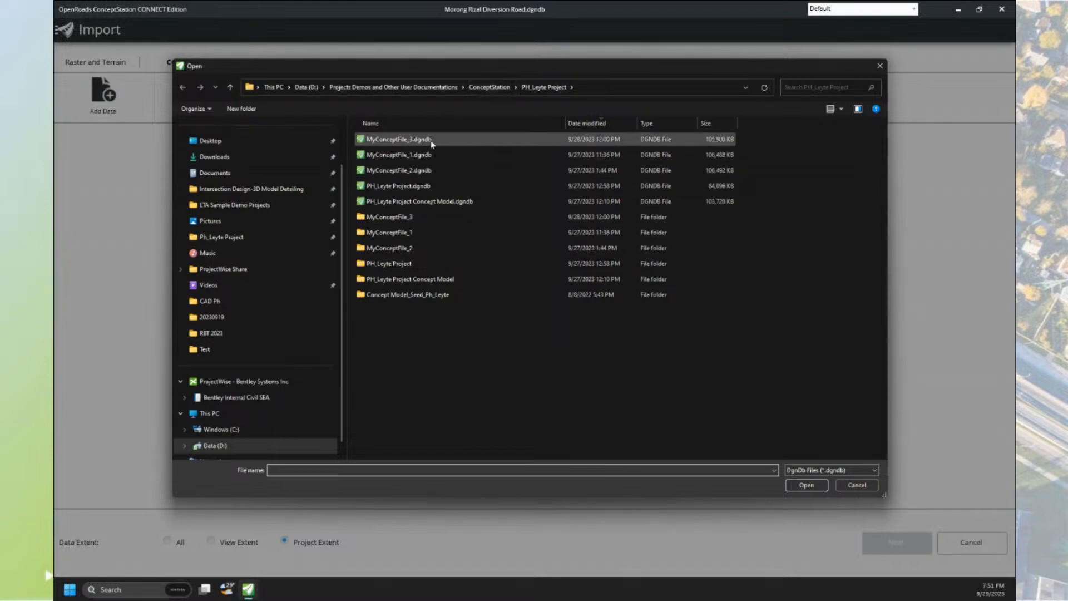
{"action": "left_click", "coordinate": [427, 140]}
{"action": "left_click", "coordinate": [807, 485]}
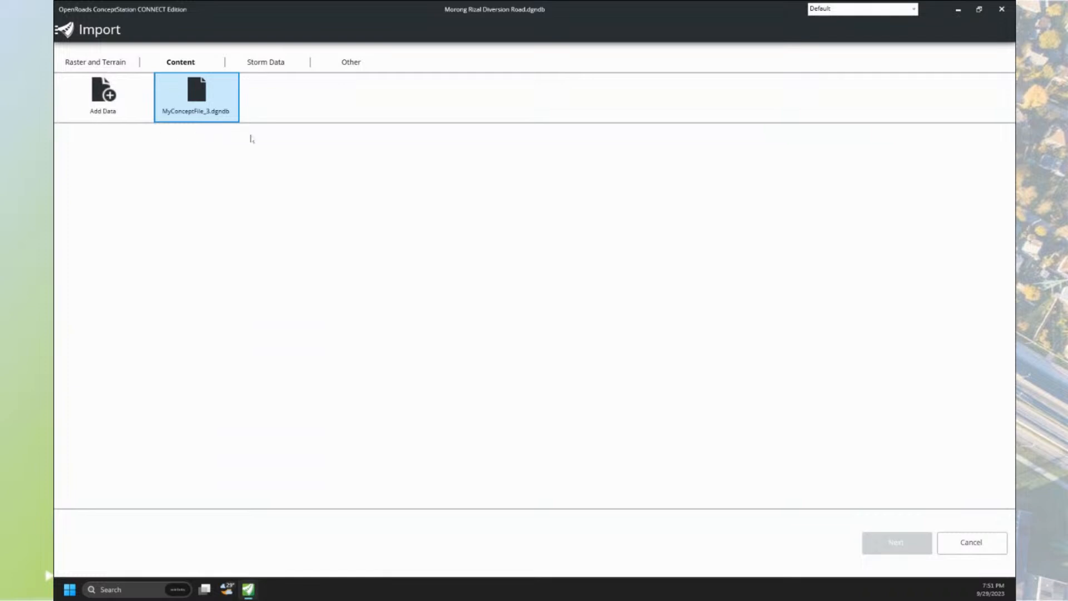
- Import all thirteen bridge and rural road templates from MyConceptFile_3.dgndb and finish the import
{"action": "left_click", "coordinate": [224, 171]}
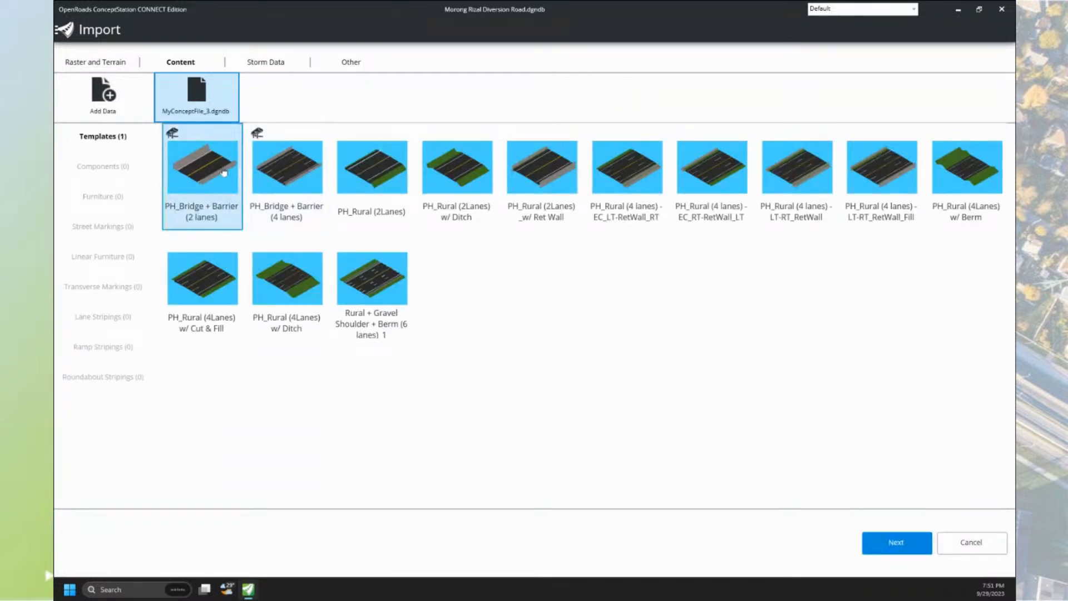
{"action": "left_click", "coordinate": [298, 171]}
{"action": "left_click", "coordinate": [368, 174]}
{"action": "left_click", "coordinate": [452, 173]}
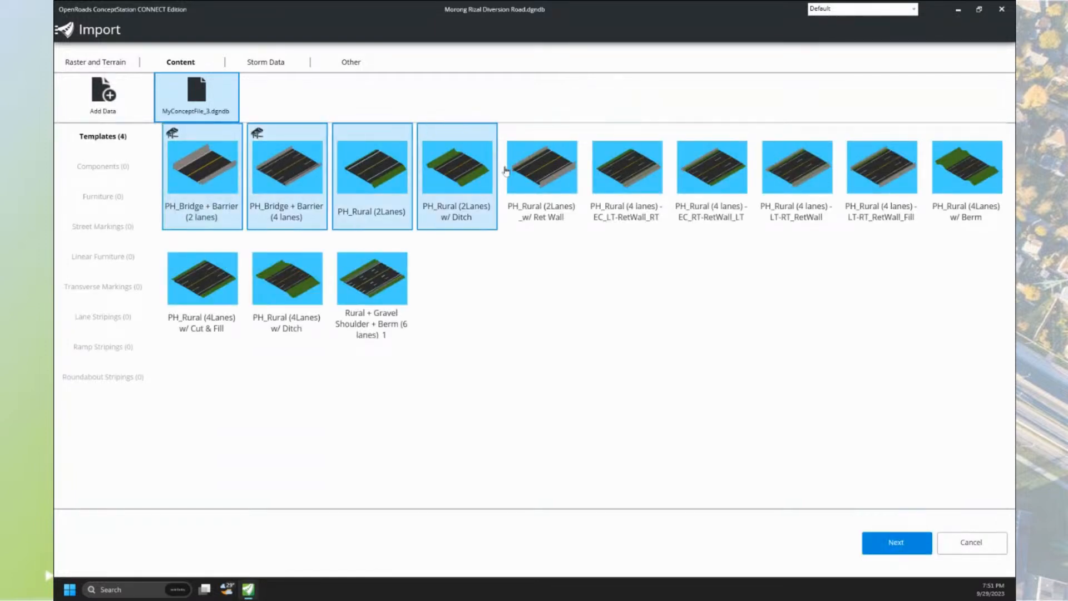
{"action": "left_click", "coordinate": [532, 174]}
{"action": "left_click", "coordinate": [616, 176]}
{"action": "left_click", "coordinate": [718, 177]}
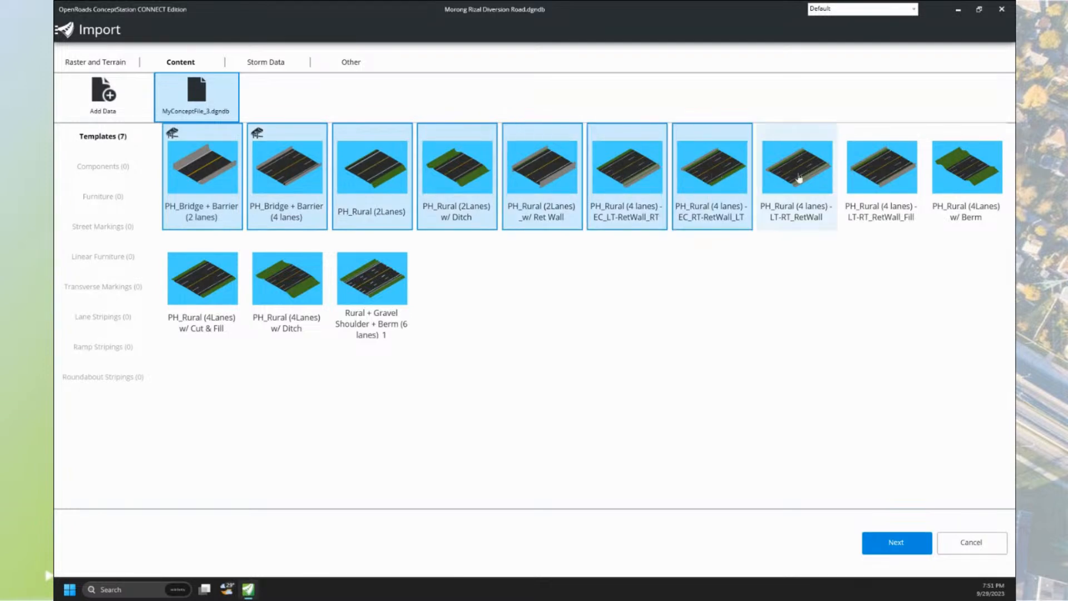
{"action": "left_click", "coordinate": [801, 175]}
{"action": "left_click", "coordinate": [885, 175]}
{"action": "left_click", "coordinate": [971, 176]}
{"action": "left_click", "coordinate": [226, 308]}
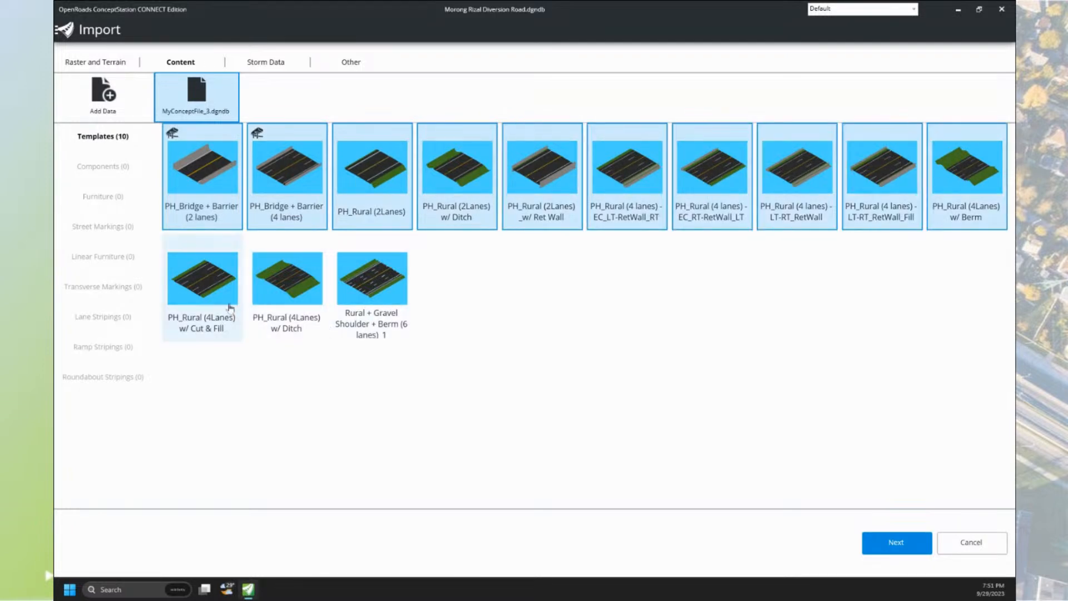
{"action": "left_click", "coordinate": [292, 305]}
{"action": "left_click", "coordinate": [374, 306]}
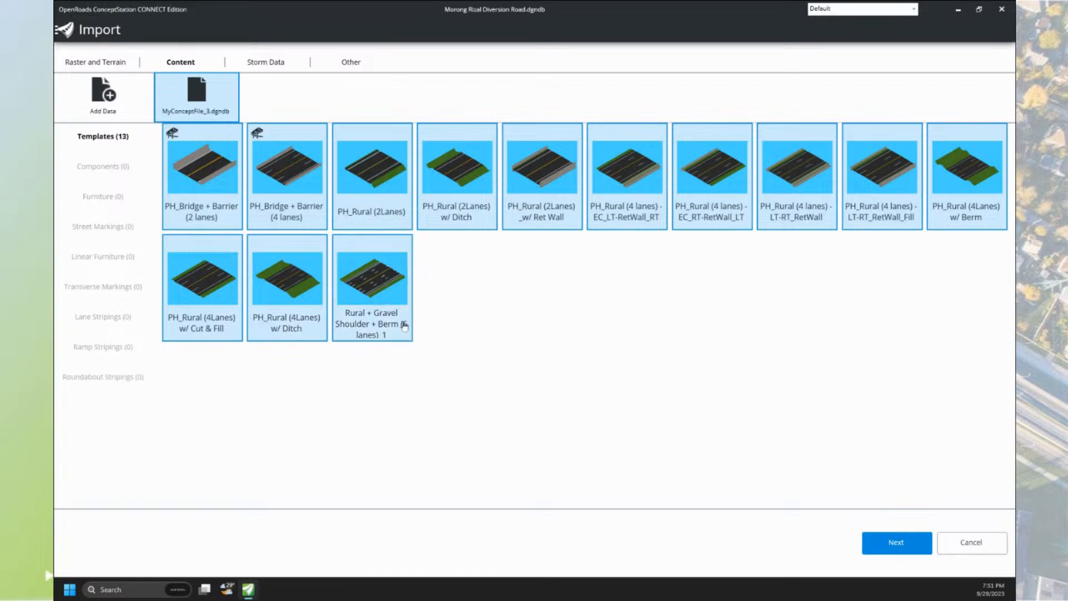
{"action": "left_click", "coordinate": [884, 544]}
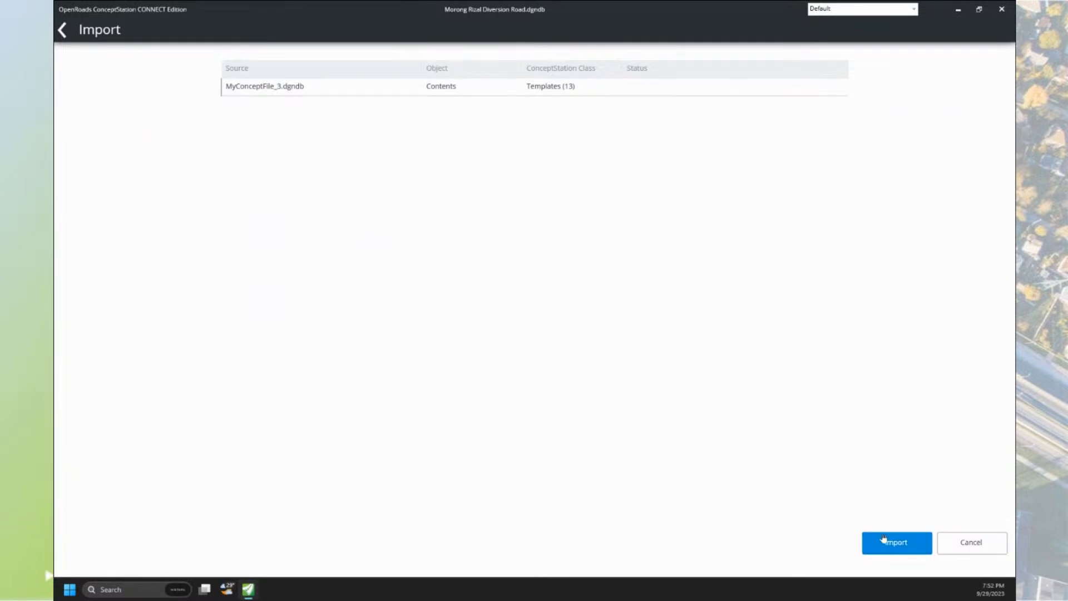
{"action": "left_click", "coordinate": [884, 539]}
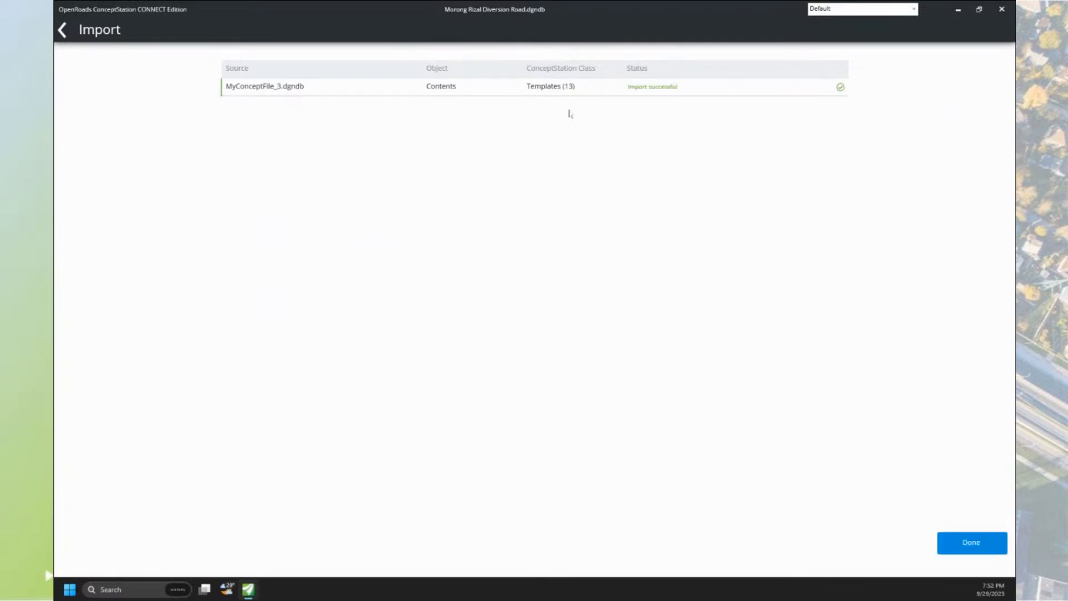
{"action": "left_click", "coordinate": [986, 544]}
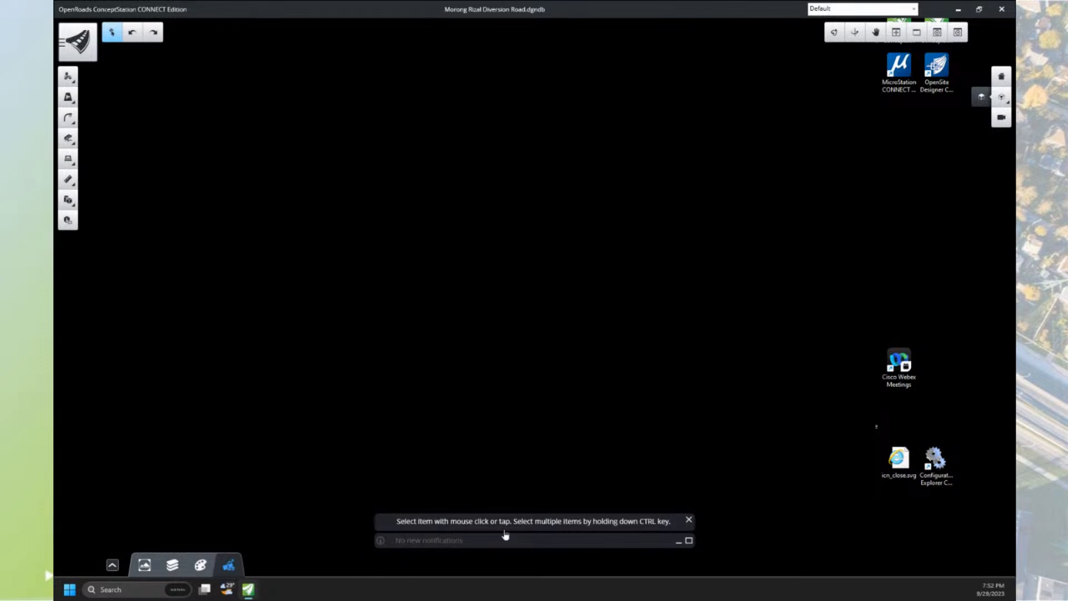
- Start a road placement and set its road class to Urban Local Road
{"action": "mouse_move", "coordinate": [249, 590]}
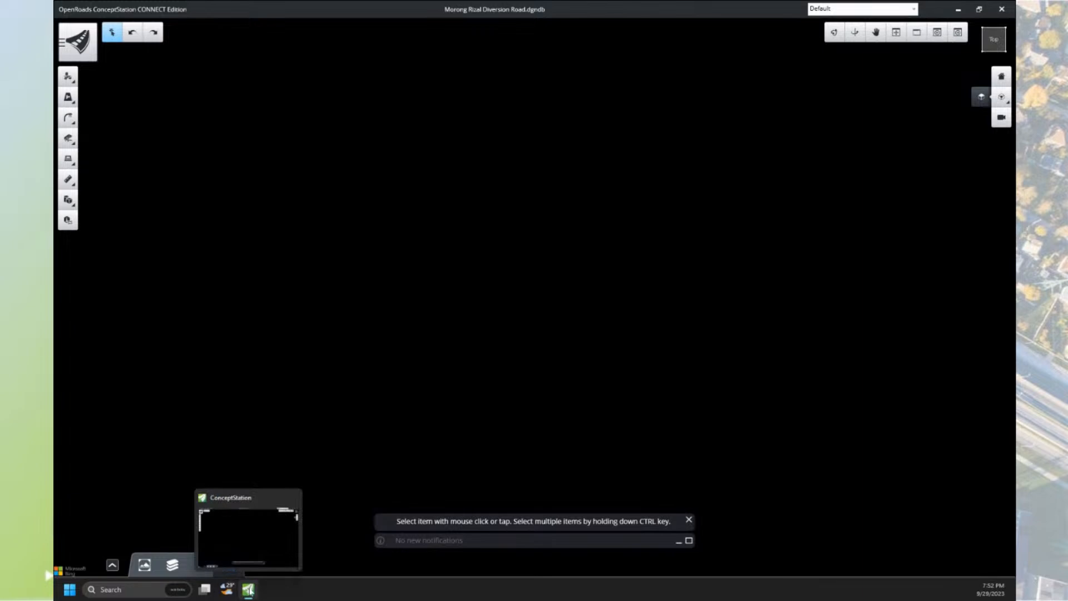
{"action": "left_click", "coordinate": [896, 34]}
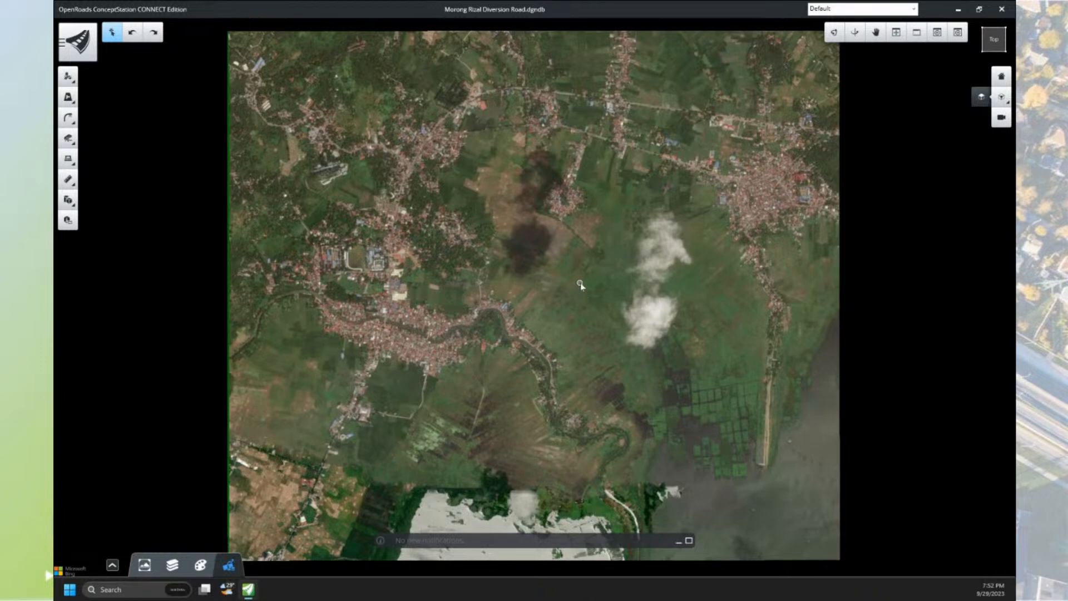
{"action": "scroll", "coordinate": [554, 299], "scroll_direction": "down", "scroll_amount": 2}
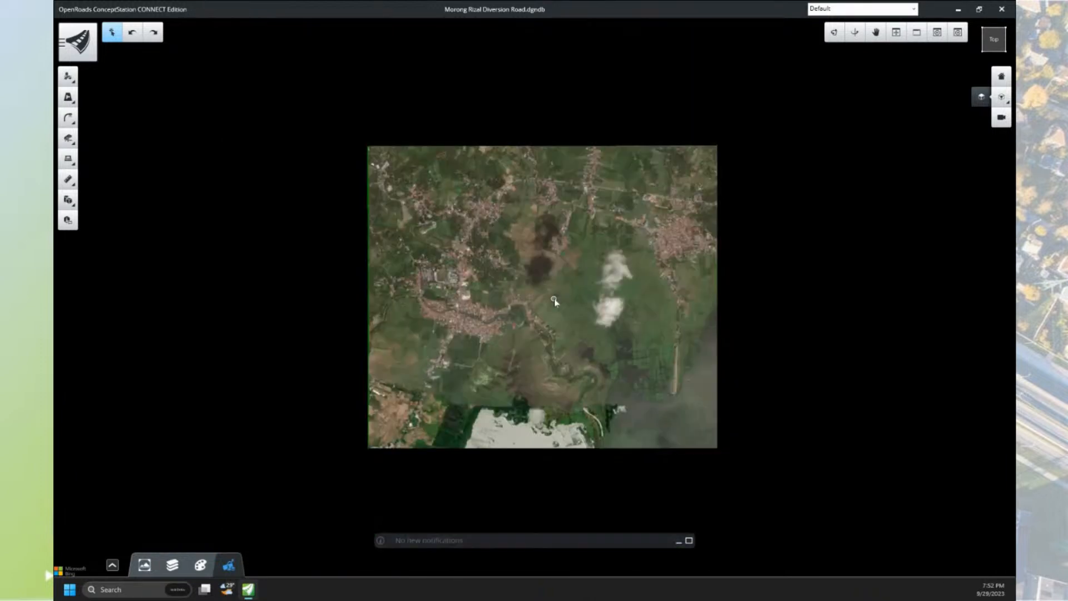
{"action": "scroll", "coordinate": [554, 299], "scroll_direction": "up", "scroll_amount": 2}
{"action": "scroll", "coordinate": [554, 298], "scroll_direction": "down", "scroll_amount": 2}
{"action": "left_click", "coordinate": [68, 76]}
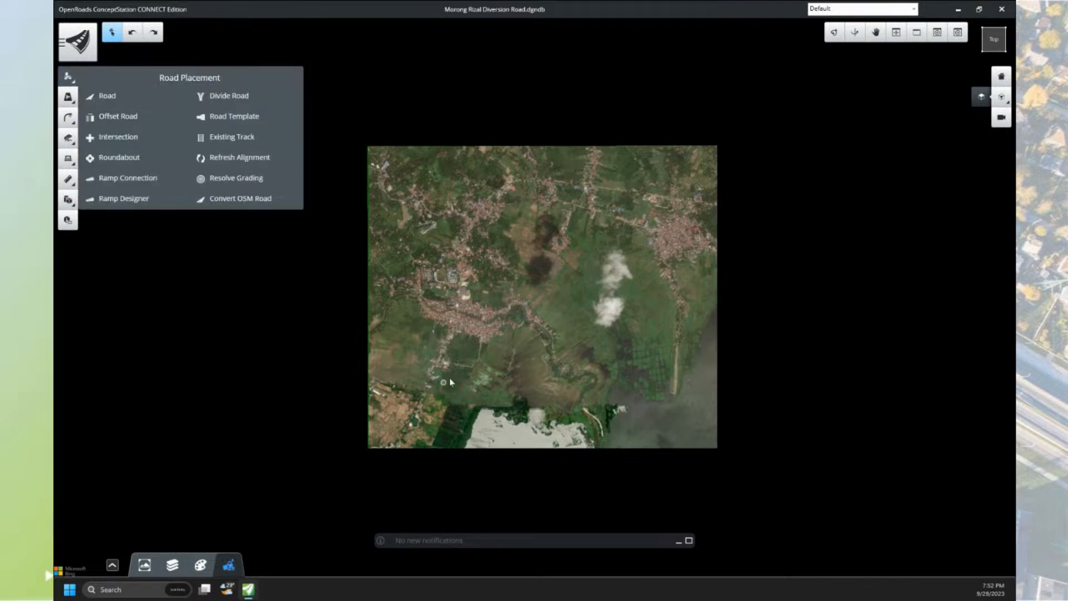
{"action": "left_click", "coordinate": [104, 97]}
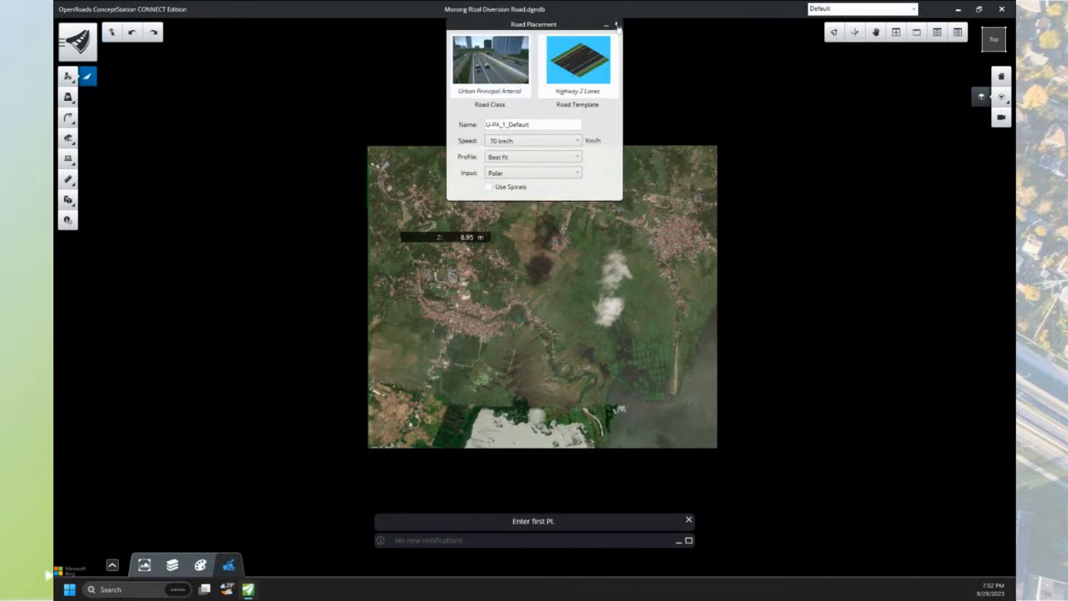
{"action": "left_click_drag", "start_coordinate": [551, 26], "coordinate": [234, 133]}
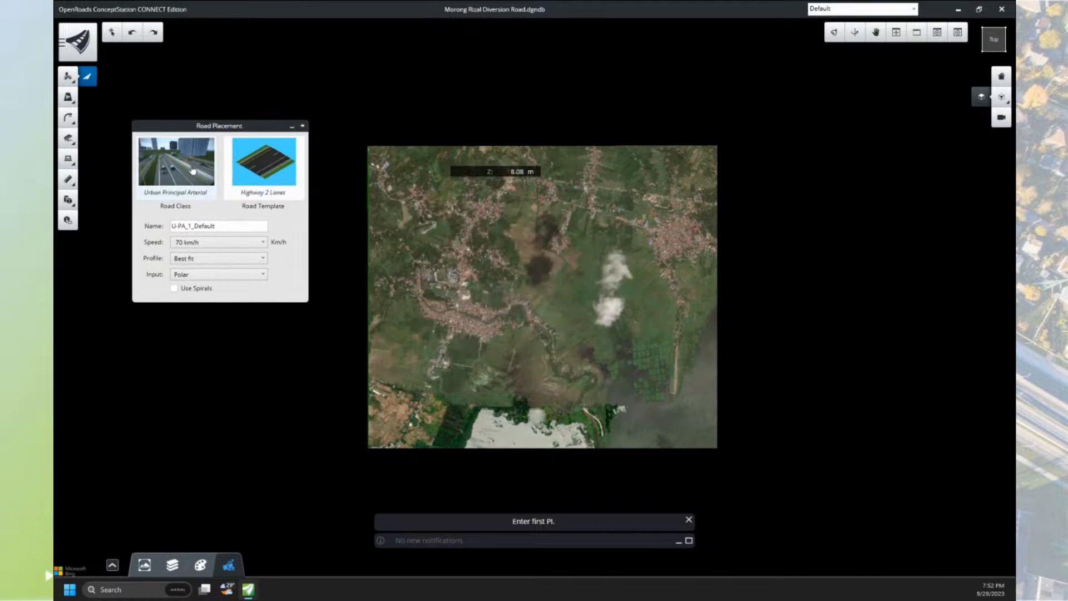
{"action": "left_click", "coordinate": [164, 169]}
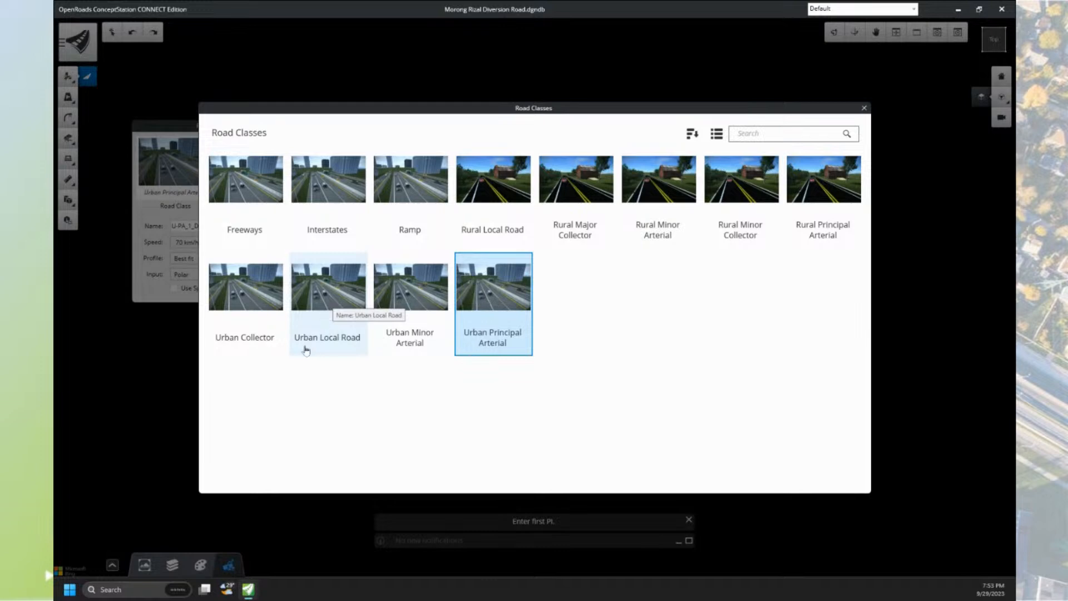
{"action": "left_click", "coordinate": [331, 332]}
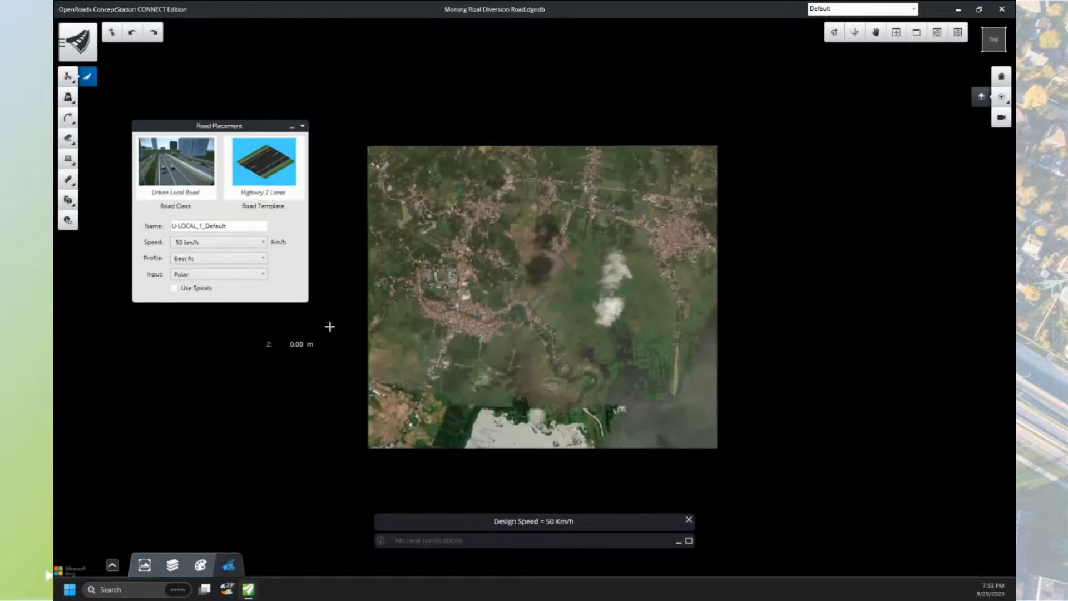
- Assign the PH_Rural (2Lanes) template from the Road folder of PH_Demo Templates to the road
{"action": "left_click", "coordinate": [280, 179]}
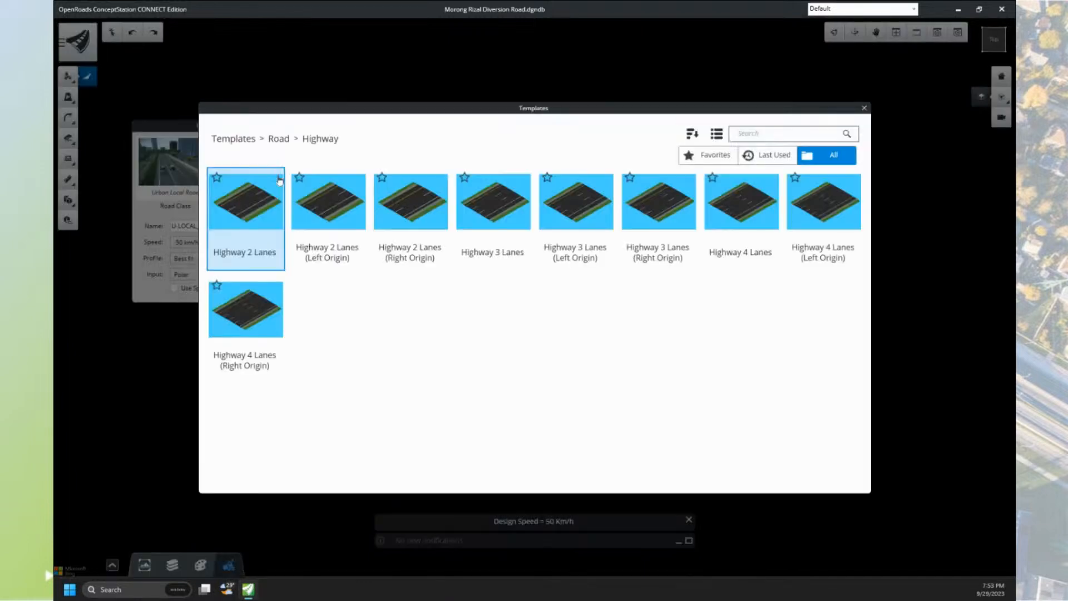
{"action": "left_click", "coordinate": [278, 141]}
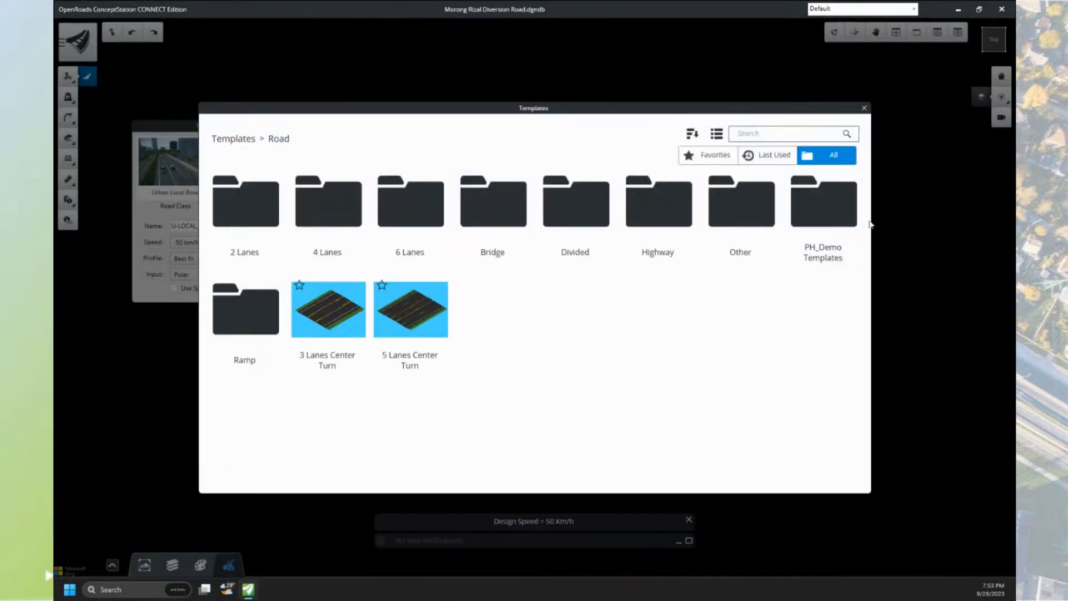
{"action": "left_click", "coordinate": [837, 219]}
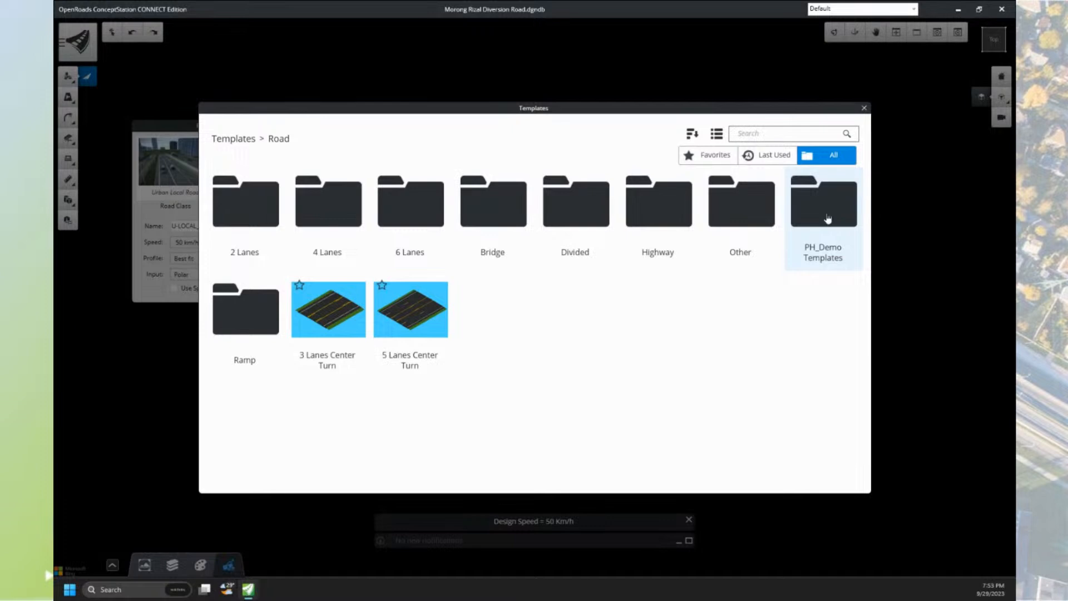
{"action": "double_click", "coordinate": [827, 218]}
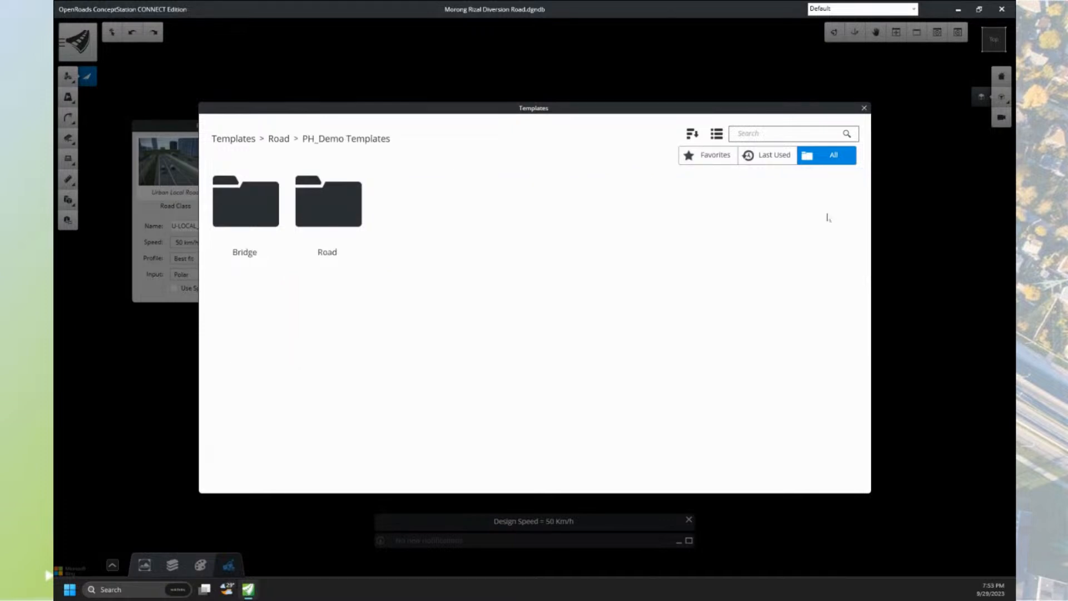
{"action": "double_click", "coordinate": [331, 208]}
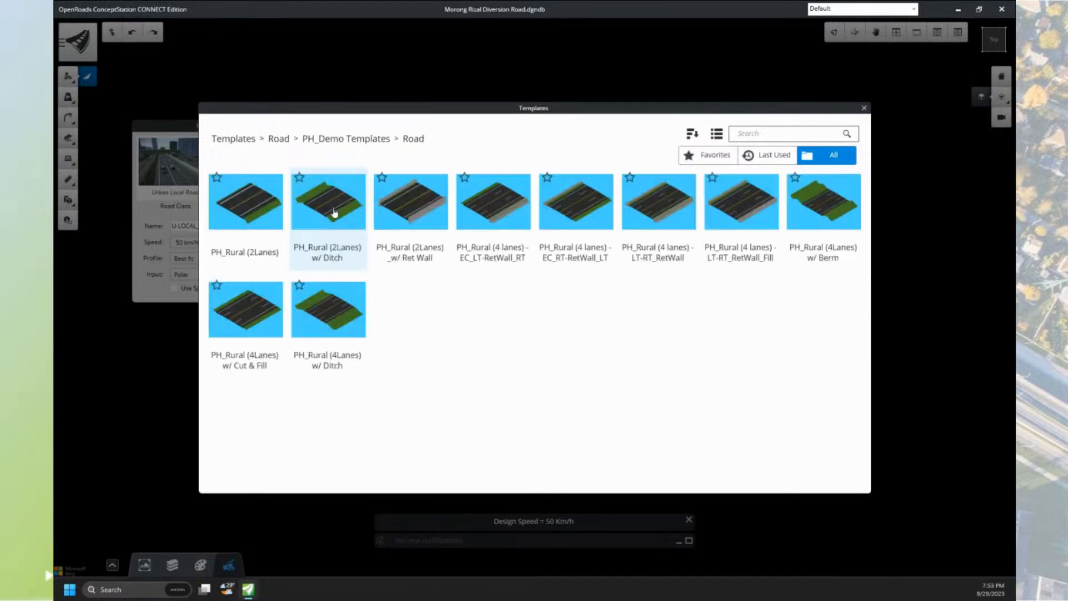
{"action": "double_click", "coordinate": [244, 216]}
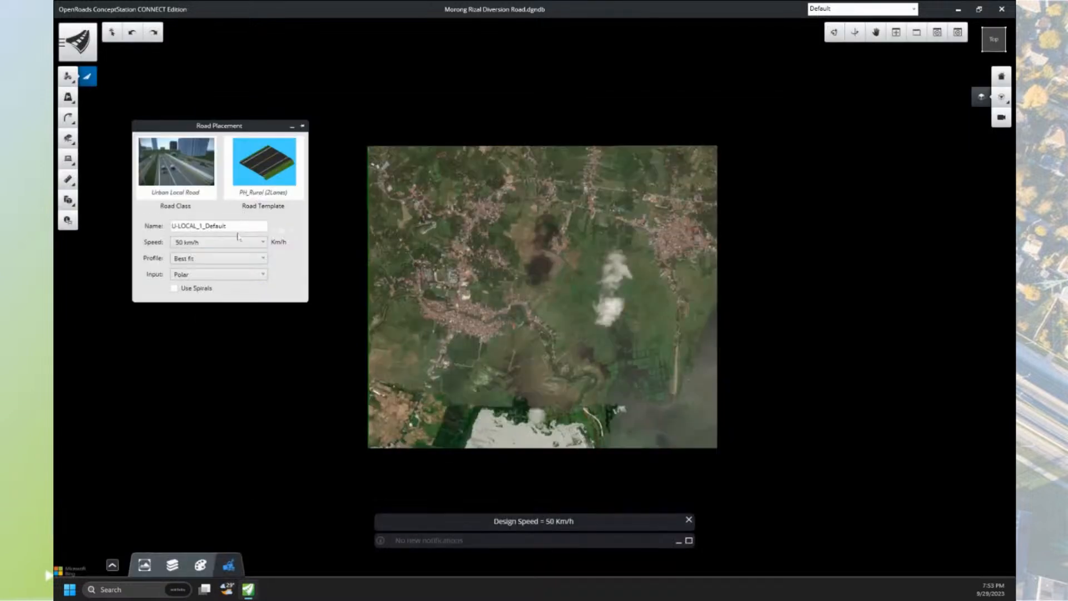
- Name the road Main Road and set its design speed to 70 km/h
{"action": "left_click_drag", "start_coordinate": [233, 228], "coordinate": [162, 226]}
{"action": "type", "text": "Main Road"}
{"action": "left_click", "coordinate": [232, 245]}
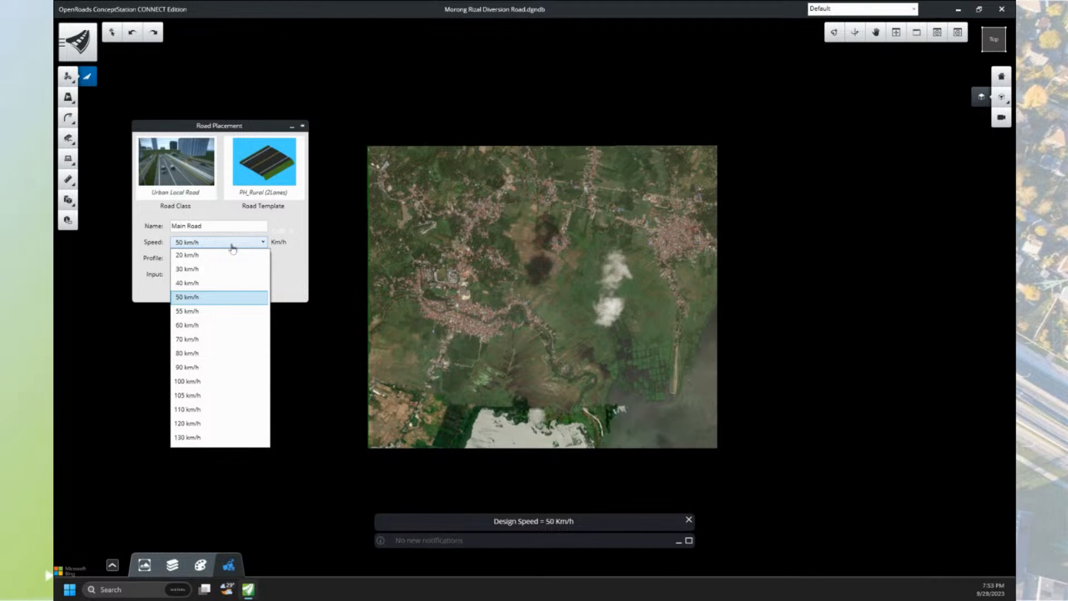
{"action": "left_click", "coordinate": [218, 339]}
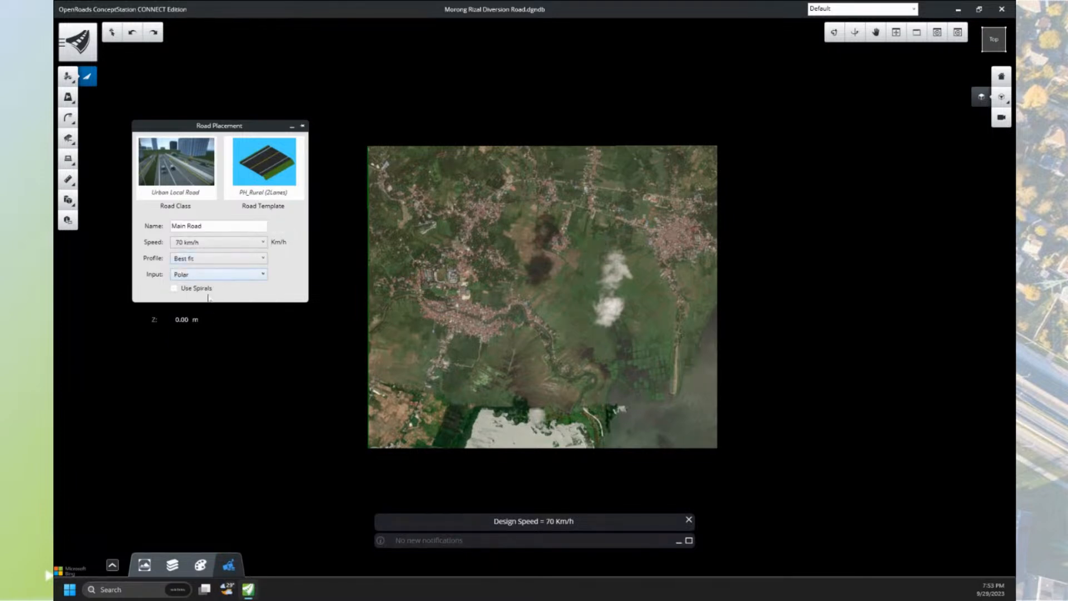
- Start the Main Road on the existing southwestern road and place its first bend about 1 km east across the fields
{"action": "scroll", "coordinate": [440, 388], "scroll_direction": "up", "scroll_amount": 2}
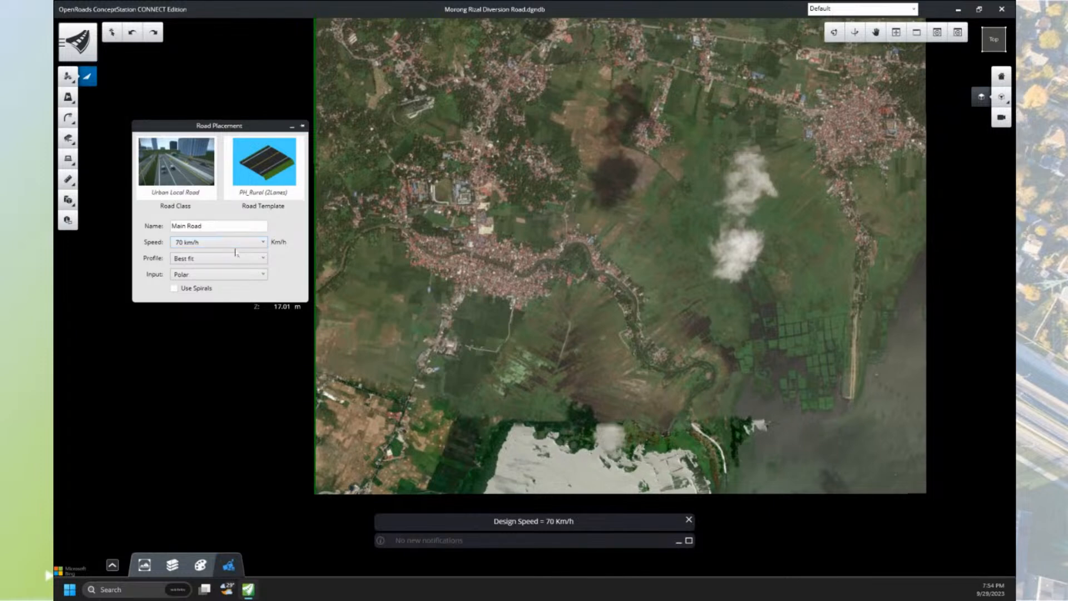
{"action": "scroll", "coordinate": [455, 369], "scroll_direction": "up", "scroll_amount": 4}
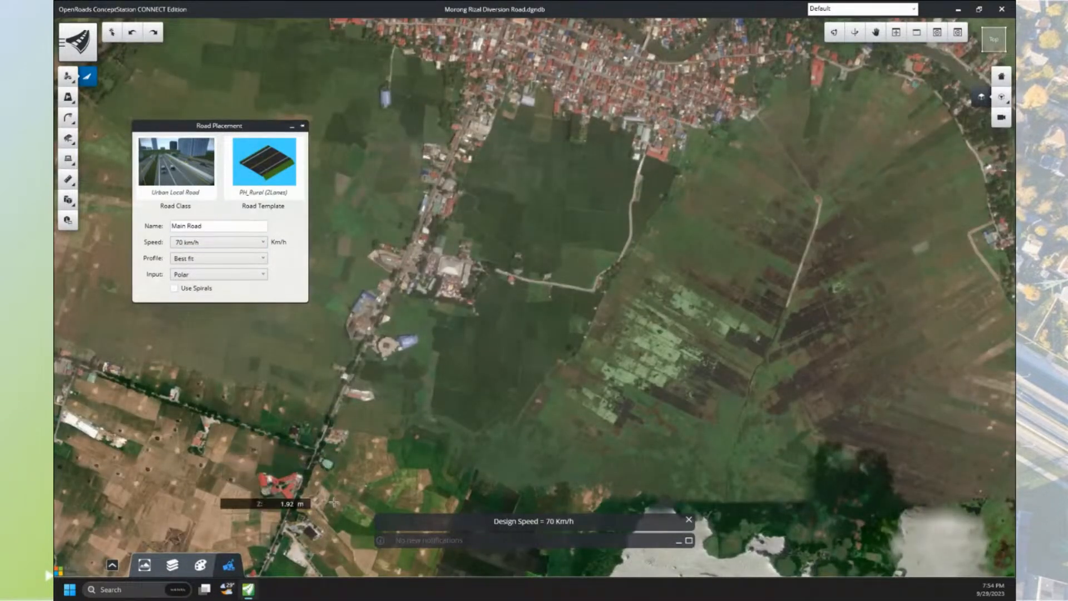
{"action": "scroll", "coordinate": [327, 433], "scroll_direction": "up", "scroll_amount": 2}
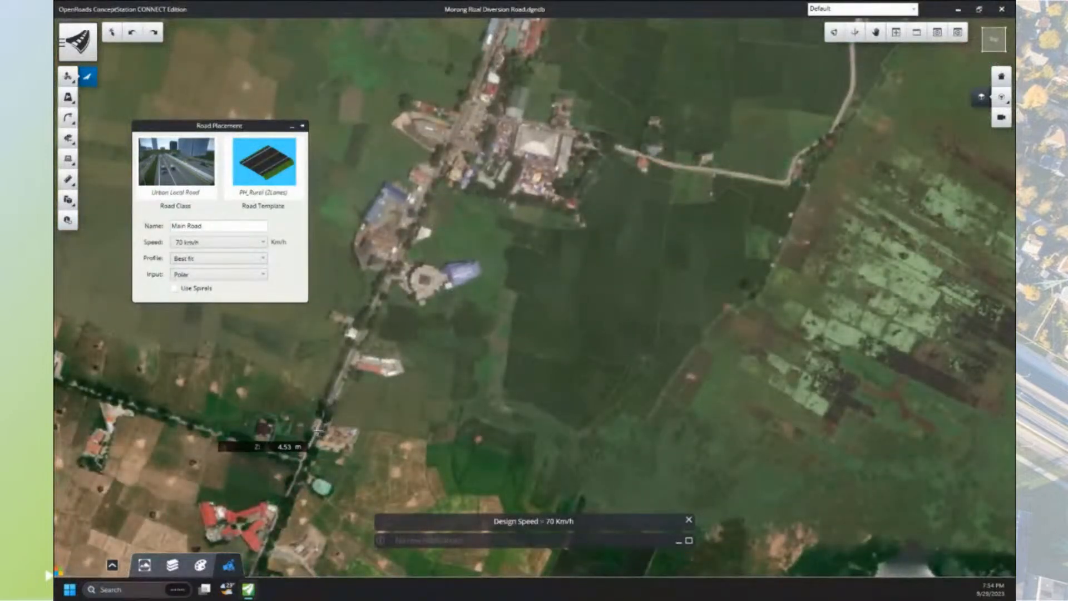
{"action": "left_click", "coordinate": [317, 429]}
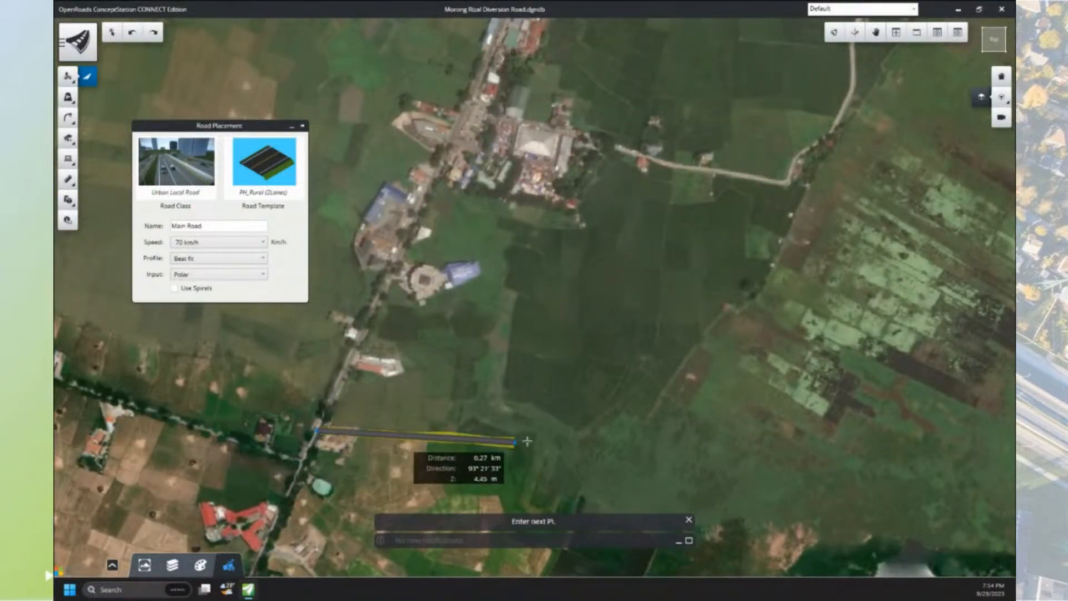
{"action": "scroll", "coordinate": [698, 422], "scroll_direction": "up", "scroll_amount": 3}
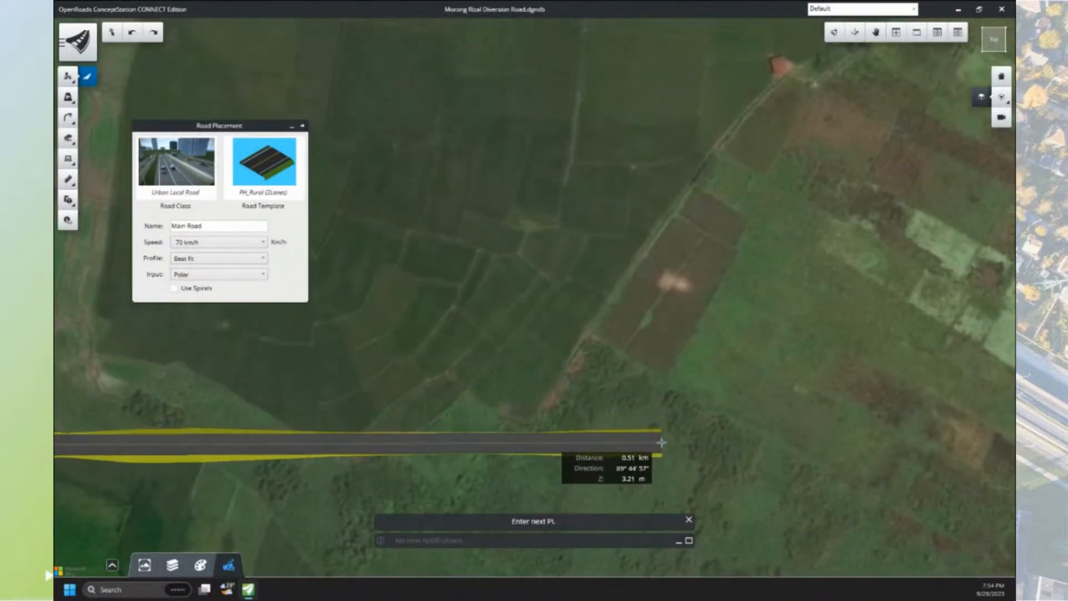
{"action": "scroll", "coordinate": [662, 442], "scroll_direction": "down", "scroll_amount": 2}
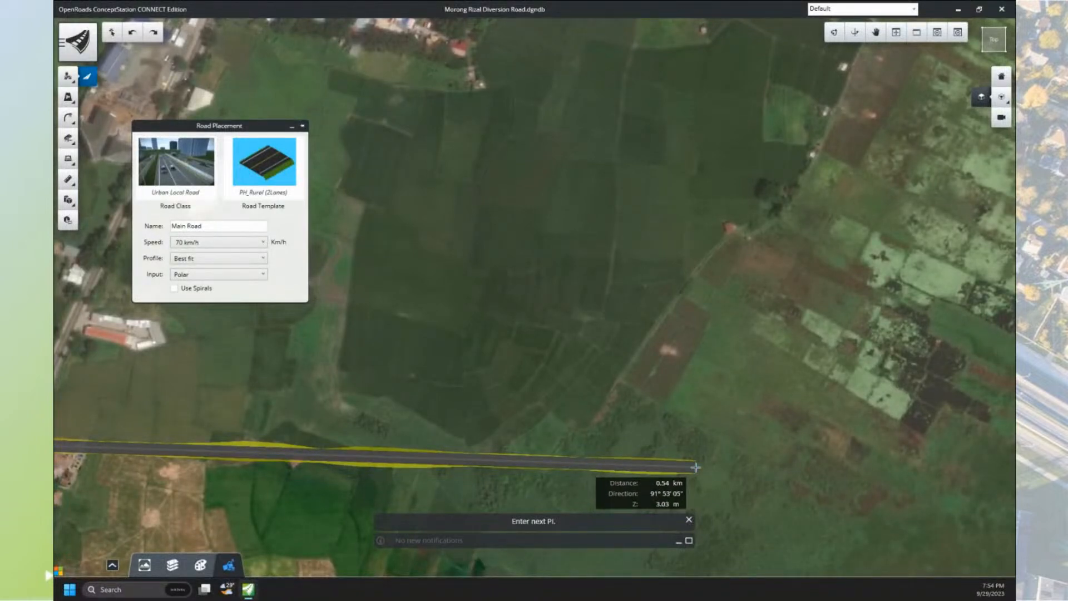
{"action": "scroll", "coordinate": [700, 470], "scroll_direction": "down", "scroll_amount": 4}
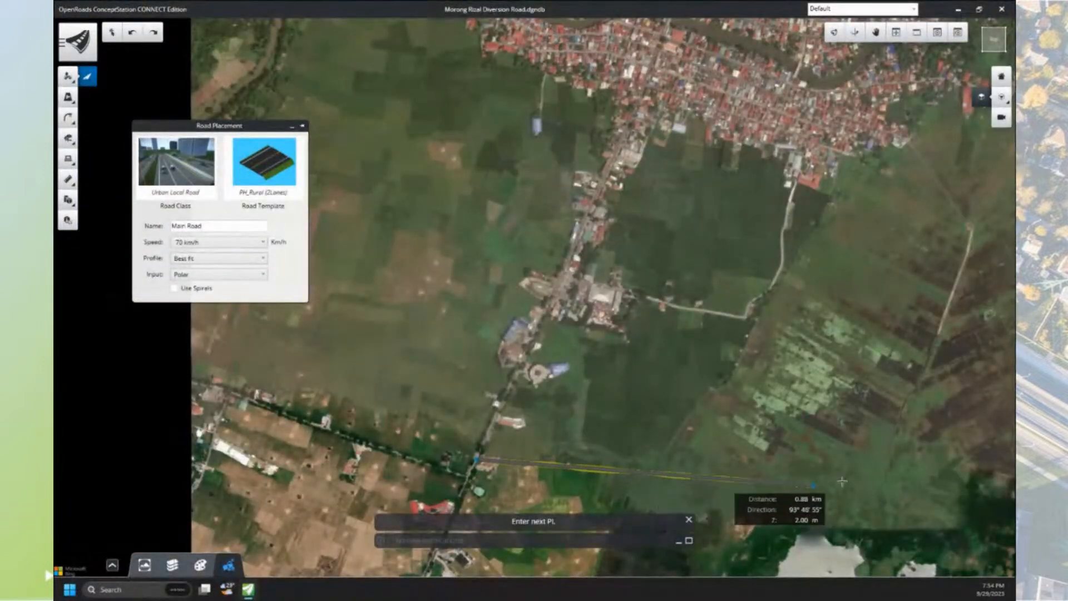
{"action": "left_click", "coordinate": [887, 480]}
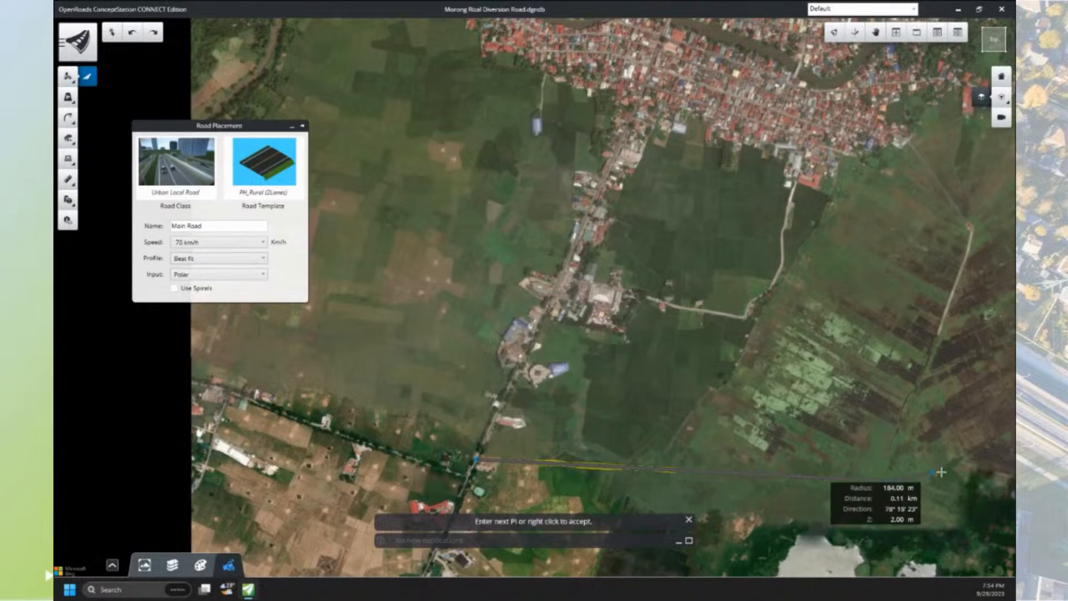
- Continue the alignment about 0.76 km east and curve it north across the river, placing three more PIs
{"action": "middle_click_drag", "start_coordinate": [943, 469], "coordinate": [794, 455]}
{"action": "middle_click_drag", "start_coordinate": [656, 444], "coordinate": [590, 441]}
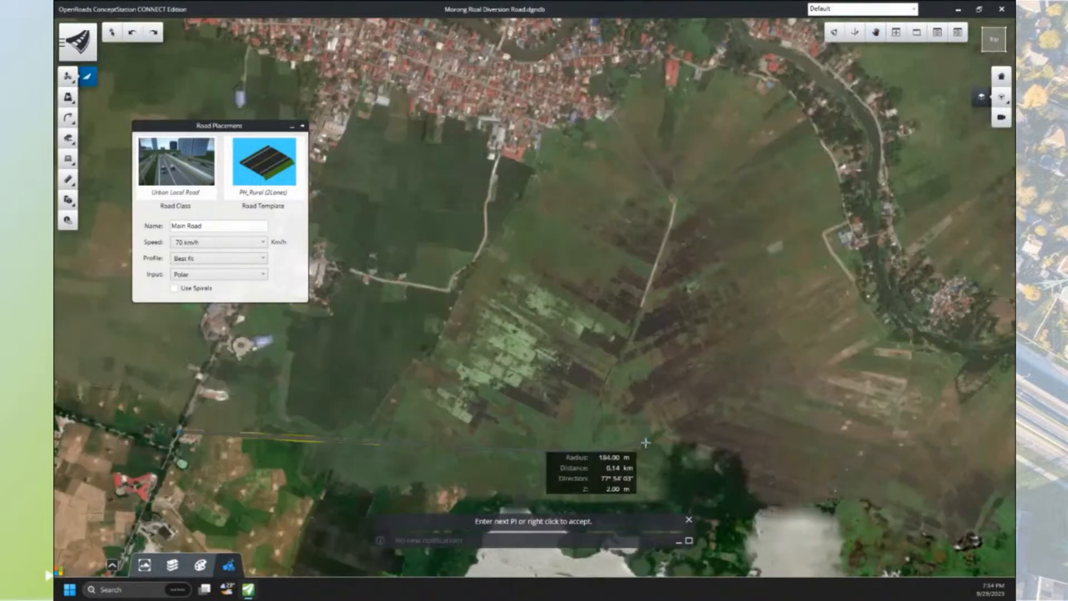
{"action": "middle_click_drag", "start_coordinate": [856, 436], "coordinate": [600, 428]}
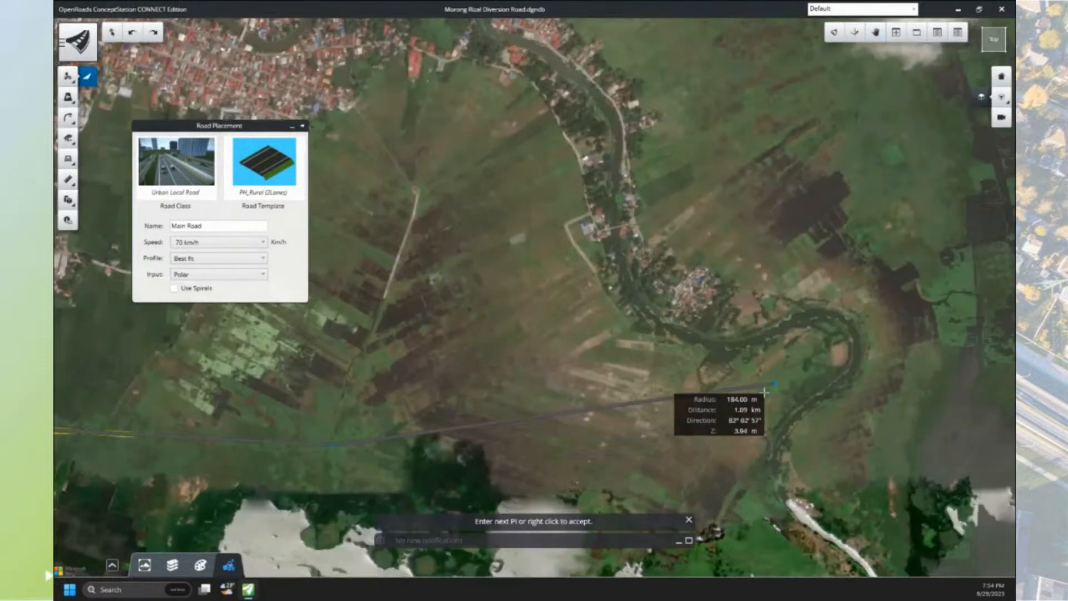
{"action": "scroll", "coordinate": [741, 419], "scroll_direction": "down", "scroll_amount": 2}
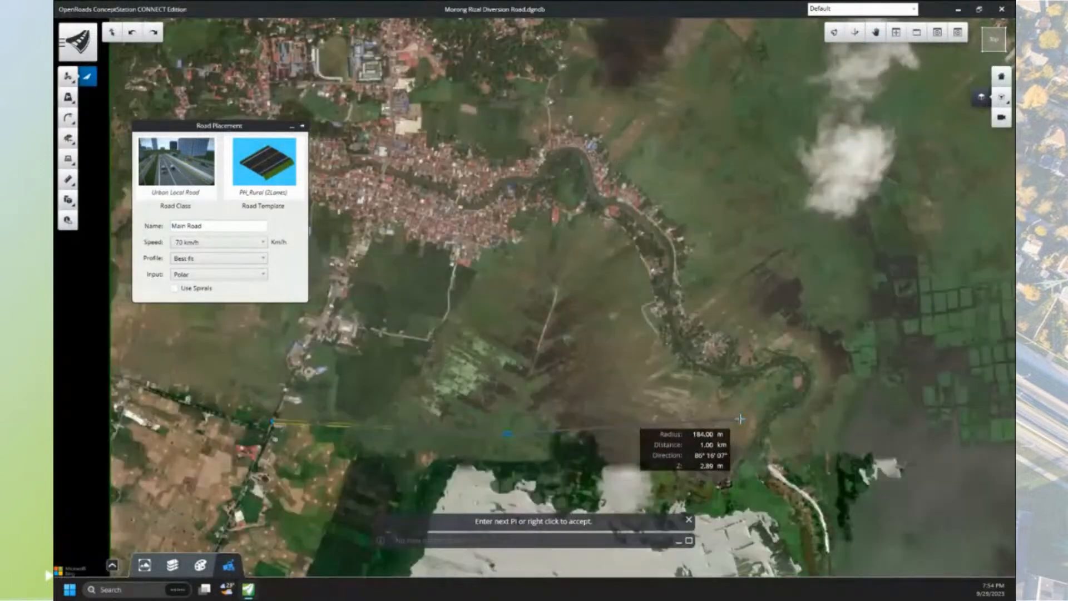
{"action": "scroll", "coordinate": [739, 418], "scroll_direction": "up", "scroll_amount": 2}
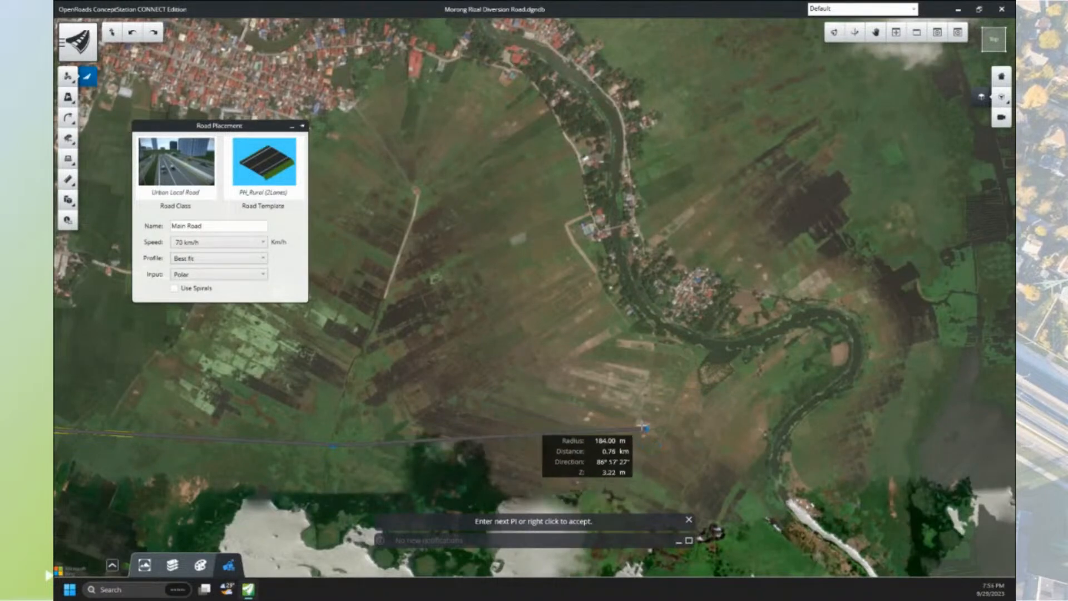
{"action": "left_click", "coordinate": [639, 424]}
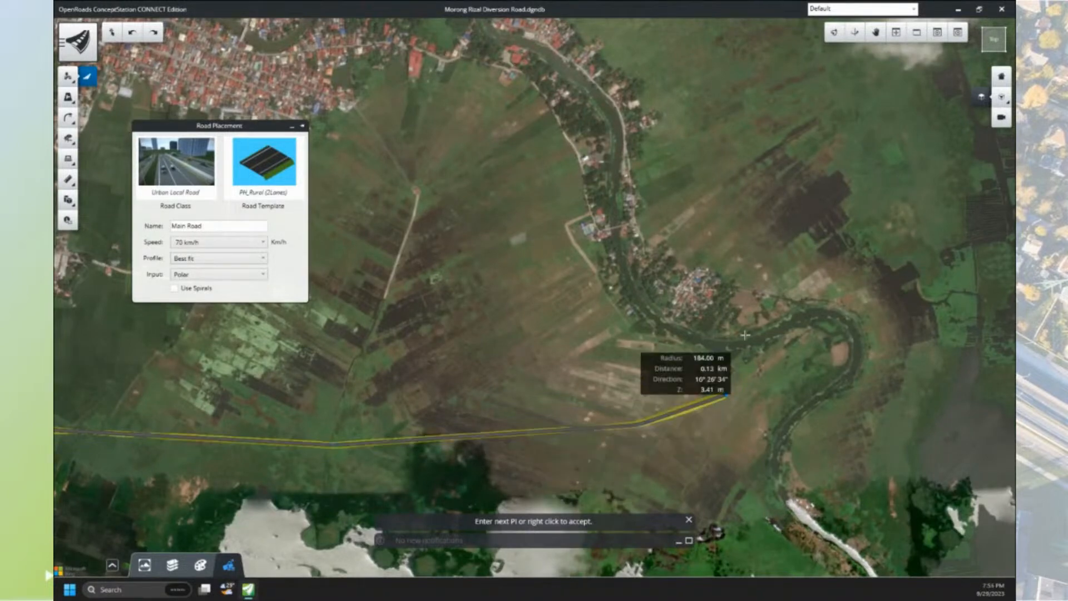
{"action": "left_click", "coordinate": [736, 241]}
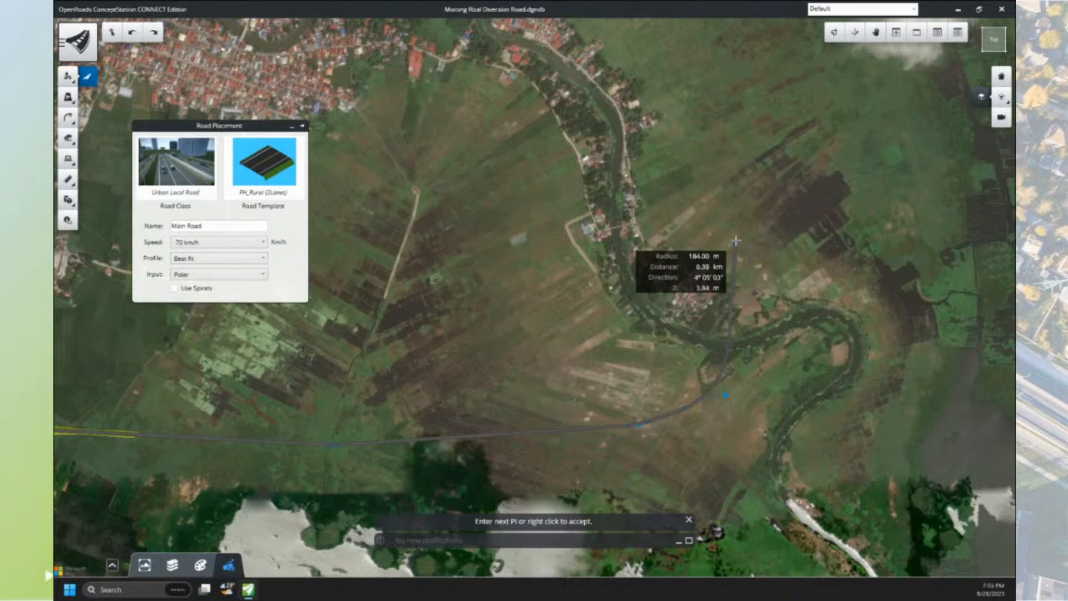
- Place the next PI in the open fields west of the clouds, about 1.07 km north-northeast of the river crossing
{"action": "middle_click_drag", "start_coordinate": [735, 127], "coordinate": [732, 219]}
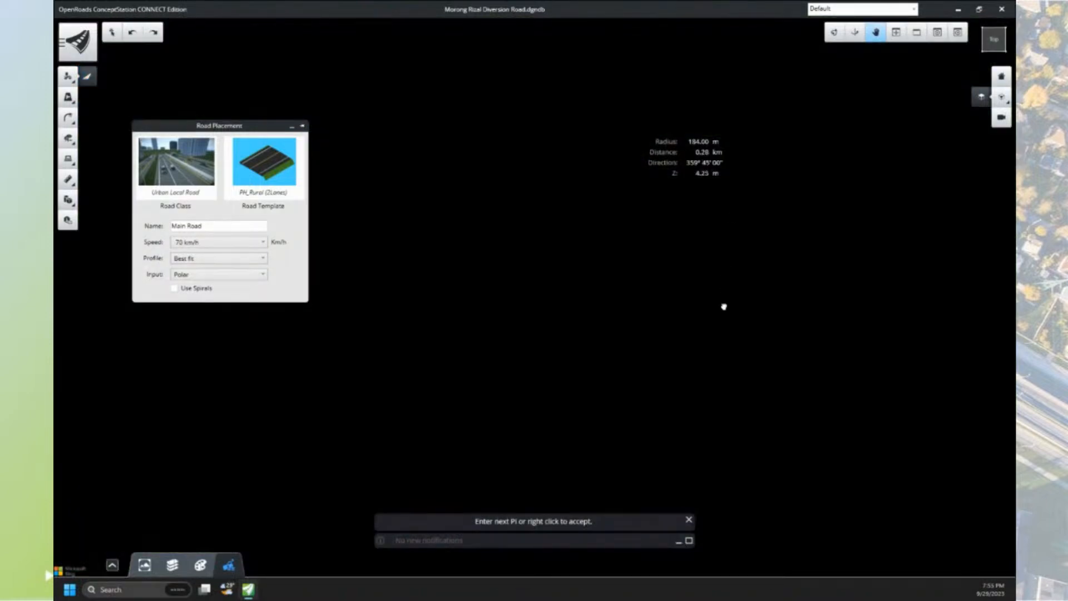
{"action": "middle_click_drag", "start_coordinate": [724, 307], "coordinate": [725, 302]}
{"action": "scroll", "coordinate": [726, 144], "scroll_direction": "down", "scroll_amount": 1}
{"action": "middle_click_drag", "start_coordinate": [727, 115], "coordinate": [731, 244]}
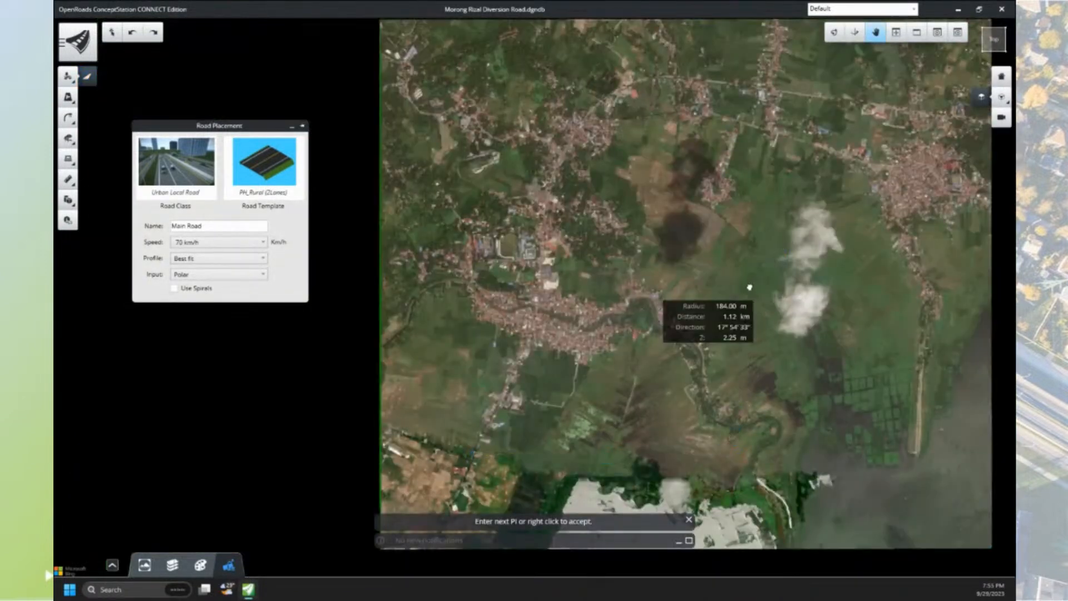
{"action": "middle_click_drag", "start_coordinate": [778, 261], "coordinate": [738, 290]}
{"action": "scroll", "coordinate": [737, 288], "scroll_direction": "up", "scroll_amount": 2}
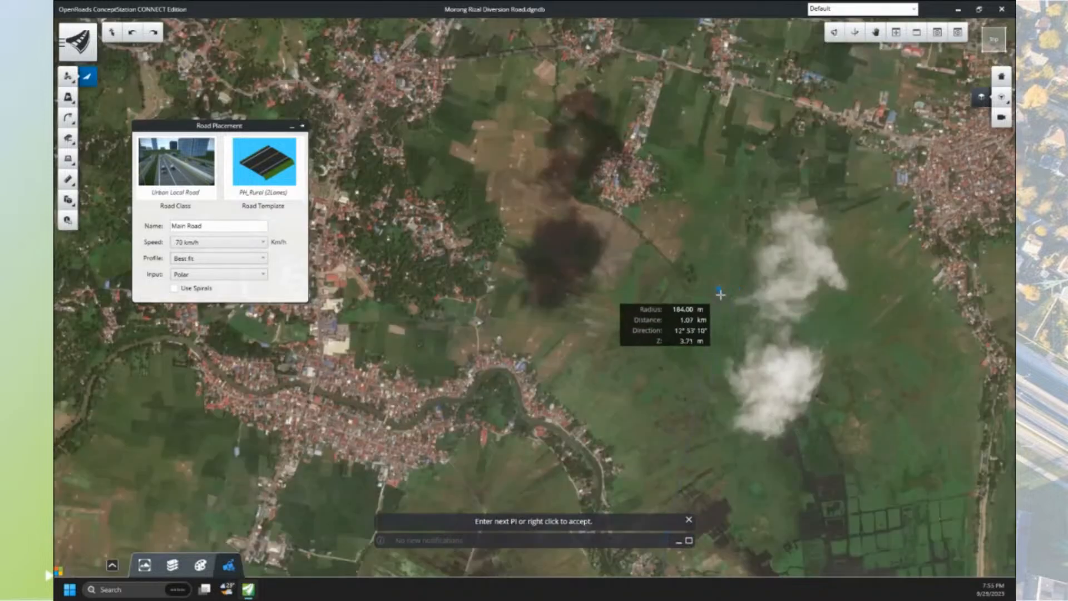
{"action": "left_click", "coordinate": [720, 293]}
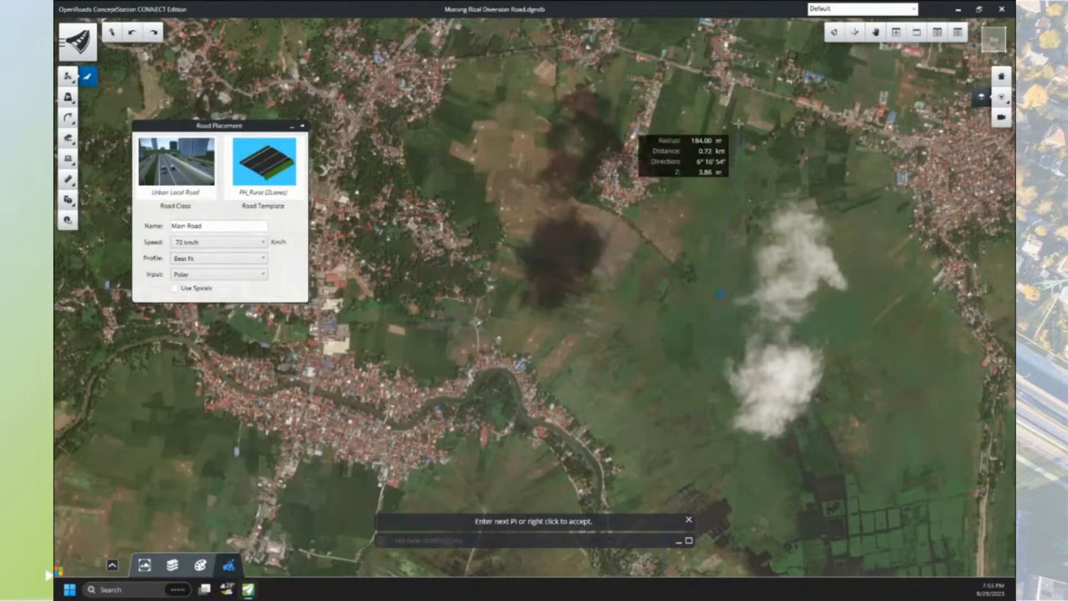
- Extend the road north-northeast across the two existing east-west roads, accept the alignment and end the placement
{"action": "middle_click_drag", "start_coordinate": [760, 105], "coordinate": [702, 214]}
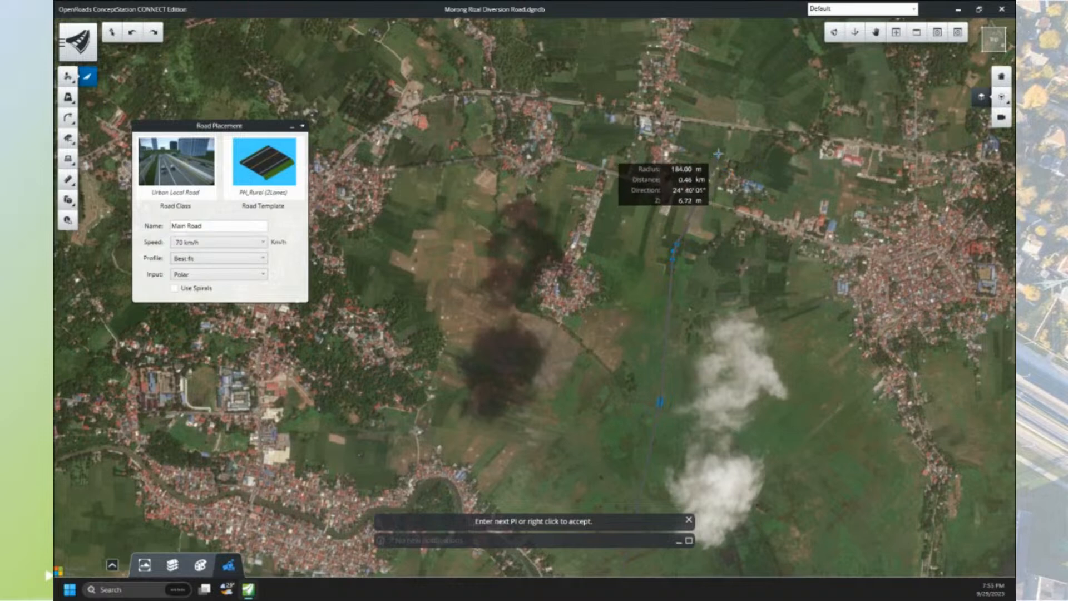
{"action": "left_click", "coordinate": [718, 154]}
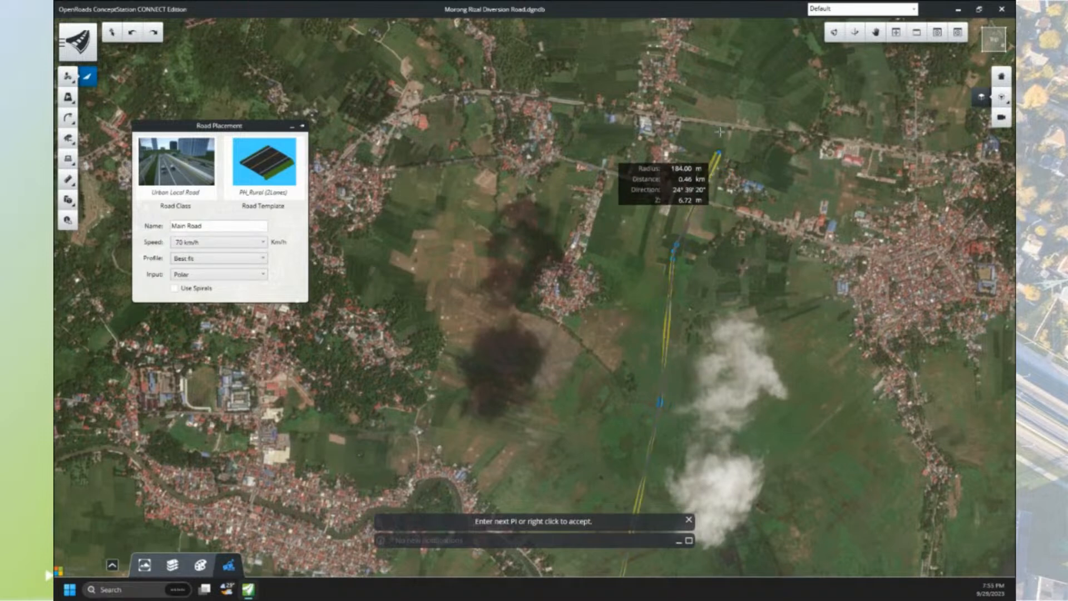
{"action": "left_click", "coordinate": [758, 88]}
{"action": "right_click", "coordinate": [775, 79]}
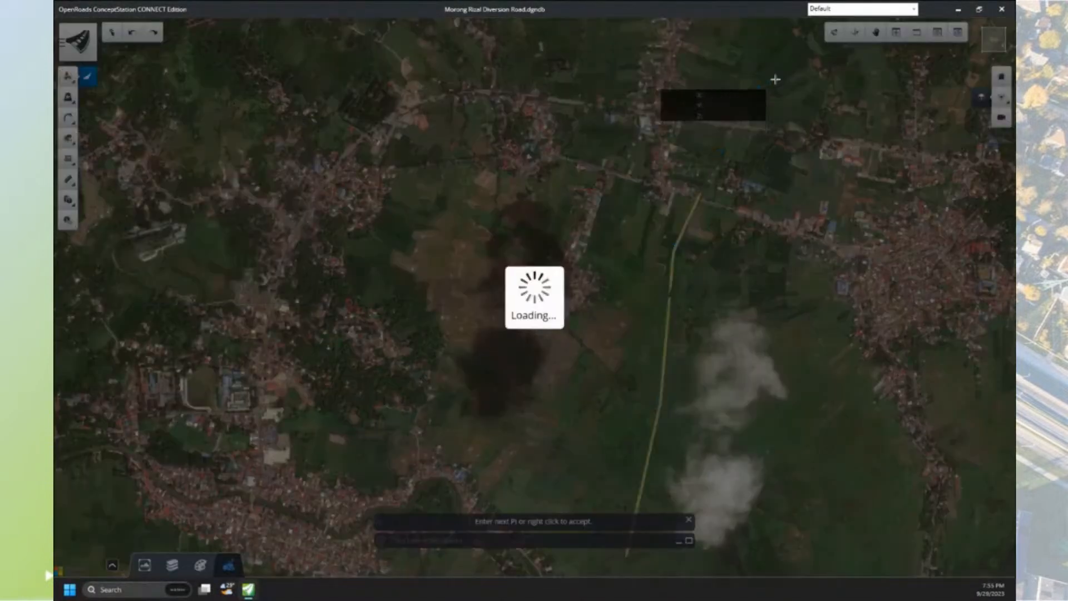
{"action": "key", "text": "Escape"}
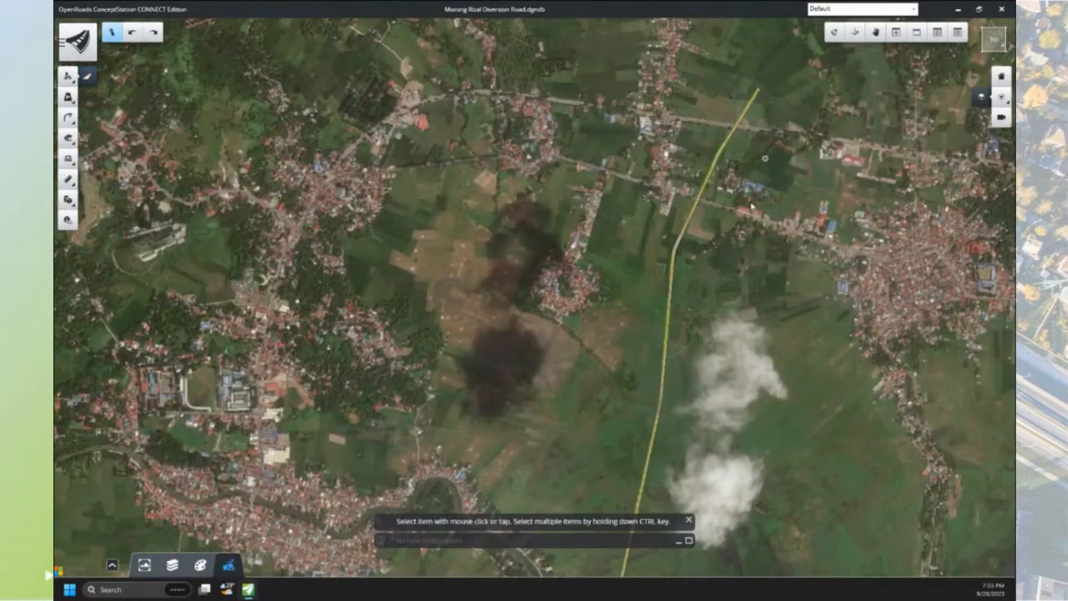
- Examine the placed Main Road up close, including its lanes, markings and side slopes
{"action": "middle_click_drag", "start_coordinate": [716, 333], "coordinate": [729, 255]}
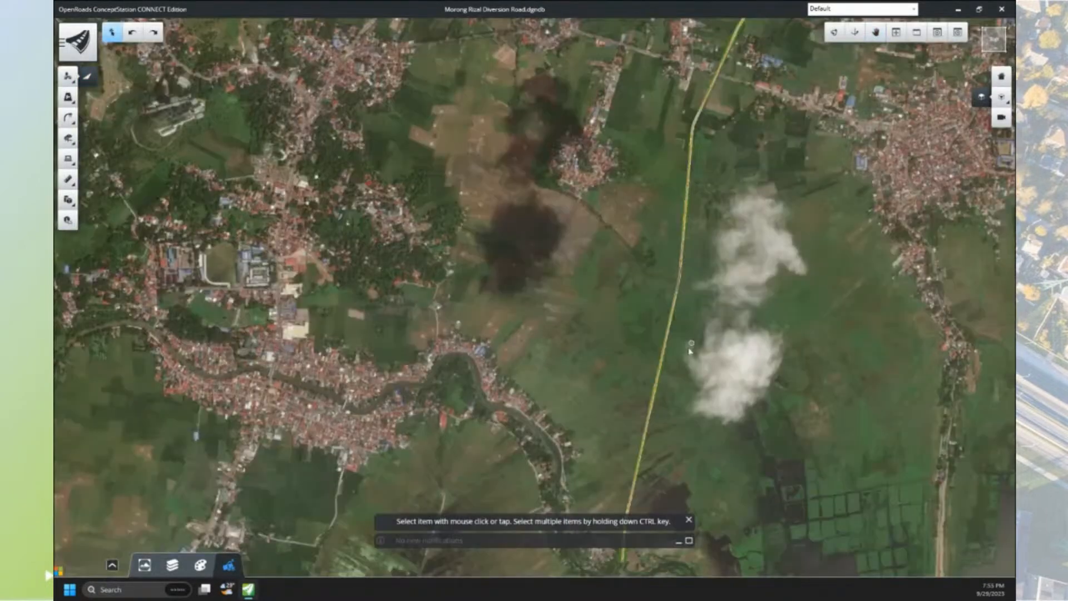
{"action": "scroll", "coordinate": [666, 399], "scroll_direction": "up", "scroll_amount": 3}
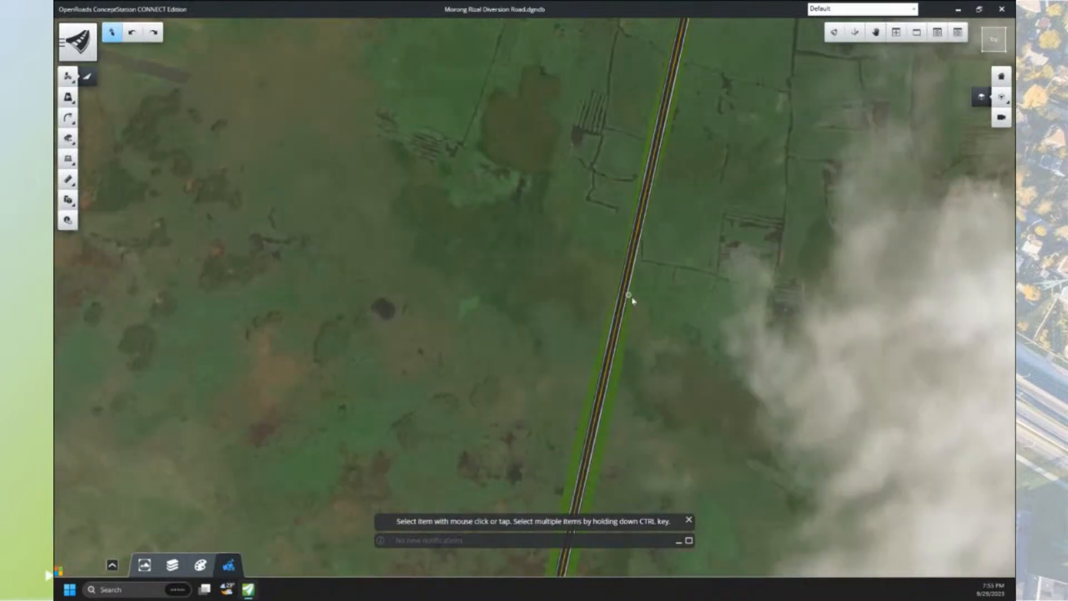
{"action": "scroll", "coordinate": [632, 300], "scroll_direction": "up", "scroll_amount": 4}
{"action": "left_click", "coordinate": [596, 272]}
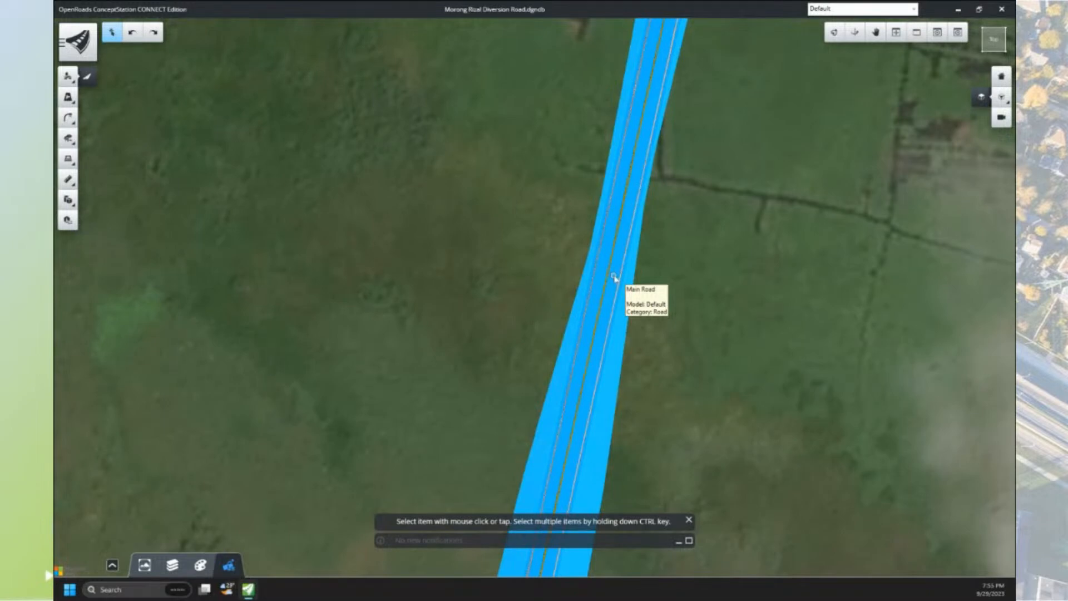
{"action": "left_click", "coordinate": [670, 258]}
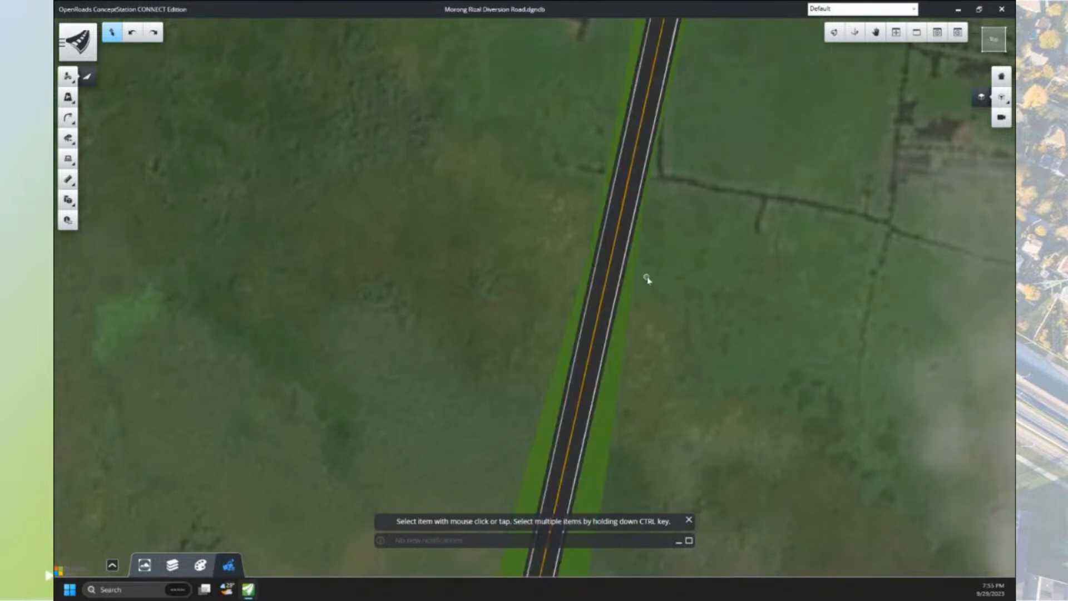
{"action": "left_click", "coordinate": [609, 324]}
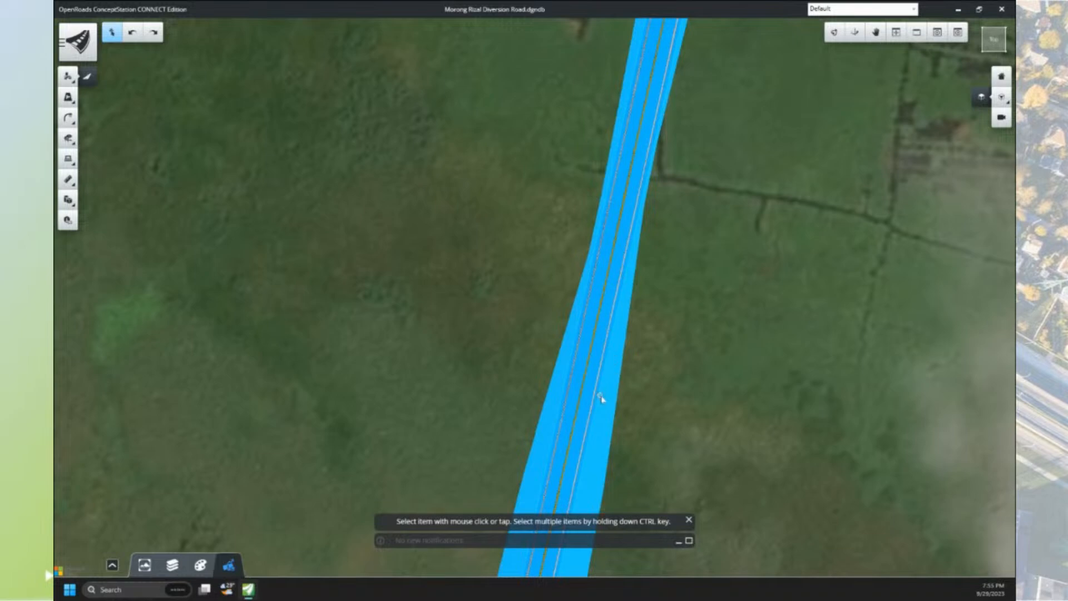
{"action": "scroll", "coordinate": [601, 398], "scroll_direction": "down", "scroll_amount": 1}
{"action": "scroll", "coordinate": [594, 437], "scroll_direction": "up", "scroll_amount": 2}
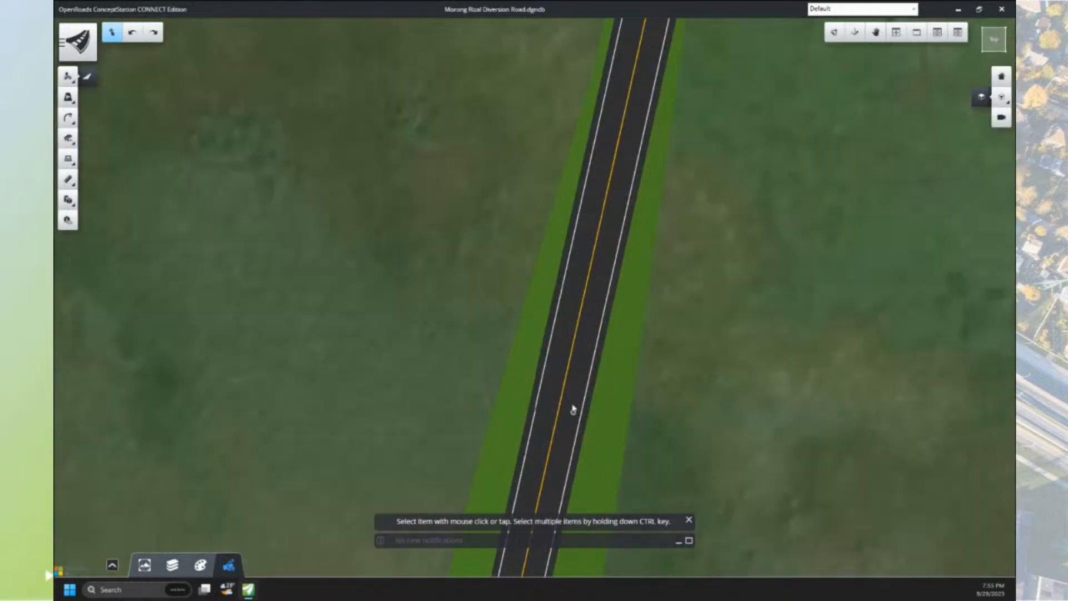
{"action": "left_click", "coordinate": [524, 372]}
{"action": "scroll", "coordinate": [523, 370], "scroll_direction": "up", "scroll_amount": 1}
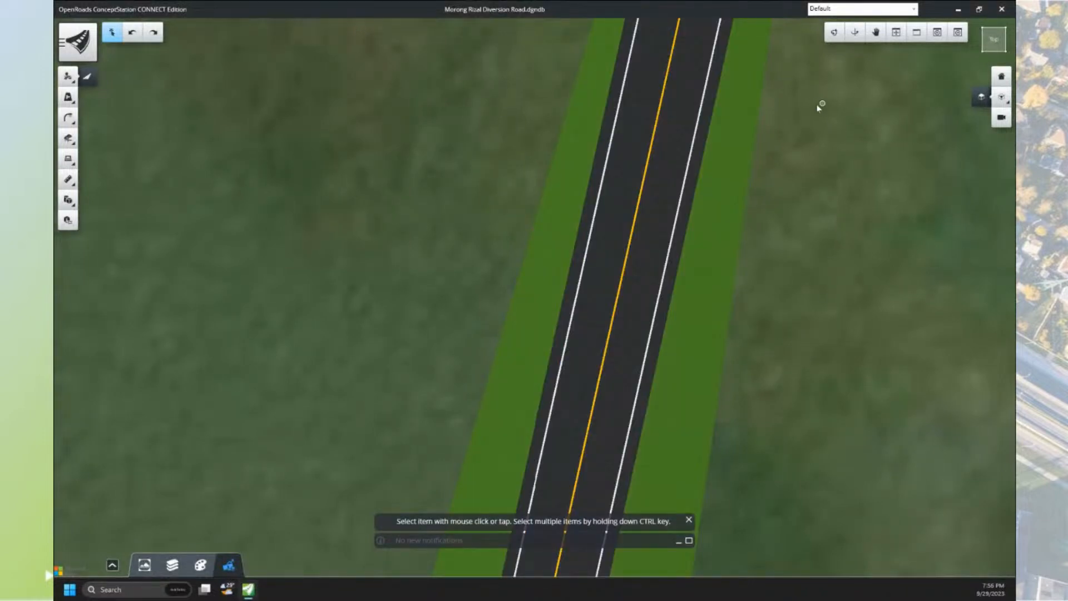
- Select the Main Road to review its curve radii, road properties and vertical profile along the full length
{"action": "scroll", "coordinate": [729, 152], "scroll_direction": "down", "scroll_amount": 10}
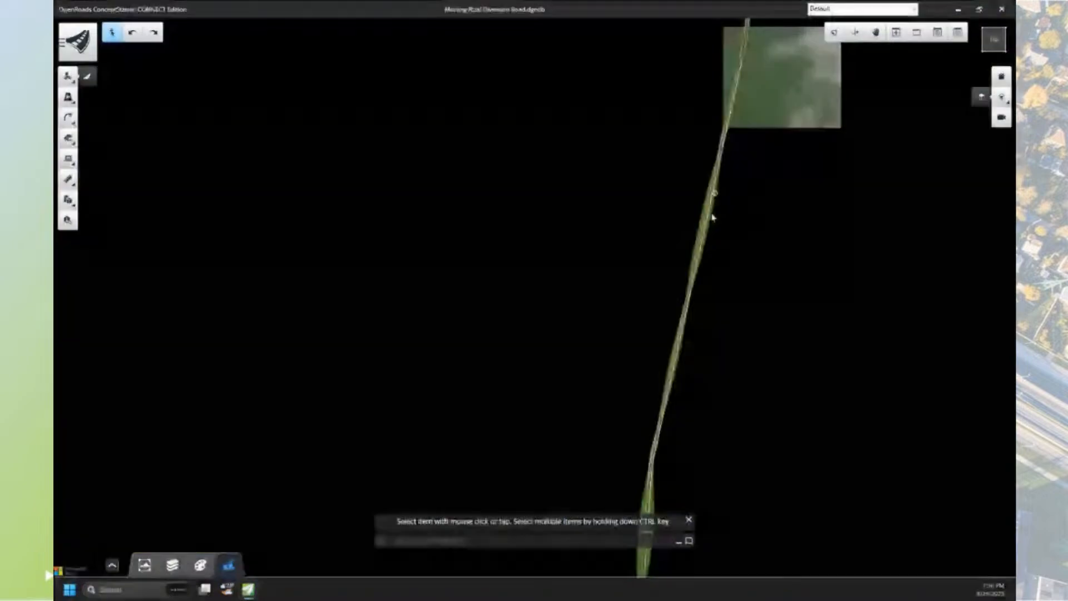
{"action": "scroll", "coordinate": [713, 218], "scroll_direction": "down", "scroll_amount": 3}
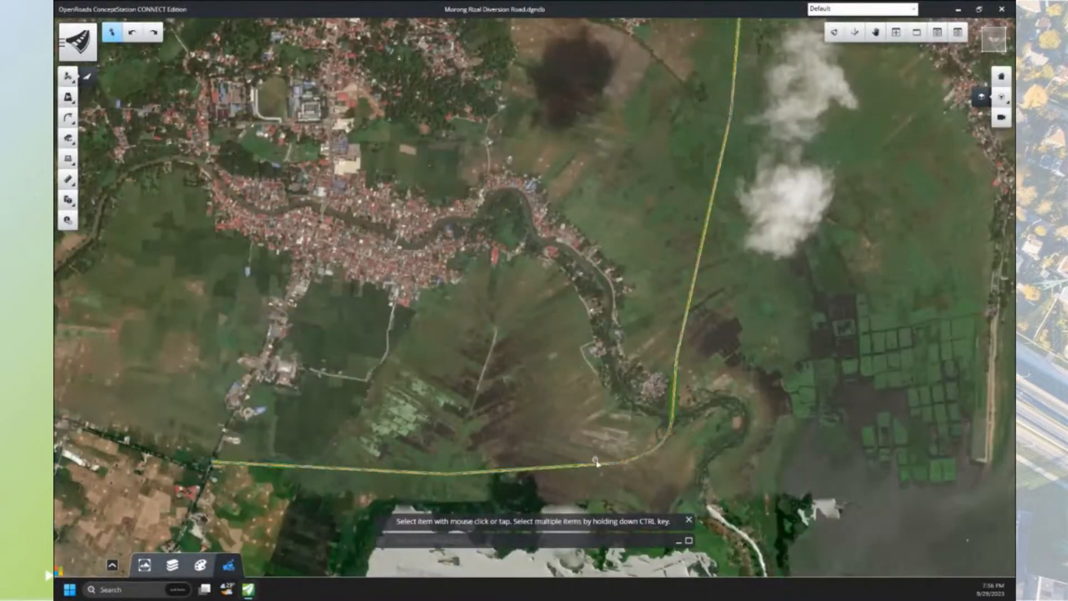
{"action": "left_click", "coordinate": [521, 469]}
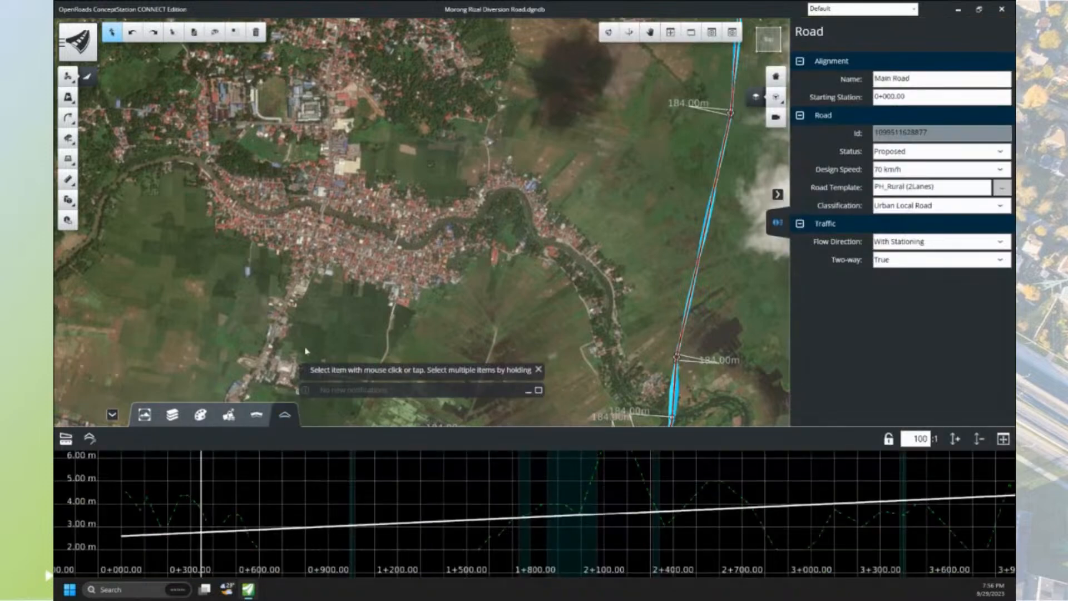
{"action": "middle_click_drag", "start_coordinate": [565, 327], "coordinate": [551, 181]}
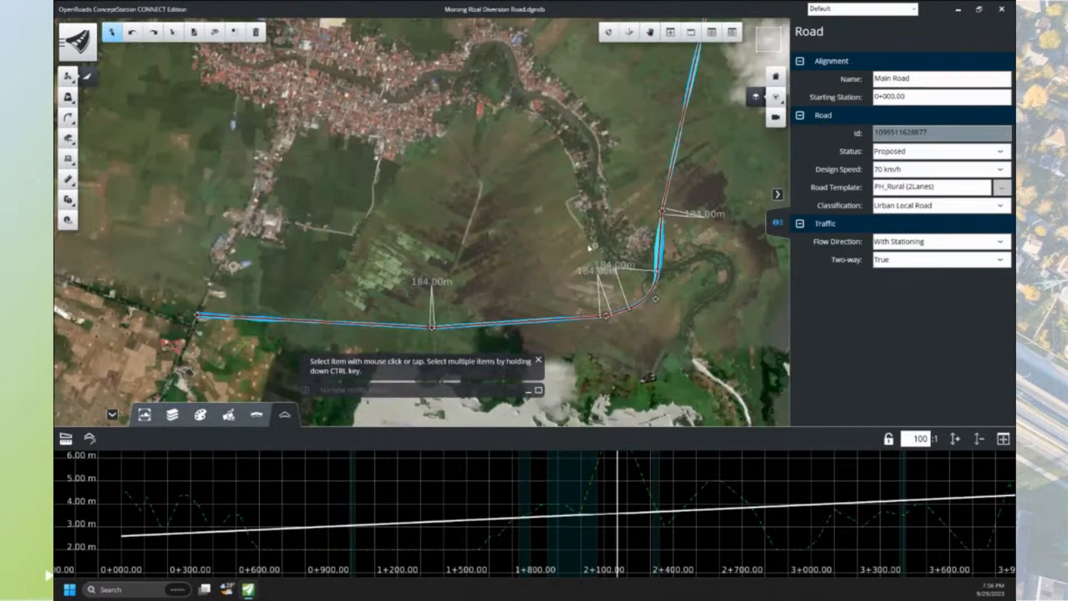
{"action": "middle_click_drag", "start_coordinate": [508, 230], "coordinate": [528, 205]}
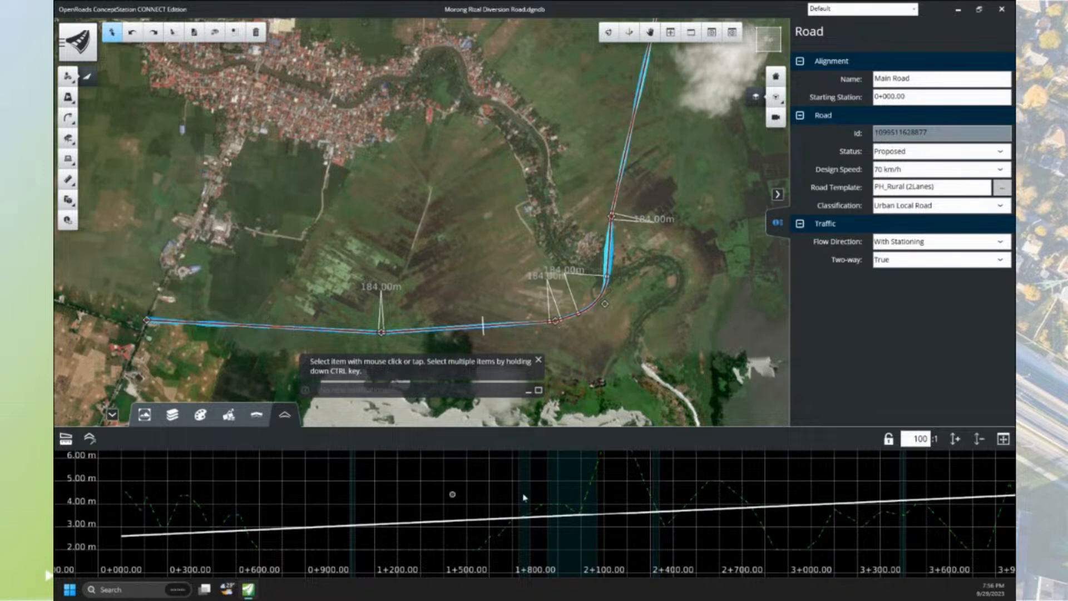
{"action": "scroll", "coordinate": [680, 503], "scroll_direction": "down", "scroll_amount": 2}
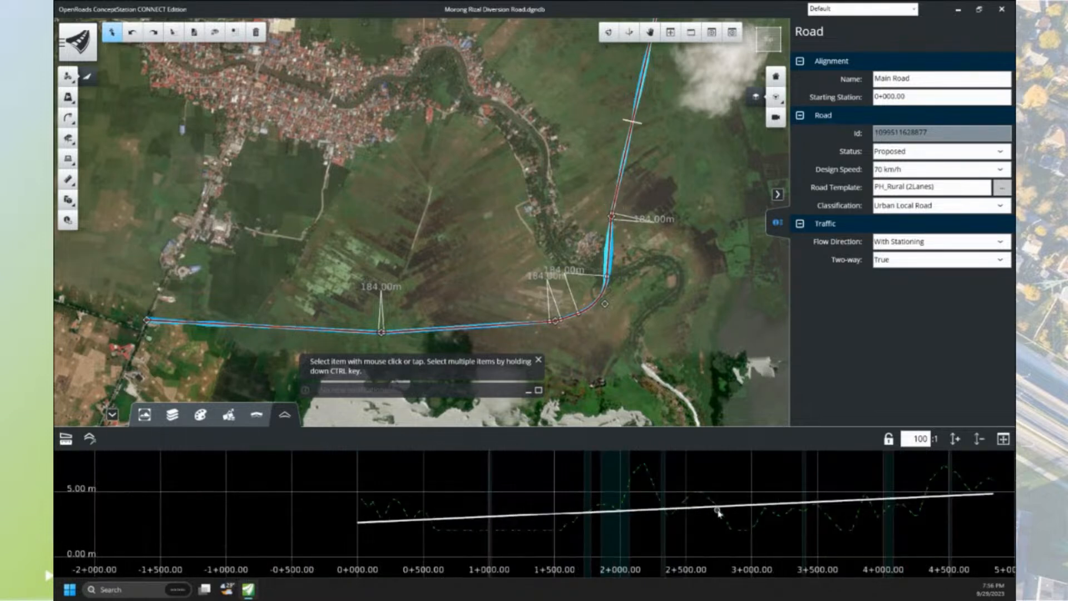
- Set the radius of the Main Road's westernmost curve to 300 m
{"action": "middle_click_drag", "start_coordinate": [718, 511], "coordinate": [574, 509]}
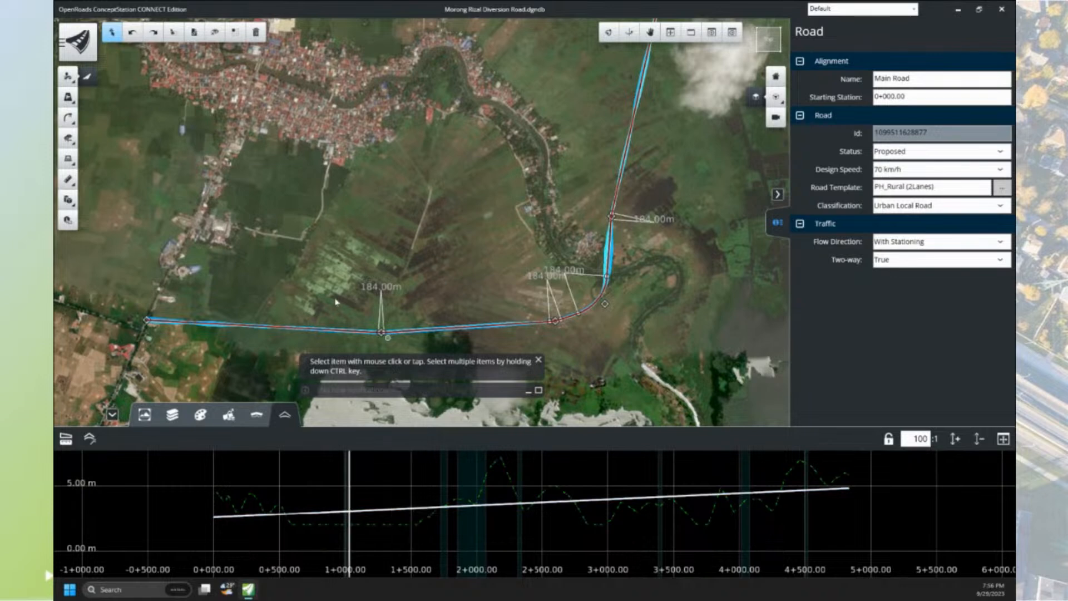
{"action": "left_click", "coordinate": [373, 288]}
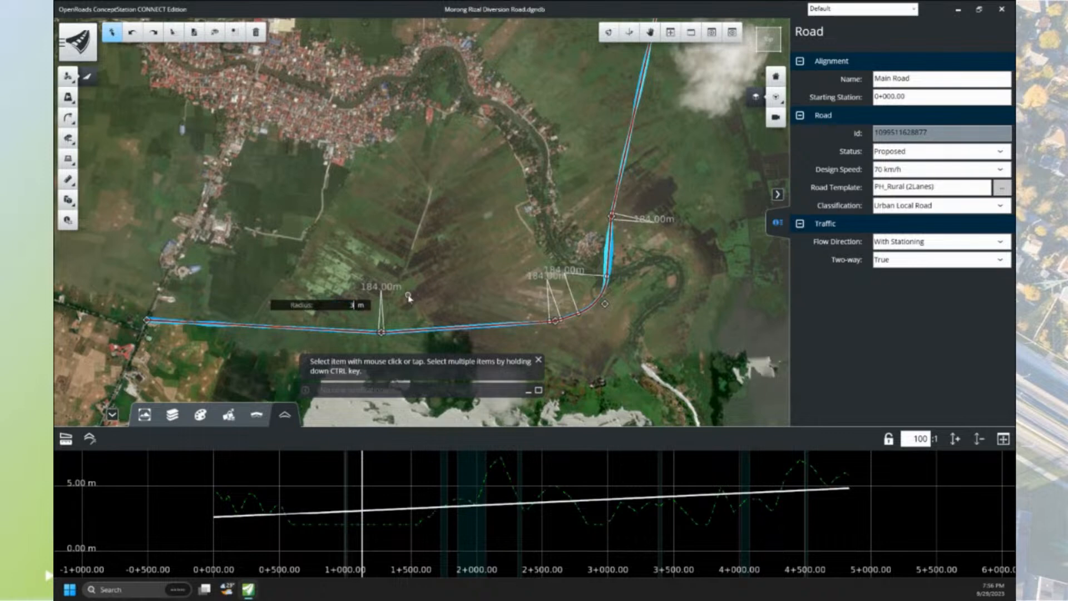
{"action": "type", "text": "300"}
{"action": "key", "text": "Return"}
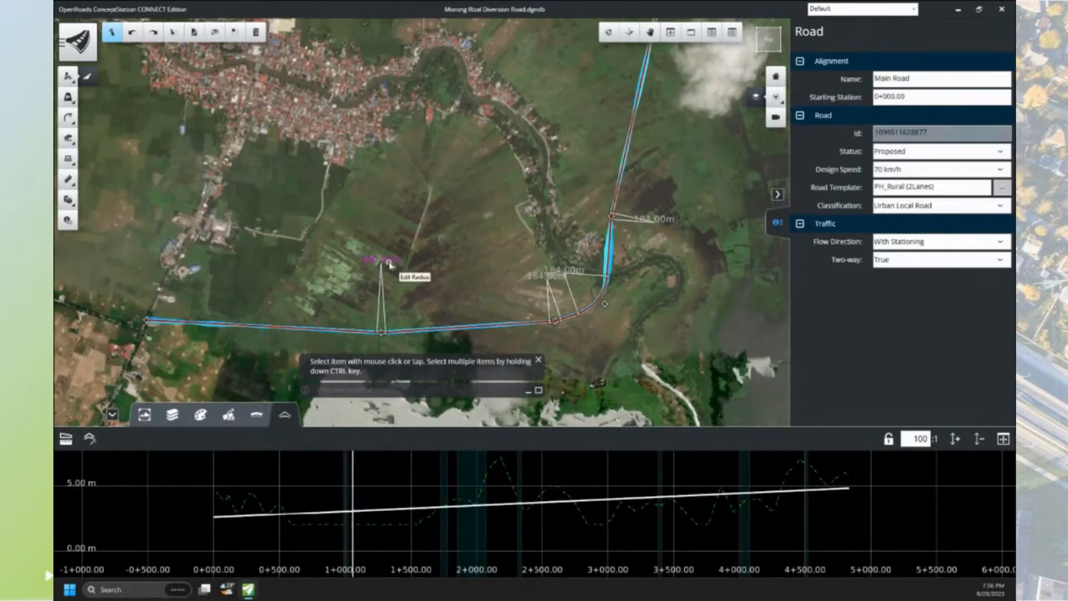
- Delete the PI of the slight curve just southwest of the Main Road's large bend at the river
{"action": "scroll", "coordinate": [551, 321], "scroll_direction": "up", "scroll_amount": 3}
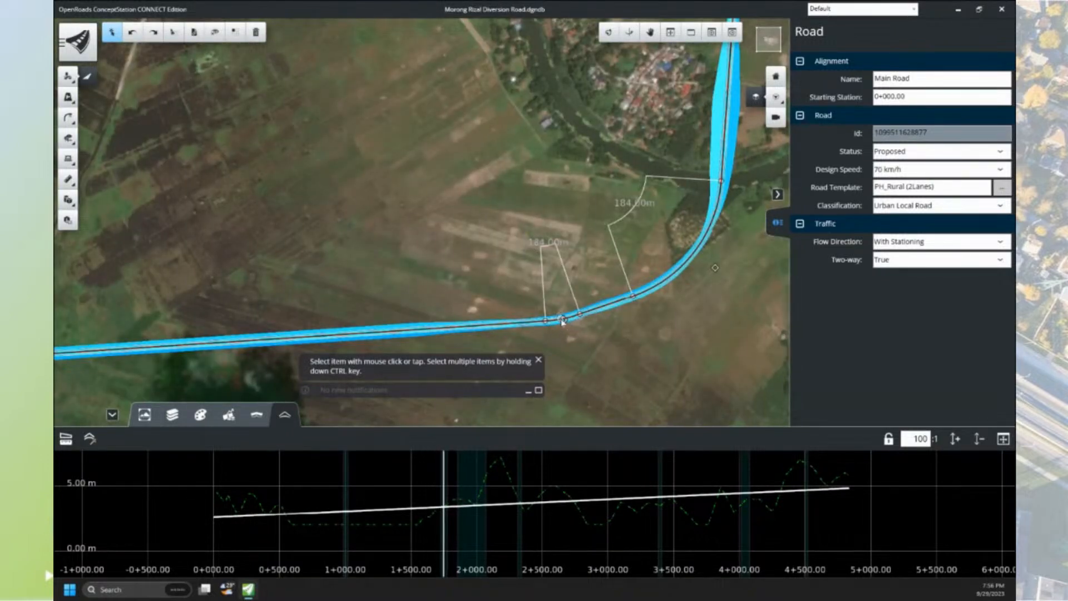
{"action": "right_click", "coordinate": [563, 321]}
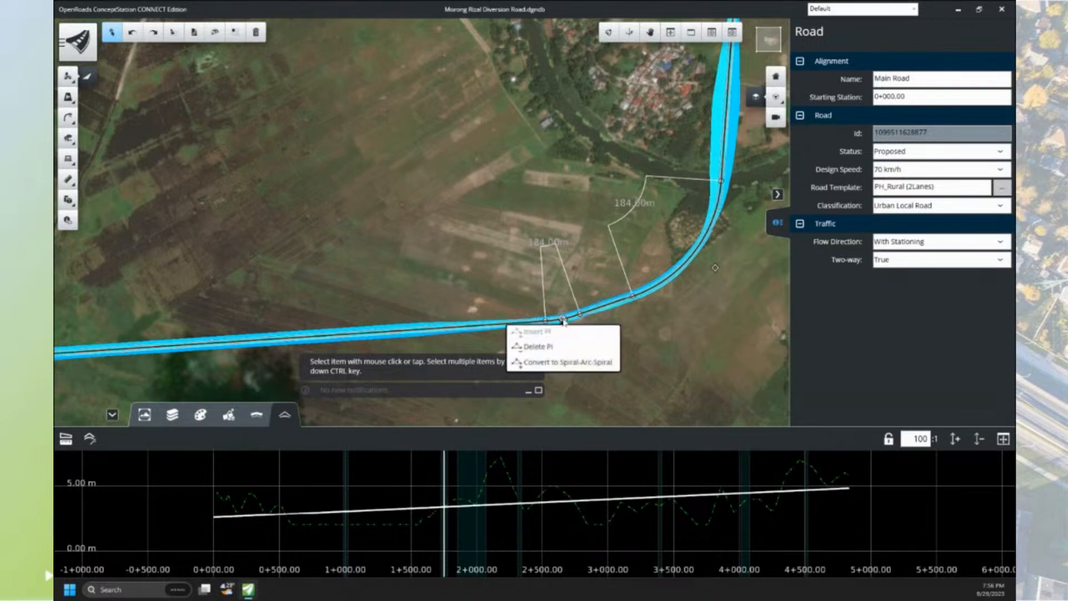
{"action": "left_click", "coordinate": [534, 346]}
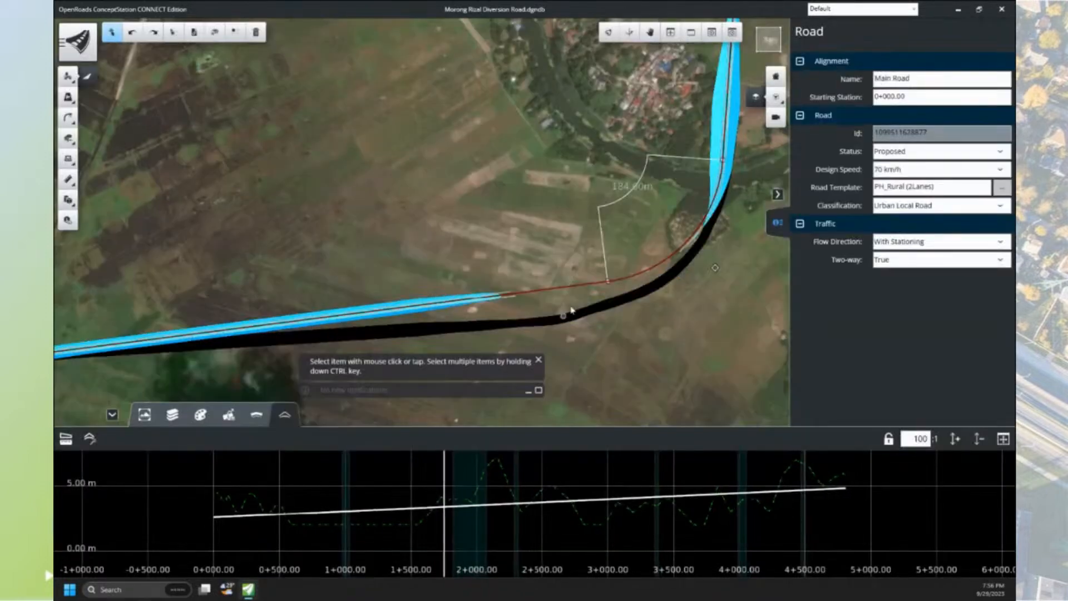
- Set the radius of the Main Road's large bend south of the river crossing to 200 m
{"action": "scroll", "coordinate": [580, 300], "scroll_direction": "down", "scroll_amount": 2}
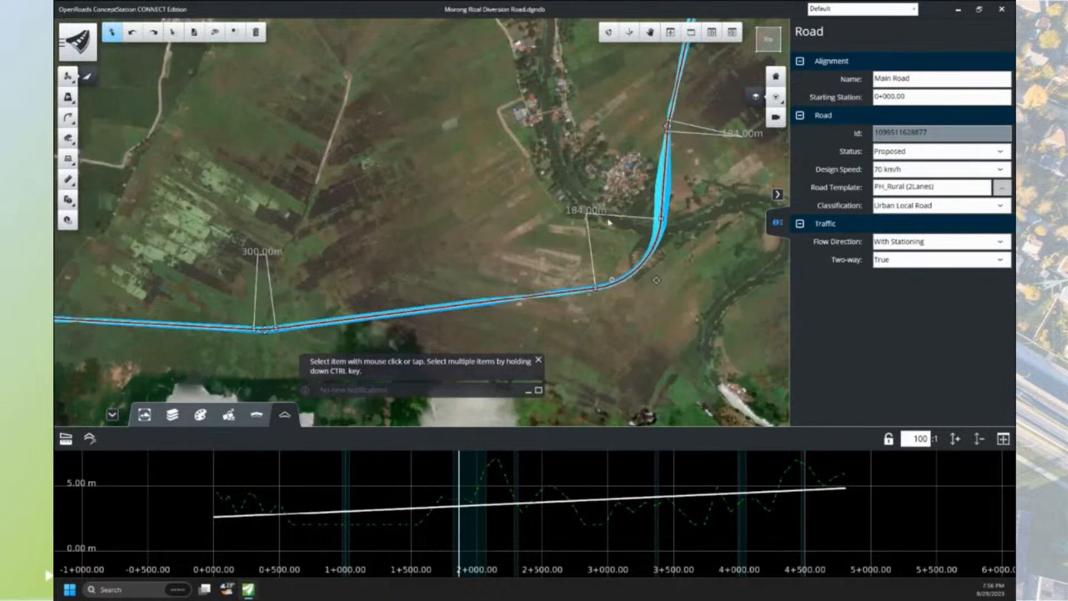
{"action": "scroll", "coordinate": [609, 222], "scroll_direction": "up", "scroll_amount": 2}
{"action": "left_click", "coordinate": [619, 202]}
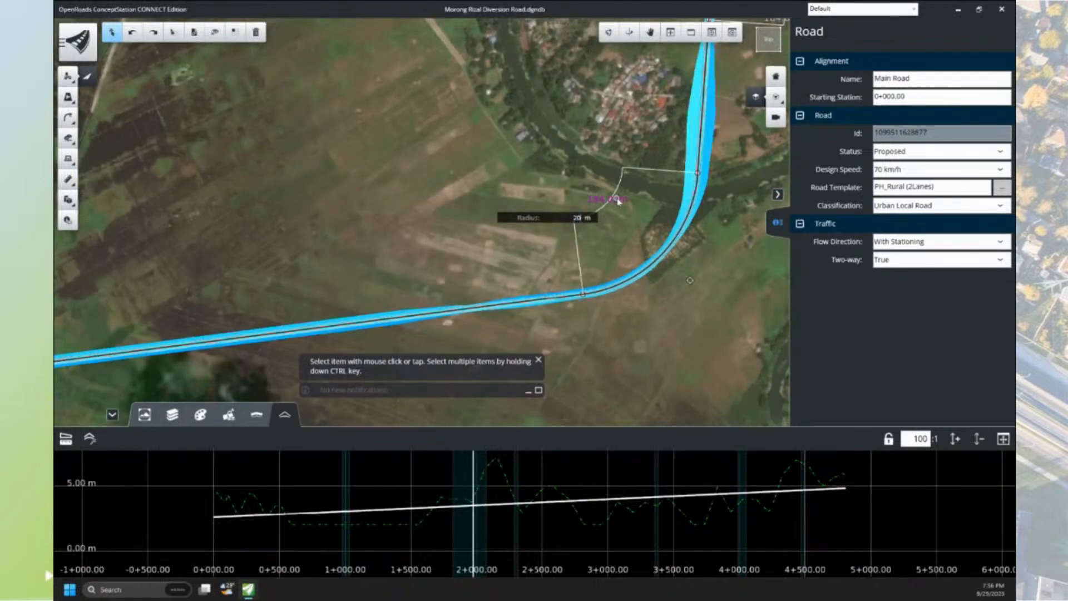
{"action": "type", "text": "200"}
{"action": "key", "text": "Return"}
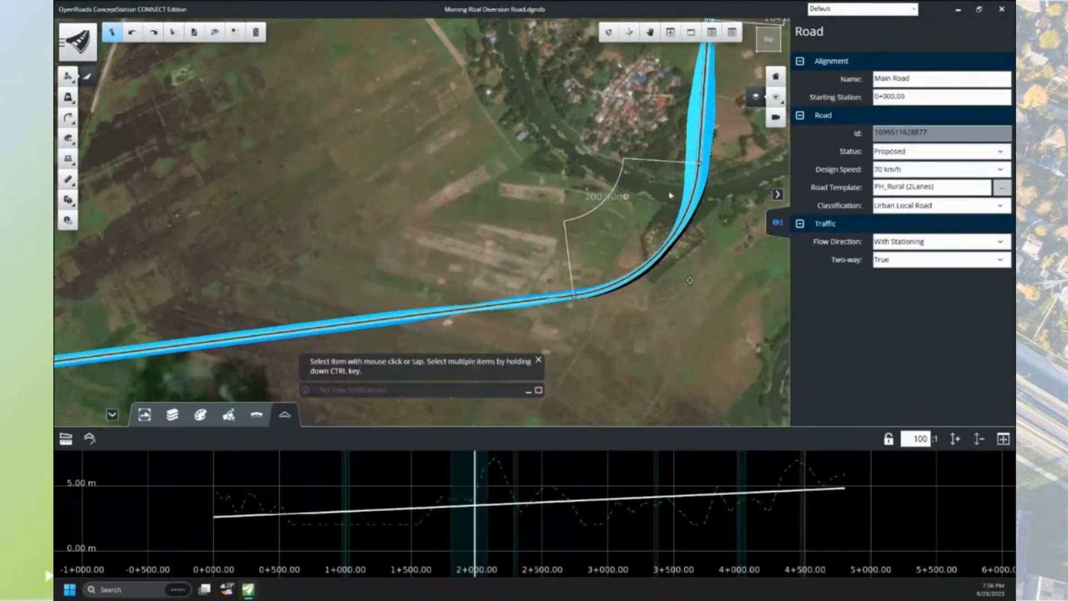
- Move the PI north of the river crossing slightly farther north and set its curve radius to 250 m
{"action": "scroll", "coordinate": [695, 177], "scroll_direction": "down", "scroll_amount": 2}
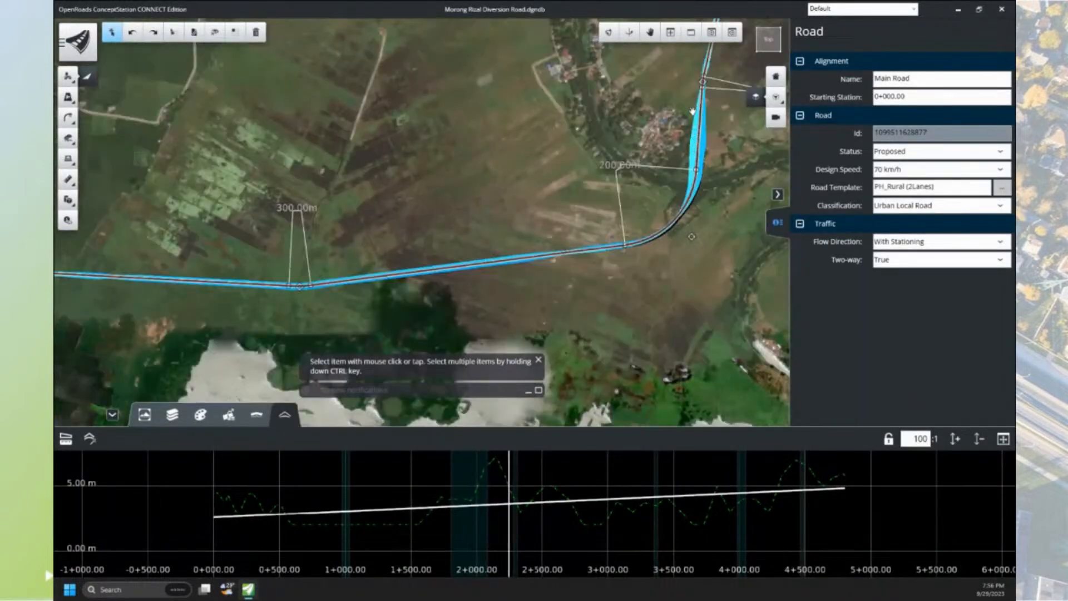
{"action": "middle_click_drag", "start_coordinate": [657, 129], "coordinate": [603, 183]}
{"action": "scroll", "coordinate": [594, 189], "scroll_direction": "up", "scroll_amount": 5}
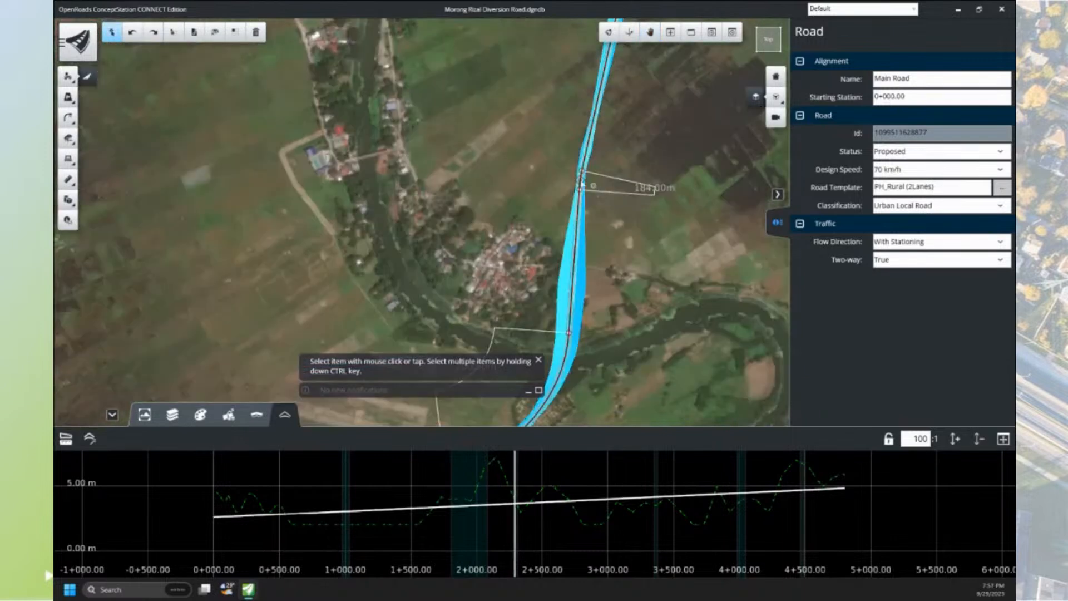
{"action": "left_click_drag", "start_coordinate": [580, 179], "coordinate": [572, 140]}
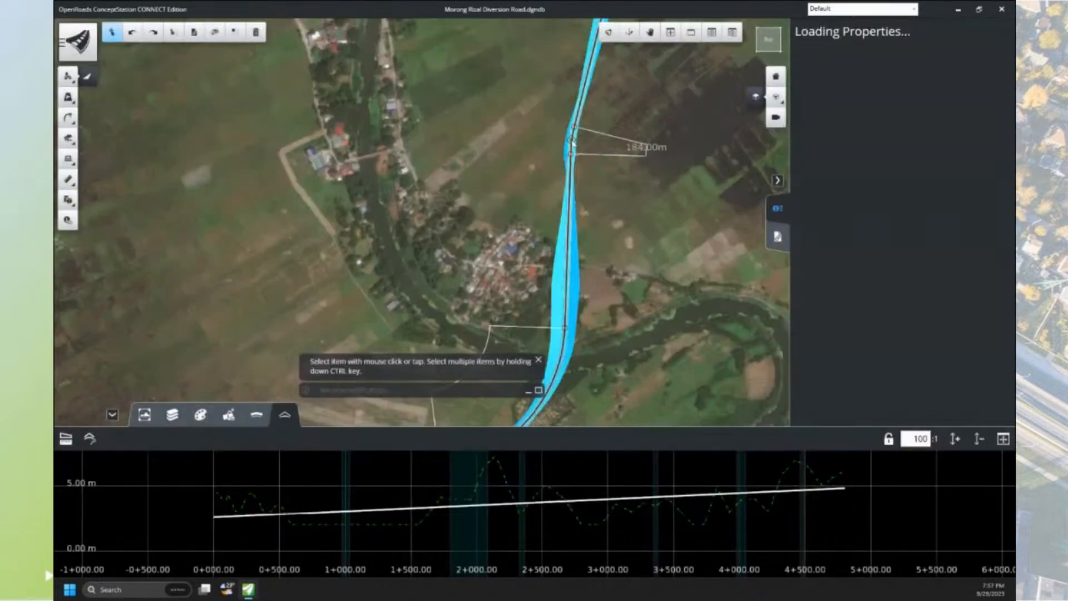
{"action": "left_click", "coordinate": [638, 148]}
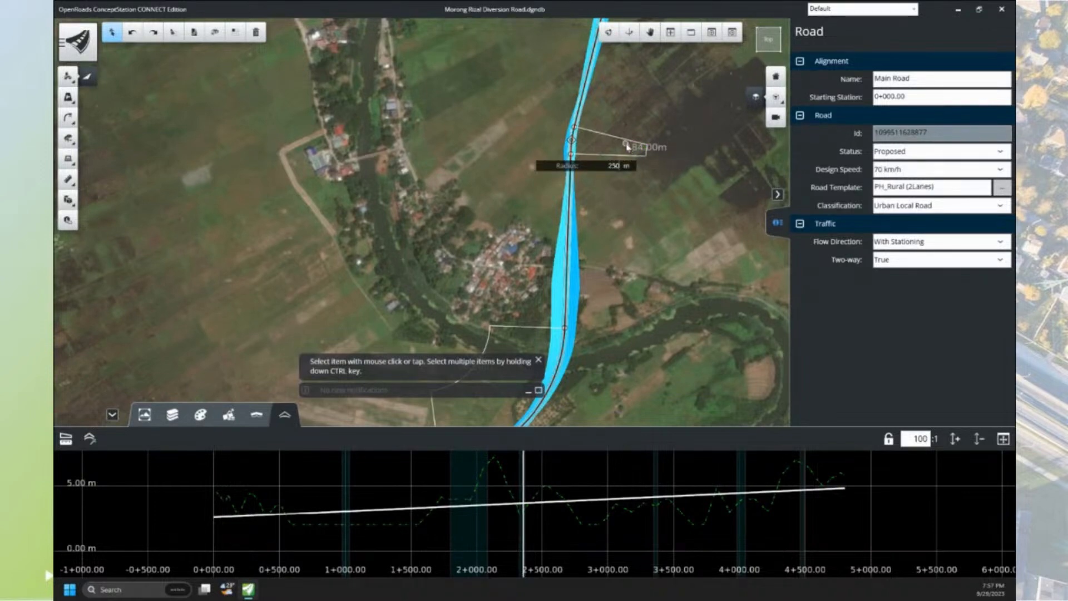
{"action": "type", "text": "250"}
{"action": "key", "text": "Return"}
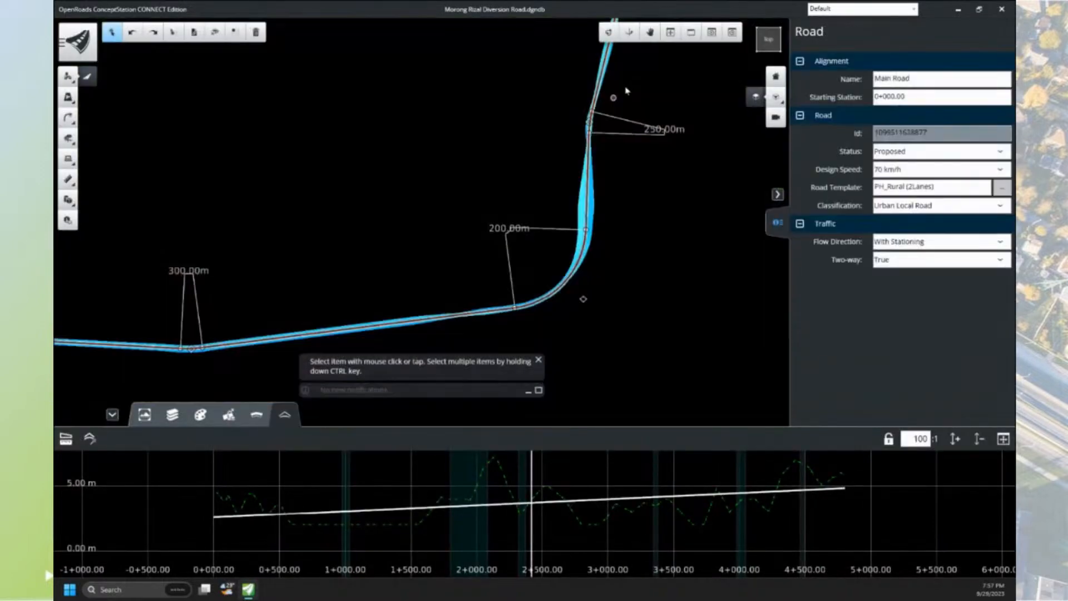
- Set the radius of the next curve to the north, in the fields west of the clouds, to 200 m
{"action": "scroll", "coordinate": [627, 91], "scroll_direction": "down", "scroll_amount": 3}
{"action": "mouse_move", "coordinate": [629, 82]}
{"action": "middle_mouse_down"}
{"action": "mouse_move", "coordinate": [591, 182]}
{"action": "mouse_move", "coordinate": [569, 206]}
{"action": "middle_mouse_up"}
{"action": "scroll", "coordinate": [556, 129], "scroll_direction": "up", "scroll_amount": 3}
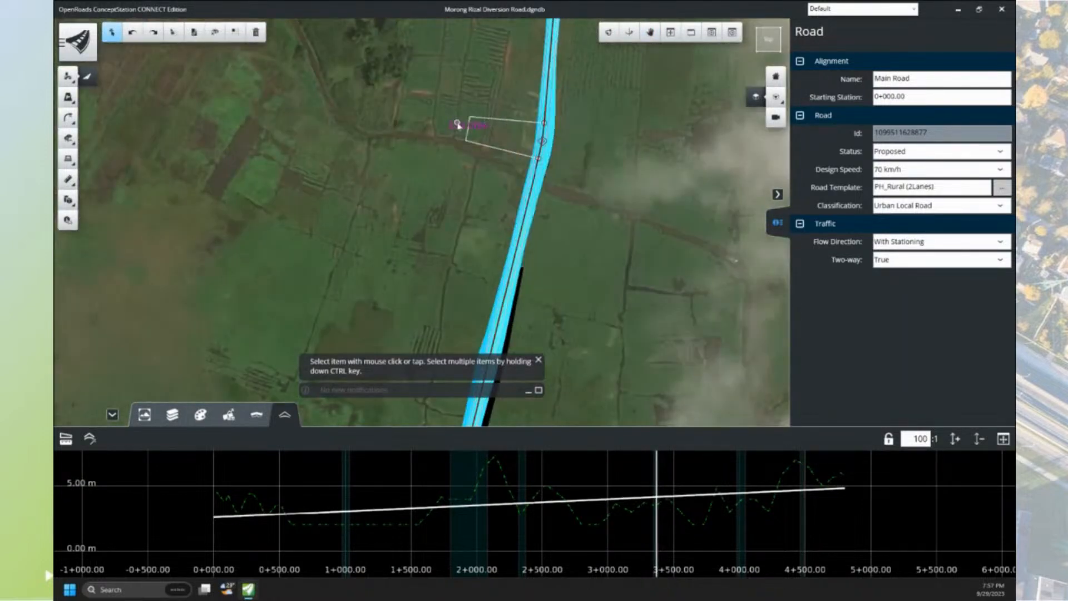
{"action": "left_click", "coordinate": [458, 124]}
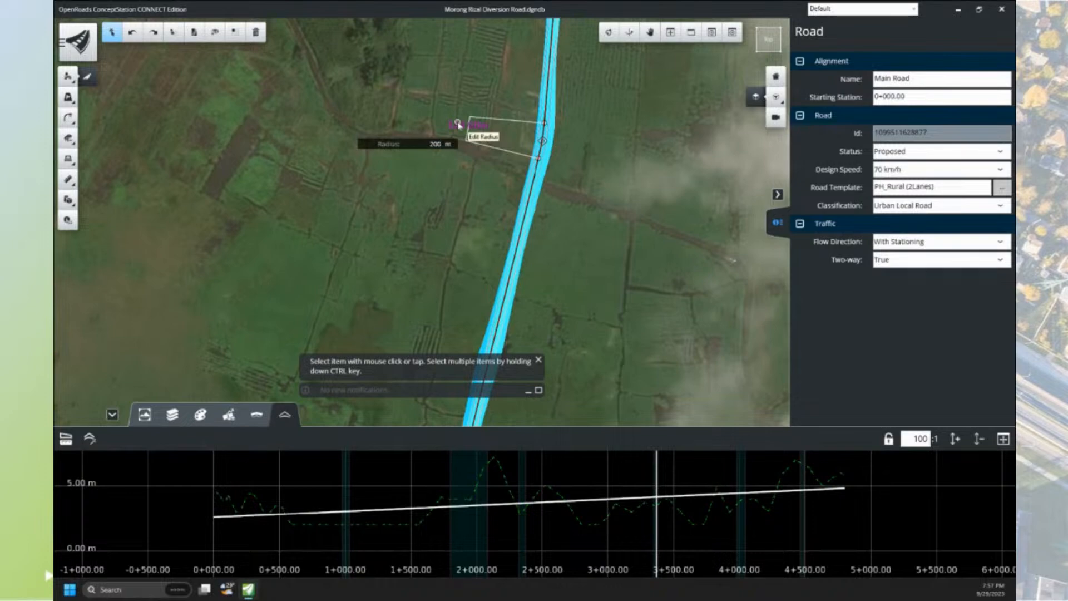
{"action": "key", "text": "Return"}
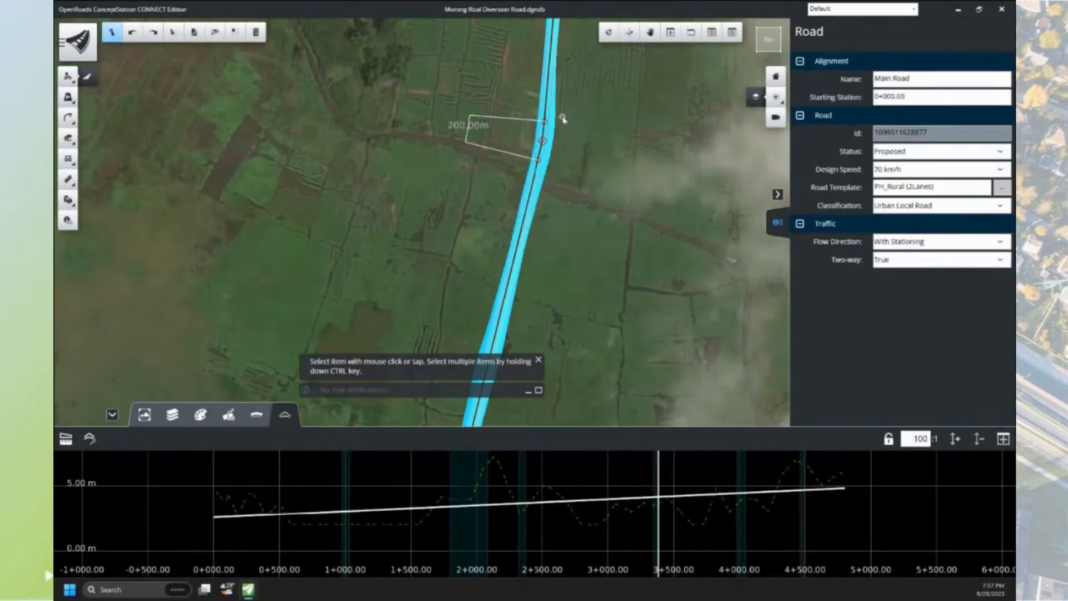
- Set the radius of the Main Road curve northeast of the small village cluster to 200 m
{"action": "scroll", "coordinate": [562, 117], "scroll_direction": "down", "scroll_amount": 3}
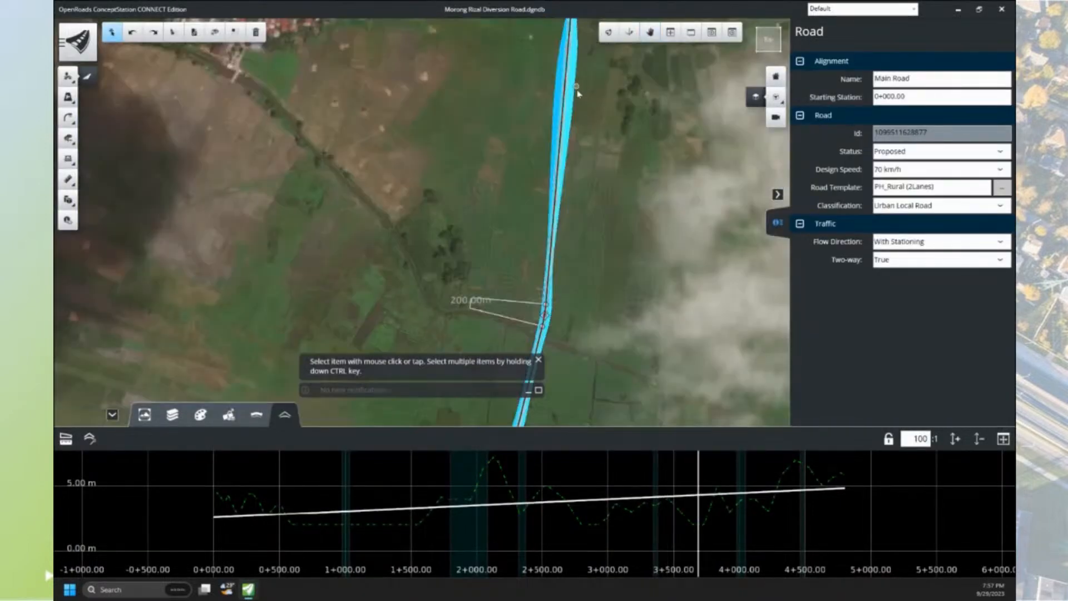
{"action": "middle_click_drag", "start_coordinate": [587, 100], "coordinate": [572, 239]}
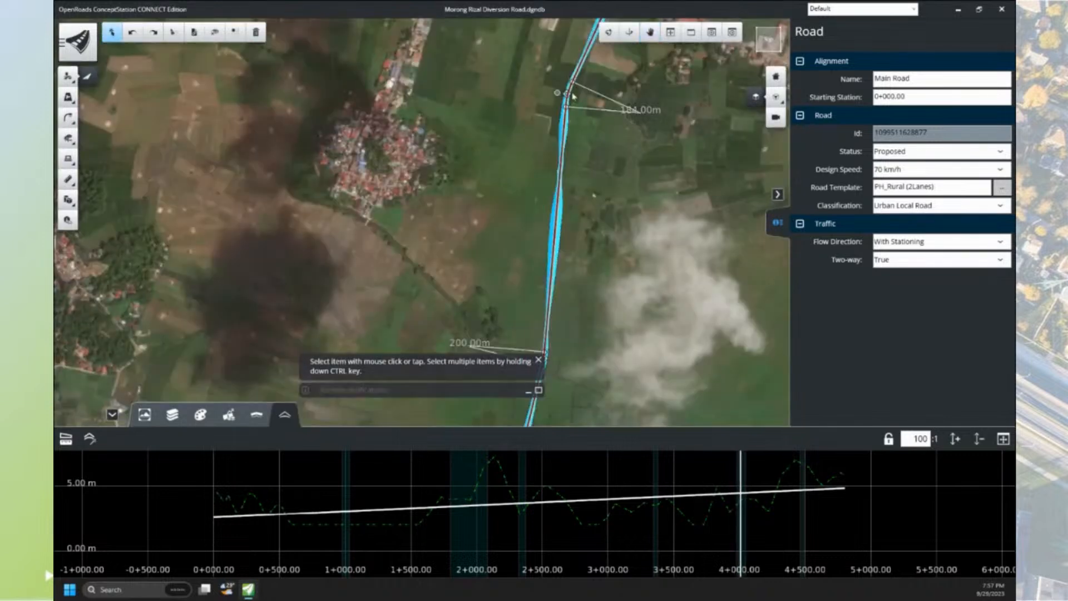
{"action": "left_click", "coordinate": [648, 108]}
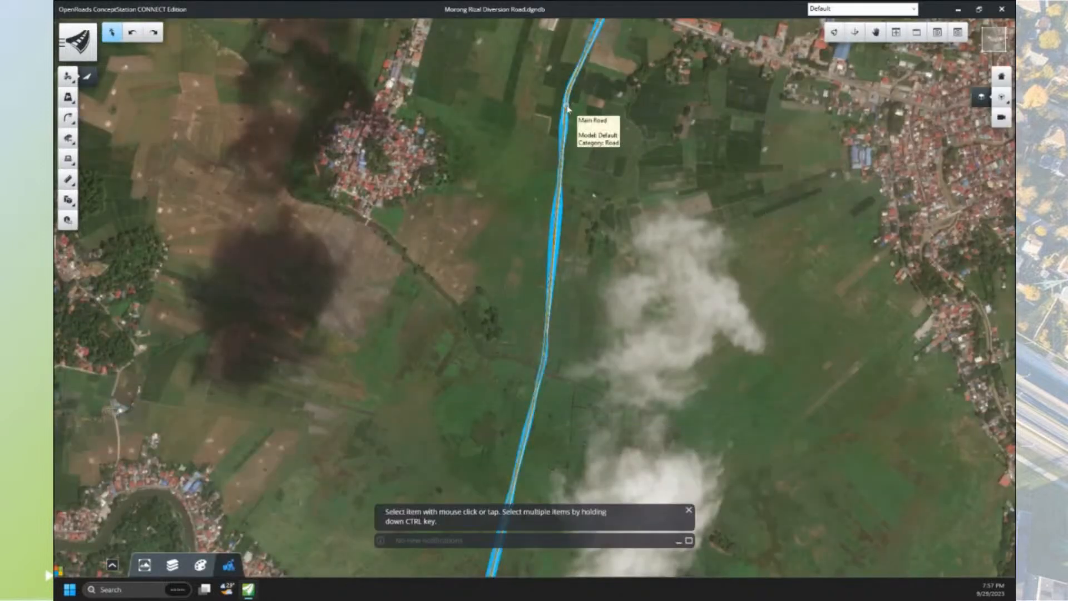
{"action": "left_click", "coordinate": [567, 105]}
{"action": "left_click", "coordinate": [645, 111]}
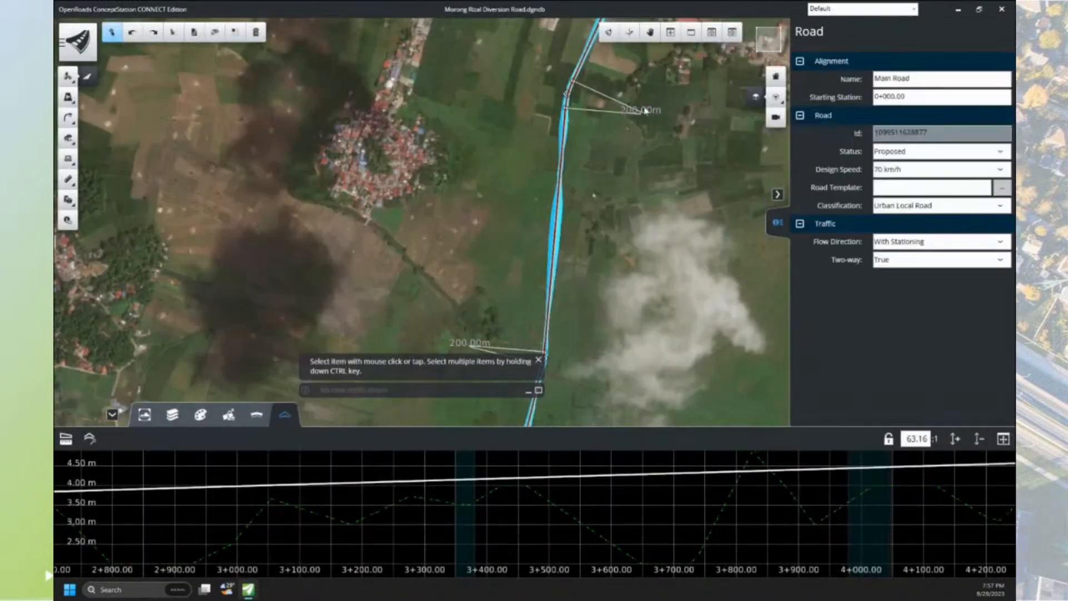
{"action": "scroll", "coordinate": [640, 109], "scroll_direction": "down", "scroll_amount": 5}
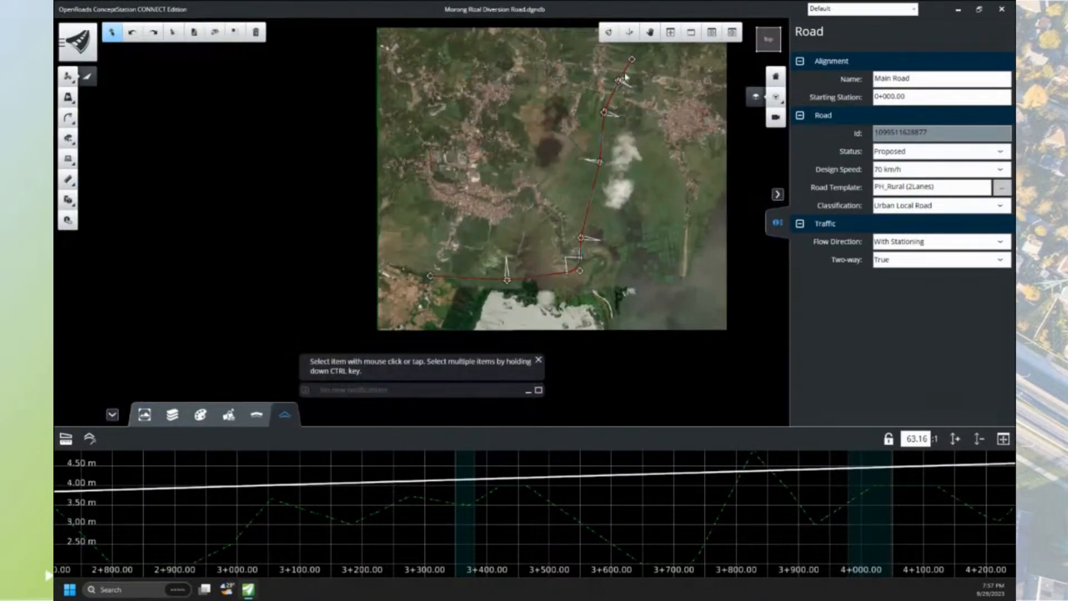
{"action": "scroll", "coordinate": [622, 79], "scroll_direction": "up", "scroll_amount": 2}
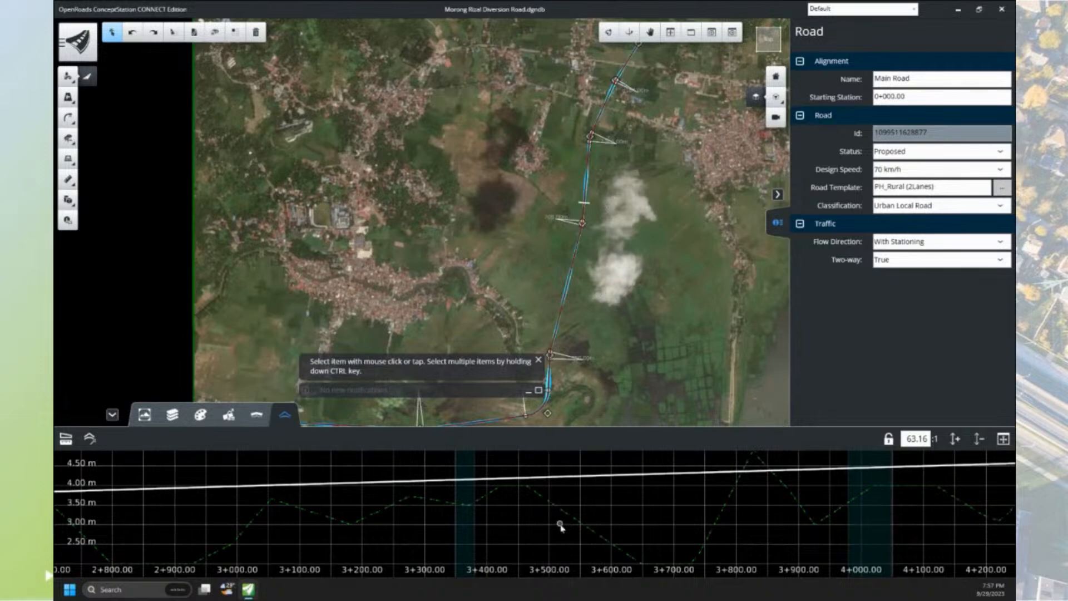
{"action": "scroll", "coordinate": [568, 512], "scroll_direction": "down", "scroll_amount": 5}
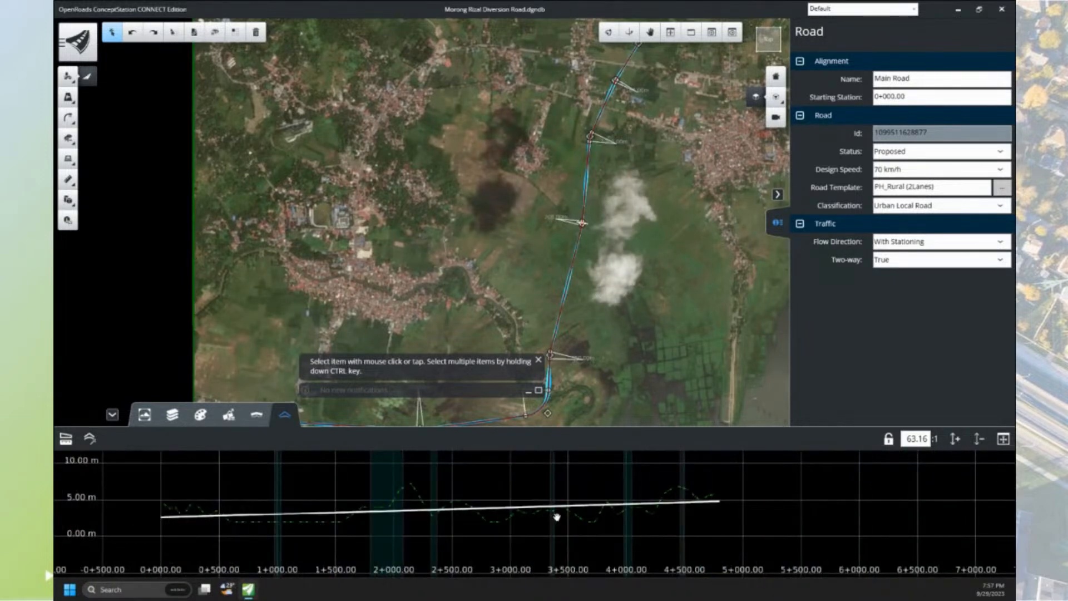
{"action": "middle_click_drag", "start_coordinate": [555, 518], "coordinate": [675, 502]}
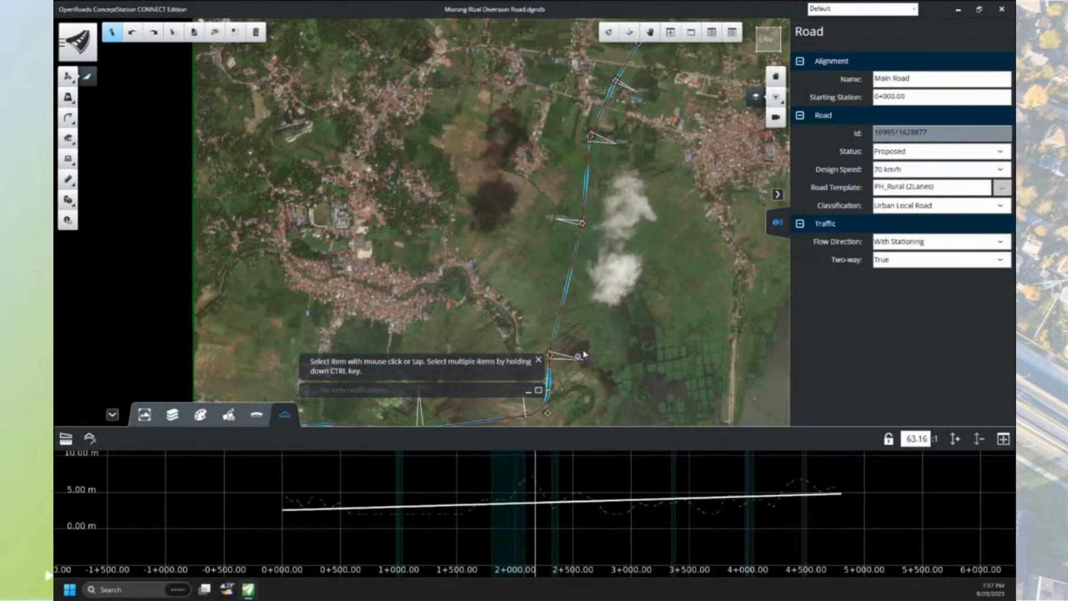
{"action": "middle_click_drag", "start_coordinate": [616, 390], "coordinate": [600, 328]}
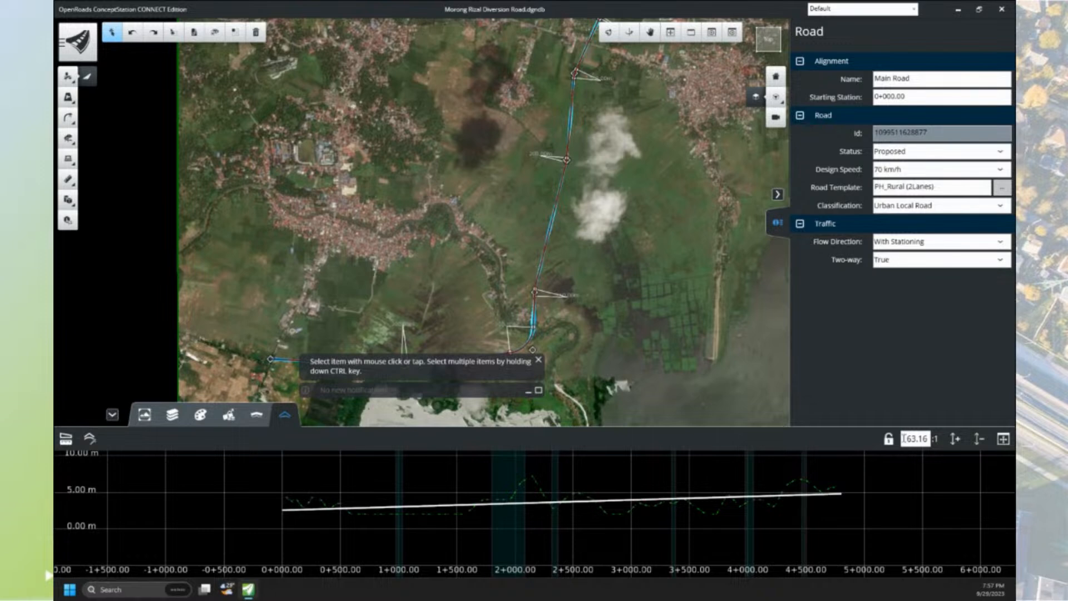
{"action": "left_click_drag", "start_coordinate": [904, 439], "coordinate": [936, 440]}
{"action": "type", "text": "10"}
{"action": "key", "text": "Return"}
- Raise the profile's start point at station 0+000 to about 4.51 m, meeting the existing ground line
{"action": "scroll", "coordinate": [472, 518], "scroll_direction": "up", "scroll_amount": 2}
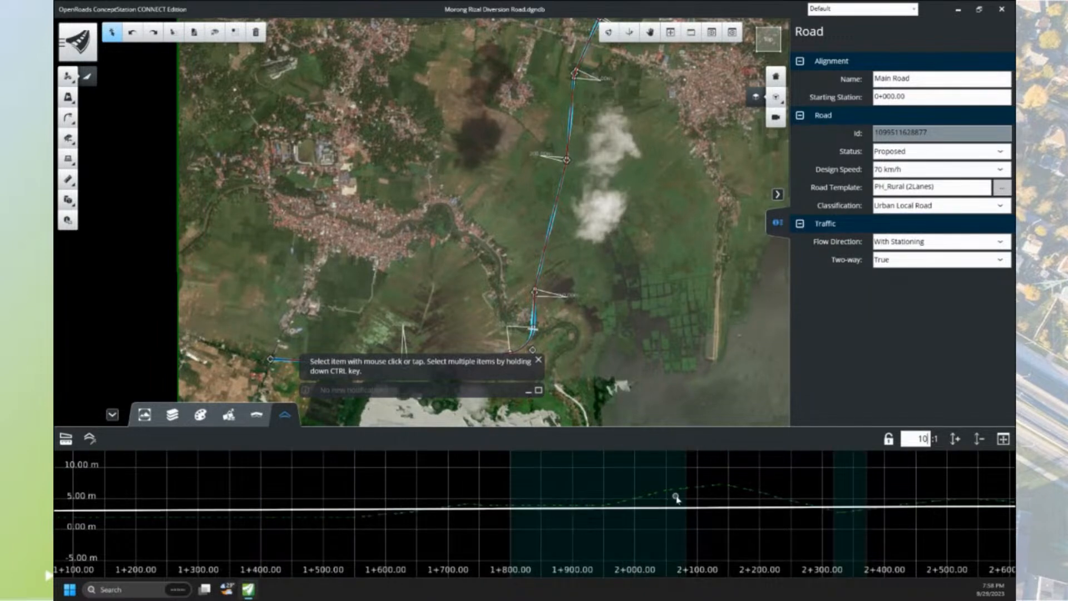
{"action": "scroll", "coordinate": [677, 496], "scroll_direction": "down", "scroll_amount": 3}
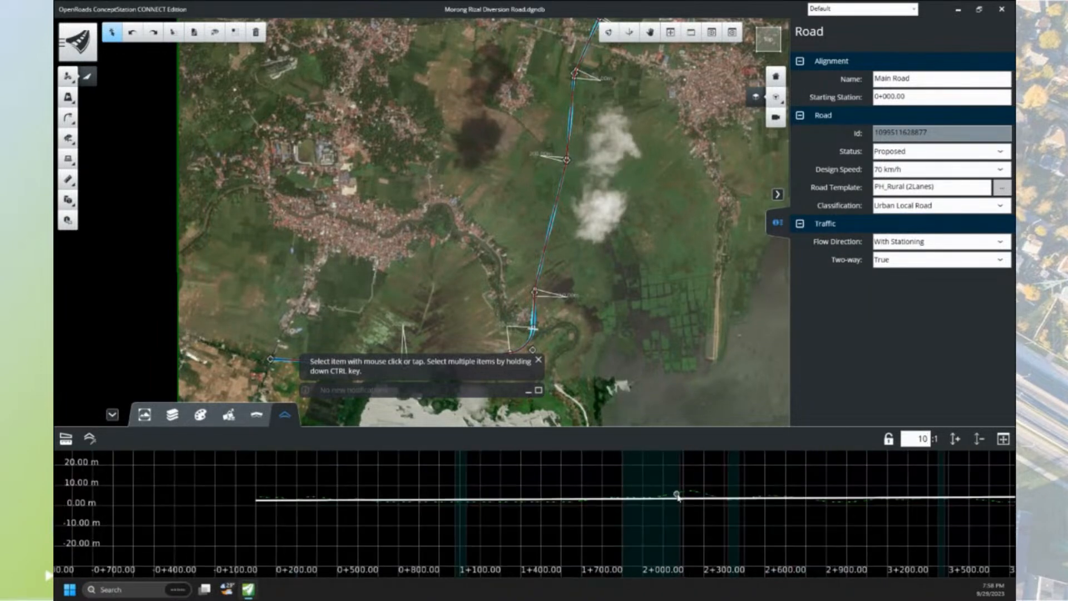
{"action": "scroll", "coordinate": [250, 498], "scroll_direction": "up", "scroll_amount": 4}
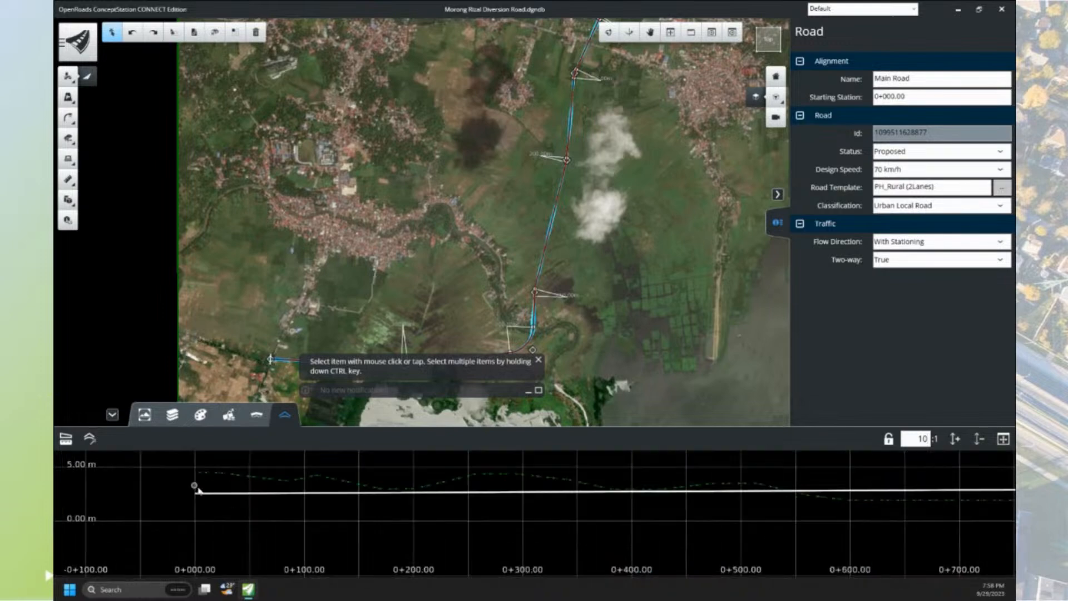
{"action": "left_click", "coordinate": [207, 495]}
{"action": "mouse_move", "coordinate": [196, 494]}
{"action": "left_mouse_down"}
{"action": "mouse_move", "coordinate": [195, 477]}
{"action": "mouse_move", "coordinate": [184, 478]}
{"action": "left_mouse_up"}
{"action": "scroll", "coordinate": [200, 478], "scroll_direction": "up", "scroll_amount": 3}
{"action": "scroll", "coordinate": [368, 493], "scroll_direction": "down", "scroll_amount": 2}
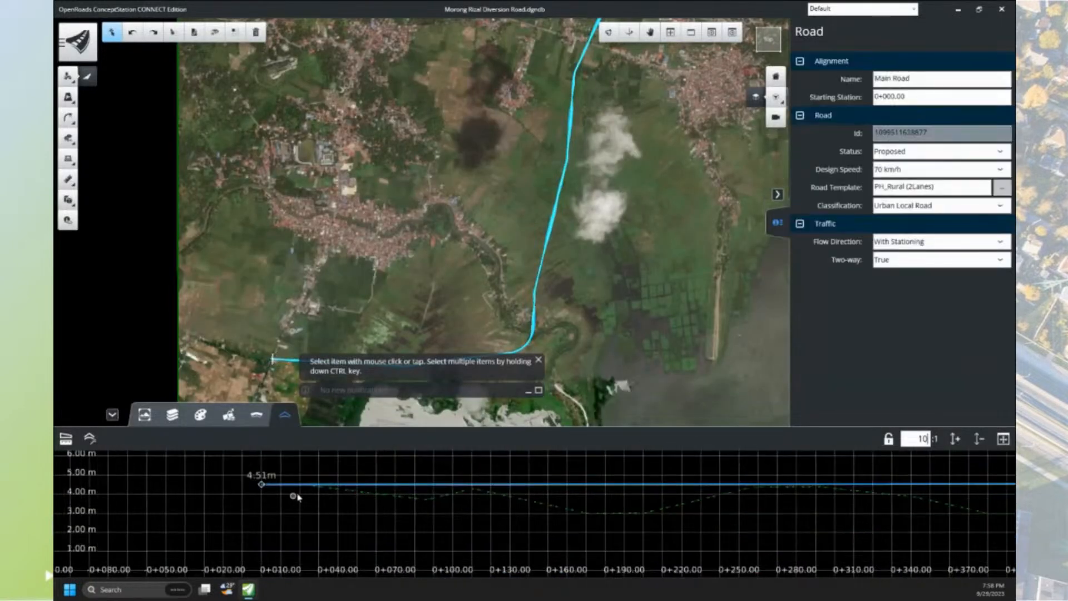
- Raise the profile's end point near station 4+800 to the level of the existing ground line
{"action": "scroll", "coordinate": [515, 495], "scroll_direction": "down", "scroll_amount": 10}
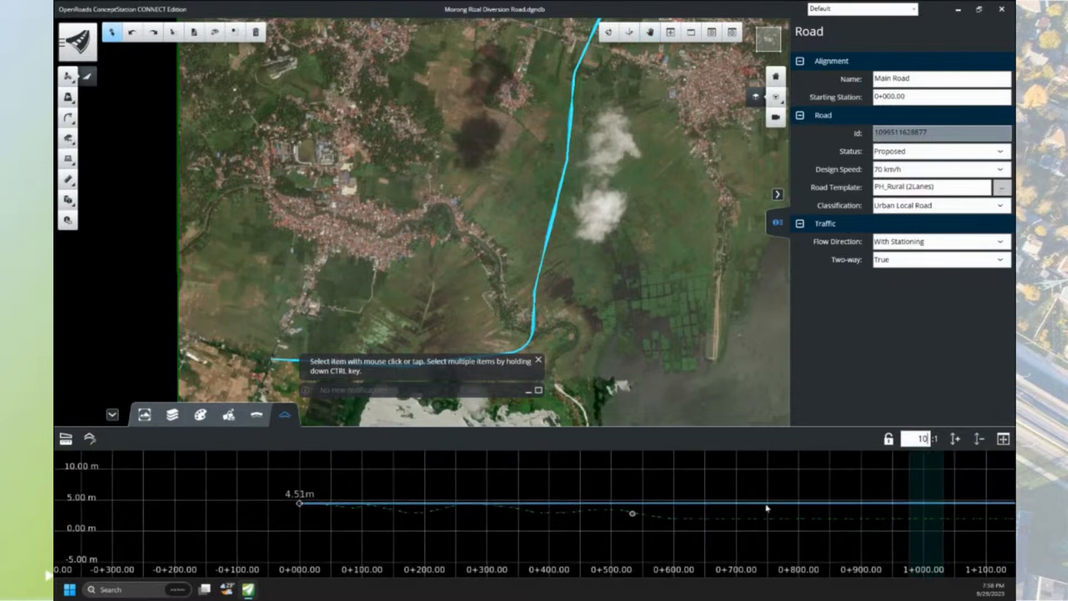
{"action": "middle_click_drag", "start_coordinate": [902, 518], "coordinate": [678, 514]}
{"action": "middle_click_drag", "start_coordinate": [957, 520], "coordinate": [655, 513]}
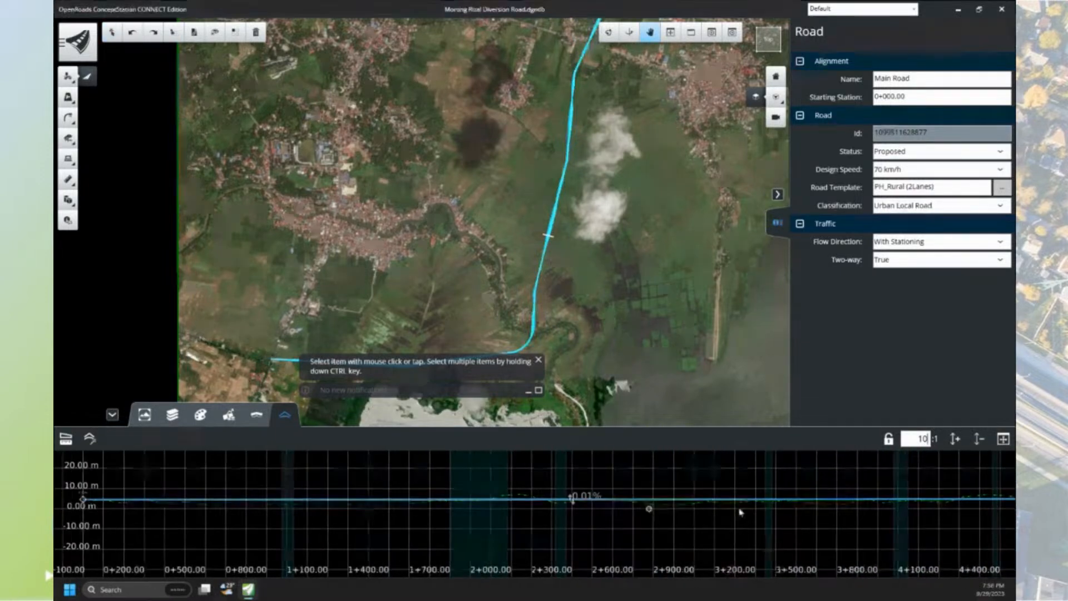
{"action": "scroll", "coordinate": [869, 512], "scroll_direction": "down", "scroll_amount": 1}
{"action": "scroll", "coordinate": [941, 517], "scroll_direction": "up", "scroll_amount": 8}
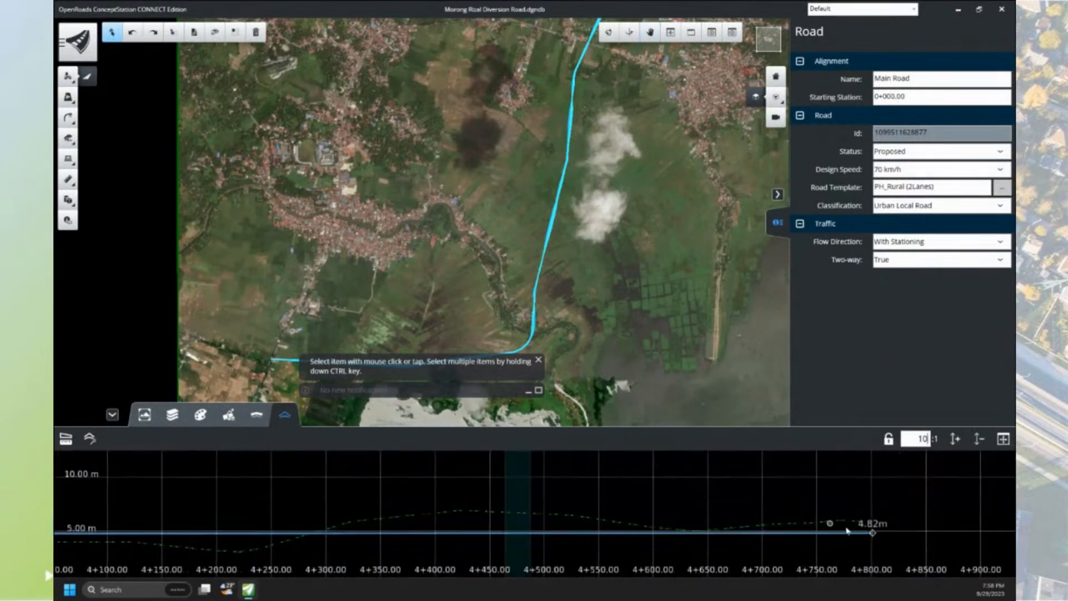
{"action": "left_click_drag", "start_coordinate": [874, 533], "coordinate": [873, 522]}
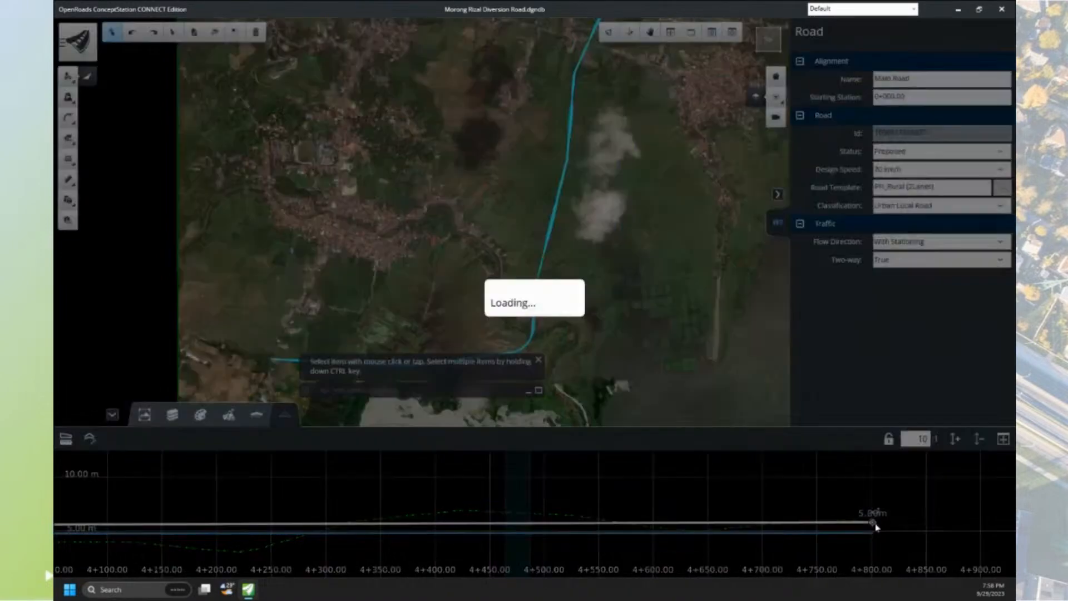
{"action": "scroll", "coordinate": [824, 519], "scroll_direction": "down", "scroll_amount": 3}
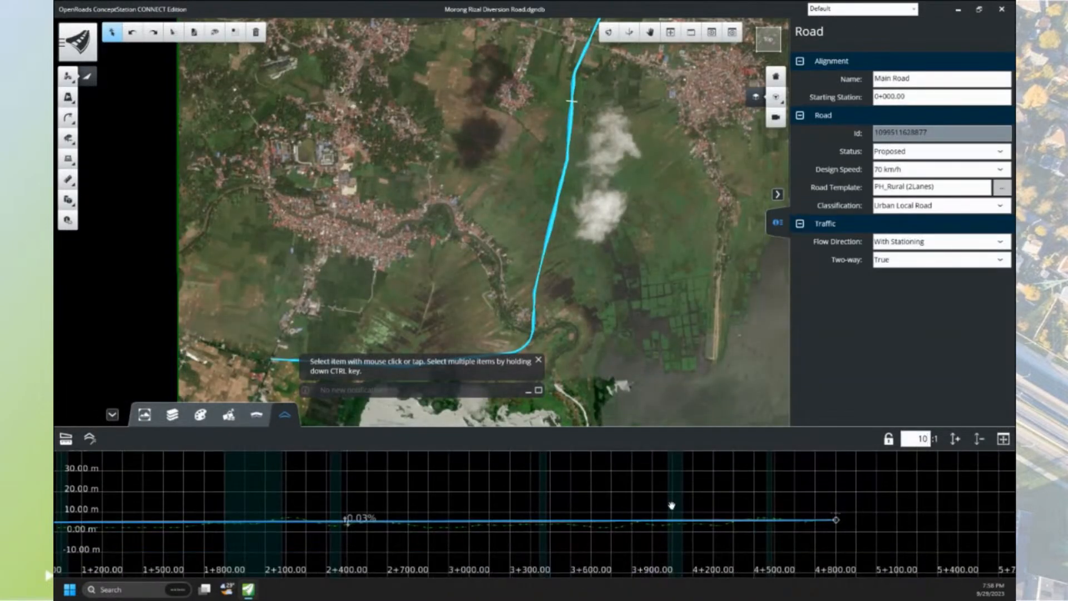
- Insert a PVI in the first part of the Main Road profile and move it to about station 0+940 at roughly 1.5 m elevation
{"action": "middle_click_drag", "start_coordinate": [500, 519], "coordinate": [657, 495]}
{"action": "scroll", "coordinate": [616, 495], "scroll_direction": "down", "scroll_amount": 2}
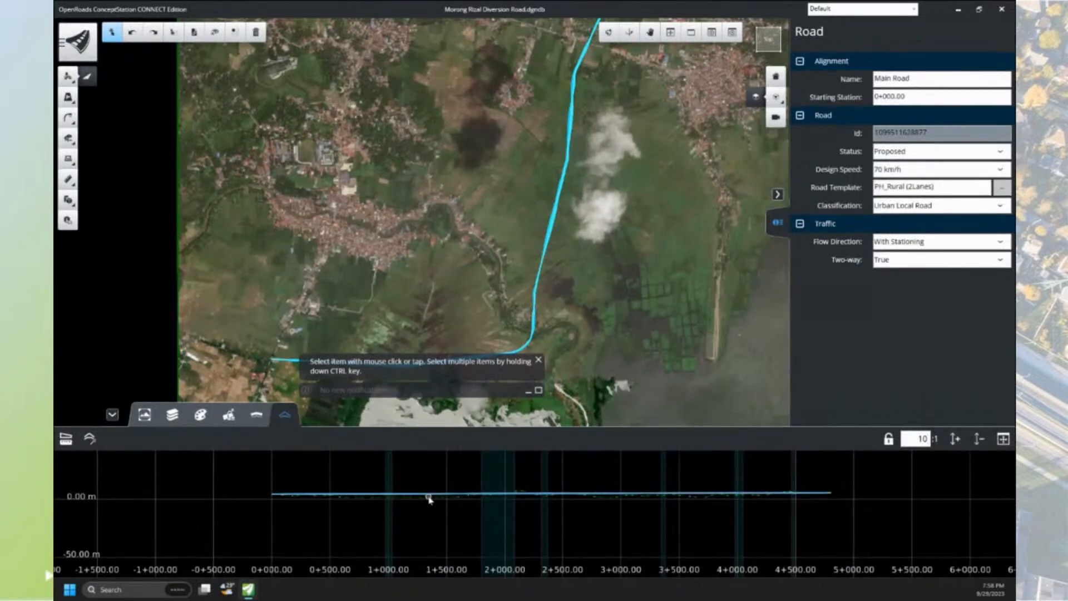
{"action": "scroll", "coordinate": [403, 504], "scroll_direction": "up", "scroll_amount": 4}
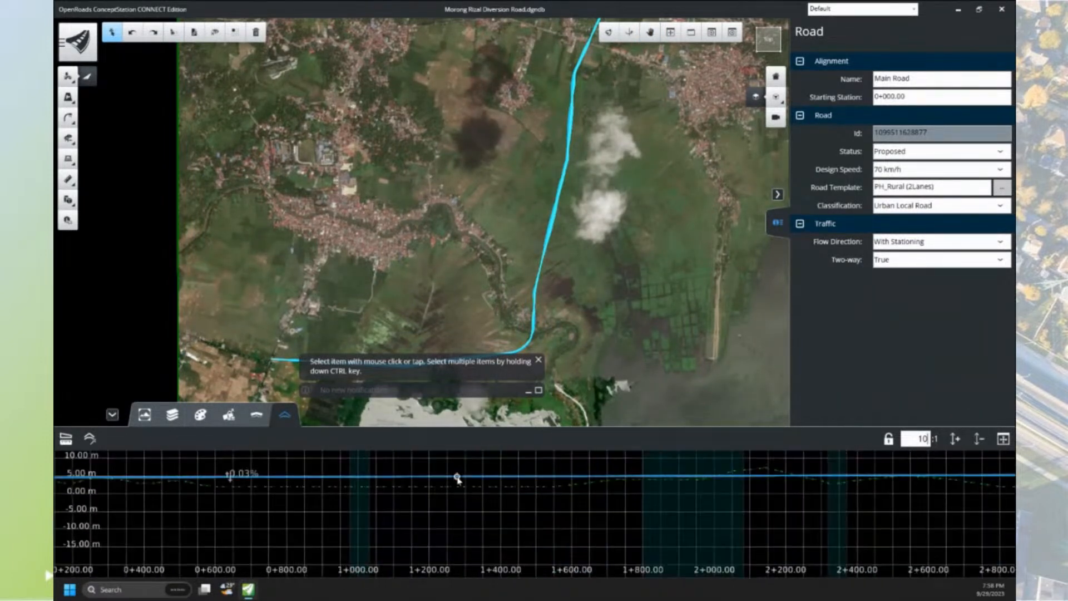
{"action": "left_click_drag", "start_coordinate": [456, 477], "coordinate": [337, 487]}
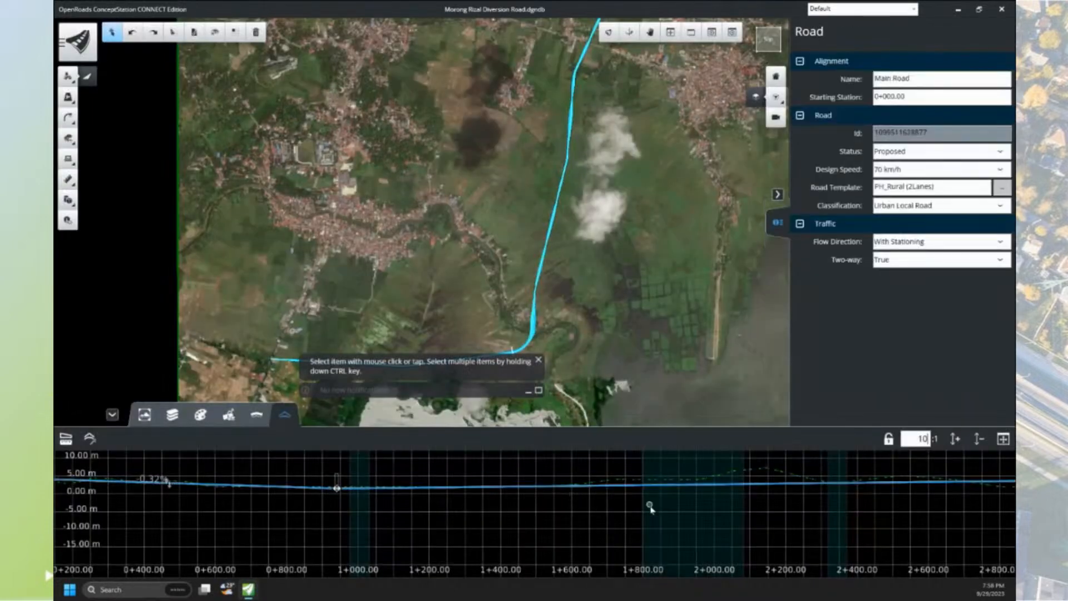
- Insert a second PVI near station 3+670 of the Main Road profile and lower it to about 2 m, near the existing ground line
{"action": "scroll", "coordinate": [662, 504], "scroll_direction": "down", "scroll_amount": 3}
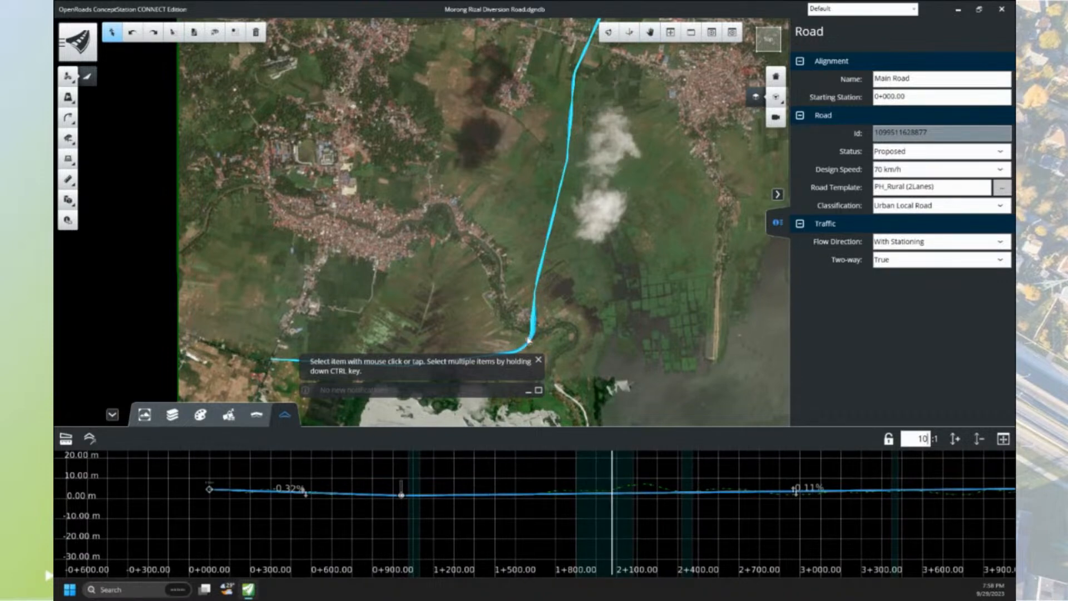
{"action": "scroll", "coordinate": [558, 332], "scroll_direction": "up", "scroll_amount": 3}
{"action": "middle_click_drag", "start_coordinate": [568, 336], "coordinate": [597, 275]}
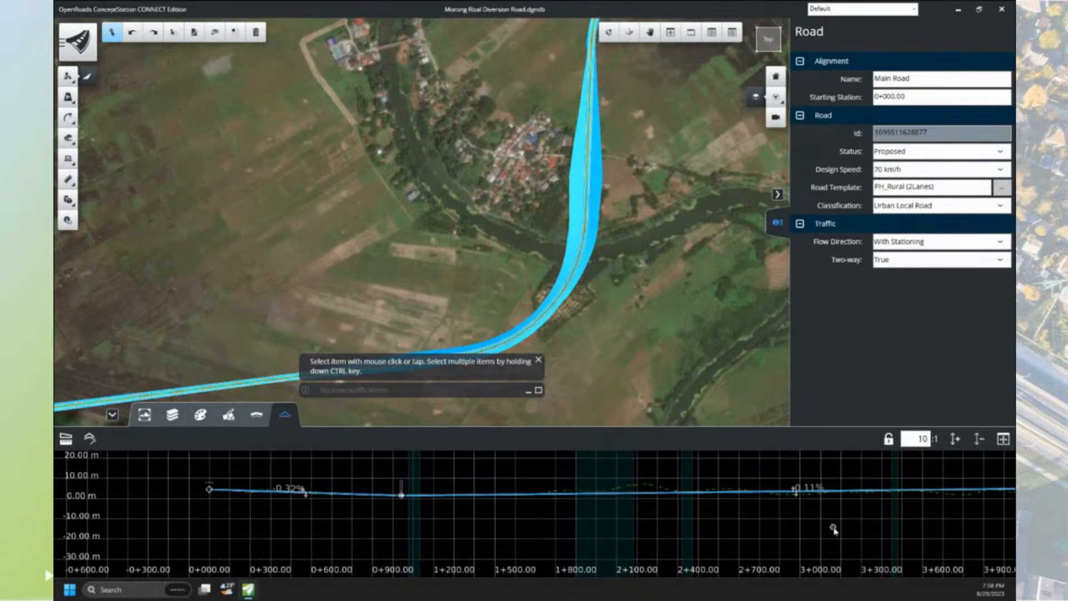
{"action": "middle_click_drag", "start_coordinate": [834, 530], "coordinate": [565, 517]}
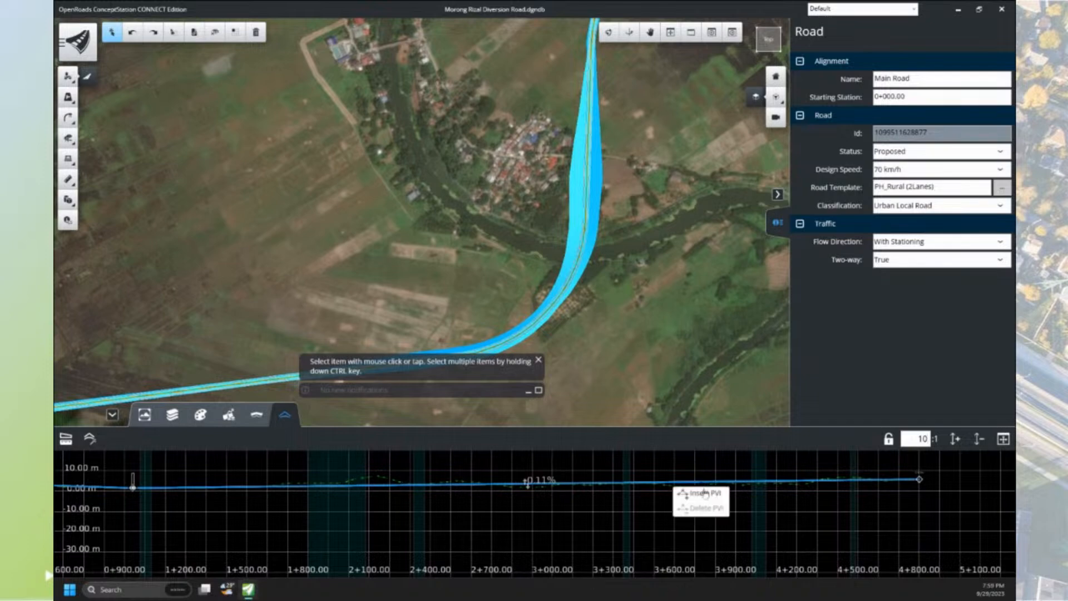
{"action": "left_click", "coordinate": [703, 486]}
{"action": "left_click", "coordinate": [710, 482]}
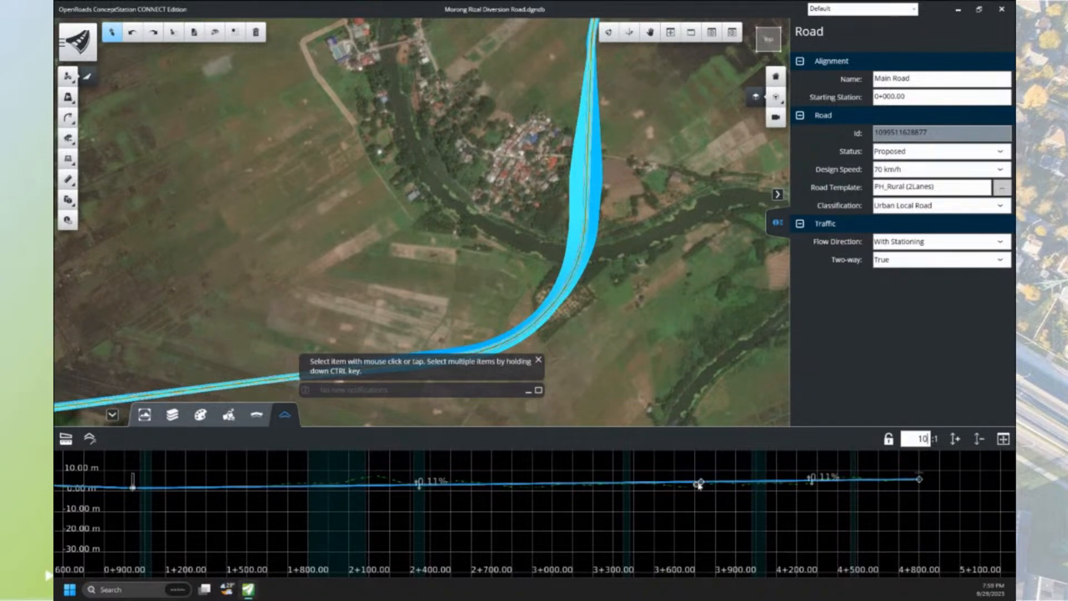
{"action": "left_click_drag", "start_coordinate": [698, 482], "coordinate": [689, 487]}
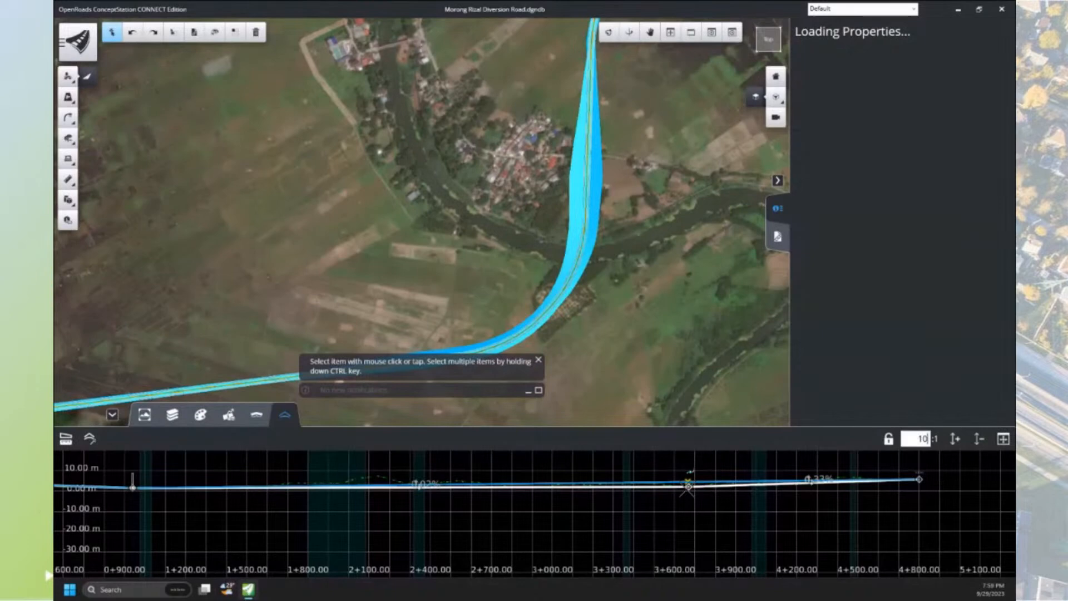
- Stretch a vertical curve about 95 m long at the PVI near station 3+670
{"action": "scroll", "coordinate": [688, 491], "scroll_direction": "up", "scroll_amount": 8}
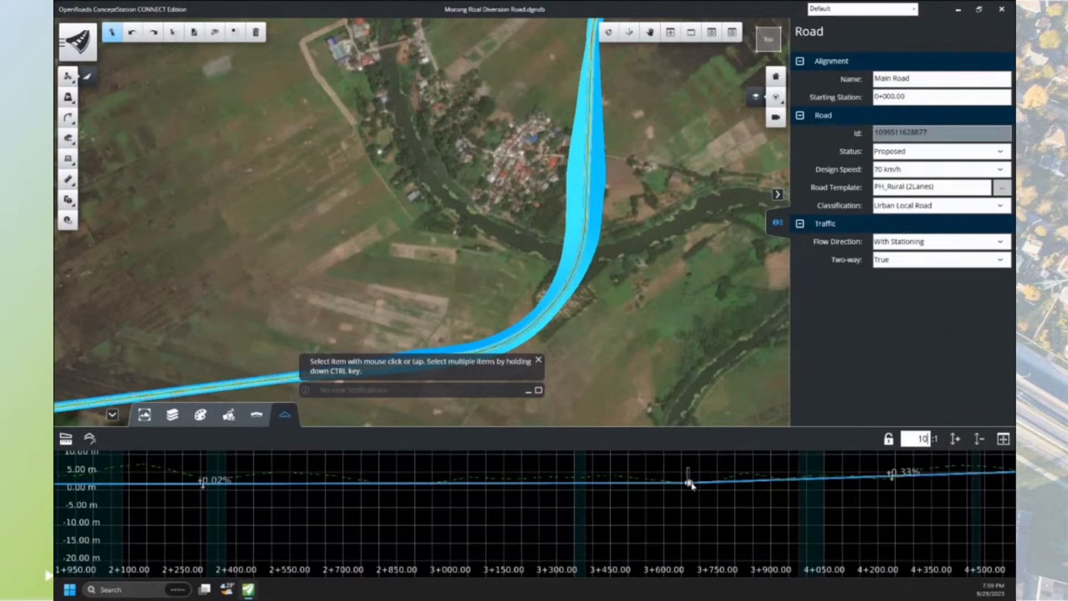
{"action": "left_click_drag", "start_coordinate": [676, 485], "coordinate": [822, 479]}
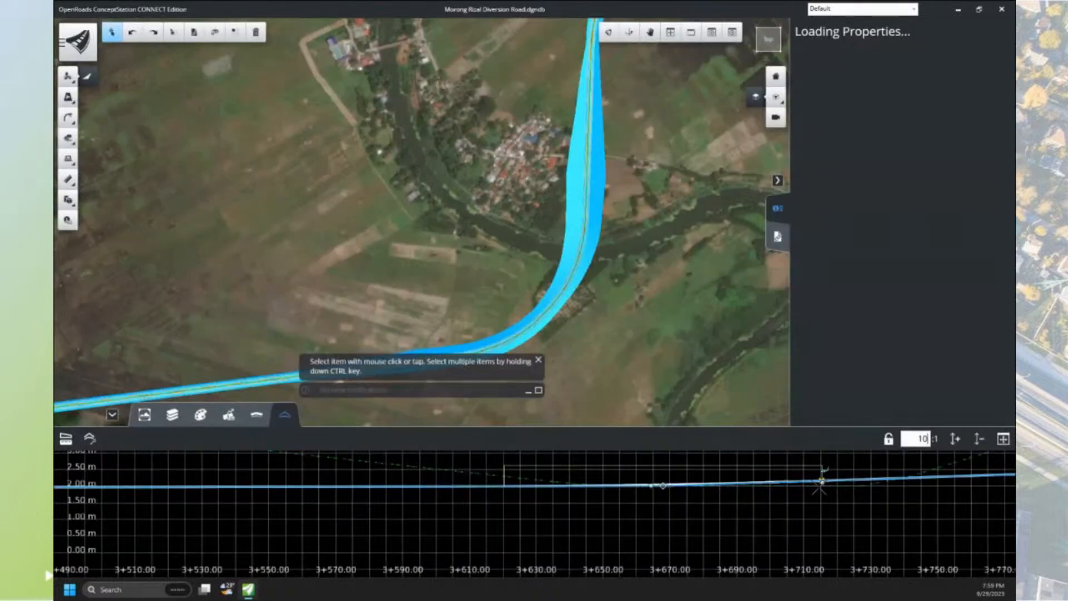
{"action": "scroll", "coordinate": [799, 511], "scroll_direction": "down", "scroll_amount": 2}
{"action": "scroll", "coordinate": [782, 518], "scroll_direction": "down", "scroll_amount": 2}
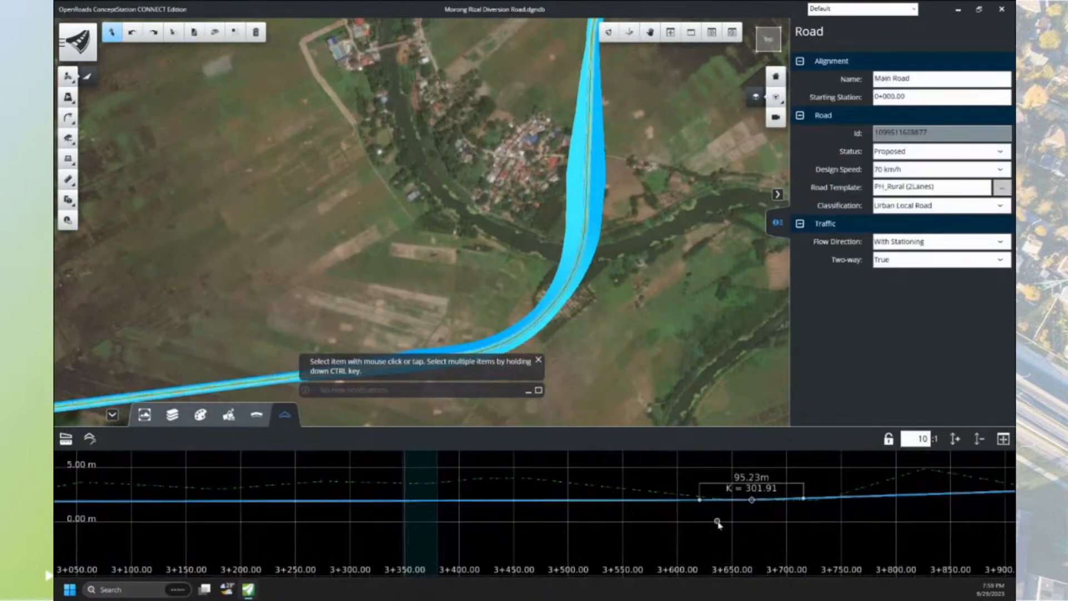
{"action": "left_click", "coordinate": [746, 479]}
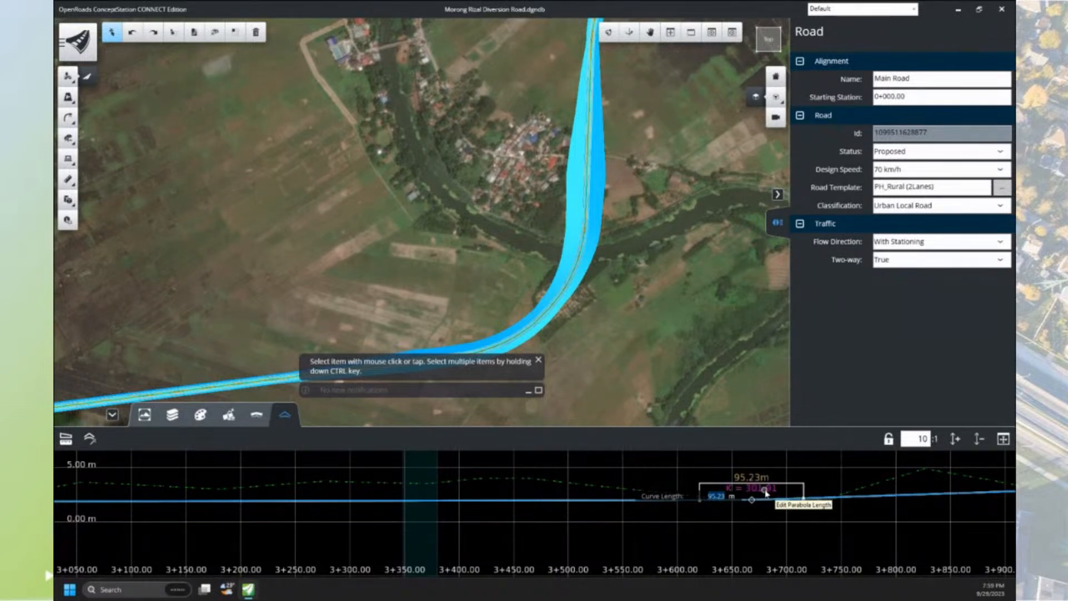
{"action": "scroll", "coordinate": [765, 492], "scroll_direction": "down", "scroll_amount": 10}
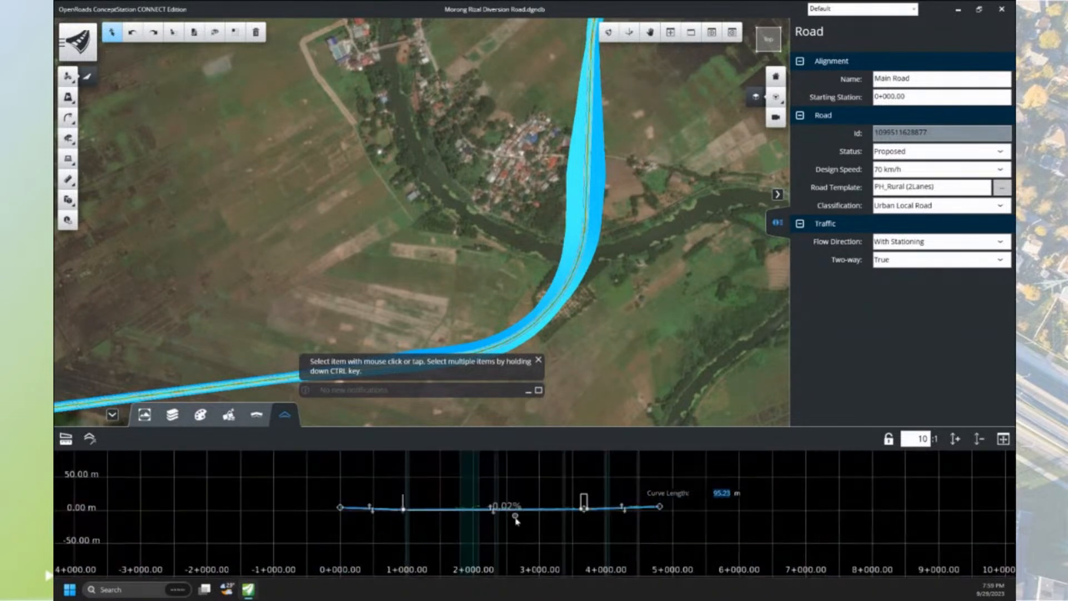
- Stretch a vertical curve about 101 m long at the PVI near station 0+940
{"action": "scroll", "coordinate": [681, 511], "scroll_direction": "up", "scroll_amount": 6}
{"action": "scroll", "coordinate": [359, 502], "scroll_direction": "up", "scroll_amount": 4}
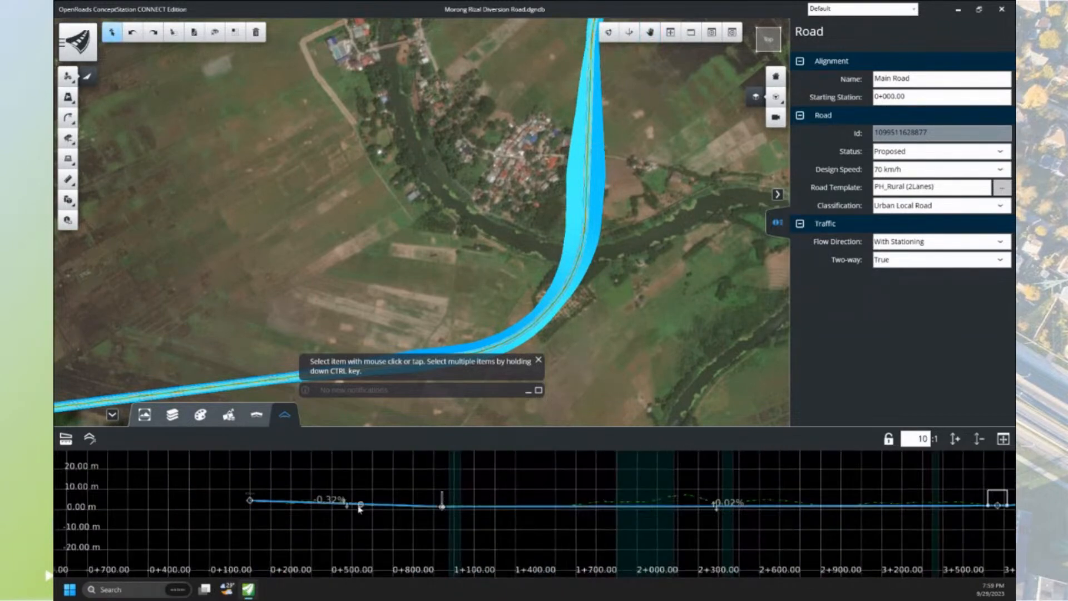
{"action": "scroll", "coordinate": [335, 501], "scroll_direction": "up", "scroll_amount": 5}
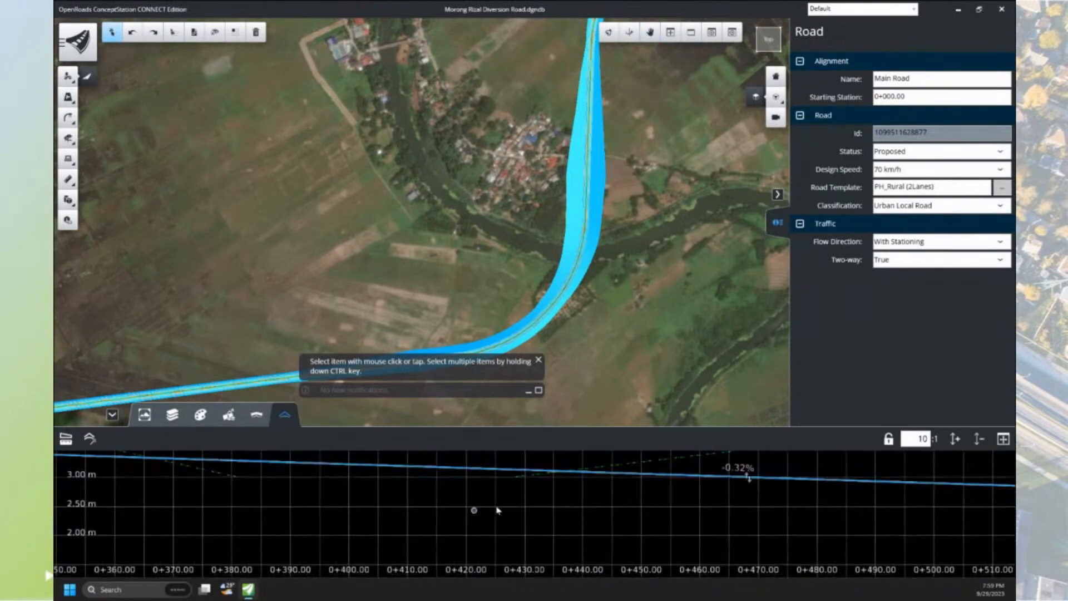
{"action": "scroll", "coordinate": [556, 493], "scroll_direction": "down", "scroll_amount": 4}
{"action": "scroll", "coordinate": [588, 492], "scroll_direction": "down", "scroll_amount": 3}
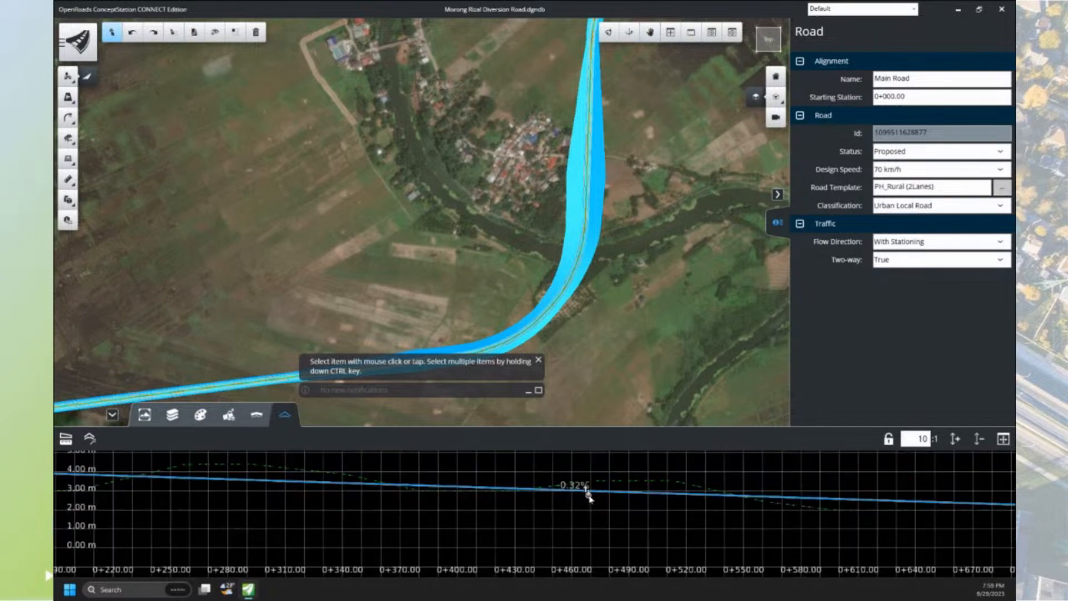
{"action": "scroll", "coordinate": [660, 498], "scroll_direction": "up", "scroll_amount": 4}
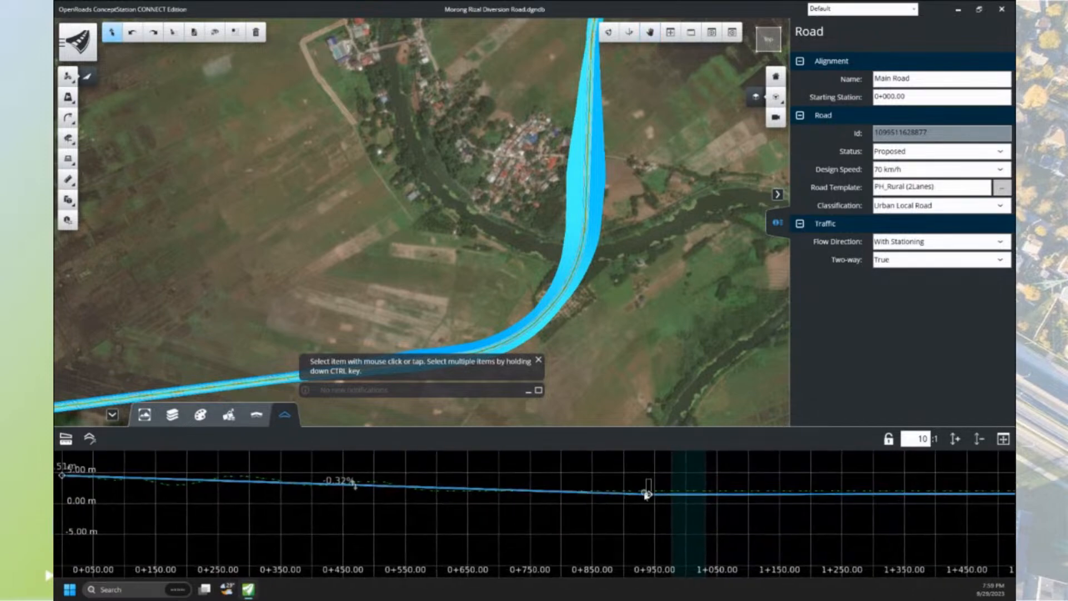
{"action": "left_click_drag", "start_coordinate": [658, 503], "coordinate": [502, 489]}
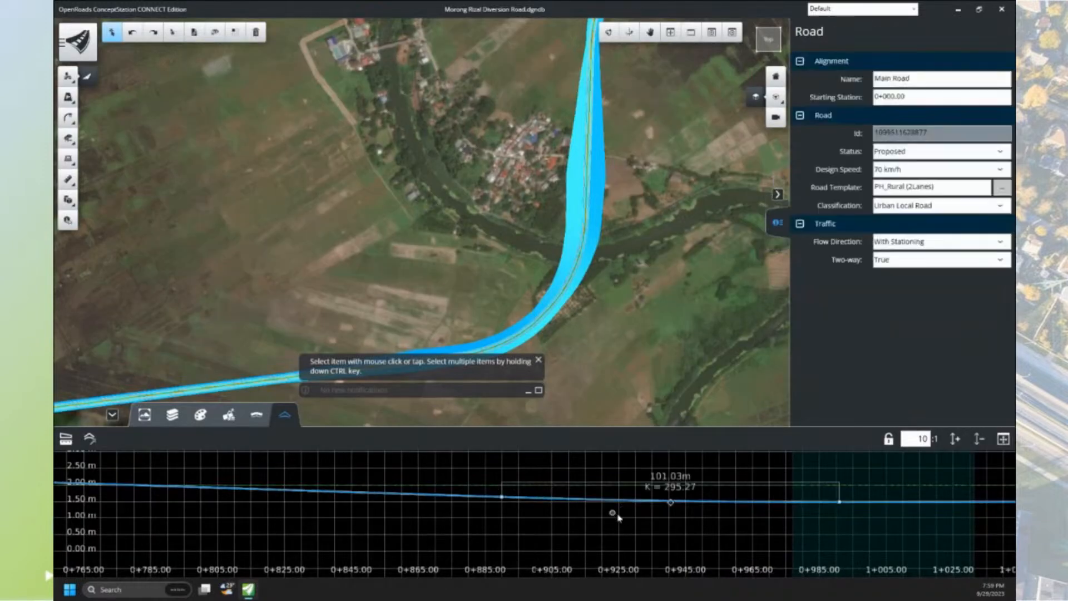
{"action": "scroll", "coordinate": [623, 509], "scroll_direction": "down", "scroll_amount": 10}
{"action": "middle_click_drag", "start_coordinate": [862, 535], "coordinate": [731, 531]}
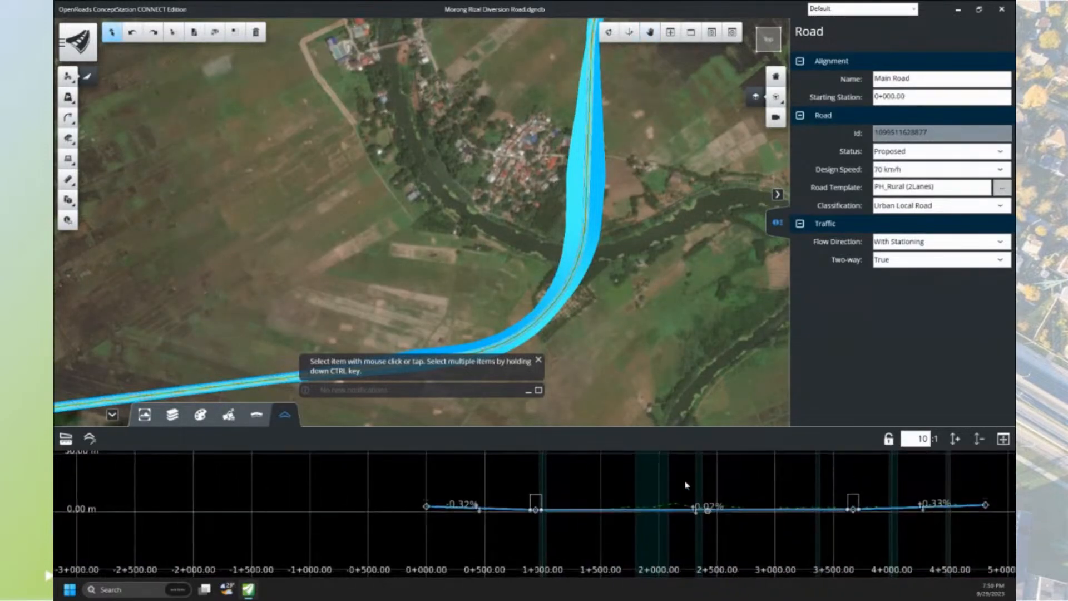
{"action": "scroll", "coordinate": [512, 306], "scroll_direction": "down", "scroll_amount": 3}
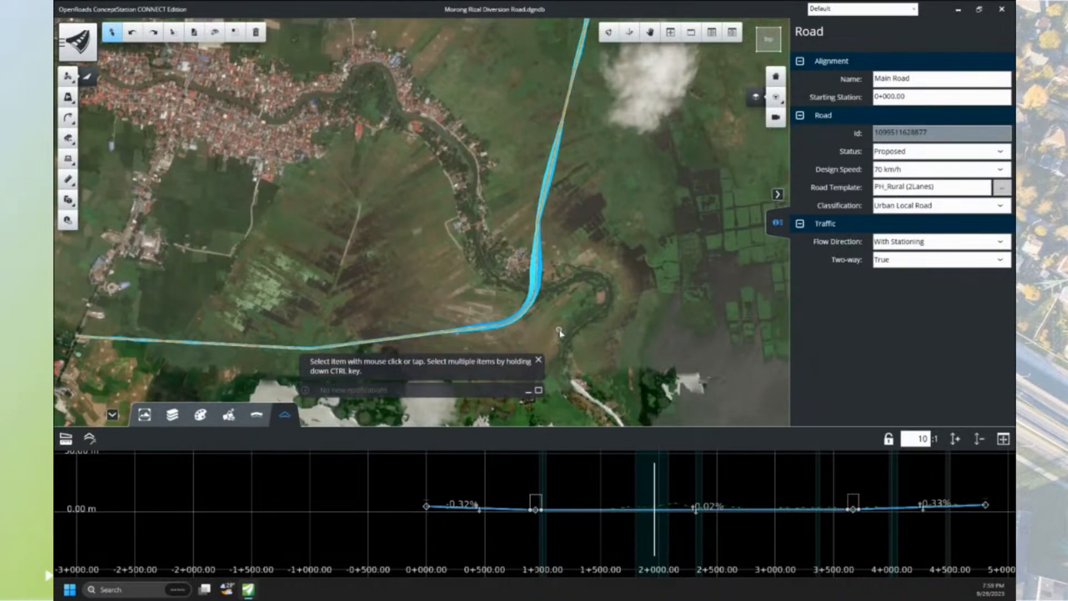
{"action": "middle_click_drag", "start_coordinate": [790, 532], "coordinate": [619, 531]}
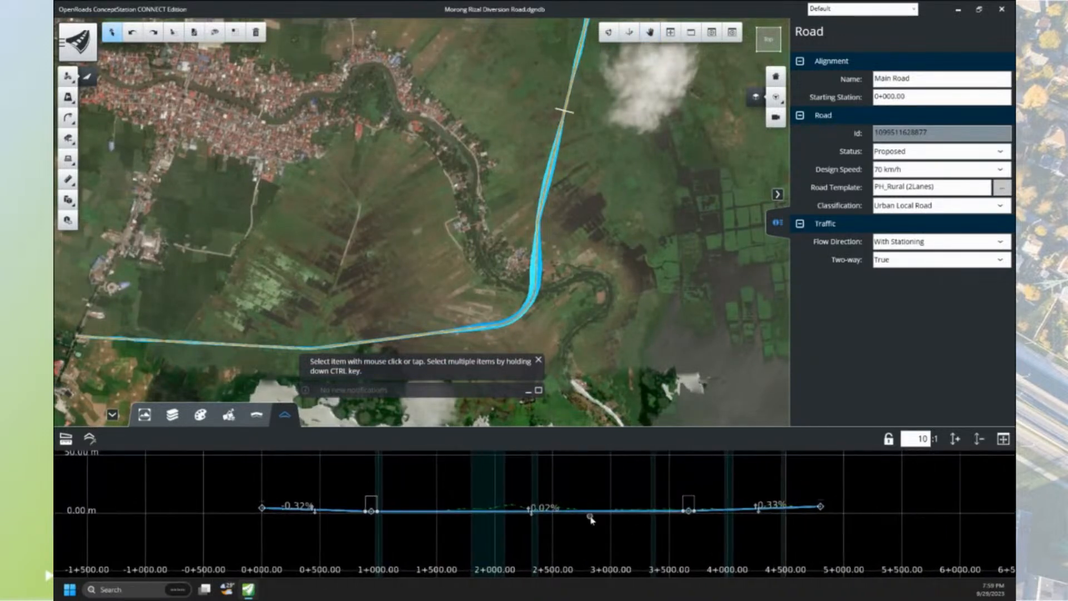
{"action": "scroll", "coordinate": [587, 515], "scroll_direction": "up", "scroll_amount": 2}
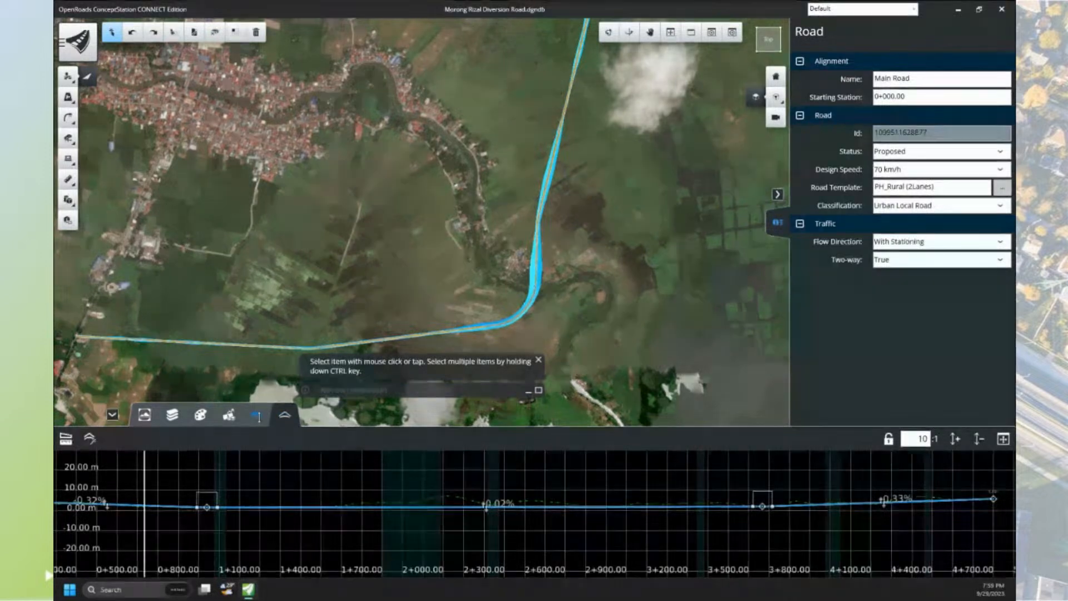
{"action": "left_click", "coordinate": [257, 415]}
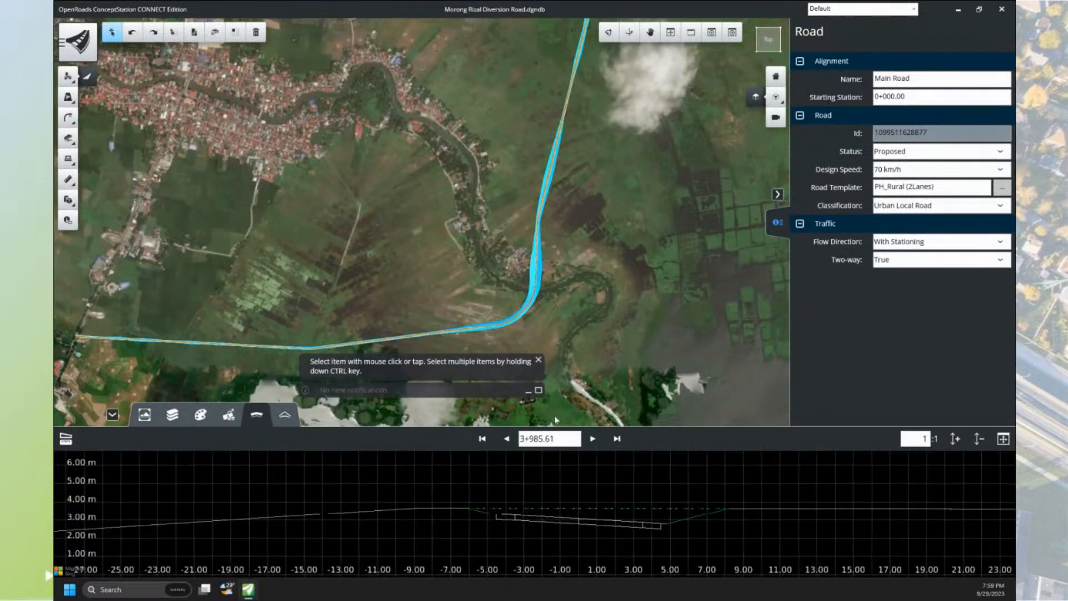
{"action": "scroll", "coordinate": [546, 315], "scroll_direction": "down", "scroll_amount": 1}
{"action": "middle_click_drag", "start_coordinate": [547, 315], "coordinate": [582, 273]}
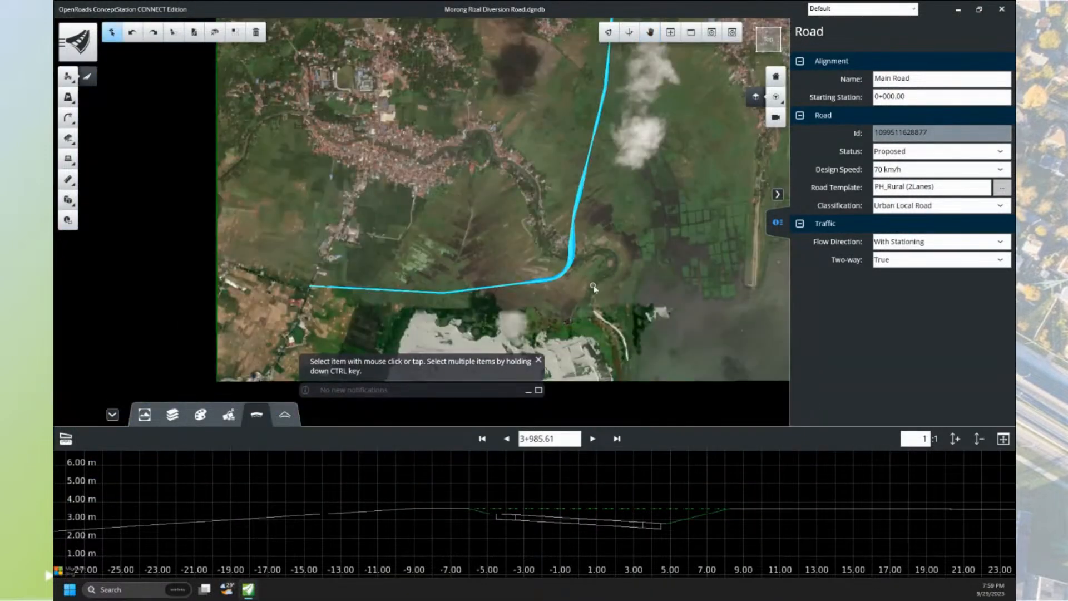
- Reselect the Main Road at the curve beside the river and examine its cross section at station 2+030.99
{"action": "left_click", "coordinate": [558, 365]}
{"action": "left_click", "coordinate": [540, 396]}
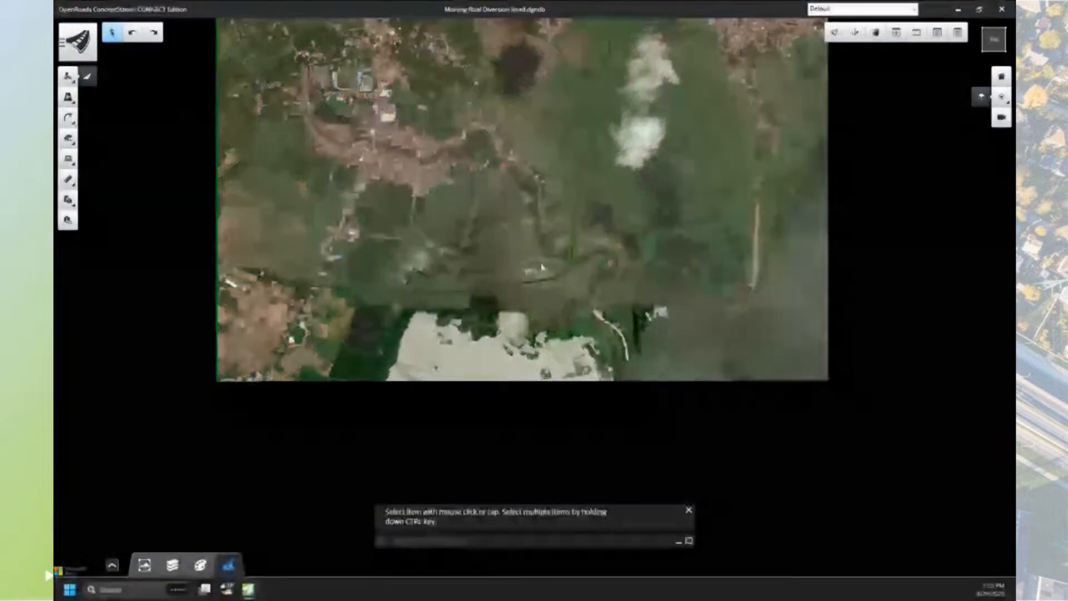
{"action": "scroll", "coordinate": [549, 264], "scroll_direction": "up", "scroll_amount": 2}
{"action": "left_click", "coordinate": [606, 281]}
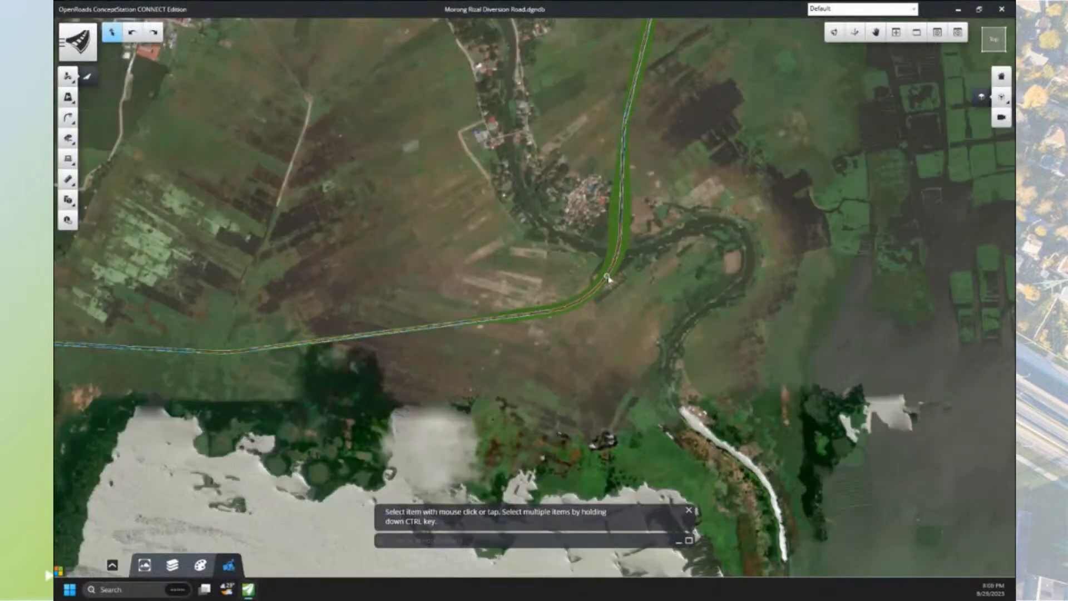
{"action": "scroll", "coordinate": [611, 271], "scroll_direction": "up", "scroll_amount": 2}
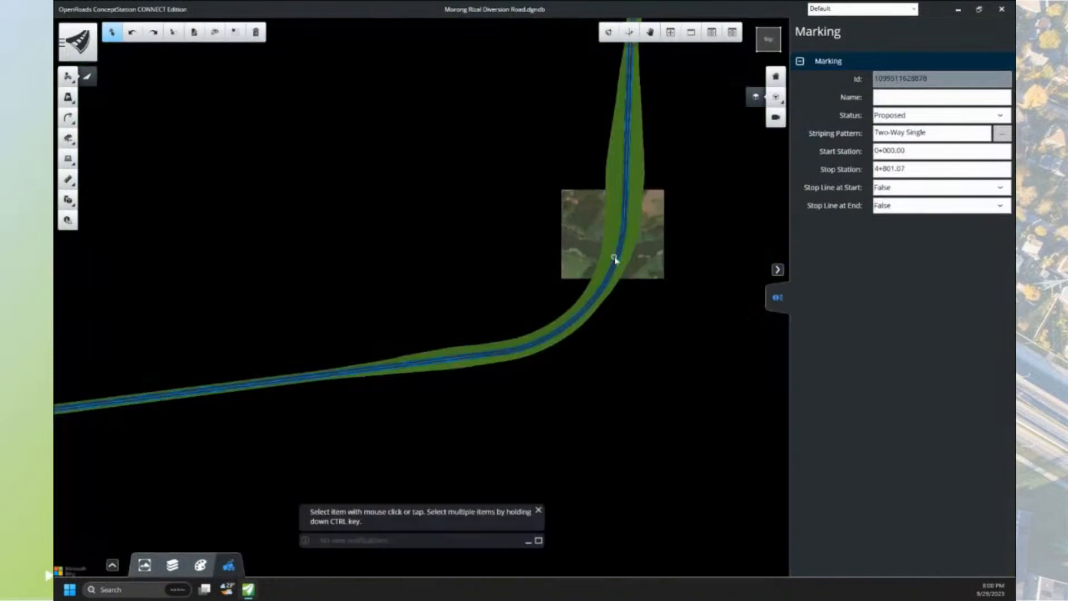
{"action": "left_click", "coordinate": [619, 254]}
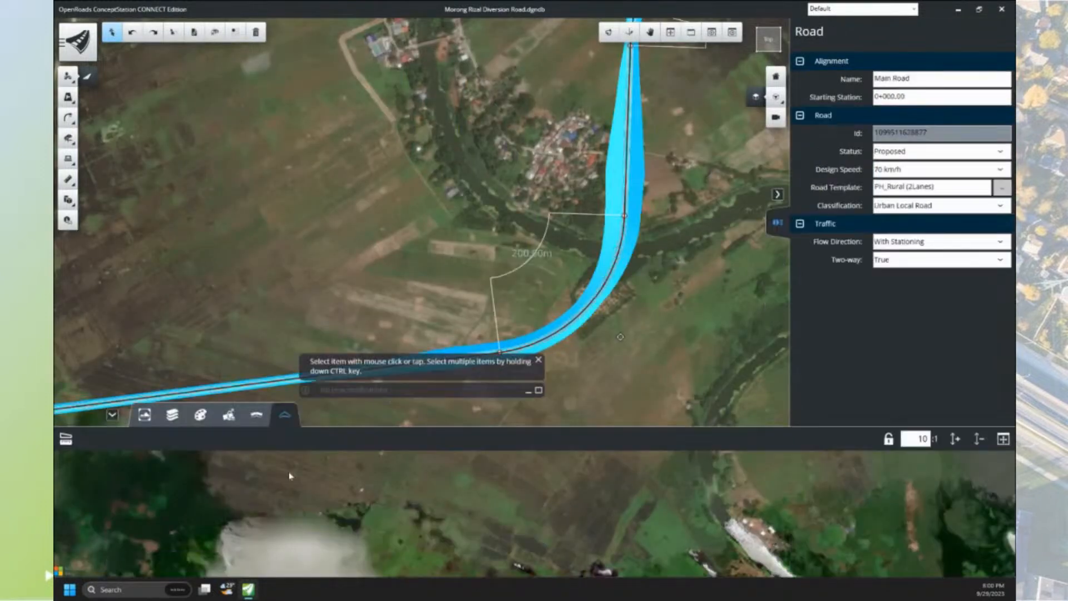
{"action": "left_click", "coordinate": [256, 414]}
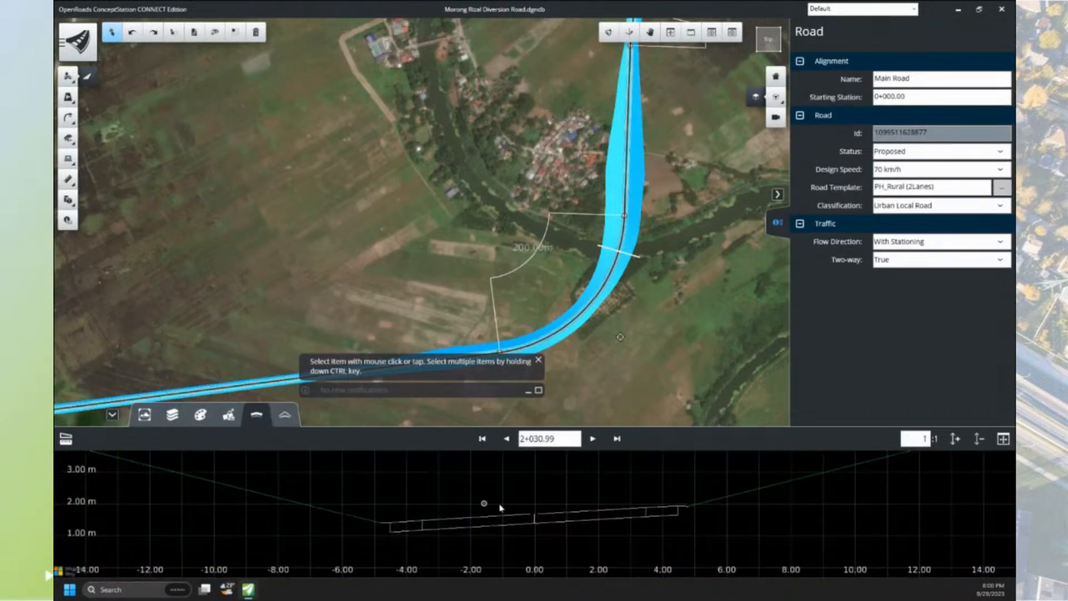
{"action": "scroll", "coordinate": [503, 505], "scroll_direction": "down", "scroll_amount": 2}
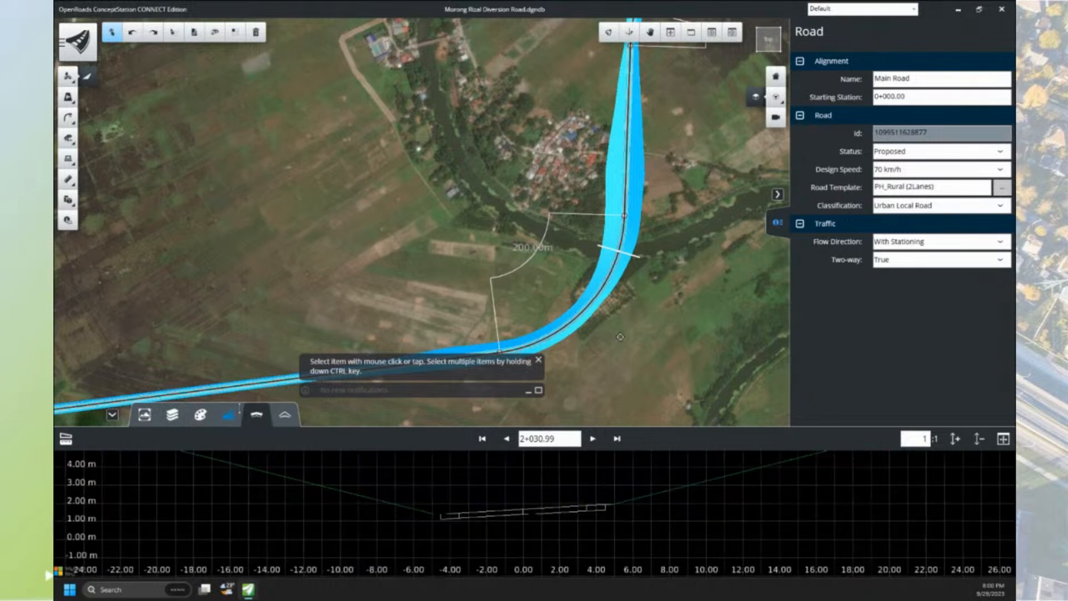
{"action": "scroll", "coordinate": [560, 500], "scroll_direction": "down", "scroll_amount": 1}
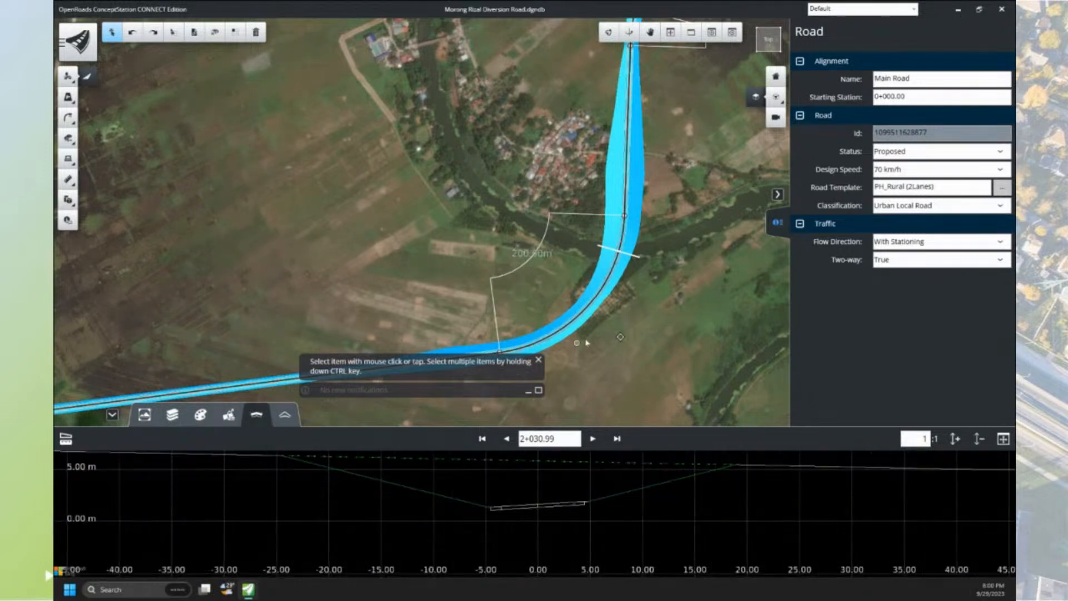
{"action": "middle_click_drag", "start_coordinate": [615, 307], "coordinate": [639, 277]}
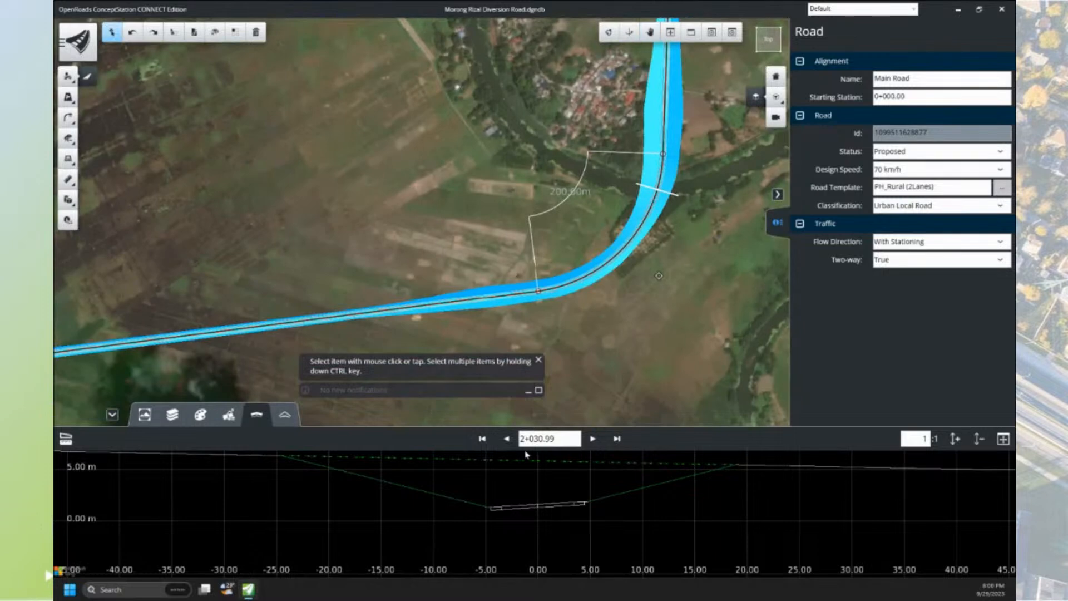
- Step the cross section back along the curve to station 1+960.99 and examine the roadway's slope and cut sides
{"action": "left_click", "coordinate": [507, 440]}
{"action": "left_click", "coordinate": [508, 440]}
{"action": "left_click", "coordinate": [507, 439]}
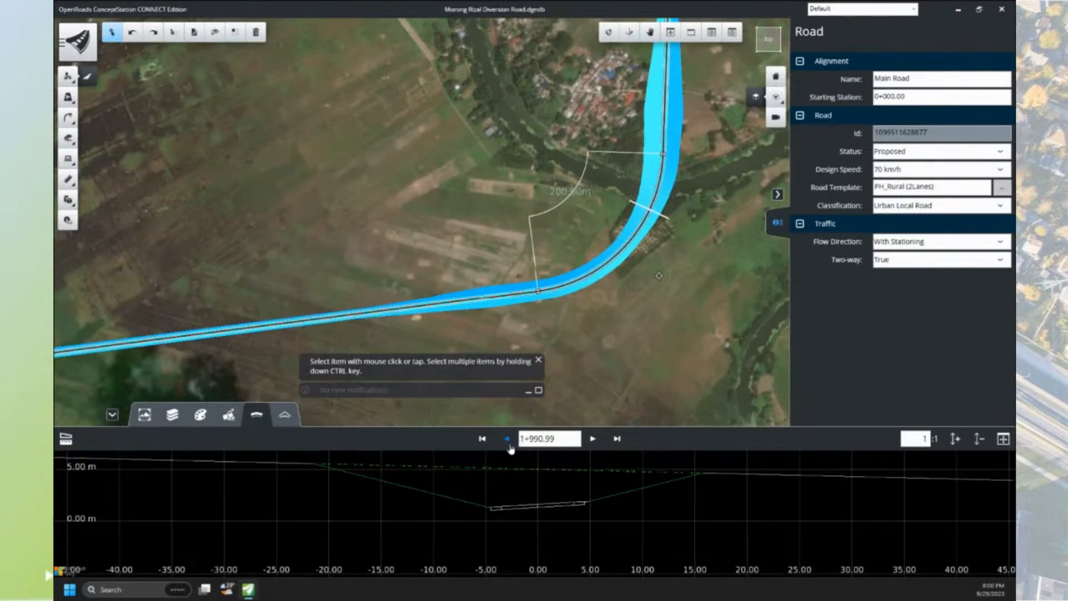
{"action": "left_click", "coordinate": [508, 439]}
{"action": "left_click", "coordinate": [508, 440]}
{"action": "left_click", "coordinate": [507, 440]}
{"action": "left_click", "coordinate": [507, 439]}
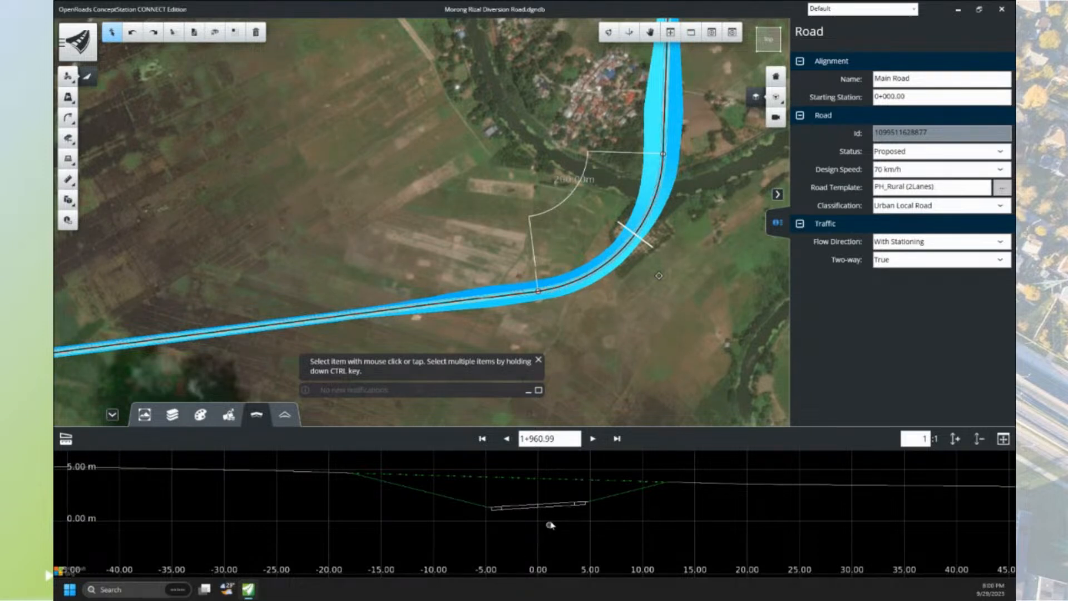
{"action": "scroll", "coordinate": [550, 525], "scroll_direction": "up", "scroll_amount": 3}
{"action": "left_click_drag", "start_coordinate": [558, 491], "coordinate": [555, 490]}
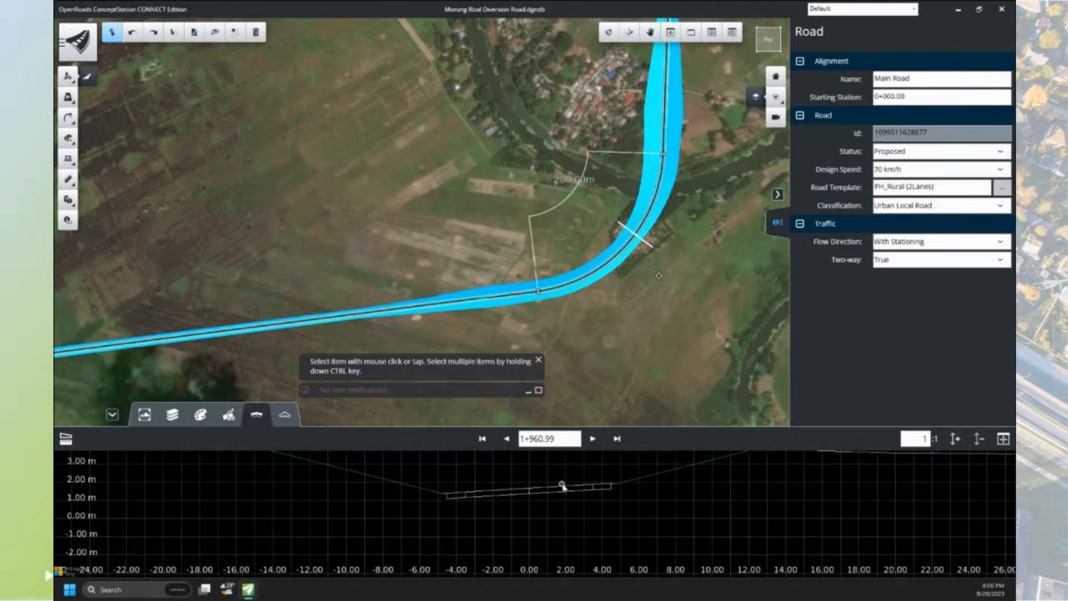
- Step the cross section forward past the river curve to station 2+240.99, examine the roadway and cut sides, and close the cross-section view
{"action": "scroll", "coordinate": [561, 489], "scroll_direction": "up", "scroll_amount": 3}
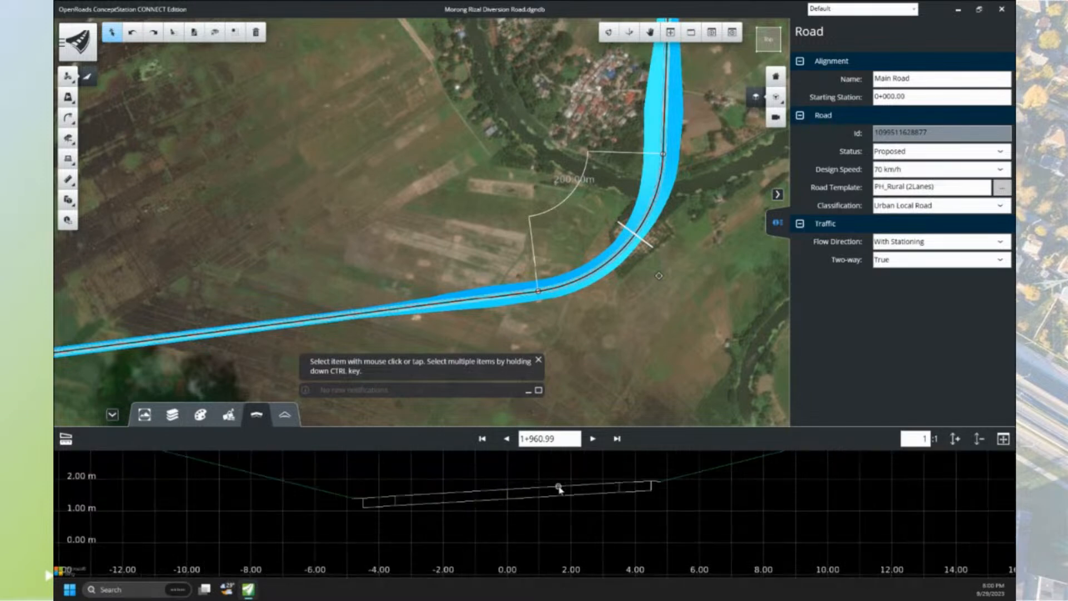
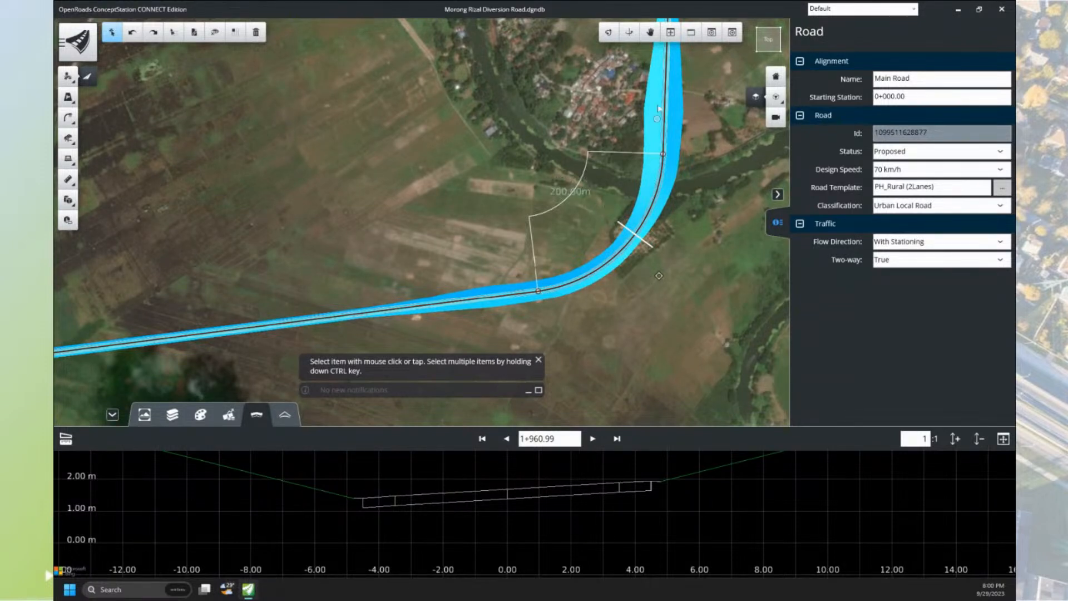
{"action": "scroll", "coordinate": [637, 209], "scroll_direction": "down", "scroll_amount": 3}
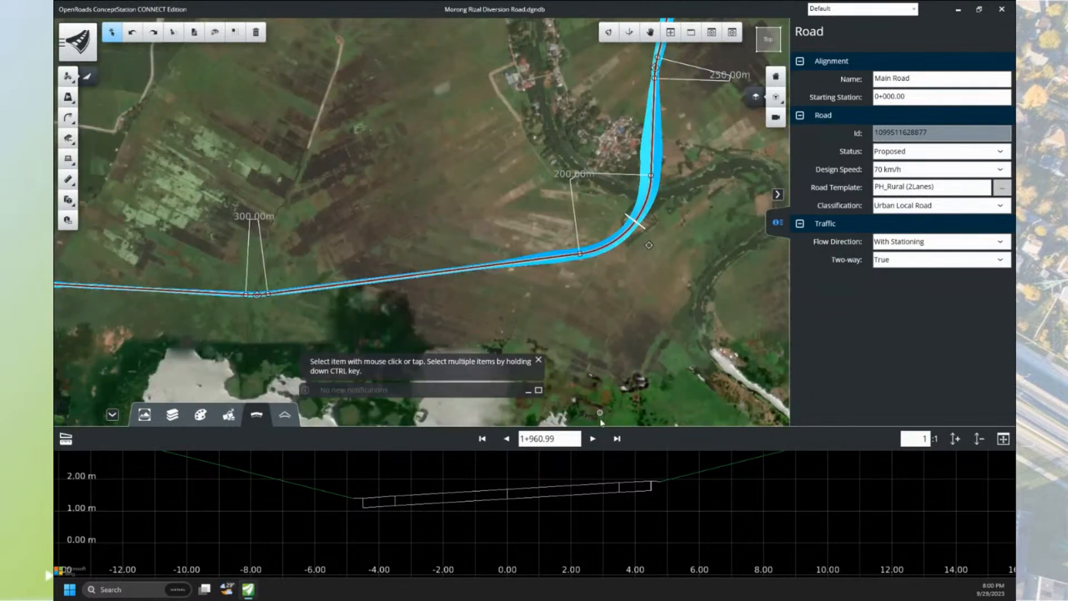
{"action": "left_click", "coordinate": [593, 439]}
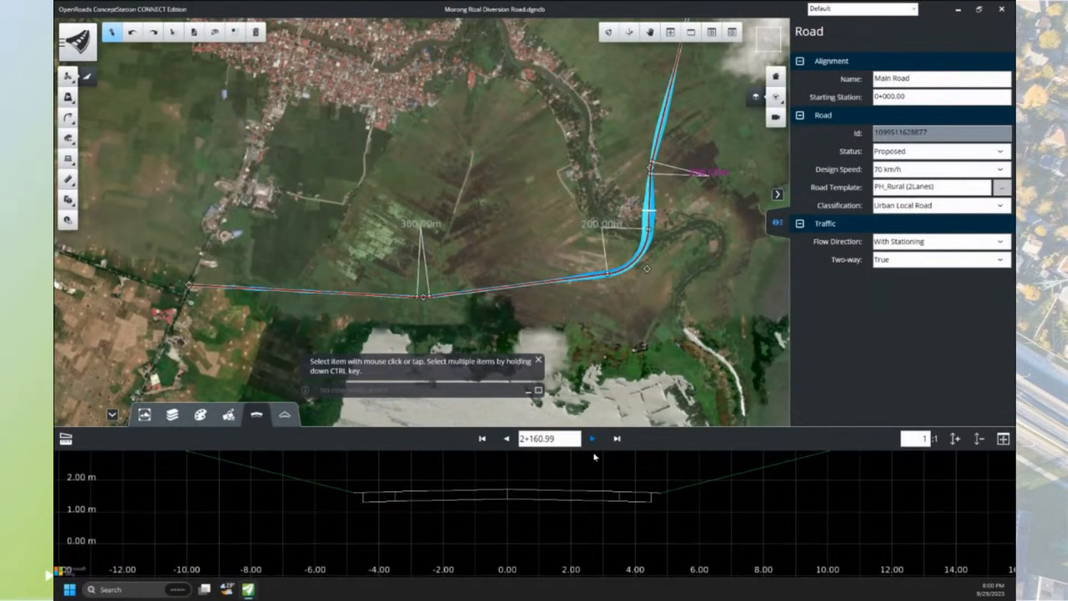
{"action": "scroll", "coordinate": [548, 515], "scroll_direction": "down", "scroll_amount": 1}
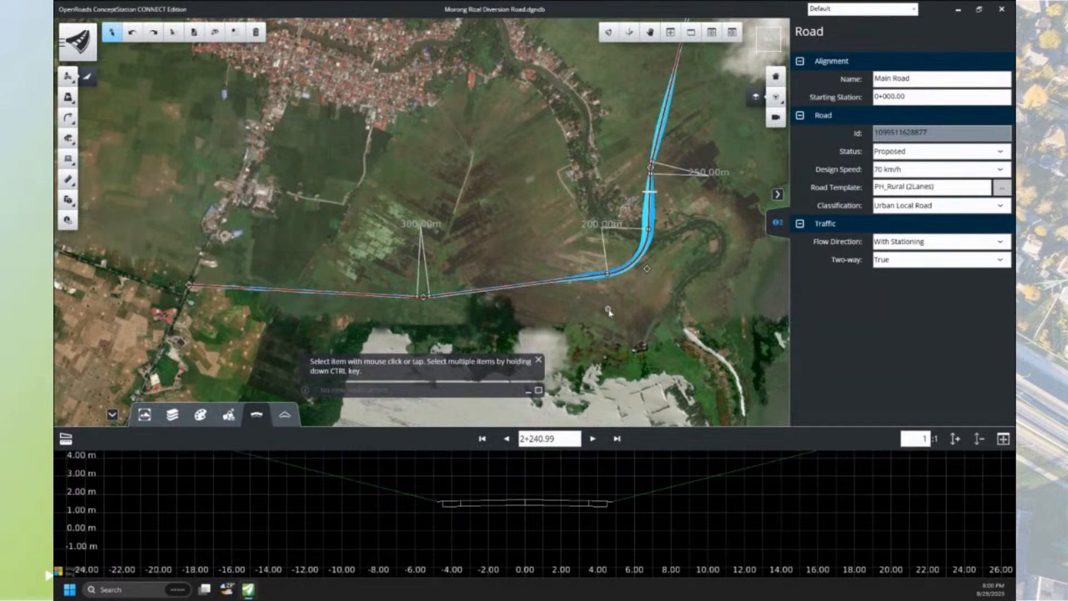
{"action": "scroll", "coordinate": [608, 310], "scroll_direction": "down", "scroll_amount": 1}
{"action": "scroll", "coordinate": [523, 493], "scroll_direction": "down", "scroll_amount": 3}
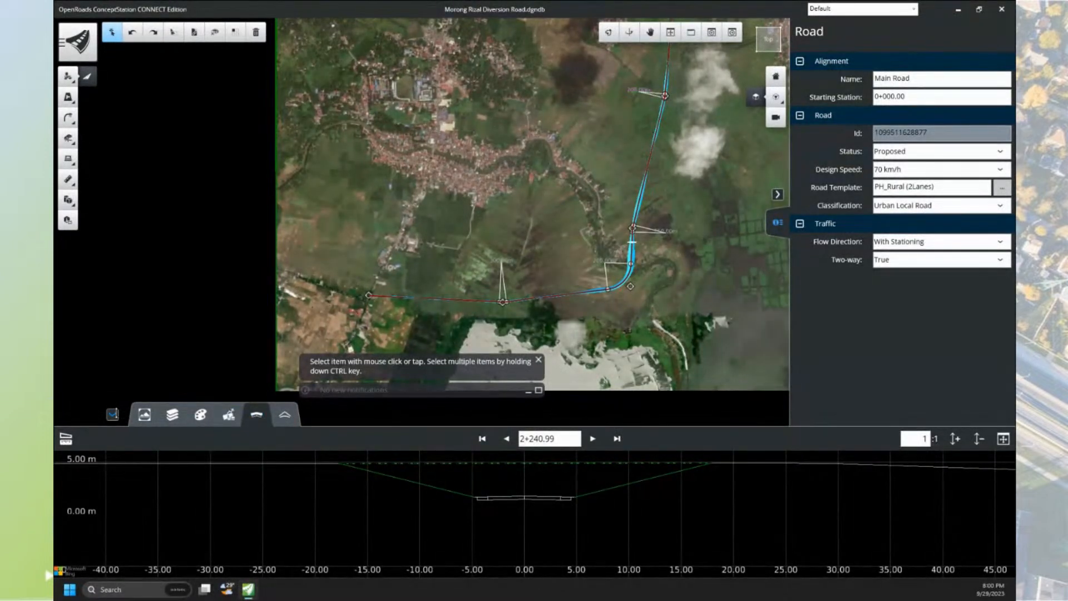
{"action": "left_click", "coordinate": [257, 415]}
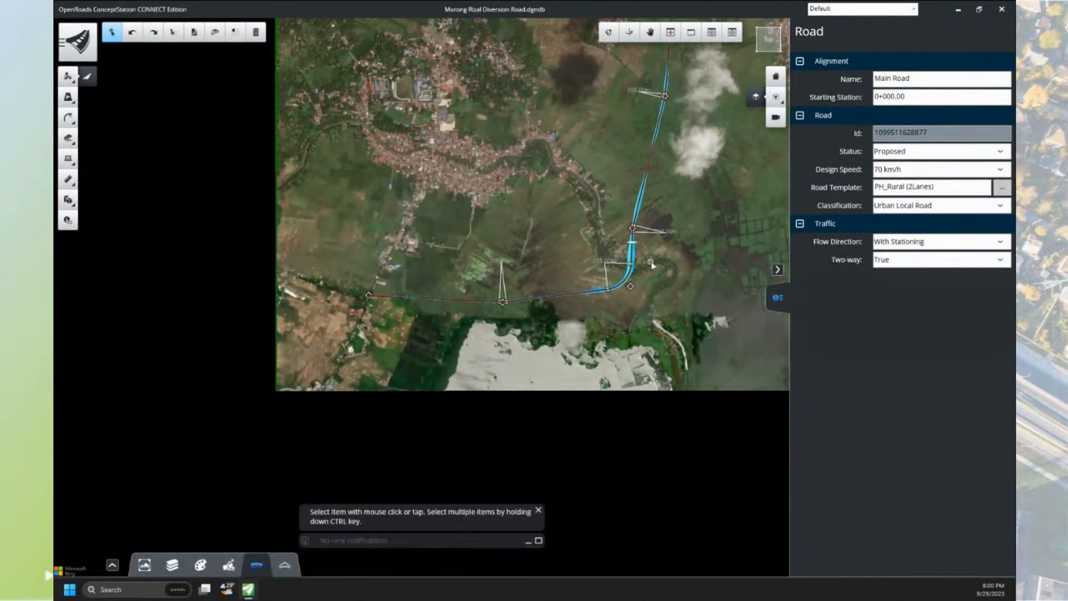
- Deselect the Main Road and orbit around the river curve to examine the cut slopes on both sides in 3D
{"action": "scroll", "coordinate": [651, 266], "scroll_direction": "up", "scroll_amount": 3}
{"action": "scroll", "coordinate": [629, 267], "scroll_direction": "up", "scroll_amount": 5}
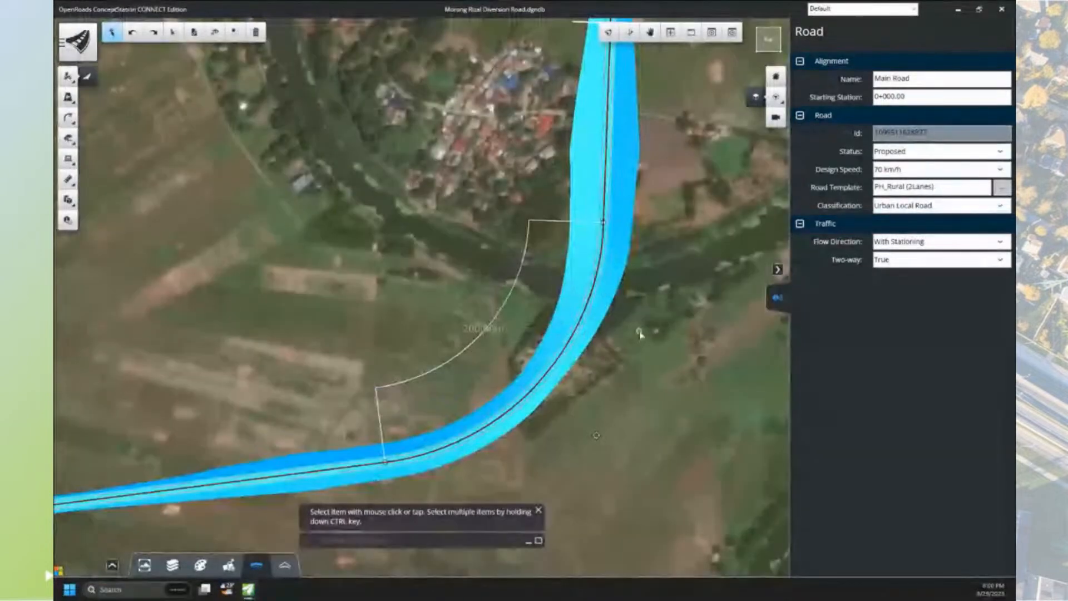
{"action": "left_click", "coordinate": [639, 333]}
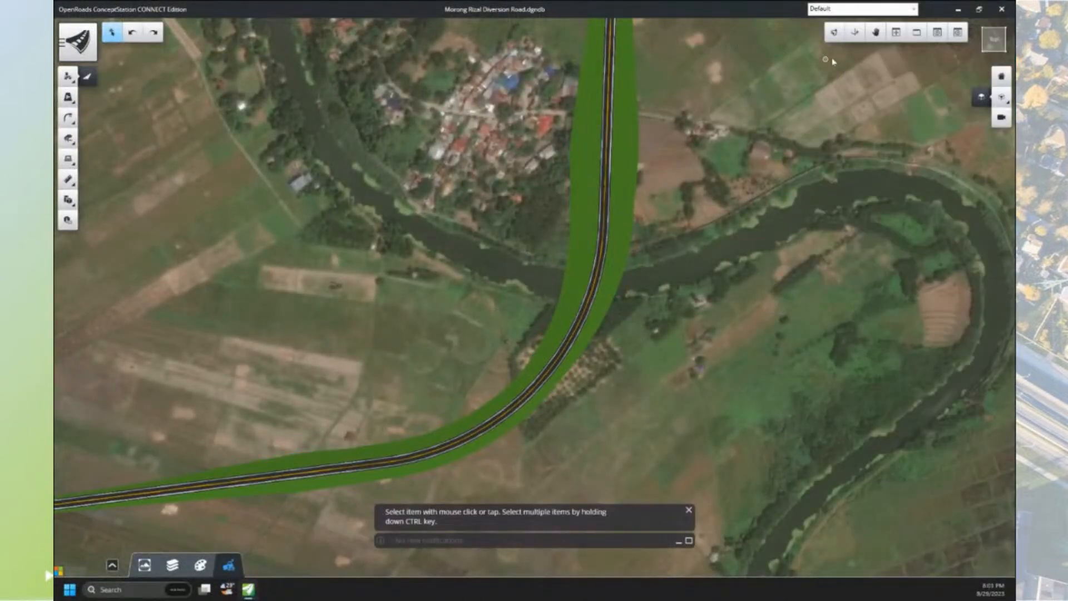
{"action": "left_click", "coordinate": [837, 37]}
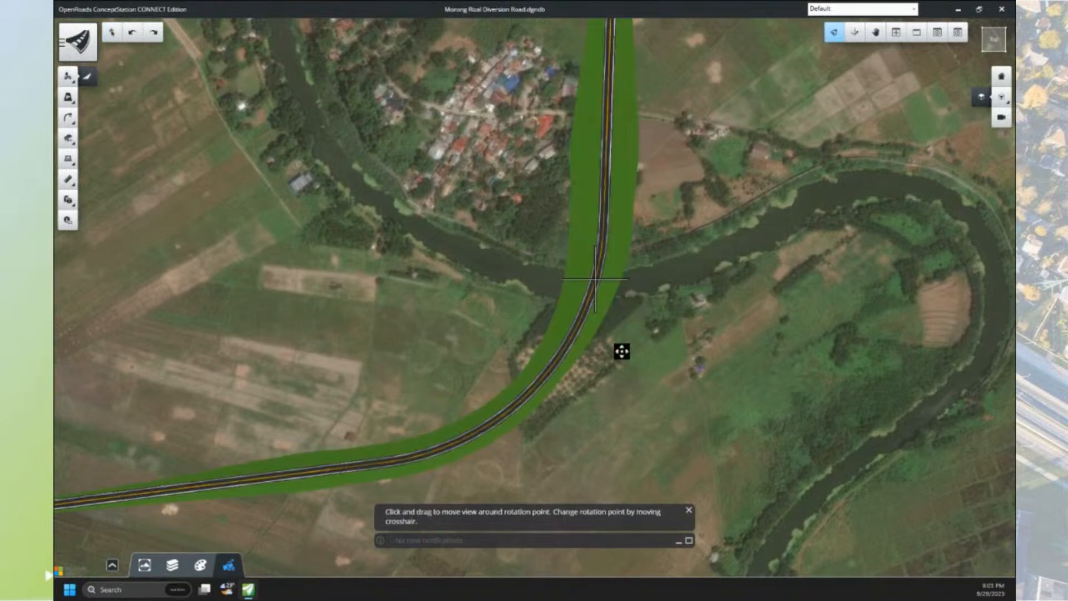
{"action": "left_click_drag", "start_coordinate": [666, 395], "coordinate": [776, 176]}
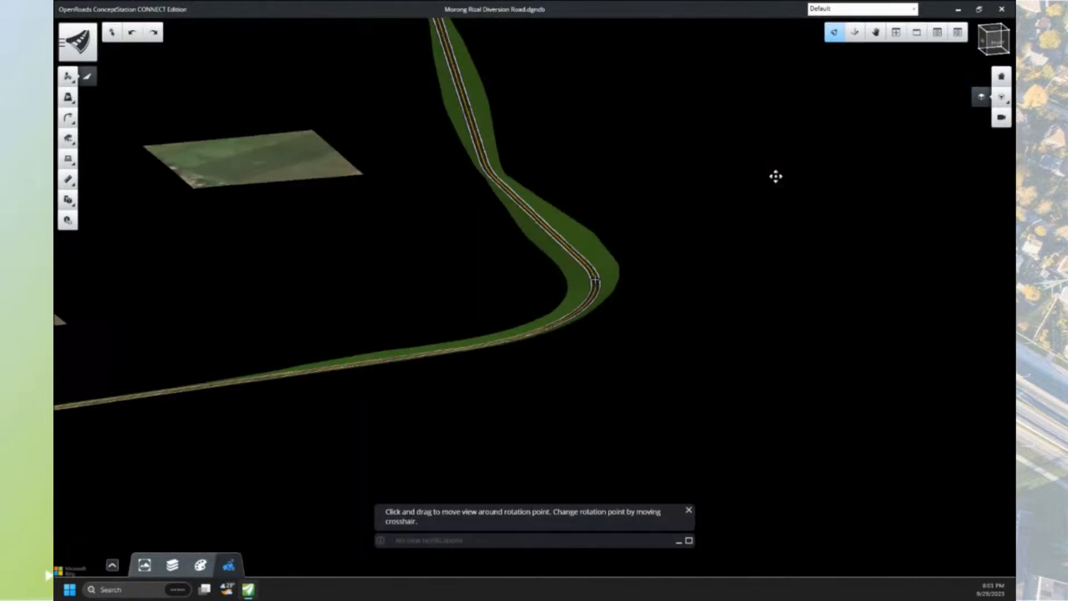
{"action": "scroll", "coordinate": [595, 282], "scroll_direction": "up", "scroll_amount": 5}
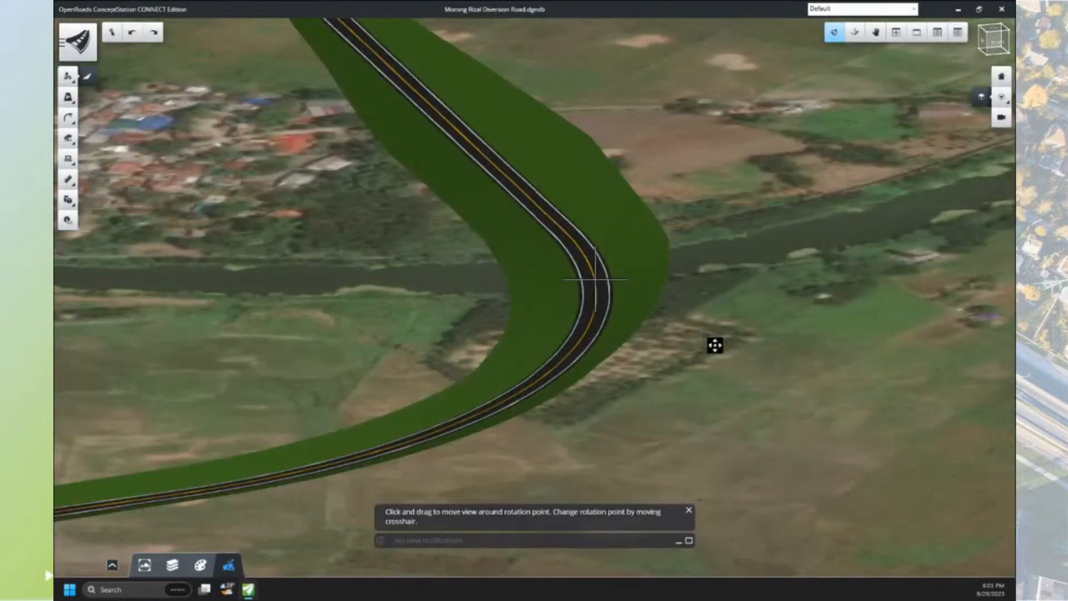
{"action": "left_click_drag", "start_coordinate": [723, 377], "coordinate": [638, 357]}
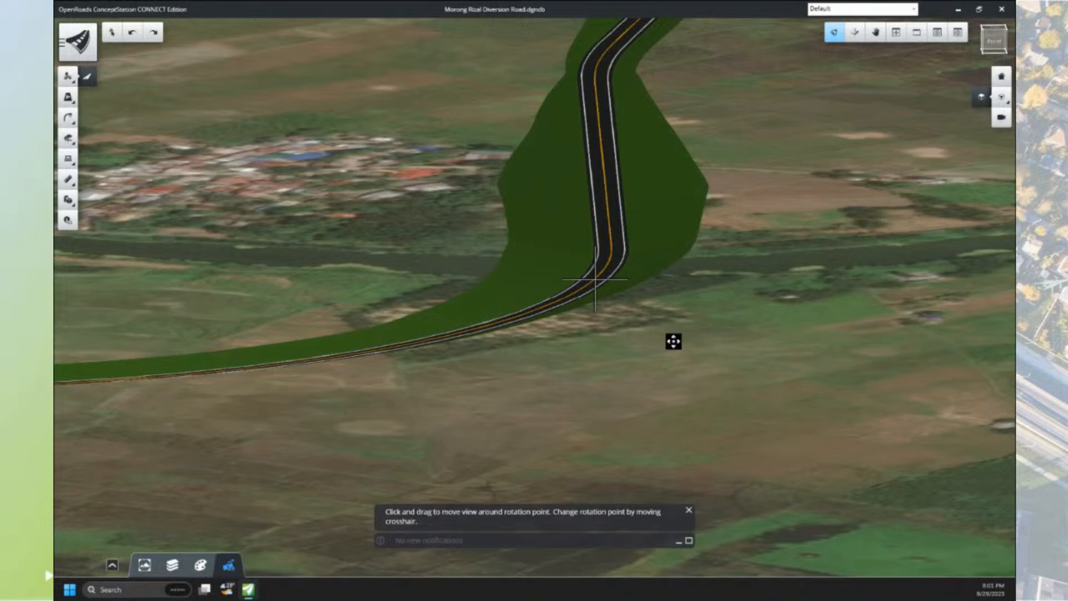
{"action": "key", "text": "Escape"}
- Reselect the Main Road, return to the top view at the river curve and open the road's full profile
{"action": "left_click", "coordinate": [593, 228]}
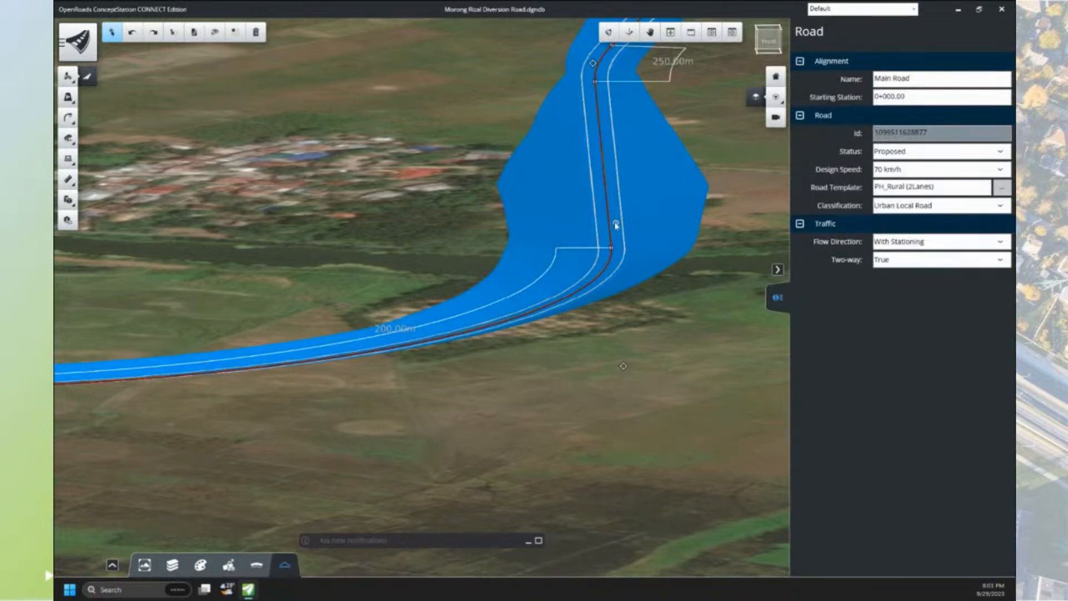
{"action": "scroll", "coordinate": [563, 290], "scroll_direction": "down", "scroll_amount": 1}
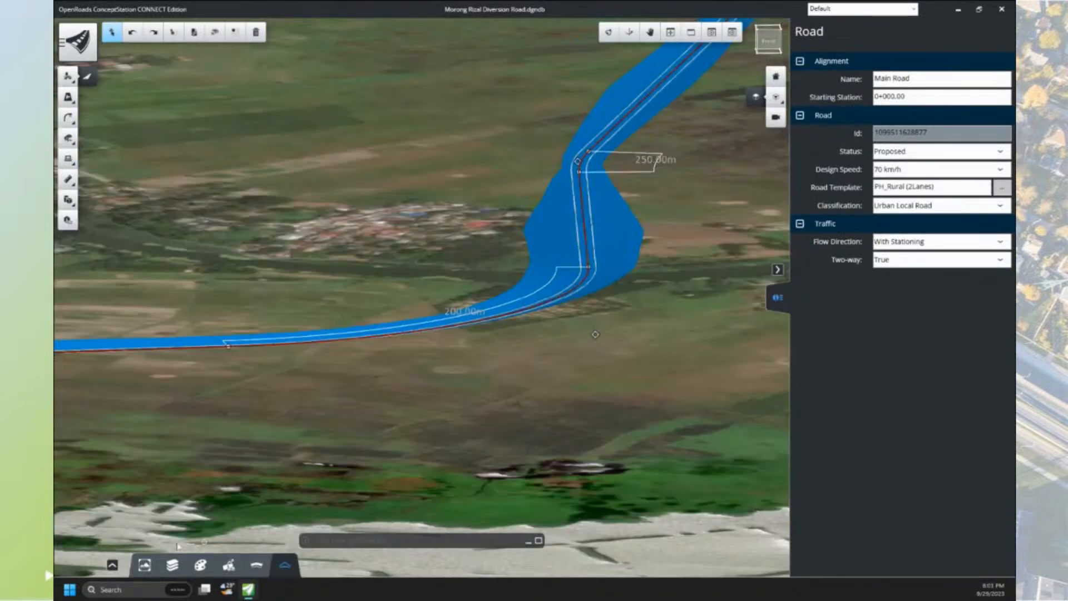
{"action": "left_click", "coordinate": [754, 100]}
{"action": "scroll", "coordinate": [582, 195], "scroll_direction": "down", "scroll_amount": 1}
{"action": "middle_click_drag", "start_coordinate": [603, 158], "coordinate": [528, 294]}
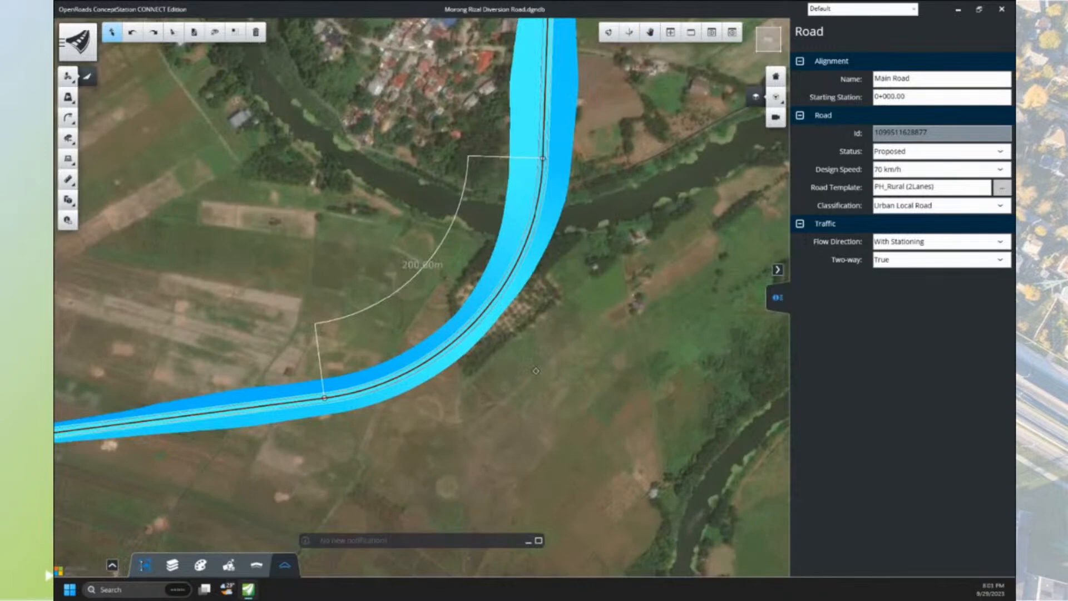
{"action": "left_click", "coordinate": [112, 566]}
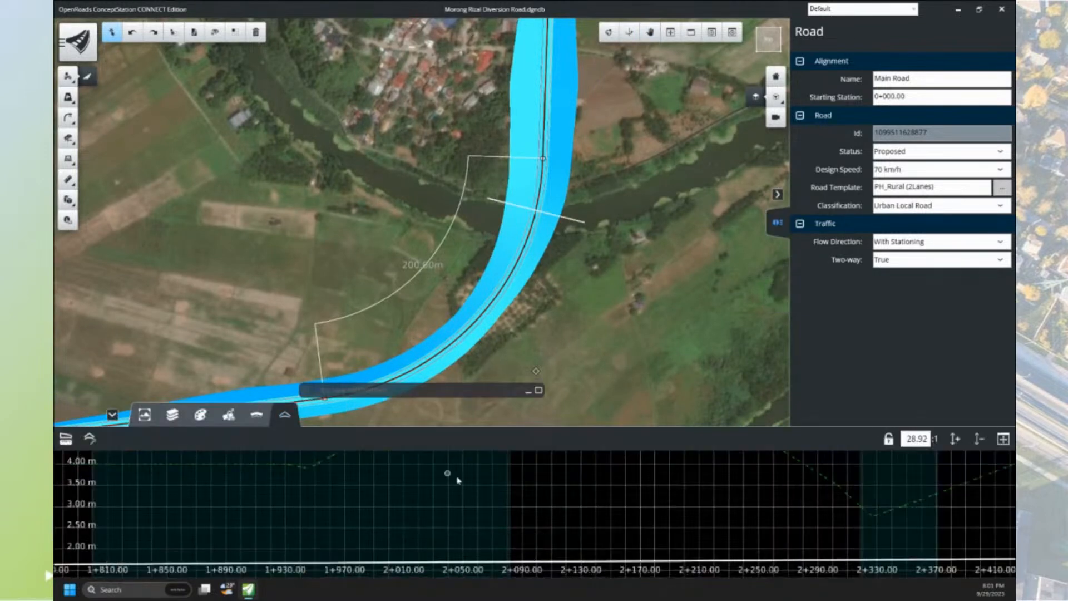
{"action": "scroll", "coordinate": [490, 488], "scroll_direction": "down", "scroll_amount": 3}
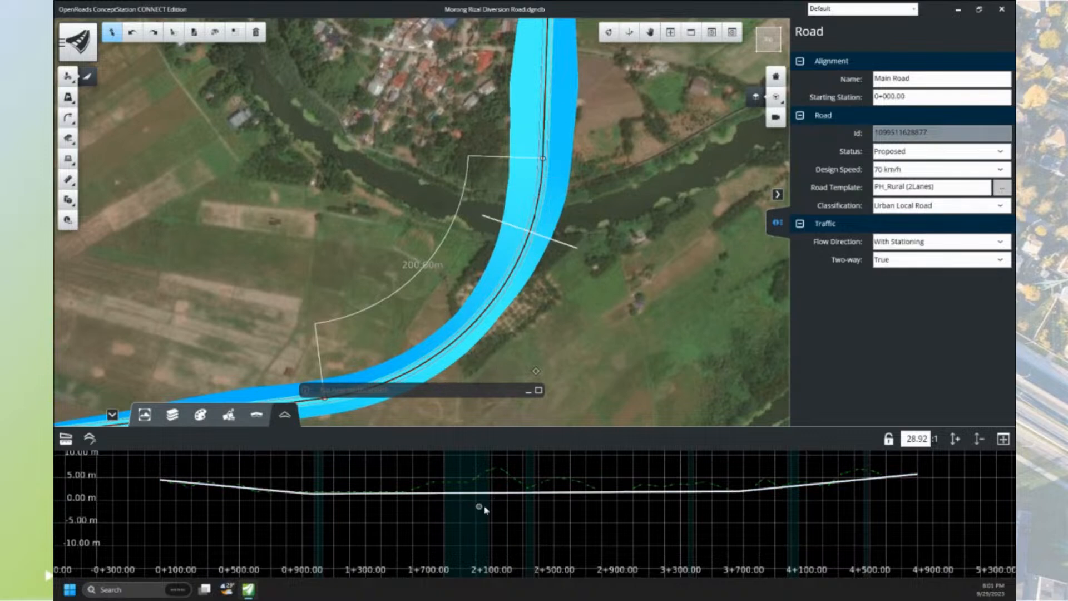
- Raise the profile's long middle tangent to about 9 m elevation and lower its first PVI to about 4.5 m near station 0+970
{"action": "left_click", "coordinate": [502, 493]}
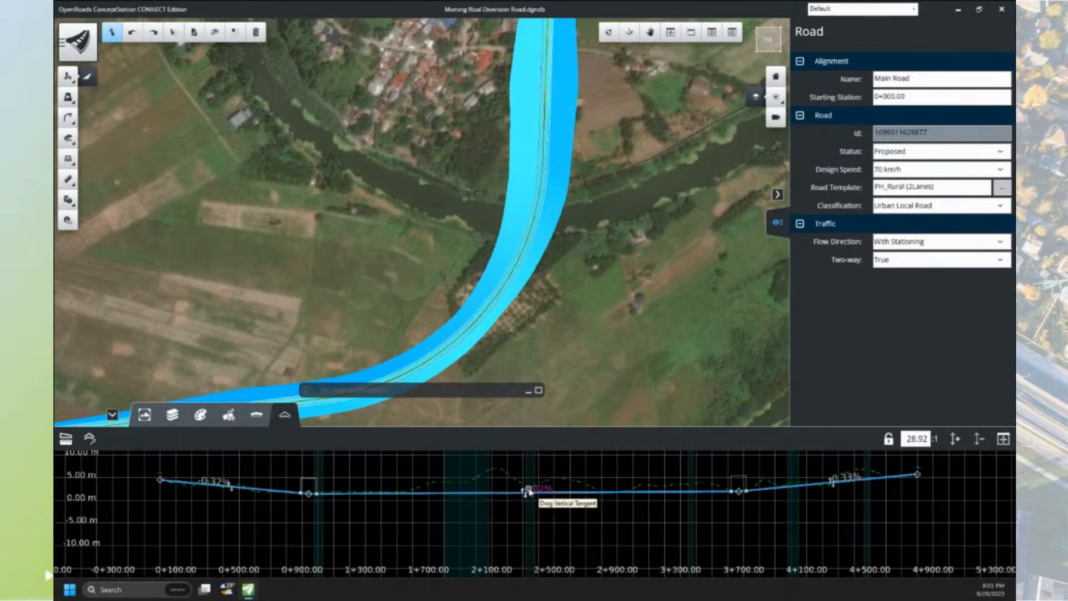
{"action": "left_click", "coordinate": [523, 493]}
{"action": "middle_click_drag", "start_coordinate": [524, 471], "coordinate": [525, 492]}
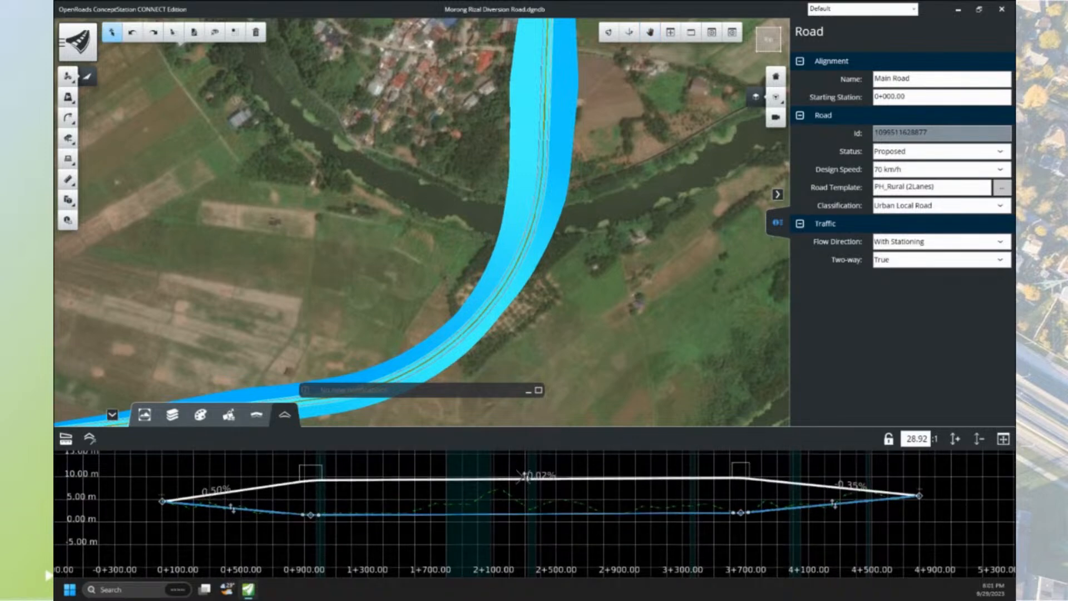
{"action": "left_click", "coordinate": [504, 488]}
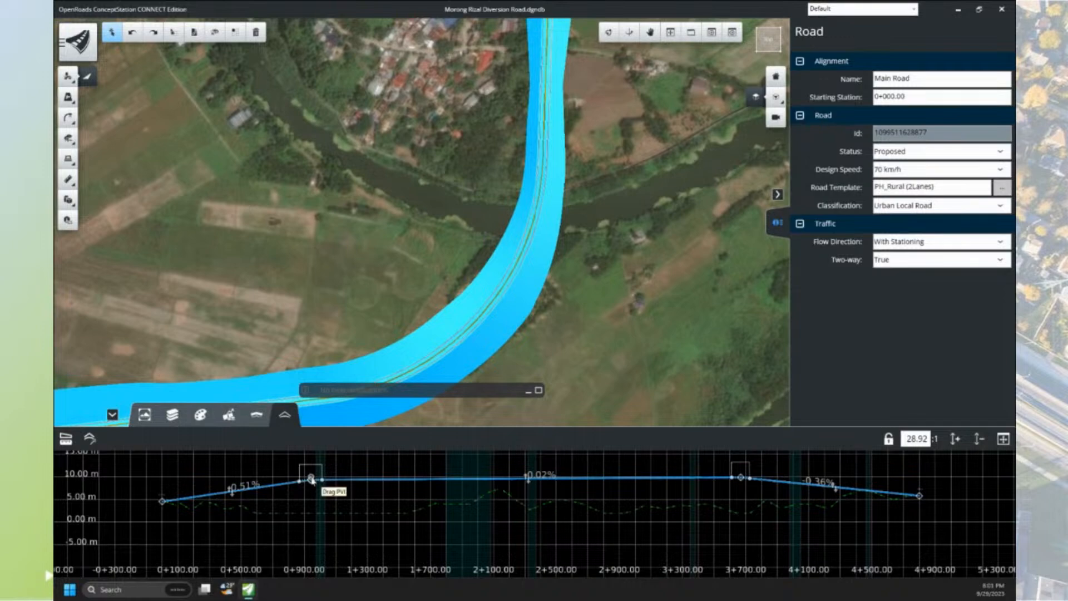
{"action": "left_click_drag", "start_coordinate": [311, 480], "coordinate": [314, 500]}
{"action": "middle_click_drag", "start_coordinate": [531, 303], "coordinate": [574, 228]}
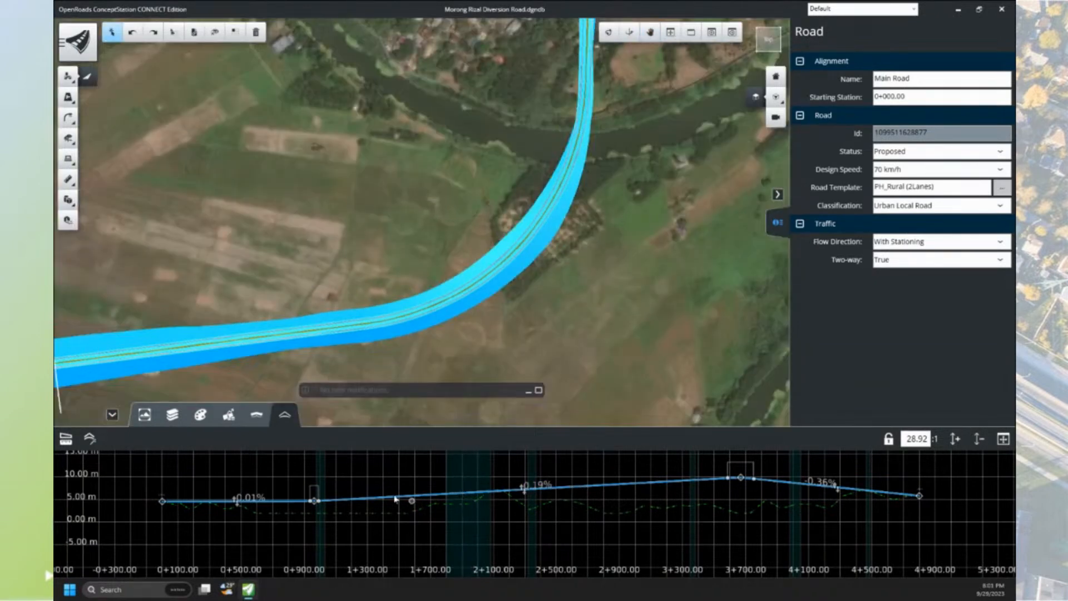
- Insert a PVI near station 1+630, raise it to about 9 m, and shift the preceding PVI back to about station 0+860
{"action": "right_click", "coordinate": [419, 494]}
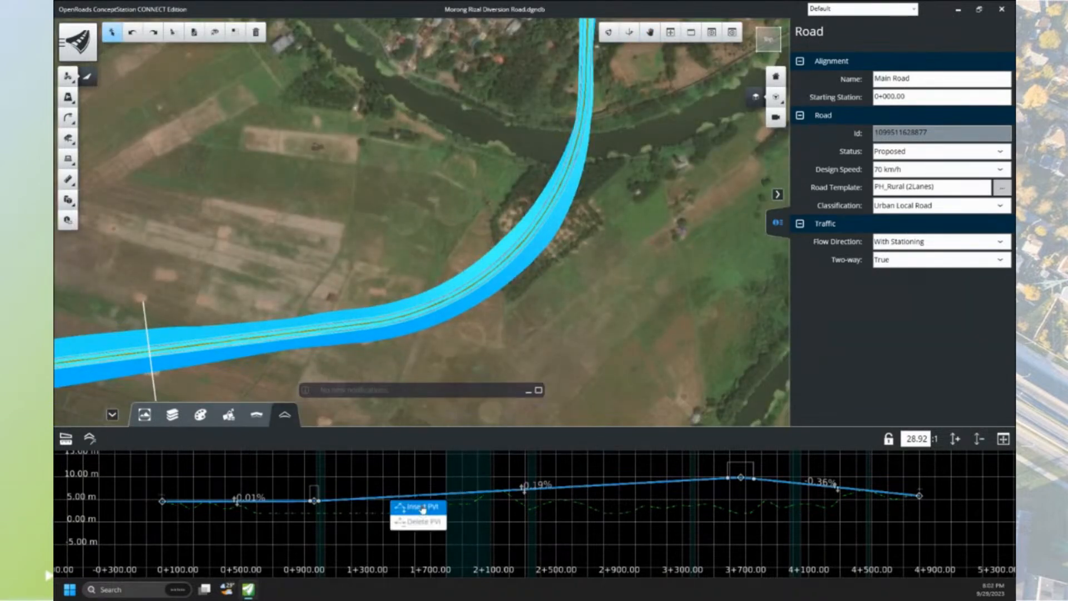
{"action": "left_click", "coordinate": [422, 507]}
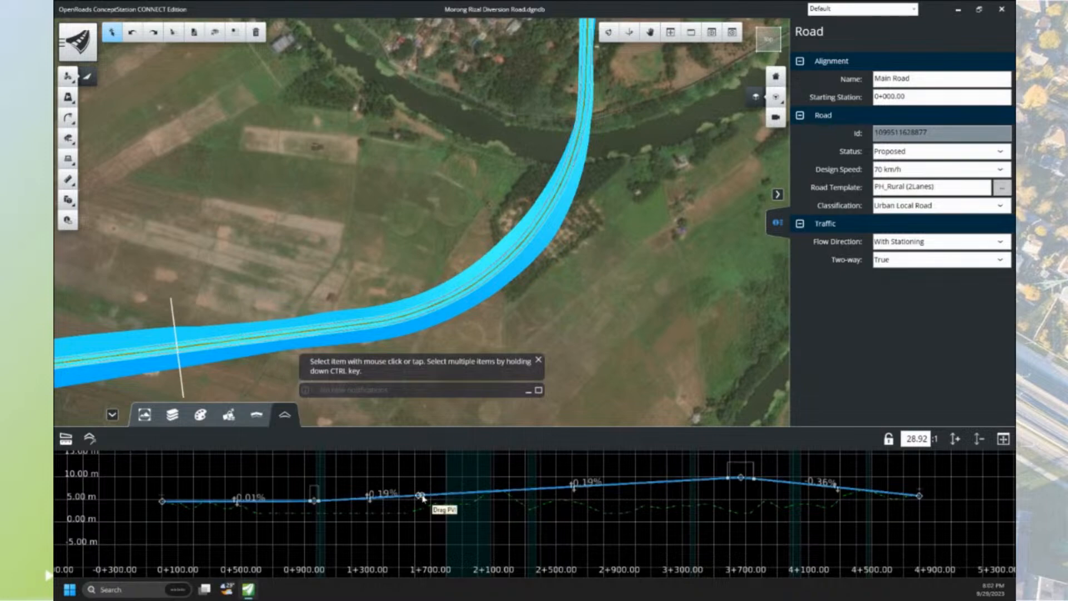
{"action": "left_click_drag", "start_coordinate": [421, 495], "coordinate": [420, 478]}
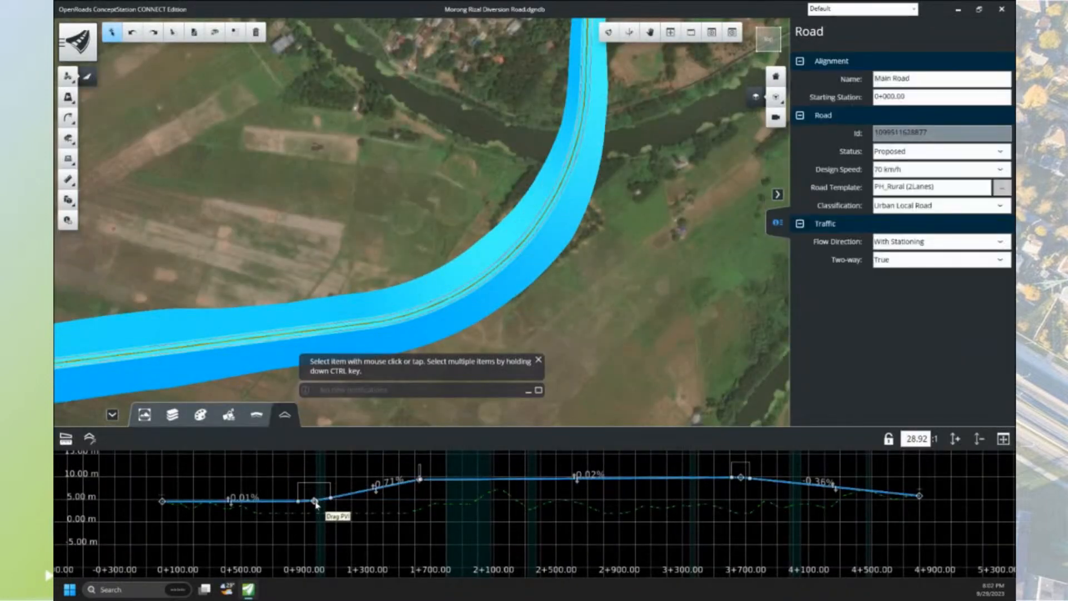
{"action": "left_click_drag", "start_coordinate": [316, 502], "coordinate": [298, 503]}
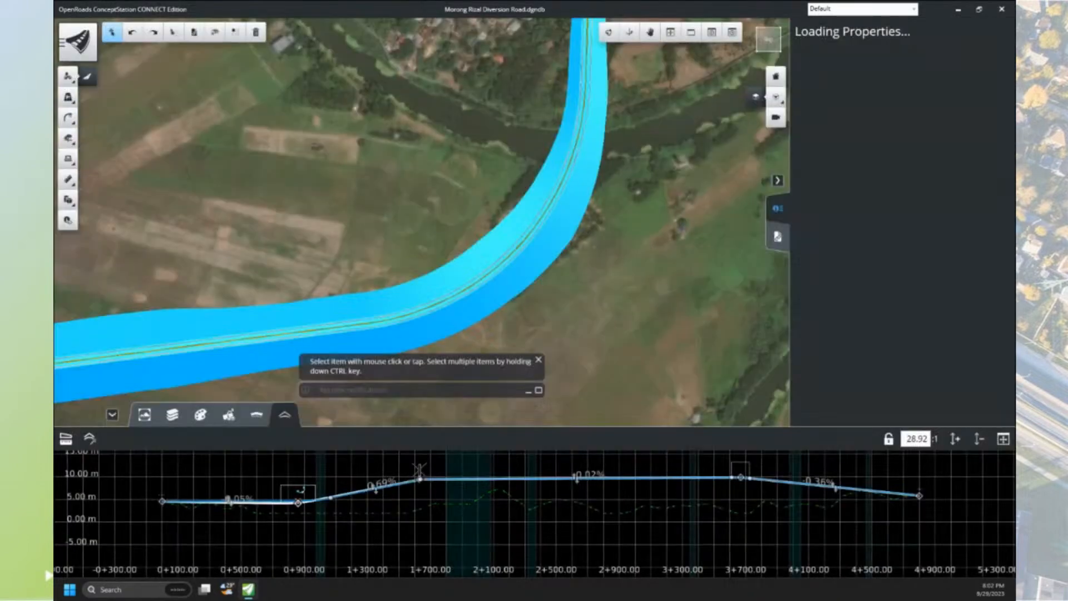
- Stretch the vertical curve at the PVI near station 1+630 to about 82 m long
{"action": "scroll", "coordinate": [418, 478], "scroll_direction": "up", "scroll_amount": 5}
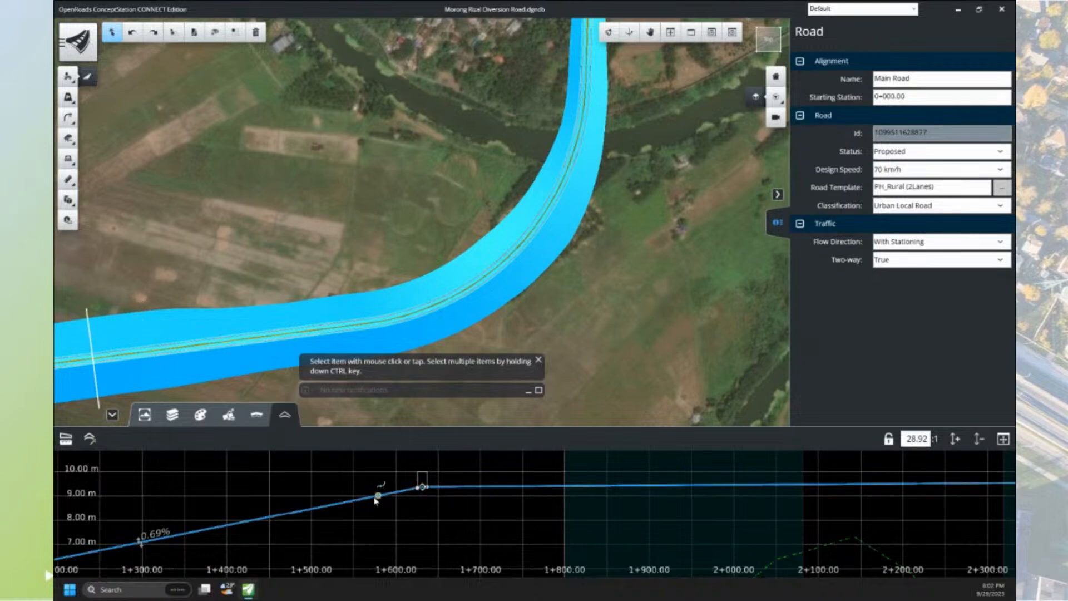
{"action": "scroll", "coordinate": [432, 487], "scroll_direction": "up", "scroll_amount": 3}
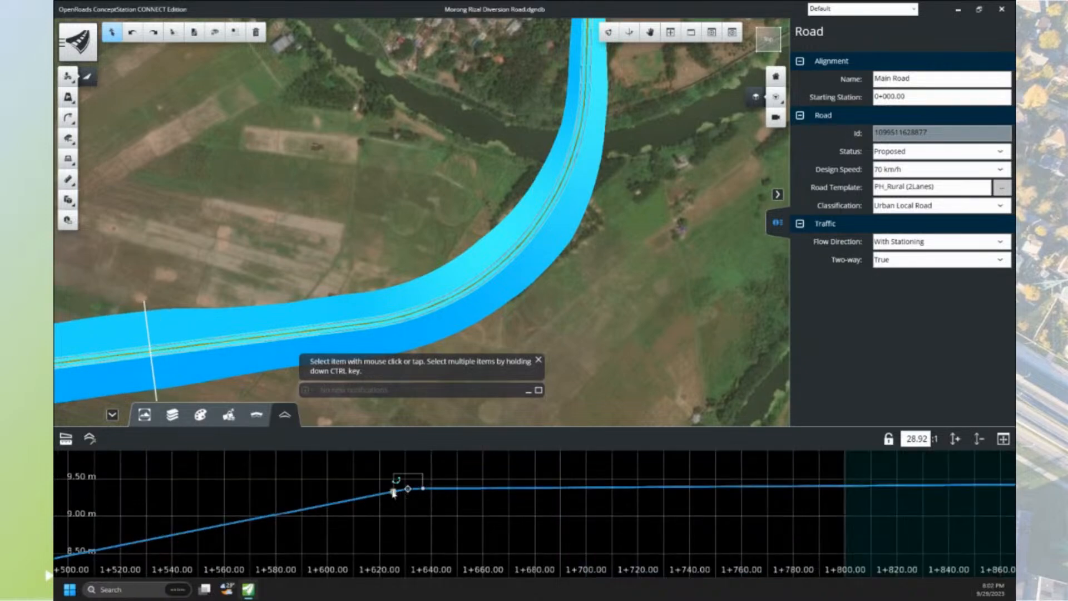
{"action": "left_click_drag", "start_coordinate": [394, 491], "coordinate": [304, 508]}
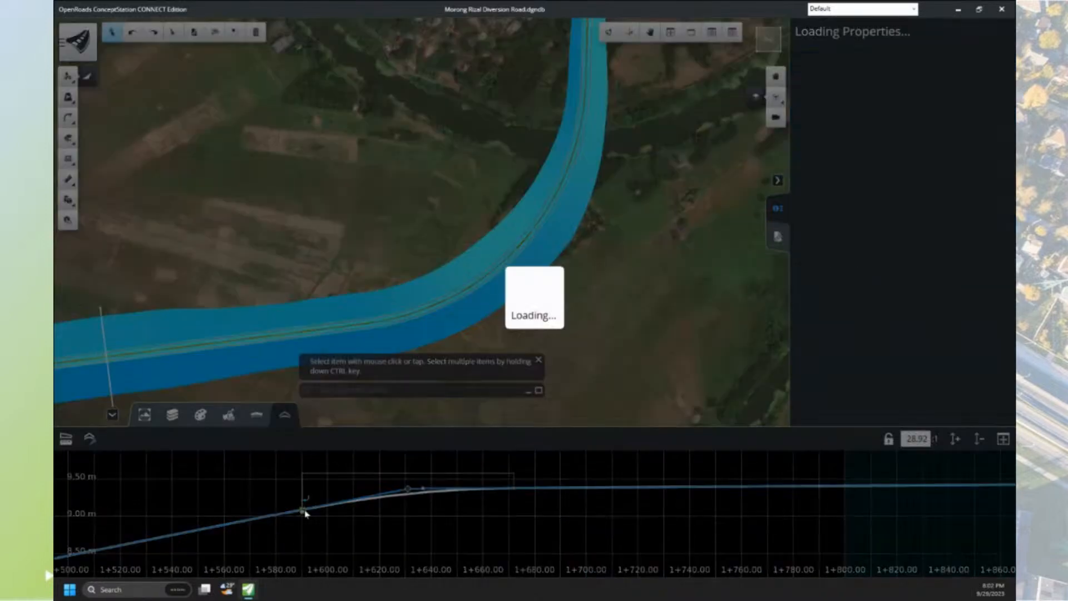
{"action": "scroll", "coordinate": [423, 498], "scroll_direction": "down", "scroll_amount": 5}
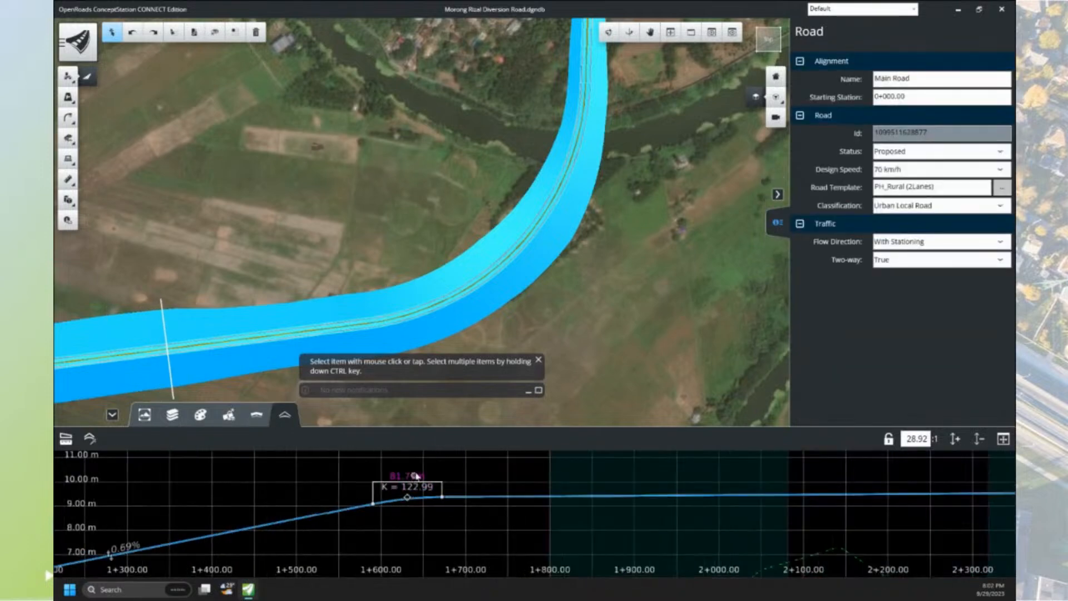
- Lower the PVI near station 1+630 to about 8 m at station 1+660, and the PVI near station 3+670 to about 8 m
{"action": "scroll", "coordinate": [446, 491], "scroll_direction": "down", "scroll_amount": 2}
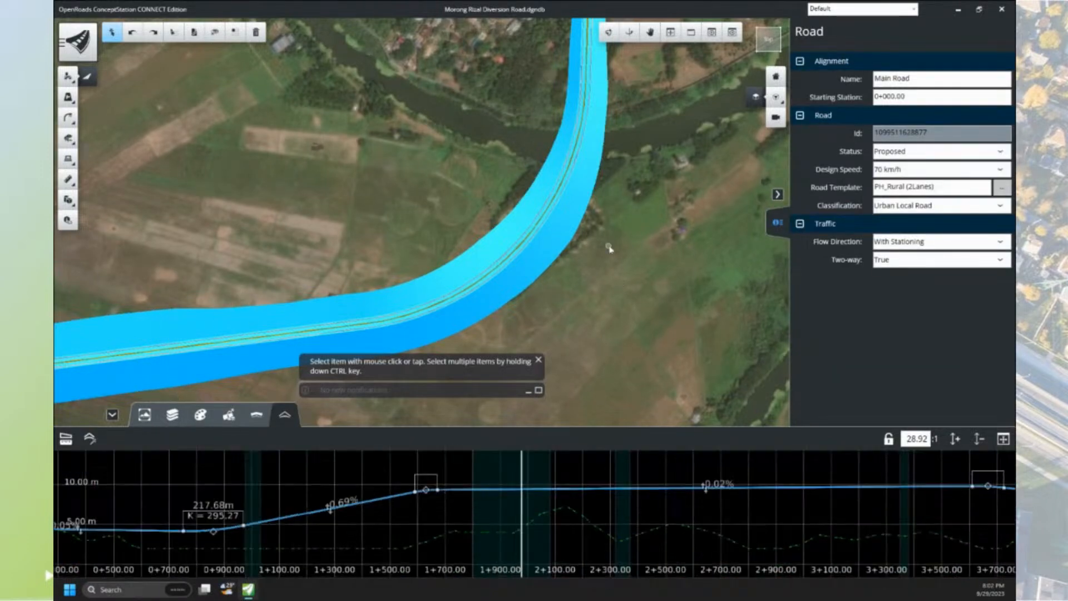
{"action": "scroll", "coordinate": [611, 246], "scroll_direction": "down", "scroll_amount": 2}
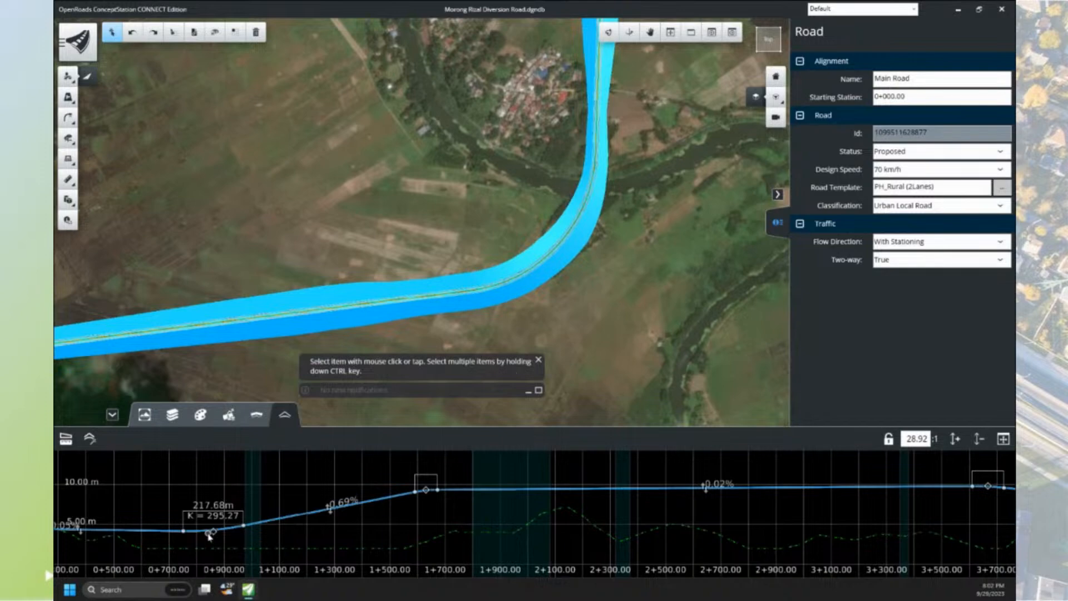
{"action": "left_click_drag", "start_coordinate": [426, 490], "coordinate": [433, 503]}
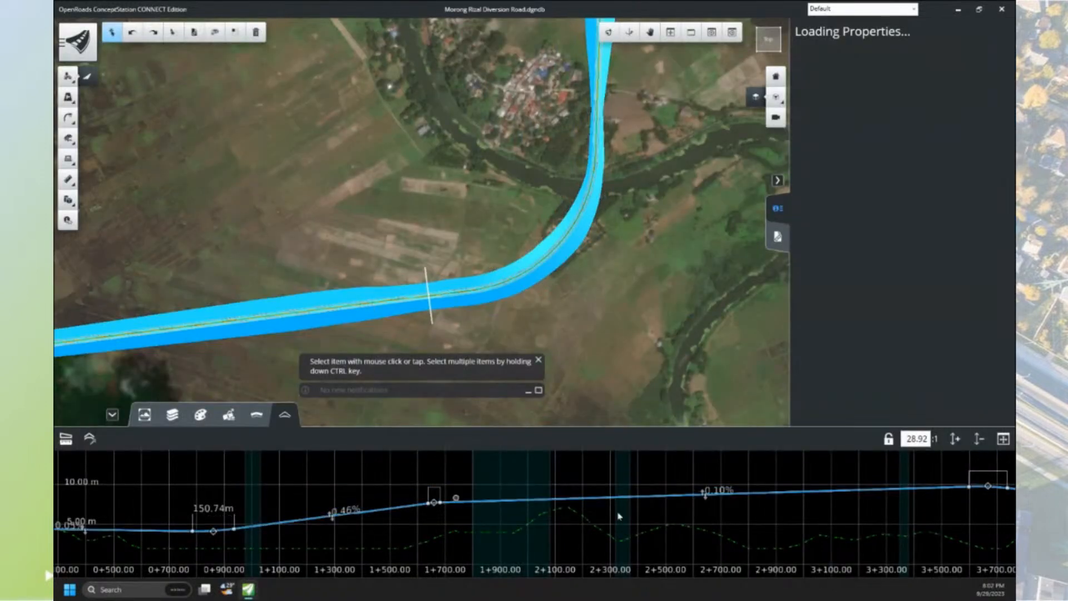
{"action": "middle_click_drag", "start_coordinate": [807, 513], "coordinate": [643, 524]}
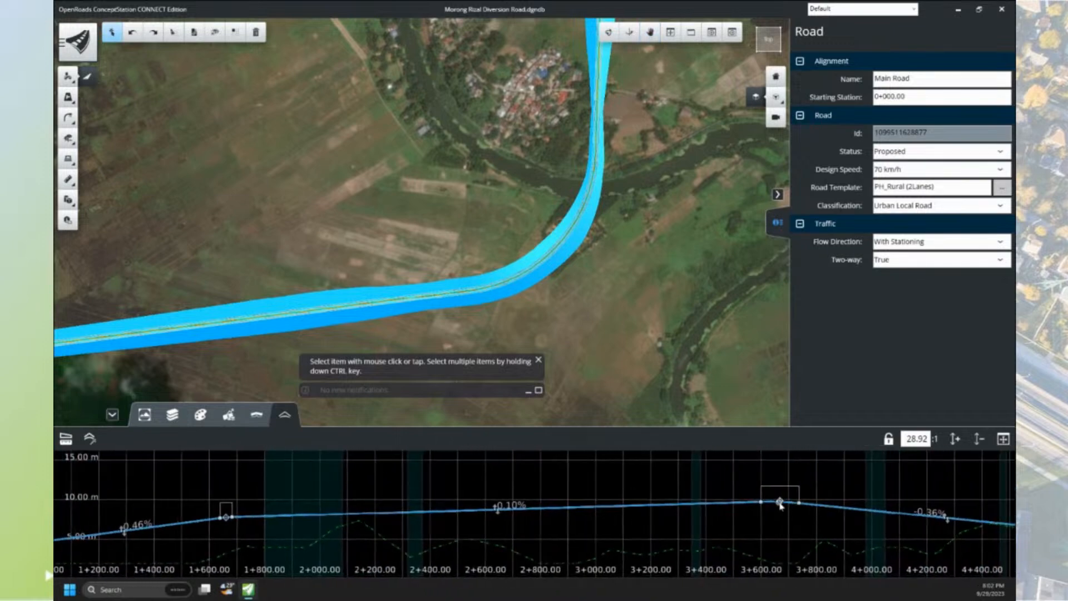
{"action": "left_click_drag", "start_coordinate": [780, 503], "coordinate": [779, 514]}
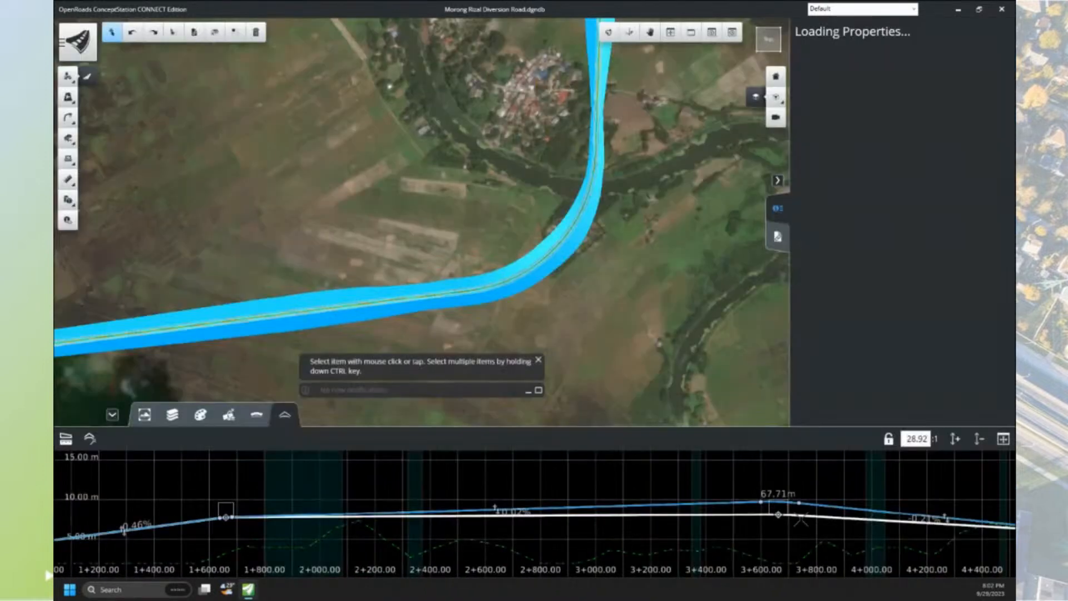
- Raise the profile PVI near station 1+660 to about 9 m elevation and deselect the Main Road
{"action": "scroll", "coordinate": [594, 183], "scroll_direction": "up", "scroll_amount": 1}
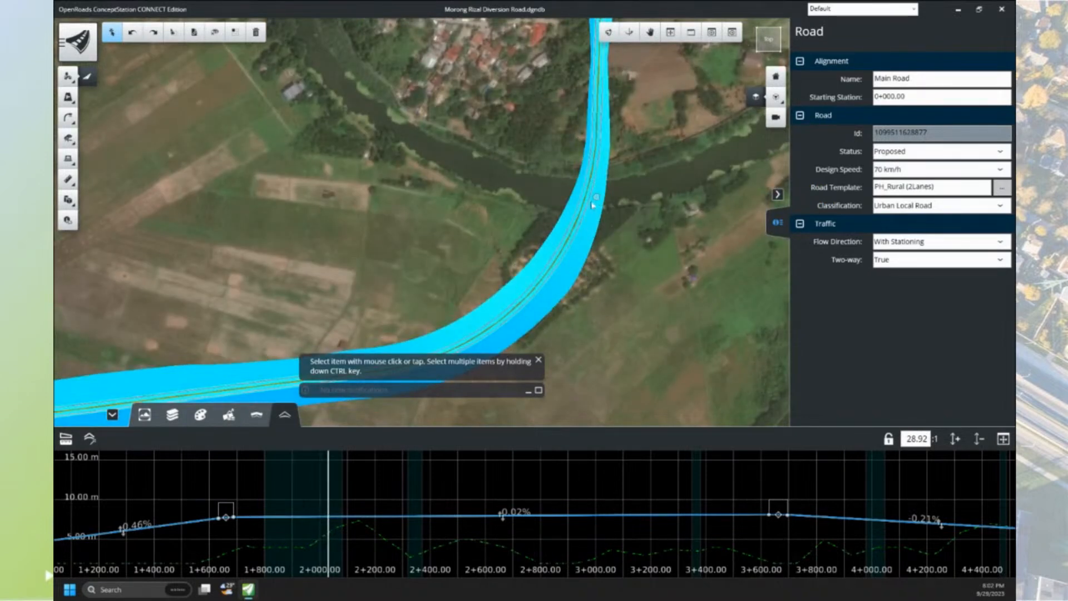
{"action": "middle_click_drag", "start_coordinate": [399, 549], "coordinate": [474, 531]}
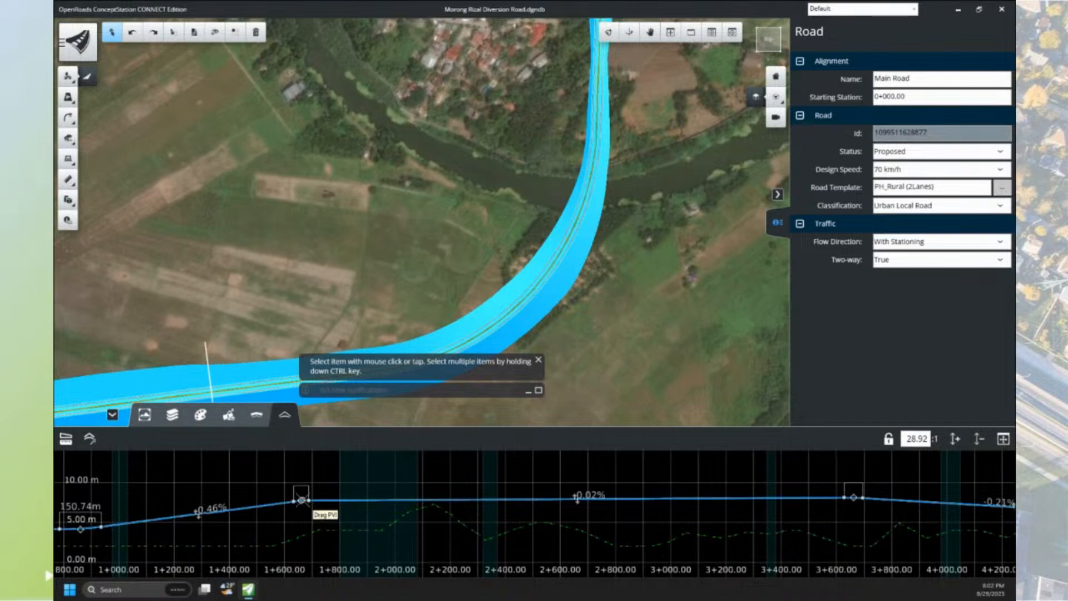
{"action": "left_click_drag", "start_coordinate": [301, 500], "coordinate": [304, 489]}
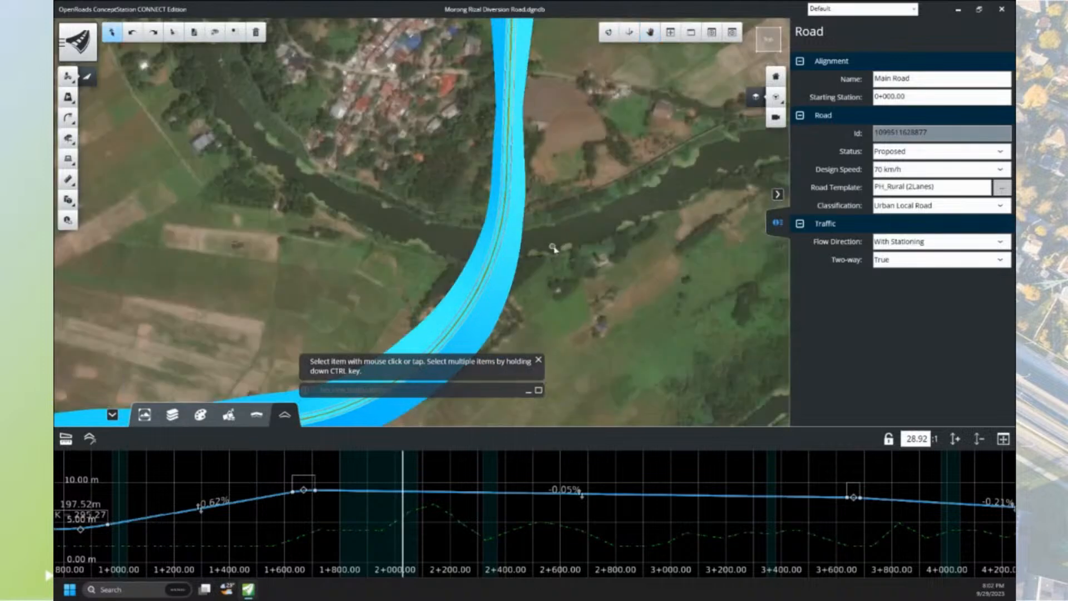
{"action": "left_click", "coordinate": [554, 245]}
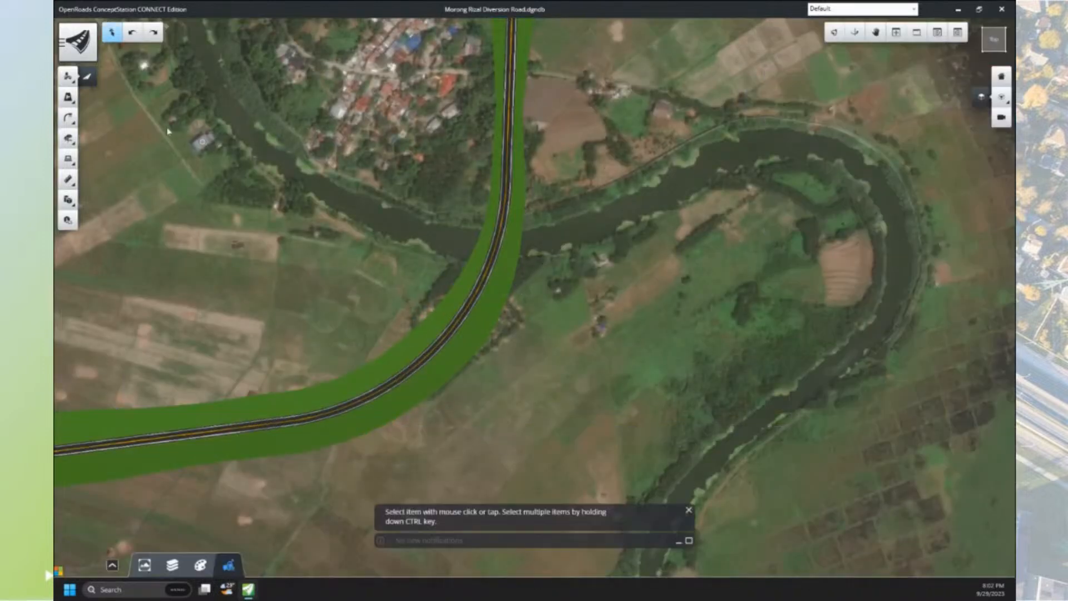
- Start a bridge placement with the Girder superstructure type and the PH_Bridge + Barrier (2 lanes) template from PH_Demo Templates
{"action": "left_click", "coordinate": [67, 136]}
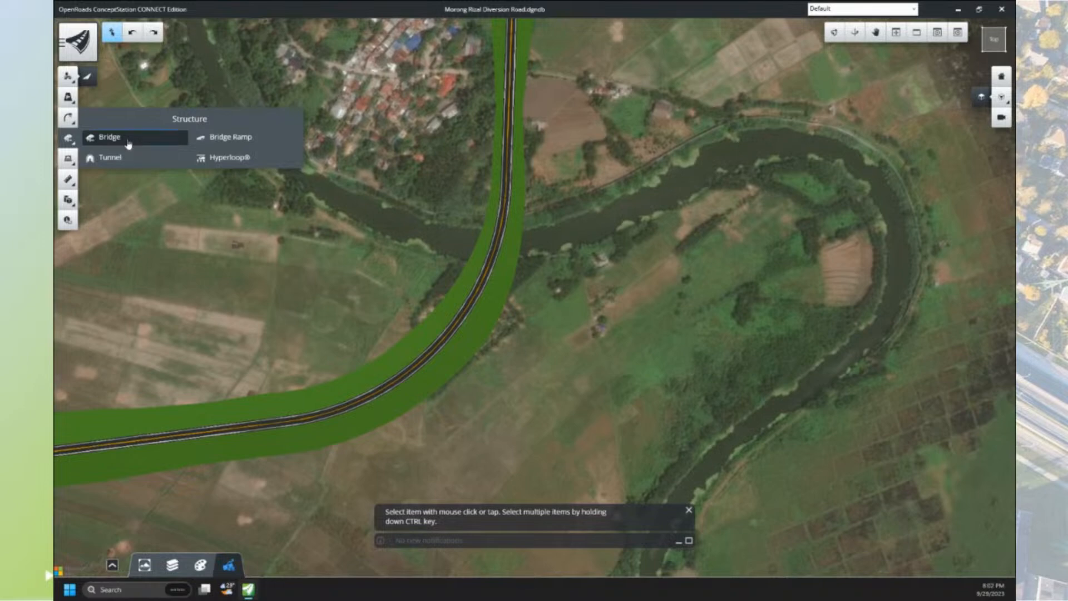
{"action": "left_click", "coordinate": [128, 144]}
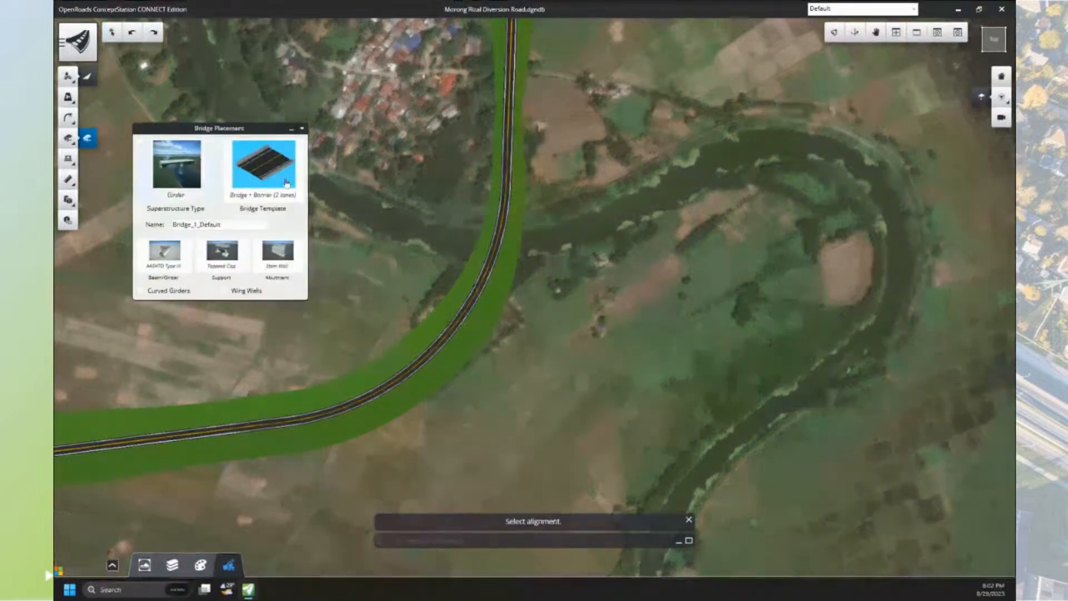
{"action": "left_click", "coordinate": [177, 178]}
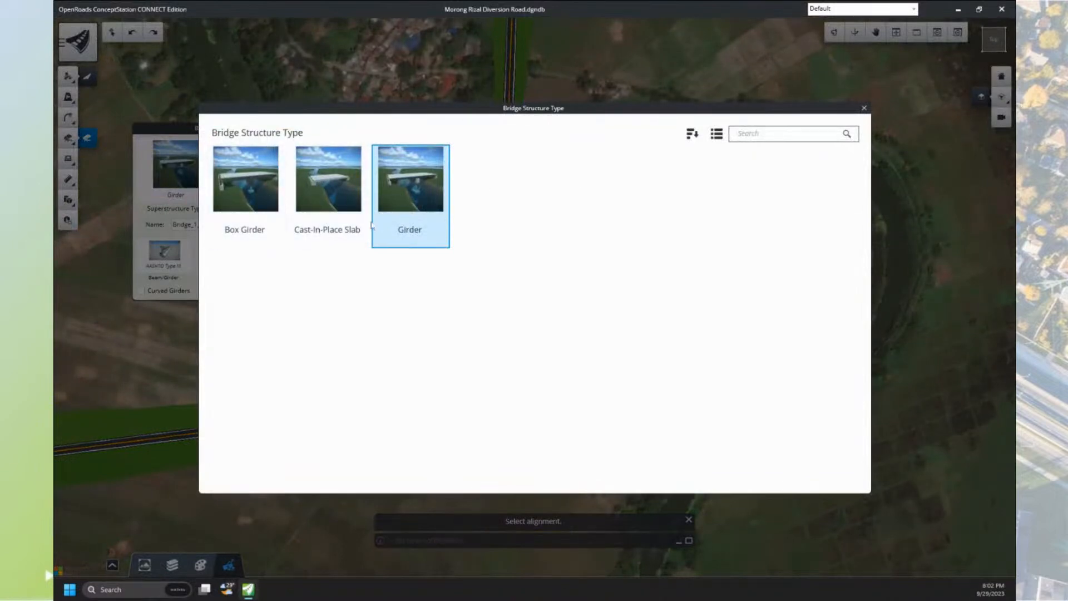
{"action": "left_click", "coordinate": [406, 214]}
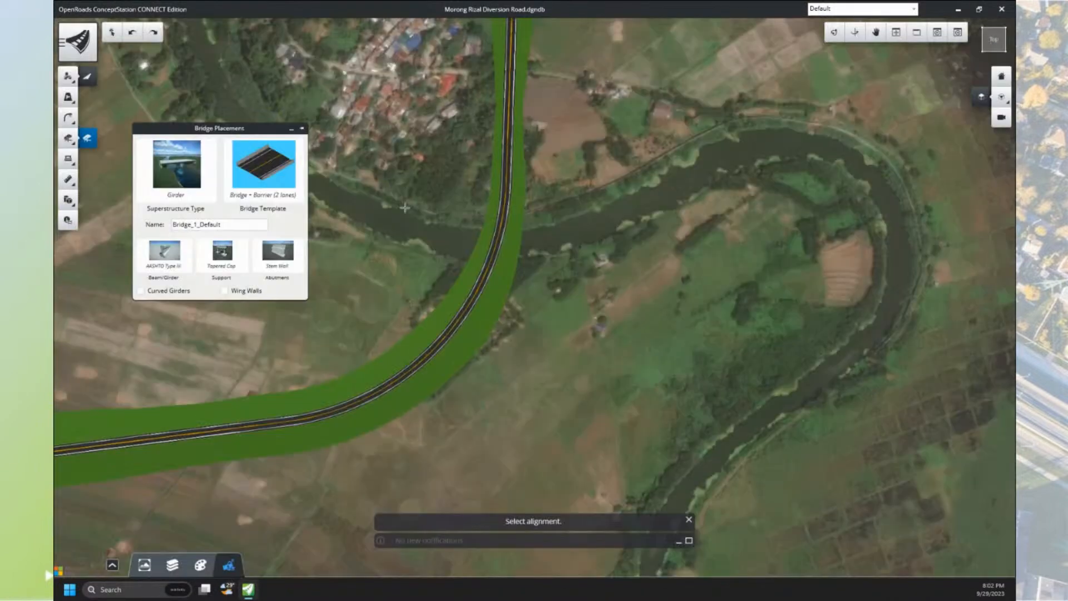
{"action": "left_click", "coordinate": [257, 184]}
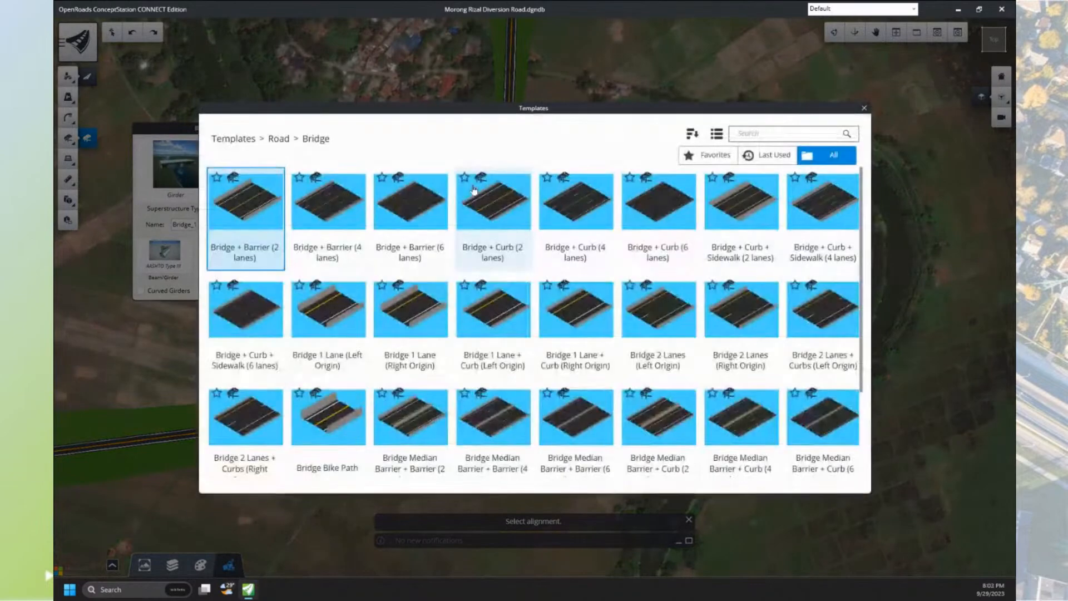
{"action": "left_click", "coordinate": [278, 139]}
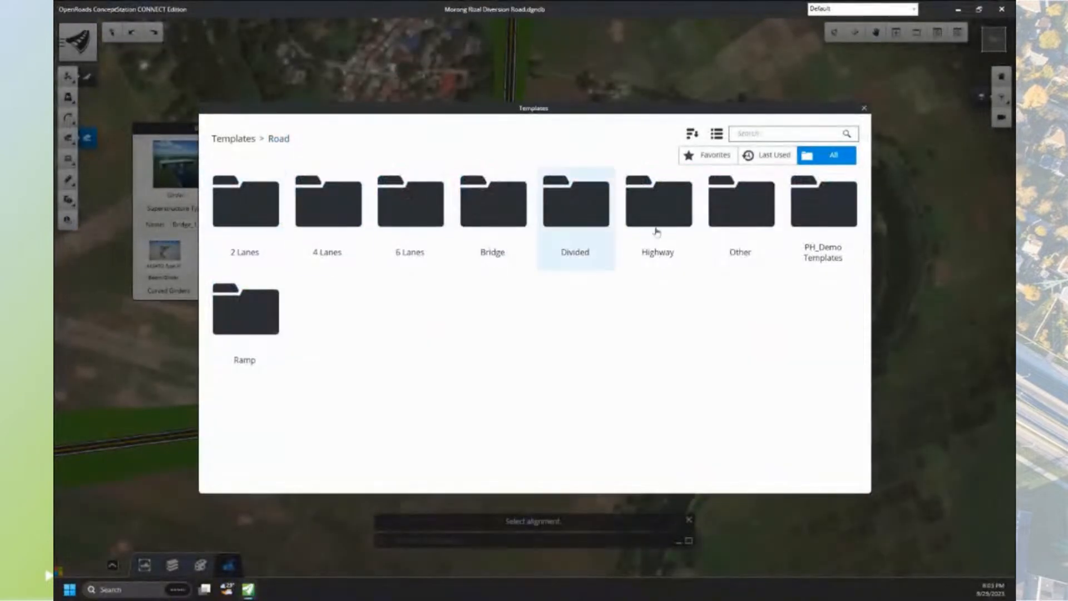
{"action": "double_click", "coordinate": [821, 223]}
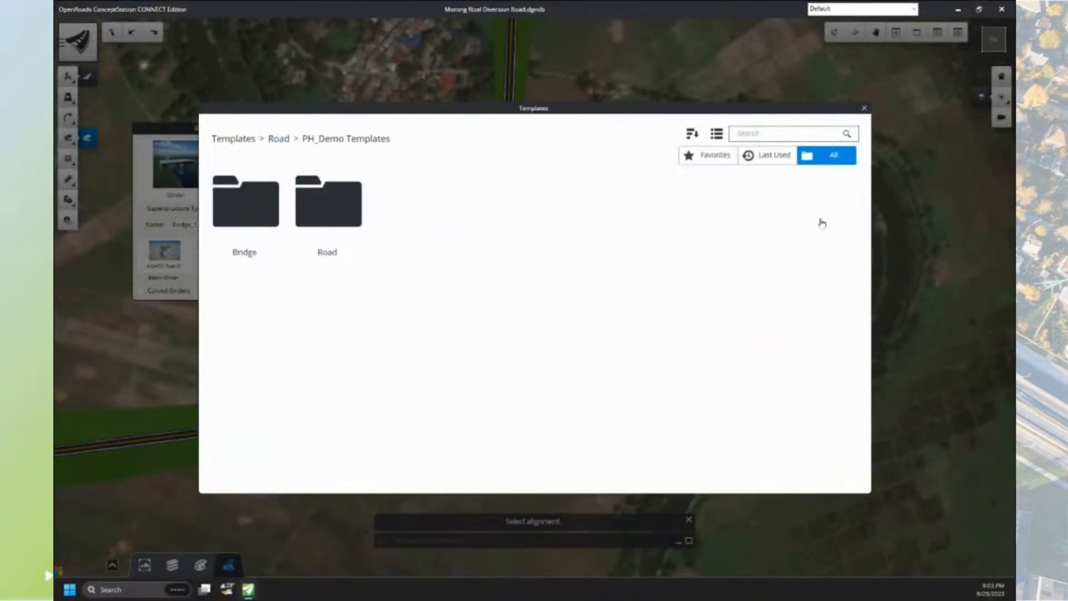
{"action": "double_click", "coordinate": [245, 223]}
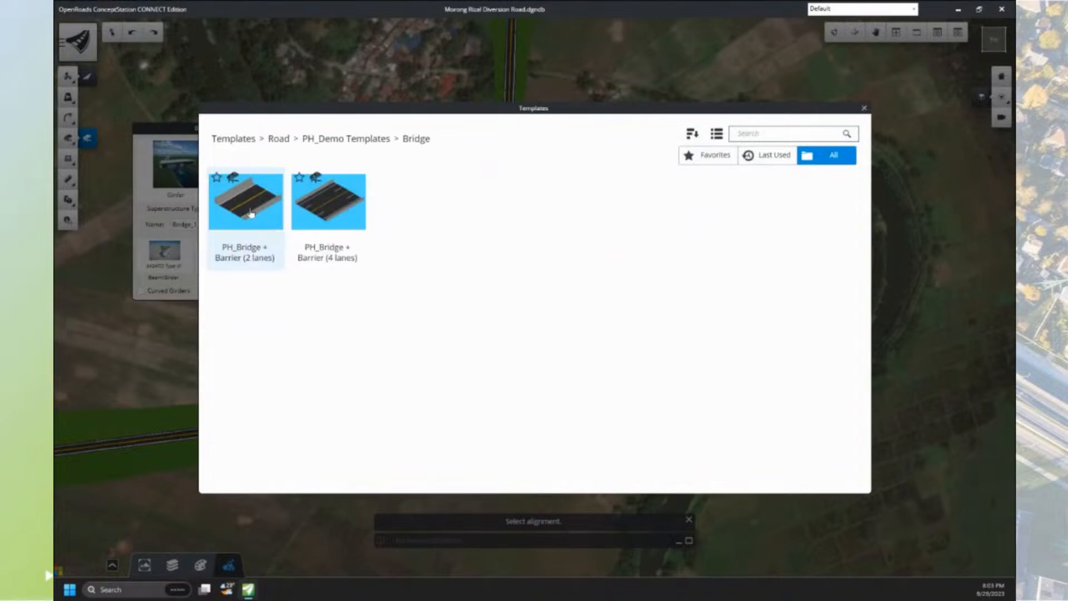
{"action": "double_click", "coordinate": [250, 213]}
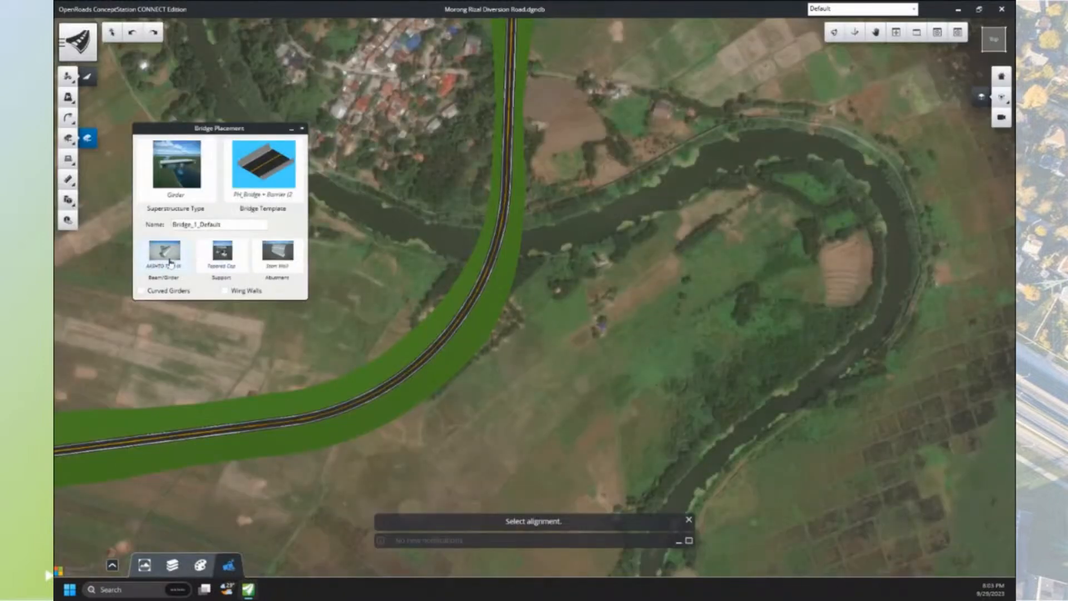
- Review the beam and pier options, keeping AASHTO Type III and Tapered Cap, then choose the Stem Wall abutment and enable wing walls
{"action": "double_click", "coordinate": [189, 264]}
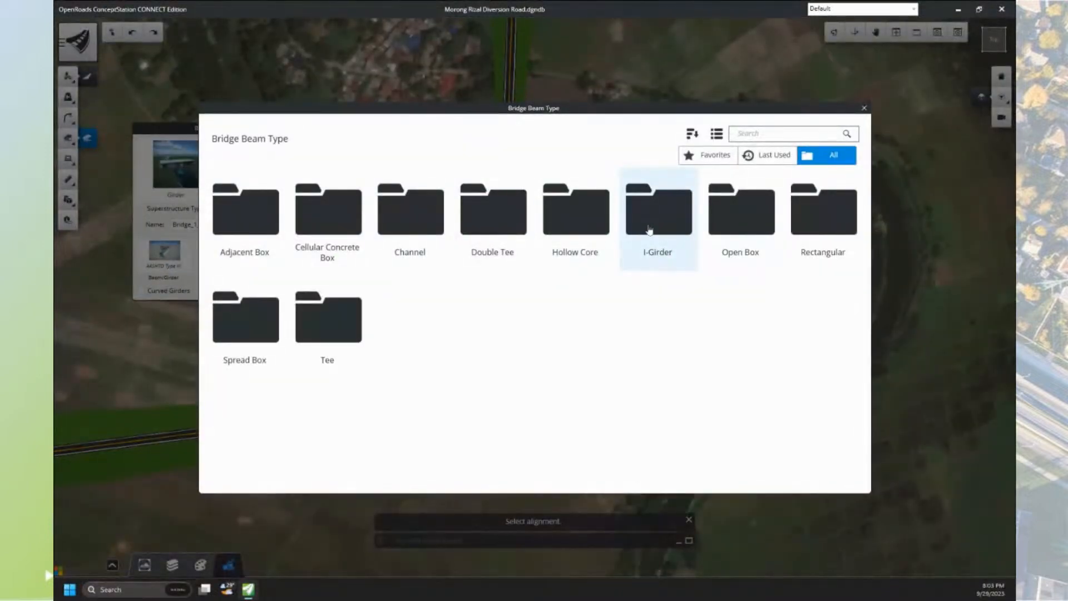
{"action": "left_click", "coordinate": [646, 237]}
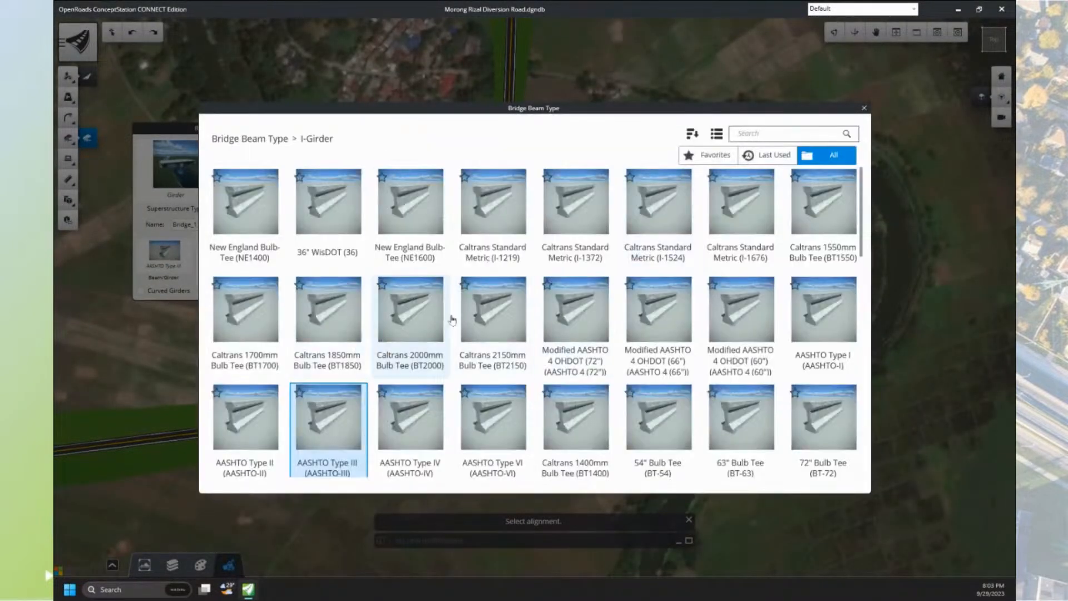
{"action": "left_click", "coordinate": [864, 108]}
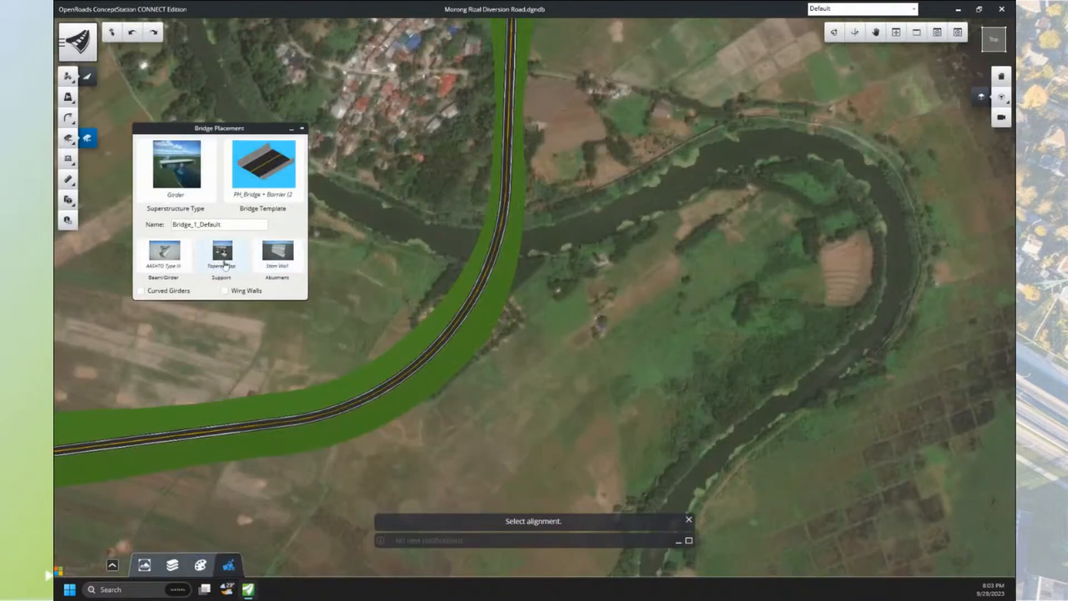
{"action": "left_click", "coordinate": [222, 253]}
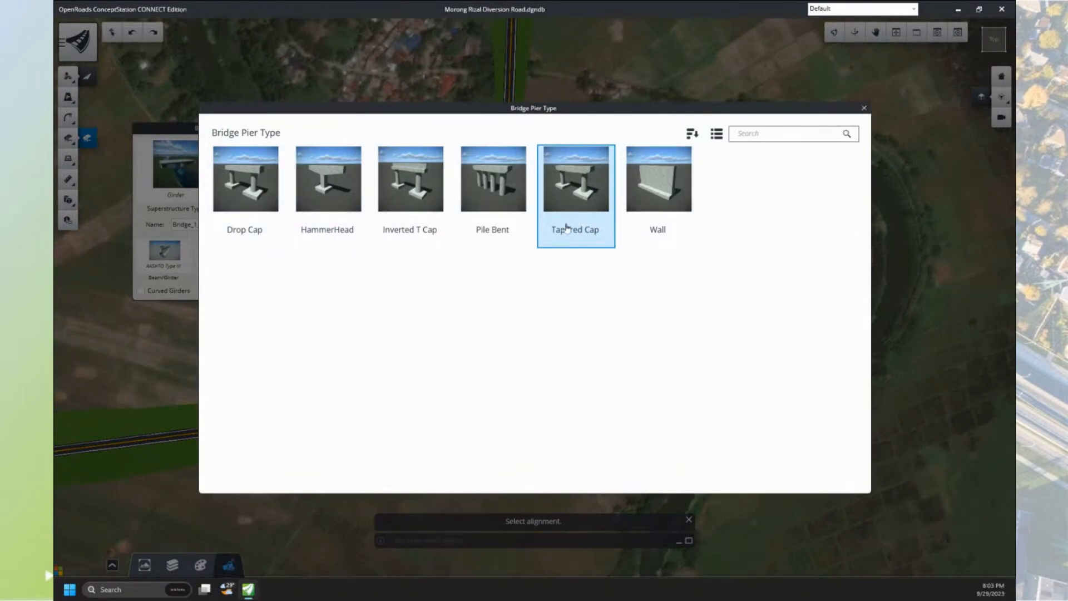
{"action": "left_click", "coordinate": [861, 109]}
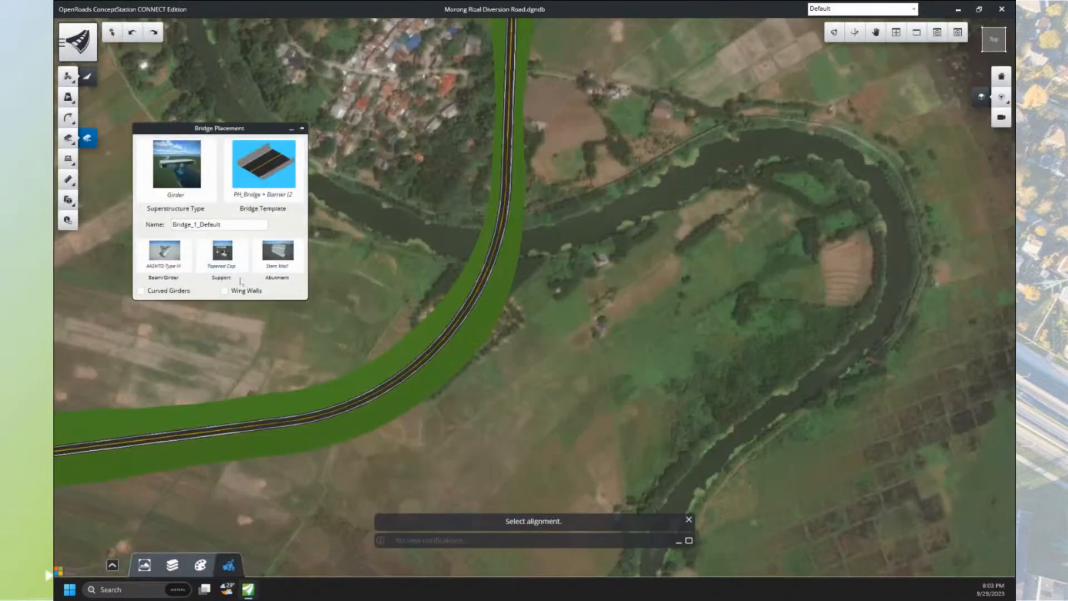
{"action": "left_click", "coordinate": [284, 263]}
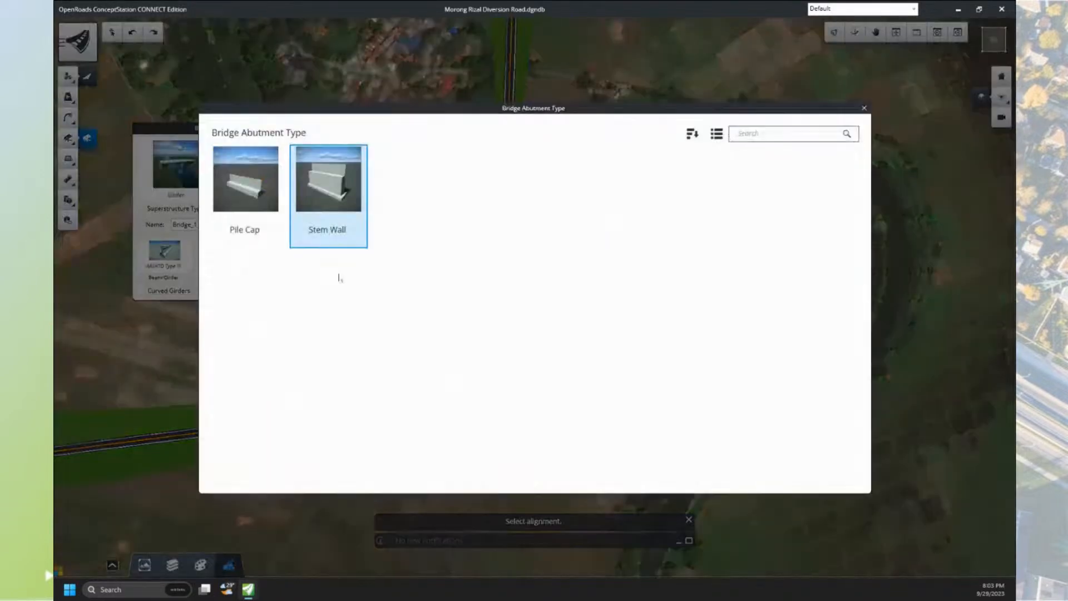
{"action": "double_click", "coordinate": [343, 222]}
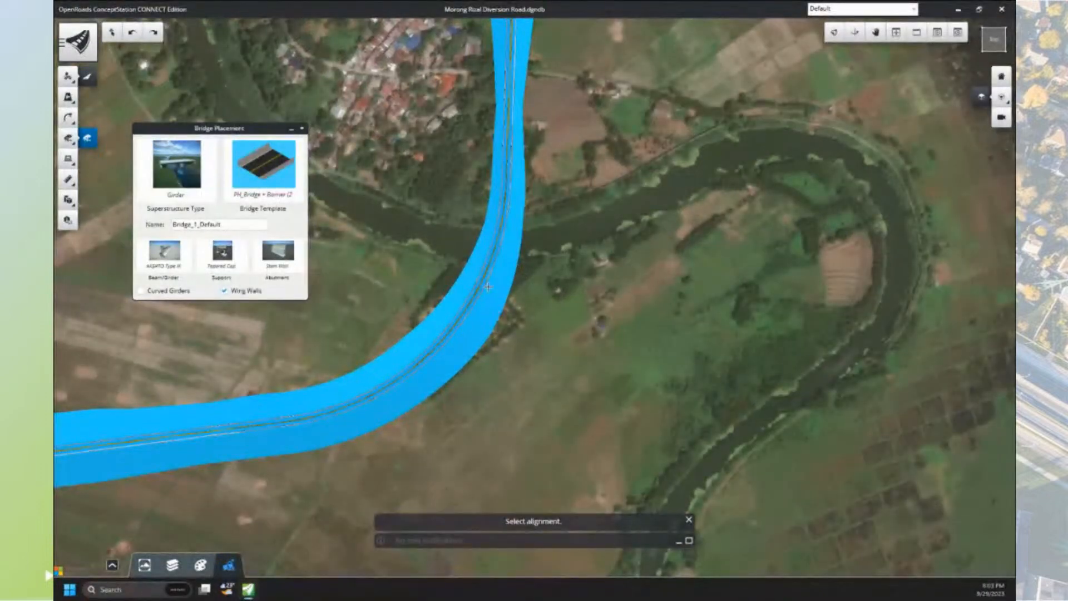
- Place the bridge on the Main Road from about station 1+688 to 2+322, spanning the river crossing, and end placement
{"action": "scroll", "coordinate": [339, 401], "scroll_direction": "down", "scroll_amount": 1}
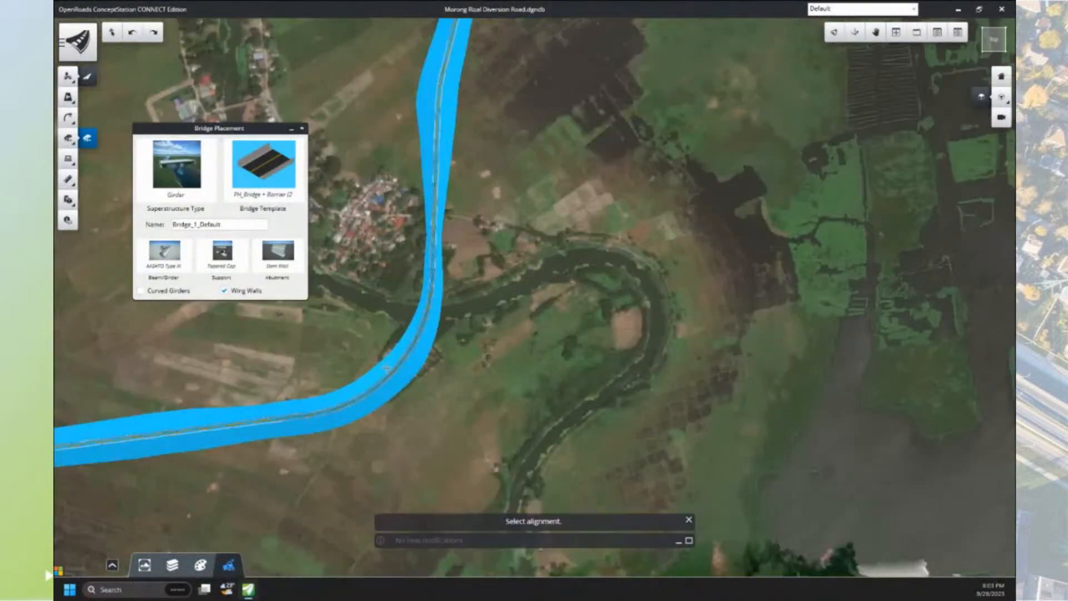
{"action": "middle_click_drag", "start_coordinate": [378, 390], "coordinate": [540, 378]}
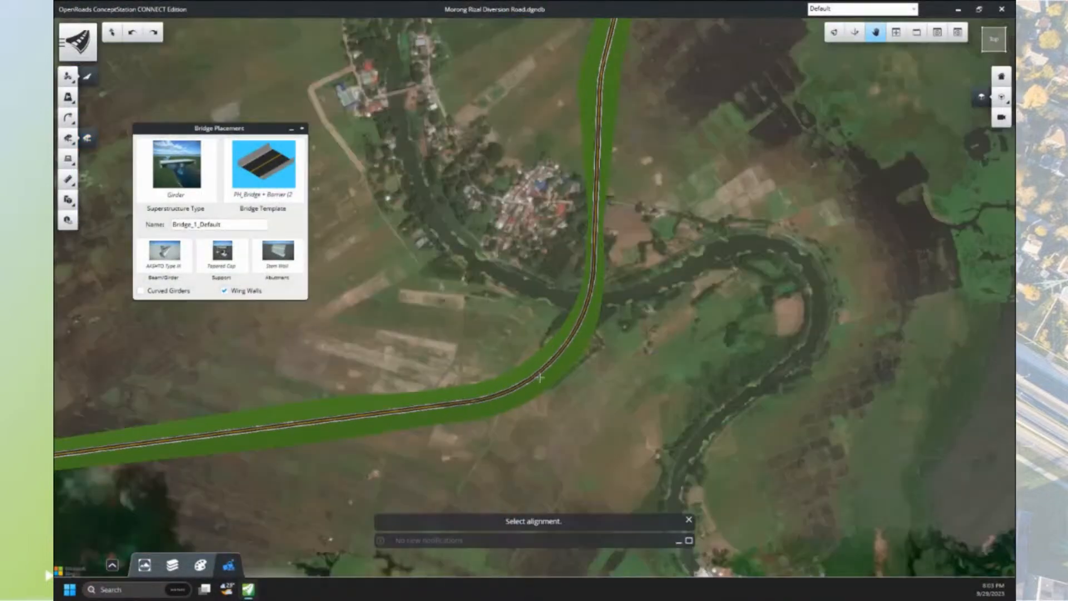
{"action": "left_click", "coordinate": [420, 408]}
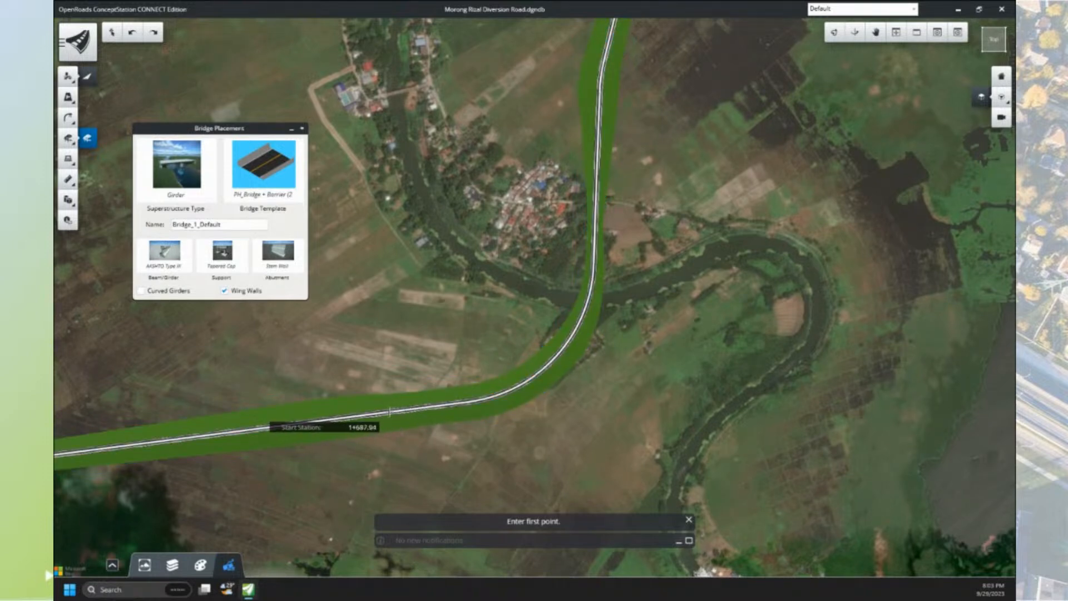
{"action": "left_click", "coordinate": [390, 412]}
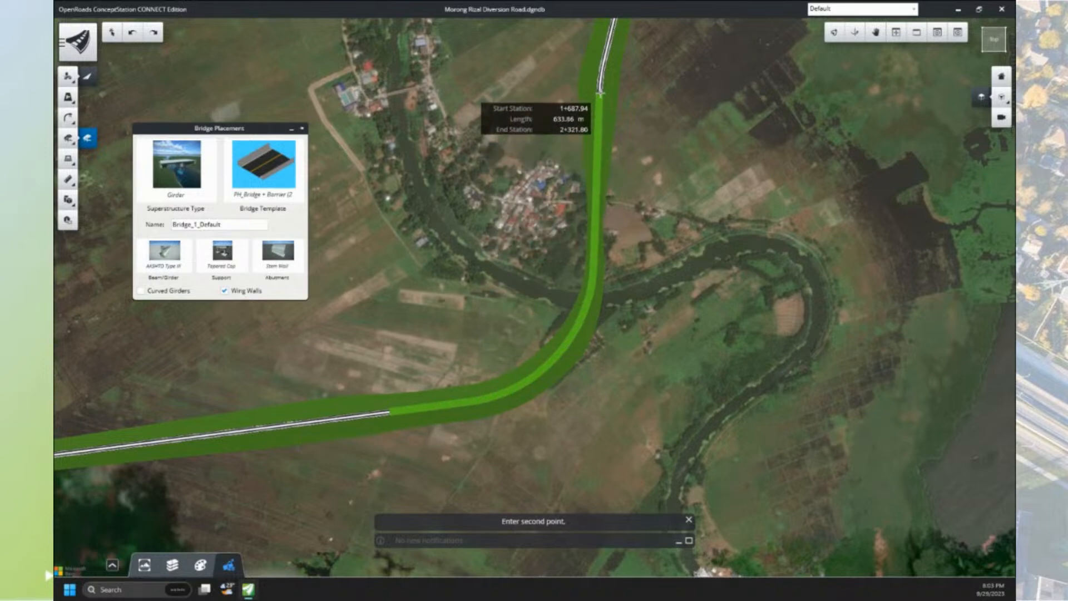
{"action": "left_click", "coordinate": [600, 93]}
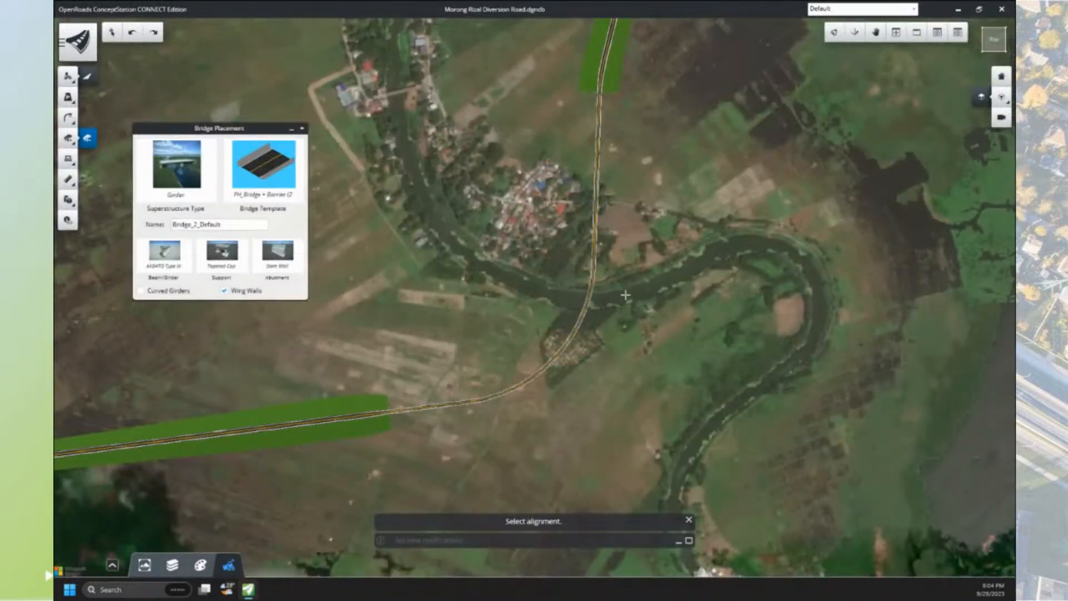
{"action": "key", "text": "Escape"}
- Shift the intersection point of the bridge's 200 m radius curve slightly east, and examine the bridge over the river in a tilted 3D view
{"action": "left_click", "coordinate": [591, 299]}
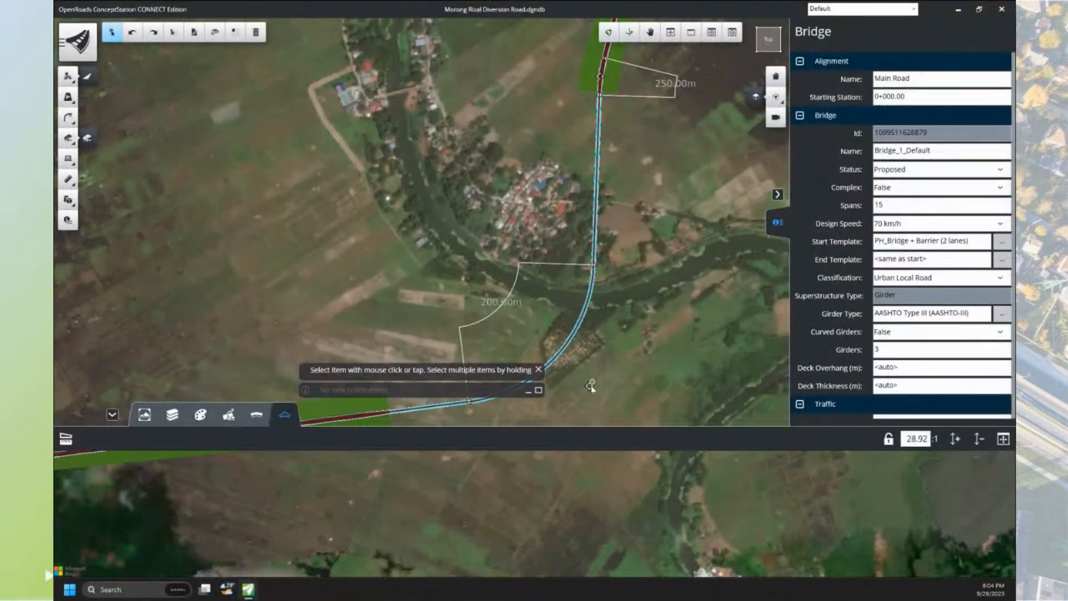
{"action": "left_click_drag", "start_coordinate": [591, 386], "coordinate": [638, 389]}
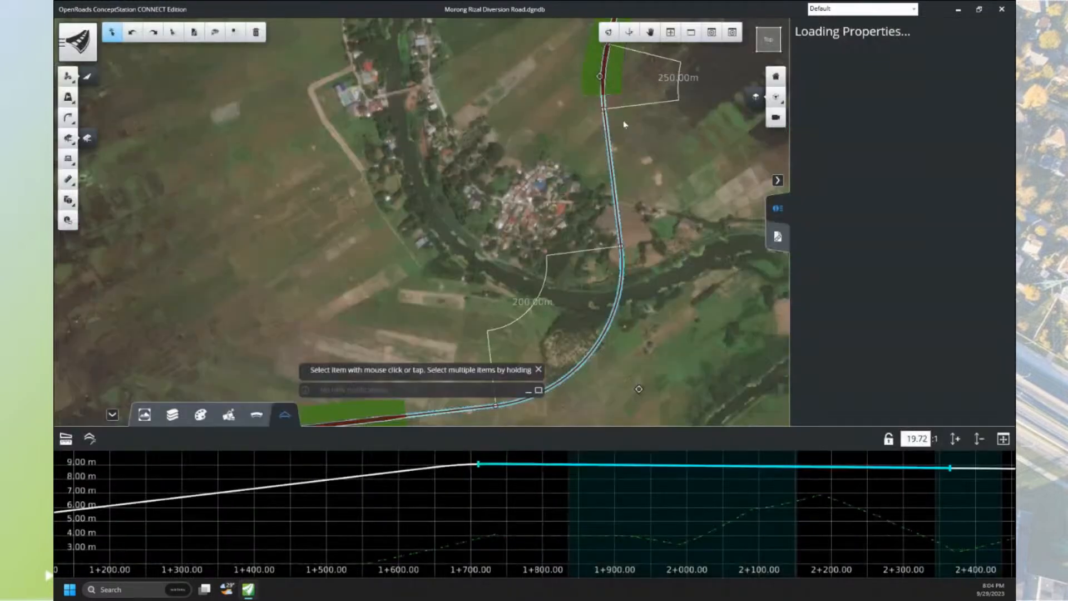
{"action": "left_click", "coordinate": [608, 31]}
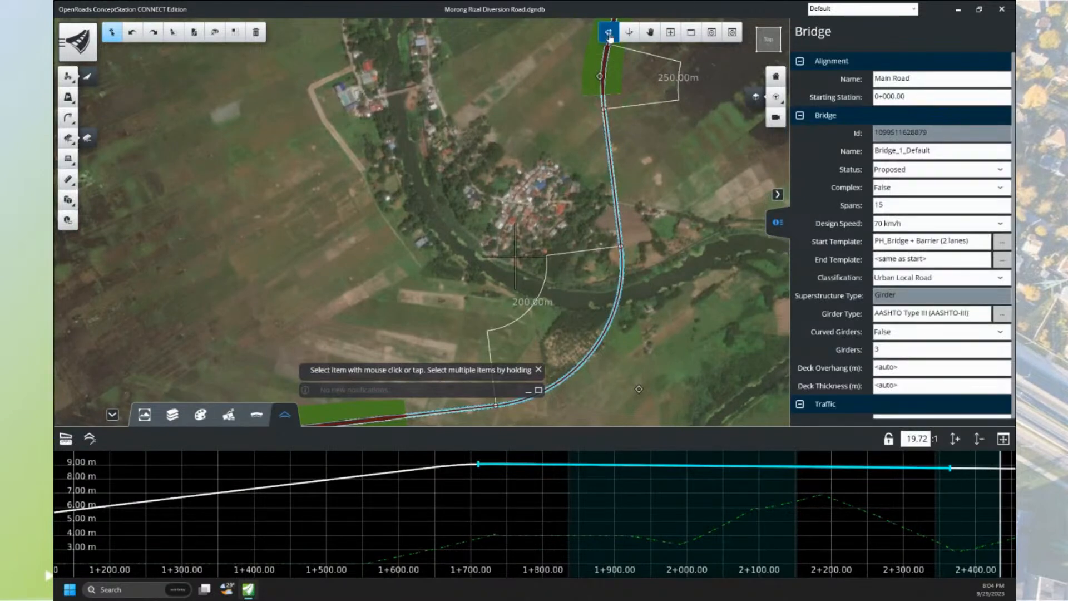
{"action": "left_click_drag", "start_coordinate": [538, 254], "coordinate": [628, 274]}
{"action": "left_click_drag", "start_coordinate": [677, 384], "coordinate": [591, 310]}
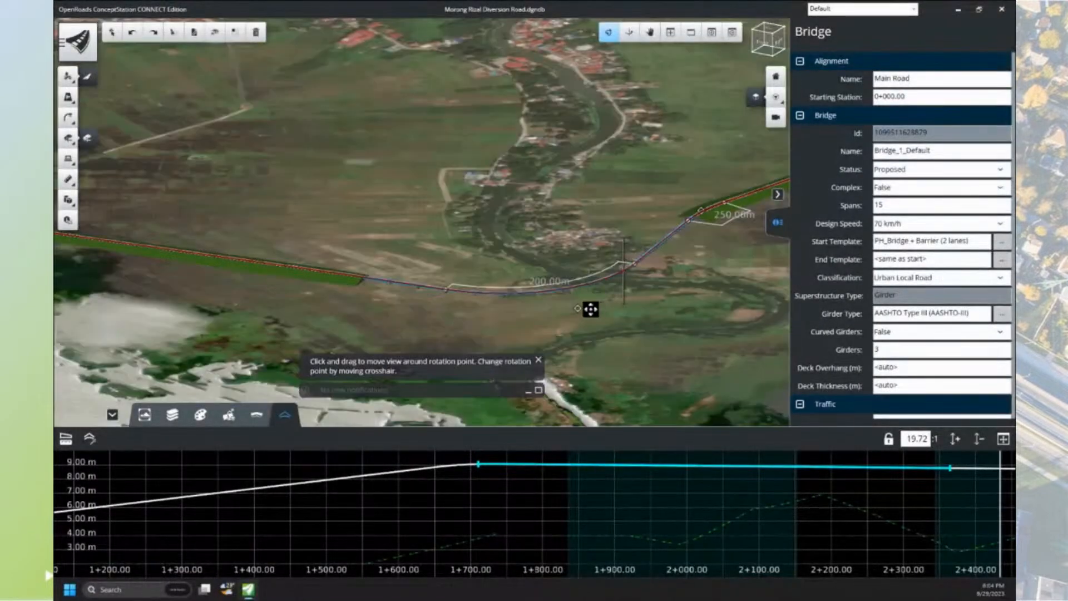
{"action": "scroll", "coordinate": [591, 309], "scroll_direction": "up", "scroll_amount": 6}
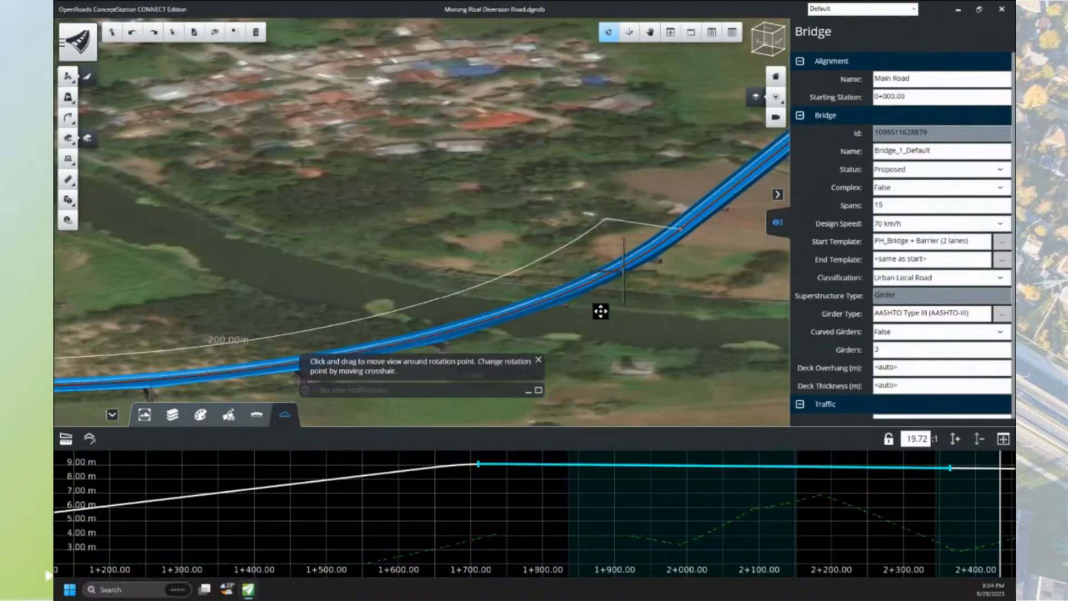
{"action": "middle_click_drag", "start_coordinate": [600, 269], "coordinate": [588, 243]}
{"action": "right_click", "coordinate": [595, 285]}
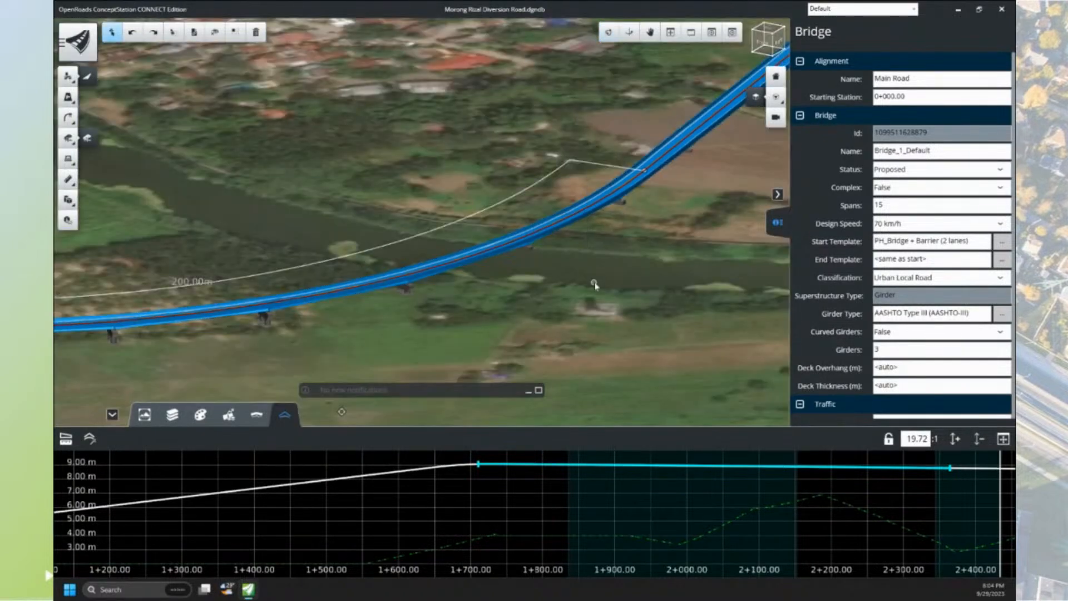
- Raise the -0.05% tangent of the Main Road profile along the bridge to an elevation of about 11 m
{"action": "scroll", "coordinate": [587, 245], "scroll_direction": "up", "scroll_amount": 2}
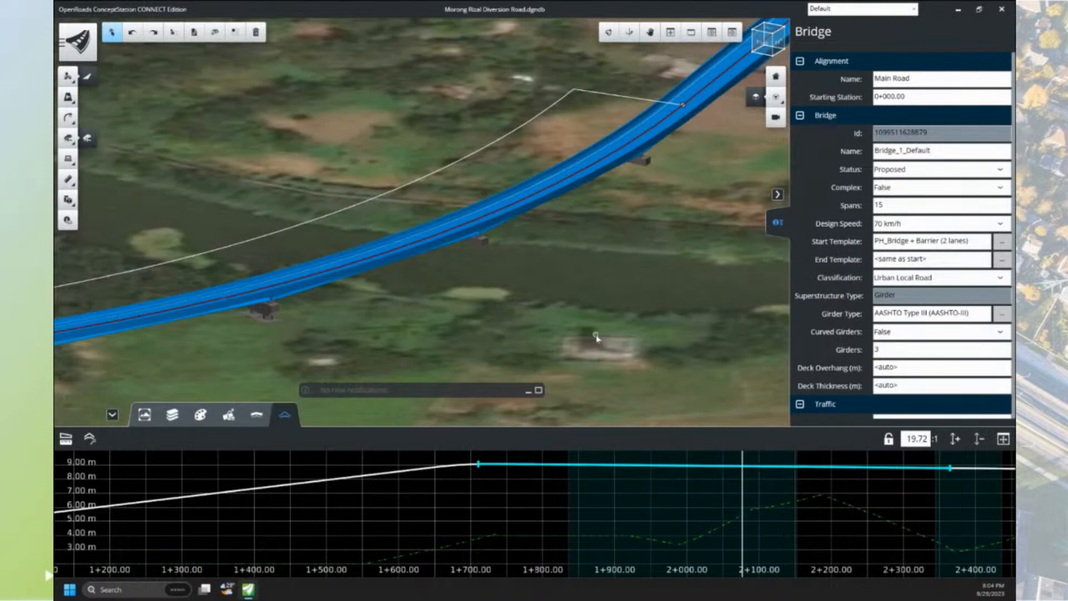
{"action": "scroll", "coordinate": [721, 503], "scroll_direction": "down", "scroll_amount": 2}
{"action": "middle_click_drag", "start_coordinate": [767, 518], "coordinate": [582, 522]}
{"action": "left_click", "coordinate": [734, 488]}
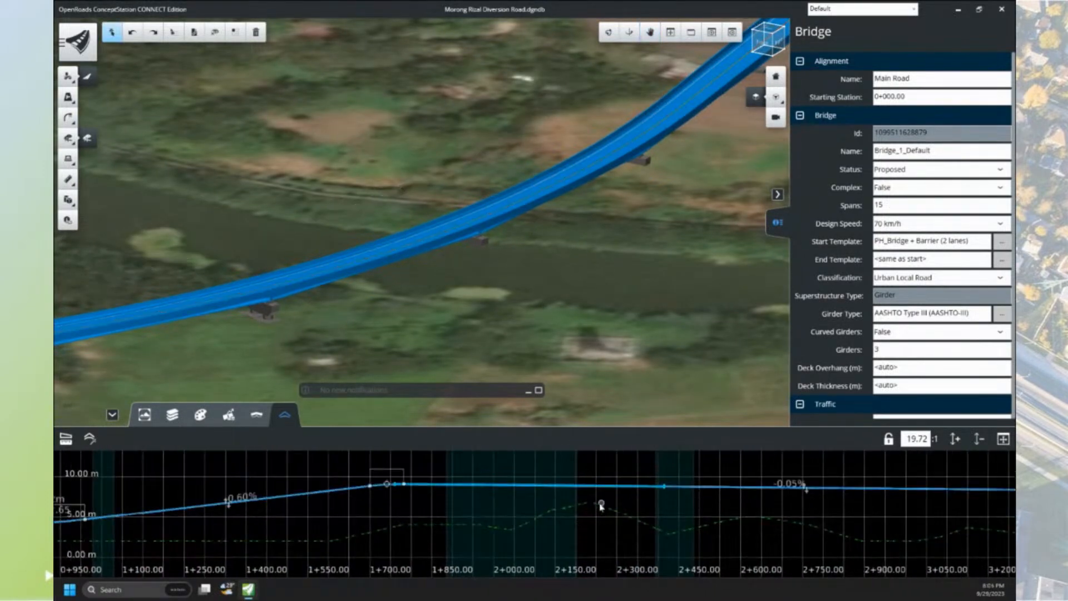
{"action": "middle_click_drag", "start_coordinate": [829, 502], "coordinate": [730, 496]}
{"action": "left_click_drag", "start_coordinate": [730, 495], "coordinate": [722, 473]}
{"action": "middle_click_drag", "start_coordinate": [722, 476], "coordinate": [717, 490]}
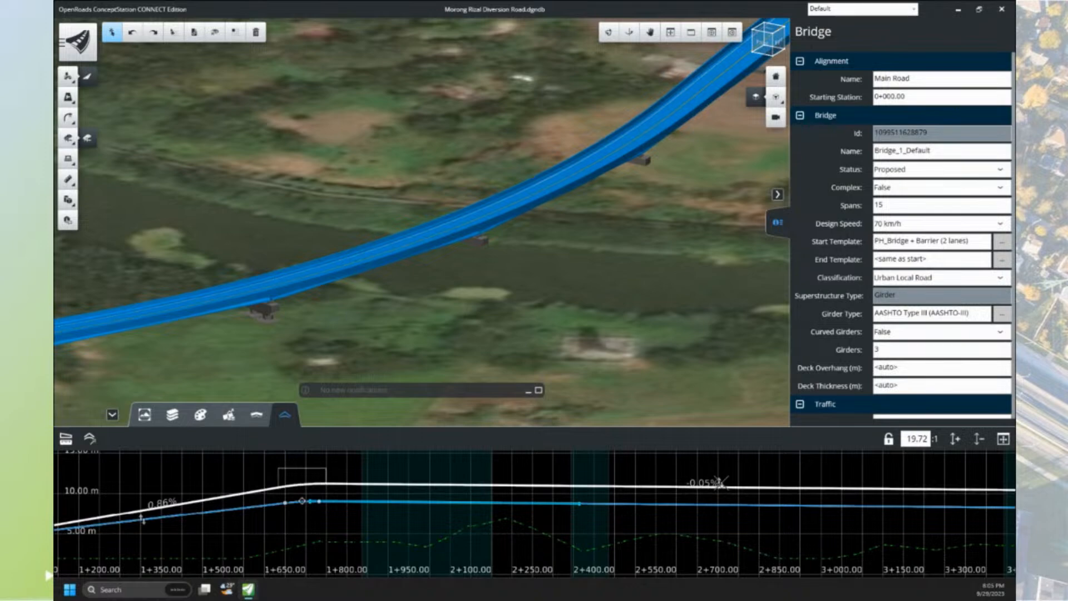
{"action": "left_click", "coordinate": [719, 483]}
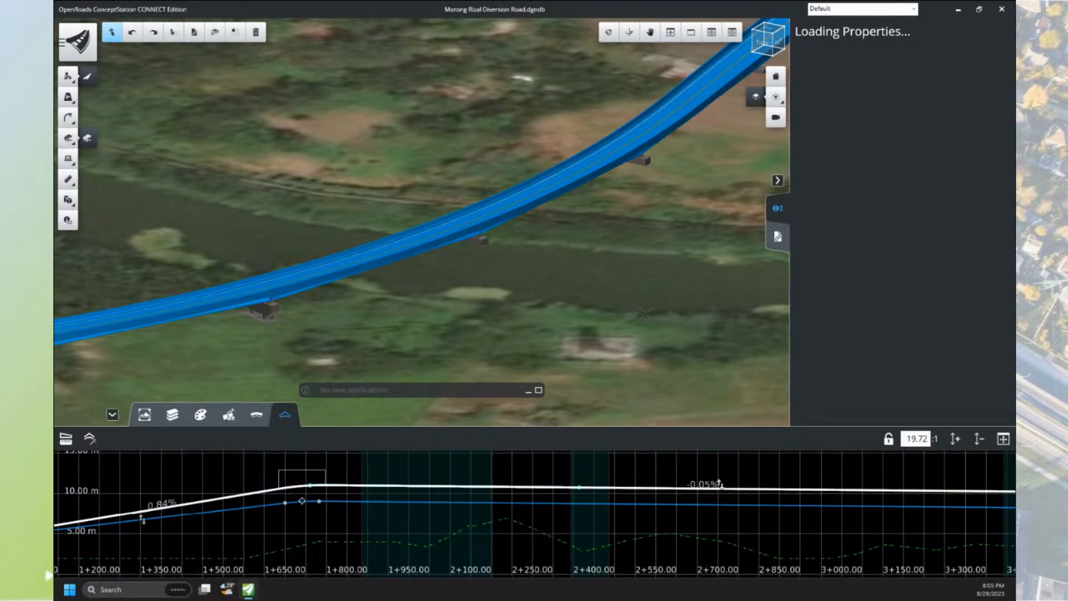
- Change the type of the bridge pier on the field just beyond the river from Tapered Cap to HammerHead
{"action": "scroll", "coordinate": [645, 313], "scroll_direction": "up", "scroll_amount": 3}
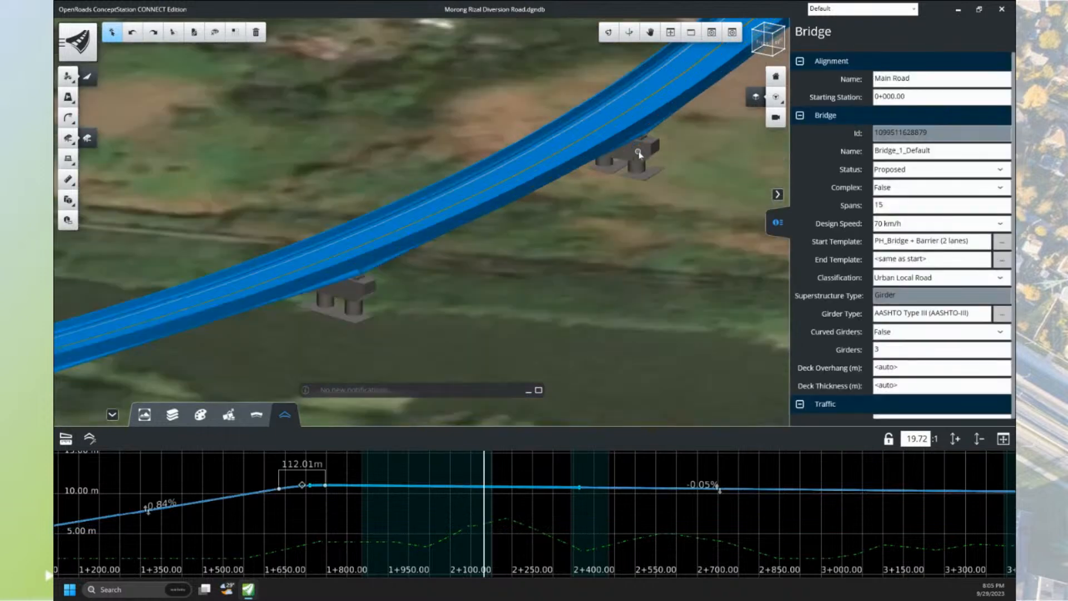
{"action": "scroll", "coordinate": [629, 162], "scroll_direction": "up", "scroll_amount": 1}
{"action": "scroll", "coordinate": [431, 260], "scroll_direction": "down", "scroll_amount": 1}
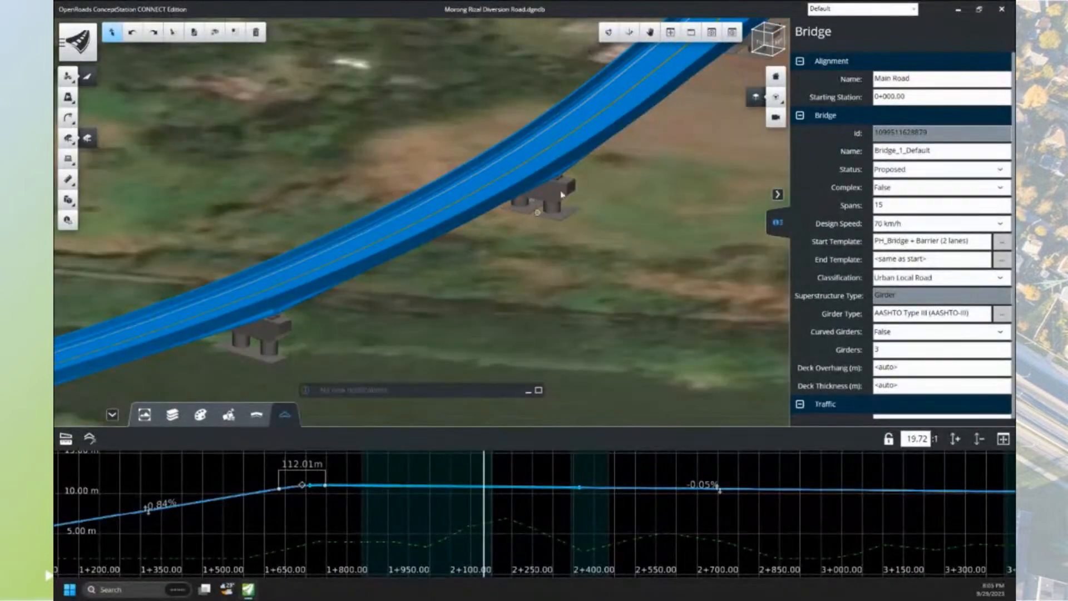
{"action": "scroll", "coordinate": [563, 196], "scroll_direction": "down", "scroll_amount": 1}
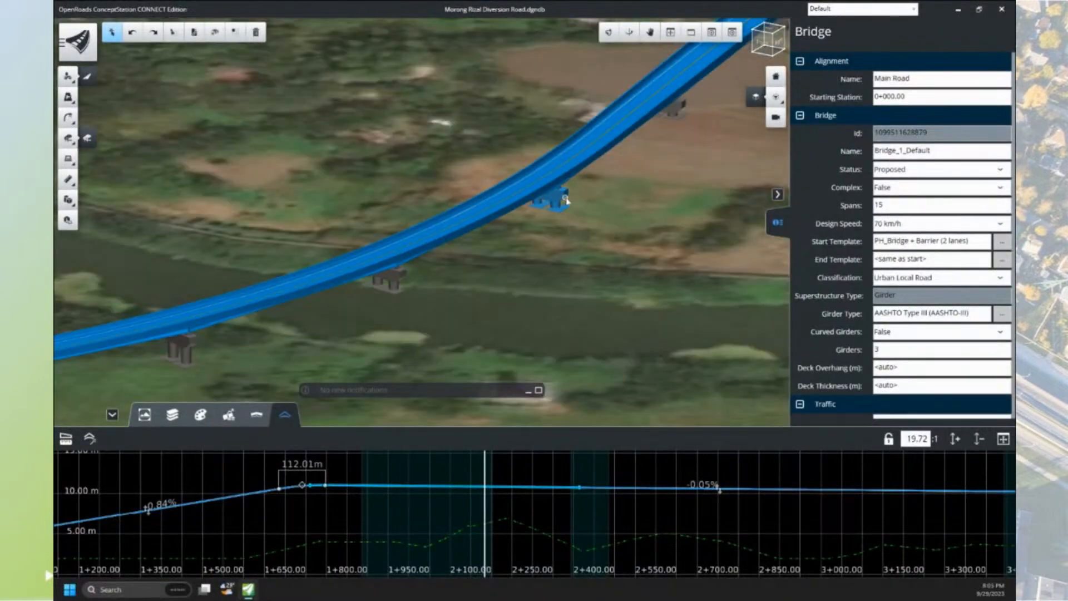
{"action": "scroll", "coordinate": [562, 207], "scroll_direction": "up", "scroll_amount": 1}
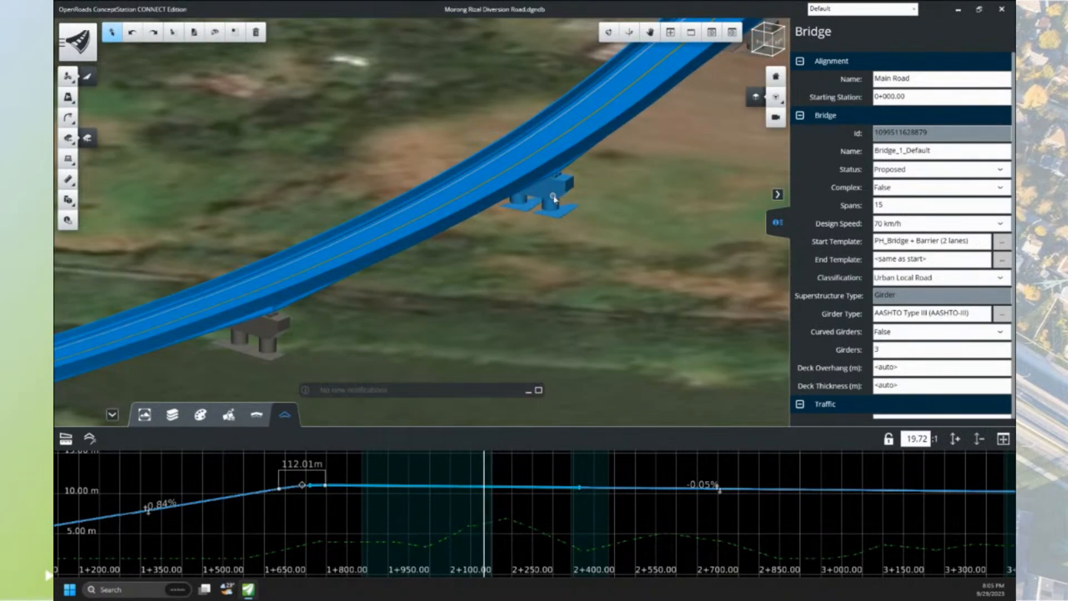
{"action": "scroll", "coordinate": [558, 207], "scroll_direction": "up", "scroll_amount": 2}
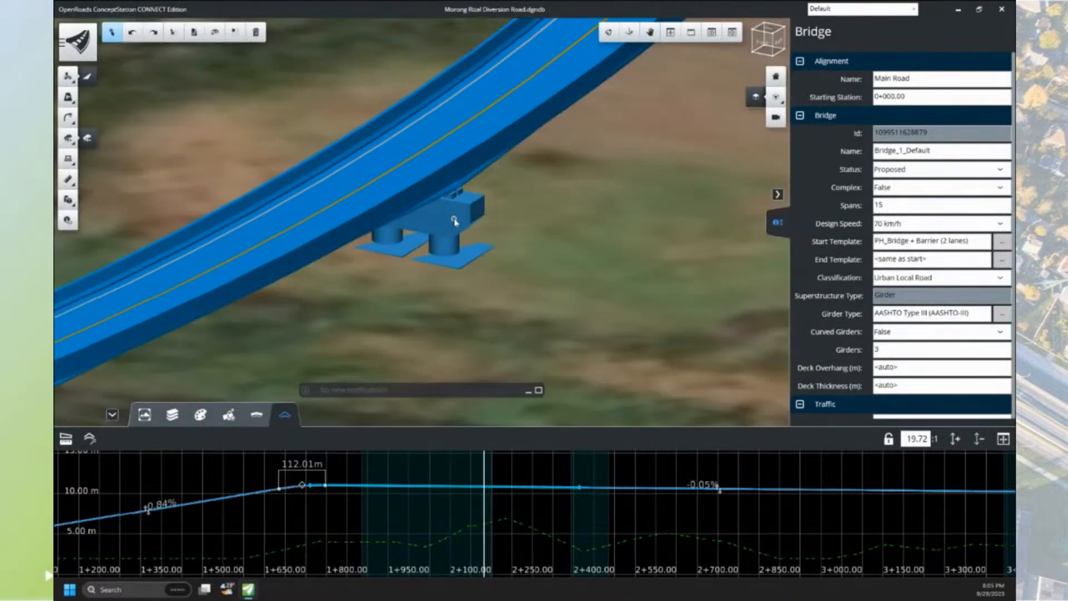
{"action": "left_click", "coordinate": [455, 220]}
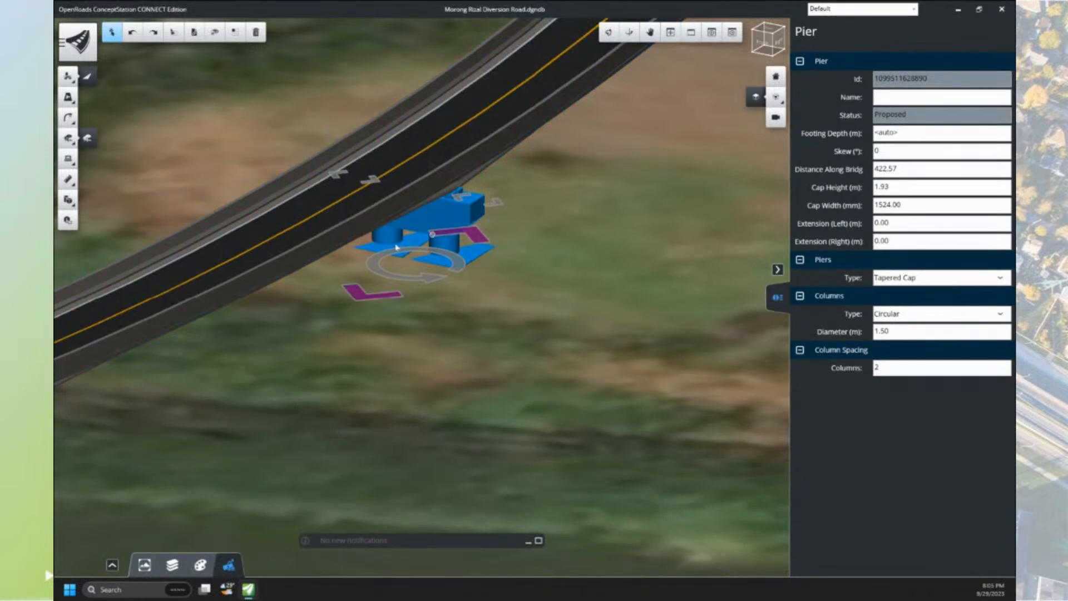
{"action": "left_click", "coordinate": [919, 280]}
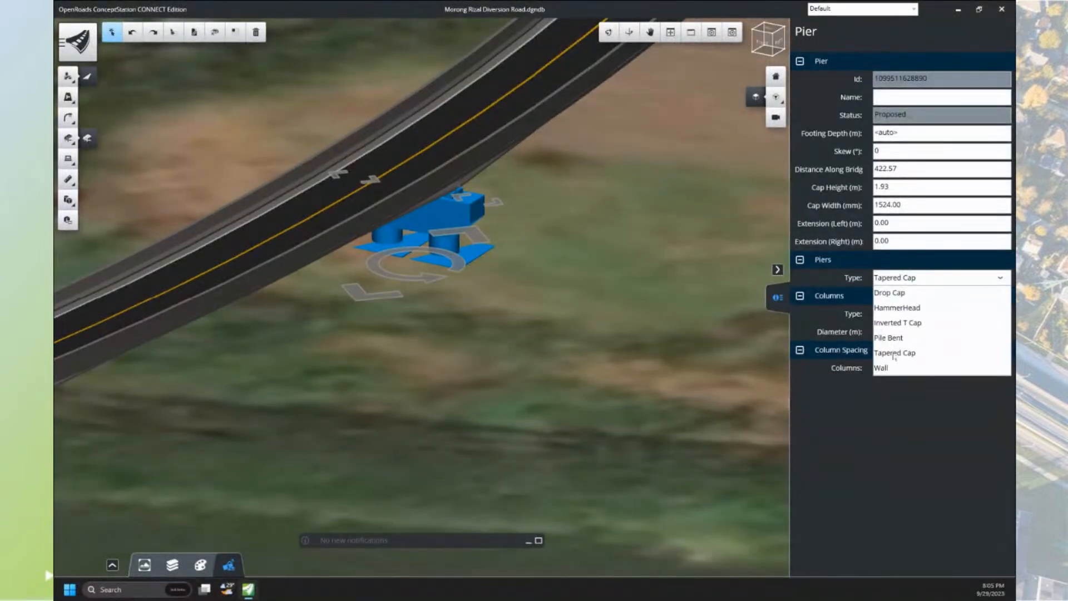
{"action": "left_click", "coordinate": [901, 310]}
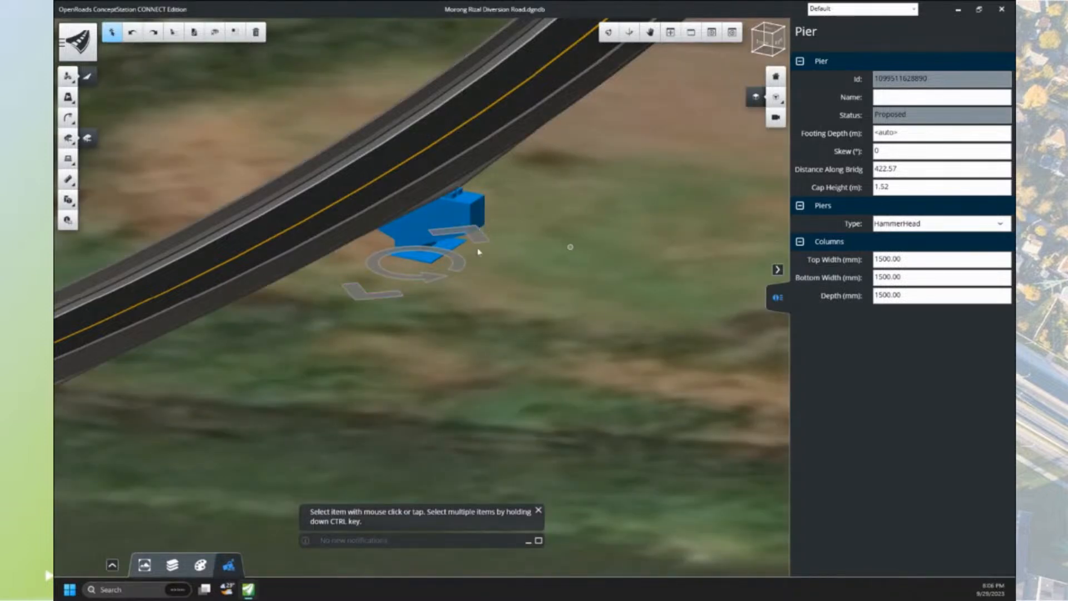
- Try to move the hammerhead pier along the bridge with its placement handle, and reselect the pier
{"action": "left_click_drag", "start_coordinate": [476, 233], "coordinate": [552, 206]}
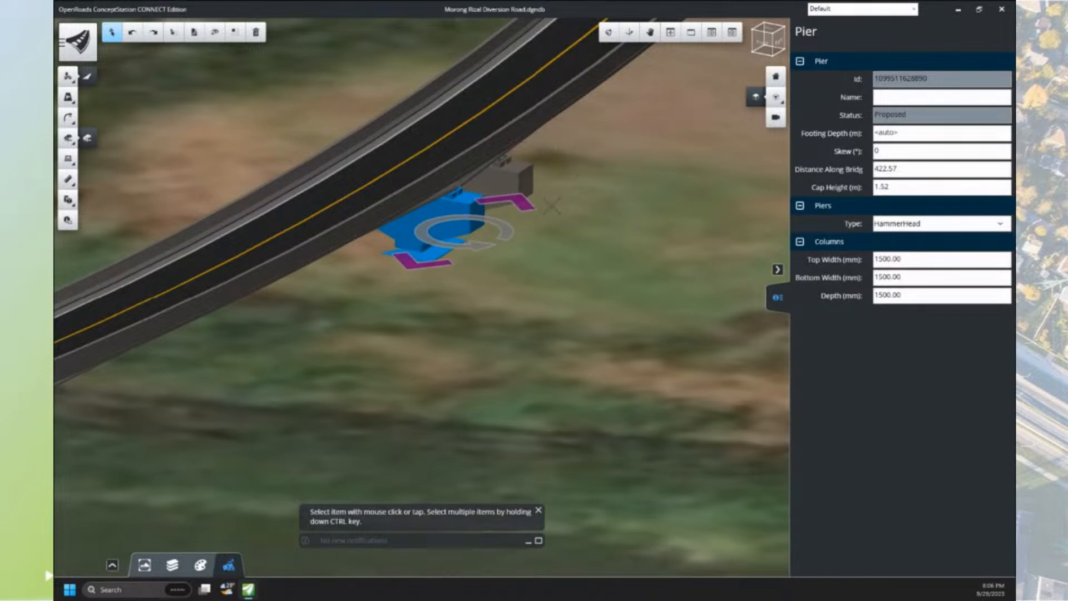
{"action": "key", "text": "Escape"}
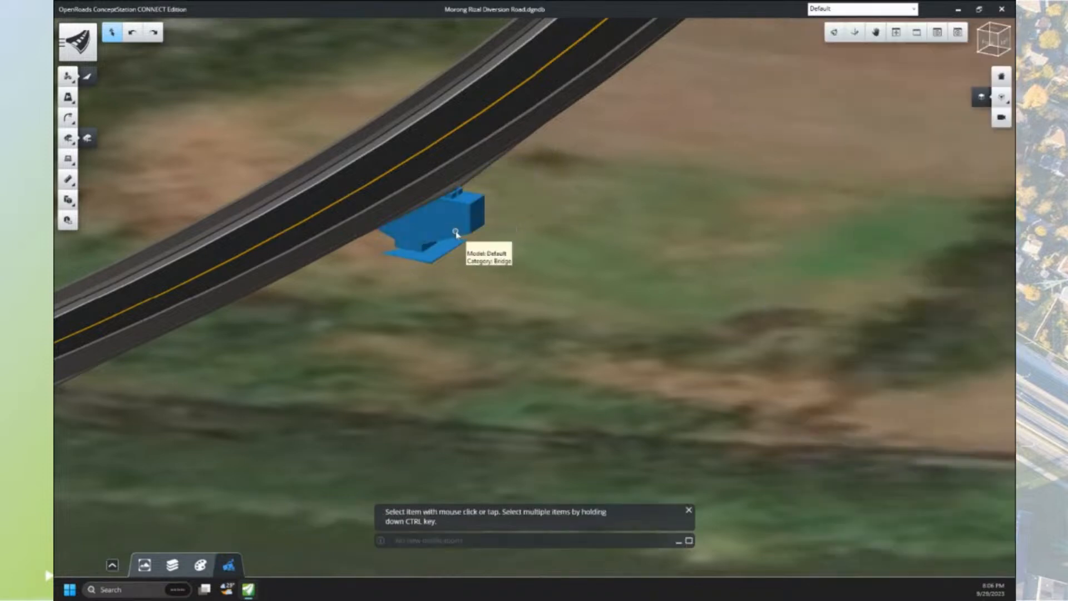
{"action": "left_click", "coordinate": [456, 234]}
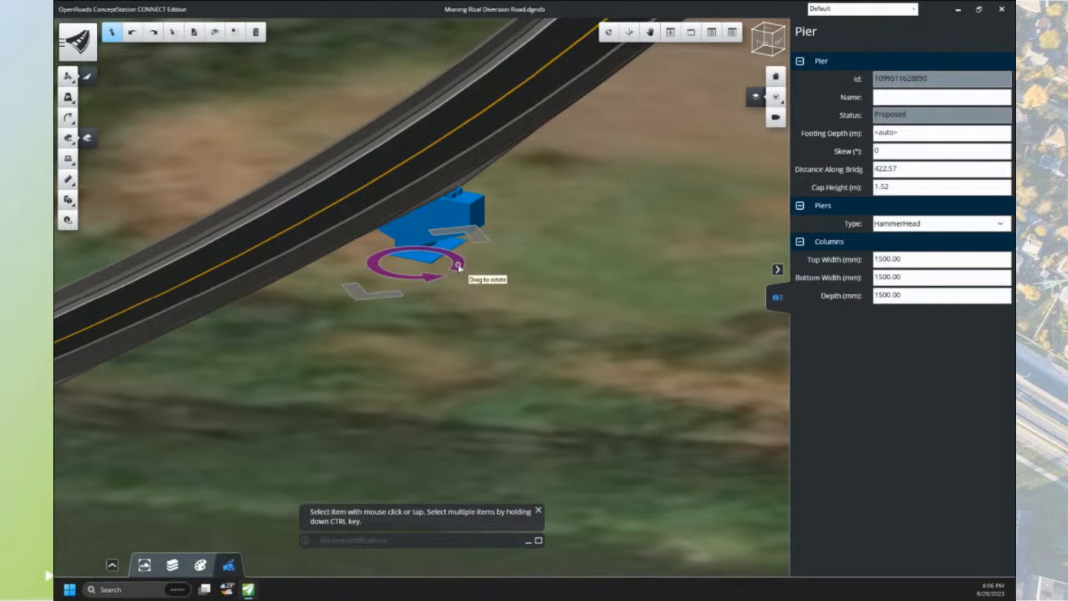
{"action": "key", "text": "ctrl"}
{"action": "key", "text": "ctrl"}
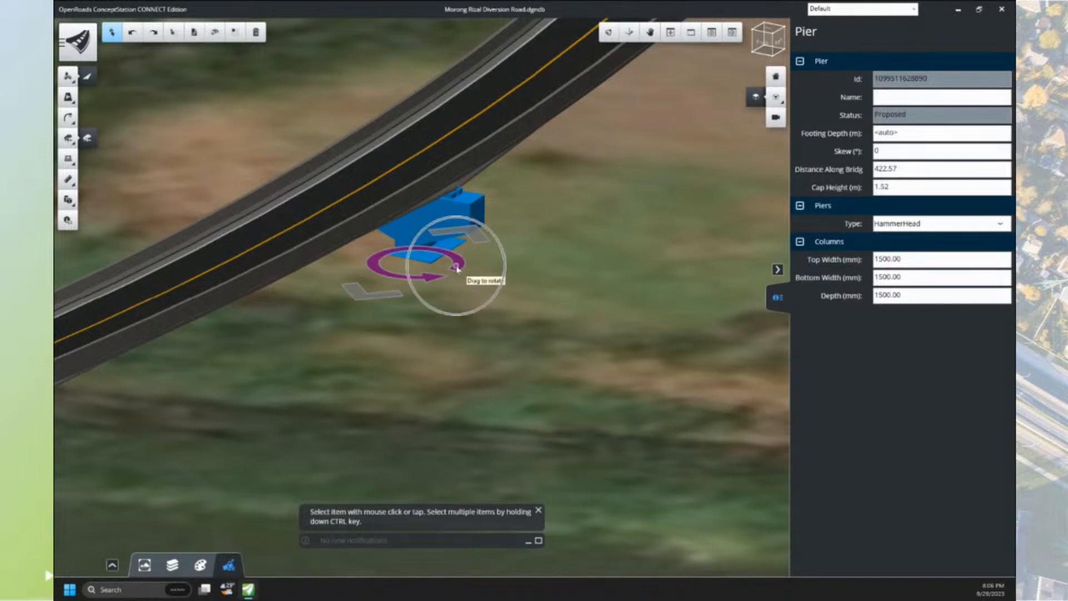
- Inspect the abutment where the bridge meets the embankment, including the type options of its left-side wing wall
{"action": "scroll", "coordinate": [456, 268], "scroll_direction": "down", "scroll_amount": 5}
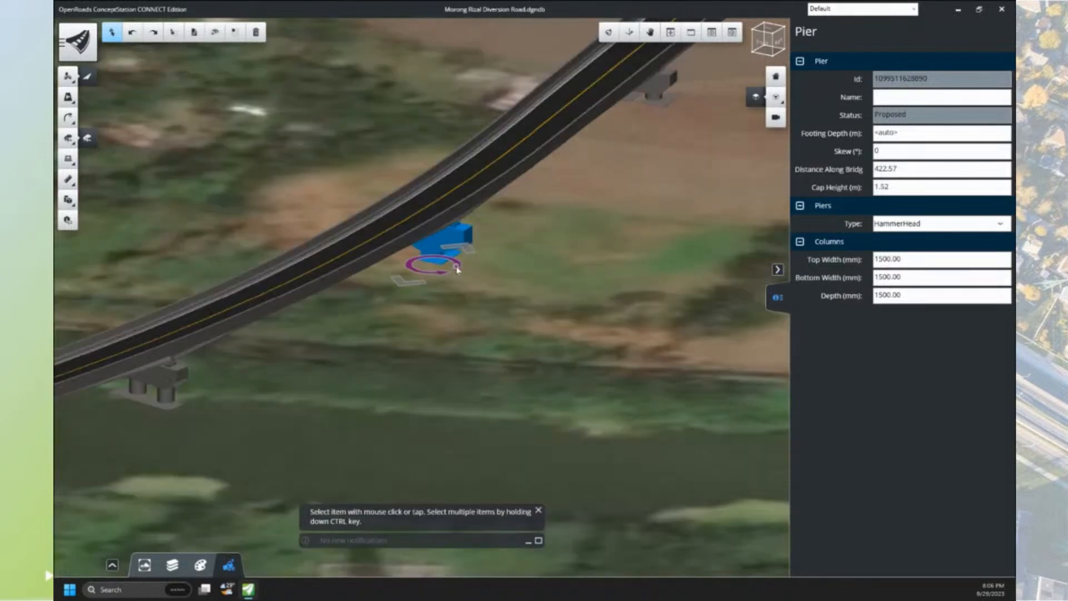
{"action": "scroll", "coordinate": [456, 271], "scroll_direction": "down", "scroll_amount": 3}
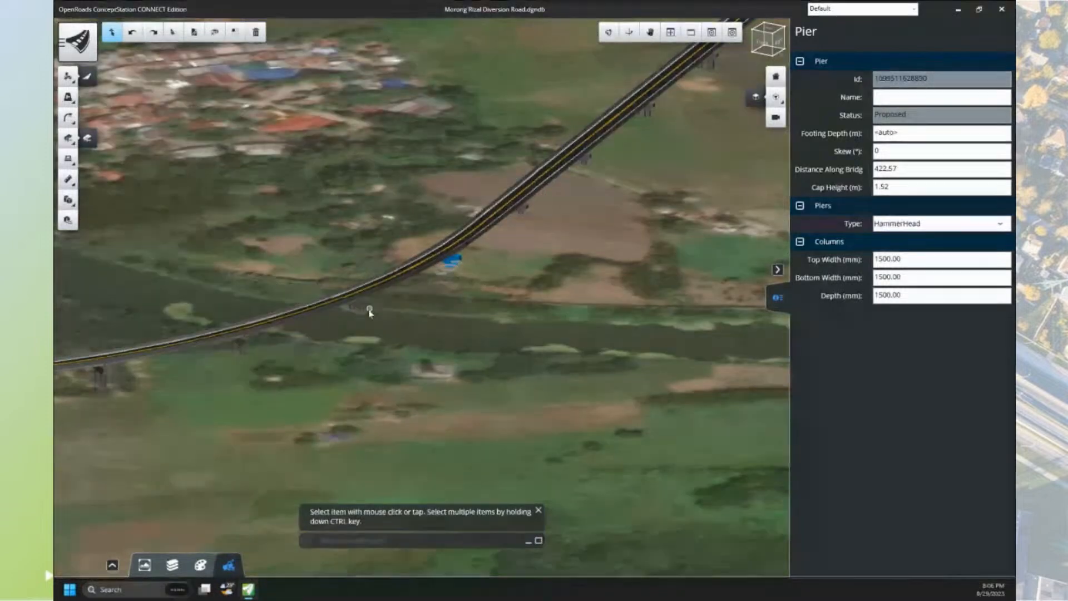
{"action": "middle_click_drag", "start_coordinate": [627, 159], "coordinate": [495, 243]}
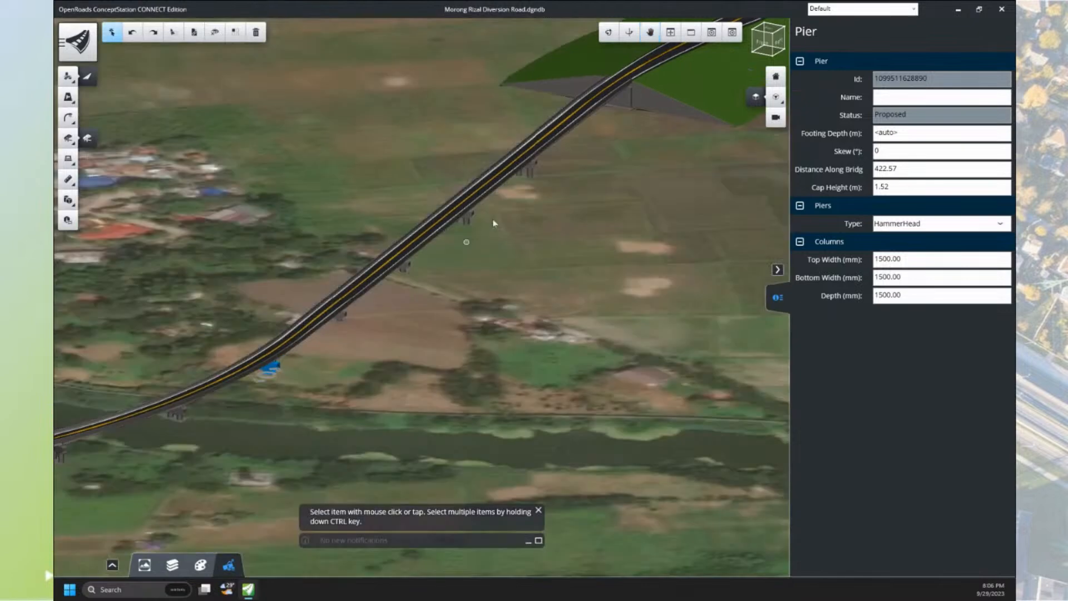
{"action": "middle_click_drag", "start_coordinate": [594, 167], "coordinate": [503, 241]}
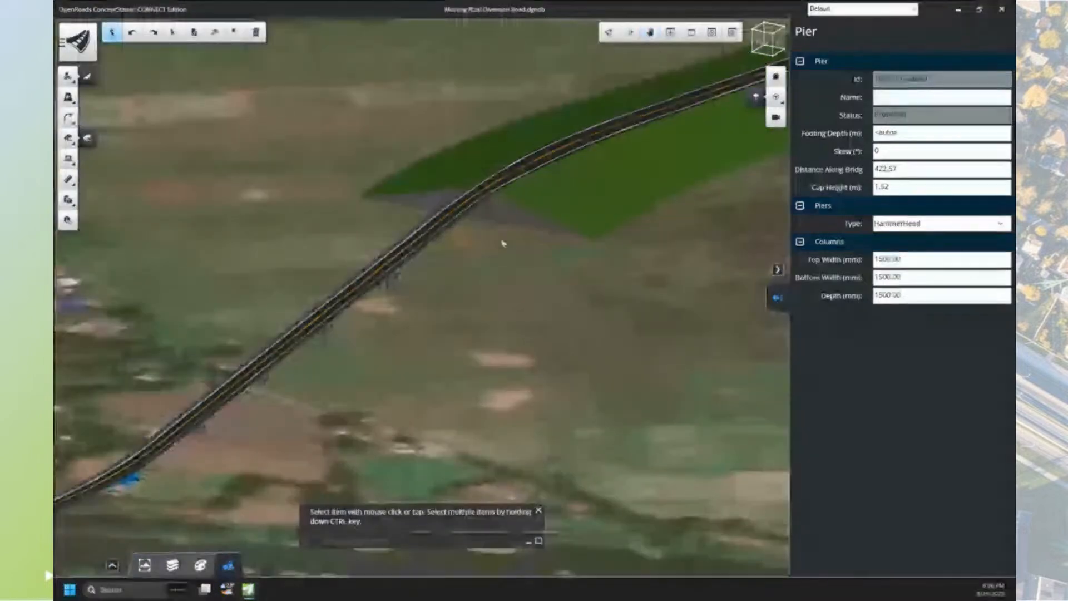
{"action": "left_click", "coordinate": [520, 217]}
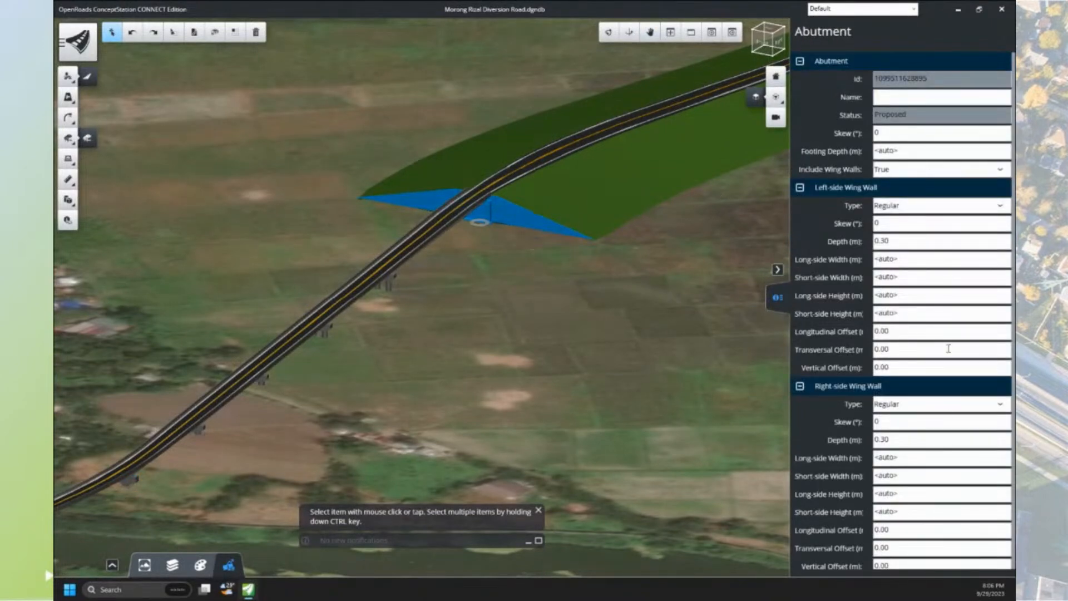
{"action": "left_click", "coordinate": [929, 209]}
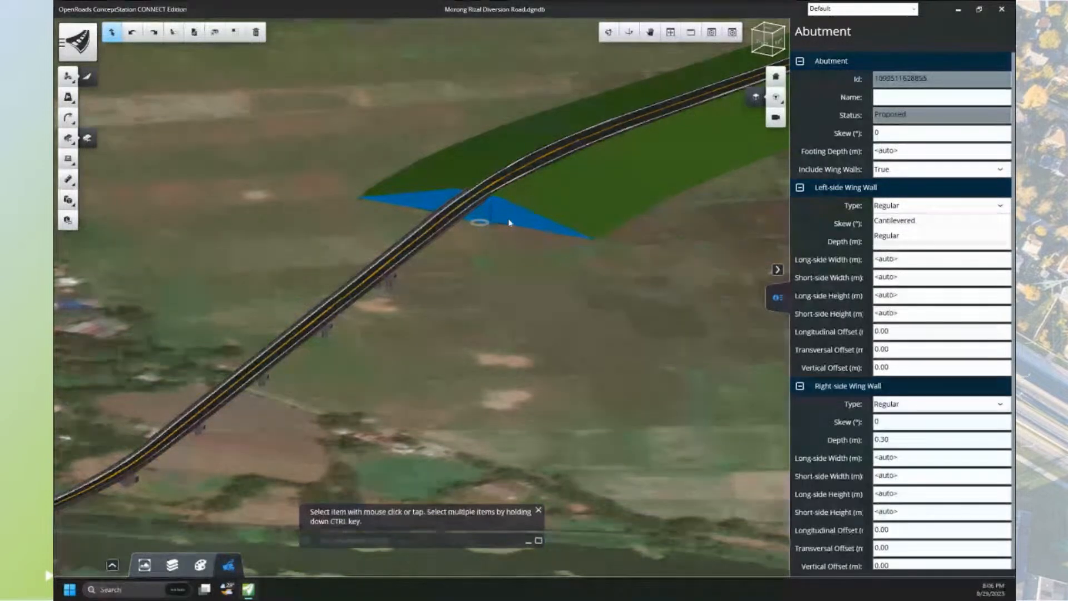
{"action": "left_click", "coordinate": [554, 276]}
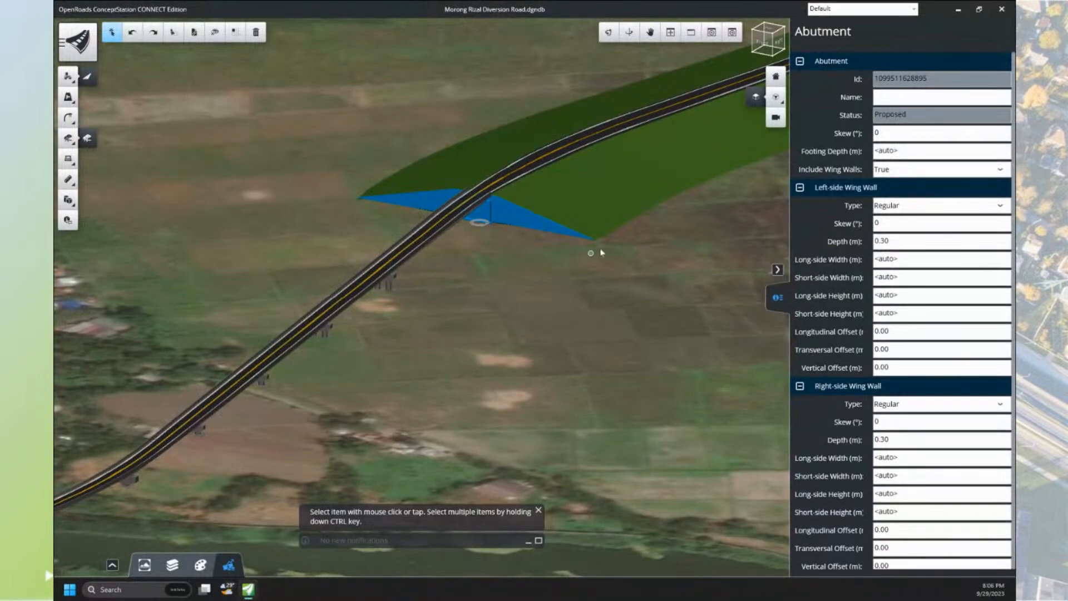
{"action": "left_click", "coordinate": [529, 267]}
- Examine the full bridge and approach road alignment from a wide perspective, and switch to the top view
{"action": "scroll", "coordinate": [532, 265], "scroll_direction": "down", "scroll_amount": 5}
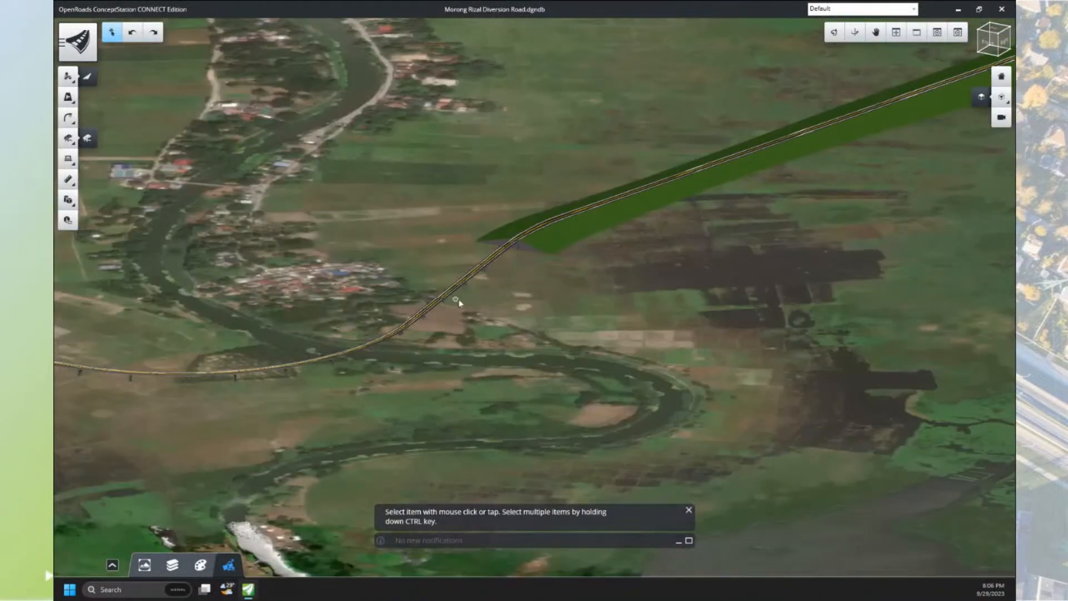
{"action": "middle_click_drag", "start_coordinate": [458, 303], "coordinate": [574, 246]}
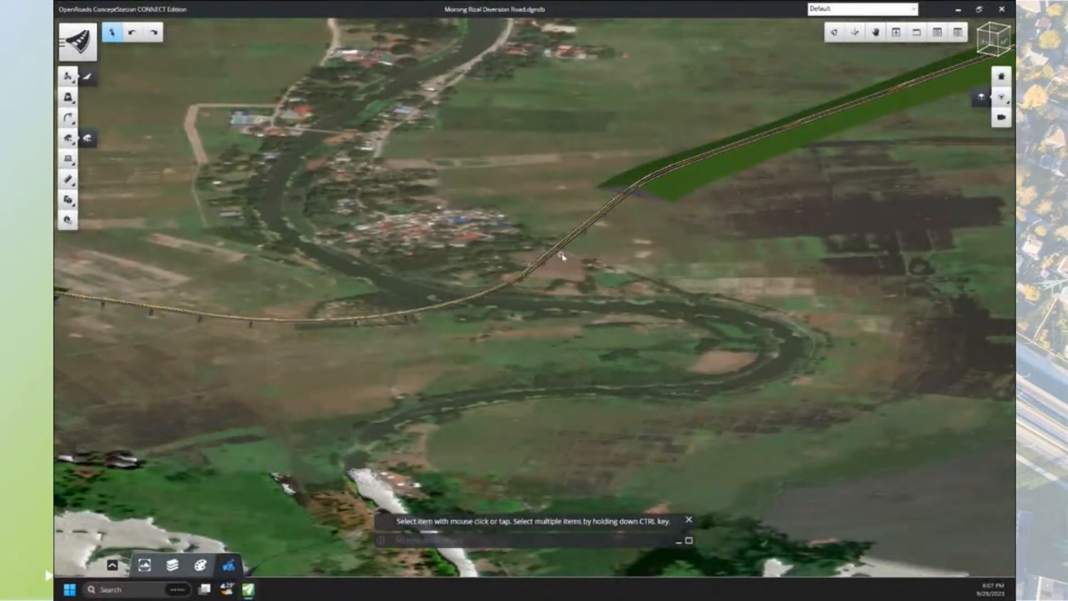
{"action": "scroll", "coordinate": [562, 256], "scroll_direction": "up", "scroll_amount": 2}
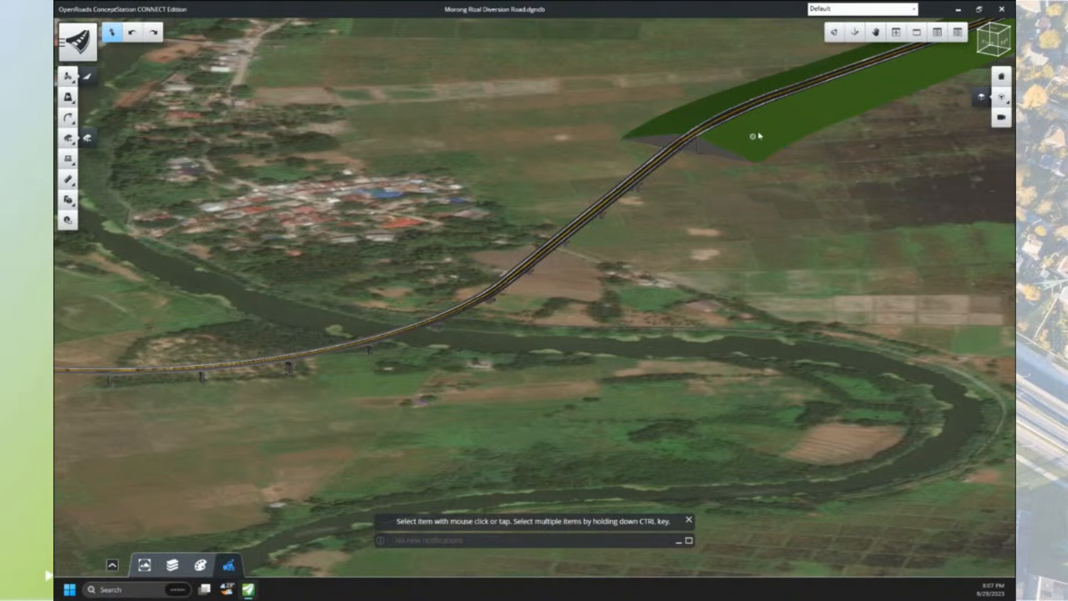
{"action": "scroll", "coordinate": [670, 184], "scroll_direction": "down", "scroll_amount": 2}
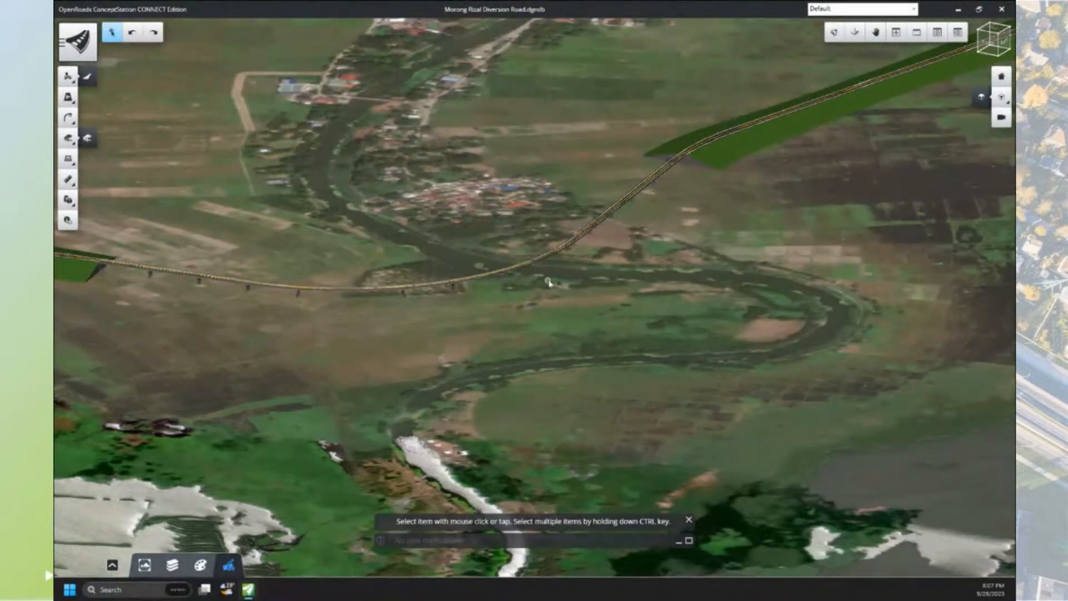
{"action": "scroll", "coordinate": [506, 272], "scroll_direction": "down", "scroll_amount": 2}
{"action": "middle_click_drag", "start_coordinate": [480, 254], "coordinate": [777, 319]}
{"action": "scroll", "coordinate": [515, 272], "scroll_direction": "down", "scroll_amount": 2}
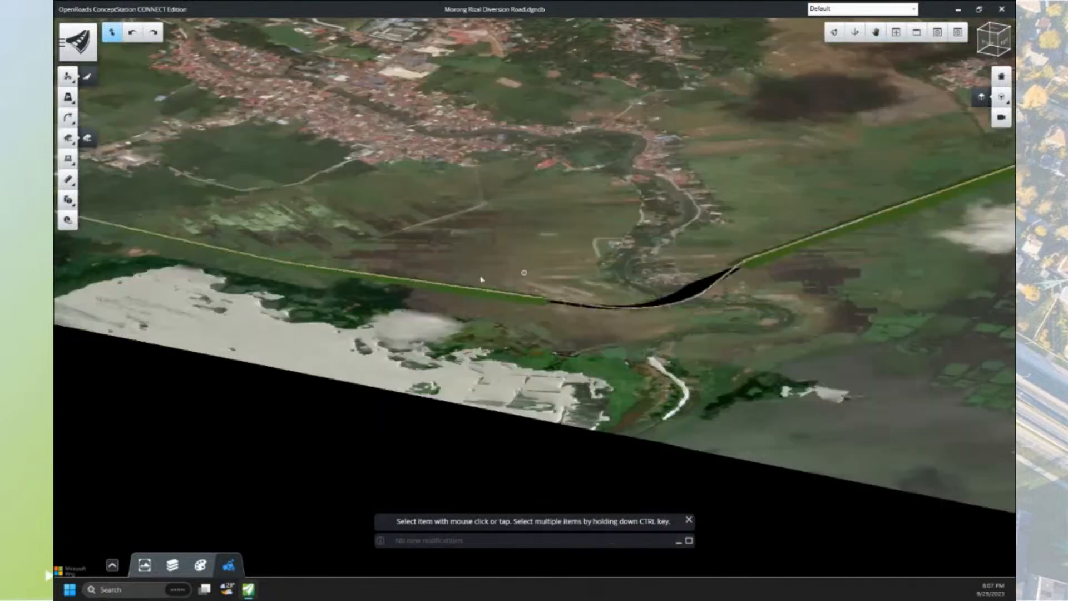
{"action": "middle_click_drag", "start_coordinate": [370, 244], "coordinate": [680, 326]}
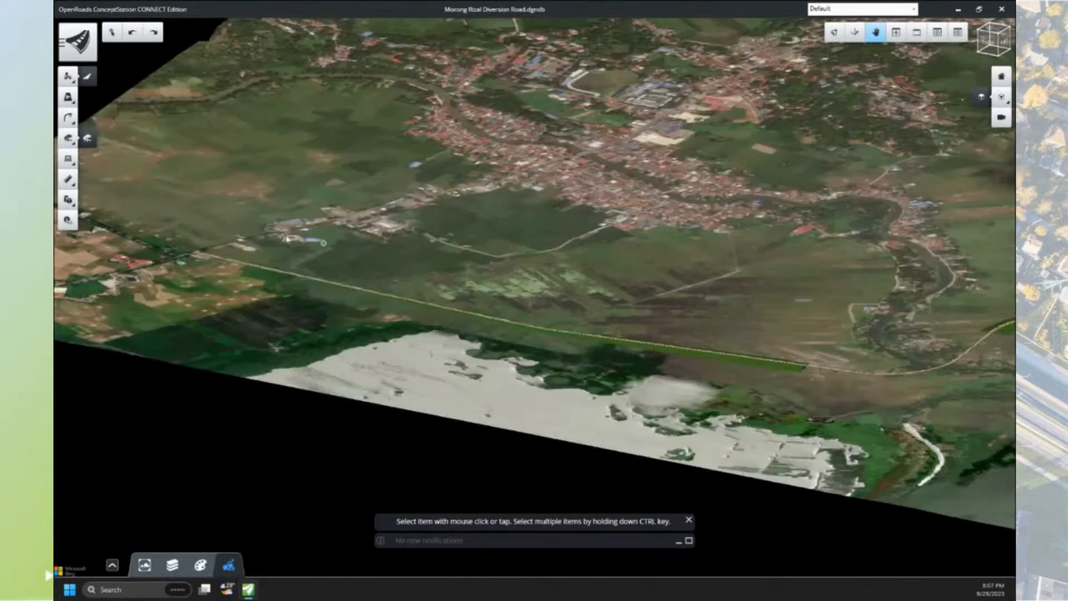
{"action": "left_click", "coordinate": [980, 99]}
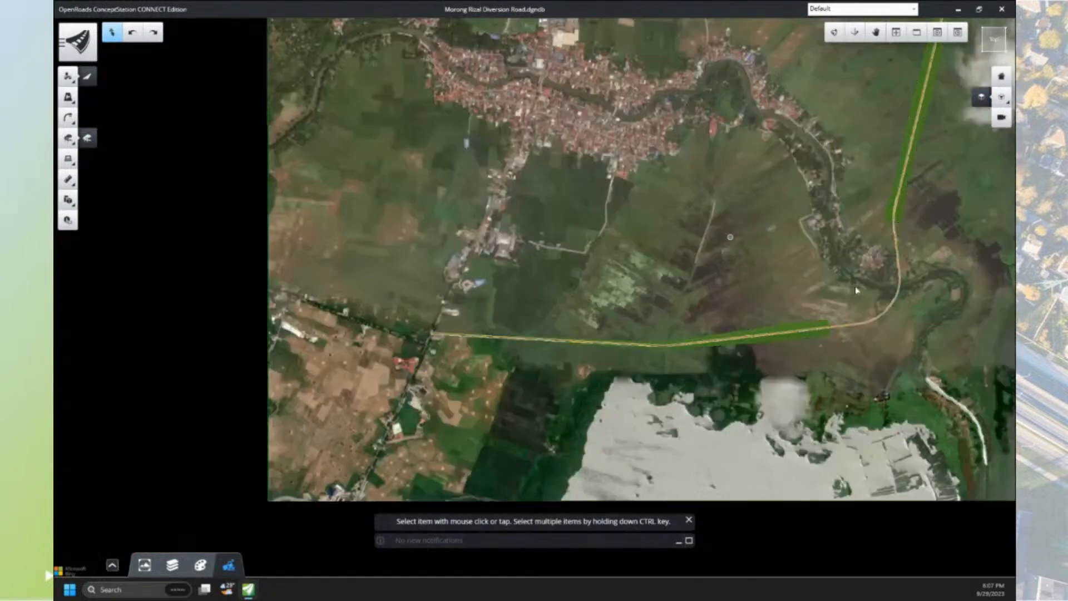
{"action": "middle_click_drag", "start_coordinate": [857, 289], "coordinate": [677, 310]}
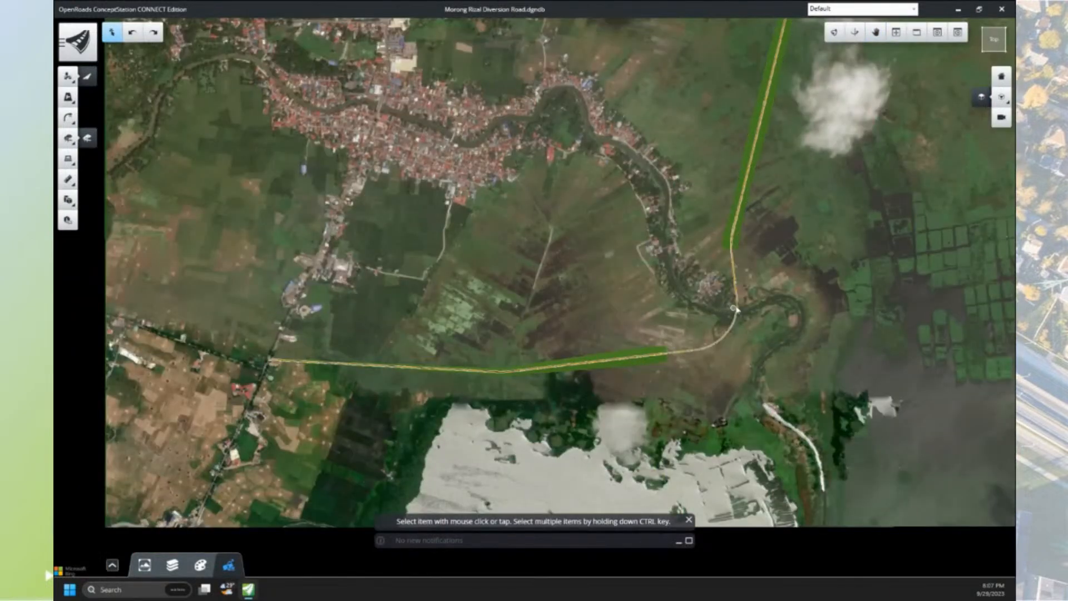
{"action": "left_click", "coordinate": [738, 301]}
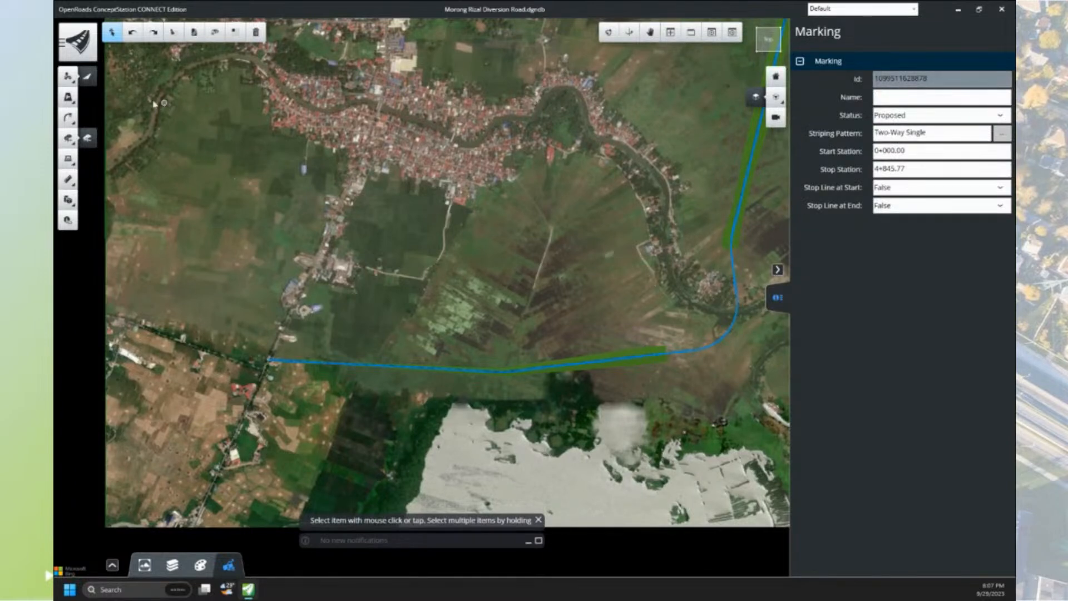
{"action": "left_click", "coordinate": [90, 80]}
{"action": "left_click", "coordinate": [92, 81]}
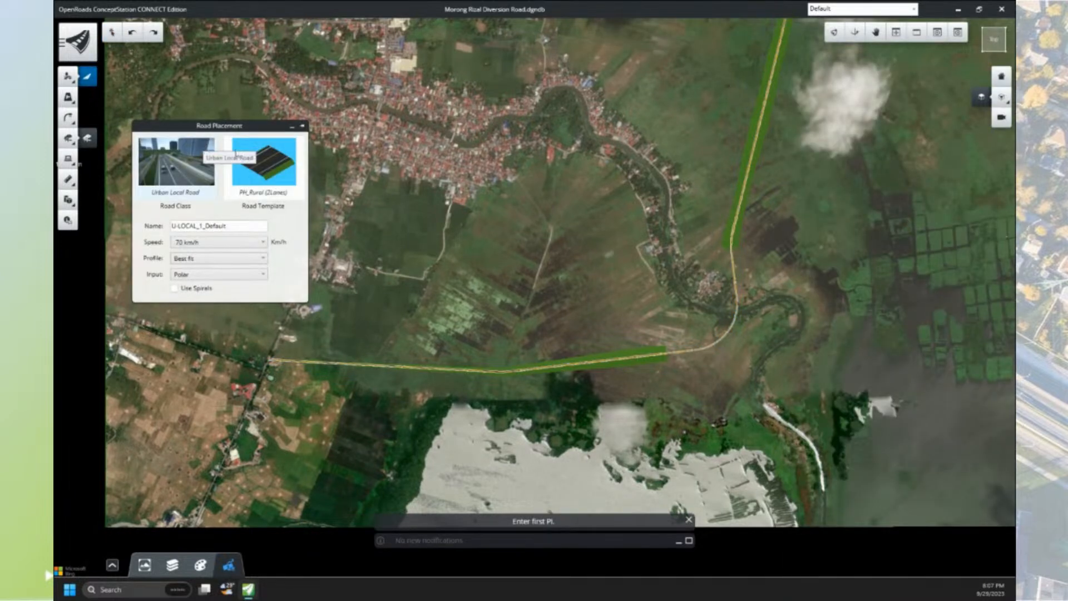
{"action": "key", "text": "Escape"}
- Inspect the bridge's properties, including the available status options
{"action": "left_click", "coordinate": [738, 292]}
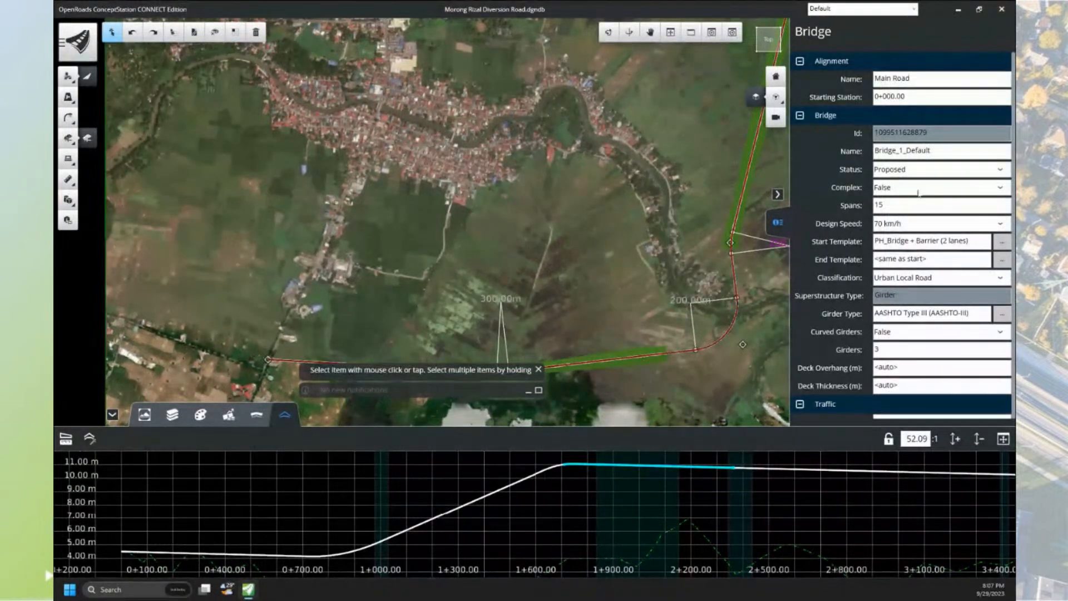
{"action": "left_click", "coordinate": [918, 173]}
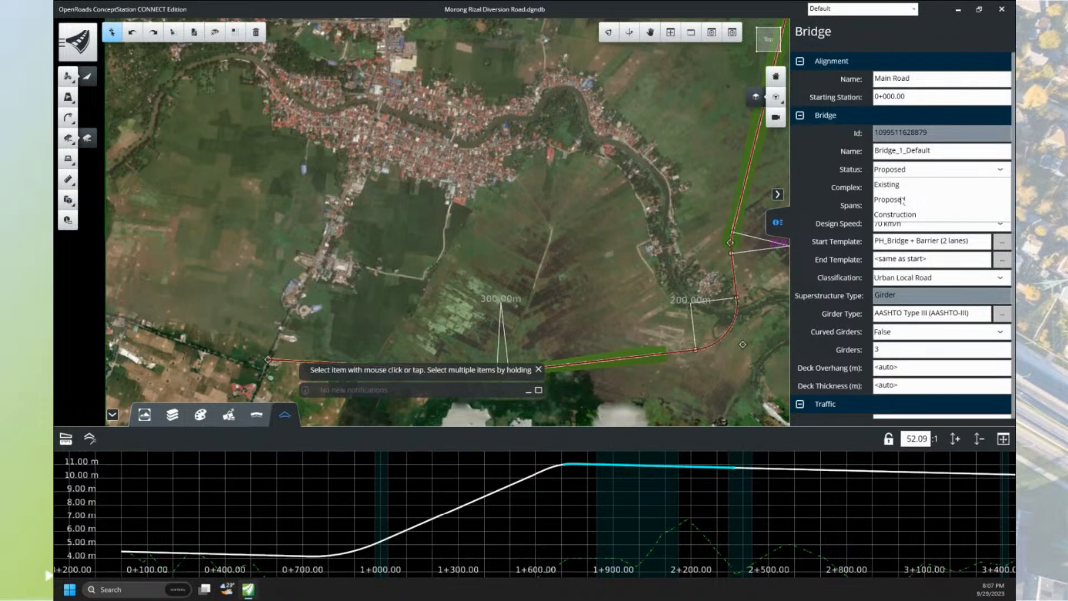
{"action": "left_click", "coordinate": [711, 169]}
- Draw a straight PH_Rural (2Lanes) road about 106 m long over the existing road at the main road's start, entering Manila East Road as its name
{"action": "middle_click_drag", "start_coordinate": [575, 234], "coordinate": [599, 170]}
{"action": "scroll", "coordinate": [326, 259], "scroll_direction": "up", "scroll_amount": 4}
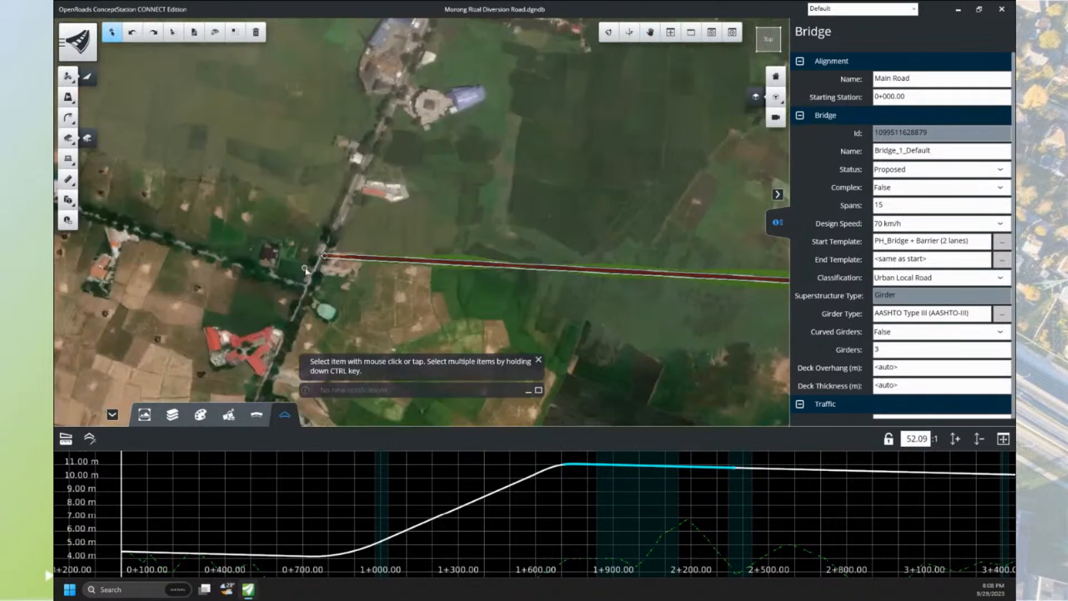
{"action": "scroll", "coordinate": [326, 259], "scroll_direction": "up", "scroll_amount": 3}
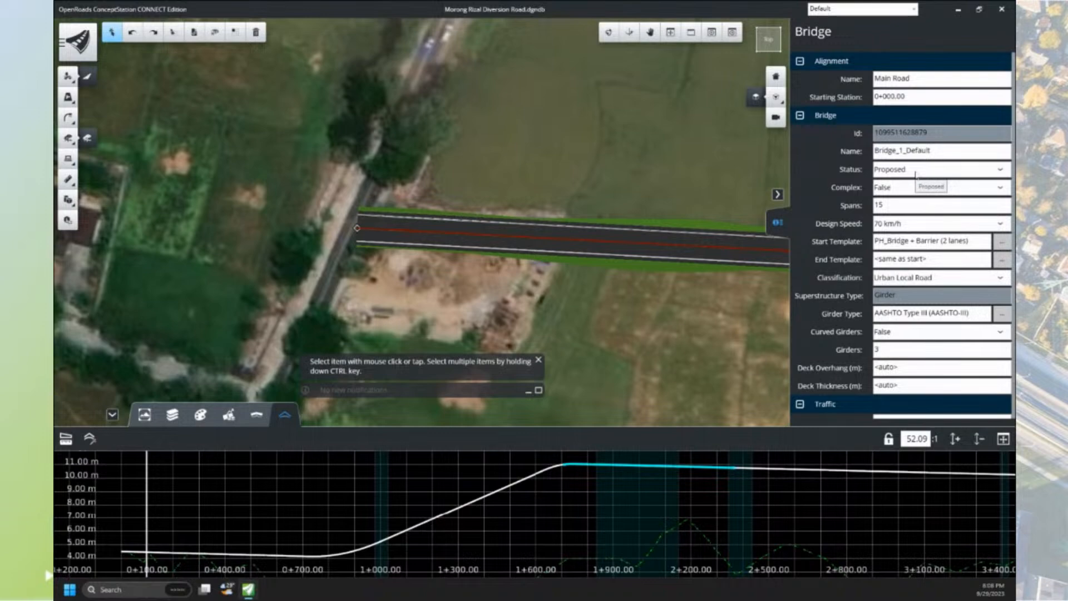
{"action": "left_click", "coordinate": [88, 75]}
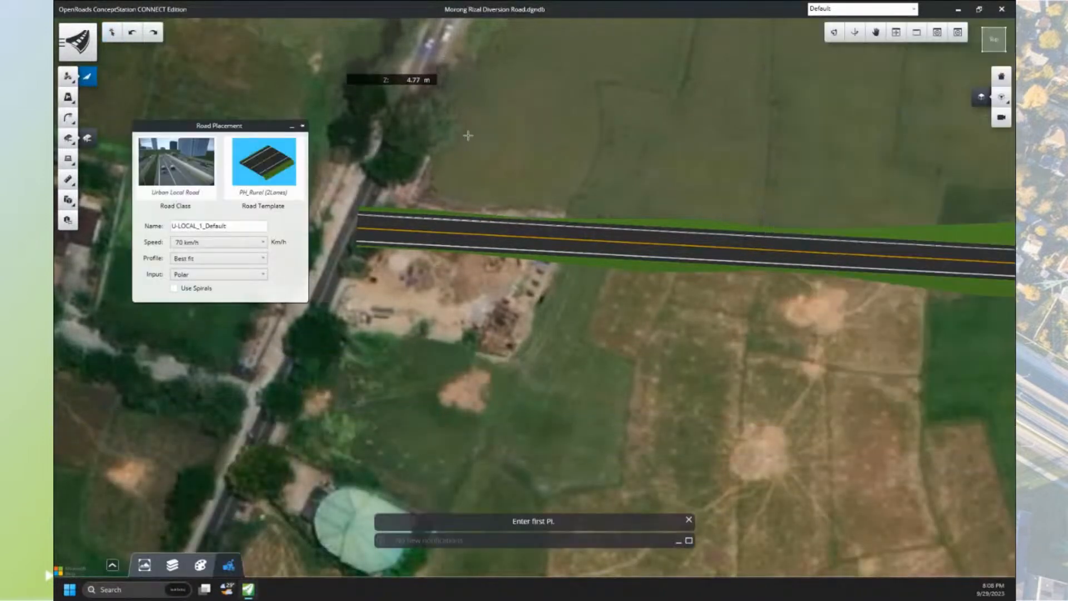
{"action": "middle_click_drag", "start_coordinate": [489, 160], "coordinate": [630, 169]}
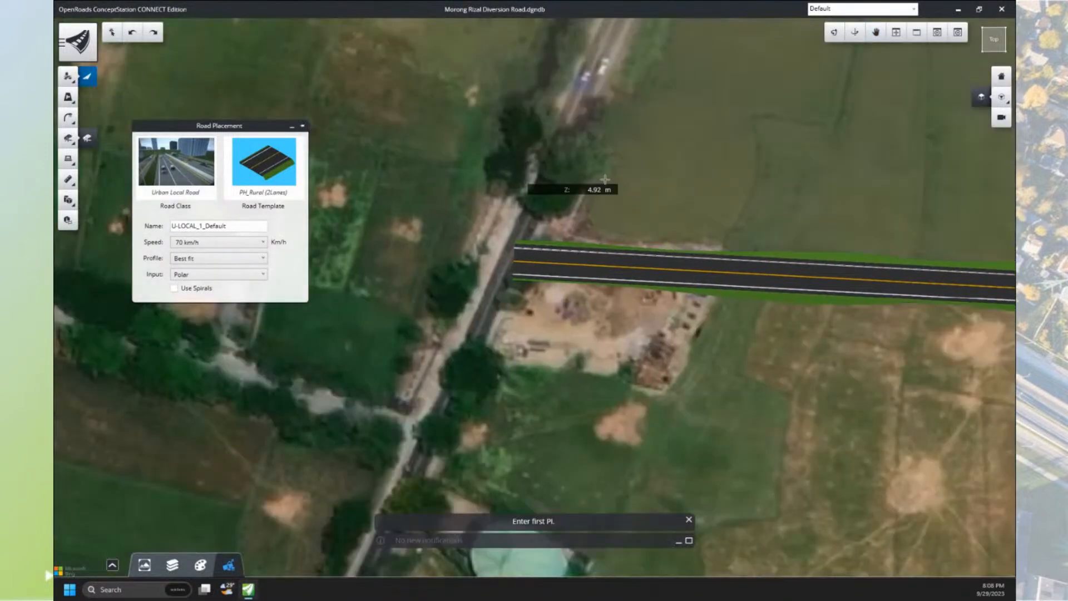
{"action": "left_click_drag", "start_coordinate": [226, 226], "coordinate": [142, 218]}
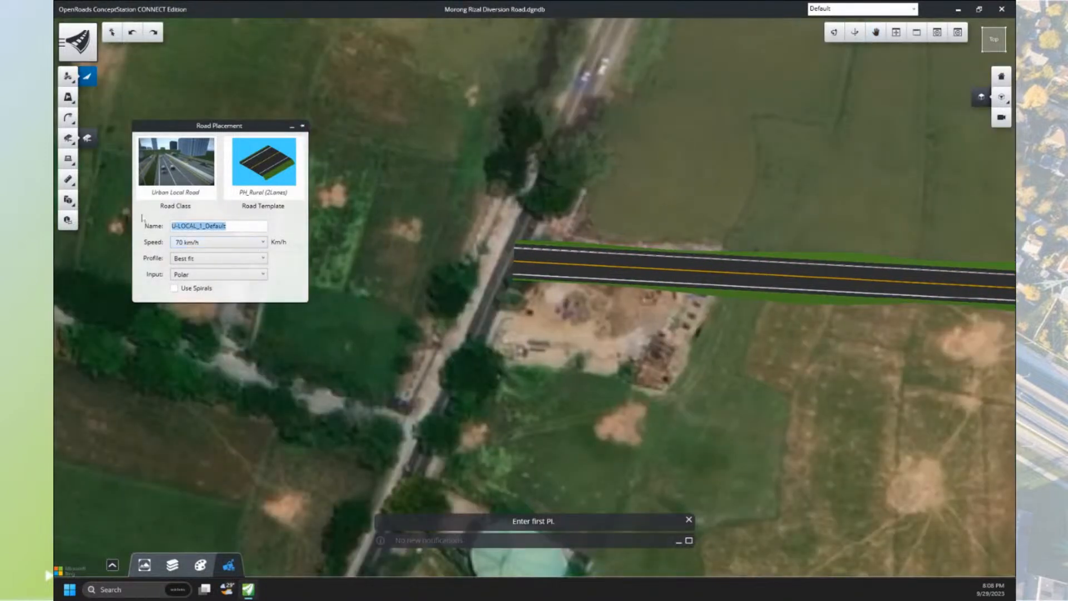
{"action": "type", "text": "Manila East Road"}
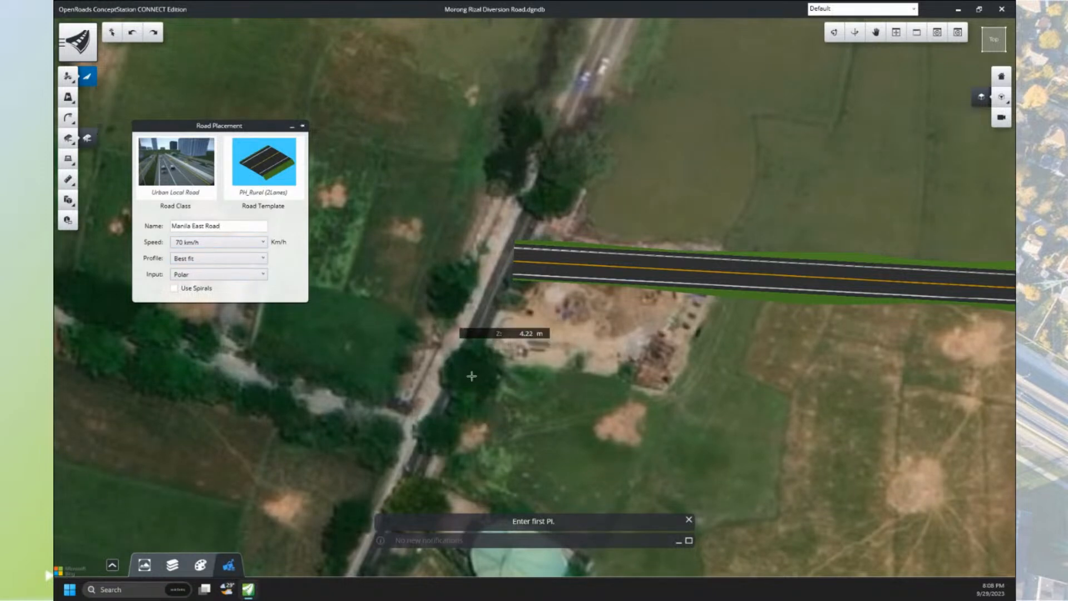
{"action": "left_click", "coordinate": [432, 422]}
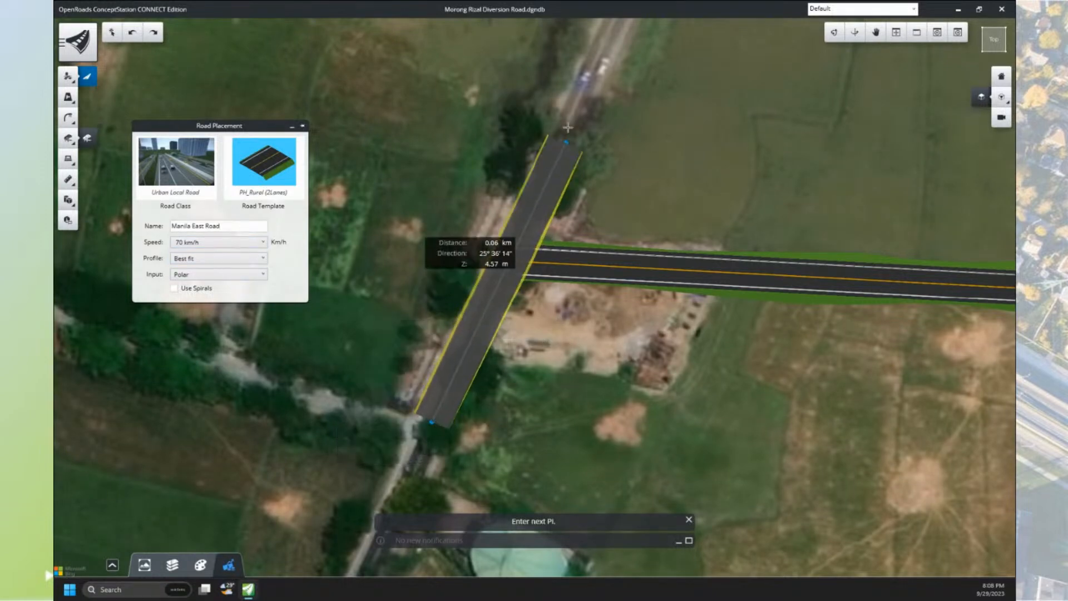
{"action": "left_click", "coordinate": [603, 50]}
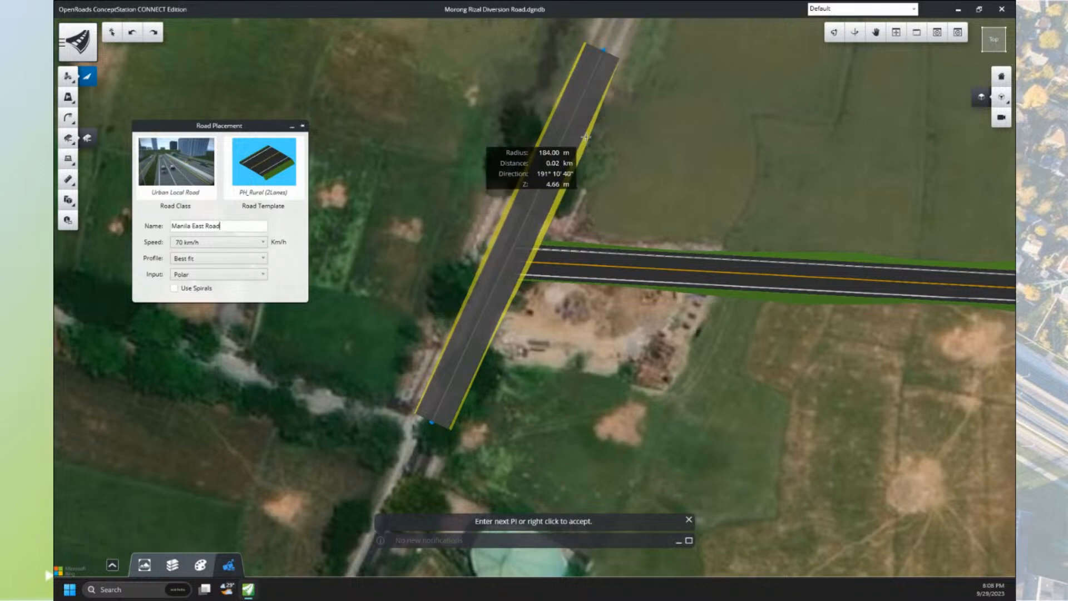
{"action": "right_click", "coordinate": [590, 196]}
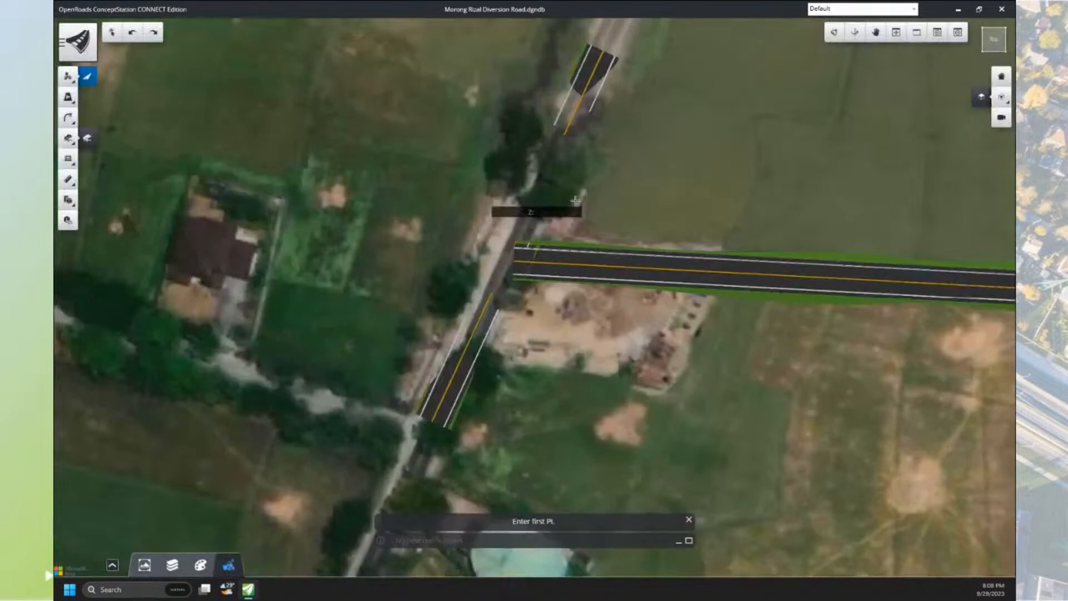
{"action": "right_click", "coordinate": [556, 258]}
{"action": "left_click", "coordinate": [560, 266]}
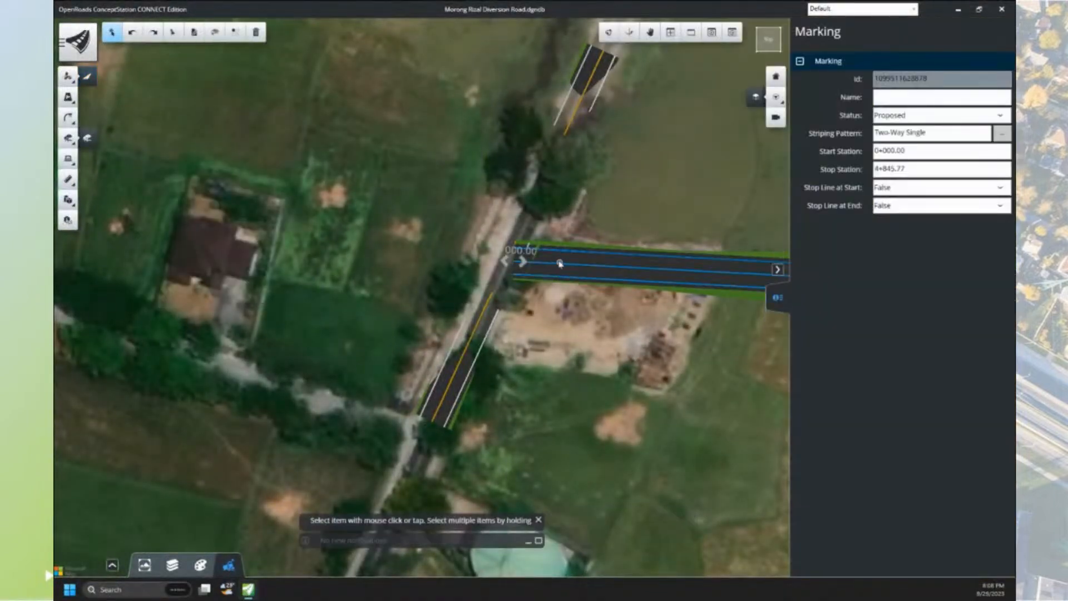
{"action": "key", "text": "Escape"}
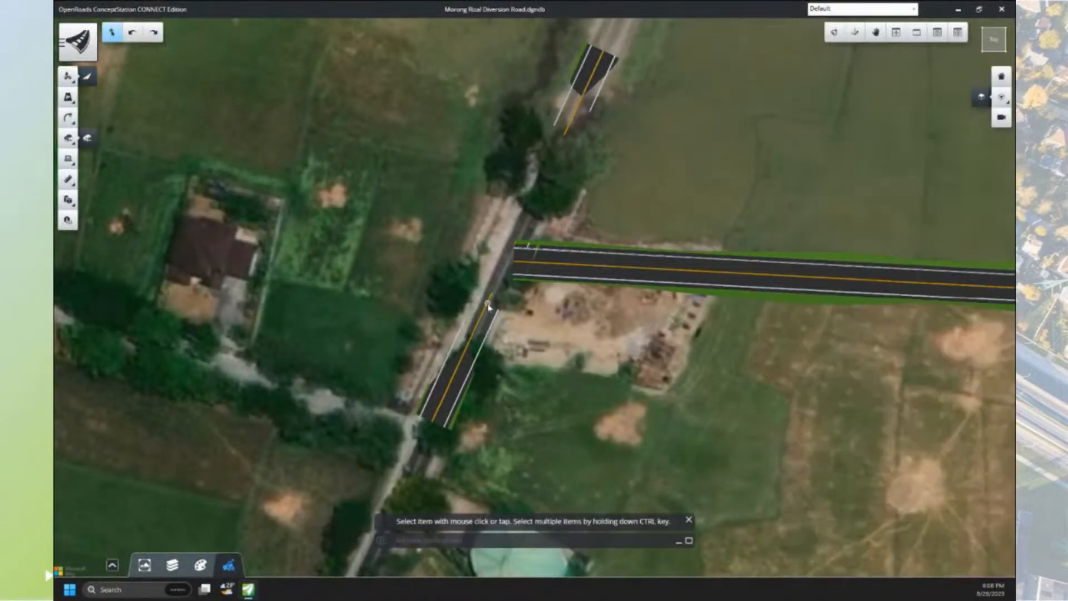
- Apply a Best Fit Vertical profile to the new crossing road using the Absolute Difference method at 70 km/h
{"action": "scroll", "coordinate": [498, 288], "scroll_direction": "up", "scroll_amount": 3}
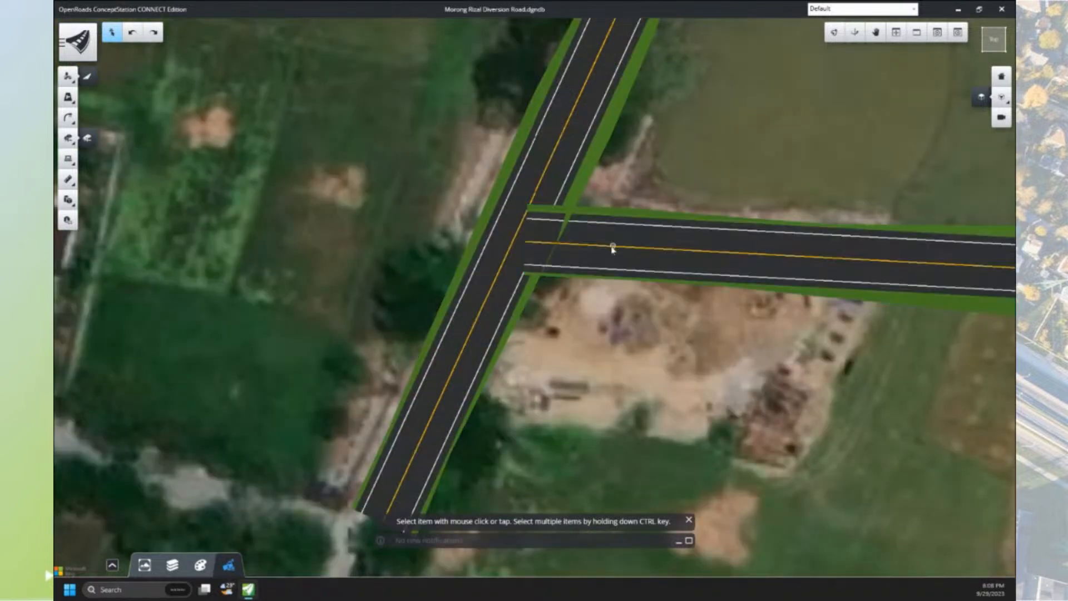
{"action": "left_click", "coordinate": [486, 292]}
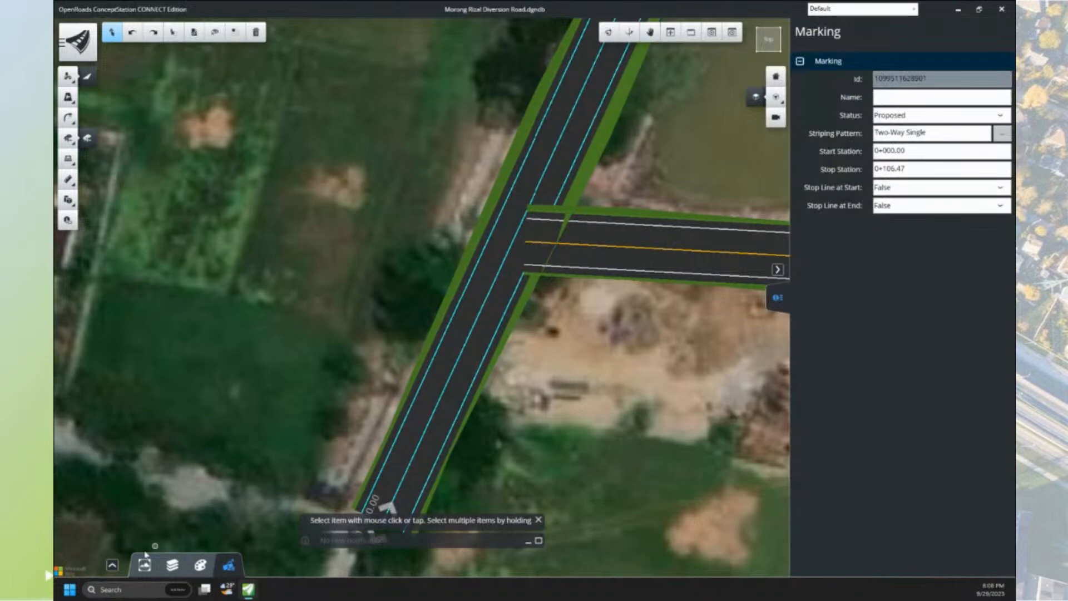
{"action": "left_click", "coordinate": [113, 565]}
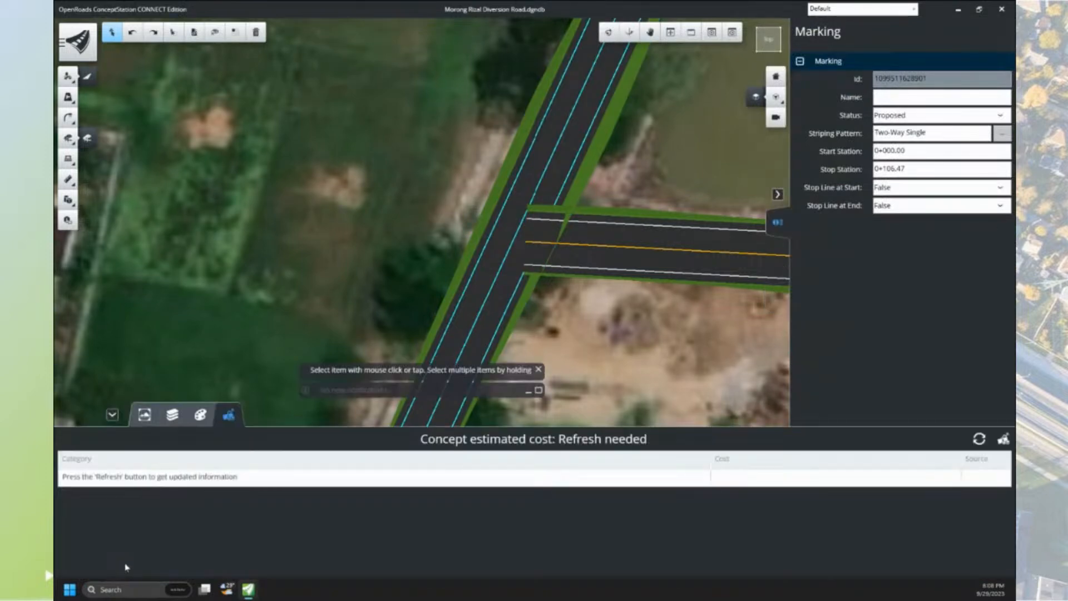
{"action": "left_click", "coordinate": [487, 307]}
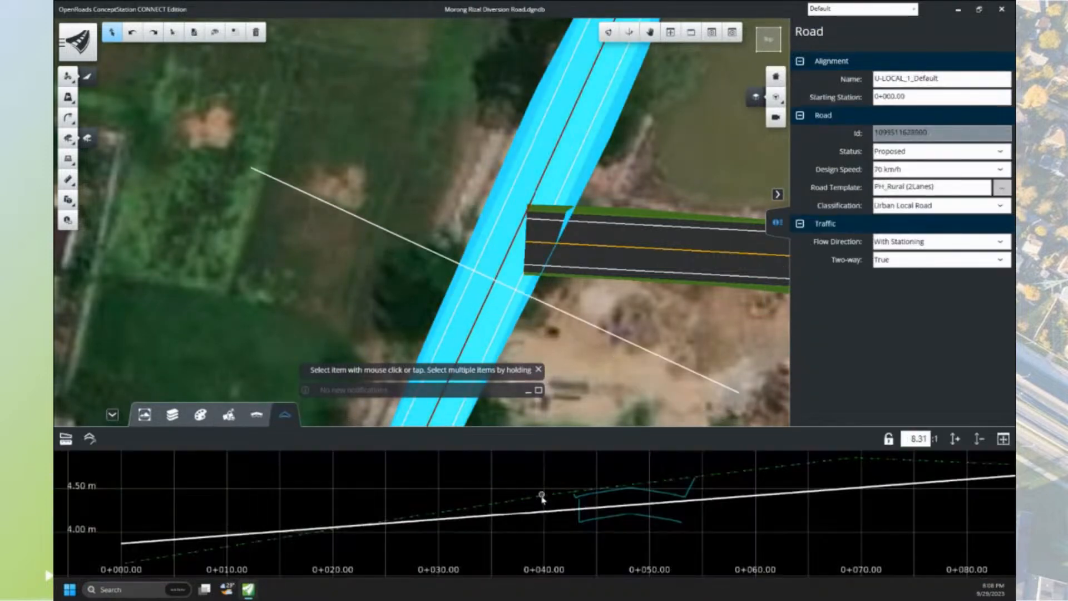
{"action": "scroll", "coordinate": [585, 500], "scroll_direction": "down", "scroll_amount": 2}
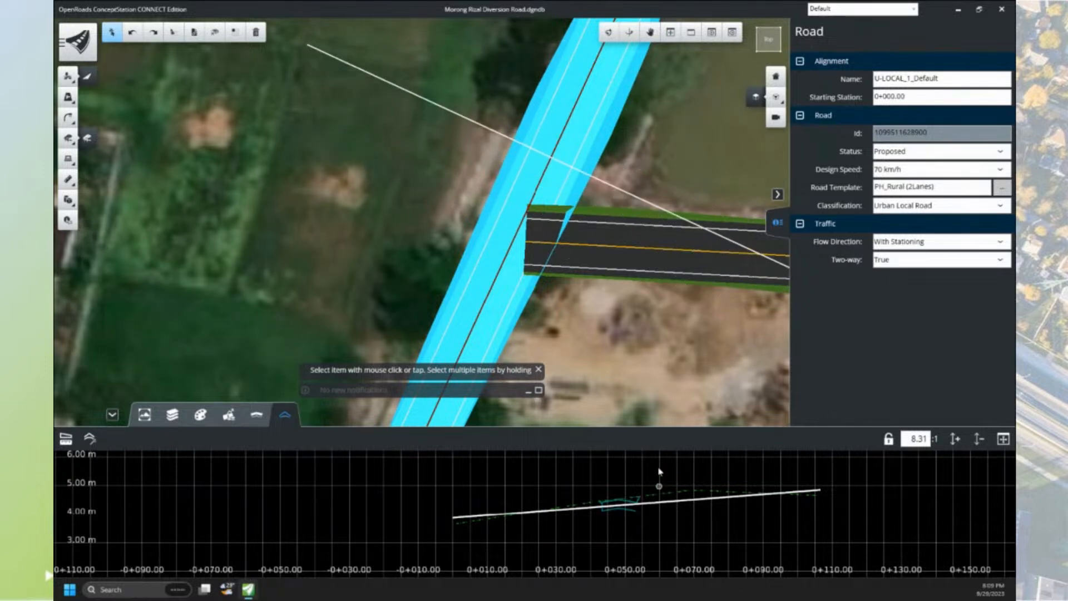
{"action": "left_click", "coordinate": [90, 441]}
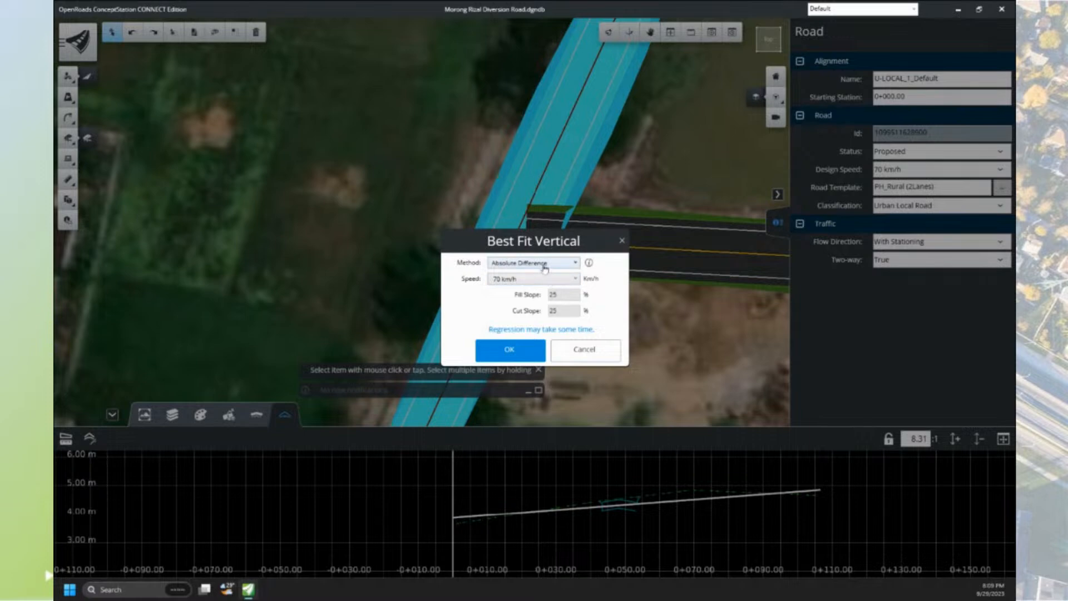
{"action": "left_click", "coordinate": [516, 355]}
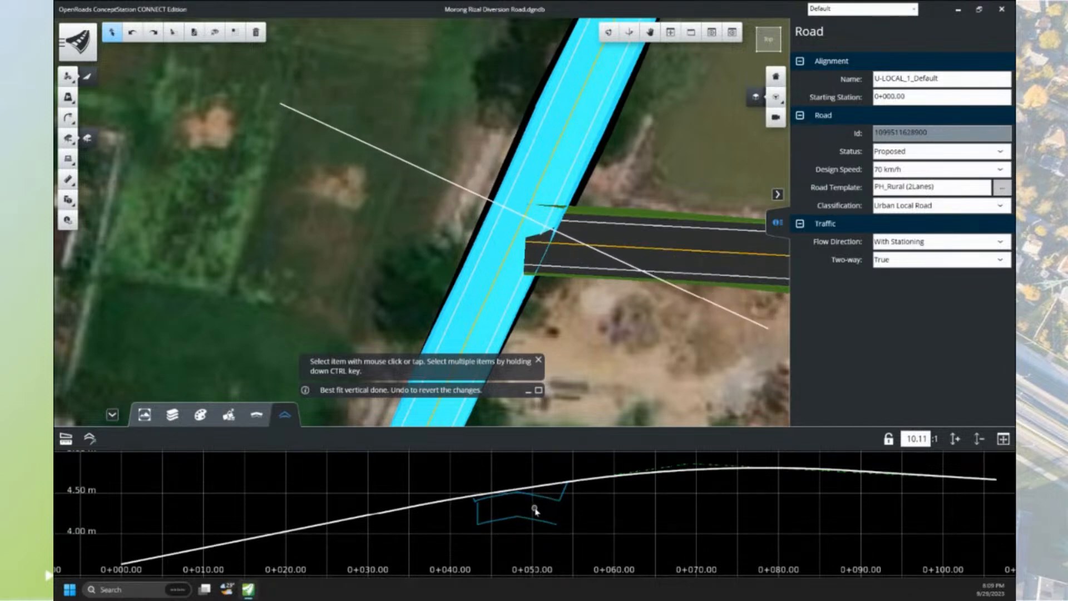
- Move the main road's start point onto the centerline of the crossing road
{"action": "left_click", "coordinate": [642, 251]}
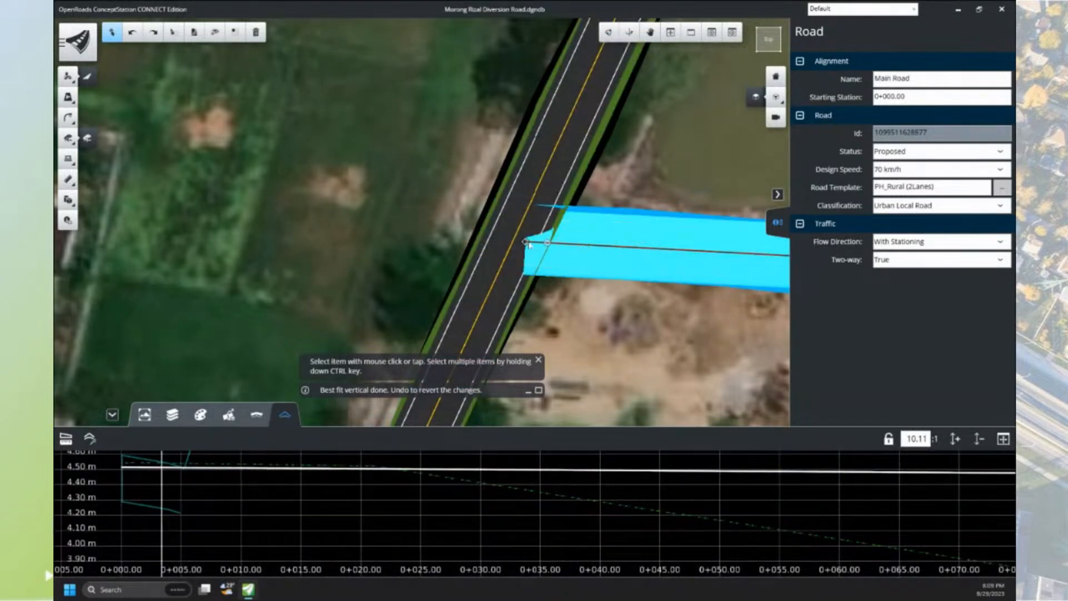
{"action": "left_click_drag", "start_coordinate": [525, 242], "coordinate": [516, 234]}
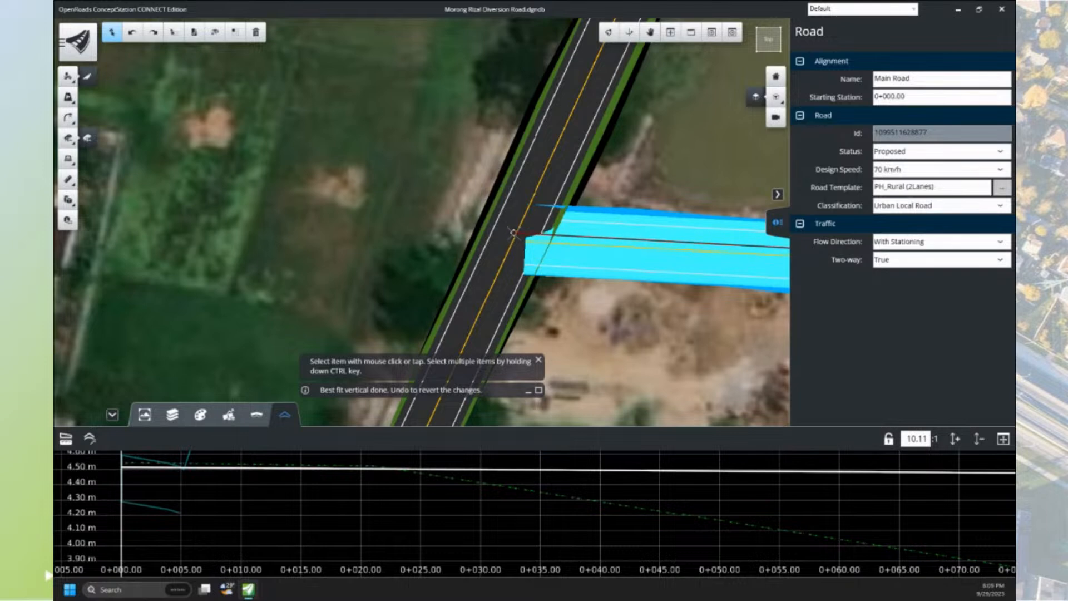
{"action": "left_click", "coordinate": [515, 235]}
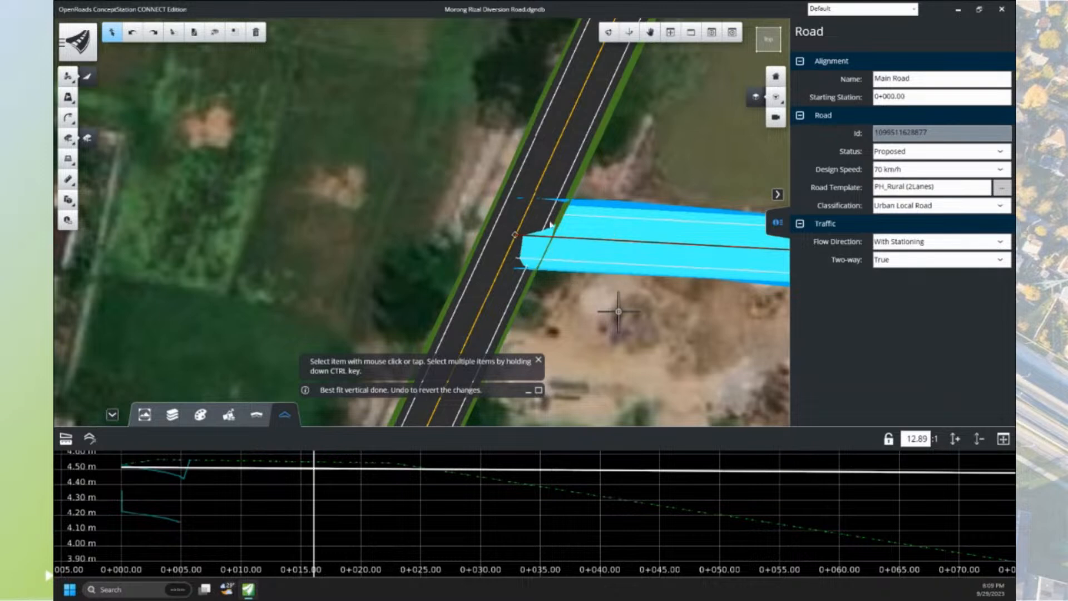
- Create a T-intersection with the main road as the primary road and the crossing road as the secondary road
{"action": "left_click", "coordinate": [69, 81]}
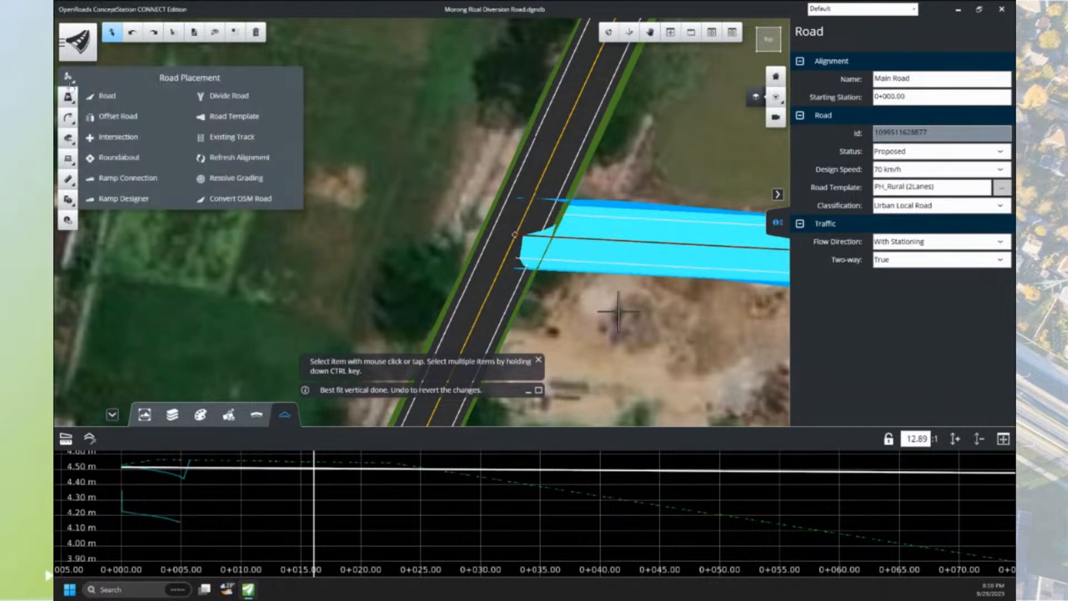
{"action": "left_click", "coordinate": [116, 140]}
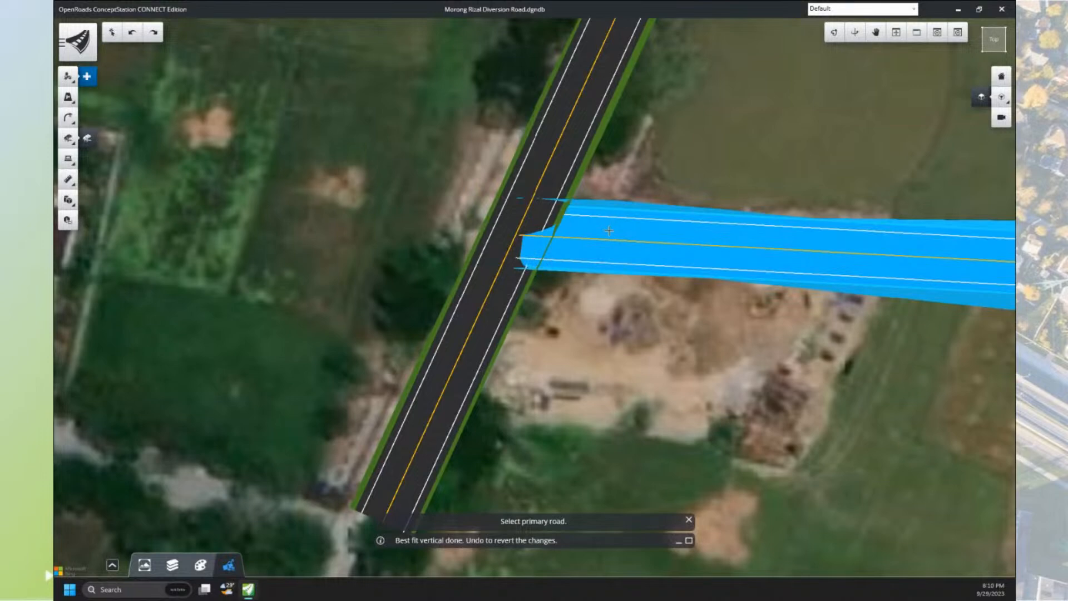
{"action": "left_click", "coordinate": [609, 231]}
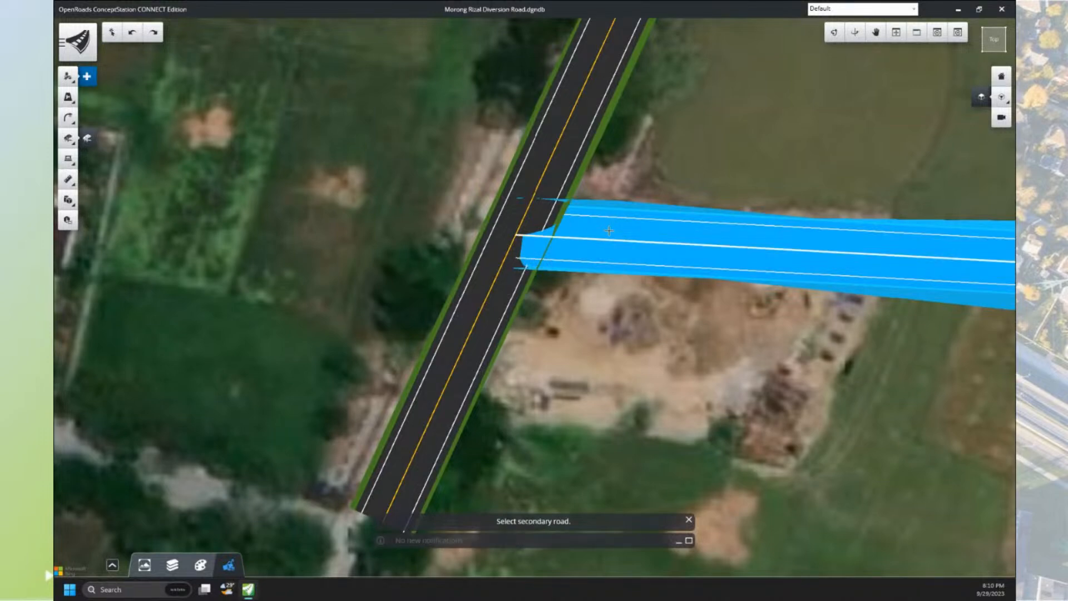
{"action": "left_click", "coordinate": [523, 202]}
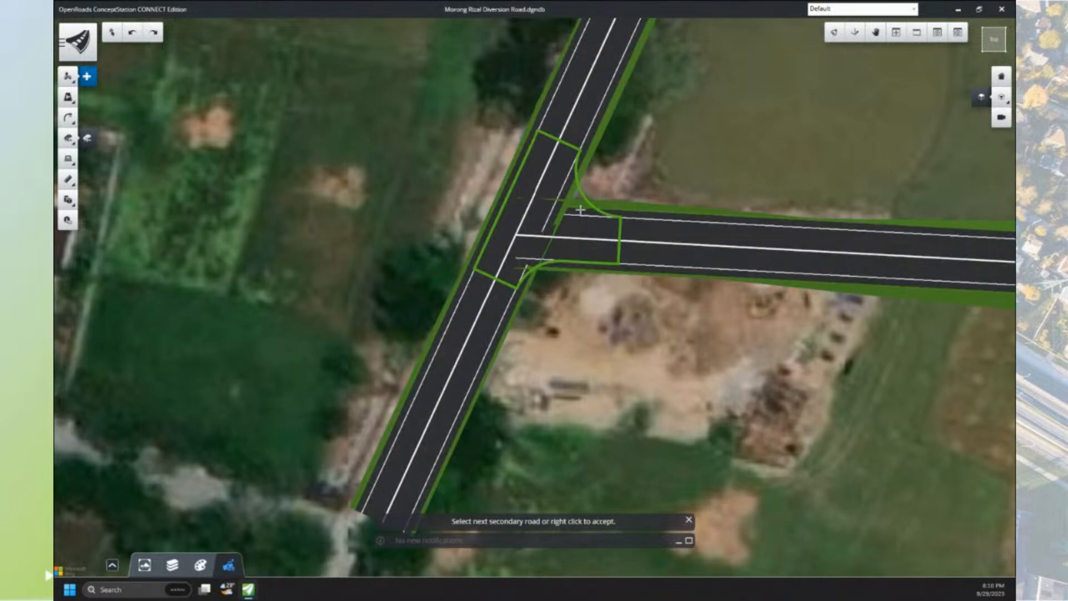
{"action": "scroll", "coordinate": [580, 210], "scroll_direction": "up", "scroll_amount": 1}
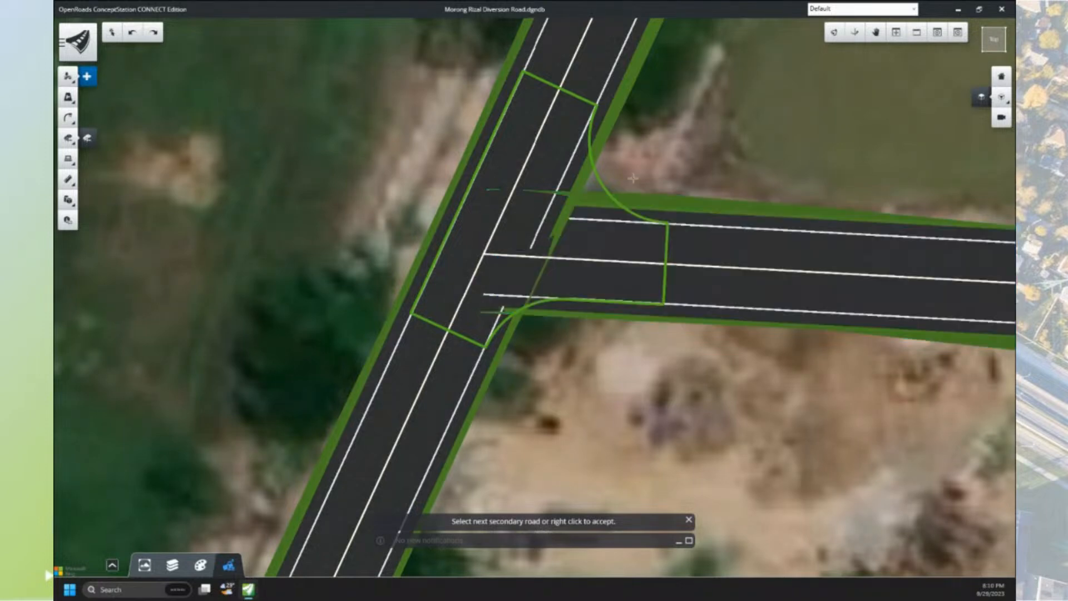
{"action": "right_click", "coordinate": [643, 155]}
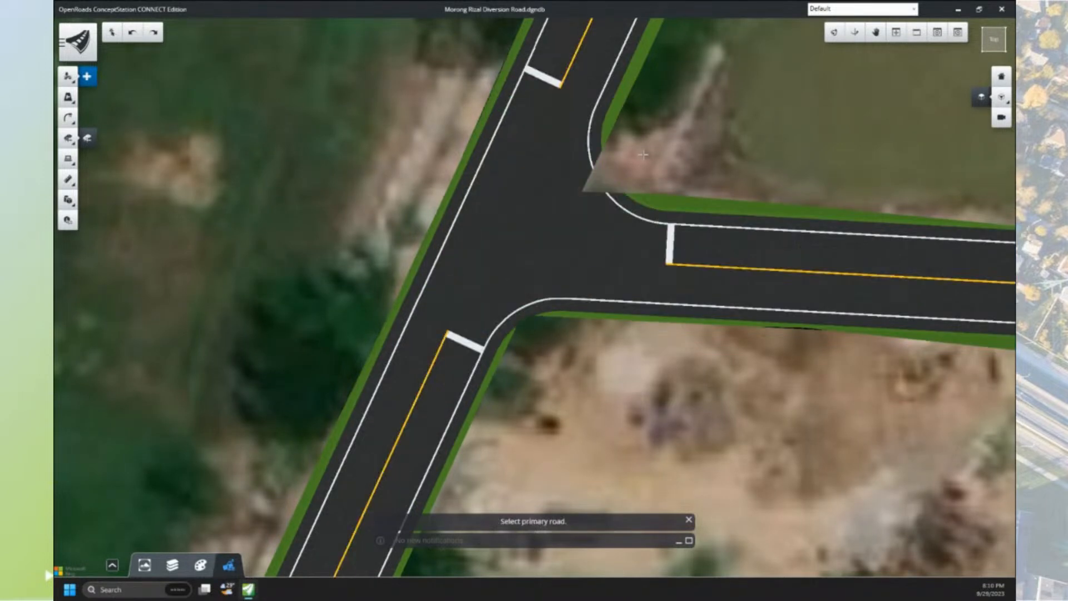
{"action": "scroll", "coordinate": [643, 302], "scroll_direction": "down", "scroll_amount": 2}
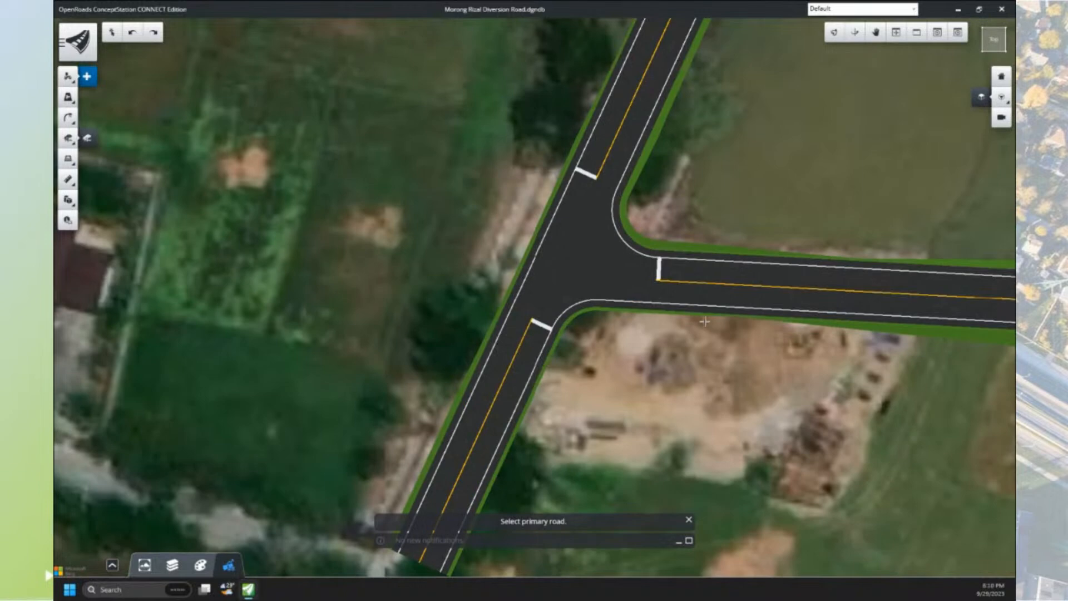
{"action": "middle_click_drag", "start_coordinate": [740, 350], "coordinate": [571, 356]}
{"action": "scroll", "coordinate": [567, 355], "scroll_direction": "down", "scroll_amount": 2}
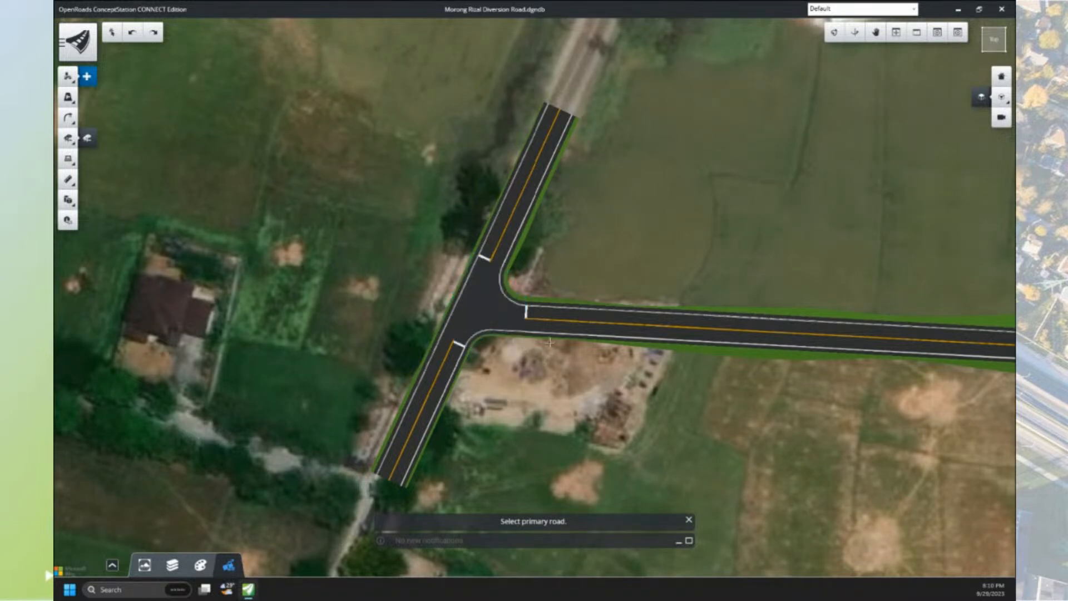
{"action": "key", "text": "Escape"}
- Set the status of the crossing road's far northern section to Existing and deselect it
{"action": "left_click", "coordinate": [533, 207]}
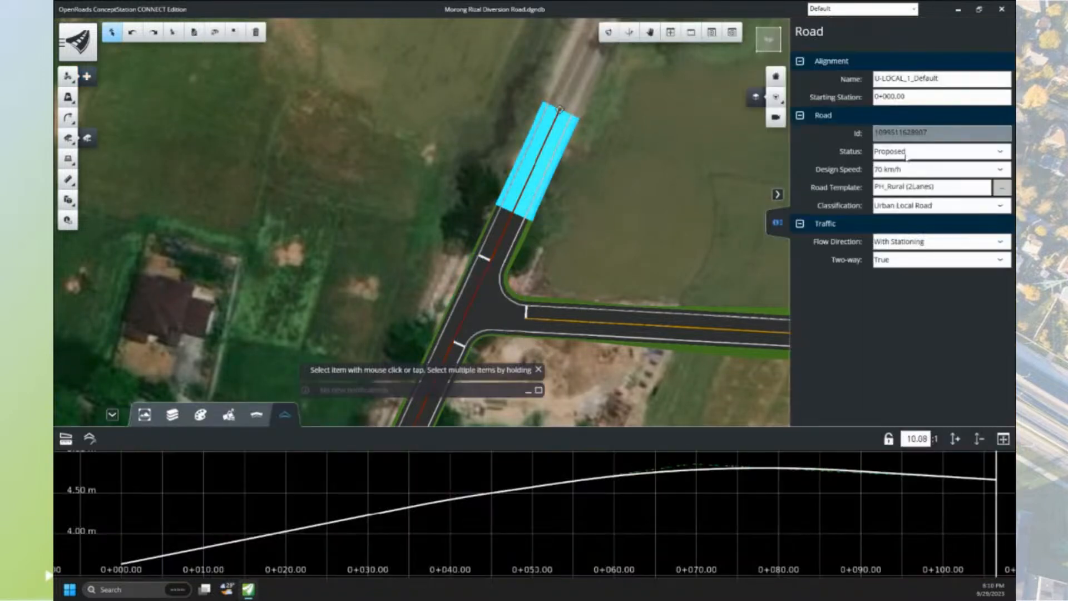
{"action": "left_click", "coordinate": [920, 153]}
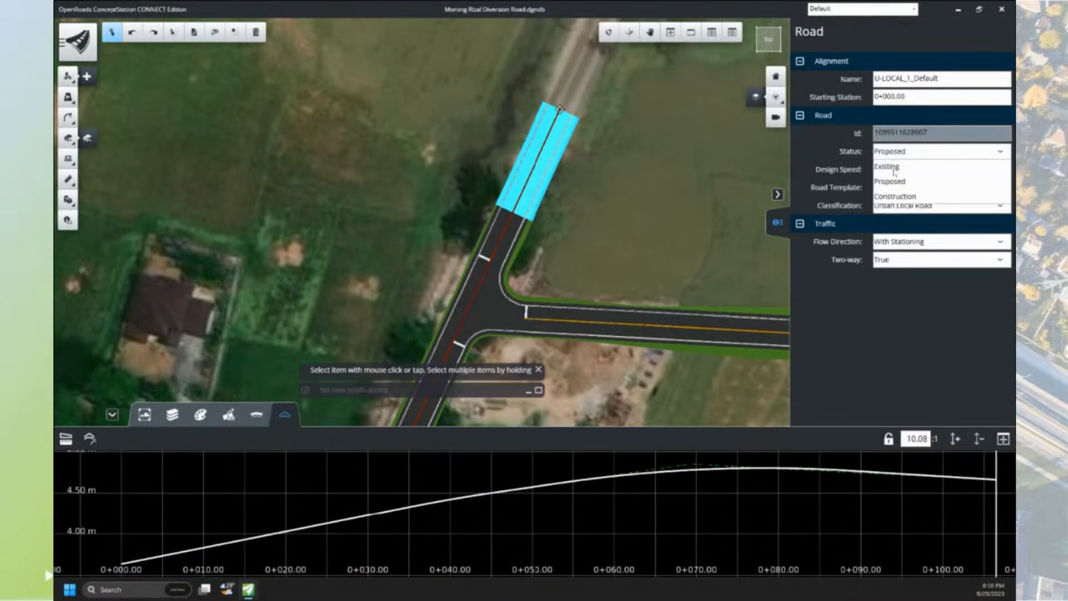
{"action": "left_click", "coordinate": [895, 168]}
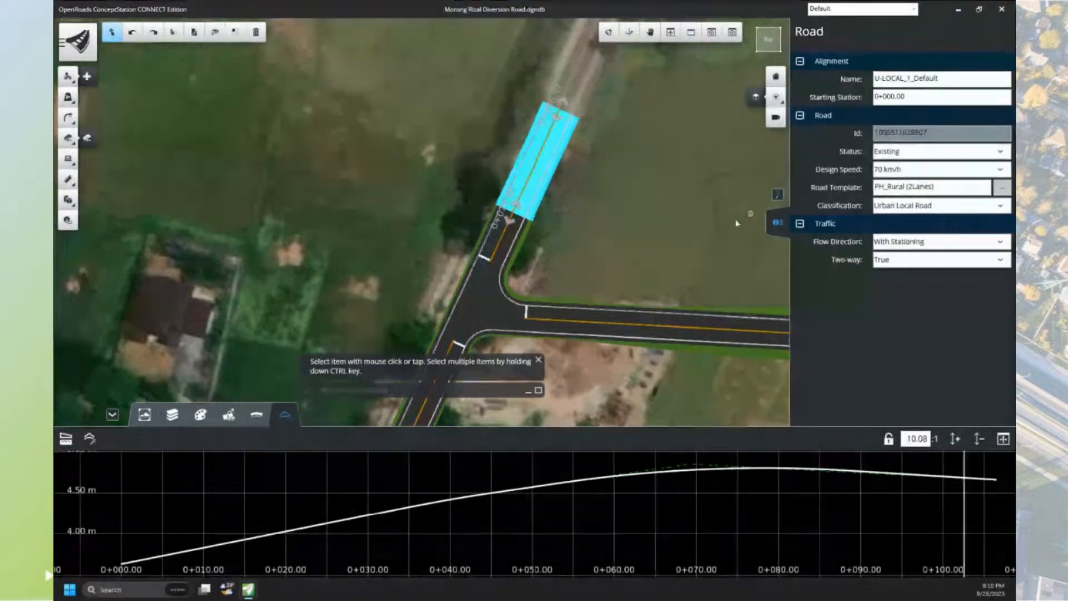
{"action": "left_click", "coordinate": [667, 261]}
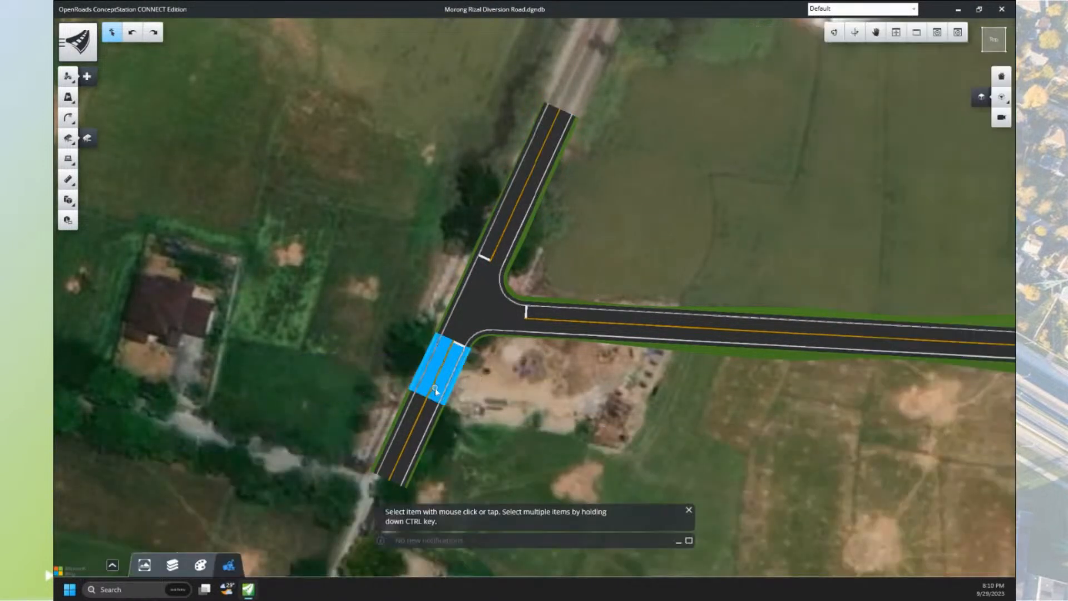
- Set the status of the crossing road's section south of the intersection to Existing and clear the selection
{"action": "left_click", "coordinate": [430, 418]}
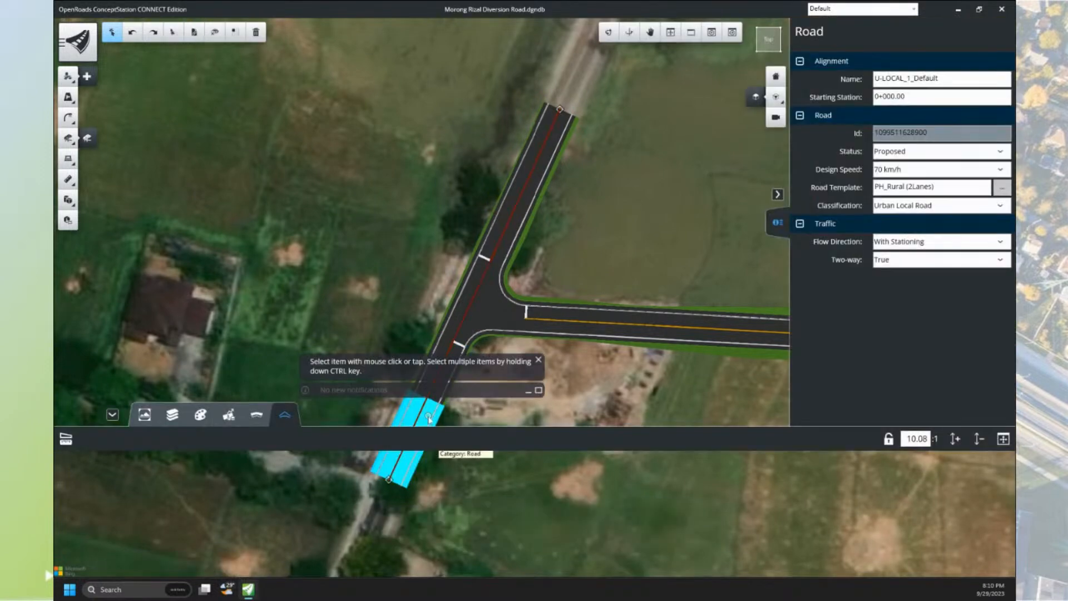
{"action": "left_click", "coordinate": [944, 154]}
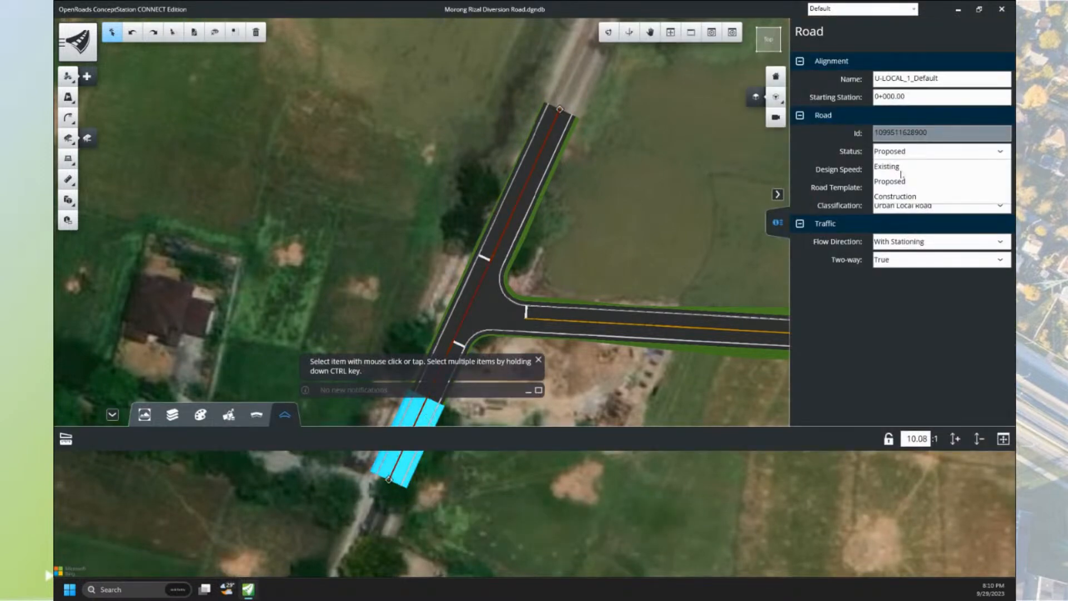
{"action": "left_click", "coordinate": [903, 168]}
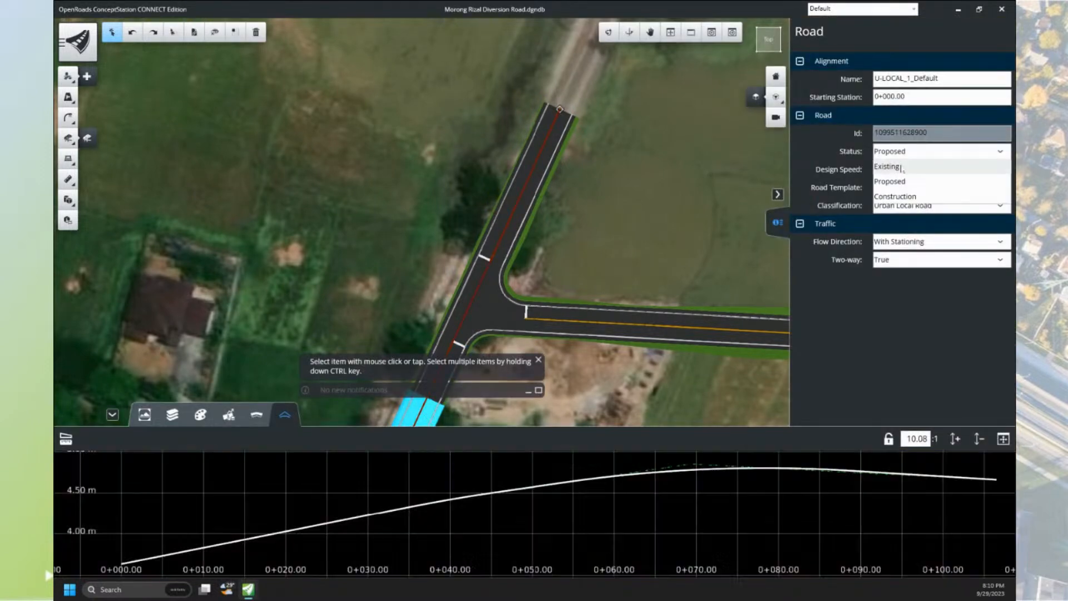
{"action": "left_click", "coordinate": [476, 301]}
{"action": "scroll", "coordinate": [608, 249], "scroll_direction": "down", "scroll_amount": 3}
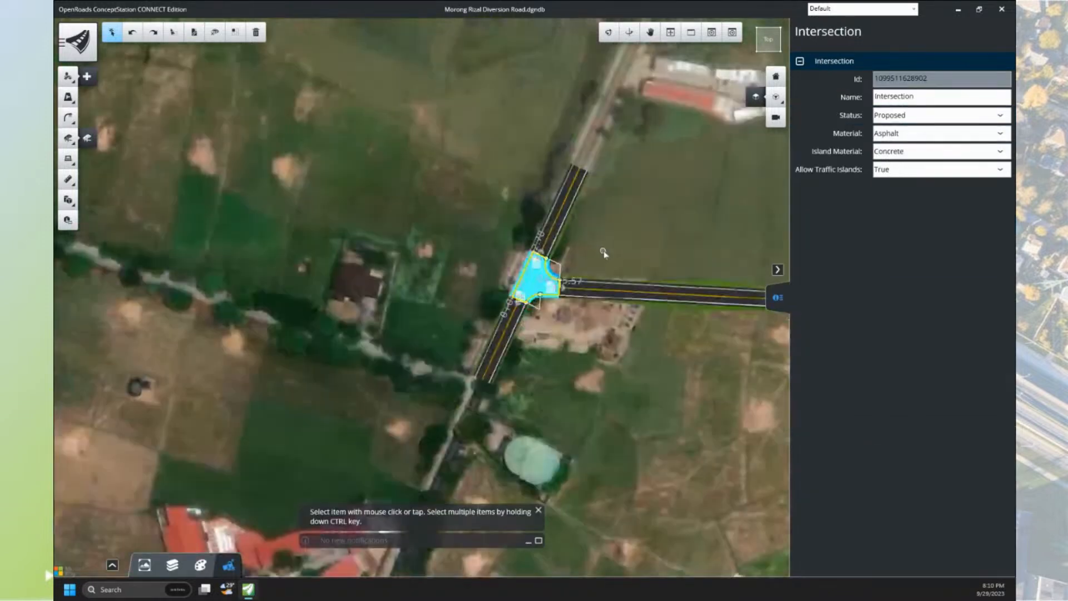
{"action": "left_click", "coordinate": [624, 340]}
- Start a new PH_Rural (2Lanes) road near the bridge's river crossing, named Barangay Rd, with a 40 km/h design speed
{"action": "scroll", "coordinate": [625, 341], "scroll_direction": "down", "scroll_amount": 2}
{"action": "middle_click_drag", "start_coordinate": [902, 303], "coordinate": [550, 256]}
{"action": "scroll", "coordinate": [689, 250], "scroll_direction": "down", "scroll_amount": 2}
{"action": "scroll", "coordinate": [811, 215], "scroll_direction": "down", "scroll_amount": 2}
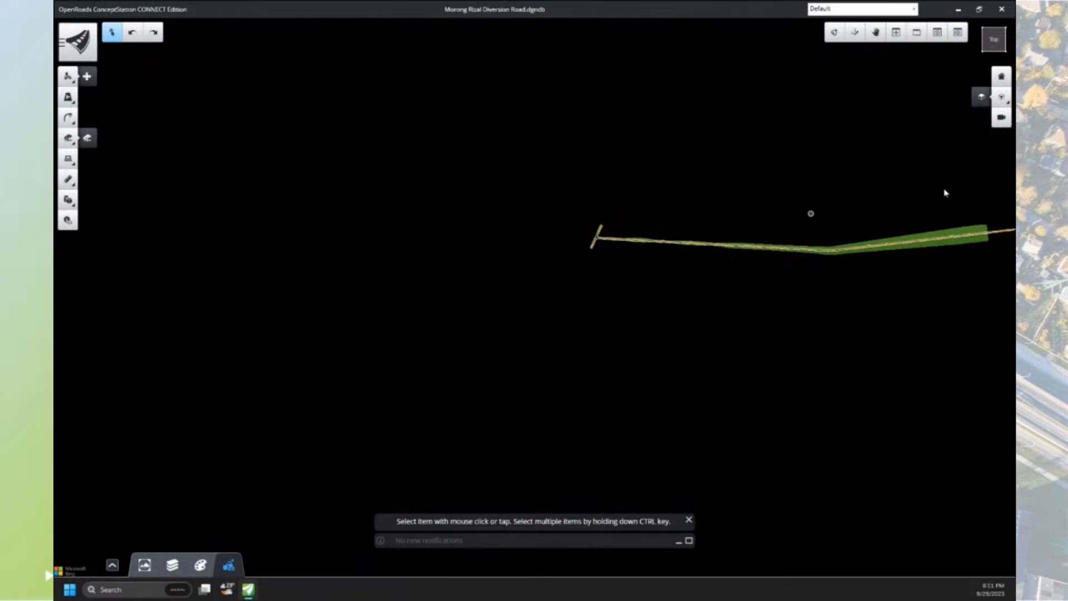
{"action": "scroll", "coordinate": [952, 229], "scroll_direction": "down", "scroll_amount": 1}
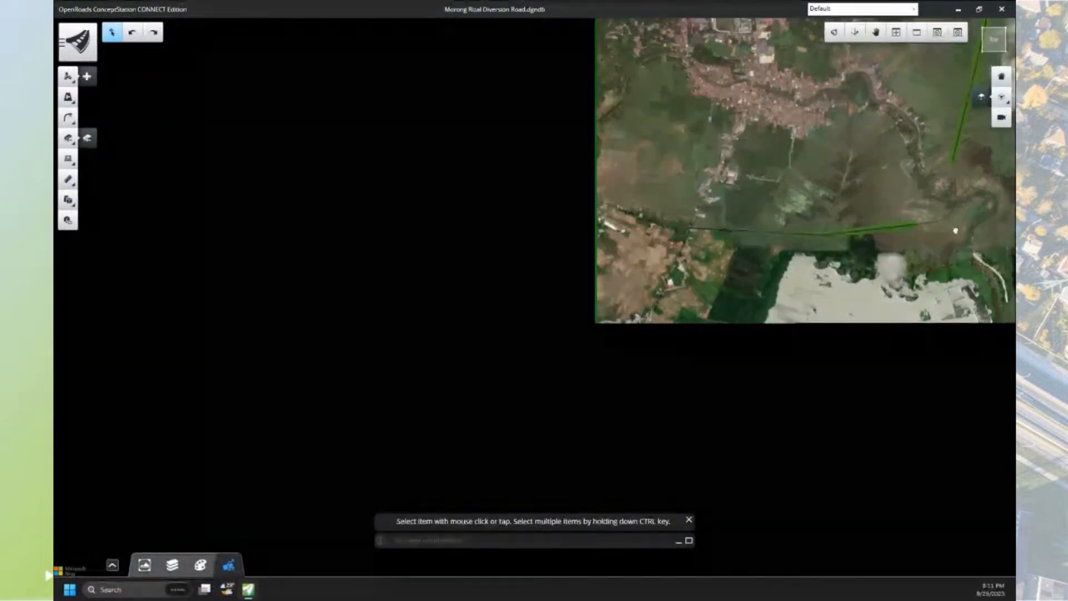
{"action": "middle_click_drag", "start_coordinate": [956, 231], "coordinate": [615, 245]}
{"action": "scroll", "coordinate": [602, 254], "scroll_direction": "up", "scroll_amount": 5}
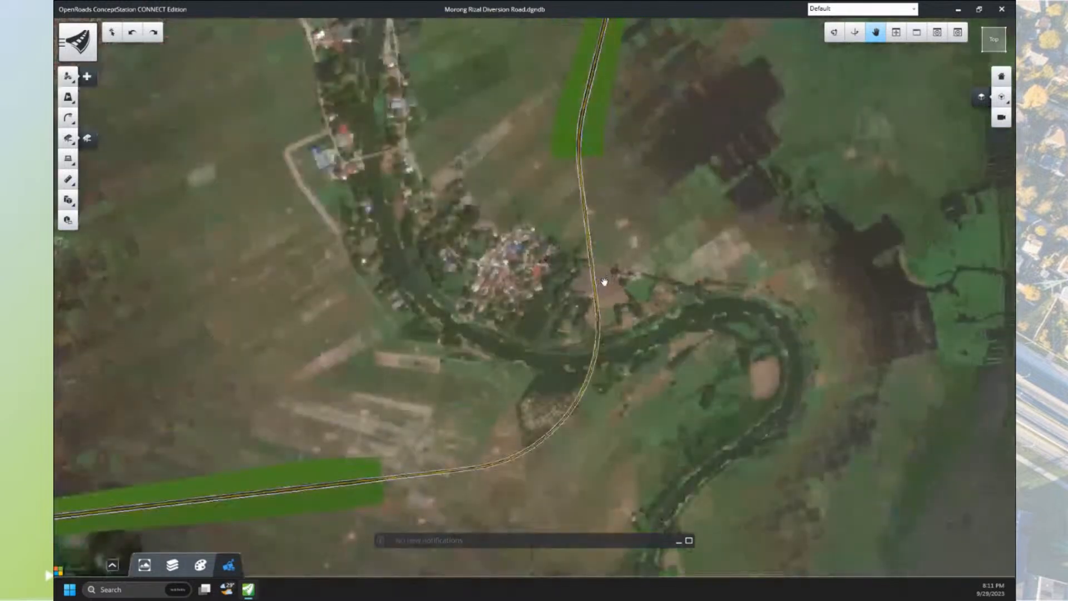
{"action": "scroll", "coordinate": [604, 282], "scroll_direction": "up", "scroll_amount": 4}
{"action": "key", "text": "Escape"}
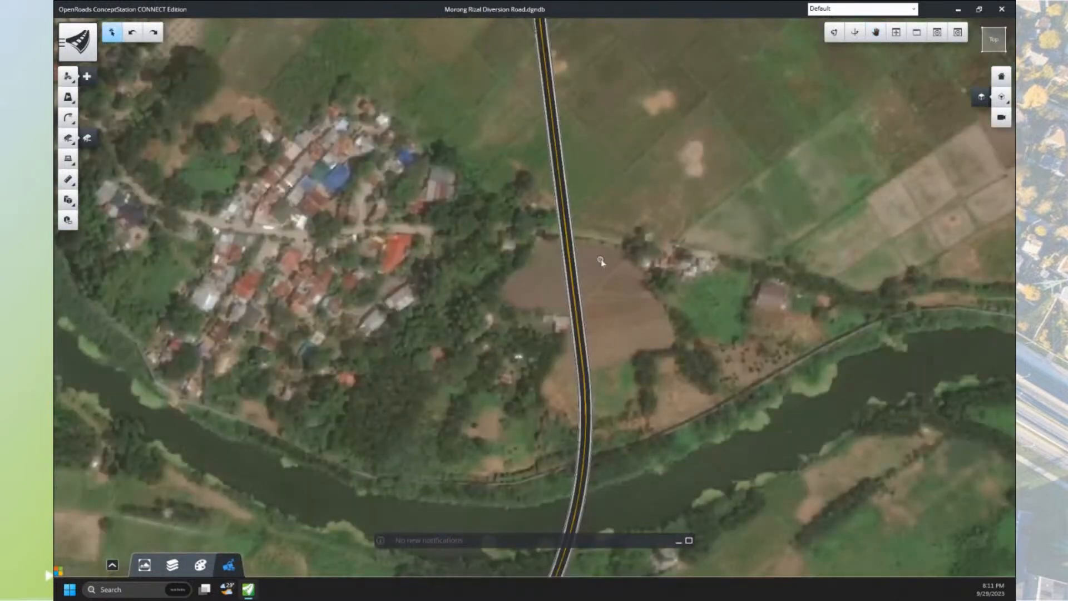
{"action": "scroll", "coordinate": [564, 232], "scroll_direction": "up", "scroll_amount": 2}
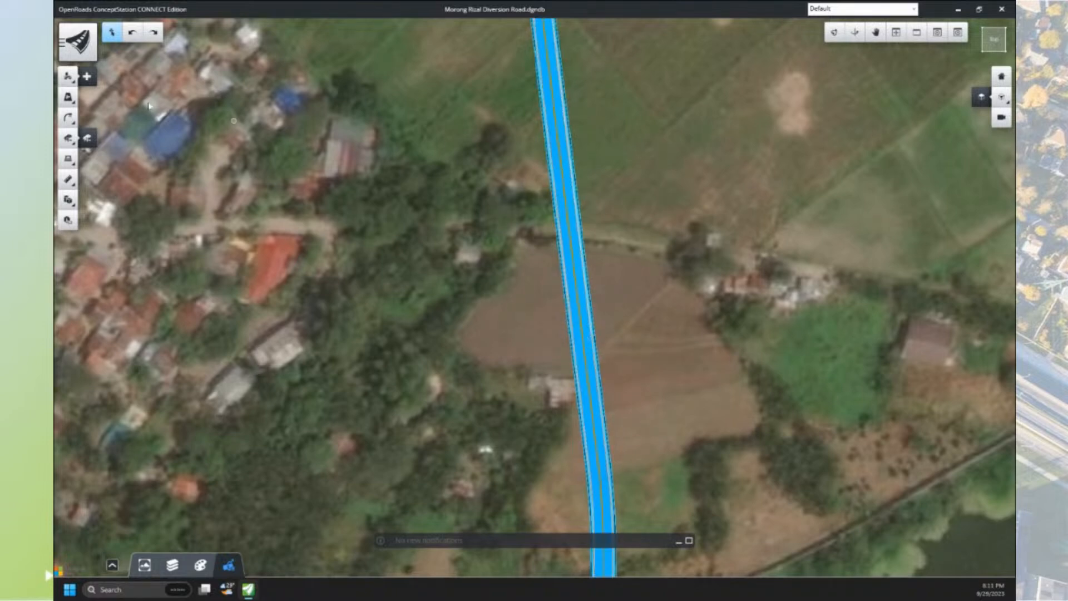
{"action": "left_click", "coordinate": [69, 77]}
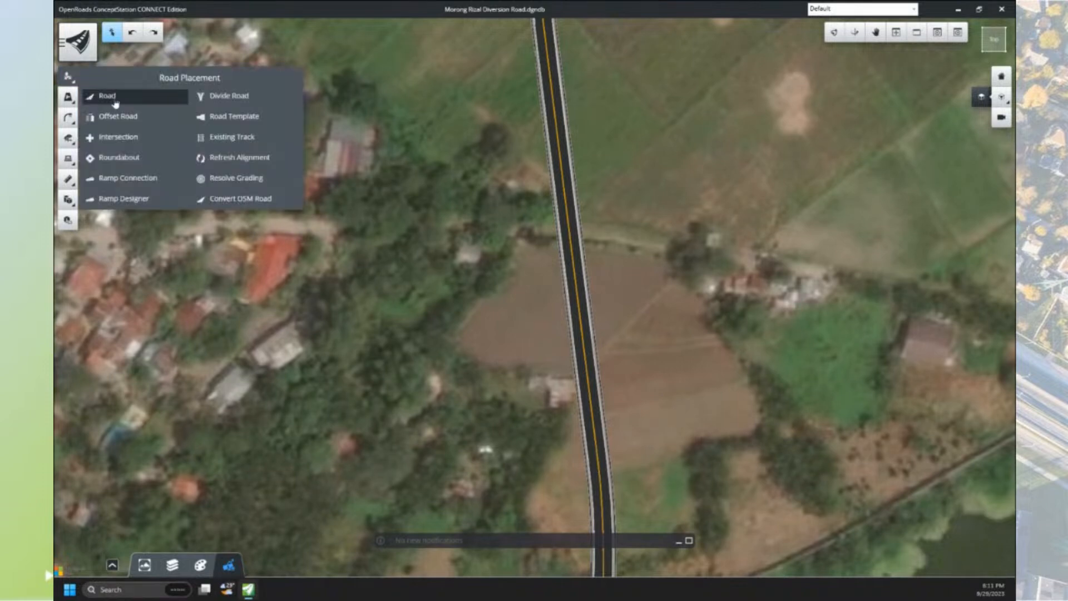
{"action": "left_click", "coordinate": [107, 96]}
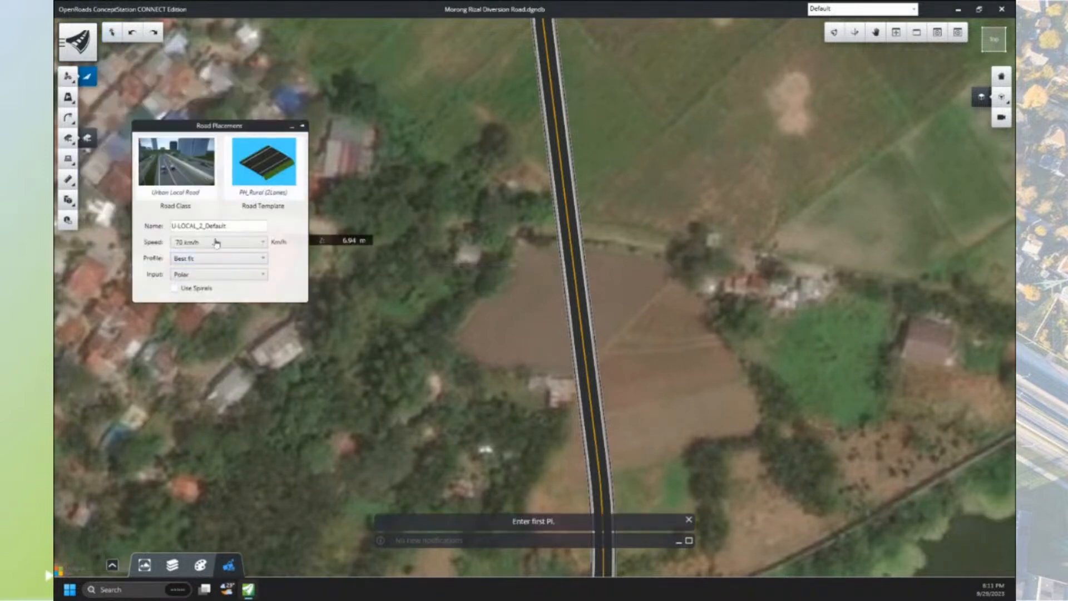
{"action": "left_click_drag", "start_coordinate": [235, 227], "coordinate": [159, 229]}
{"action": "type", "text": "Bra"}
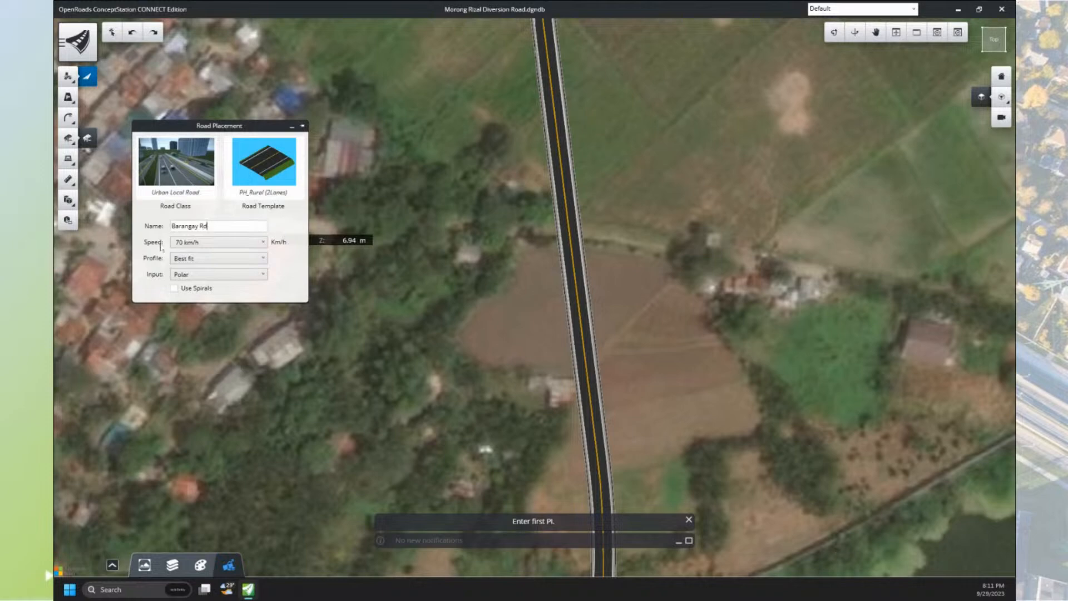
{"action": "left_click", "coordinate": [249, 242]}
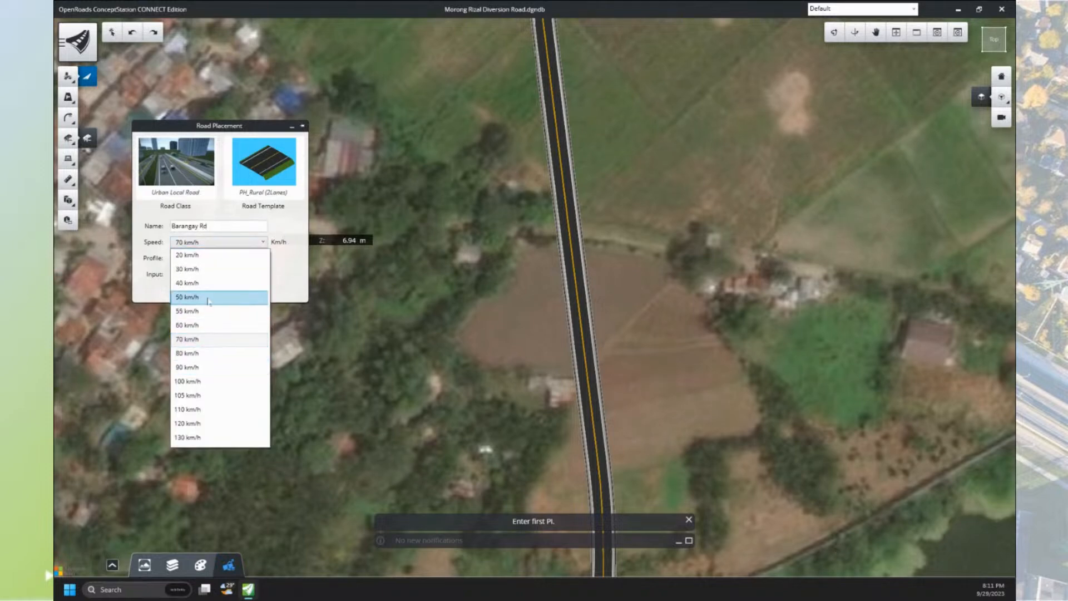
{"action": "left_click", "coordinate": [208, 285]}
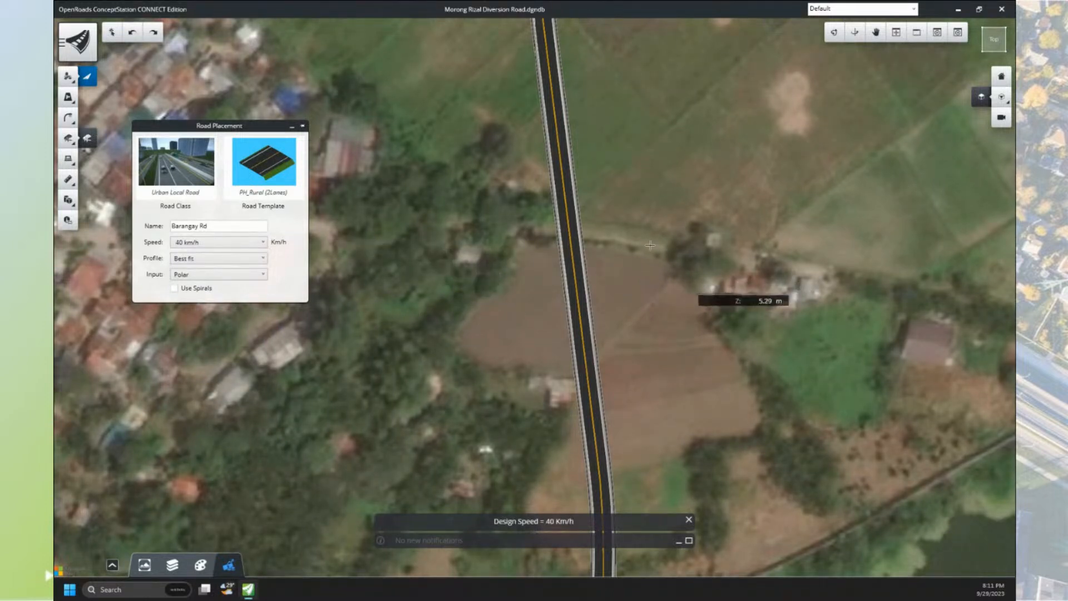
- Draw the road about 109 m long along the dirt track, crossing the main road, with one bend just west of it
{"action": "left_click", "coordinate": [369, 222]}
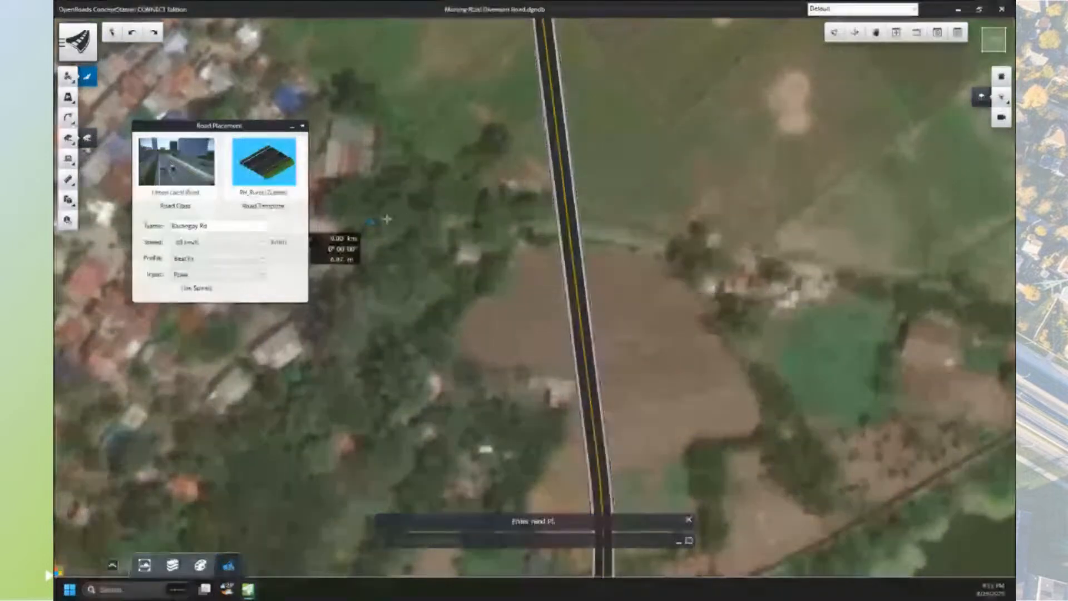
{"action": "left_click", "coordinate": [512, 220]}
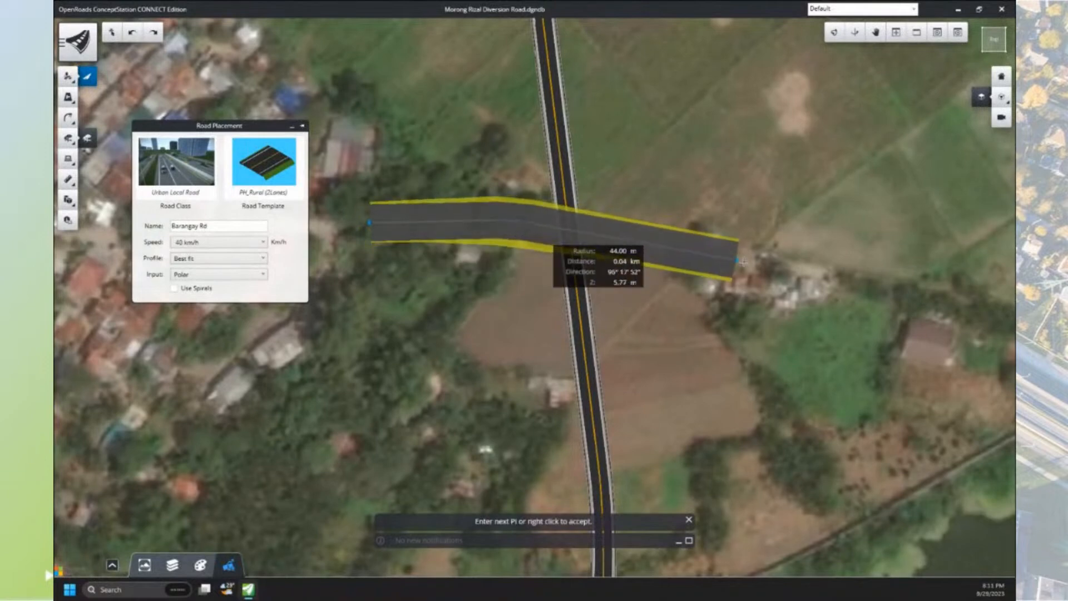
{"action": "right_click", "coordinate": [752, 219]}
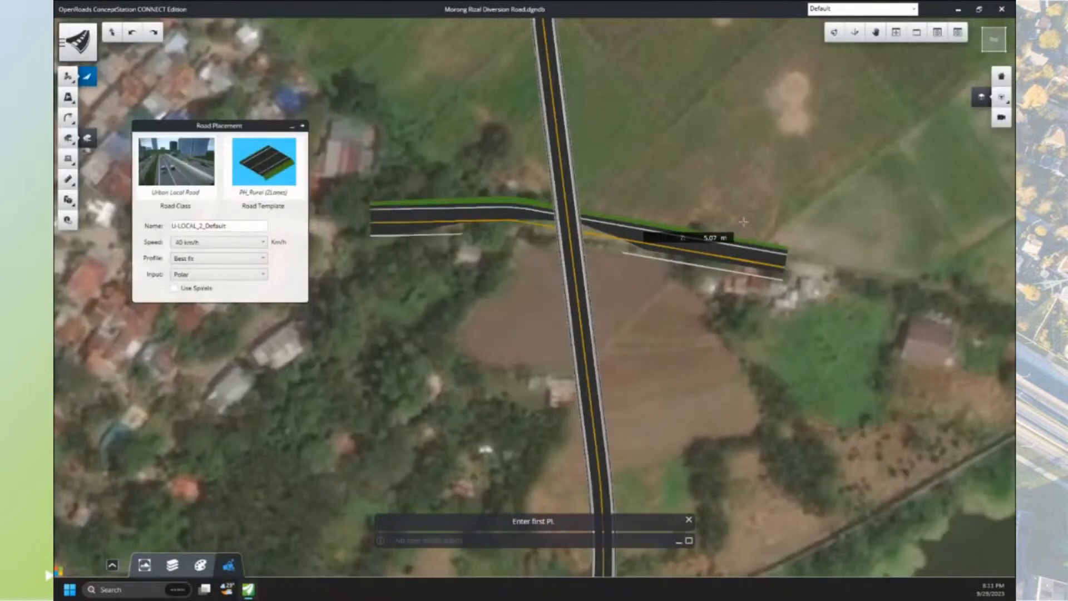
{"action": "right_click", "coordinate": [745, 222]}
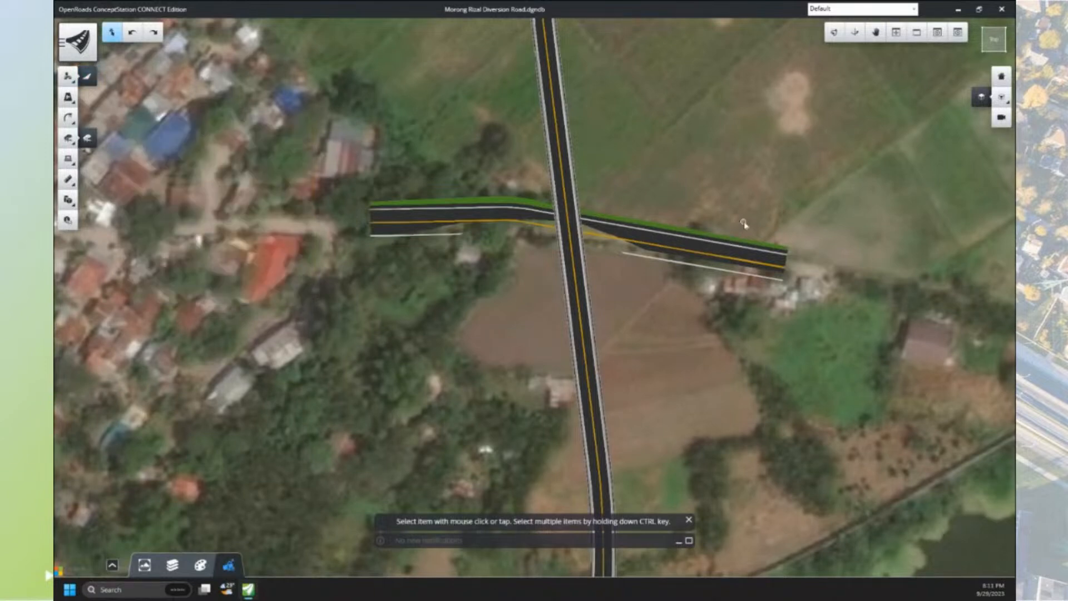
- Apply a Best Fit Vertical profile to Barangay Rd using the Absolute Difference method at 40 km/h
{"action": "left_click", "coordinate": [626, 236]}
{"action": "scroll", "coordinate": [592, 520], "scroll_direction": "down", "scroll_amount": 2}
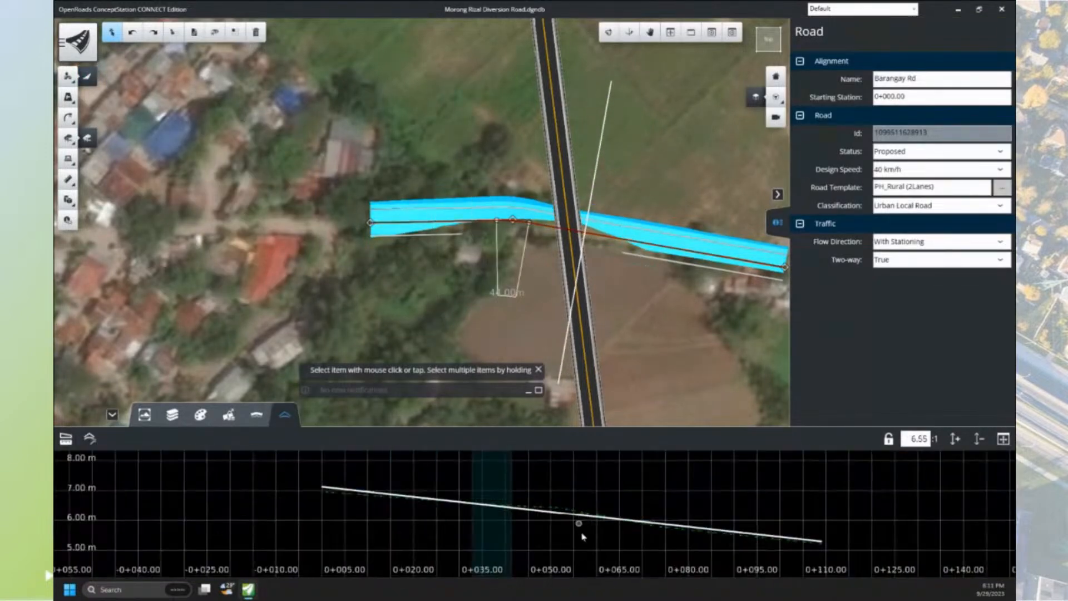
{"action": "left_click", "coordinate": [89, 439]}
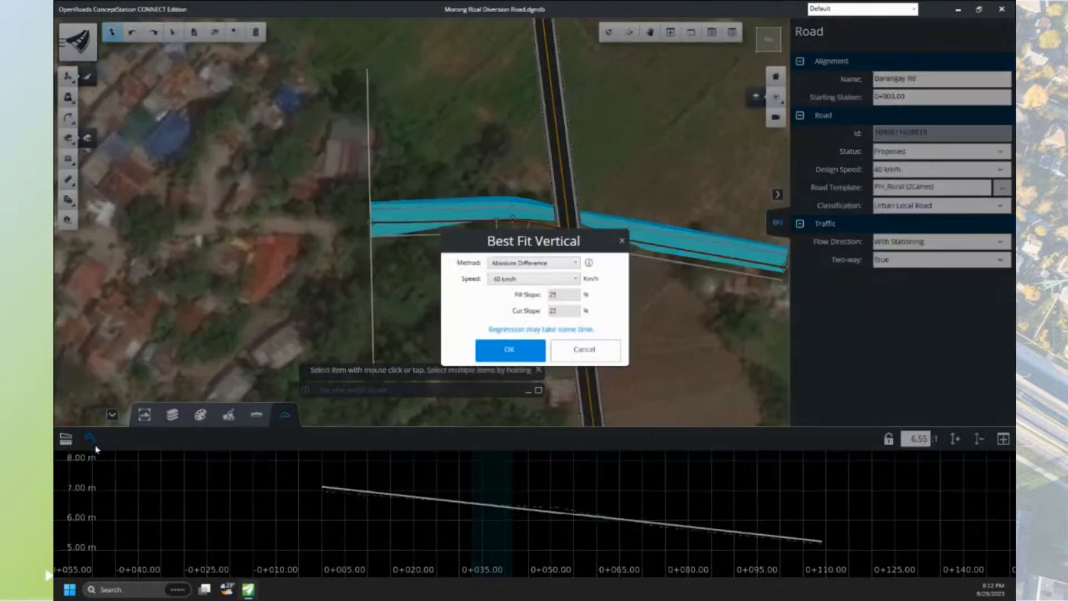
{"action": "left_click", "coordinate": [531, 354]}
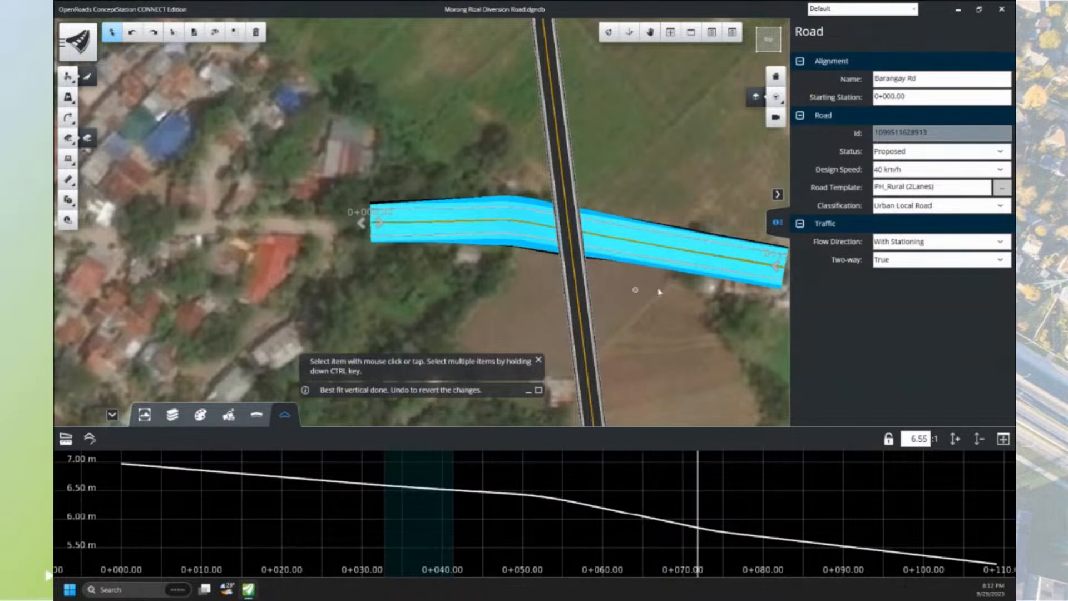
- Move the bridge pier that obstructs Barangay Rd clear of the road, to about 518.20 m along the bridge
{"action": "middle_click_drag", "start_coordinate": [627, 286], "coordinate": [479, 251]}
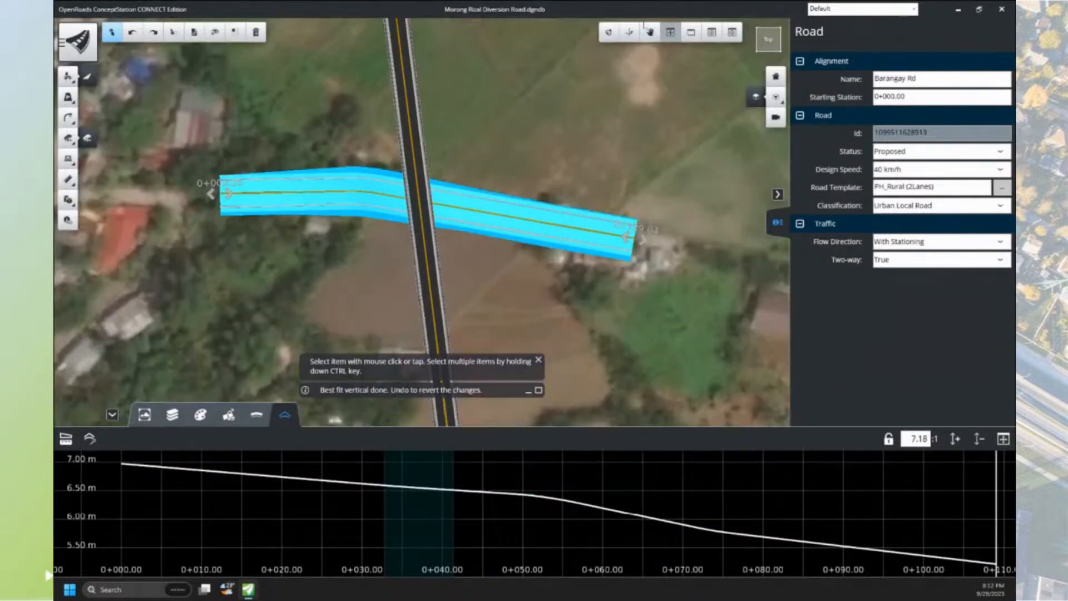
{"action": "left_click", "coordinate": [610, 33]}
{"action": "left_click_drag", "start_coordinate": [429, 224], "coordinate": [419, 206]}
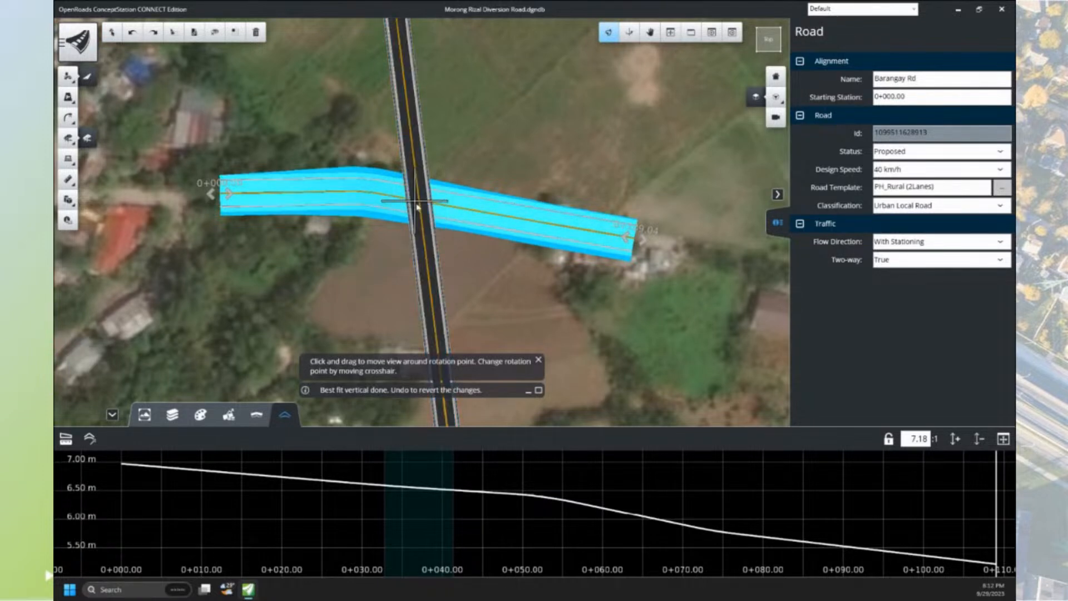
{"action": "left_click_drag", "start_coordinate": [495, 262], "coordinate": [410, 226]}
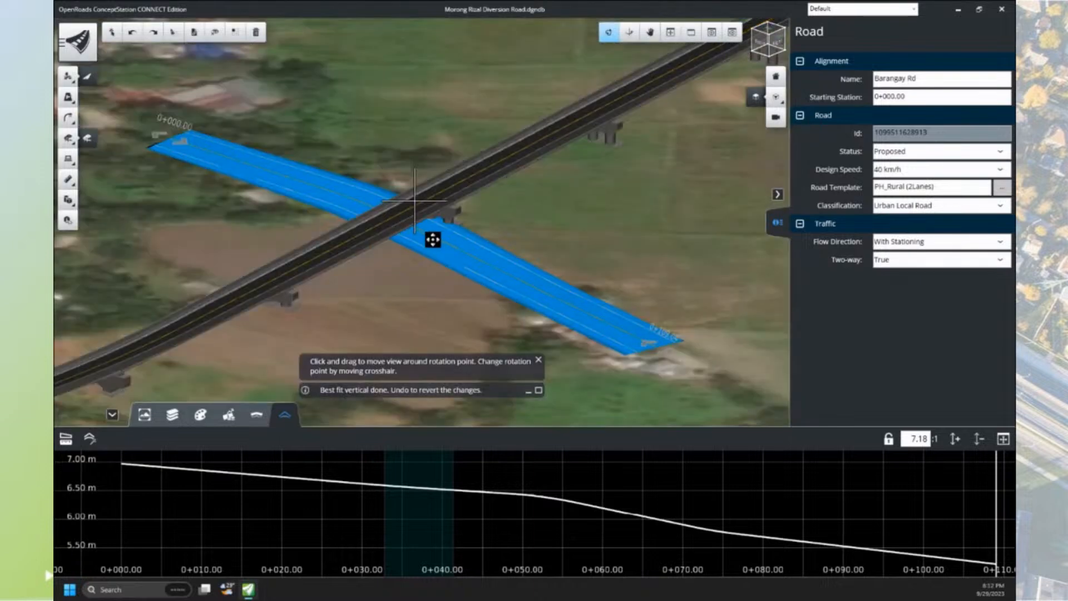
{"action": "scroll", "coordinate": [434, 243], "scroll_direction": "up", "scroll_amount": 5}
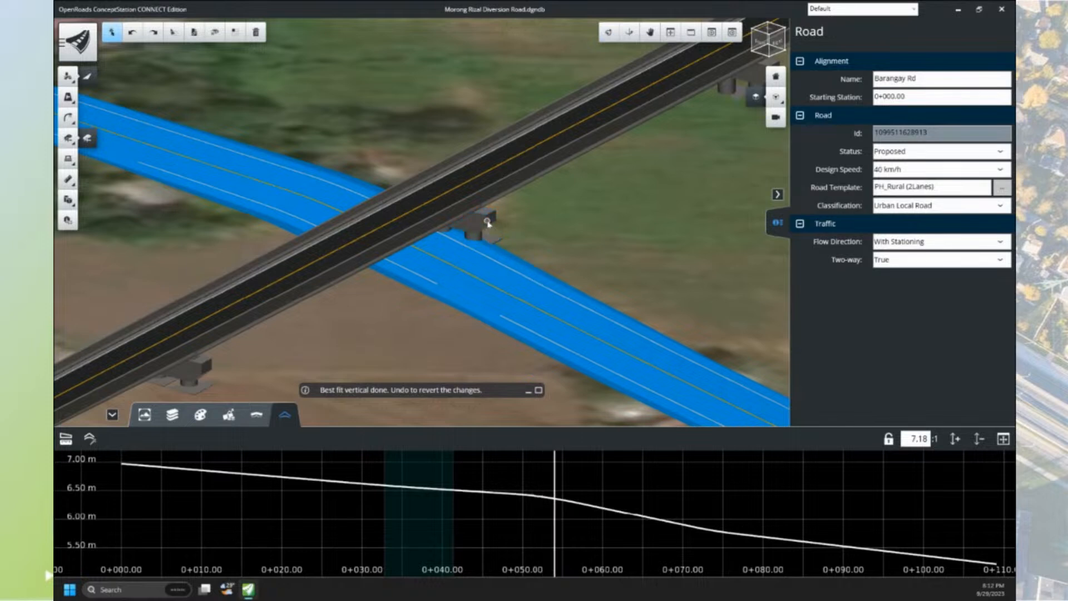
{"action": "left_click", "coordinate": [492, 236]}
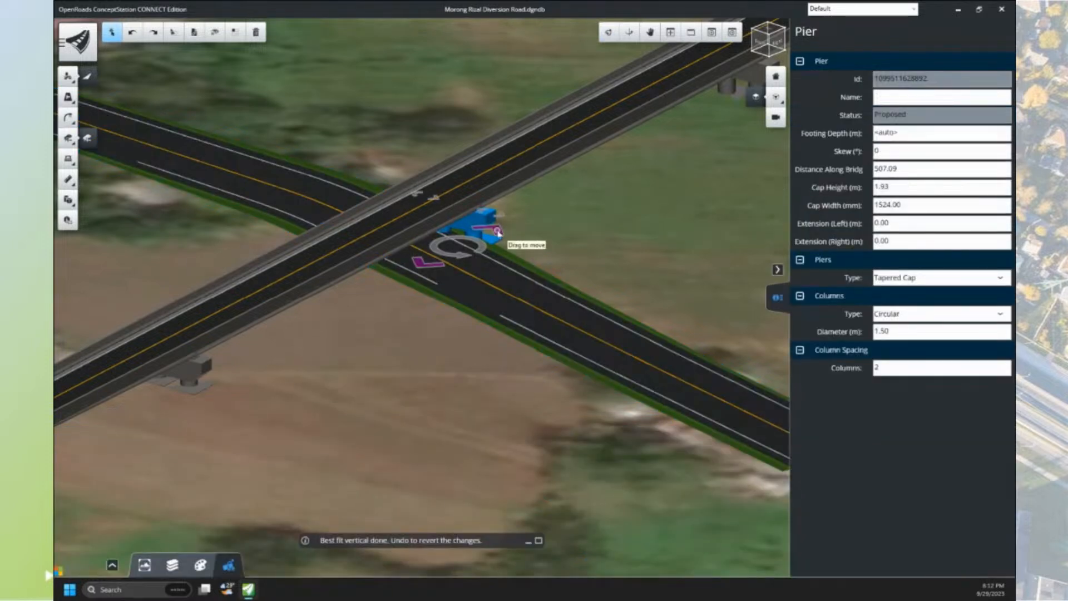
{"action": "left_click_drag", "start_coordinate": [498, 230], "coordinate": [573, 187]}
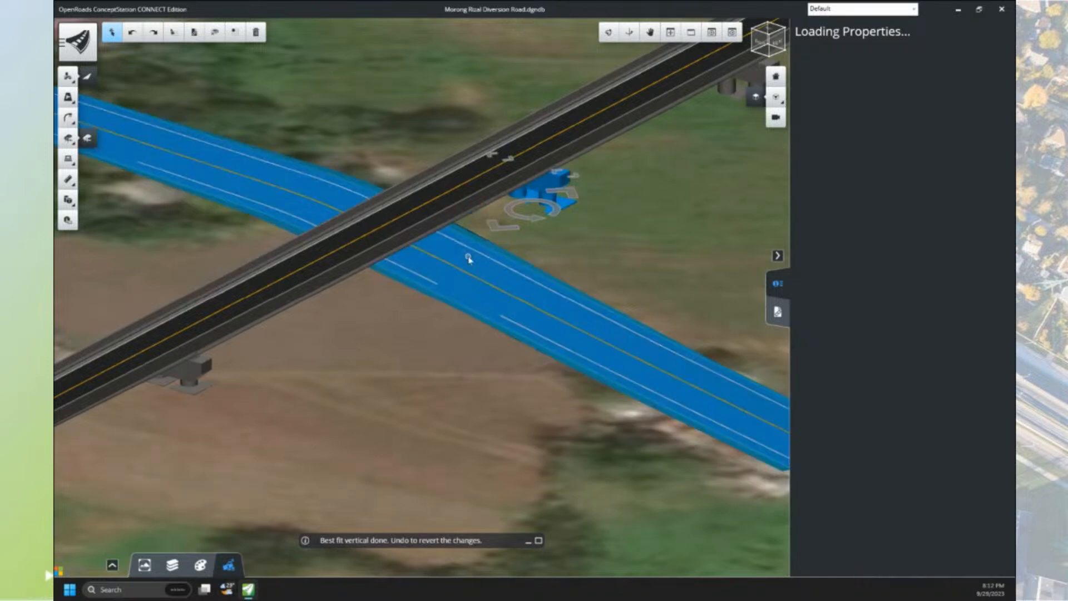
- Check the bridge clearance of the main road's bridge over Barangay Rd with an expected clearance of 4.00 m
{"action": "left_click", "coordinate": [608, 31]}
{"action": "left_click_drag", "start_coordinate": [587, 320], "coordinate": [543, 289]}
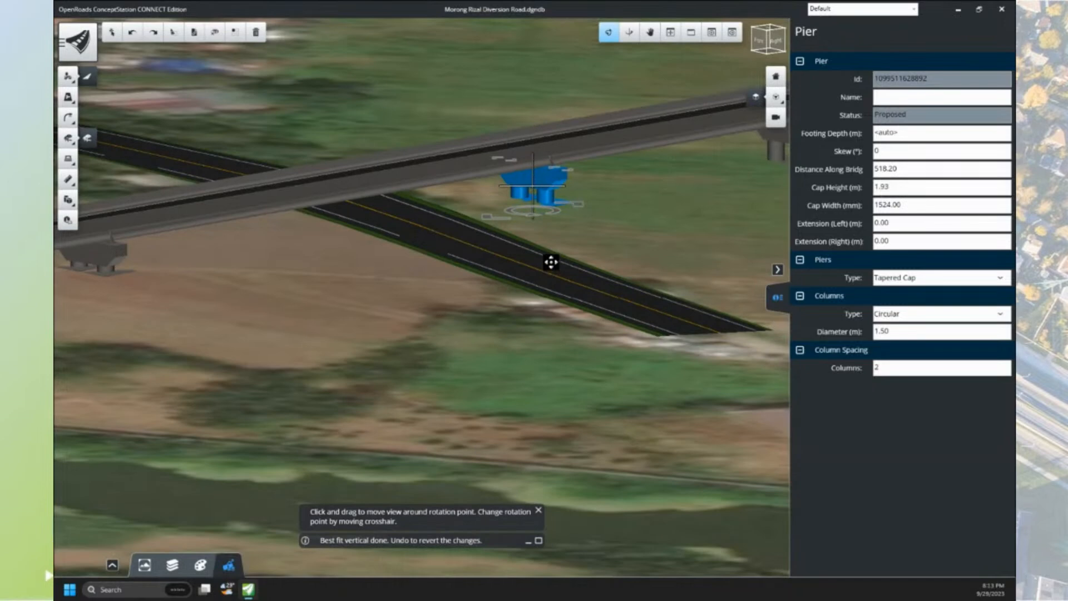
{"action": "right_click", "coordinate": [552, 264]}
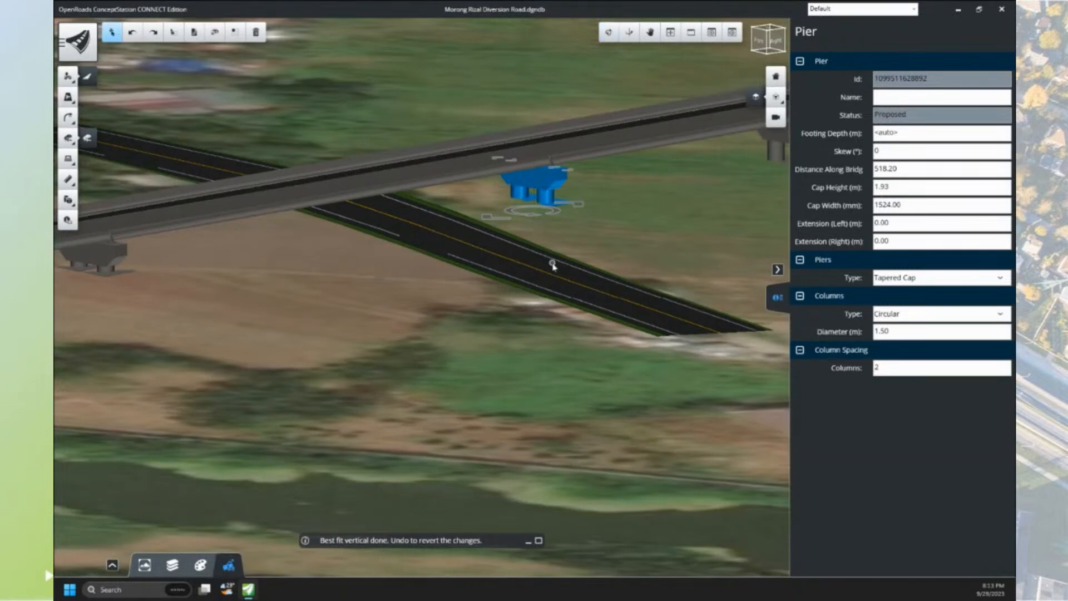
{"action": "left_click", "coordinate": [68, 179]}
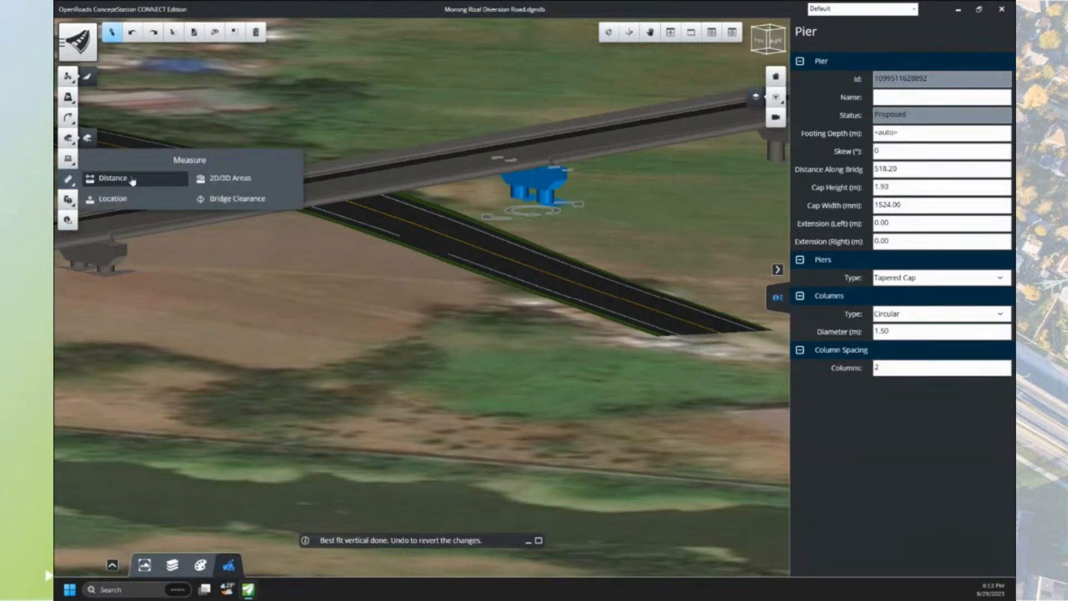
{"action": "left_click", "coordinate": [232, 200]}
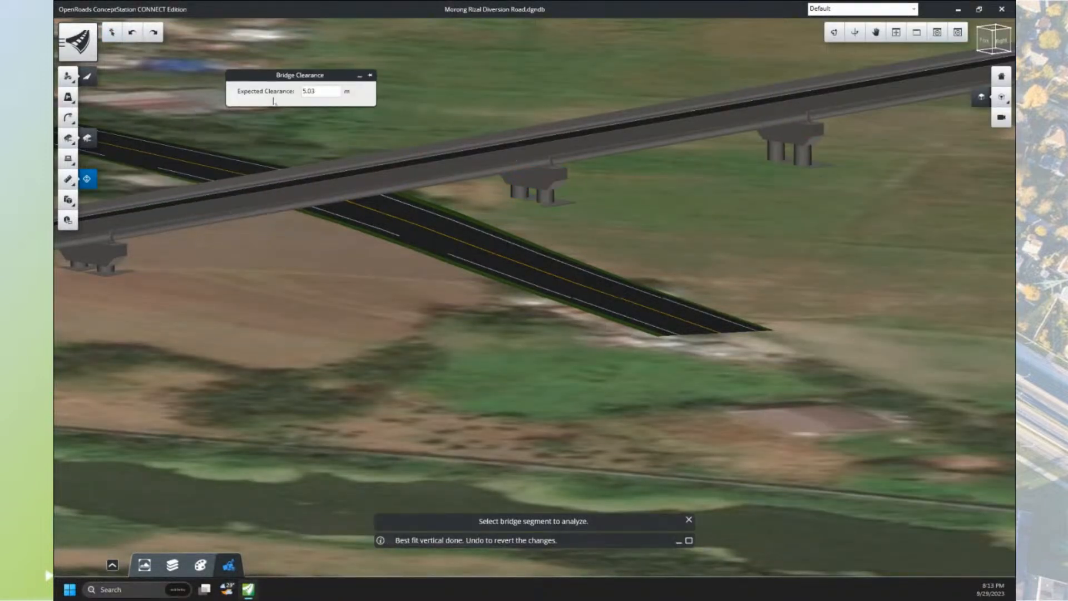
{"action": "left_click_drag", "start_coordinate": [322, 93], "coordinate": [293, 94]}
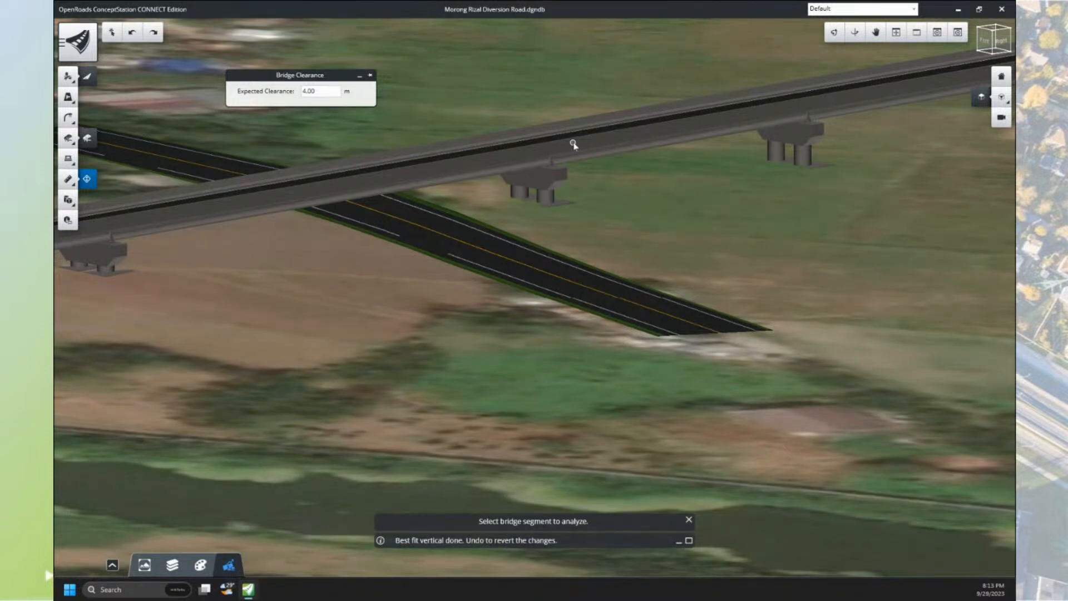
{"action": "scroll", "coordinate": [572, 138], "scroll_direction": "up", "scroll_amount": 2}
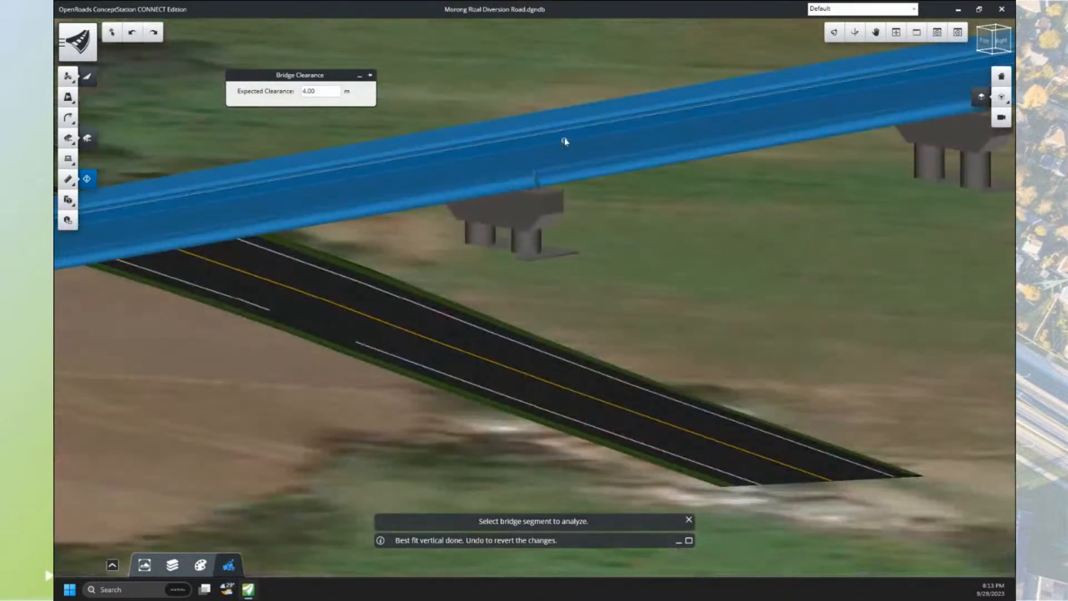
{"action": "left_click", "coordinate": [568, 146]}
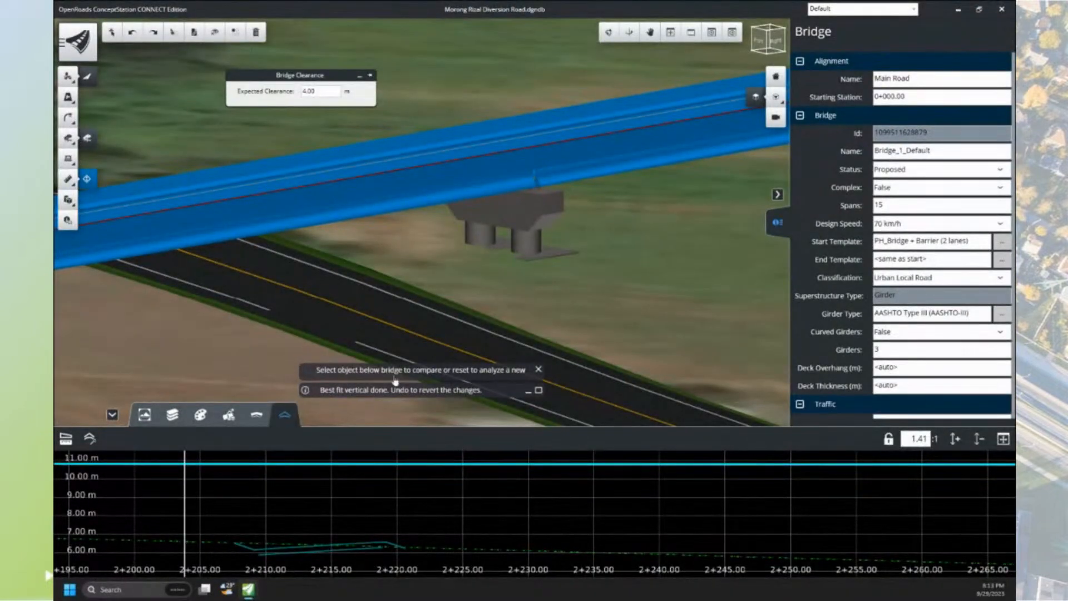
{"action": "left_click", "coordinate": [371, 294]}
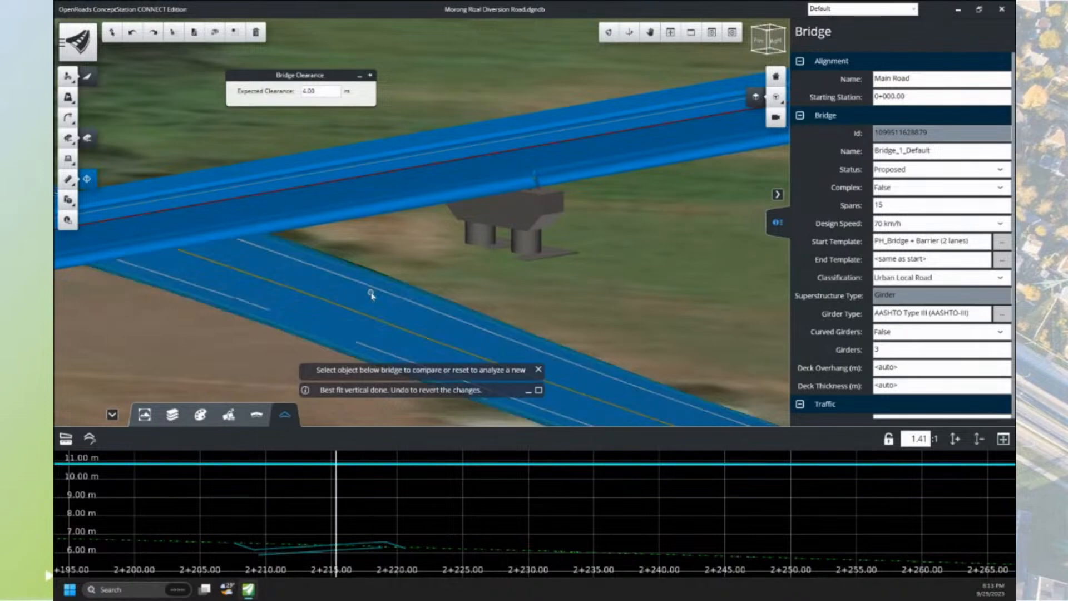
- Compare the bridge with Barangay Rd as the object below it and examine the clearance envelope from a higher view angle
{"action": "left_click", "coordinate": [371, 295]}
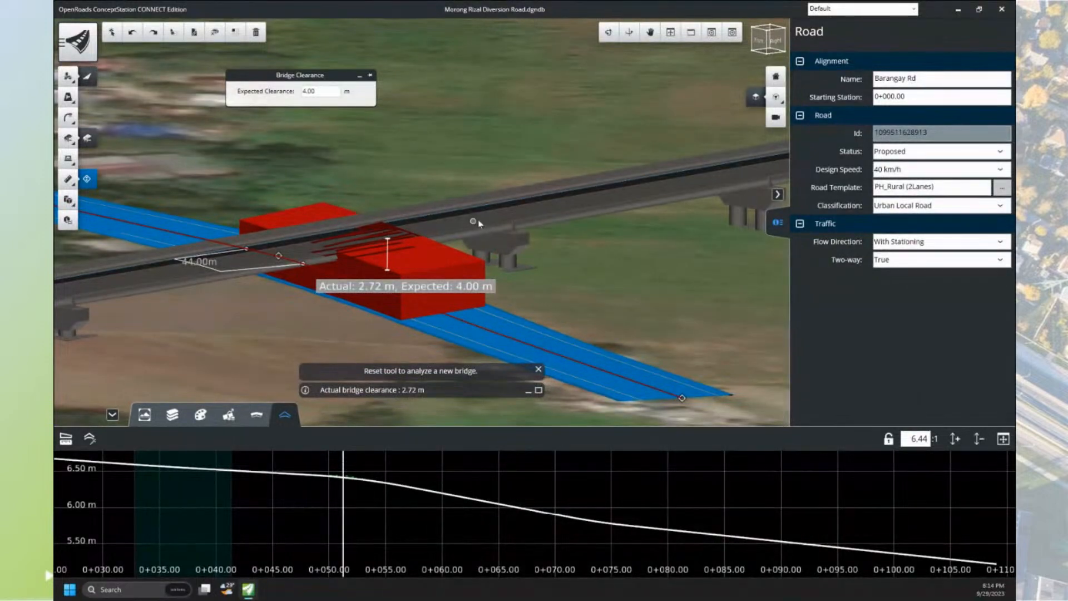
{"action": "scroll", "coordinate": [479, 224], "scroll_direction": "down", "scroll_amount": 3}
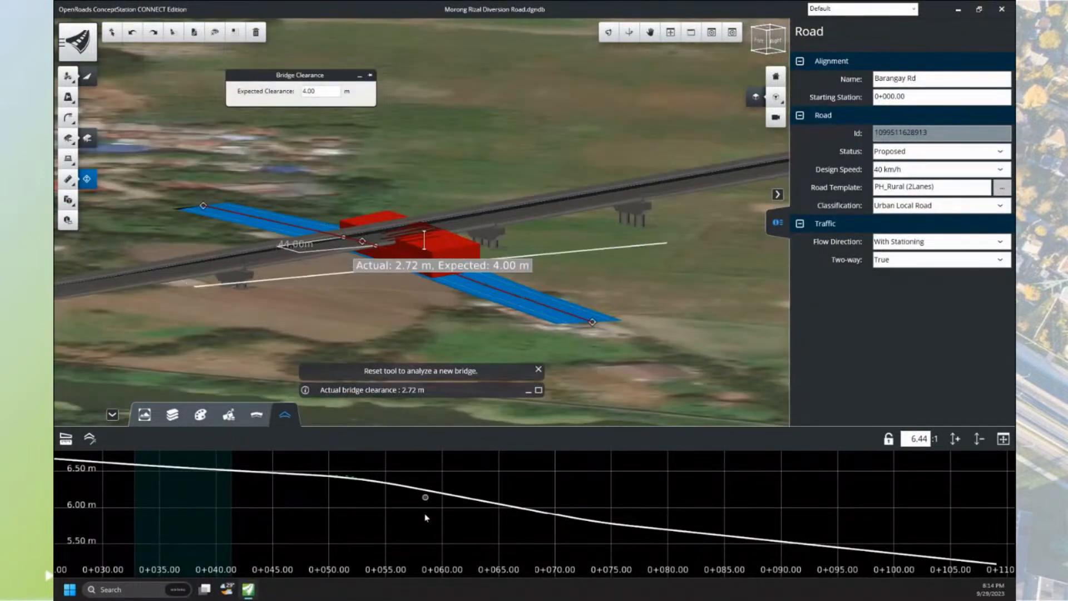
{"action": "scroll", "coordinate": [429, 516], "scroll_direction": "down", "scroll_amount": 3}
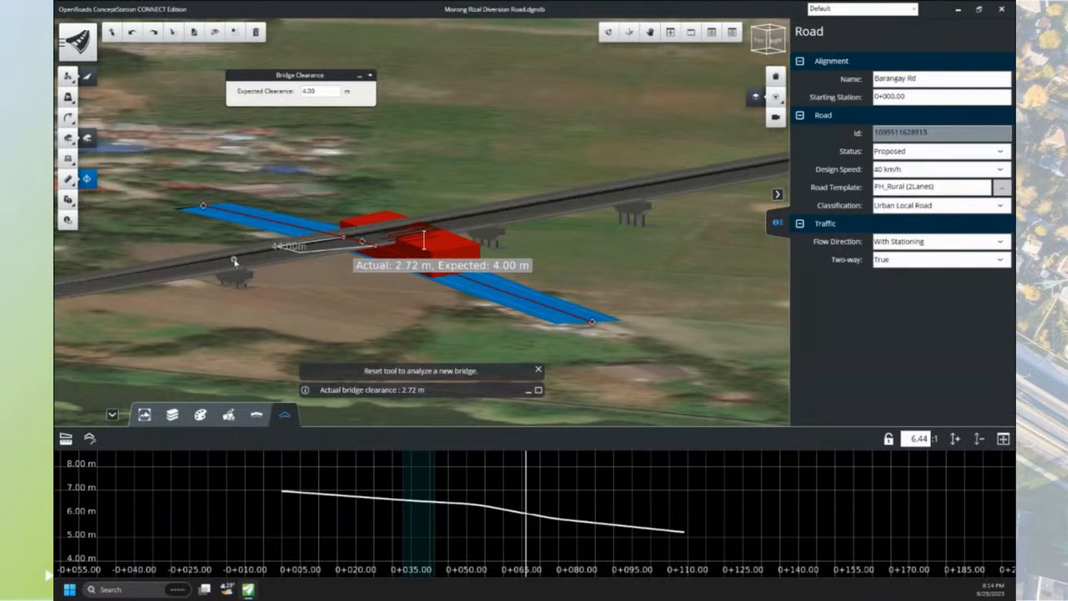
{"action": "left_click", "coordinate": [235, 261]}
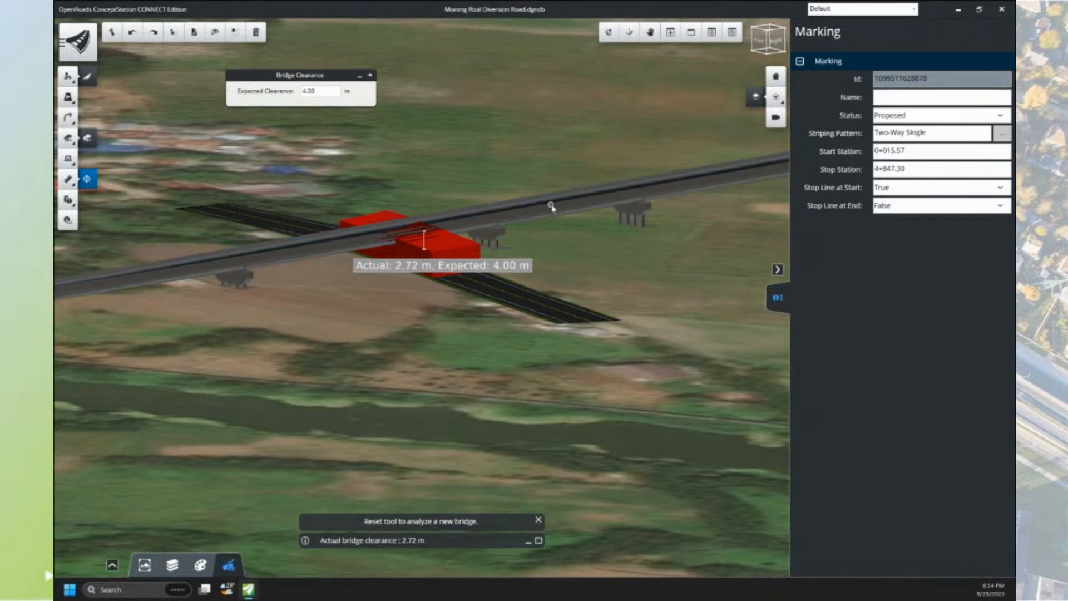
{"action": "left_click", "coordinate": [609, 31]}
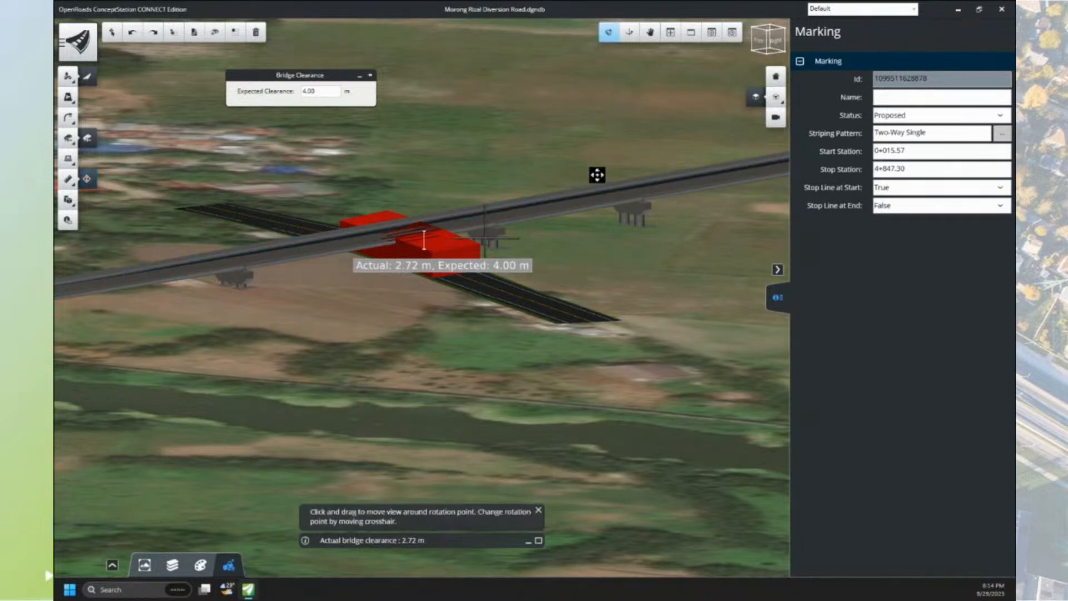
{"action": "left_click_drag", "start_coordinate": [484, 232], "coordinate": [522, 241]}
{"action": "right_click", "coordinate": [522, 240]}
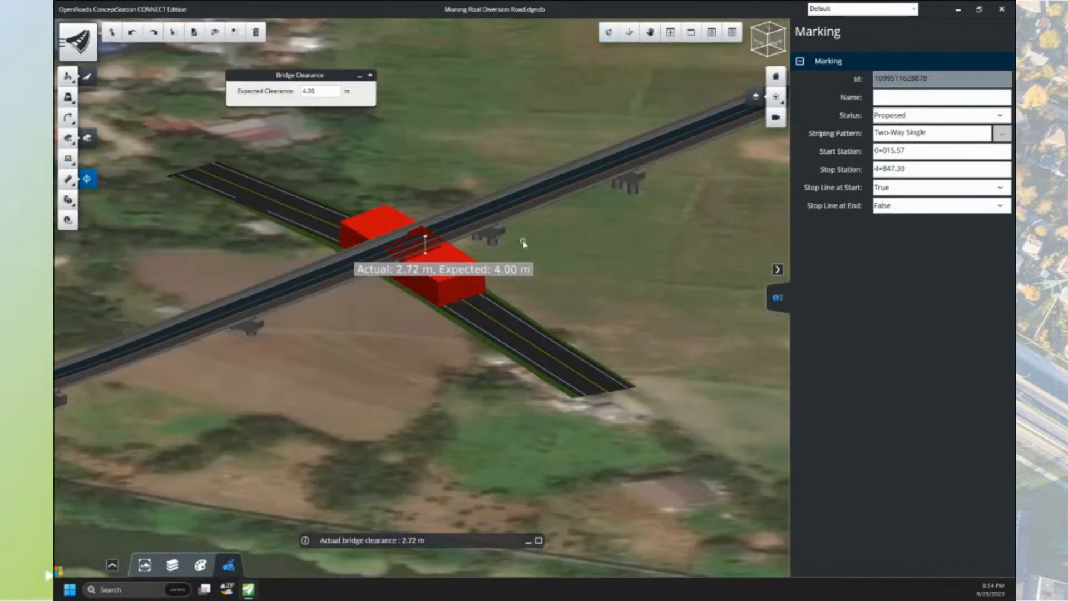
- Select the main road's bridge and raise its -0.05% vertical tangent to an elevation of about 11.2 m
{"action": "left_click", "coordinate": [505, 209]}
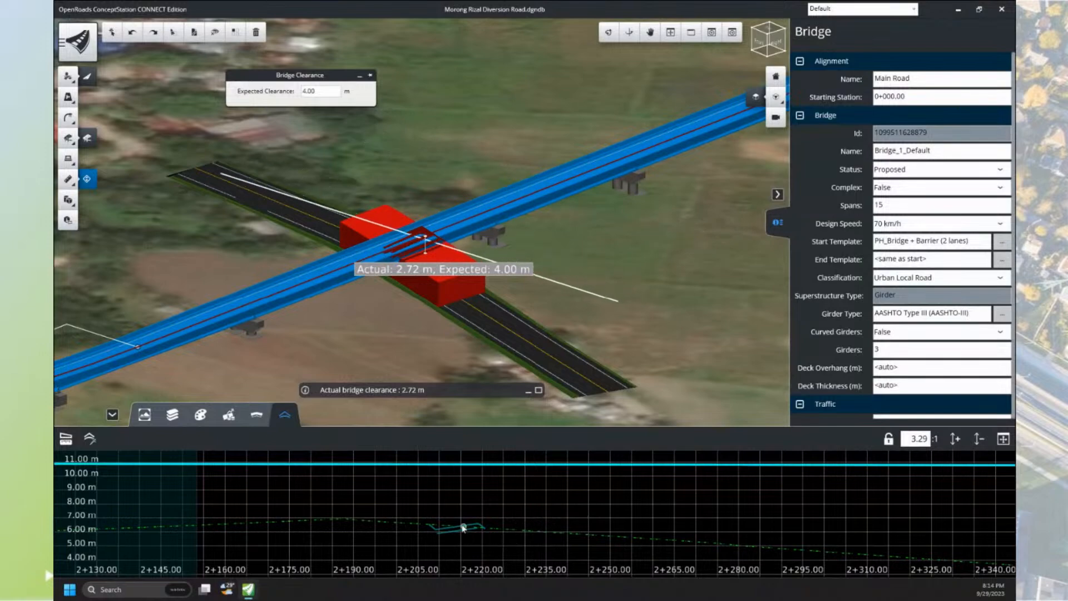
{"action": "scroll", "coordinate": [464, 524], "scroll_direction": "down", "scroll_amount": 3}
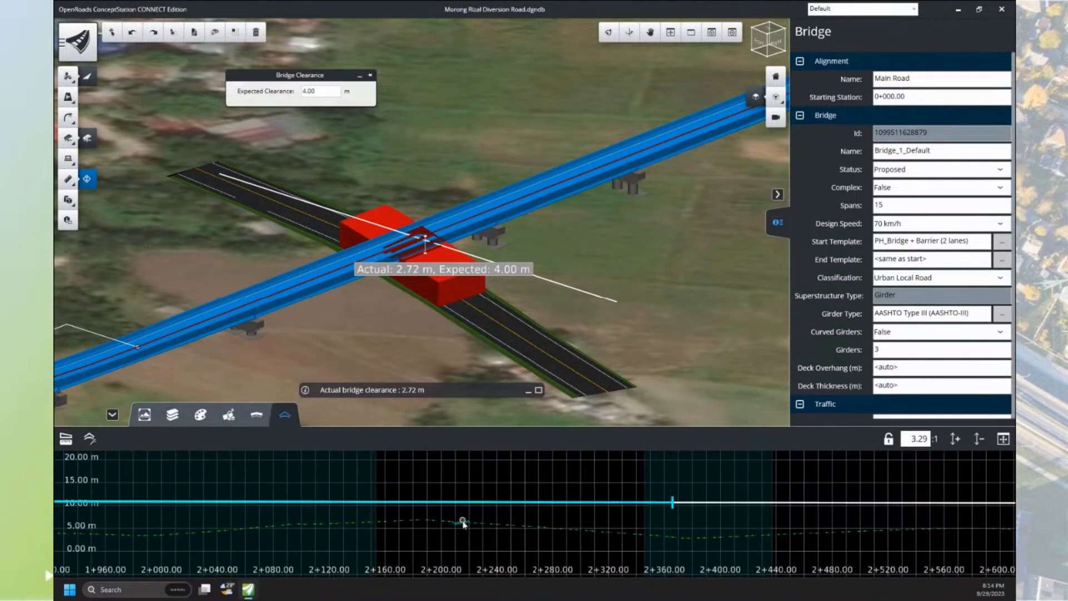
{"action": "middle_click_drag", "start_coordinate": [463, 524], "coordinate": [570, 510]}
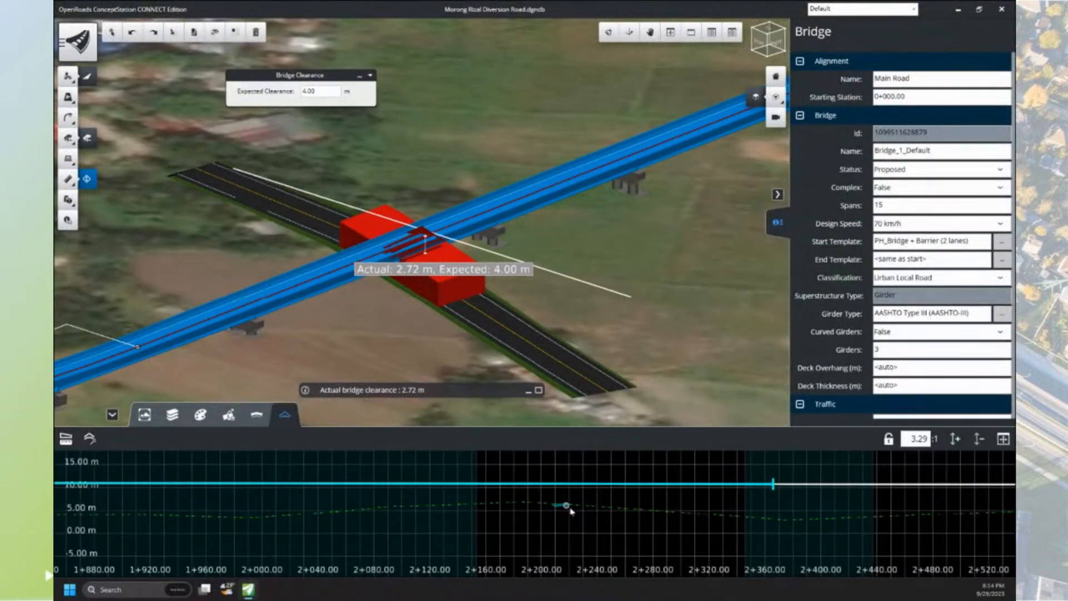
{"action": "scroll", "coordinate": [571, 511], "scroll_direction": "down", "scroll_amount": 2}
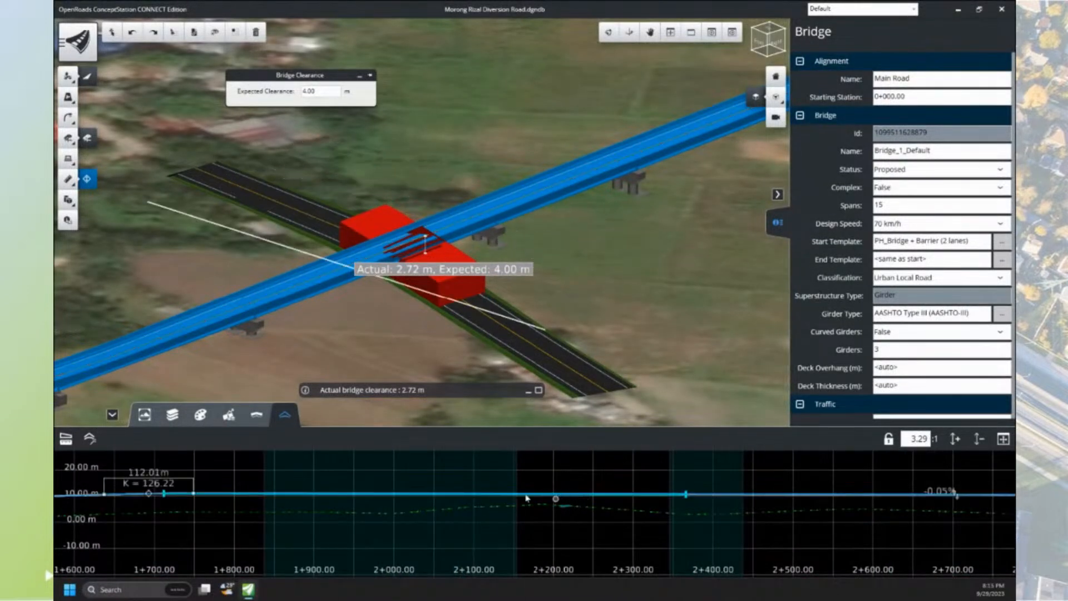
{"action": "middle_click_drag", "start_coordinate": [789, 495], "coordinate": [717, 507]}
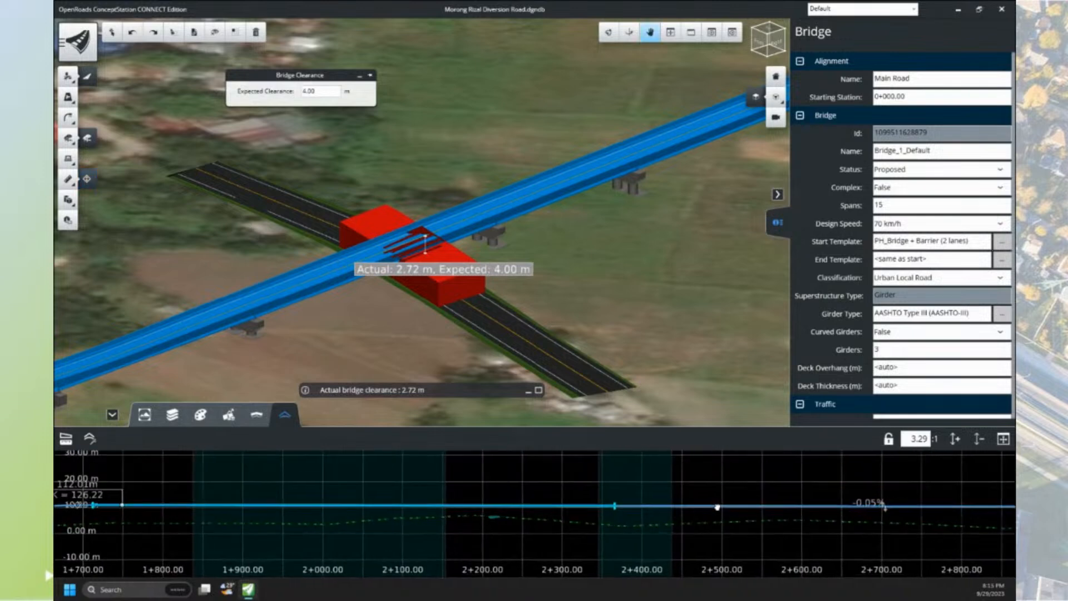
{"action": "scroll", "coordinate": [882, 505], "scroll_direction": "up", "scroll_amount": 3}
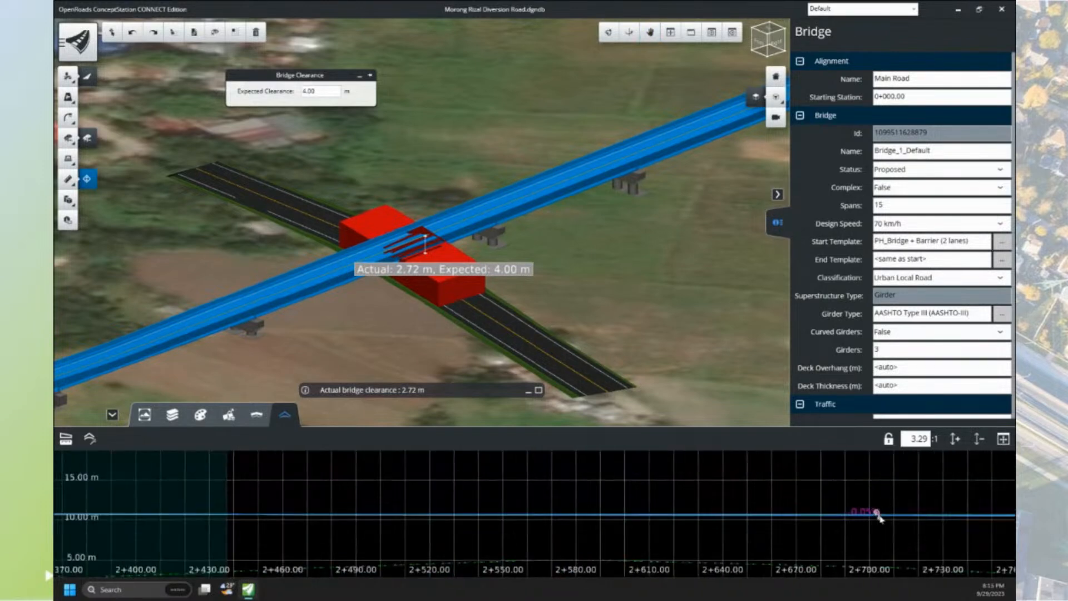
{"action": "scroll", "coordinate": [877, 514], "scroll_direction": "up", "scroll_amount": 3}
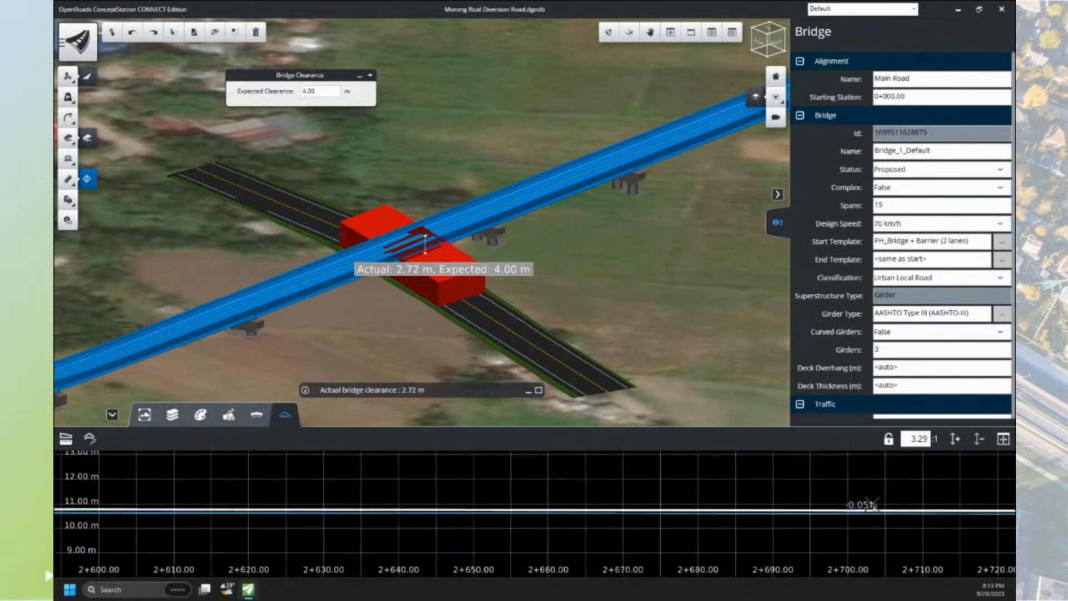
{"action": "scroll", "coordinate": [873, 503], "scroll_direction": "down", "scroll_amount": 2}
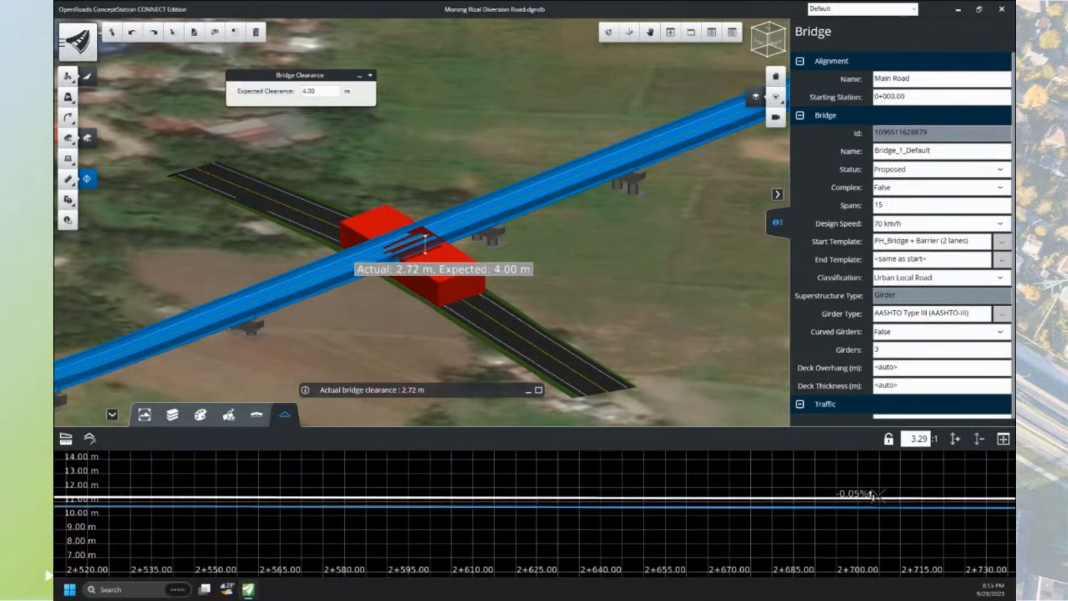
{"action": "left_click", "coordinate": [879, 495]}
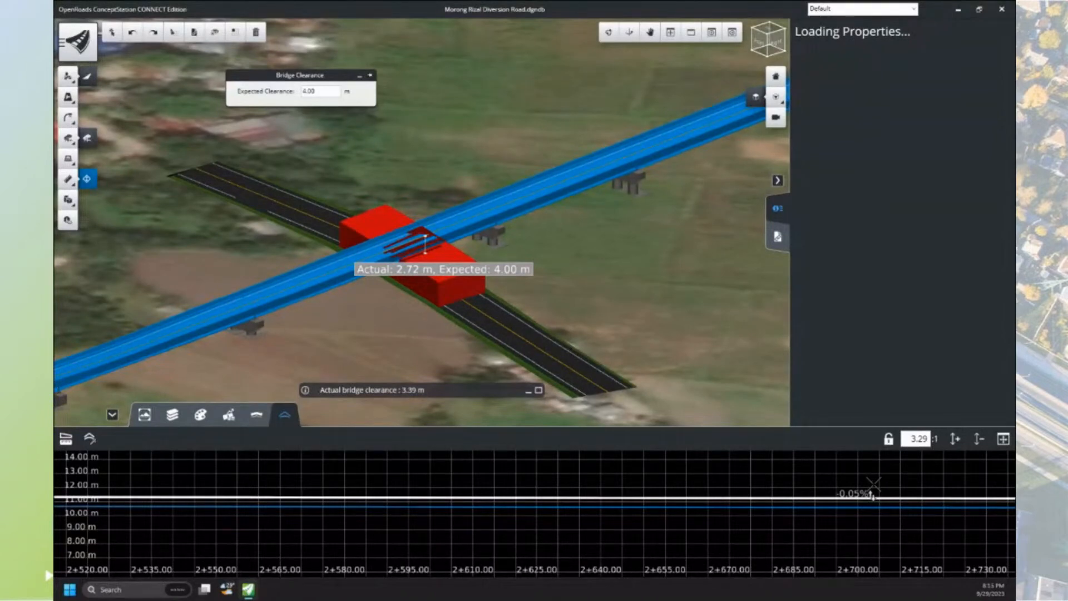
{"action": "left_click", "coordinate": [818, 483]}
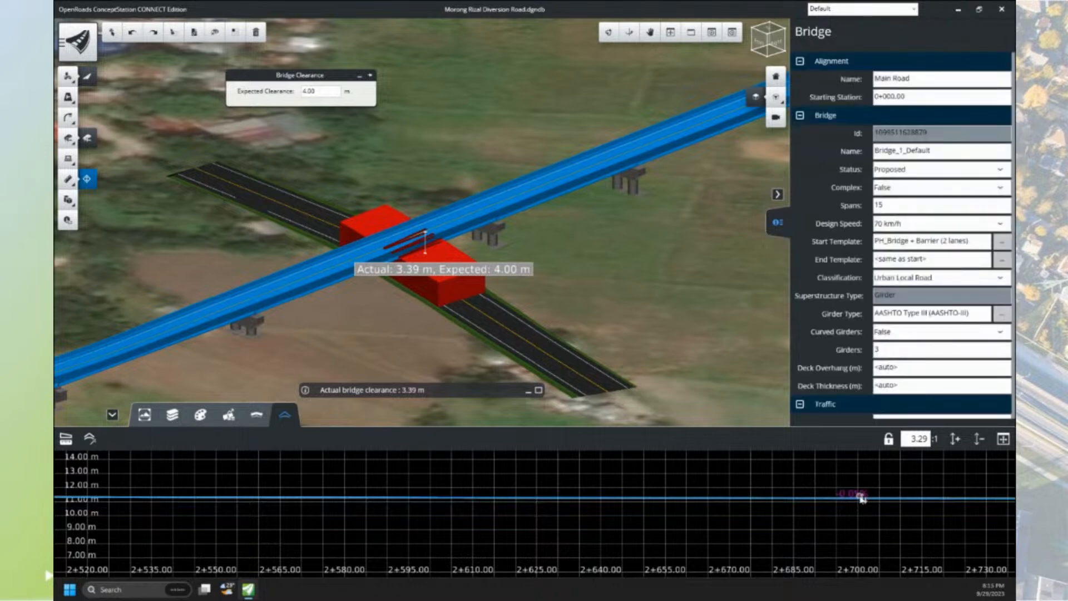
- Raise the bridge's -0.05% vertical tangent slightly further, to an elevation of about 11.4 m
{"action": "scroll", "coordinate": [868, 495], "scroll_direction": "up", "scroll_amount": 5}
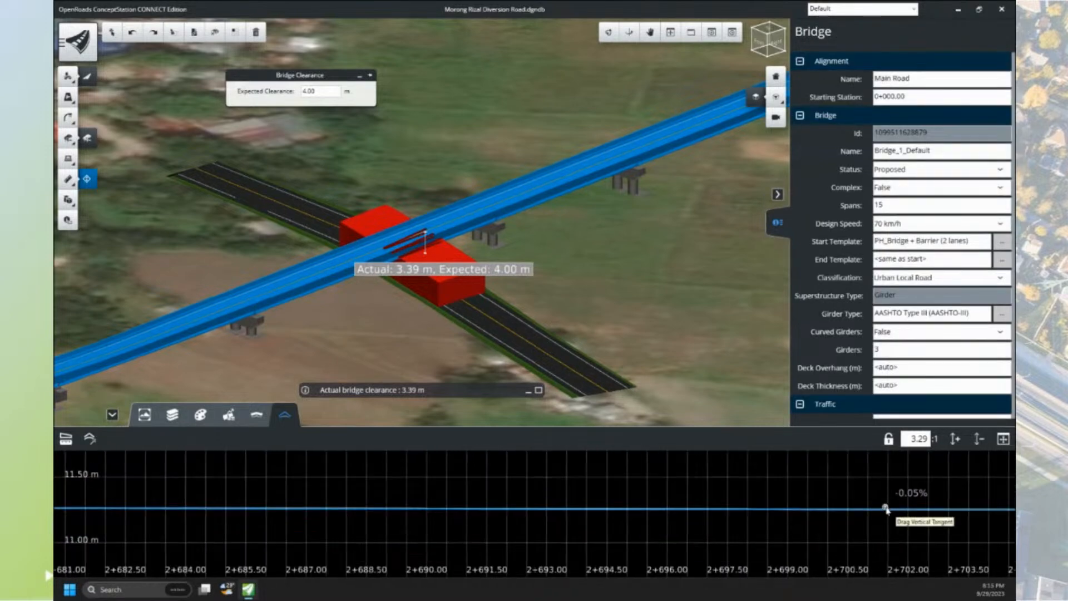
{"action": "left_click", "coordinate": [889, 508]}
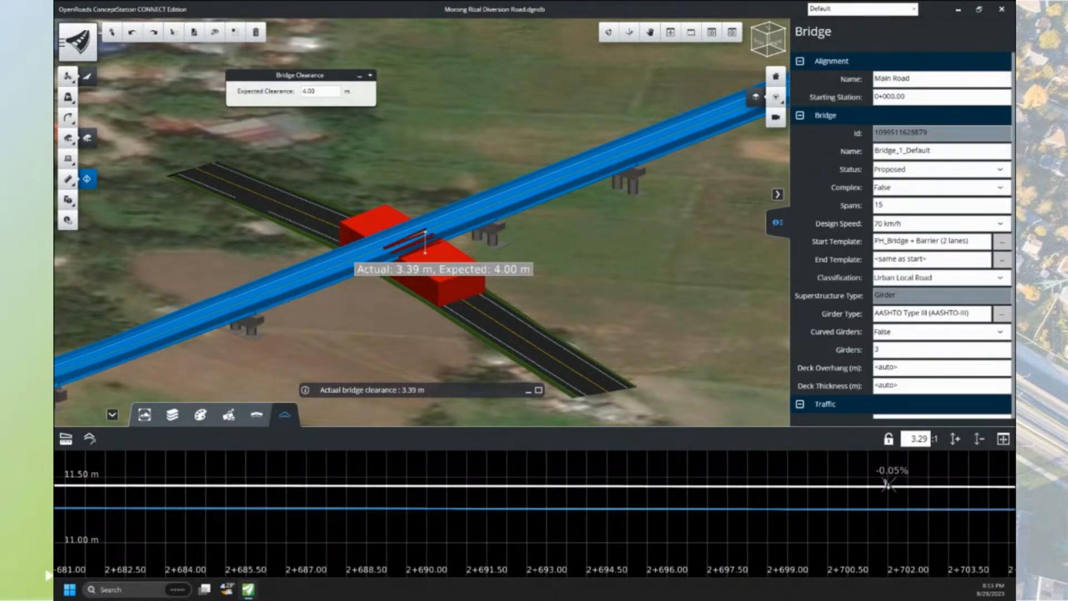
{"action": "left_click", "coordinate": [889, 487]}
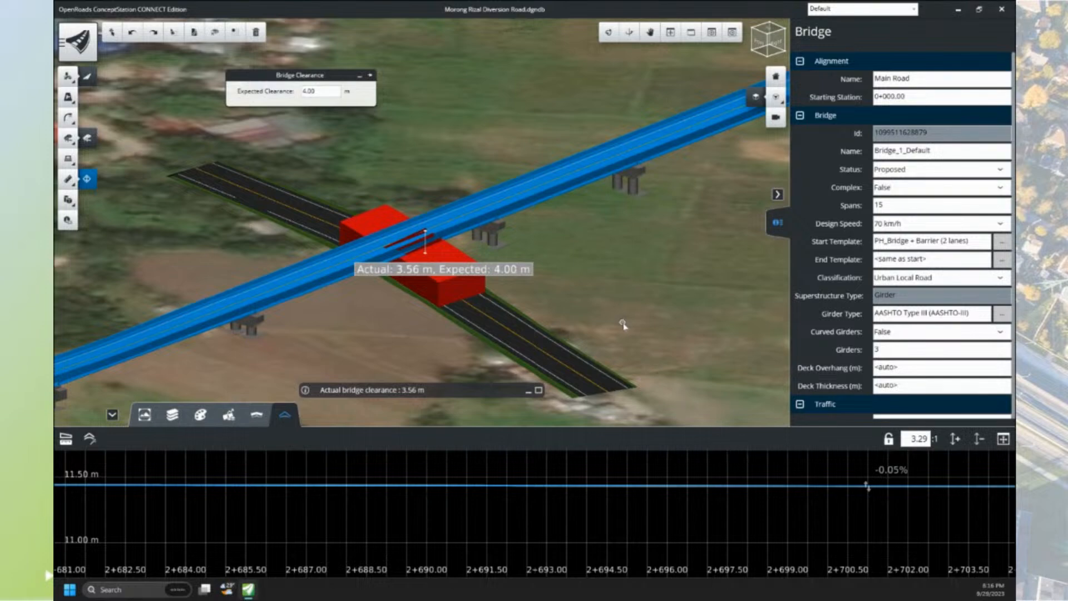
- Lift the bridge's -0.05% vertical tangent well above the barangay road, to an elevation of about 23.5 m
{"action": "scroll", "coordinate": [623, 324], "scroll_direction": "down", "scroll_amount": 1}
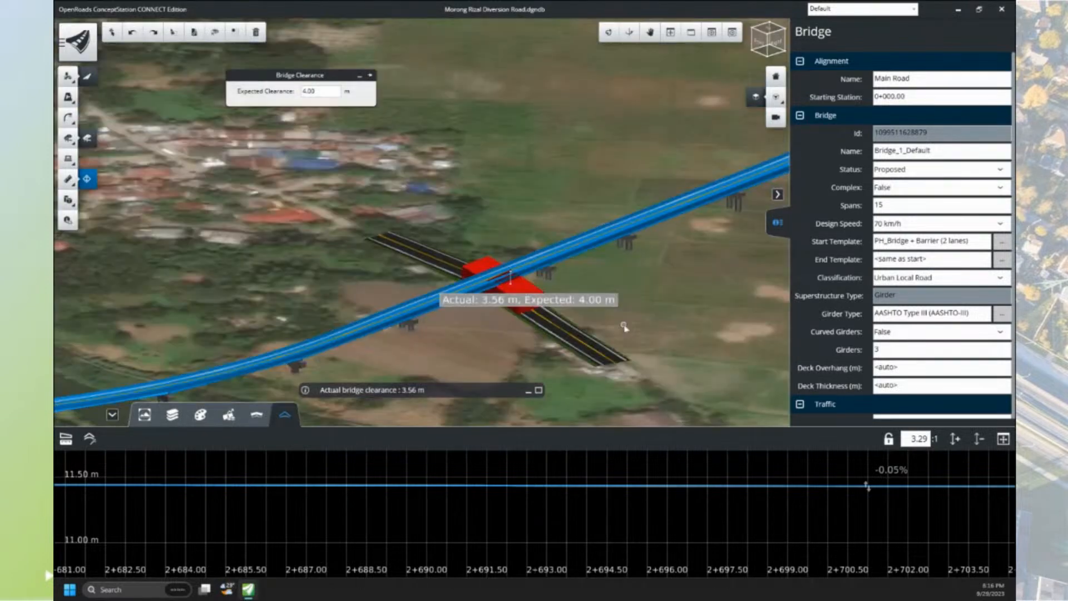
{"action": "scroll", "coordinate": [577, 319], "scroll_direction": "up", "scroll_amount": 1}
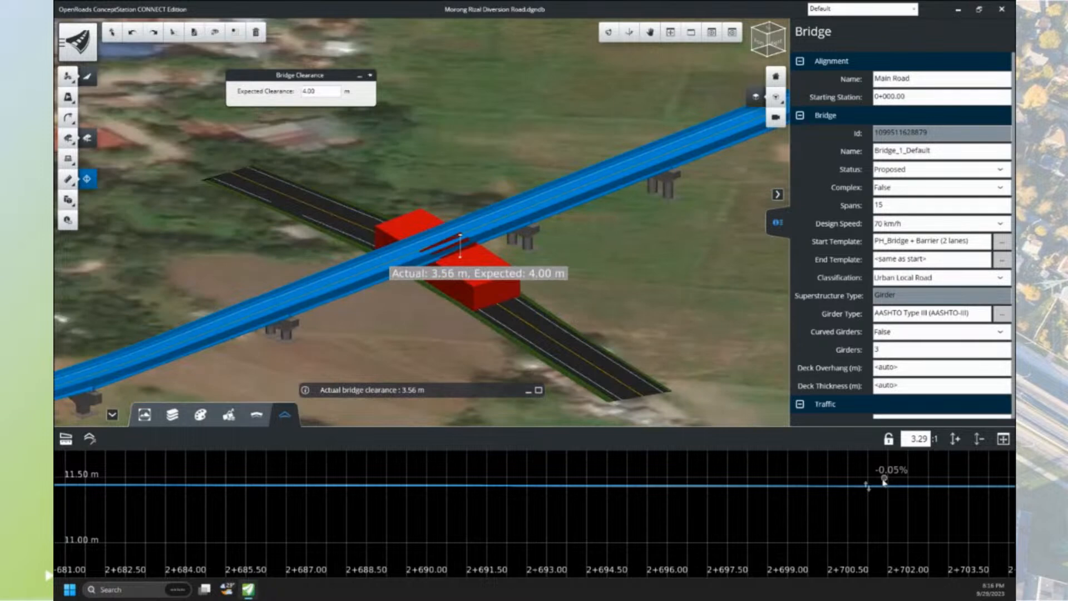
{"action": "scroll", "coordinate": [881, 481], "scroll_direction": "up", "scroll_amount": 2}
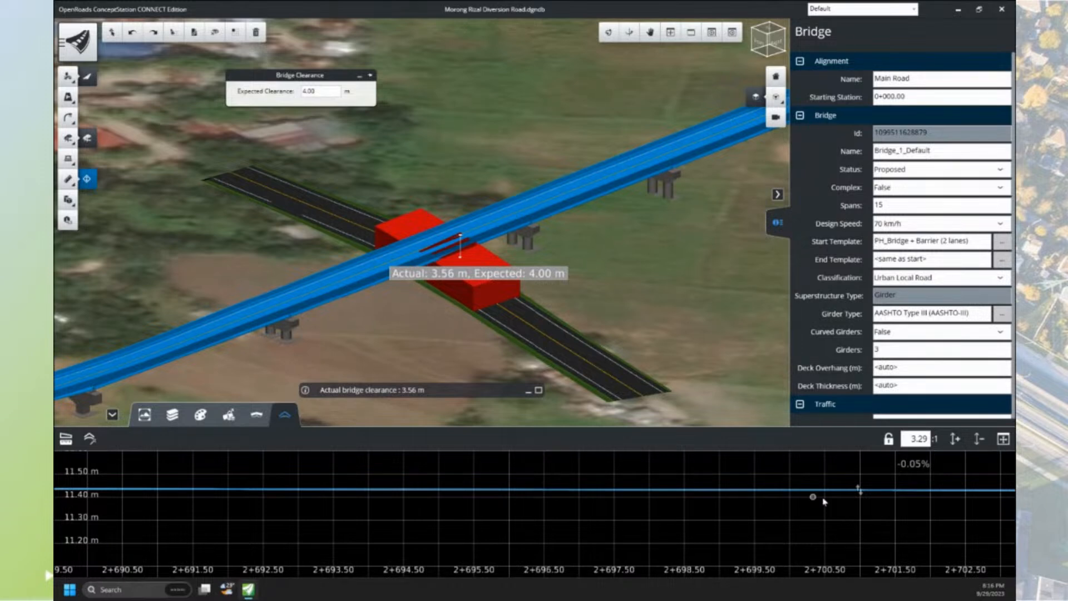
{"action": "scroll", "coordinate": [851, 492], "scroll_direction": "up", "scroll_amount": 2}
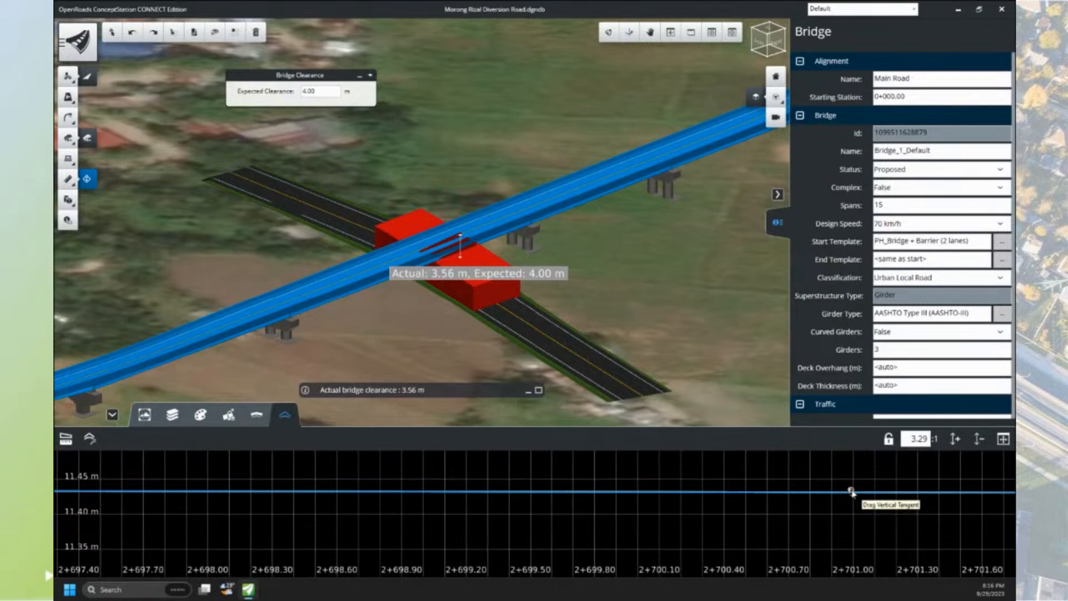
{"action": "left_click_drag", "start_coordinate": [850, 492], "coordinate": [944, 442]}
{"action": "scroll", "coordinate": [842, 473], "scroll_direction": "down", "scroll_amount": 8}
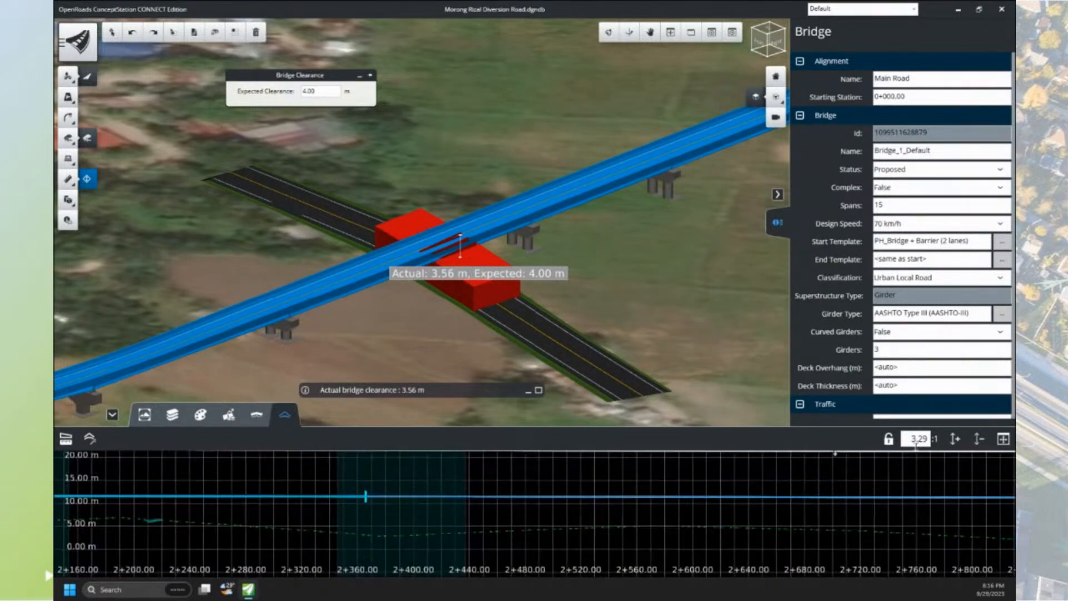
{"action": "scroll", "coordinate": [916, 445], "scroll_direction": "down", "scroll_amount": 6}
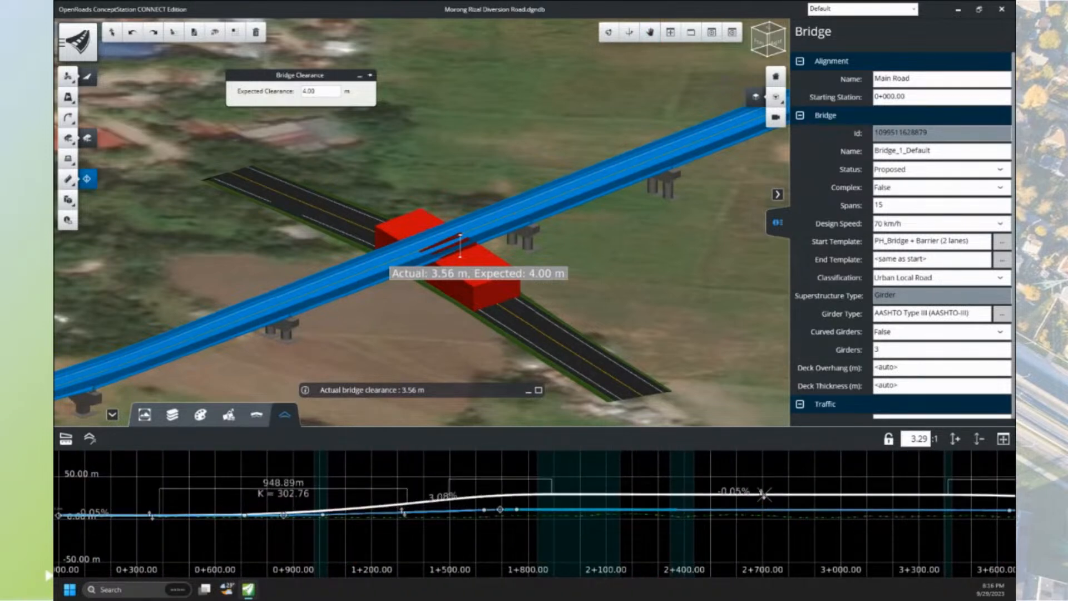
{"action": "scroll", "coordinate": [764, 498], "scroll_direction": "up", "scroll_amount": 3}
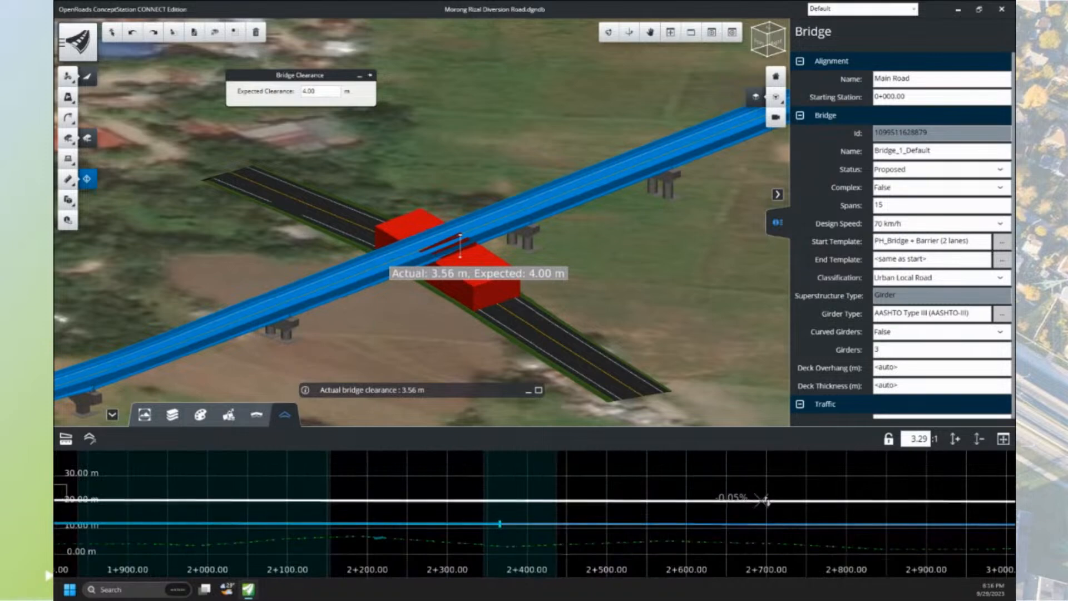
{"action": "left_click", "coordinate": [765, 493]}
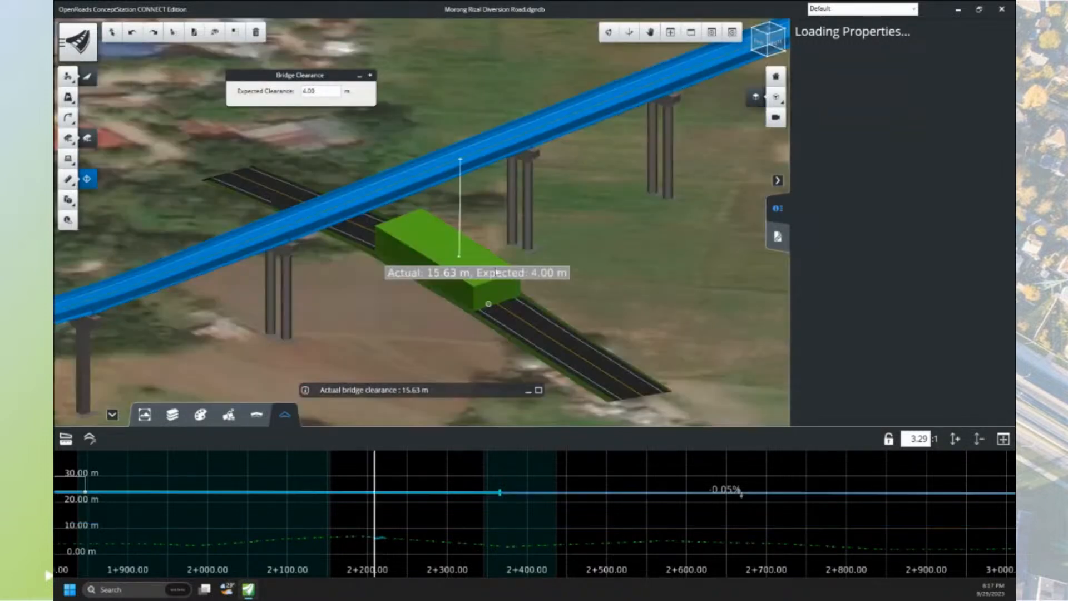
- Examine the raised bridge, its piers and its clearance envelope over Barangay Rd, and end the clearance check
{"action": "scroll", "coordinate": [532, 246], "scroll_direction": "down", "scroll_amount": 3}
{"action": "scroll", "coordinate": [533, 246], "scroll_direction": "up", "scroll_amount": 2}
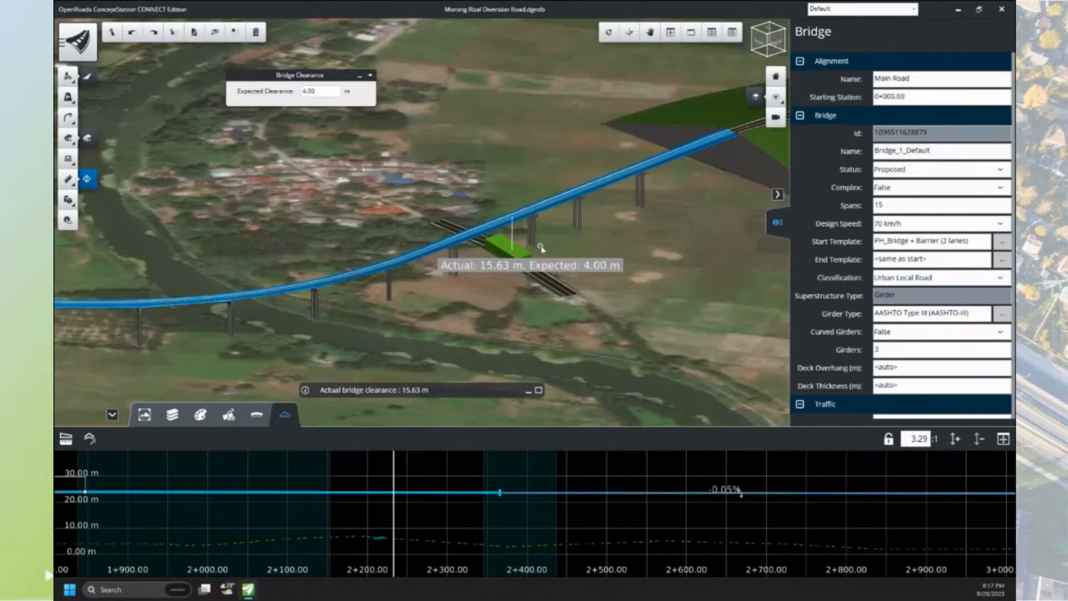
{"action": "scroll", "coordinate": [484, 229], "scroll_direction": "up", "scroll_amount": 1}
{"action": "scroll", "coordinate": [484, 229], "scroll_direction": "down", "scroll_amount": 3}
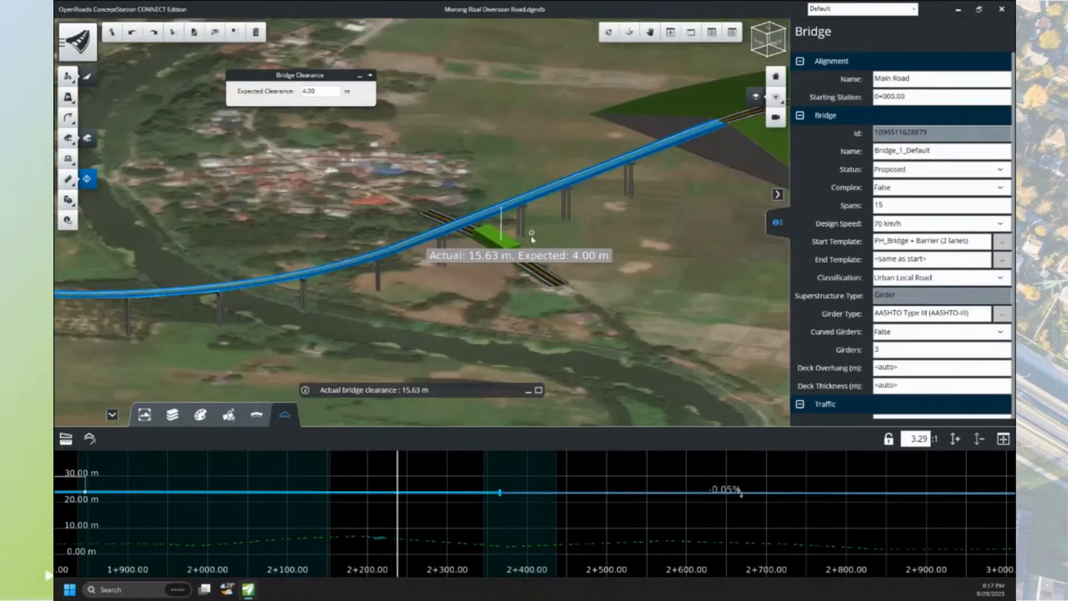
{"action": "scroll", "coordinate": [501, 253], "scroll_direction": "up", "scroll_amount": 2}
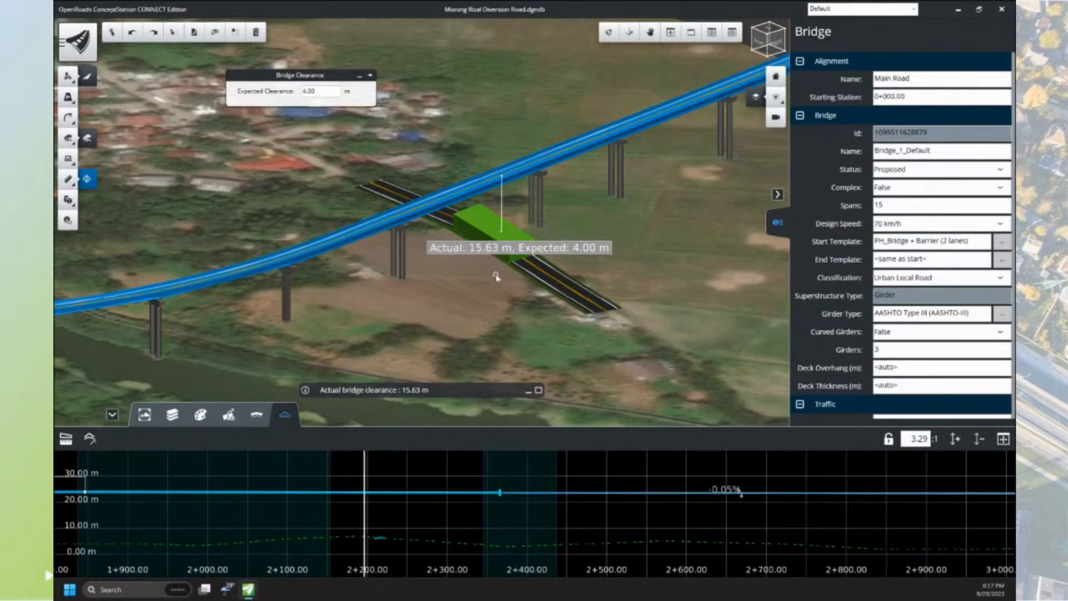
{"action": "scroll", "coordinate": [496, 277], "scroll_direction": "down", "scroll_amount": 2}
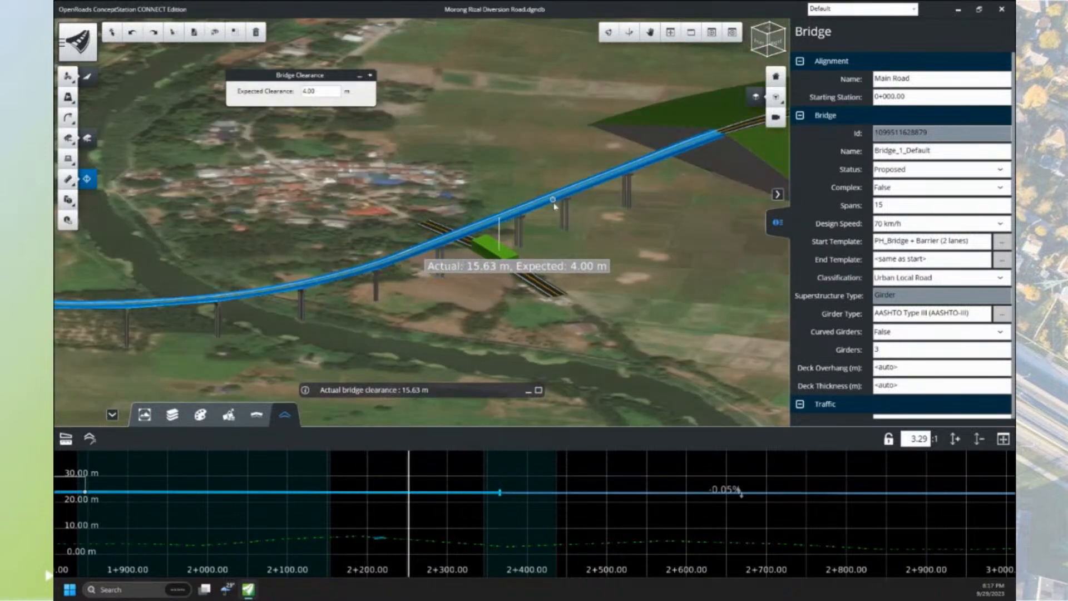
{"action": "scroll", "coordinate": [555, 205], "scroll_direction": "up", "scroll_amount": 2}
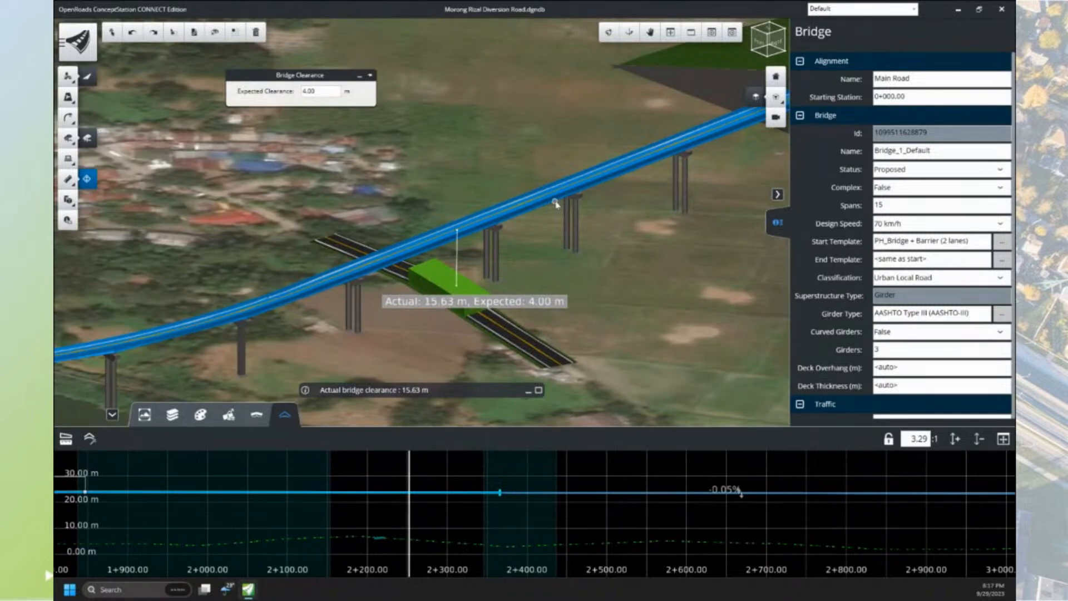
{"action": "key", "text": "Escape"}
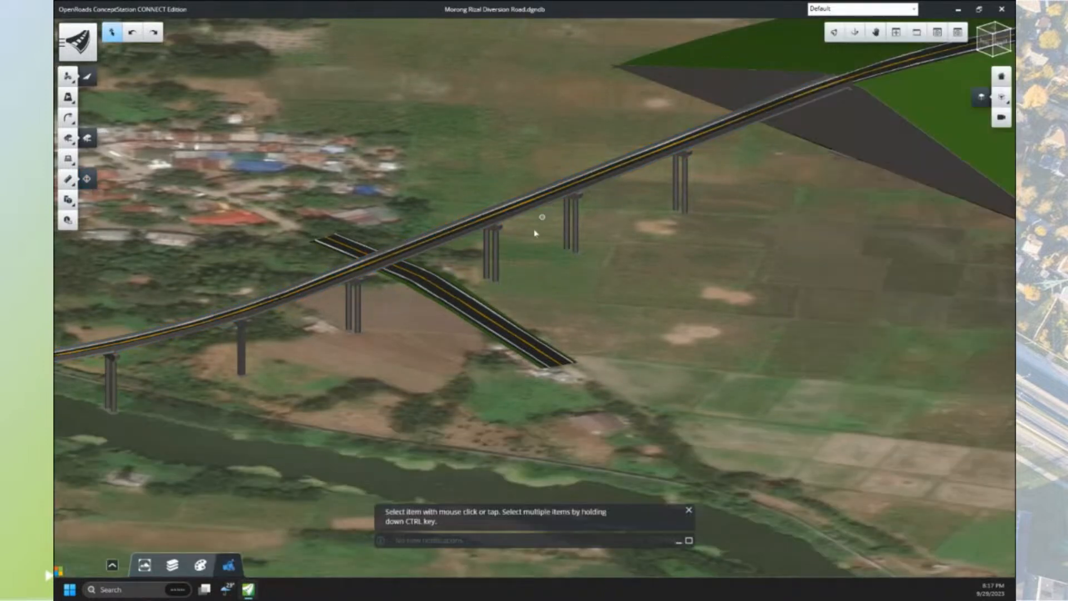
- Set the pier type of the main road's bridge to HammerHead
{"action": "left_click", "coordinate": [553, 198]}
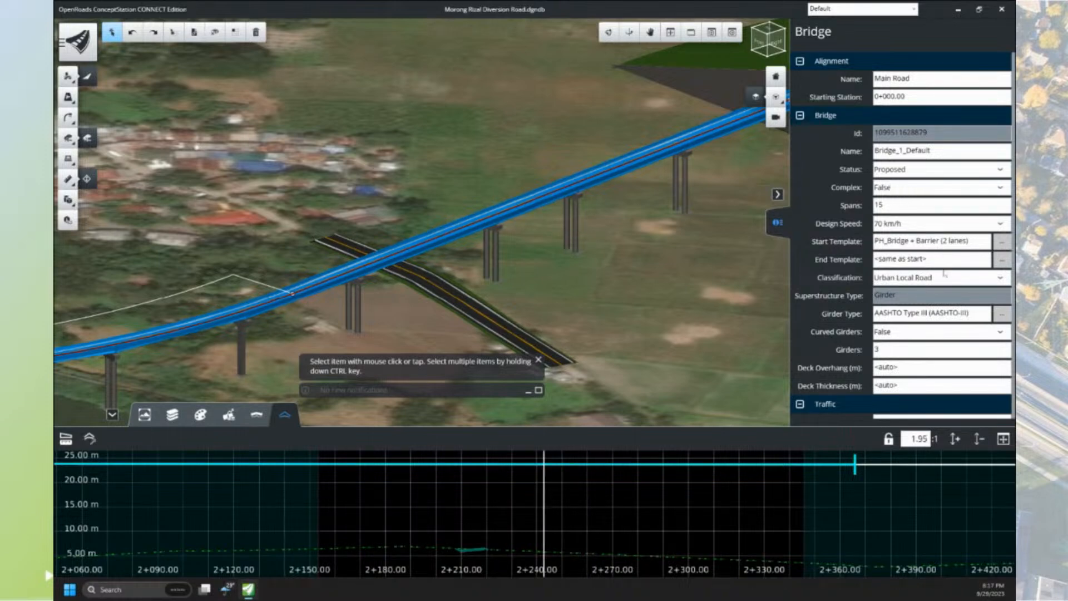
{"action": "scroll", "coordinate": [944, 346], "scroll_direction": "down", "scroll_amount": 3}
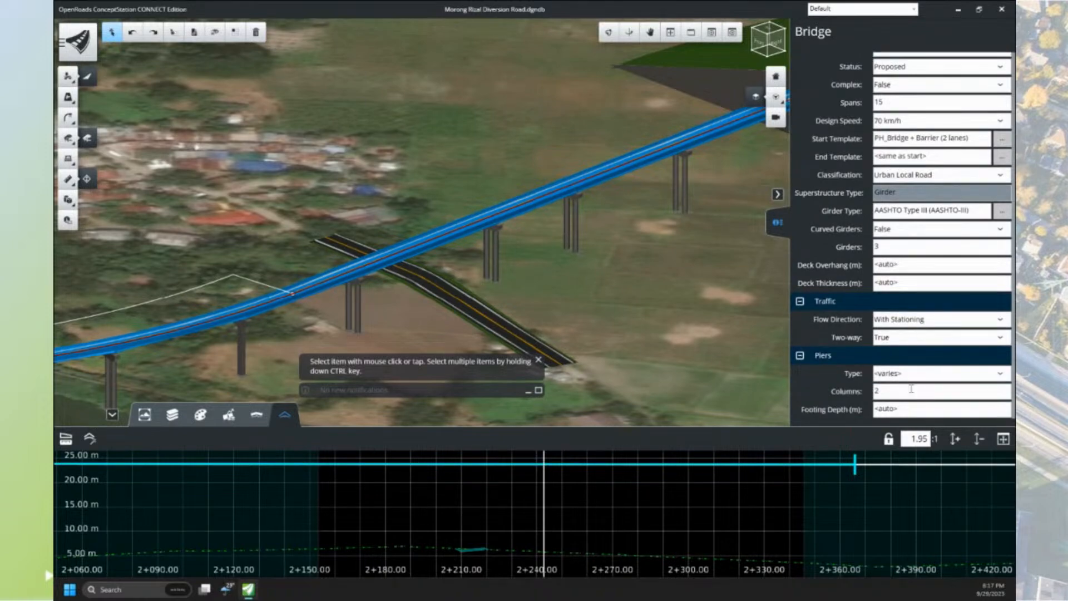
{"action": "left_click", "coordinate": [986, 375]}
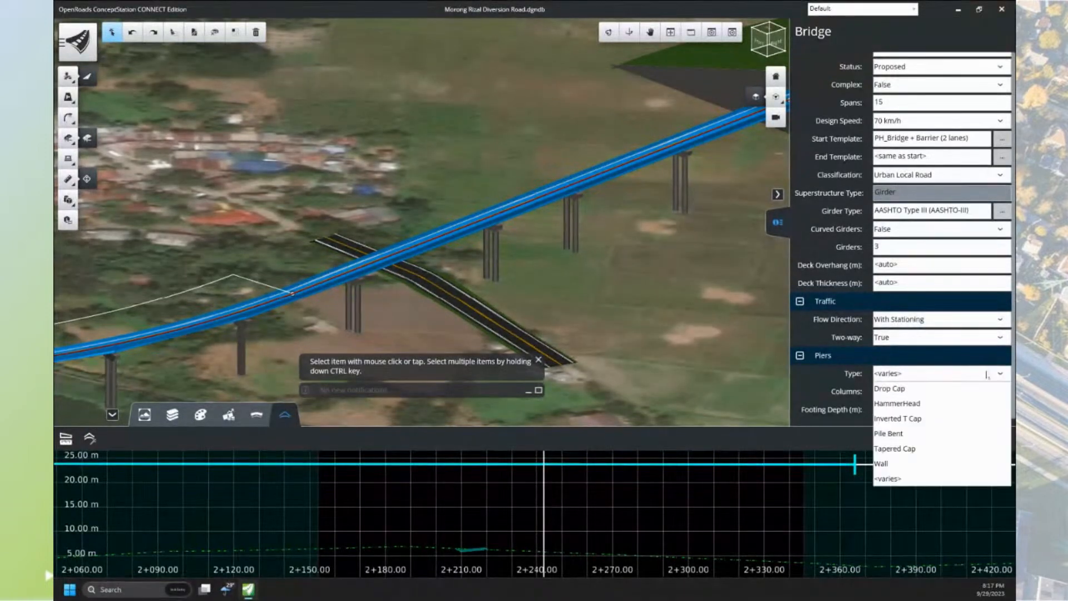
{"action": "left_click", "coordinate": [909, 404]}
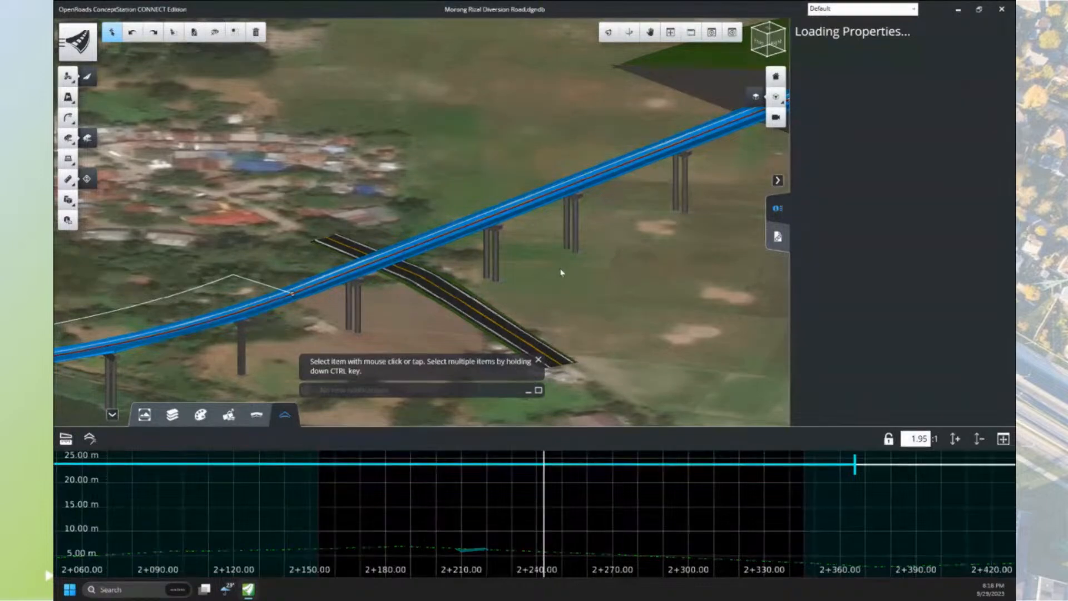
- Place a circular culvert, 304.80 mm in diameter and 50 mm thick, across the main road's embankment at about station 1+438.68 with 190° skew
{"action": "scroll", "coordinate": [563, 224], "scroll_direction": "down", "scroll_amount": 6}
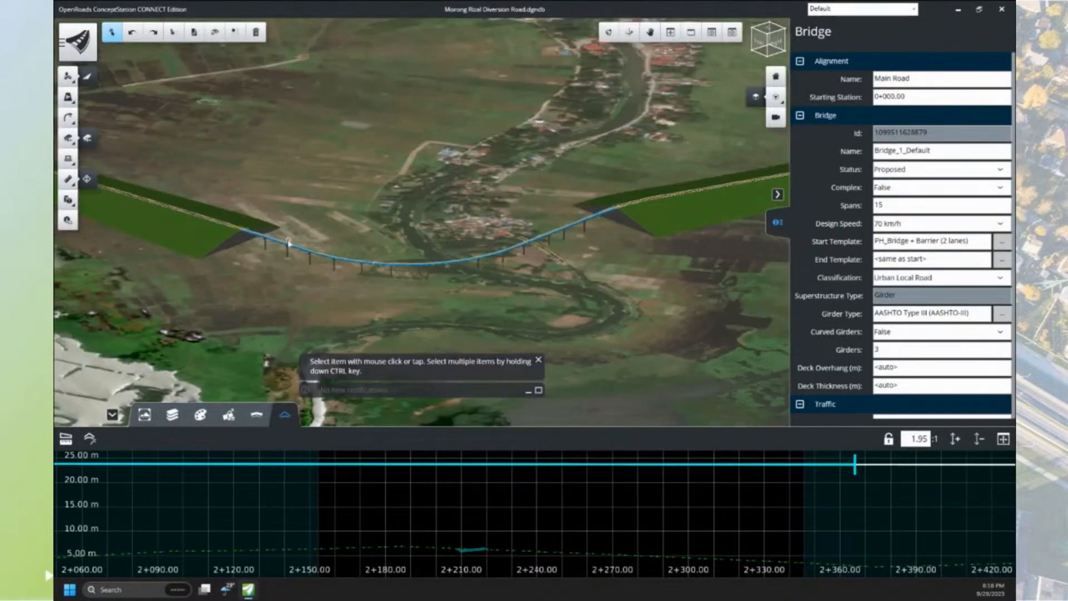
{"action": "middle_click_drag", "start_coordinate": [289, 243], "coordinate": [567, 280]}
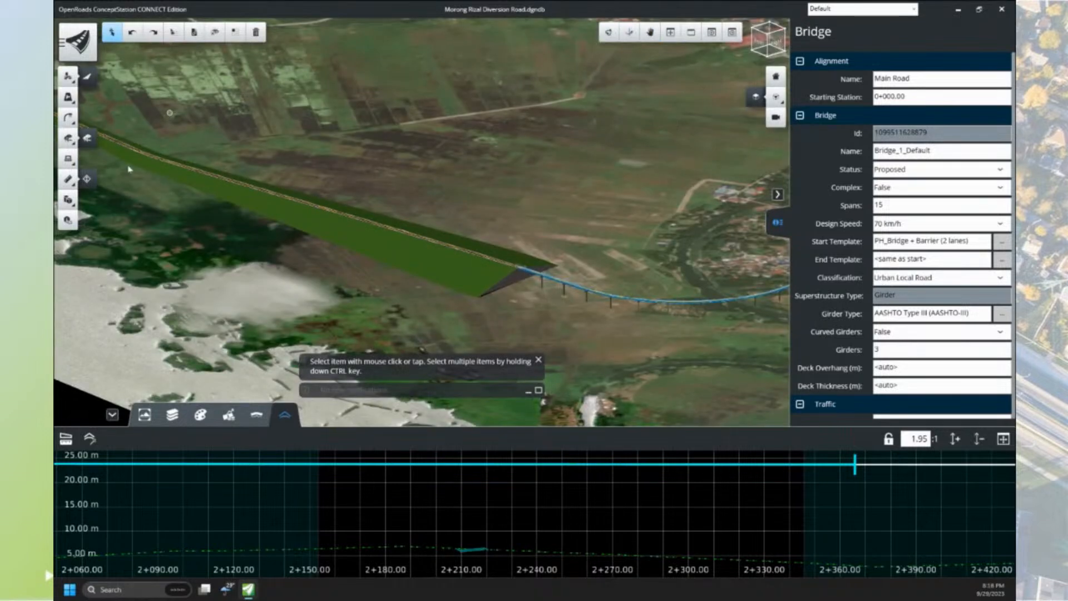
{"action": "left_click", "coordinate": [69, 161]}
{"action": "left_click", "coordinate": [106, 161]}
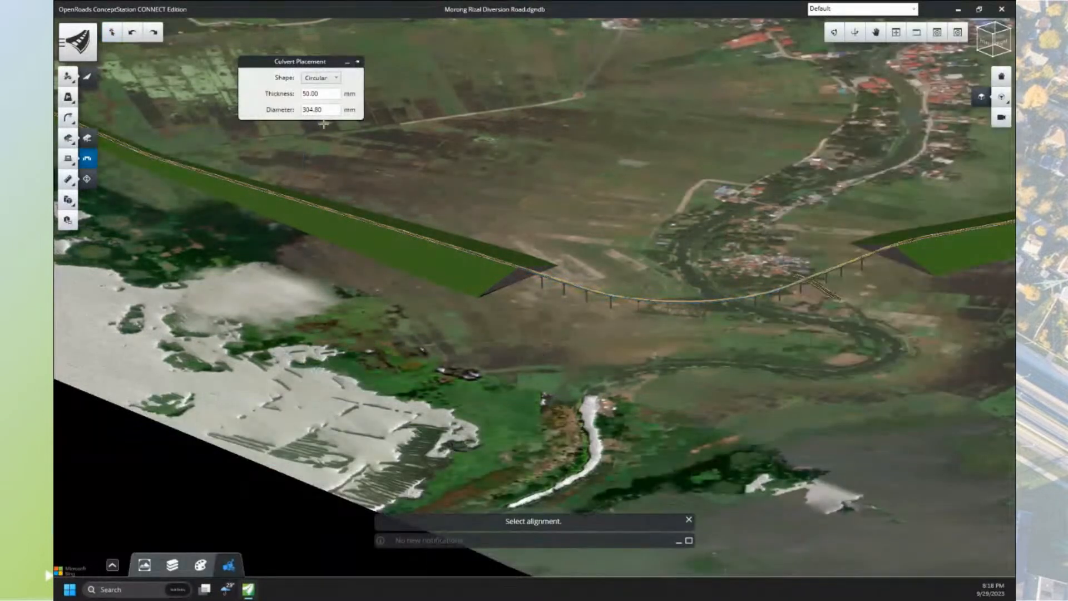
{"action": "left_click_drag", "start_coordinate": [301, 65], "coordinate": [326, 50]}
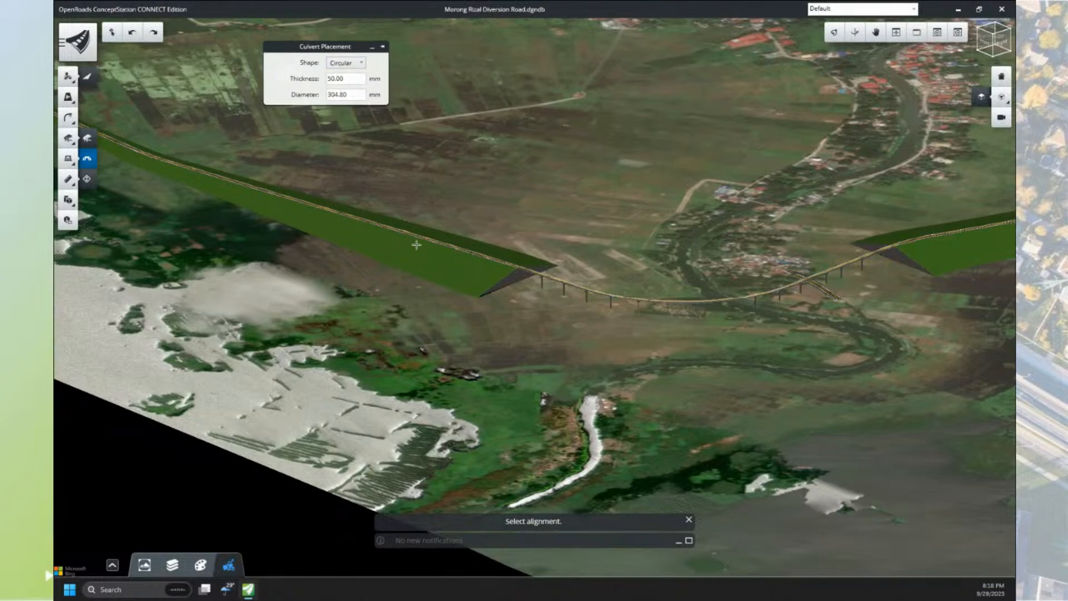
{"action": "scroll", "coordinate": [419, 245], "scroll_direction": "up", "scroll_amount": 3}
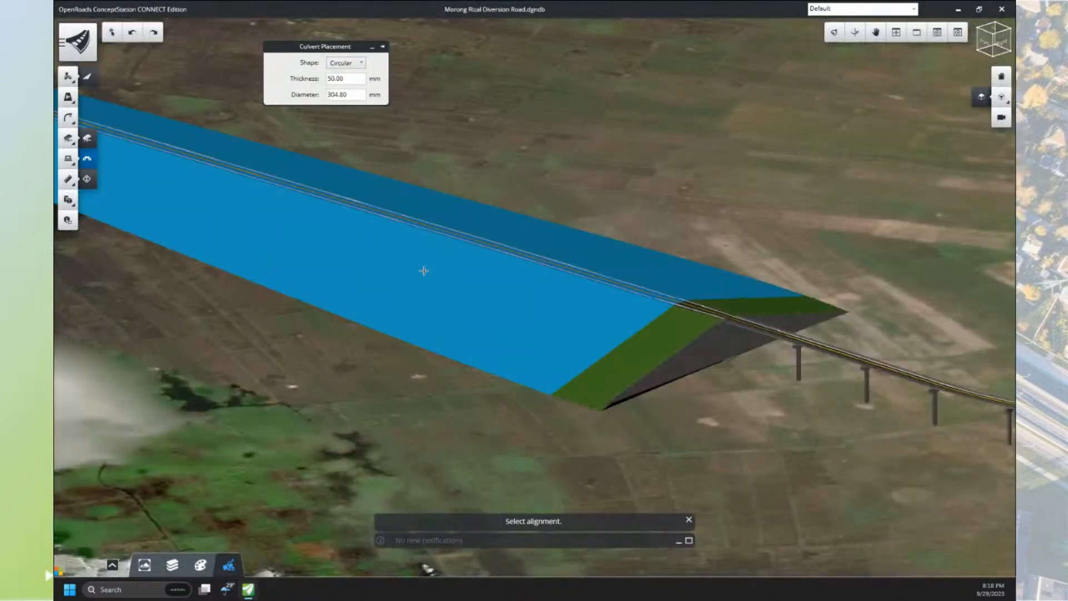
{"action": "left_click", "coordinate": [488, 241]}
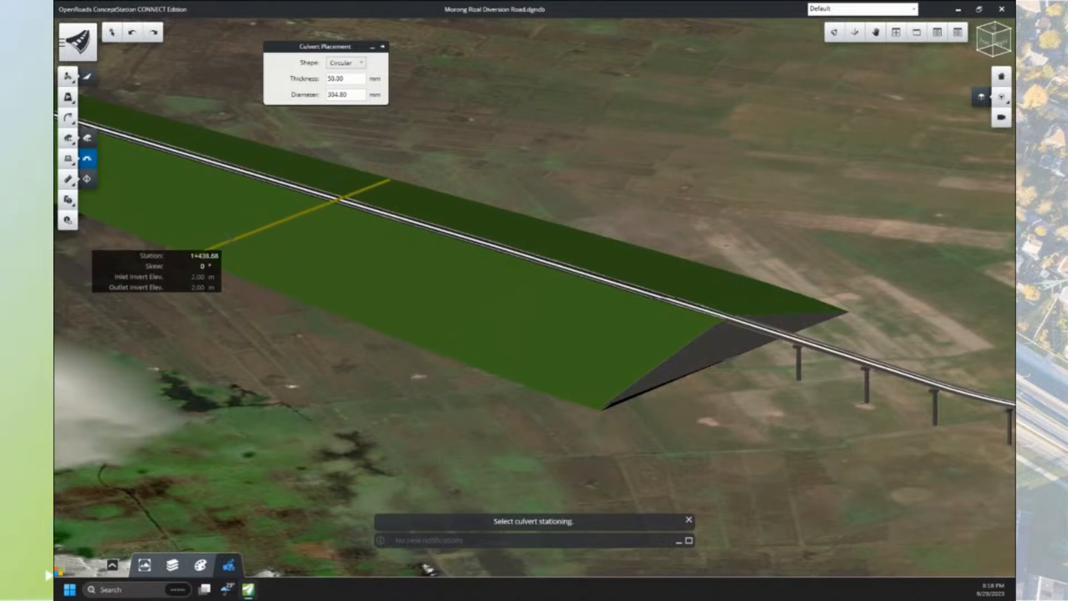
{"action": "left_click", "coordinate": [230, 241]}
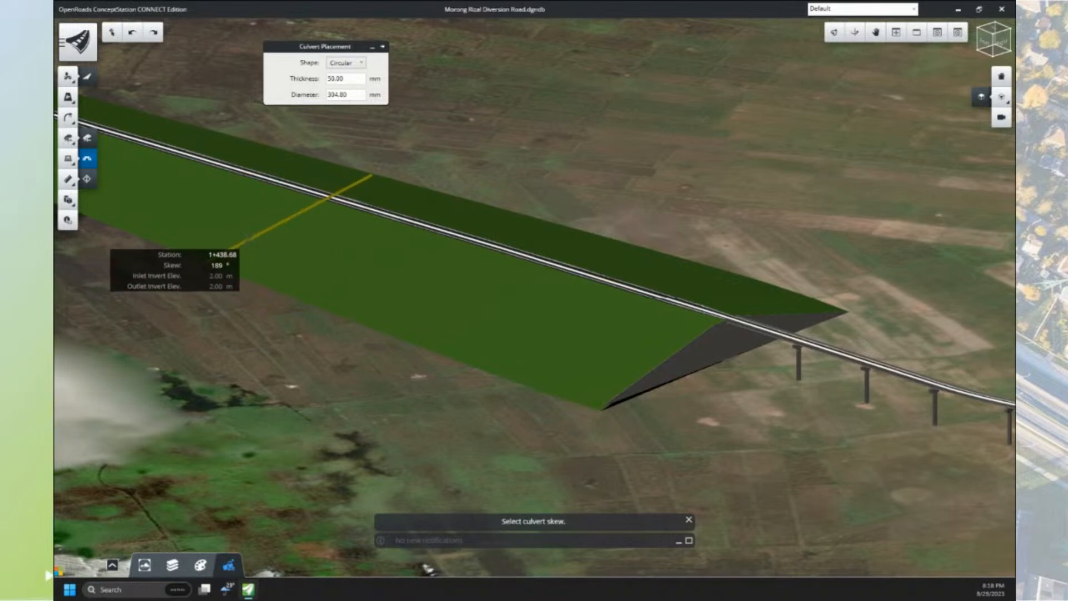
{"action": "left_click", "coordinate": [262, 245]}
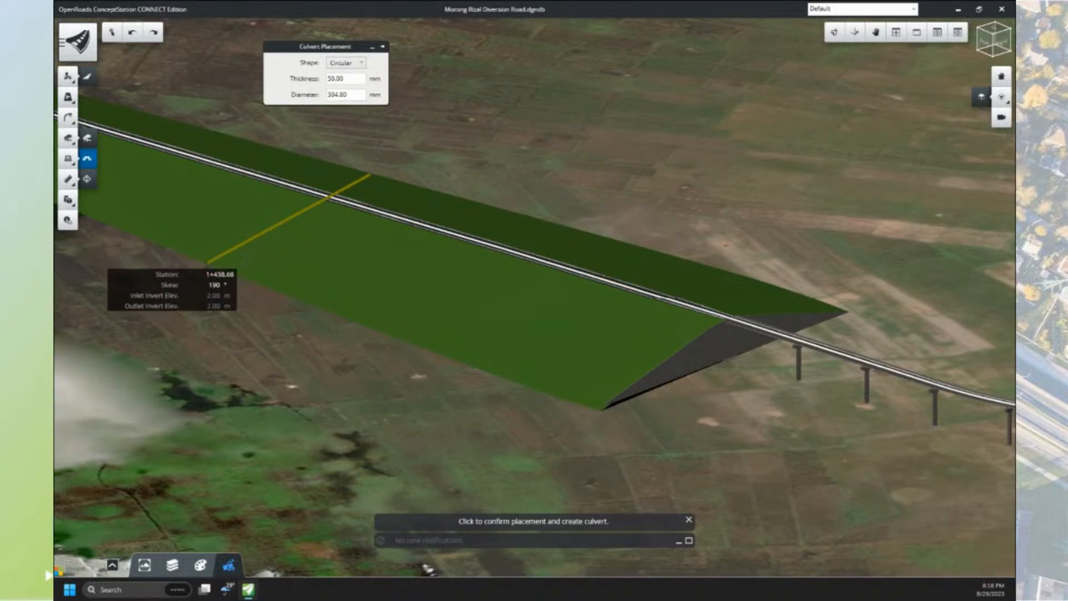
{"action": "left_click", "coordinate": [247, 266]}
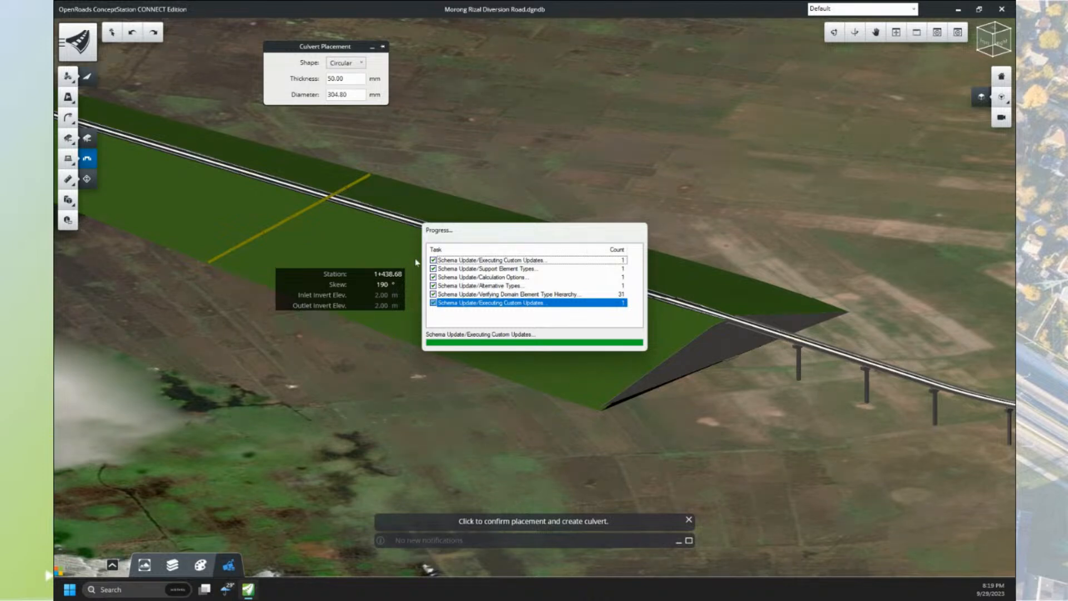
{"action": "left_click", "coordinate": [415, 258]}
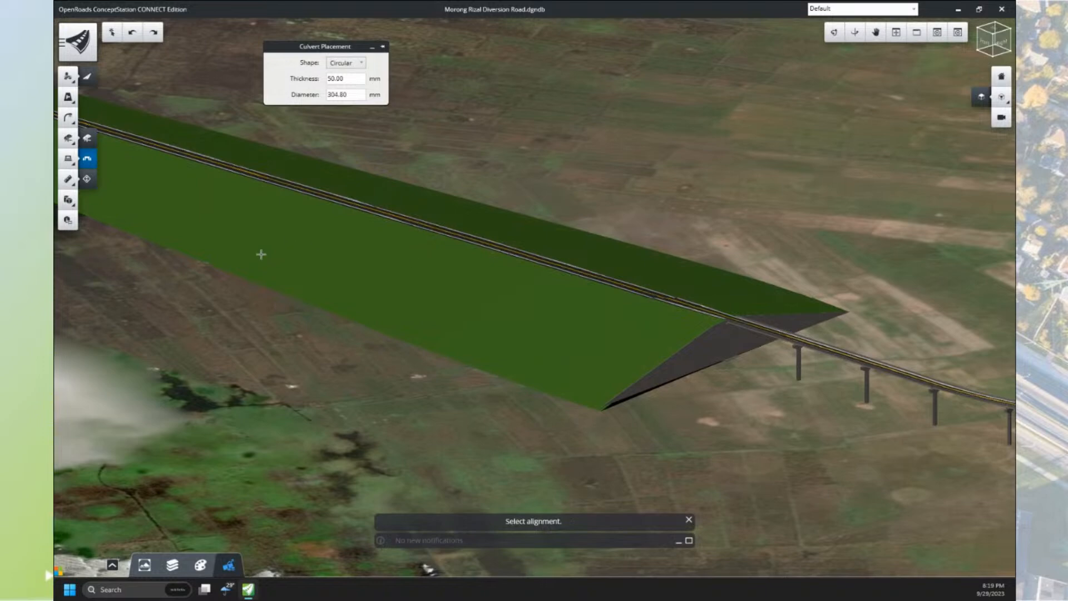
- Examine the end of the new culvert at the foot of the main road's embankment, including its headwall and pipe opening
{"action": "middle_click_drag", "start_coordinate": [364, 265], "coordinate": [702, 303]}
{"action": "scroll", "coordinate": [578, 309], "scroll_direction": "up", "scroll_amount": 8}
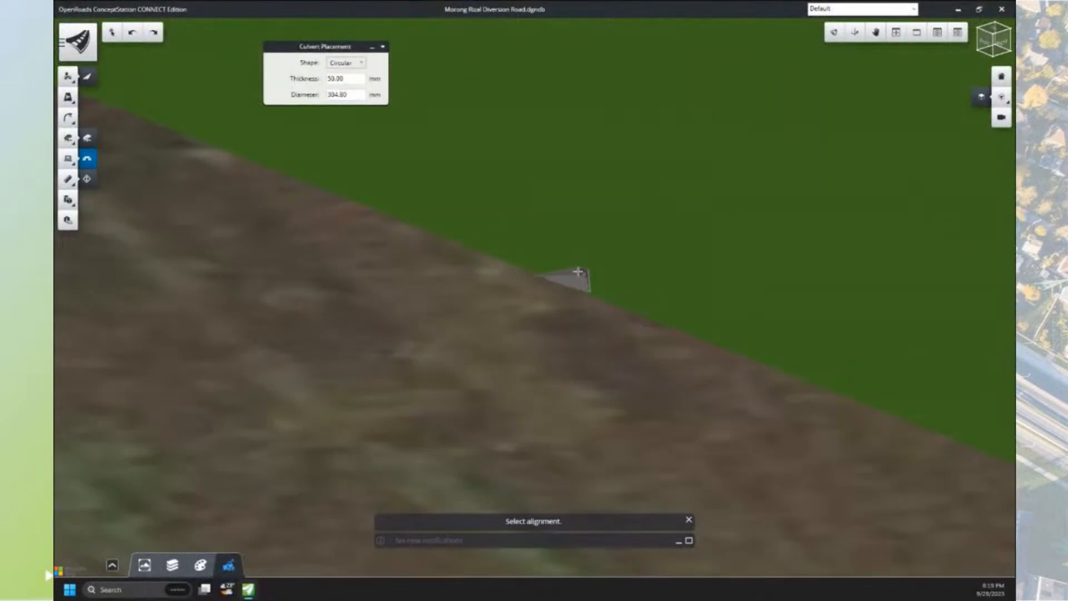
{"action": "middle_click_drag", "start_coordinate": [605, 215], "coordinate": [608, 317]}
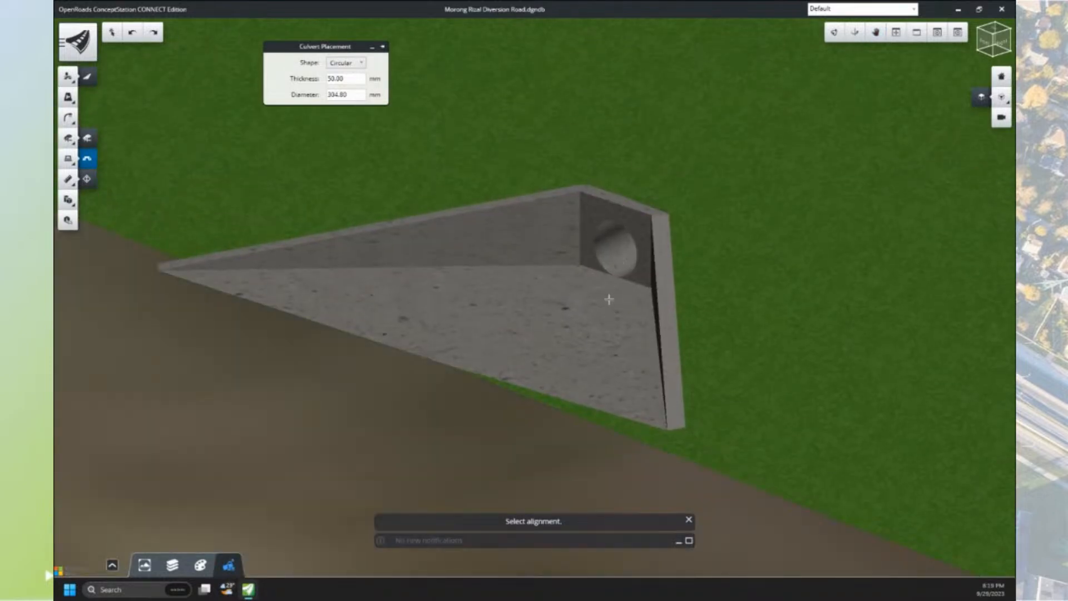
{"action": "scroll", "coordinate": [609, 300], "scroll_direction": "down", "scroll_amount": 2}
{"action": "scroll", "coordinate": [603, 284], "scroll_direction": "down", "scroll_amount": 3}
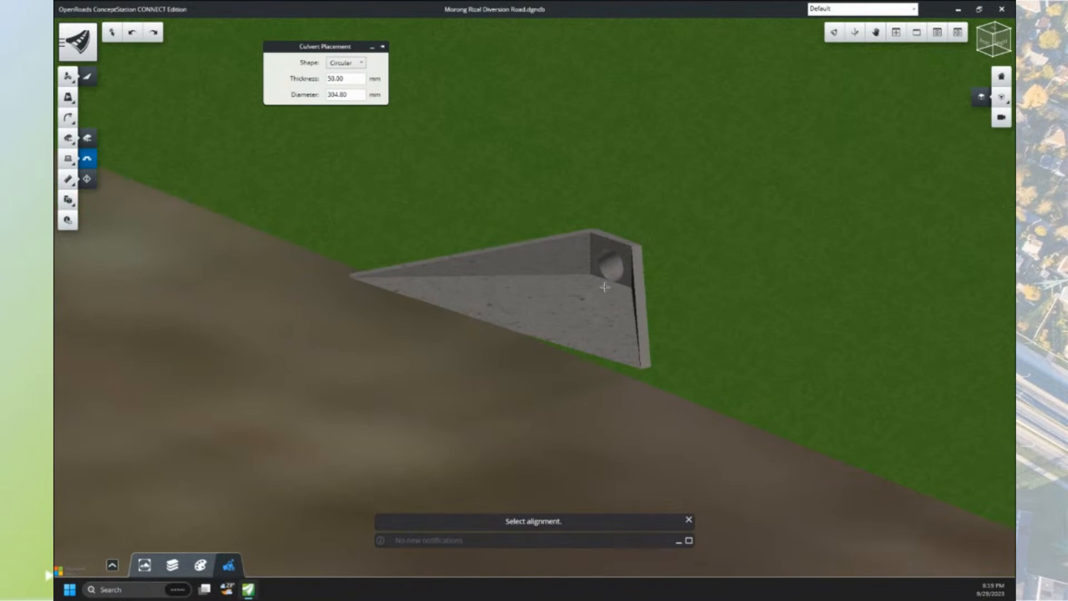
{"action": "scroll", "coordinate": [596, 271], "scroll_direction": "down", "scroll_amount": 2}
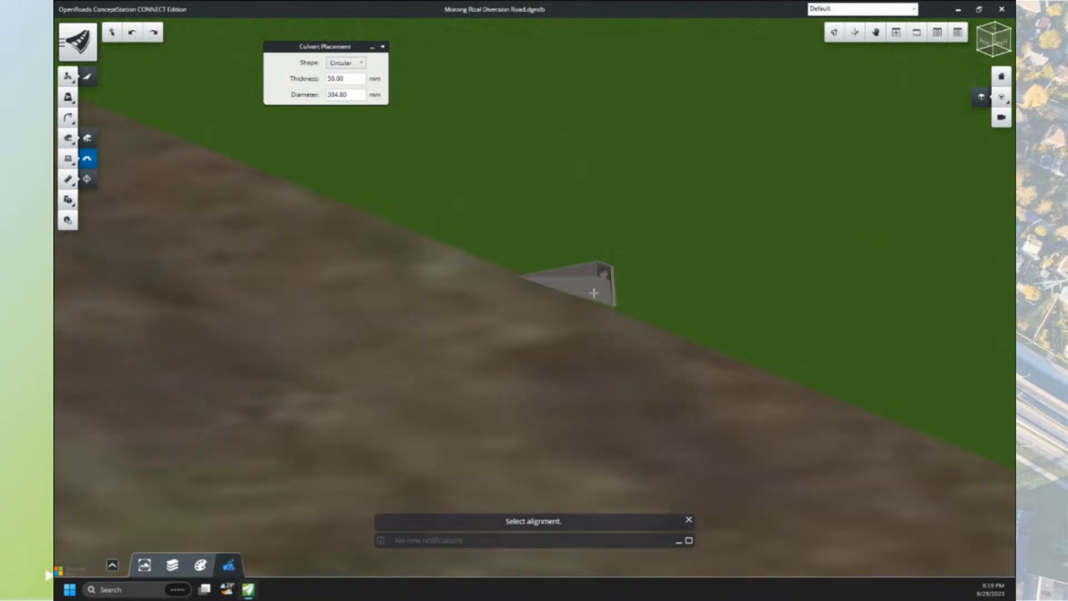
{"action": "scroll", "coordinate": [592, 290], "scroll_direction": "up", "scroll_amount": 1}
{"action": "scroll", "coordinate": [592, 289], "scroll_direction": "down", "scroll_amount": 2}
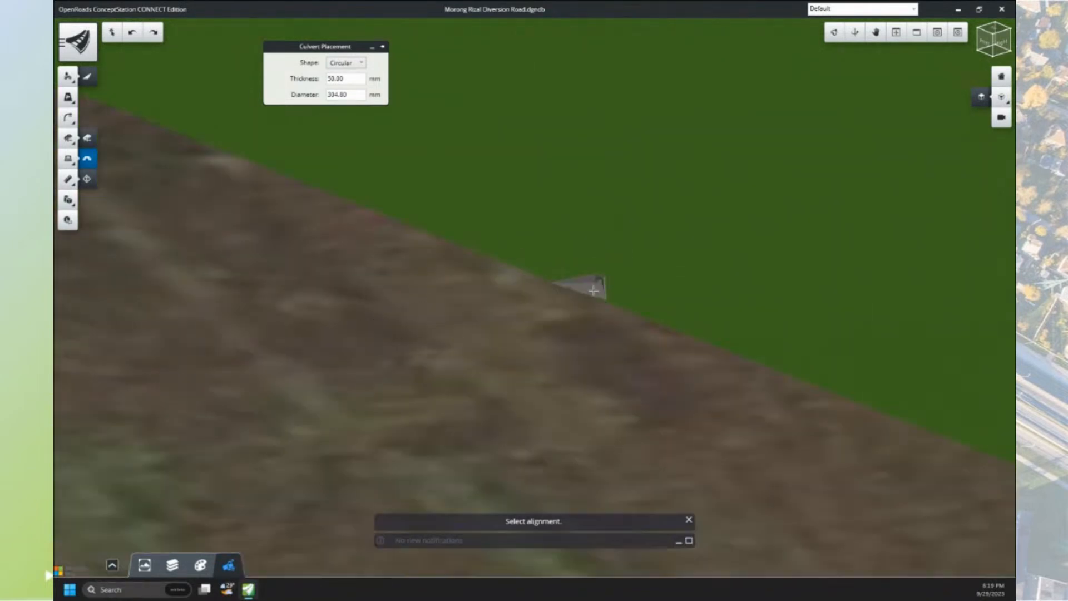
{"action": "left_click", "coordinate": [68, 159]}
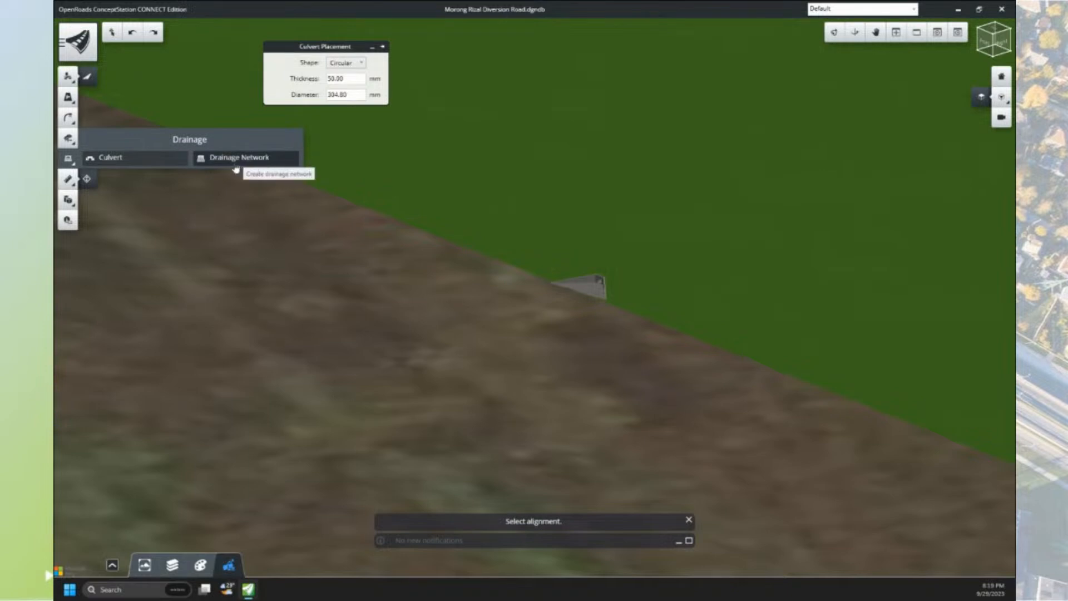
{"action": "left_click", "coordinate": [250, 160]}
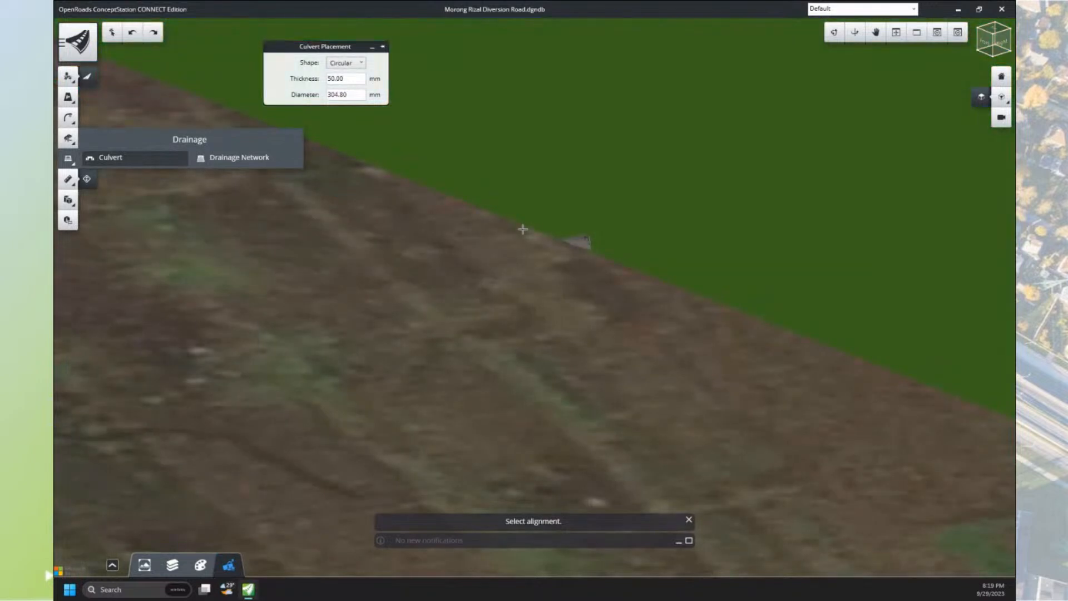
{"action": "scroll", "coordinate": [619, 210], "scroll_direction": "down", "scroll_amount": 1}
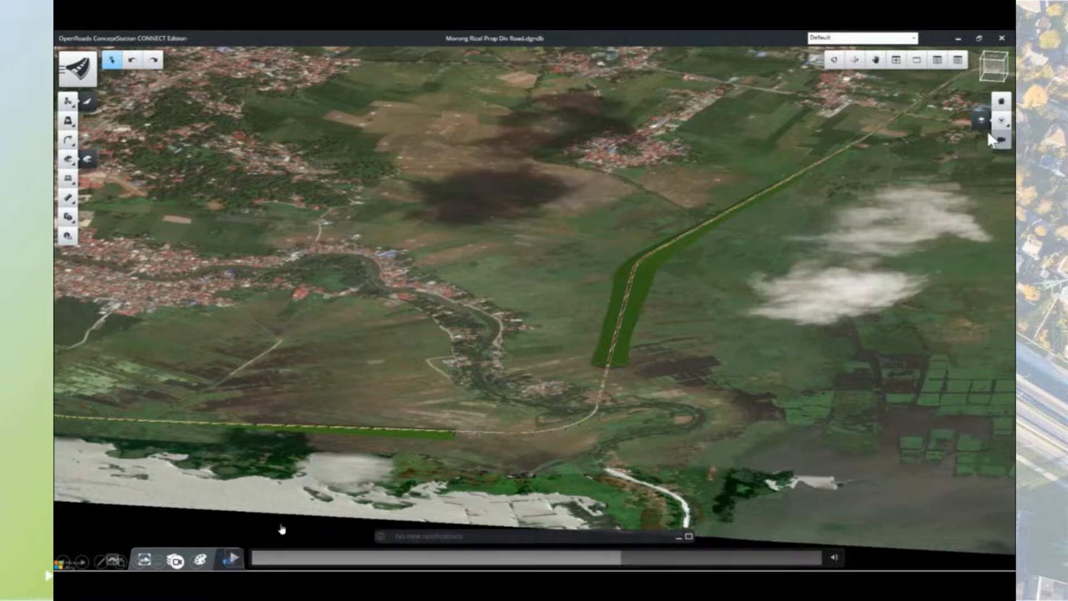
- Play the recorded road demonstration and skip ahead through the barangay road profile, intersection, culvert and drainage network sections
{"action": "left_click", "coordinate": [232, 558]}
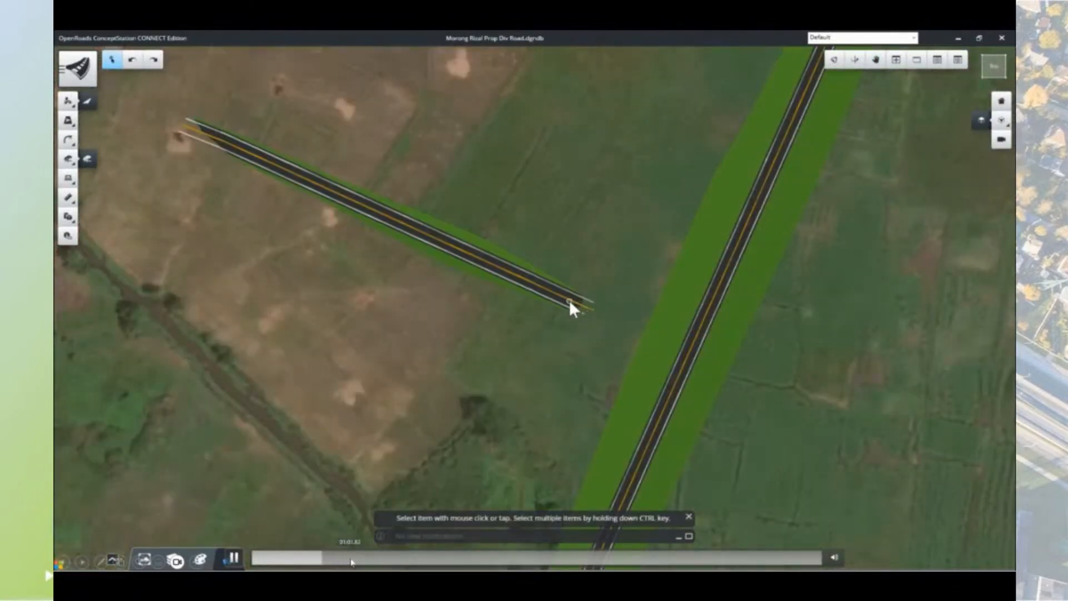
{"action": "left_click", "coordinate": [351, 559]}
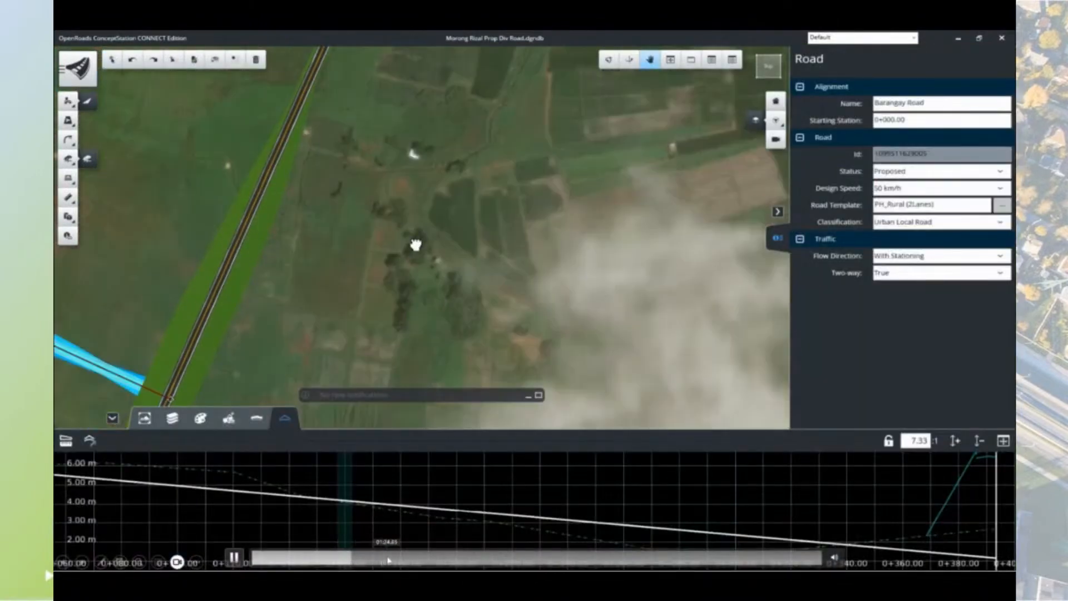
{"action": "left_click", "coordinate": [388, 559]}
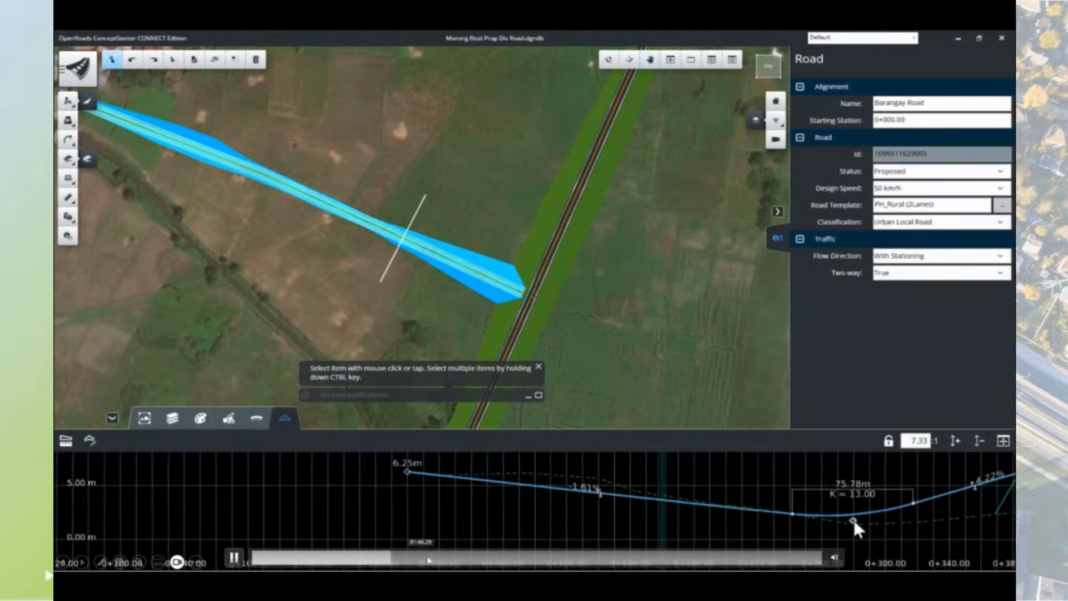
{"action": "left_click", "coordinate": [429, 559]}
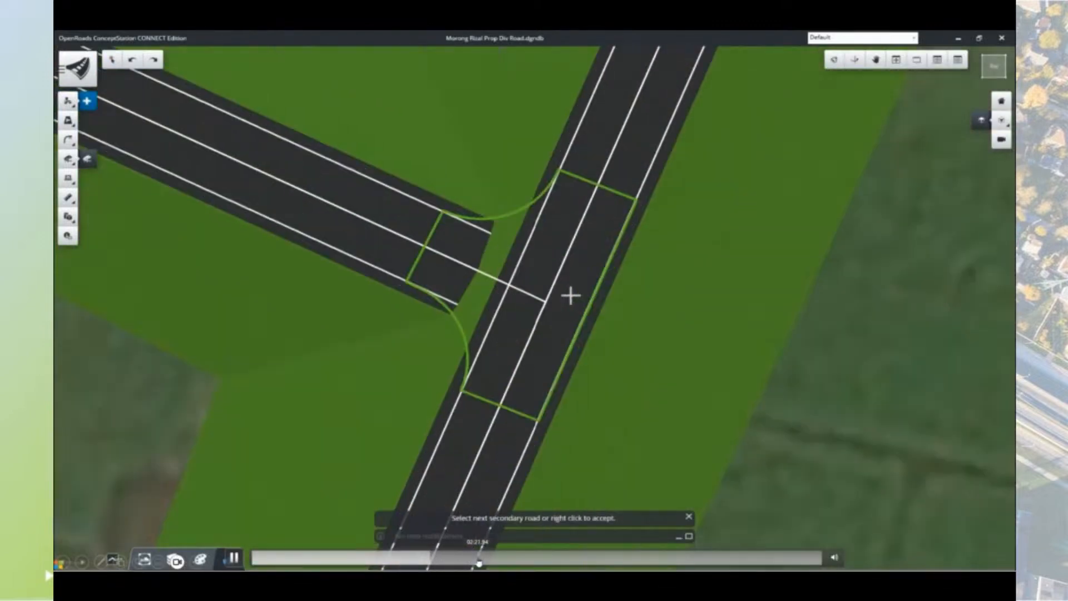
{"action": "left_click", "coordinate": [480, 559]}
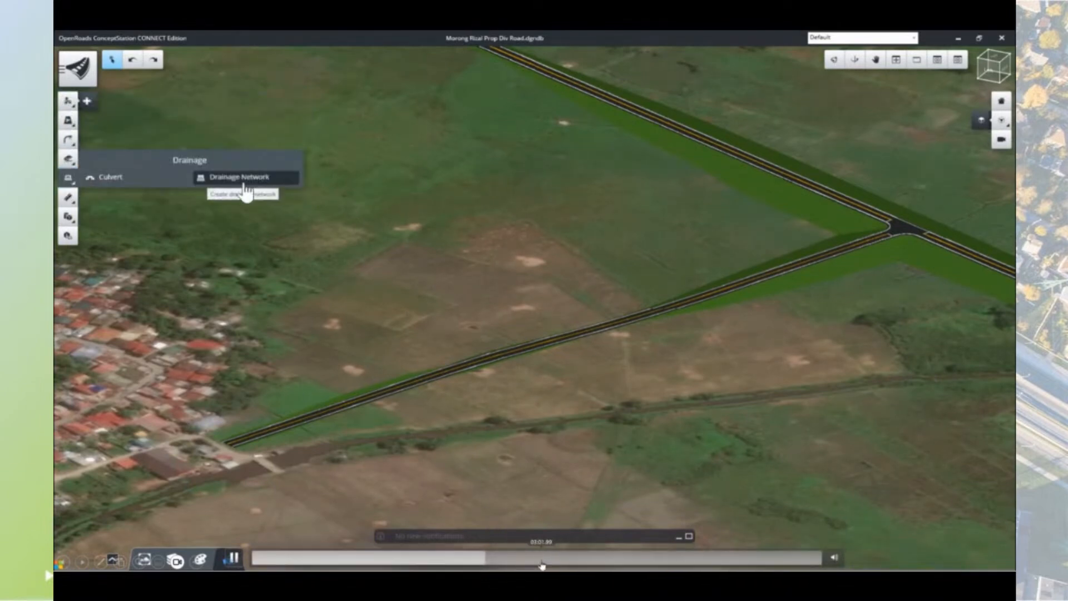
{"action": "left_click", "coordinate": [548, 559]}
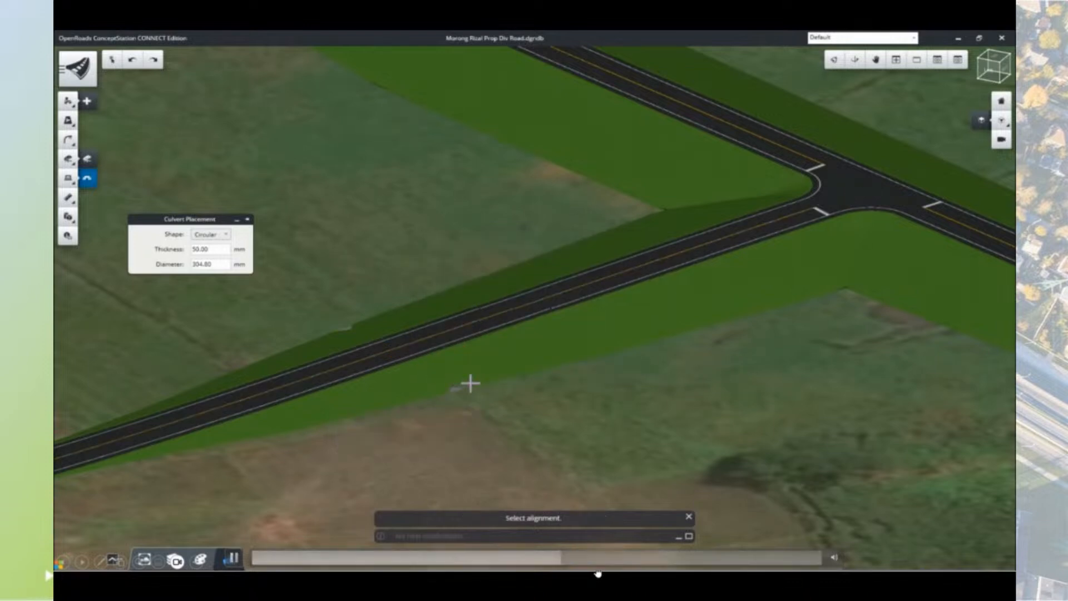
{"action": "left_click", "coordinate": [572, 562]}
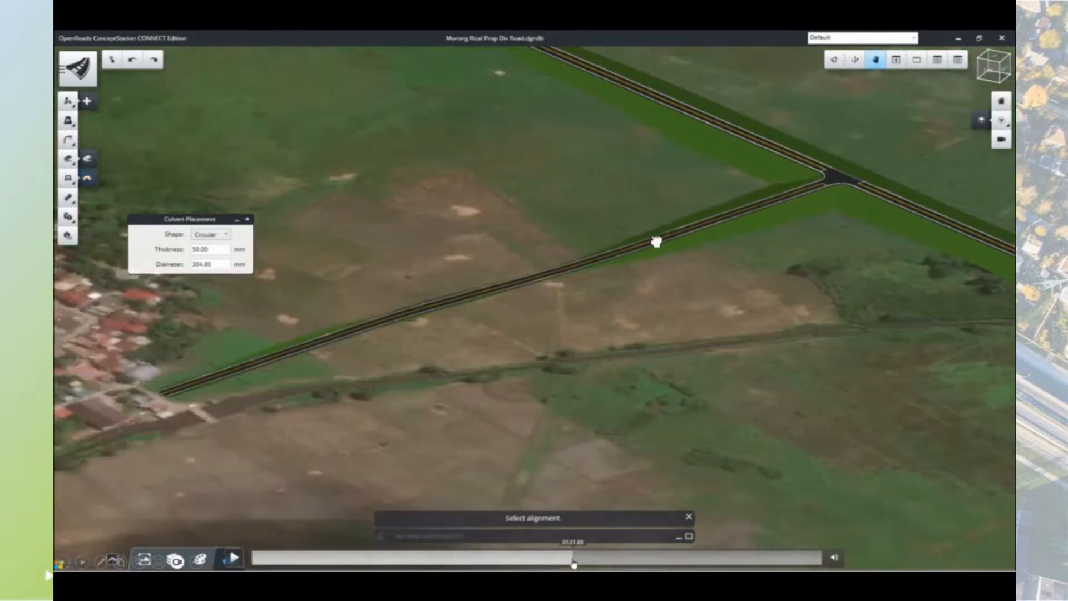
{"action": "left_click_drag", "start_coordinate": [573, 563], "coordinate": [594, 558]}
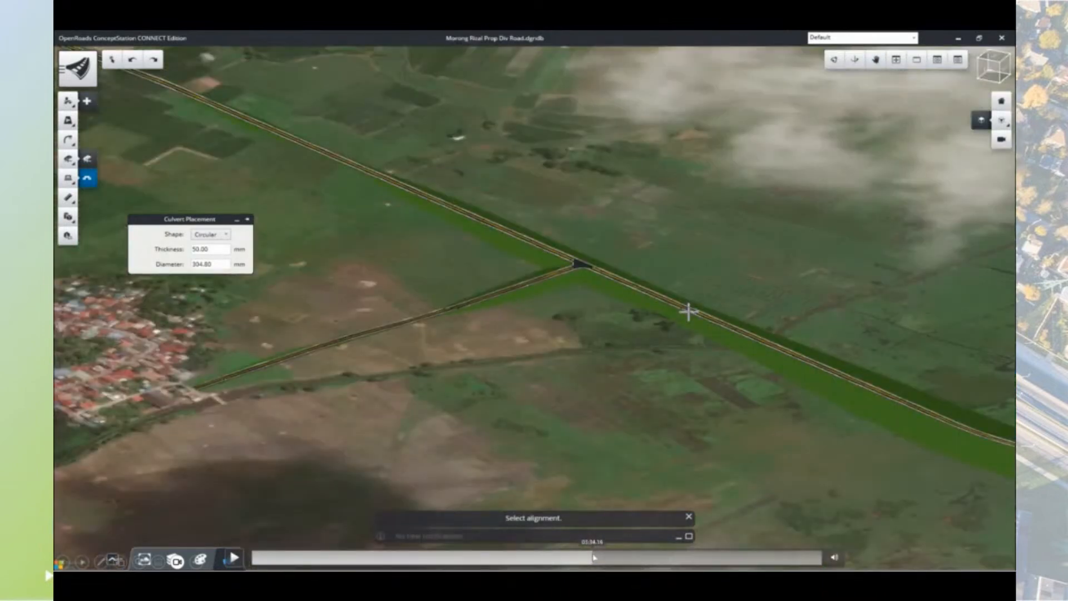
{"action": "left_click_drag", "start_coordinate": [595, 557], "coordinate": [626, 553]}
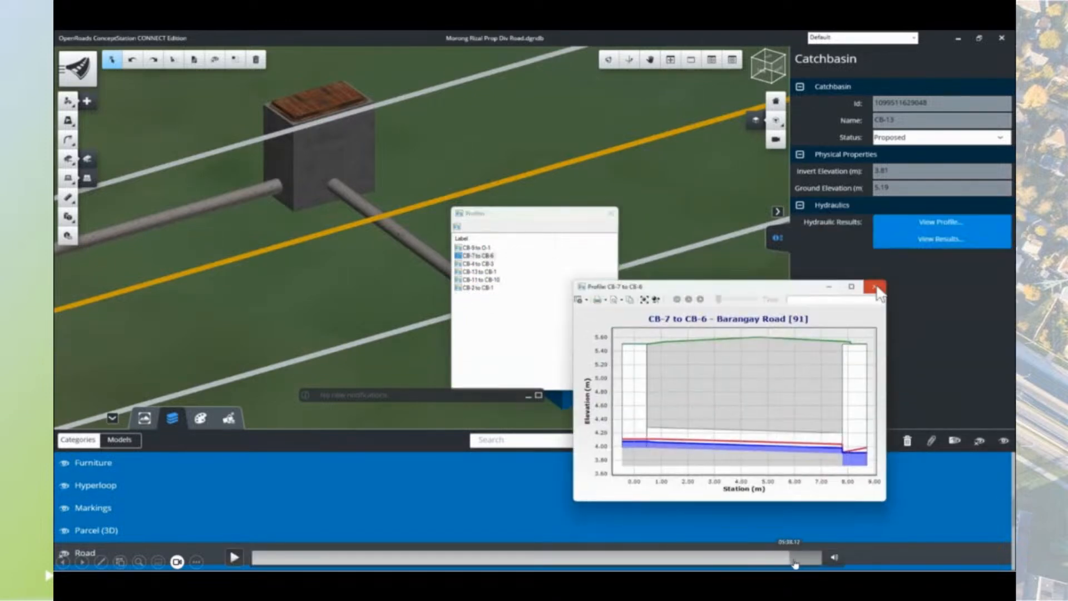
{"action": "left_click", "coordinate": [796, 564]}
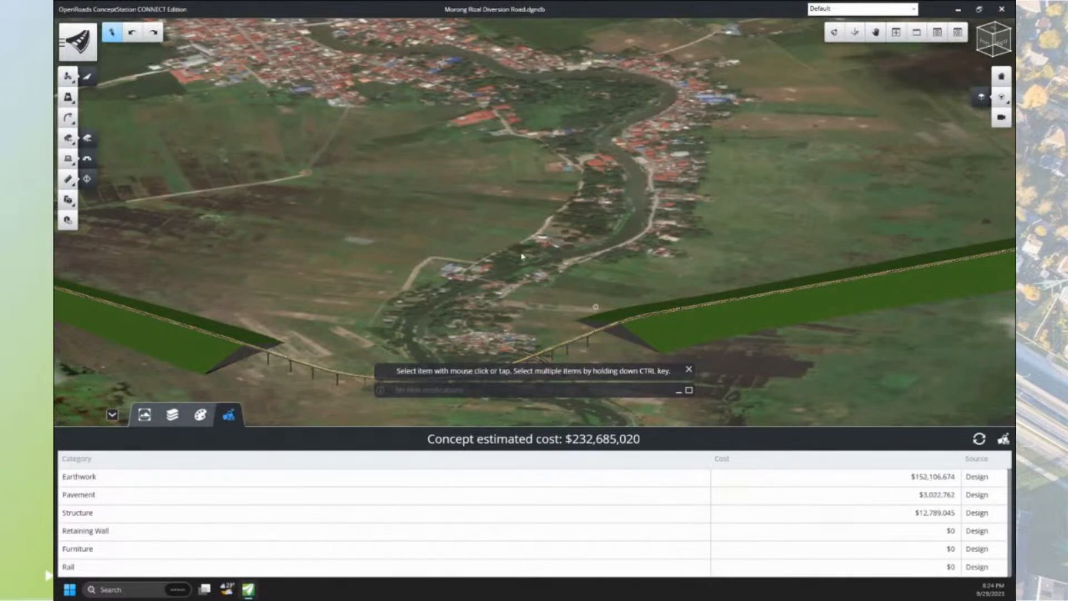
- Open the quantities and cost report configuration and view the allowance rates and the detailed cost items
{"action": "left_click", "coordinate": [71, 54]}
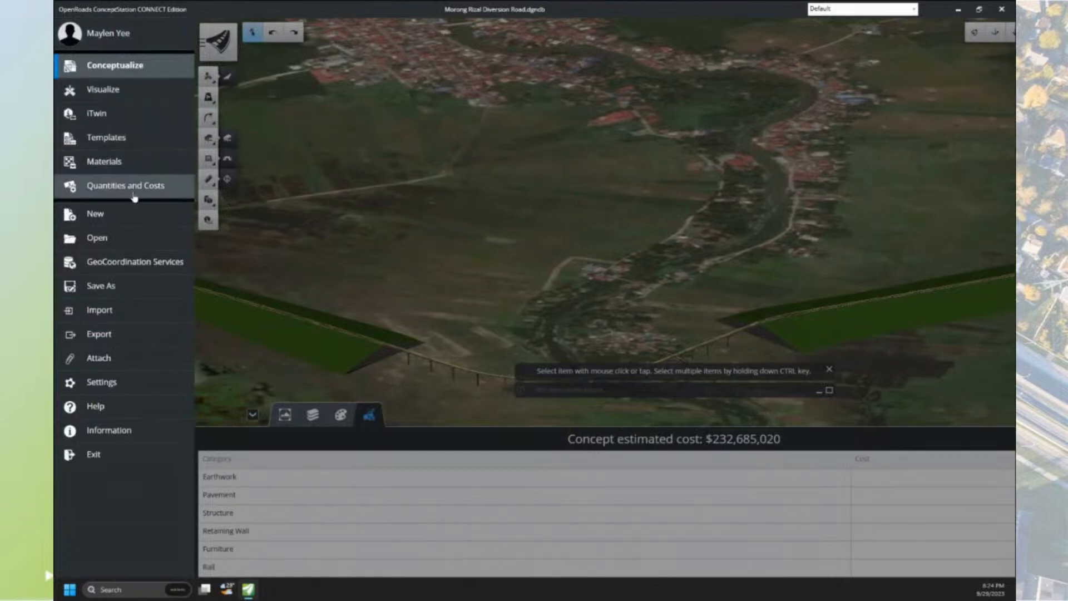
{"action": "left_click", "coordinate": [136, 195]}
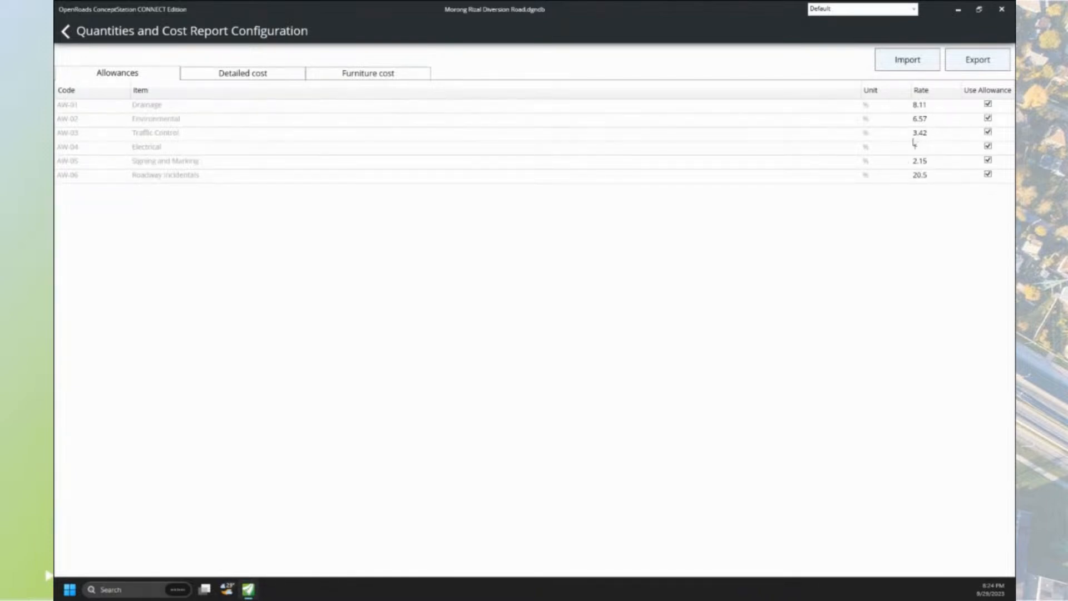
{"action": "left_click", "coordinate": [250, 76]}
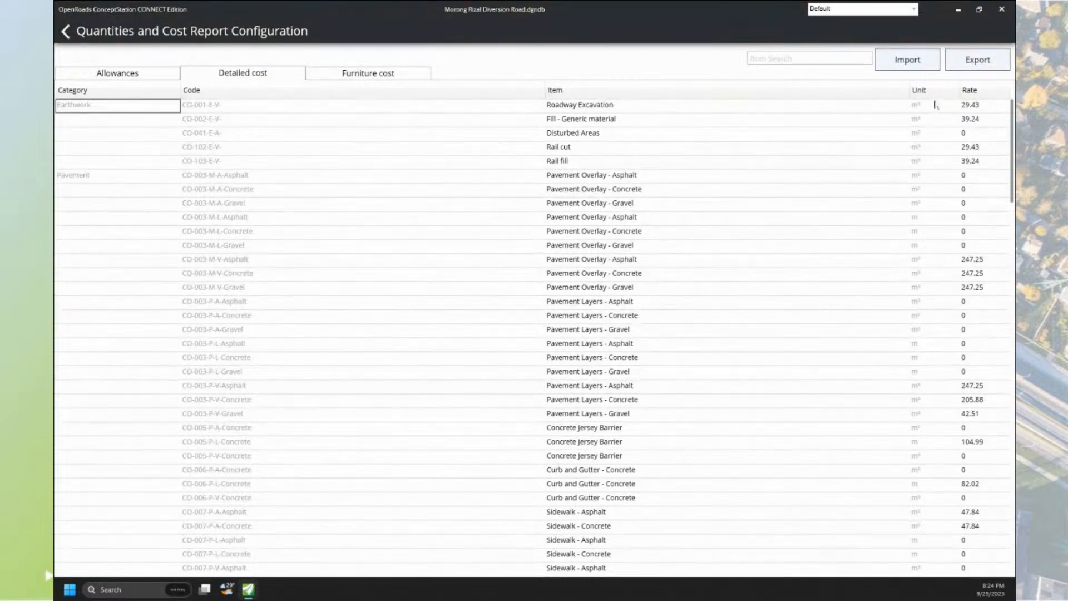
- Review the unit rates in the detailed cost items and the furniture cost list, and close the report configuration
{"action": "scroll", "coordinate": [967, 294], "scroll_direction": "down", "scroll_amount": 3}
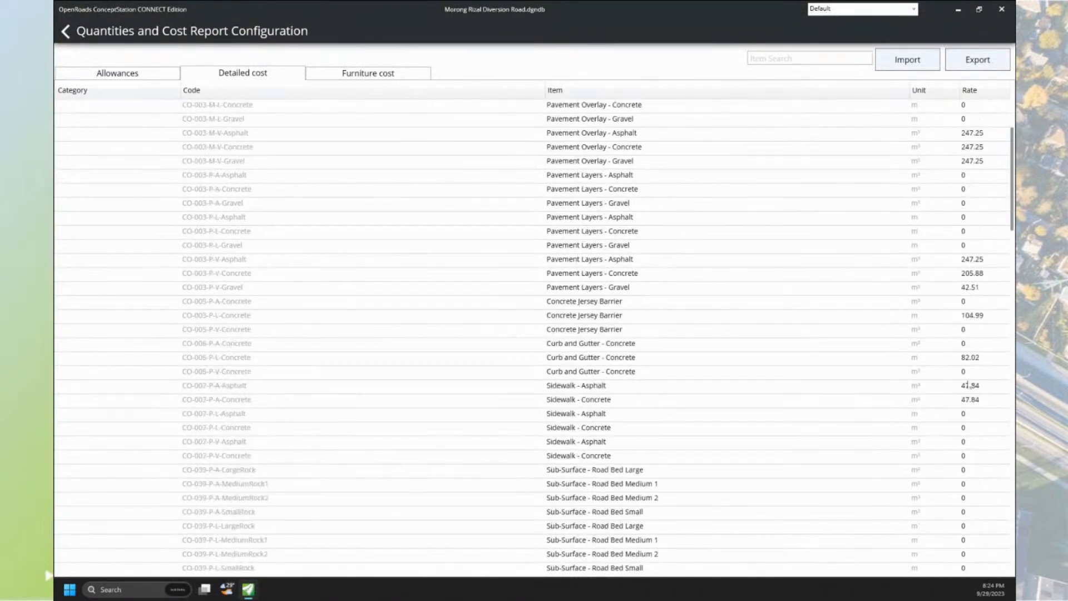
{"action": "scroll", "coordinate": [968, 385], "scroll_direction": "down", "scroll_amount": 11}
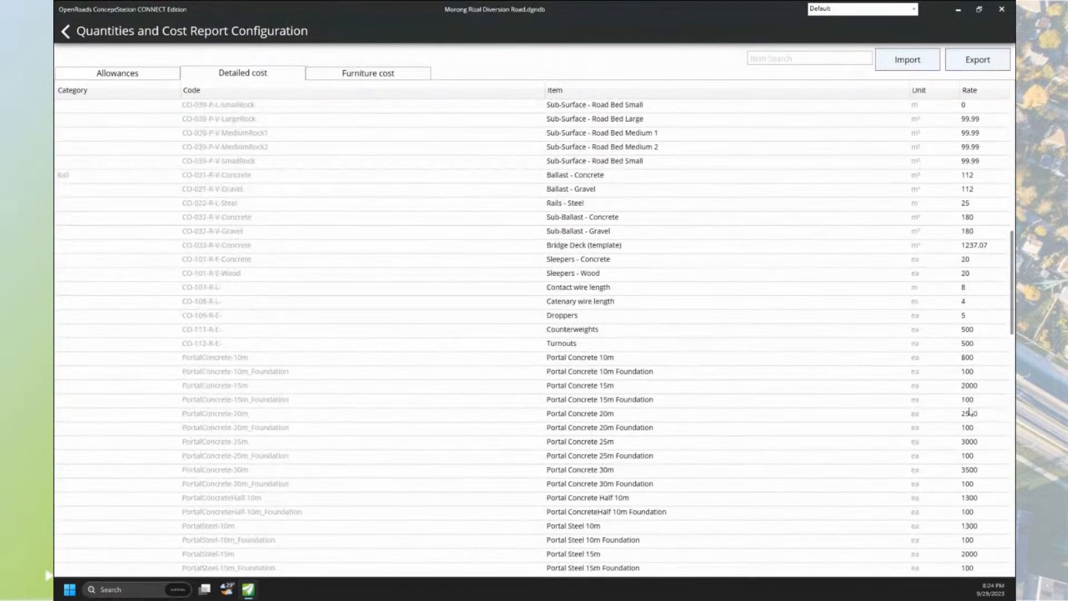
{"action": "scroll", "coordinate": [969, 412], "scroll_direction": "down", "scroll_amount": 8}
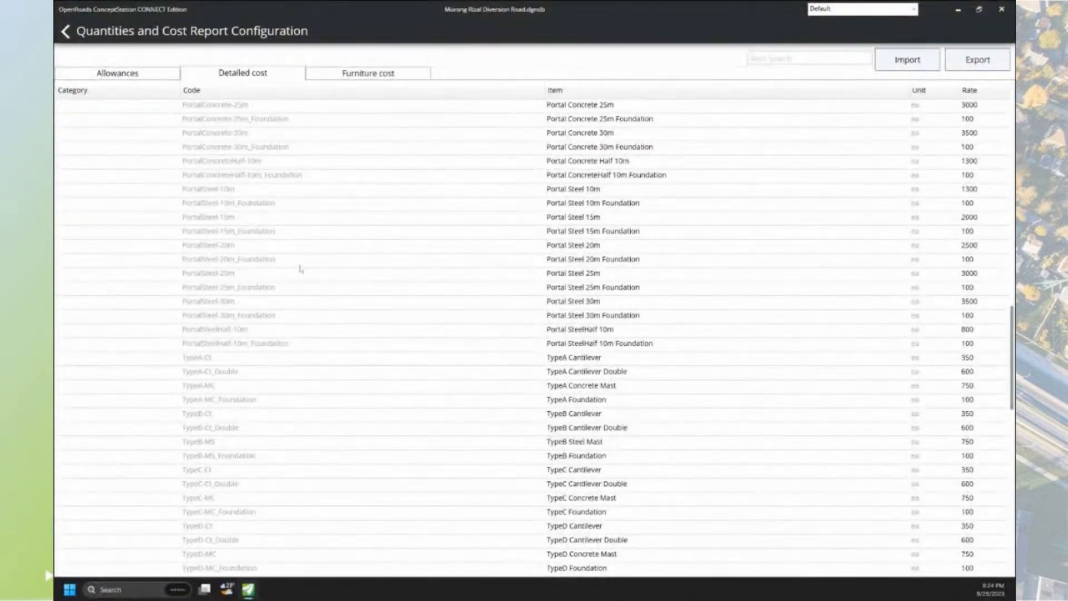
{"action": "scroll", "coordinate": [915, 386], "scroll_direction": "down", "scroll_amount": 4}
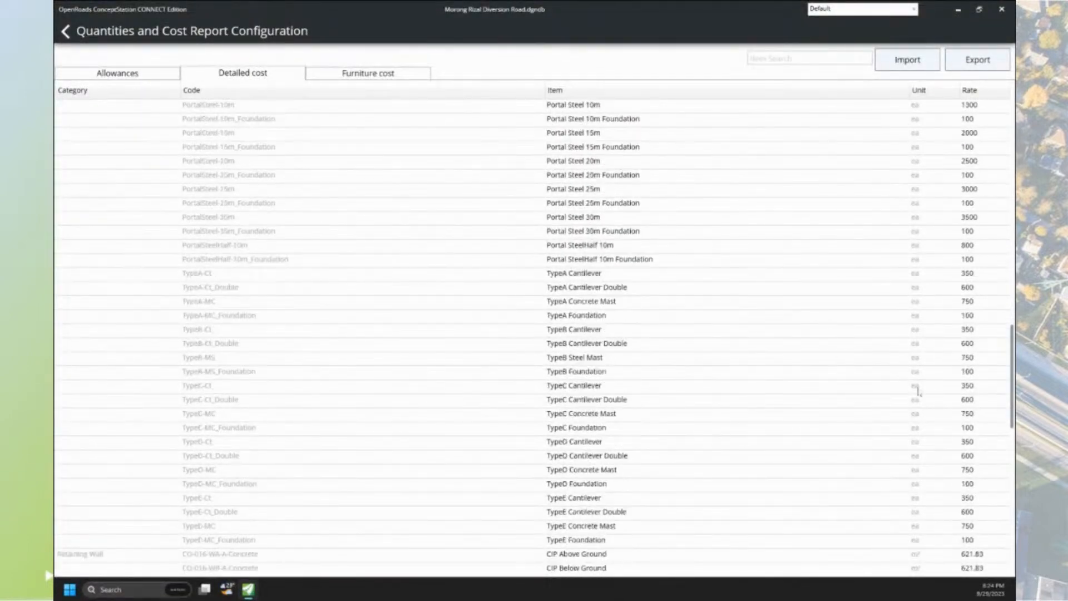
{"action": "left_click", "coordinate": [406, 77]}
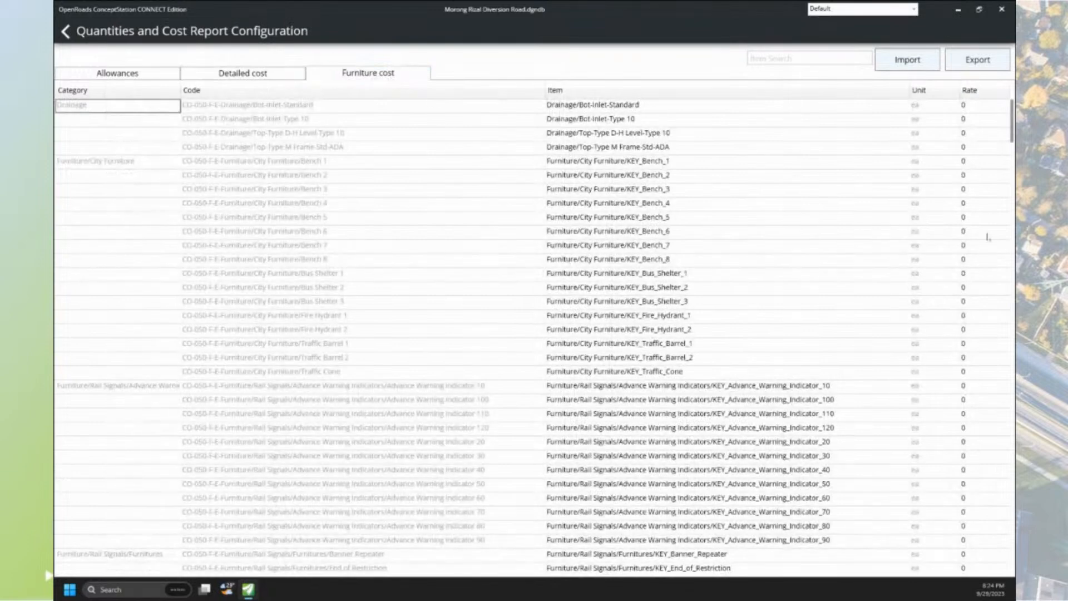
{"action": "left_click", "coordinate": [66, 31]}
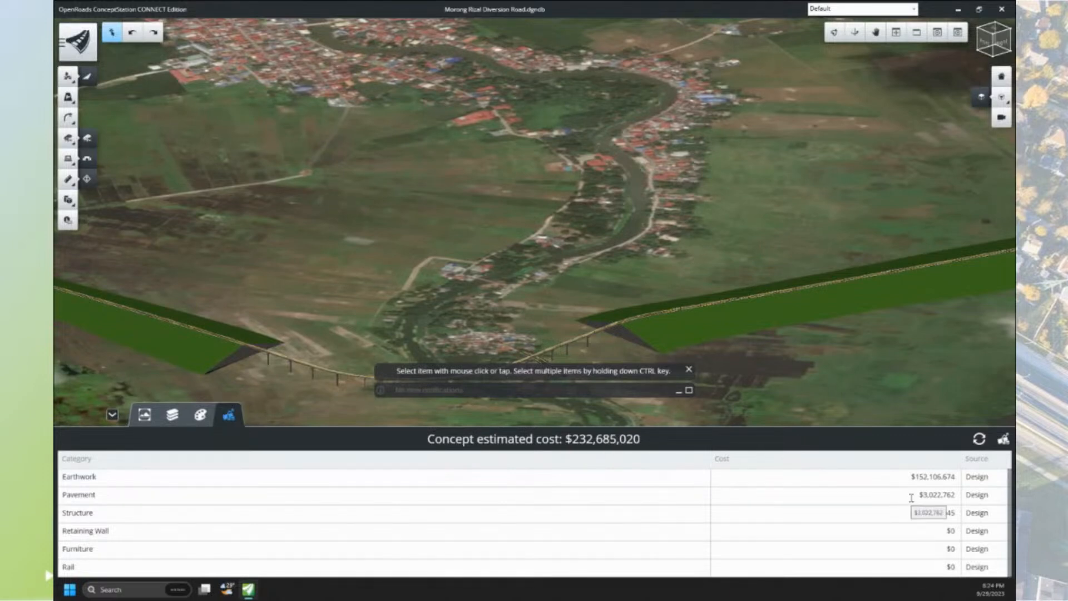
- Export the detailed quantities and cost report to an Excel file named Option 1 in the Downloads folder
{"action": "left_click", "coordinate": [1004, 442]}
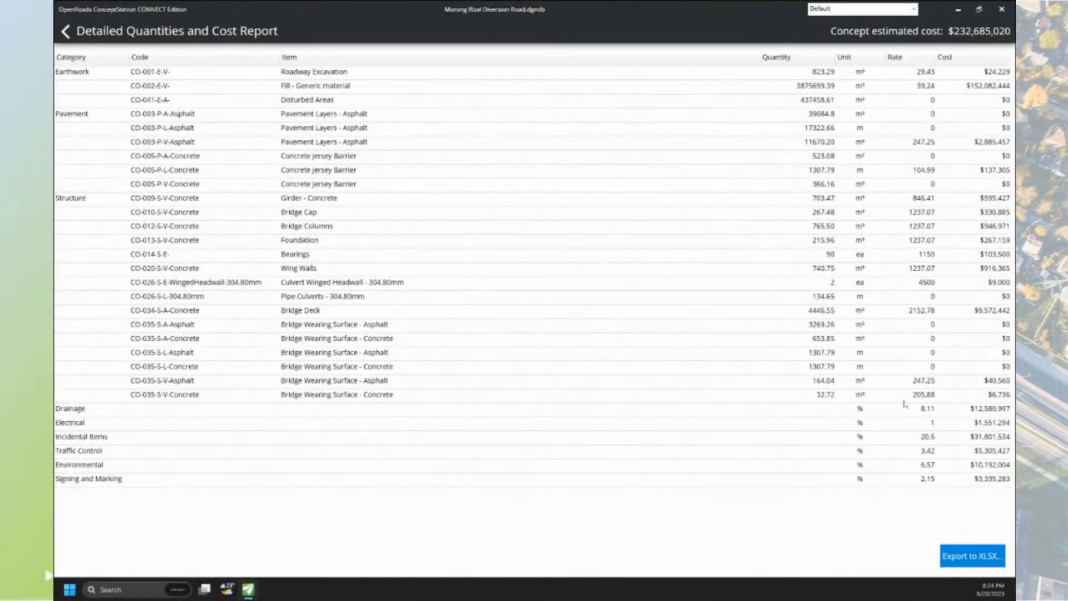
{"action": "left_click", "coordinate": [959, 561]}
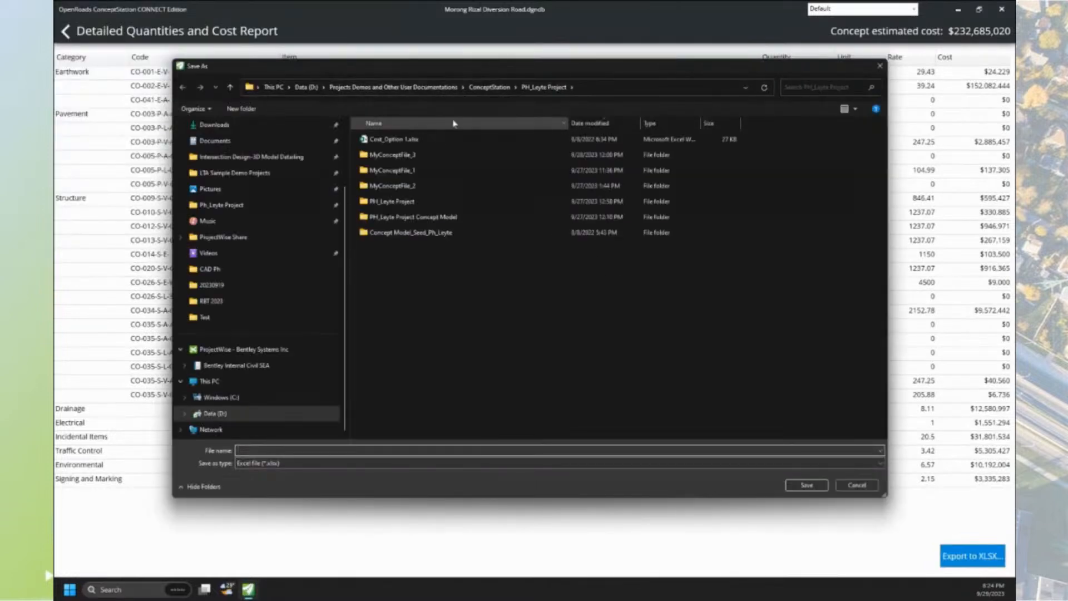
{"action": "left_click", "coordinate": [218, 130]}
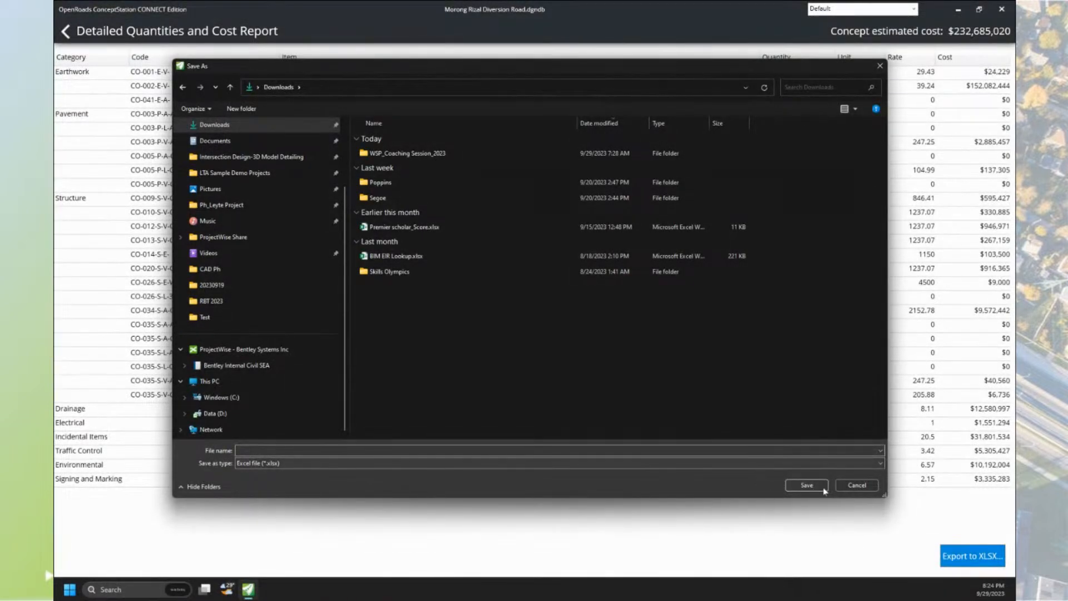
{"action": "left_click", "coordinate": [813, 486]}
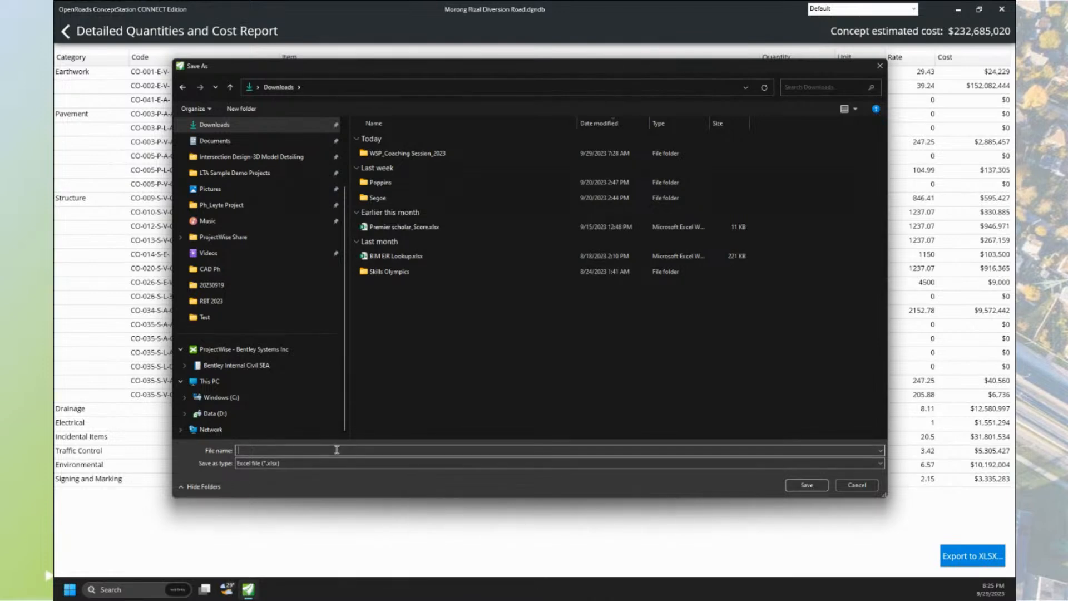
{"action": "type", "text": "Option 1"}
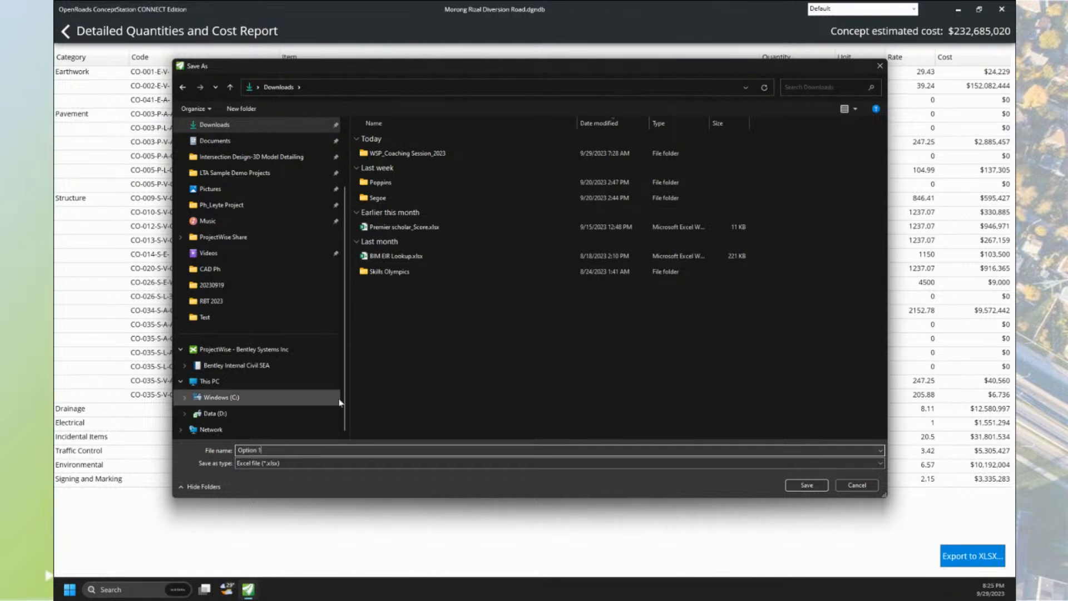
{"action": "left_click", "coordinate": [821, 486]}
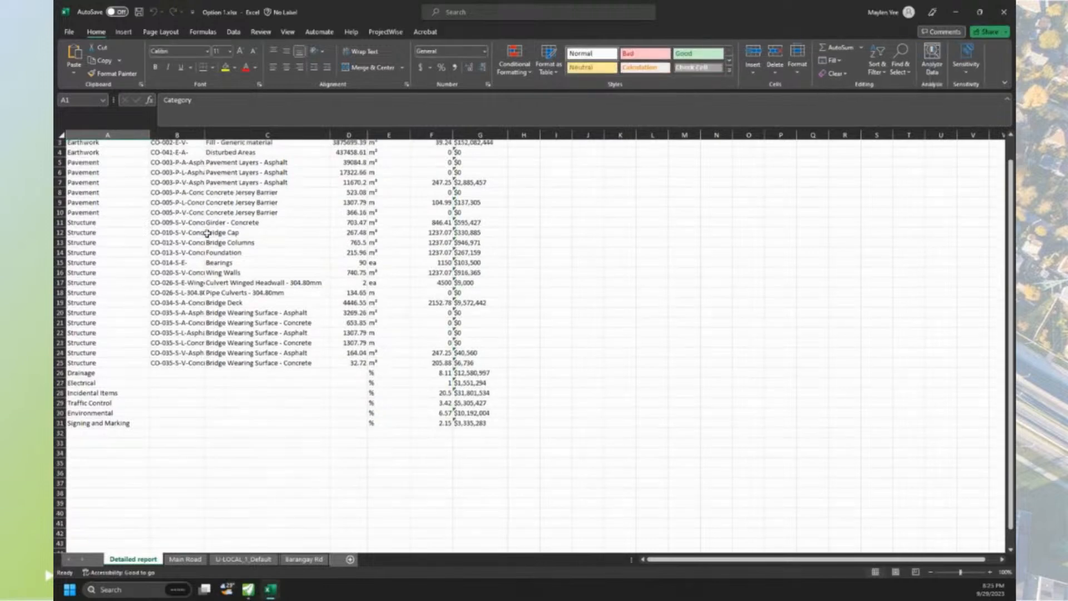
- Examine the quantities and costs on the Main Road, U-LOCAL_1_Default and Barangay Rd sheets, and minimise the workbook
{"action": "left_click", "coordinate": [185, 559]}
{"action": "scroll", "coordinate": [356, 431], "scroll_direction": "down", "scroll_amount": 1}
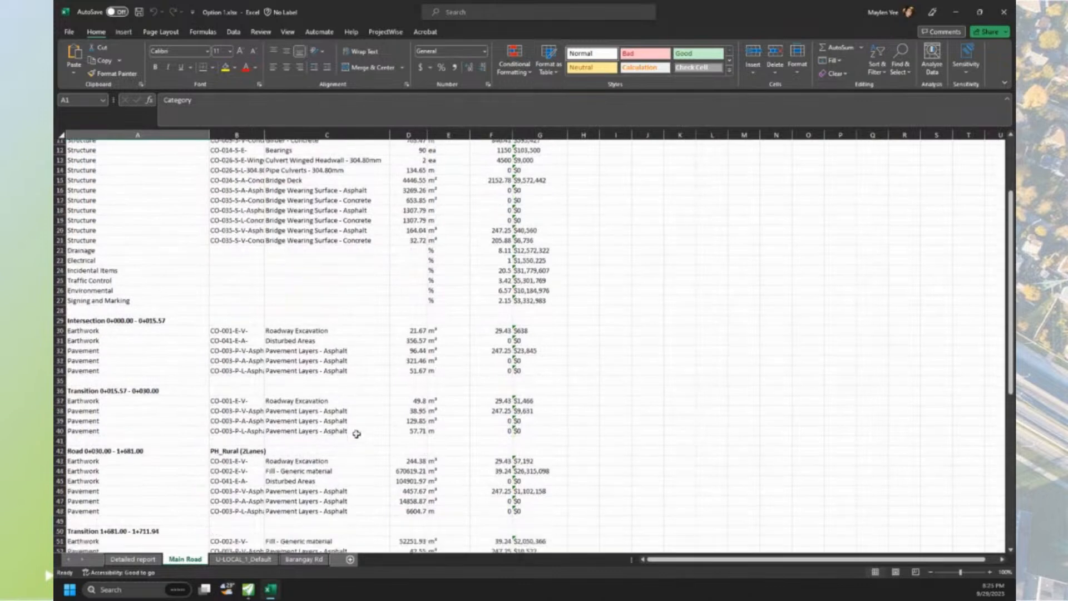
{"action": "scroll", "coordinate": [356, 432], "scroll_direction": "up", "scroll_amount": 3}
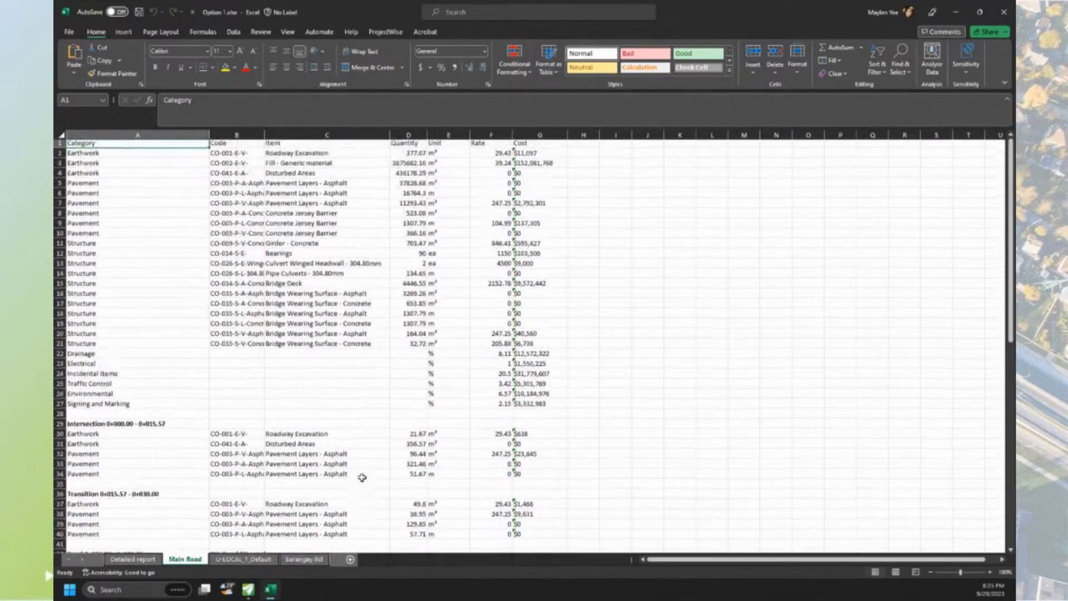
{"action": "left_click", "coordinate": [245, 559]}
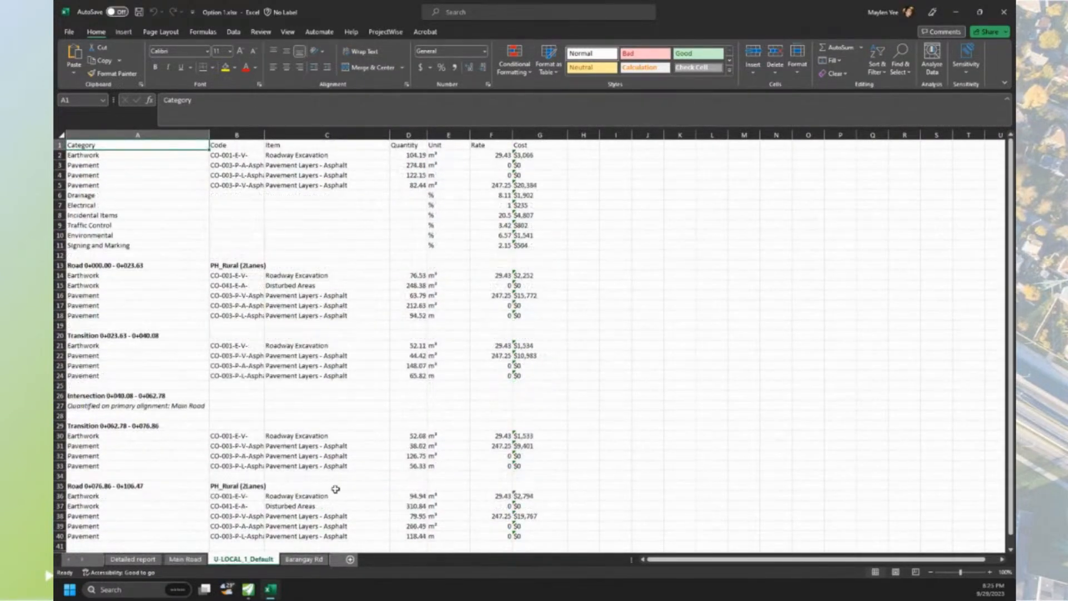
{"action": "left_click", "coordinate": [309, 563]}
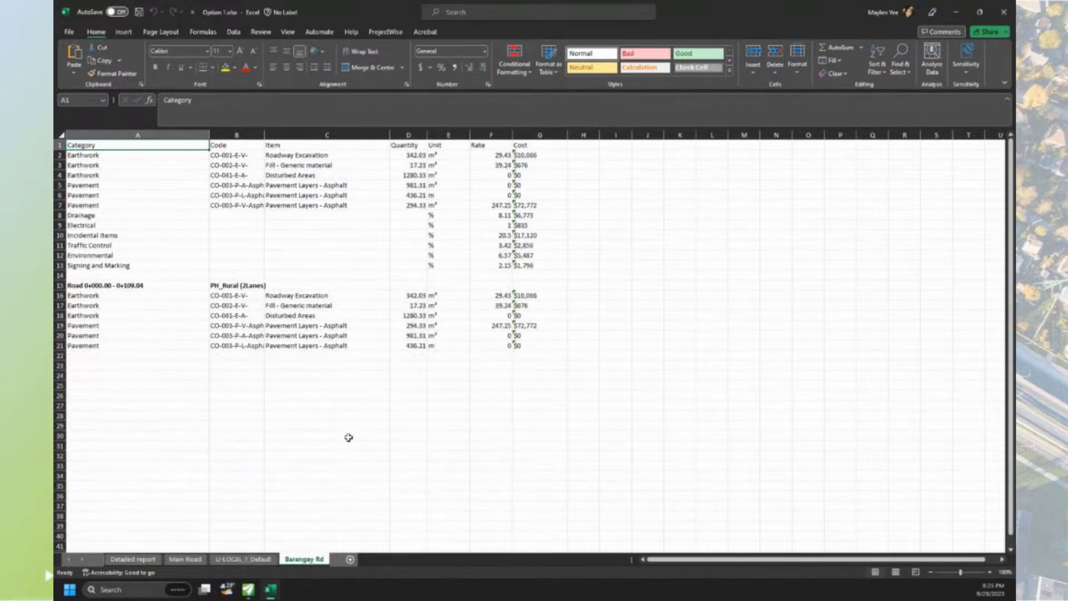
{"action": "left_click", "coordinate": [245, 559]}
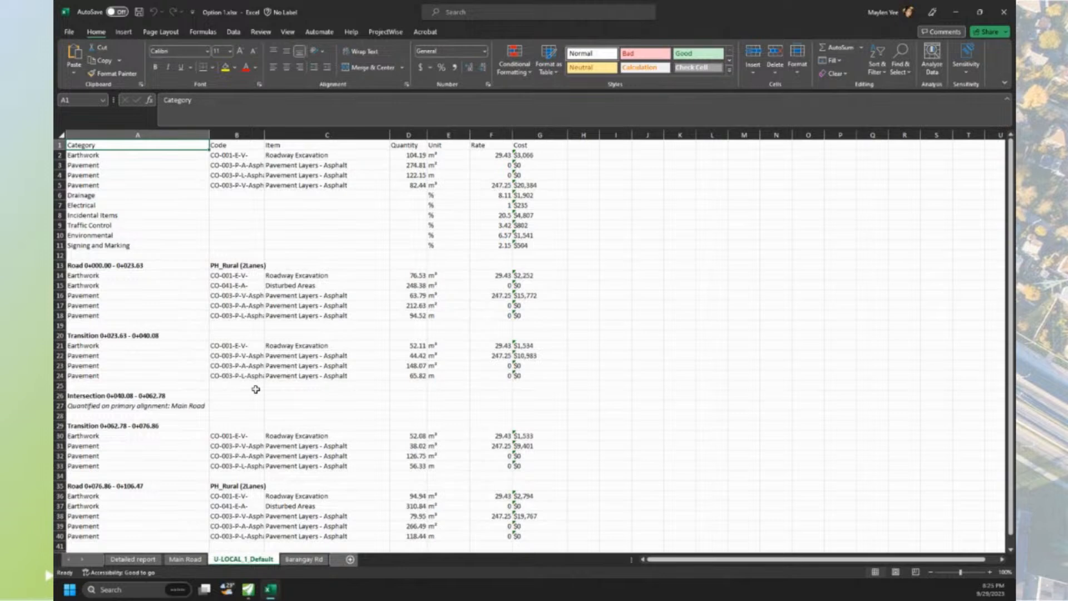
{"action": "scroll", "coordinate": [256, 389], "scroll_direction": "down", "scroll_amount": 2}
{"action": "scroll", "coordinate": [255, 390], "scroll_direction": "up", "scroll_amount": 2}
{"action": "left_click", "coordinate": [199, 561]}
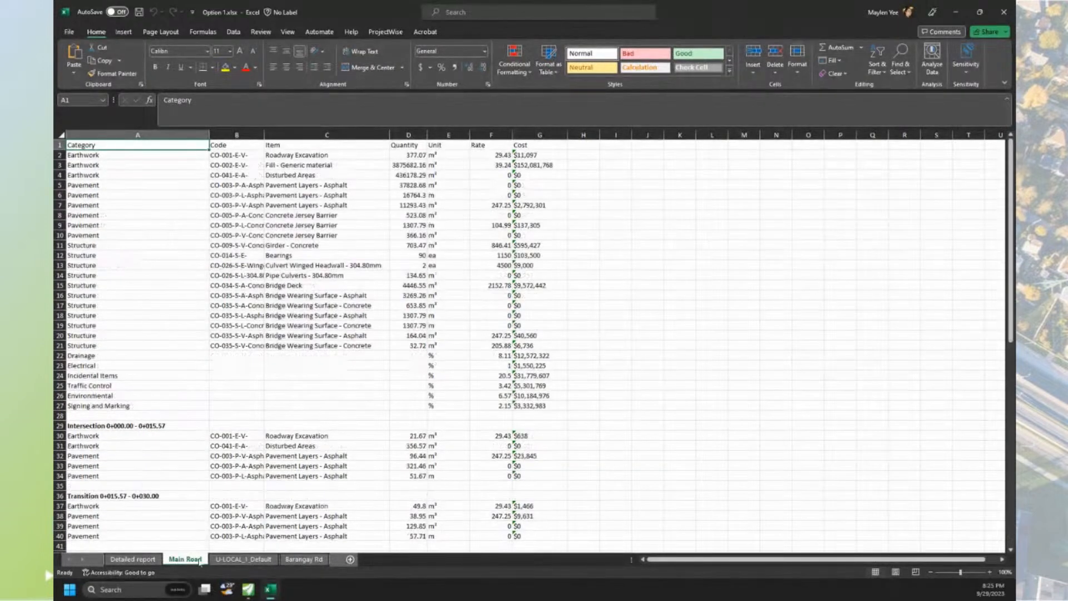
{"action": "scroll", "coordinate": [382, 340], "scroll_direction": "down", "scroll_amount": 2}
{"action": "scroll", "coordinate": [378, 340], "scroll_direction": "up", "scroll_amount": 2}
{"action": "left_click", "coordinate": [957, 14]}
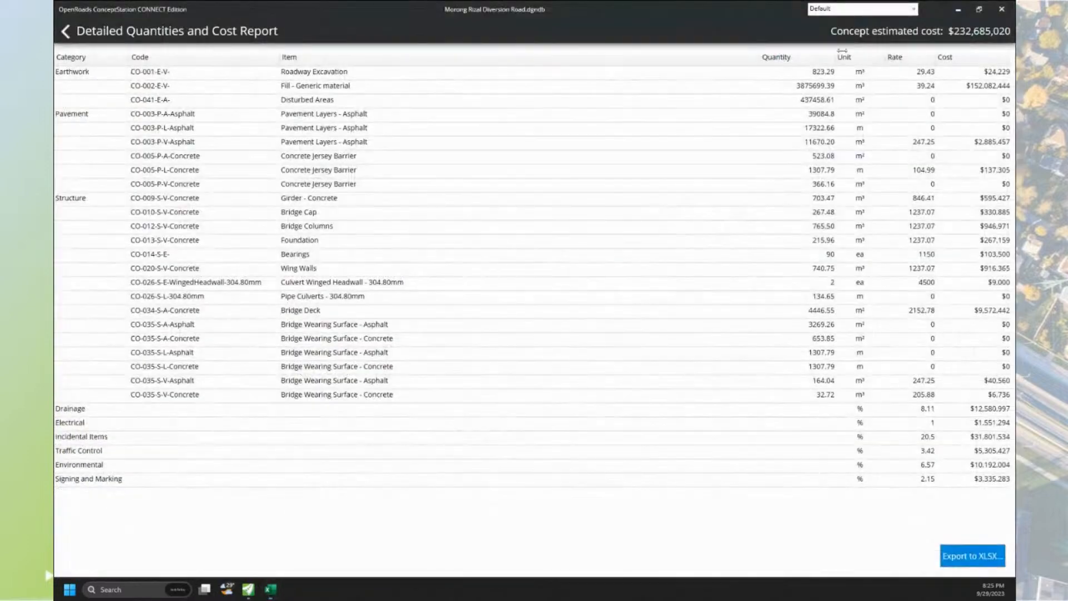
- Close the detailed cost report, collapse the estimated cost summary and view the list of available design models
{"action": "left_click", "coordinate": [65, 32]}
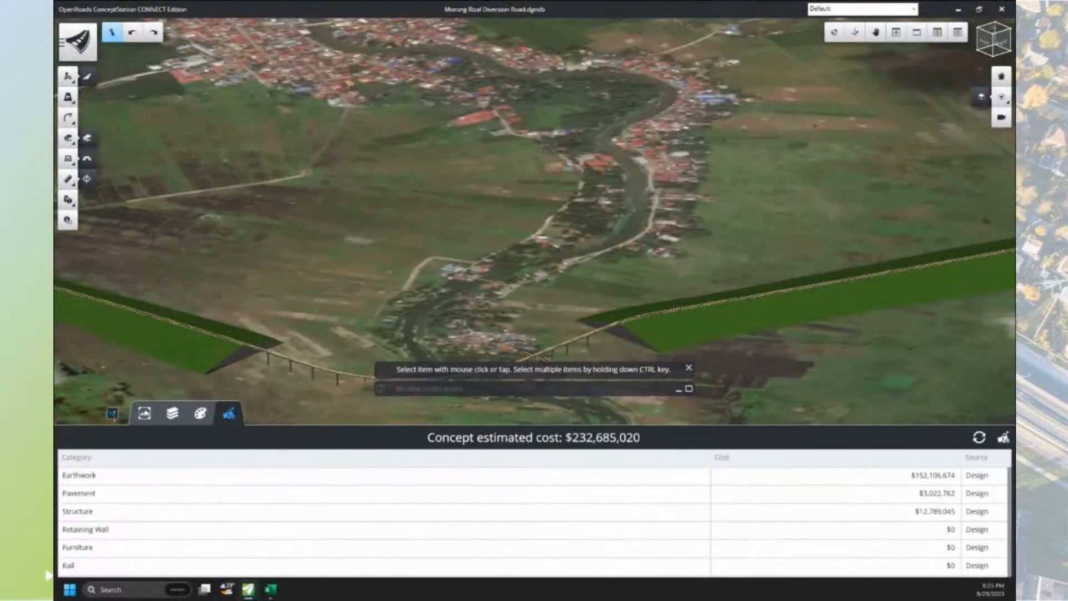
{"action": "left_click", "coordinate": [114, 416]}
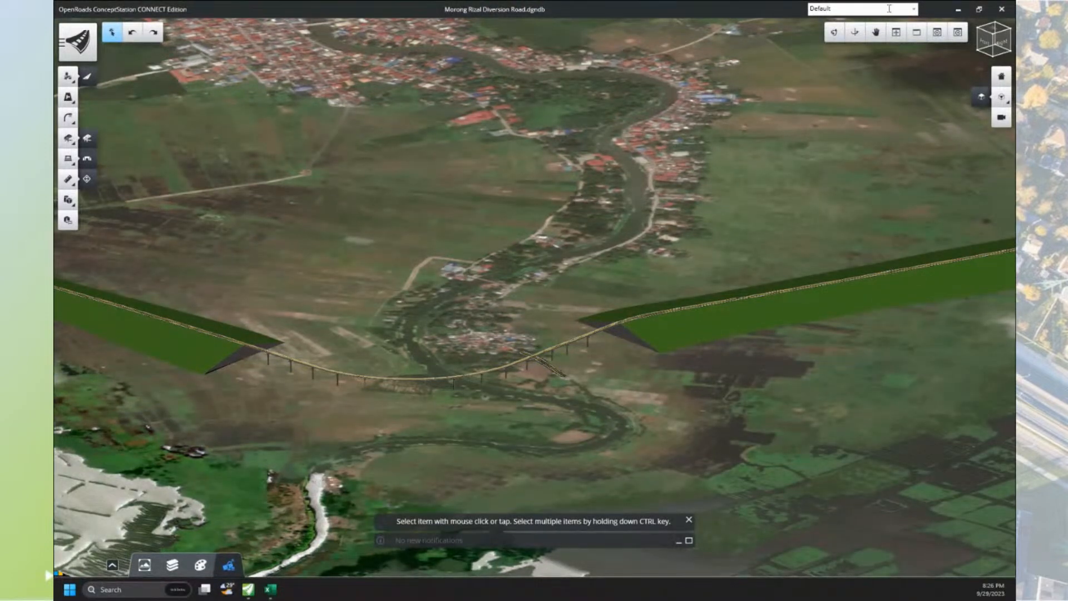
{"action": "left_click", "coordinate": [914, 10]}
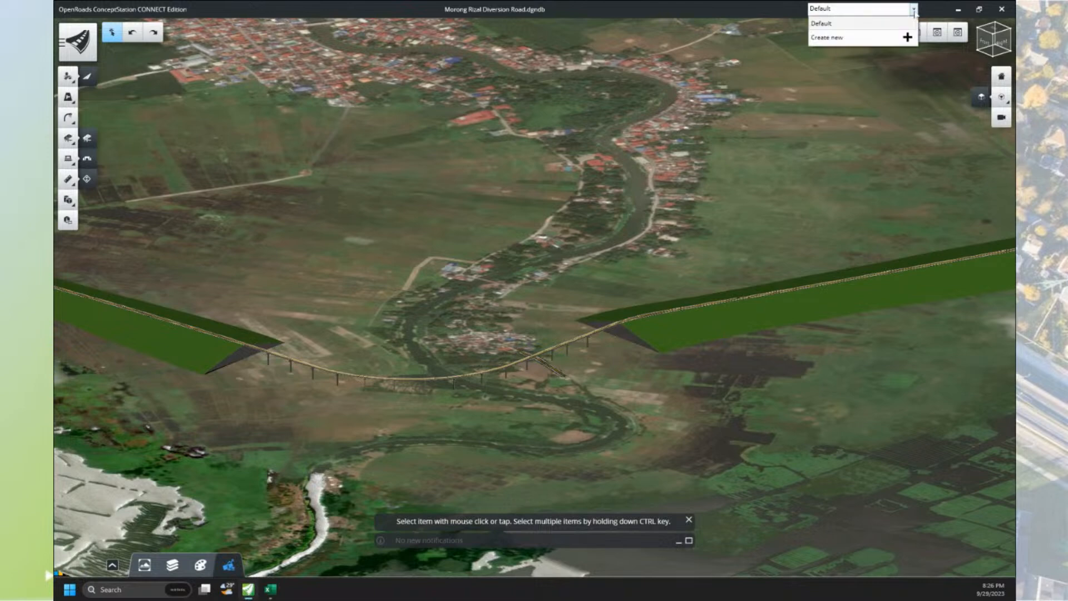
{"action": "left_click", "coordinate": [914, 9]}
{"action": "left_click", "coordinate": [914, 10]}
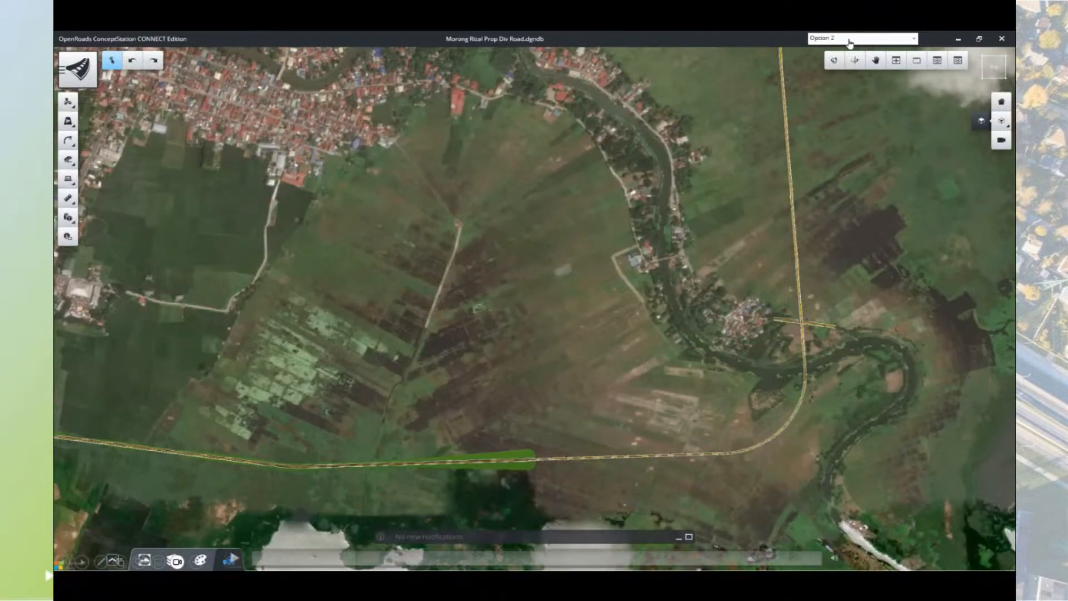
- Examine the Option 2 alignment in an oblique 3D view, following the Morong River Bridge along its straight run to the curve
{"action": "key", "text": "ctrl"}
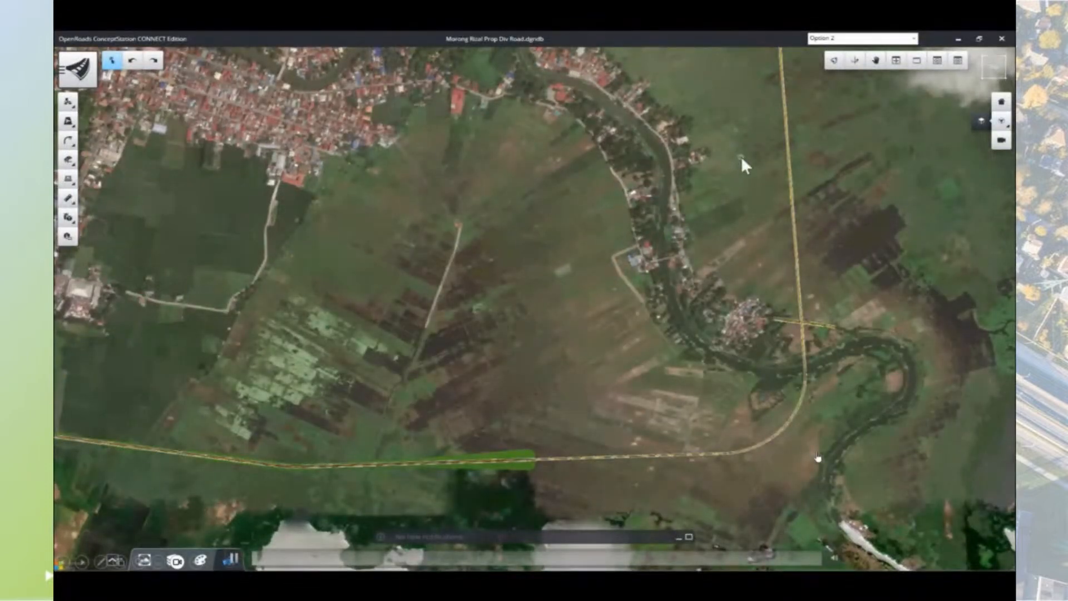
{"action": "left_click", "coordinate": [836, 62]}
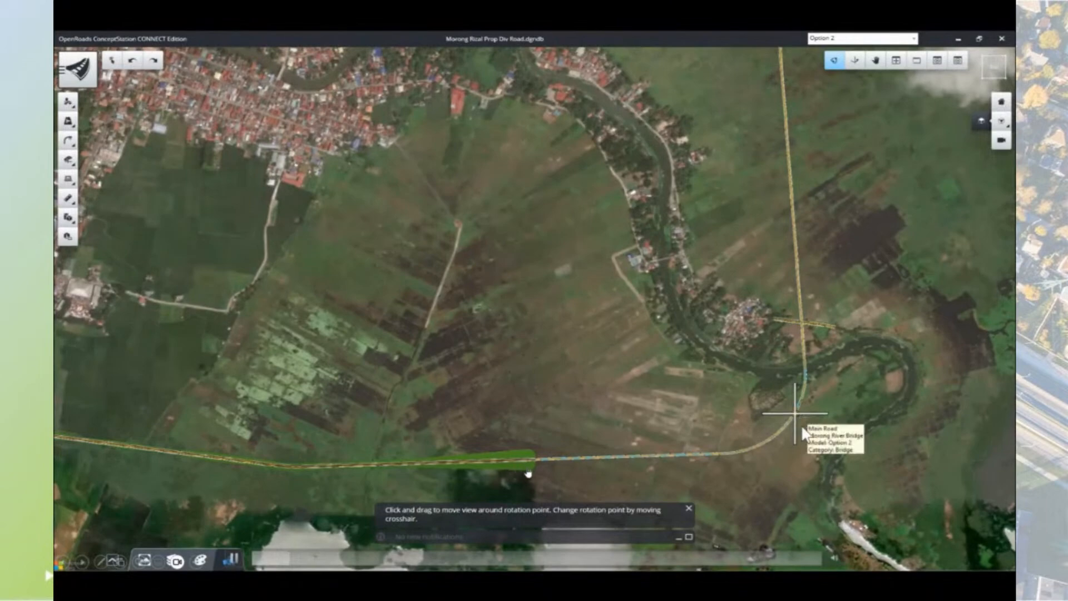
{"action": "left_click_drag", "start_coordinate": [791, 419], "coordinate": [754, 484]}
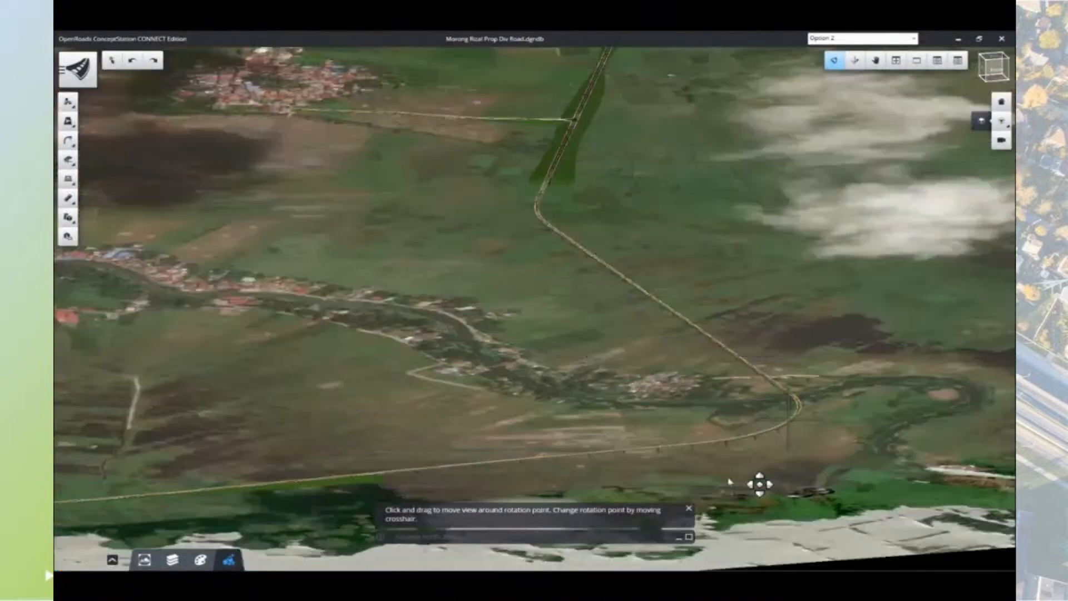
{"action": "middle_click_drag", "start_coordinate": [758, 481], "coordinate": [873, 363]}
{"action": "mouse_move", "coordinate": [529, 406]}
{"action": "middle_mouse_down"}
{"action": "mouse_move", "coordinate": [737, 408]}
{"action": "mouse_move", "coordinate": [538, 412]}
{"action": "middle_mouse_up"}
{"action": "middle_click_drag", "start_coordinate": [891, 338], "coordinate": [856, 452]}
{"action": "middle_click_drag", "start_coordinate": [651, 194], "coordinate": [800, 389]}
{"action": "scroll", "coordinate": [558, 209], "scroll_direction": "up", "scroll_amount": 3}
{"action": "middle_click_drag", "start_coordinate": [584, 201], "coordinate": [734, 365]}
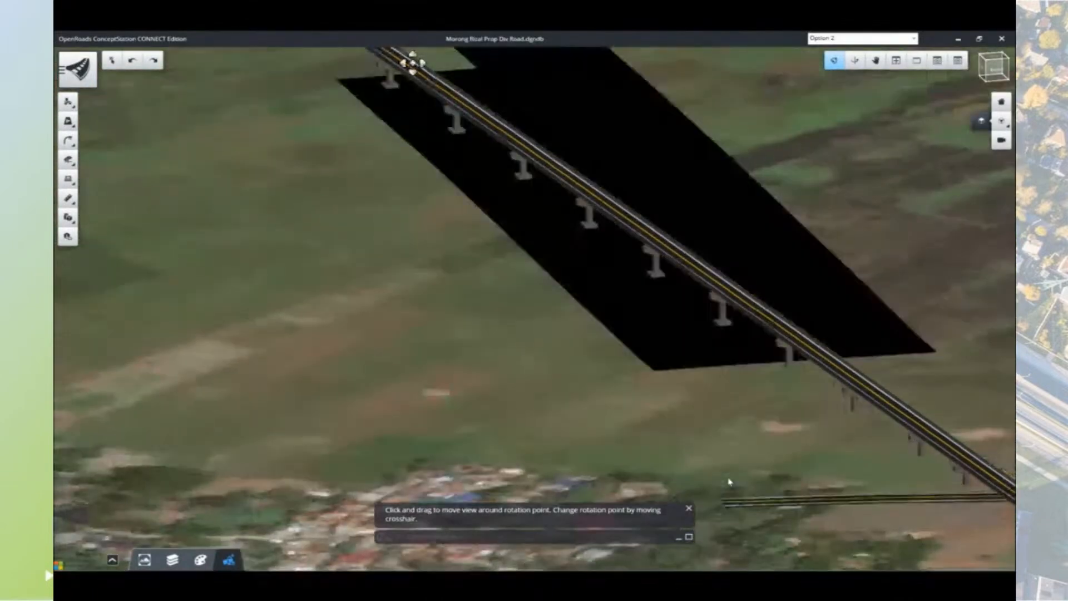
{"action": "middle_click_drag", "start_coordinate": [434, 76], "coordinate": [679, 302]}
{"action": "middle_click_drag", "start_coordinate": [436, 193], "coordinate": [568, 262]}
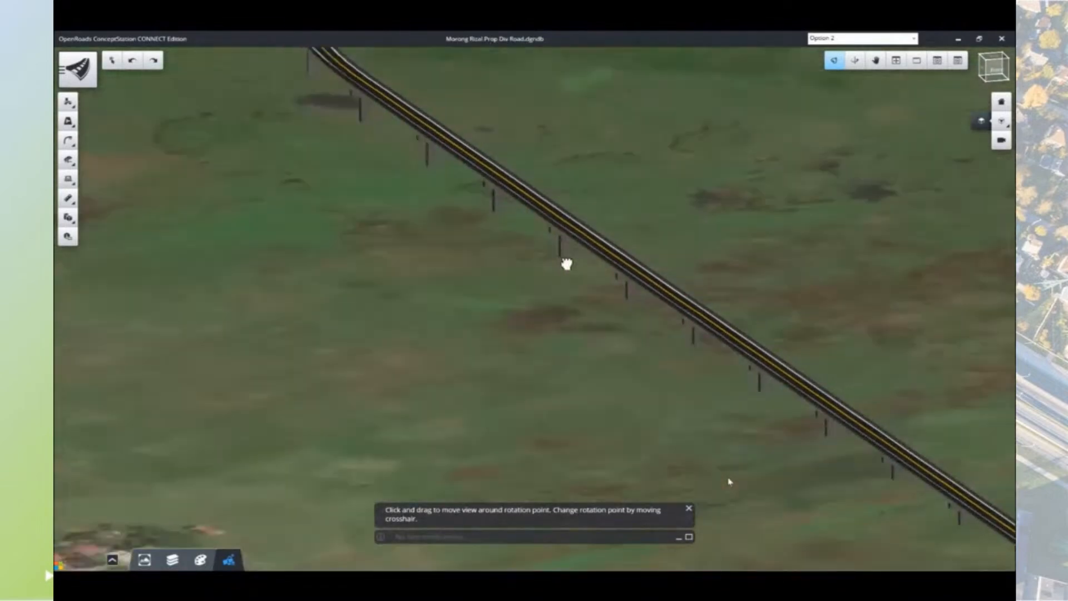
{"action": "middle_click_drag", "start_coordinate": [410, 167], "coordinate": [627, 353]}
{"action": "scroll", "coordinate": [486, 210], "scroll_direction": "up", "scroll_amount": 4}
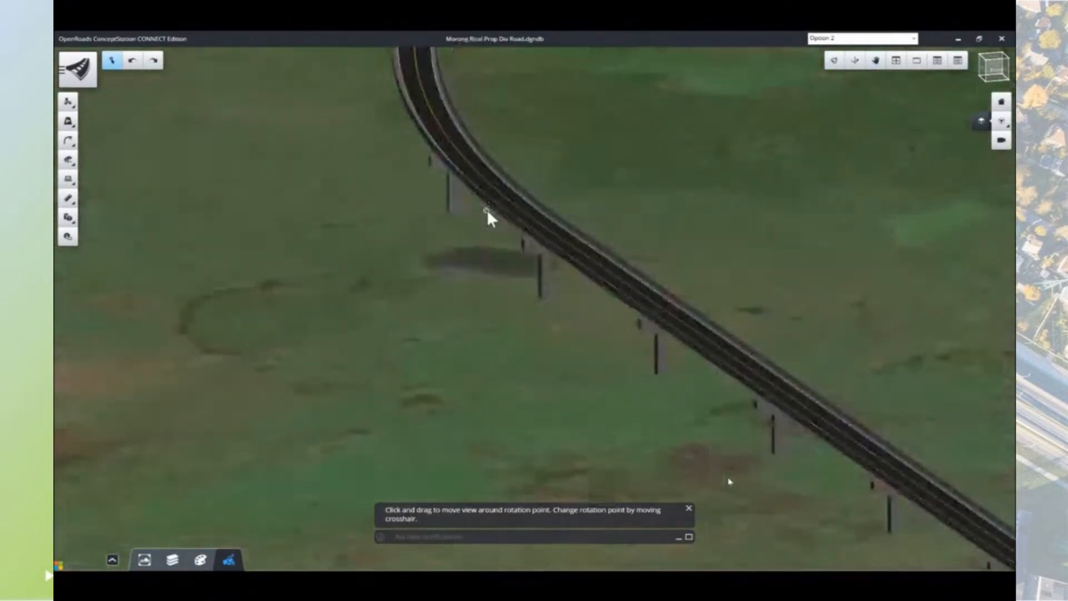
- Examine the piers and deck of the bridge's curved section from a lower viewing angle
{"action": "left_click", "coordinate": [834, 60]}
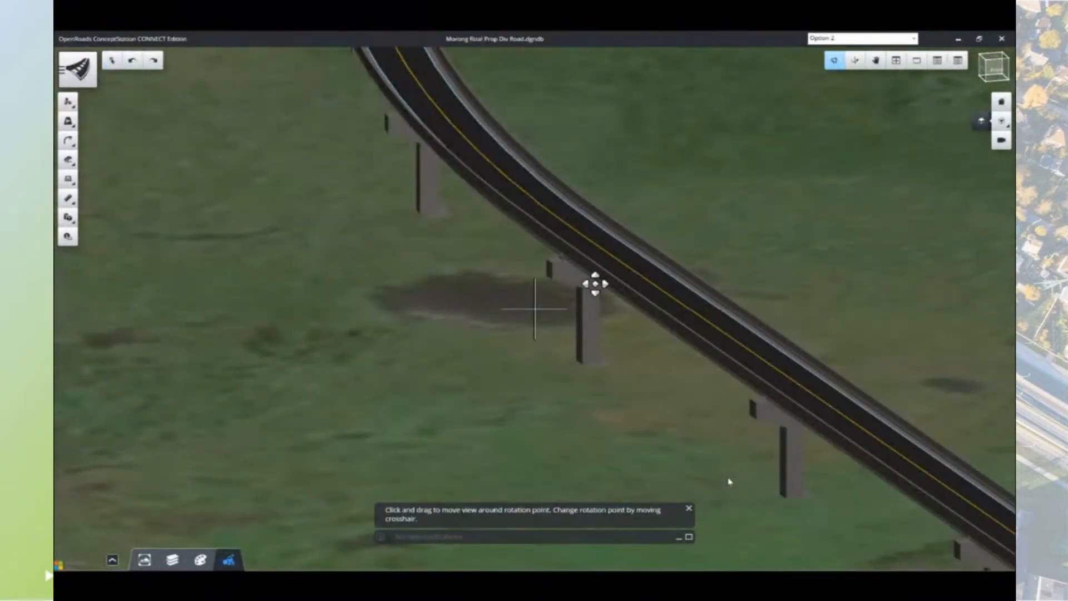
{"action": "left_click_drag", "start_coordinate": [555, 286], "coordinate": [601, 248]}
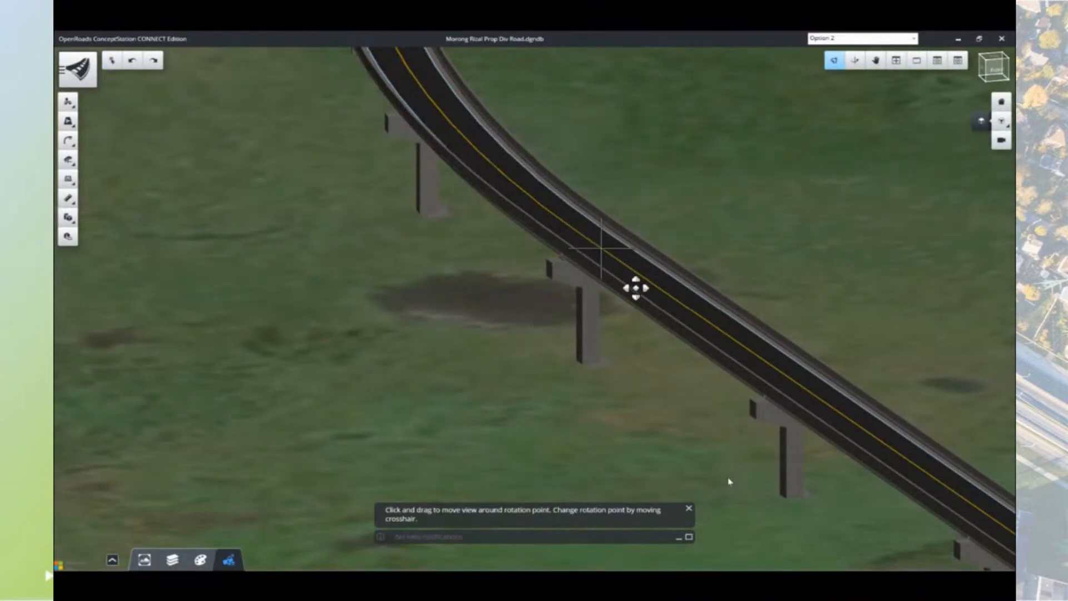
{"action": "left_click_drag", "start_coordinate": [718, 345], "coordinate": [727, 257]}
{"action": "key", "text": "Escape"}
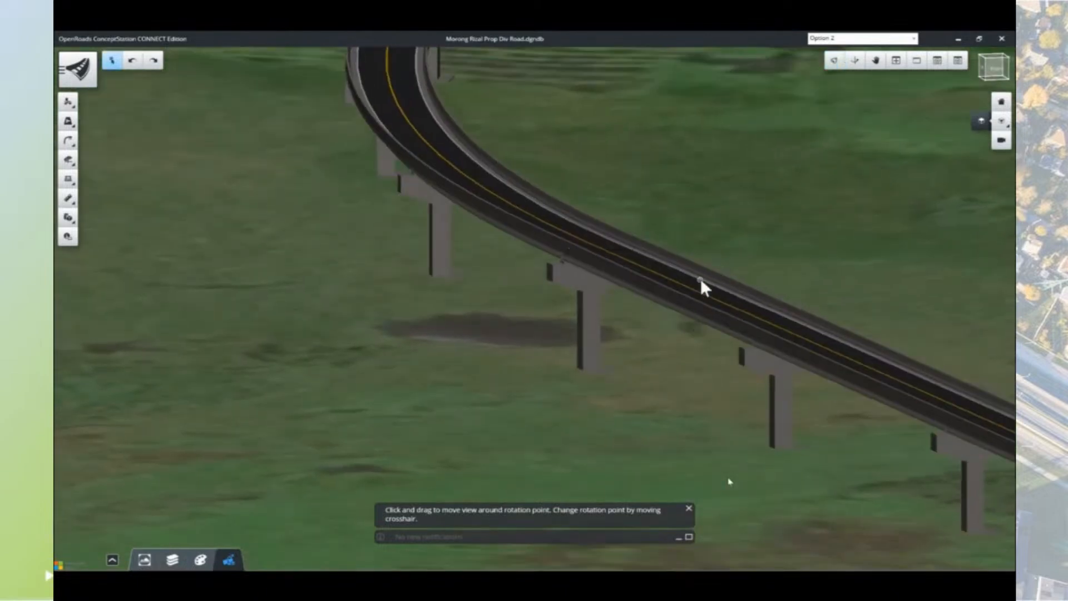
- Select the Morong River Bridge and view its properties and its curve down to the embankment
{"action": "left_click", "coordinate": [697, 286]}
{"action": "left_click", "coordinate": [687, 295]}
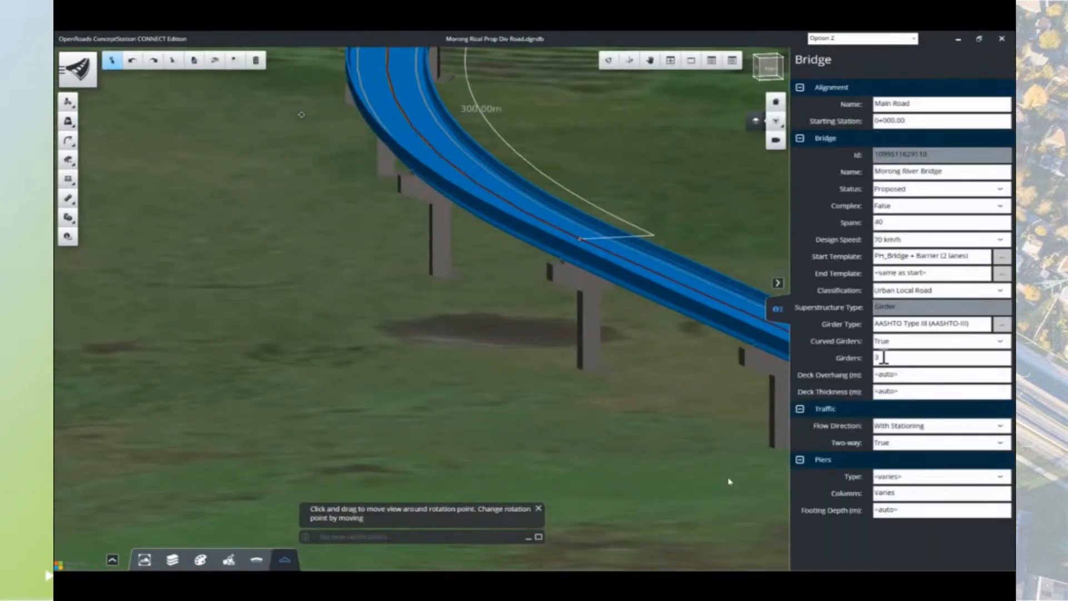
{"action": "scroll", "coordinate": [682, 358], "scroll_direction": "down", "scroll_amount": 6}
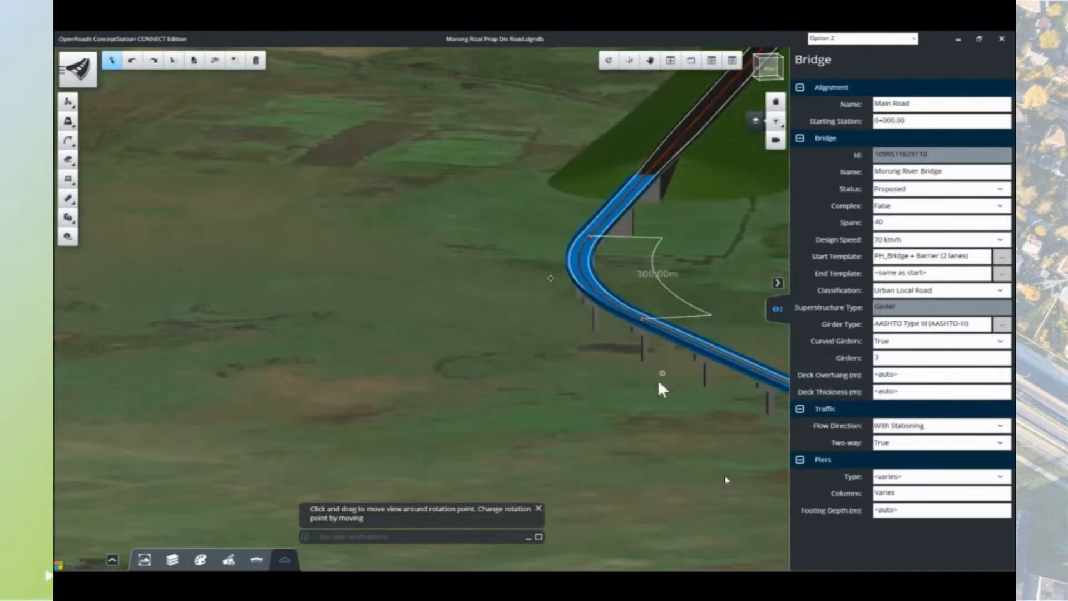
{"action": "middle_click_drag", "start_coordinate": [653, 407], "coordinate": [525, 341]}
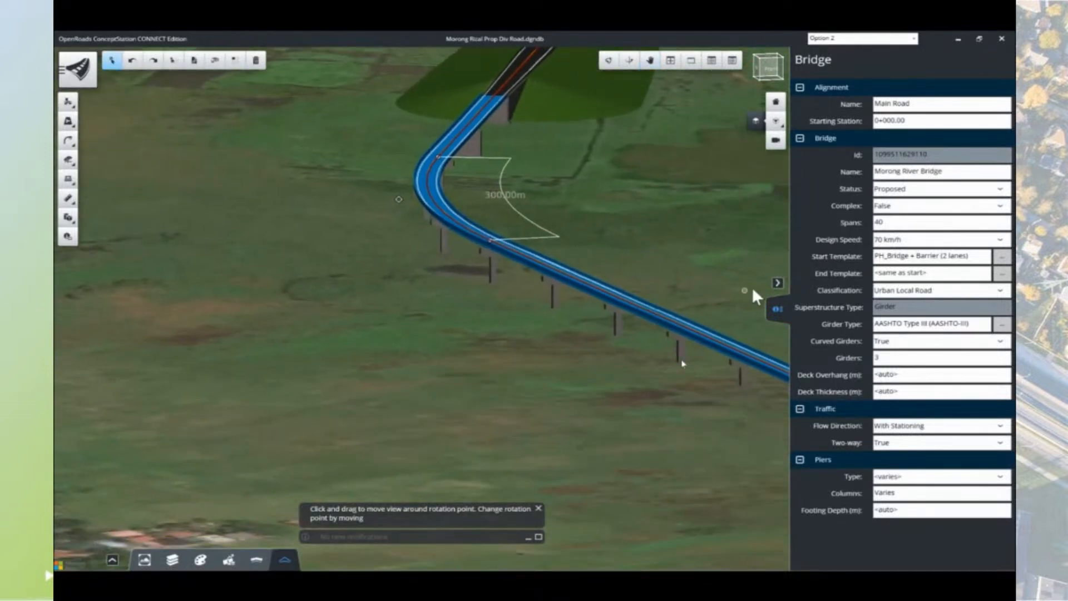
- Hide the Morong River Bridge's properties and view its vertical profile in Option 2
{"action": "left_click", "coordinate": [777, 282]}
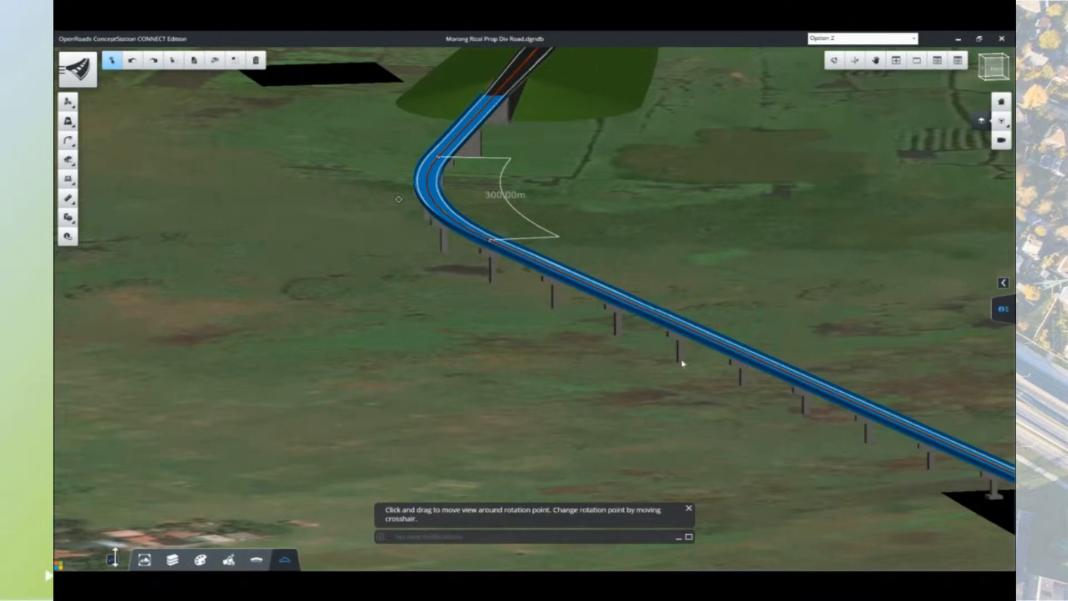
{"action": "left_click", "coordinate": [111, 560]}
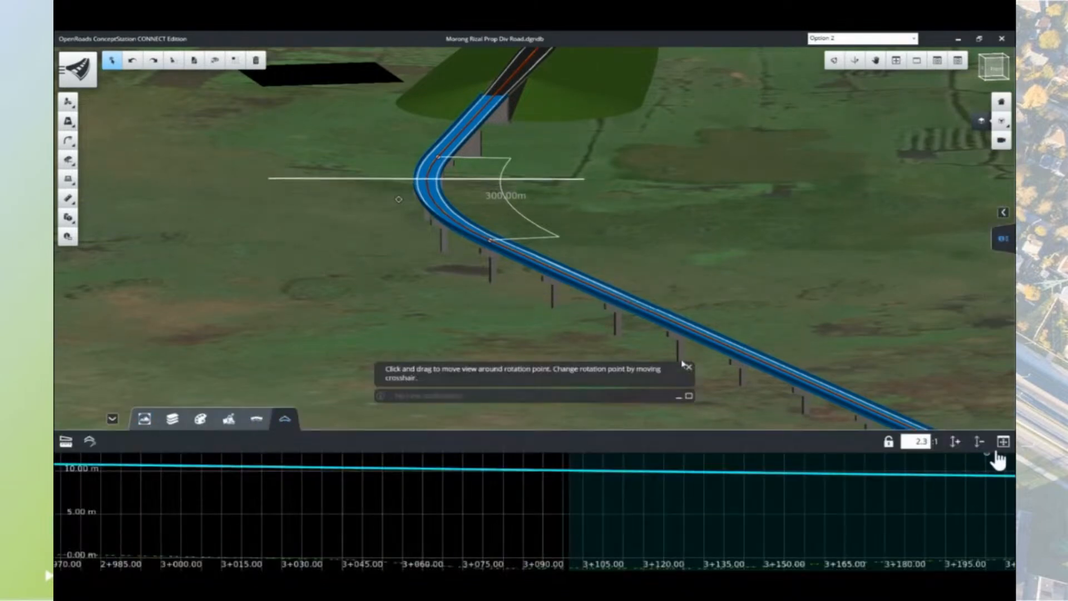
{"action": "left_click", "coordinate": [228, 419]}
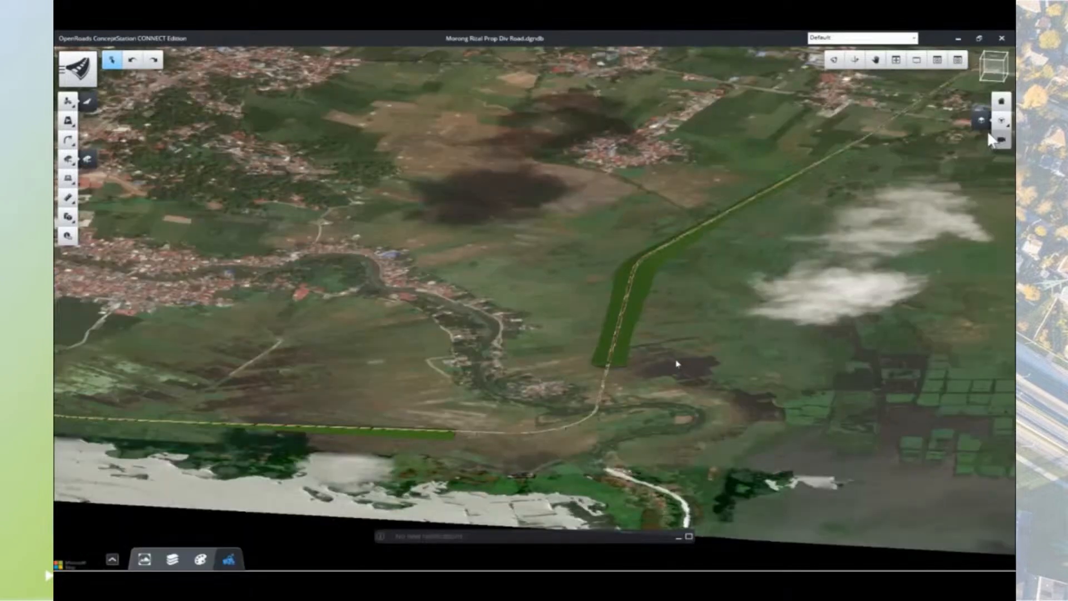
{"action": "left_click", "coordinate": [989, 137]}
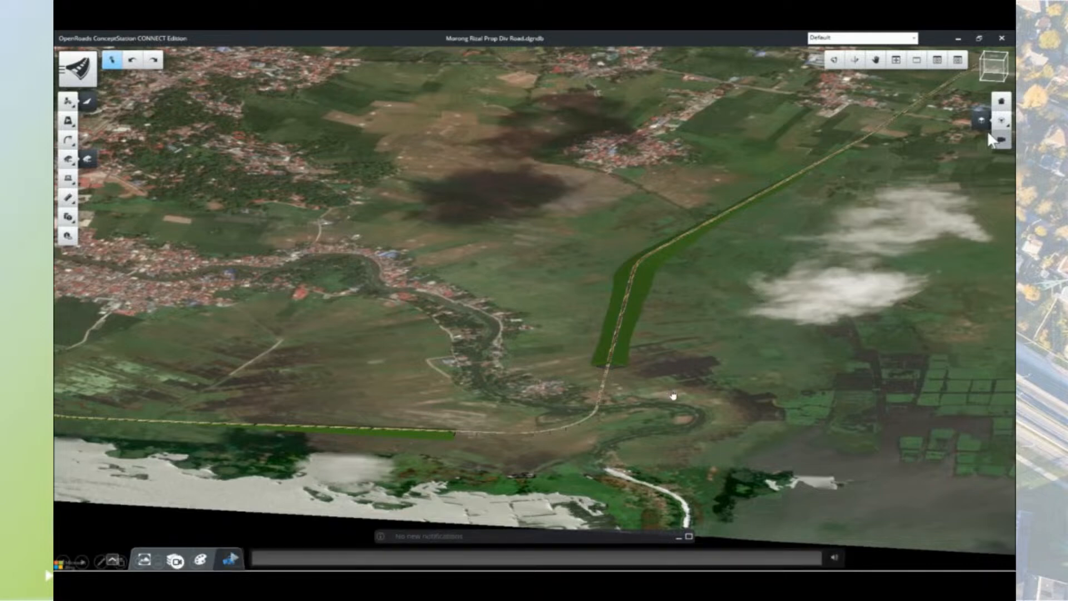
{"action": "left_click", "coordinate": [673, 391]}
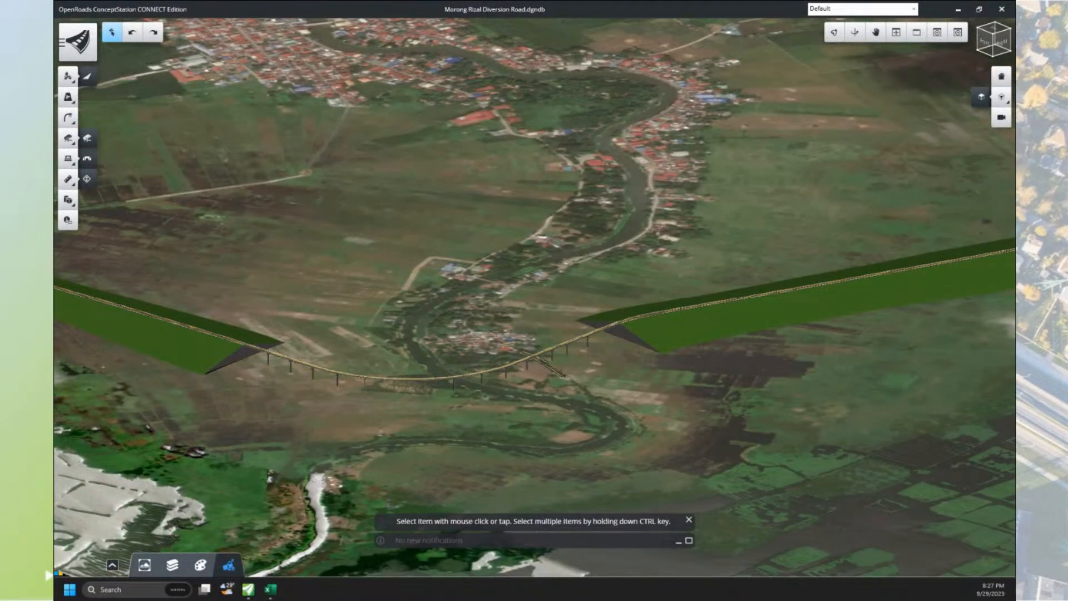
{"action": "key", "text": "Right"}
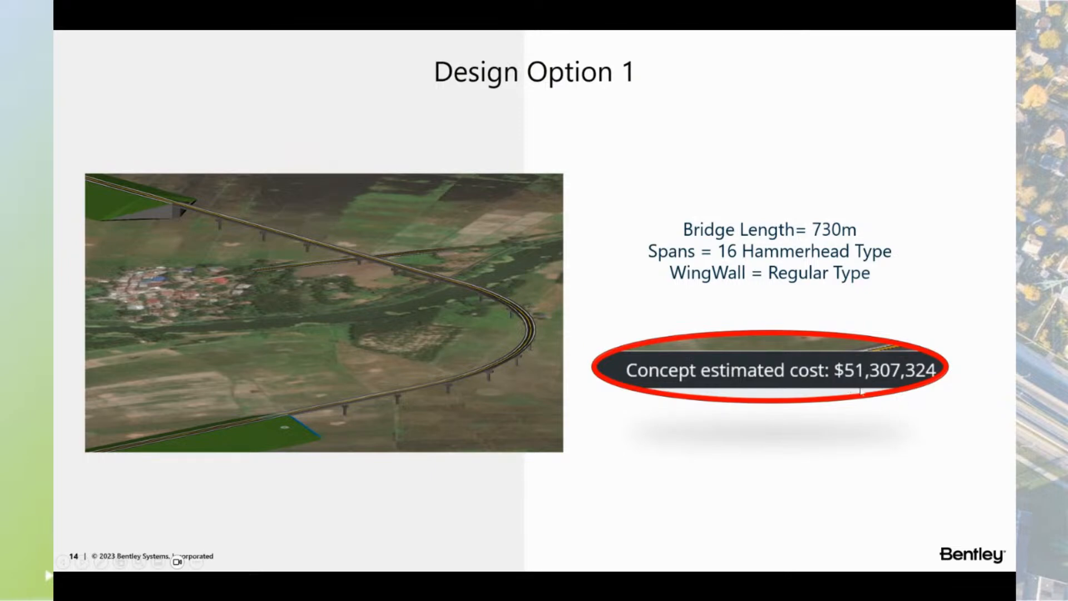
{"action": "left_click", "coordinate": [841, 376]}
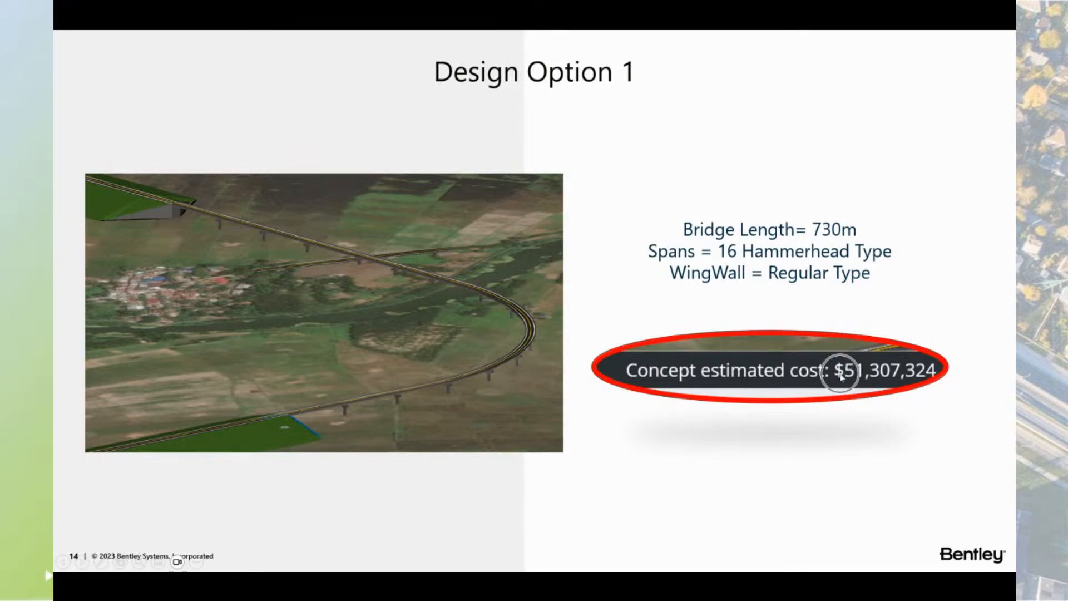
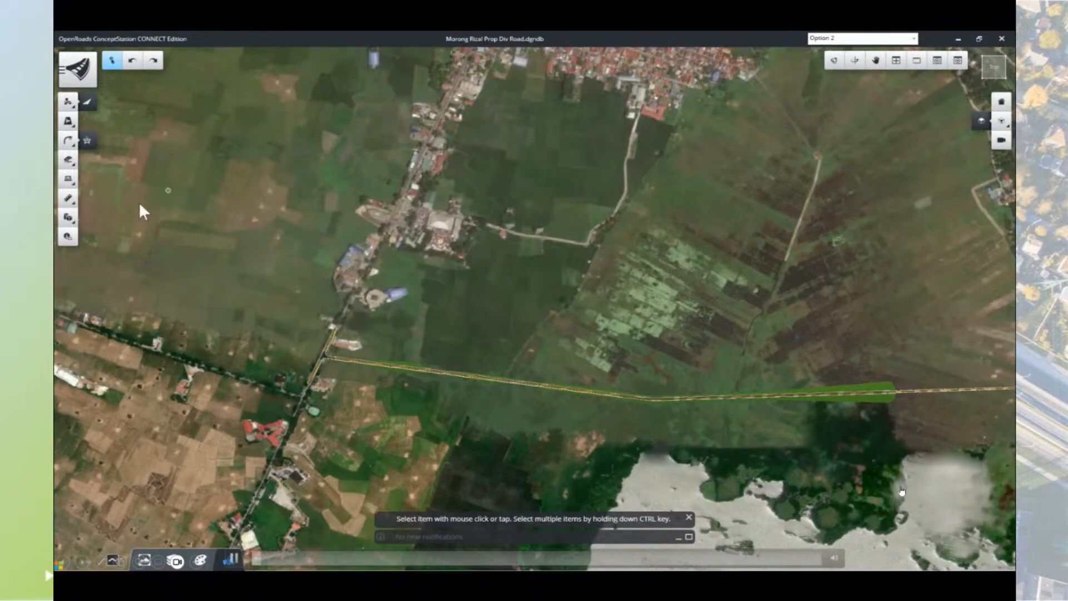
- Start a Furniture Along Path run of Lamp simple 15X1,2 street lights on the road edge just past the intersection, offset about 4.4 m
{"action": "left_click", "coordinate": [69, 143]}
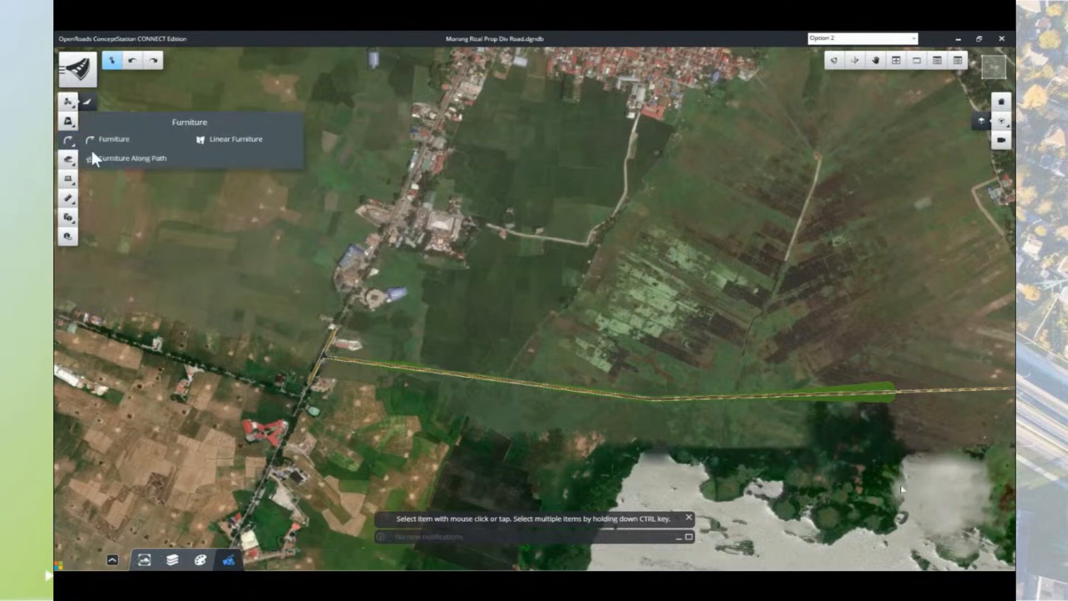
{"action": "left_click", "coordinate": [144, 162]}
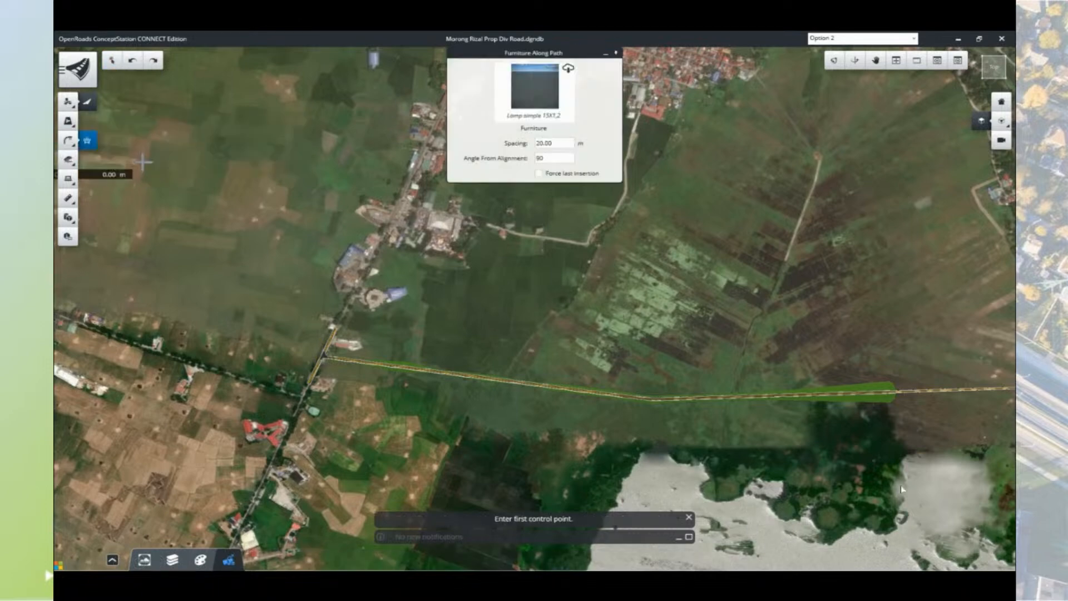
{"action": "left_click", "coordinate": [538, 101]}
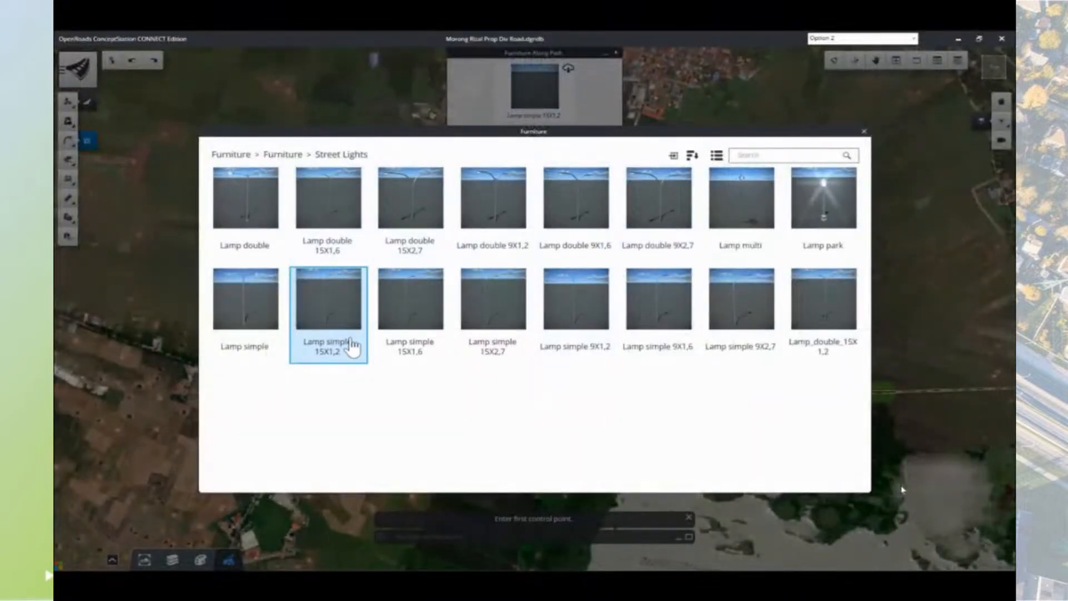
{"action": "left_click", "coordinate": [340, 325]}
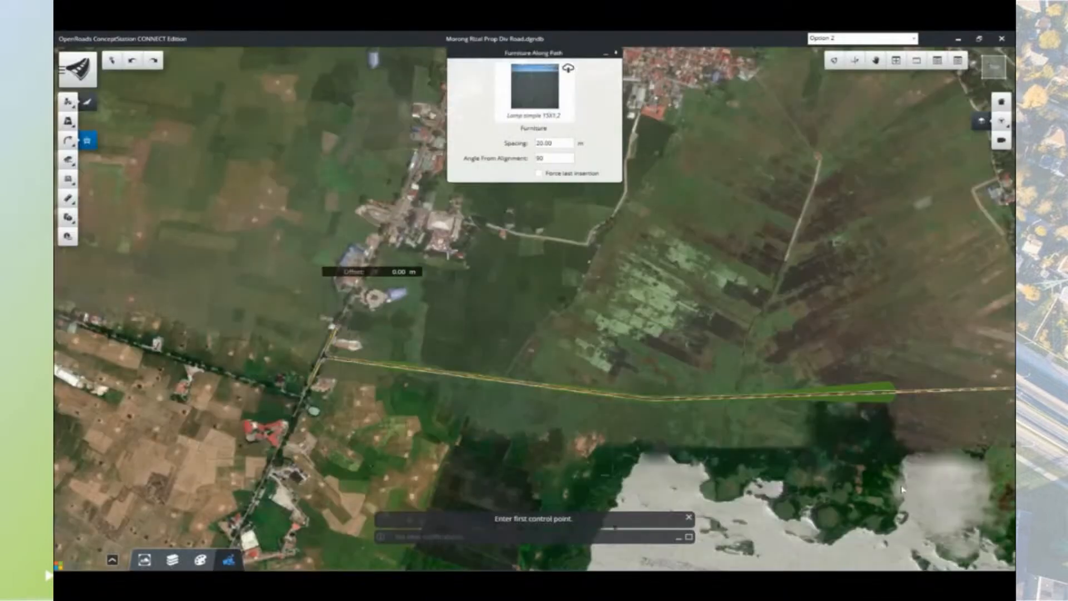
{"action": "scroll", "coordinate": [358, 377], "scroll_direction": "up", "scroll_amount": 5}
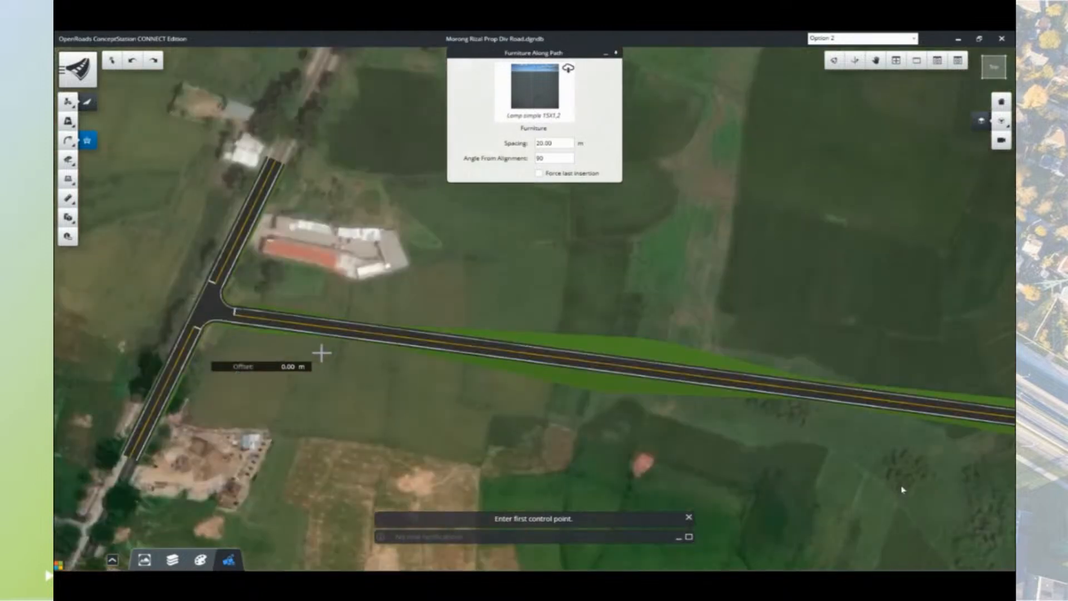
{"action": "scroll", "coordinate": [215, 326], "scroll_direction": "up", "scroll_amount": 2}
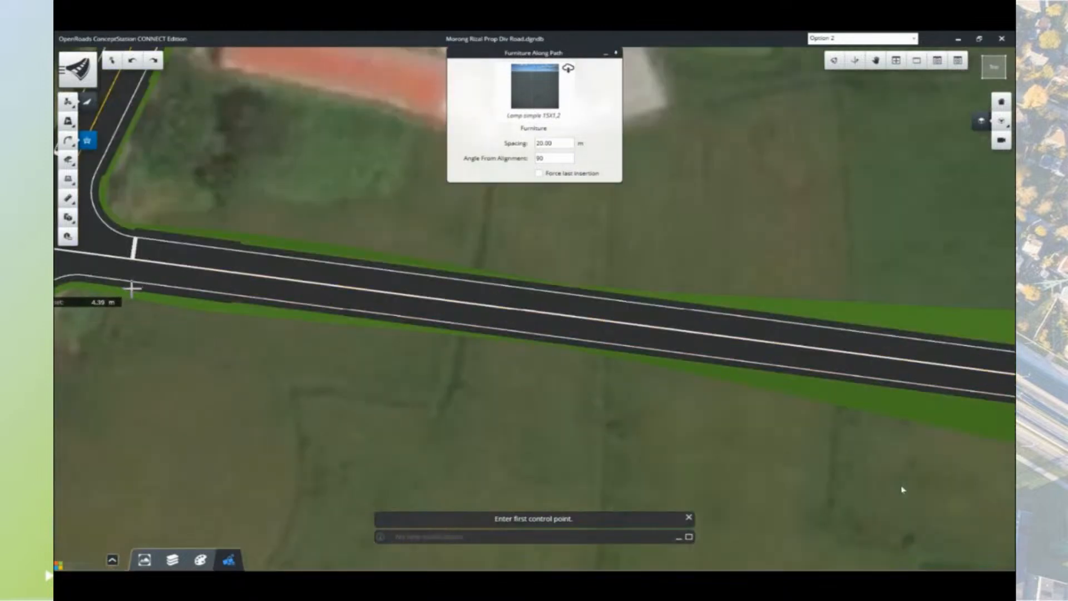
{"action": "left_click", "coordinate": [131, 286]}
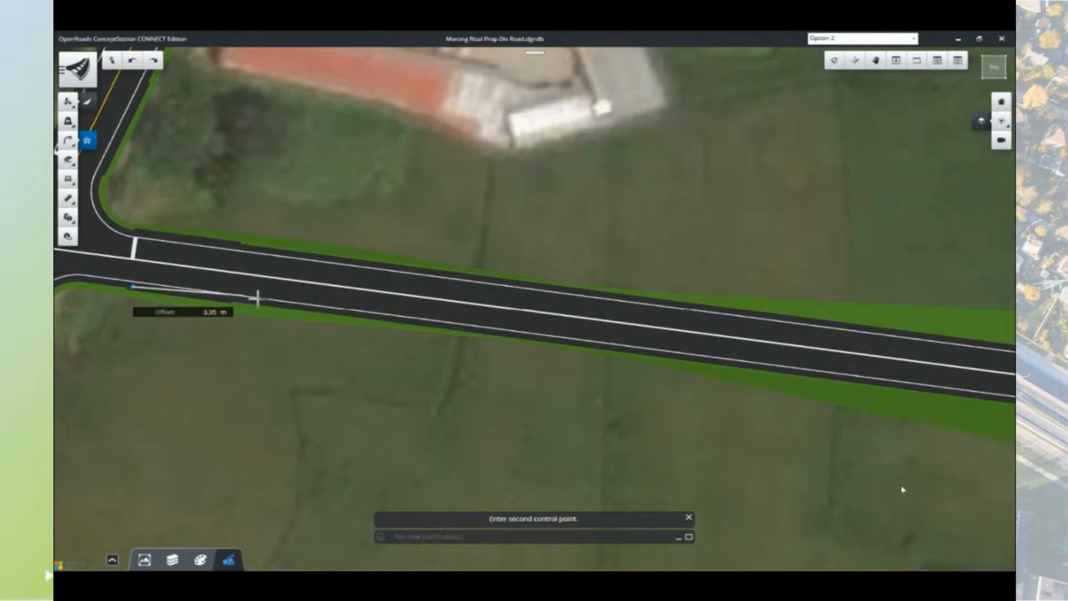
- End the street light run farther along the same road edge, before the bridge, and accept the placement
{"action": "scroll", "coordinate": [511, 344], "scroll_direction": "down", "scroll_amount": 6}
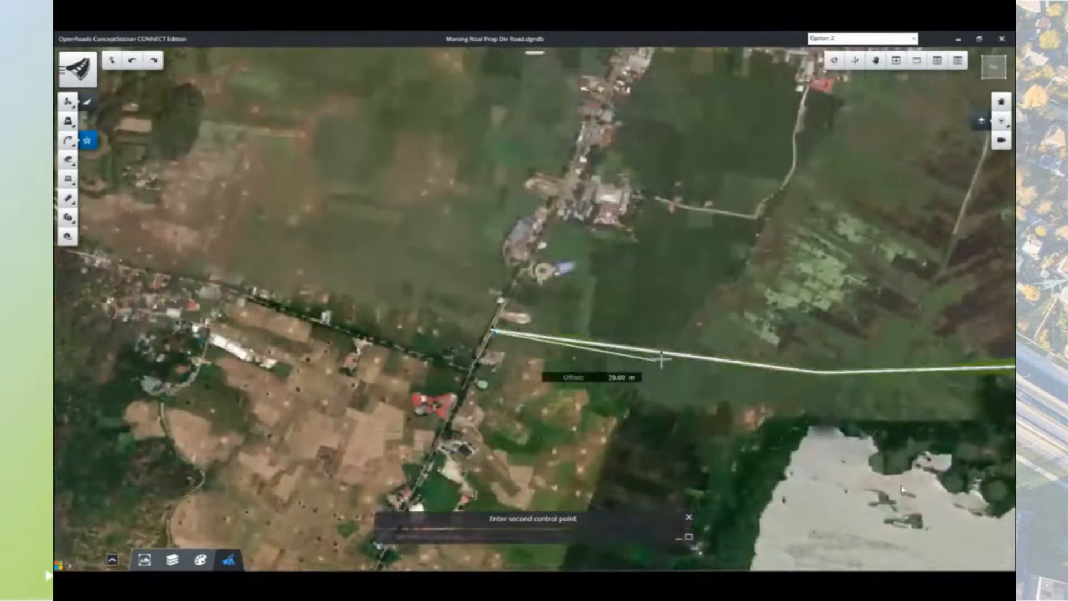
{"action": "middle_click_drag", "start_coordinate": [790, 370], "coordinate": [452, 341]}
{"action": "scroll", "coordinate": [453, 341], "scroll_direction": "up", "scroll_amount": 4}
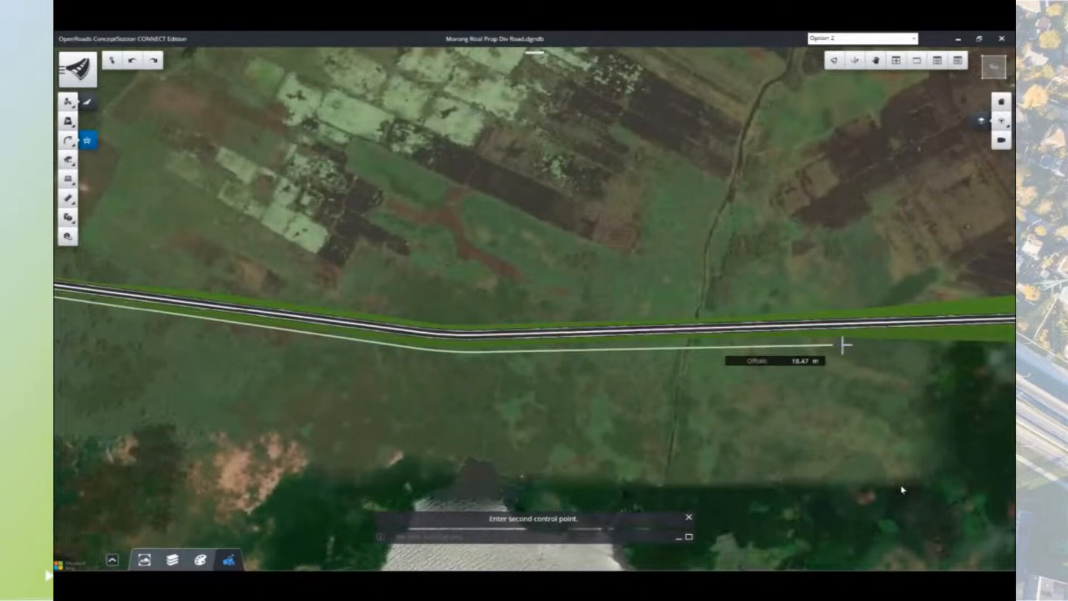
{"action": "scroll", "coordinate": [917, 345], "scroll_direction": "down", "scroll_amount": 2}
{"action": "middle_click_drag", "start_coordinate": [918, 346], "coordinate": [676, 357]}
{"action": "scroll", "coordinate": [649, 341], "scroll_direction": "up", "scroll_amount": 4}
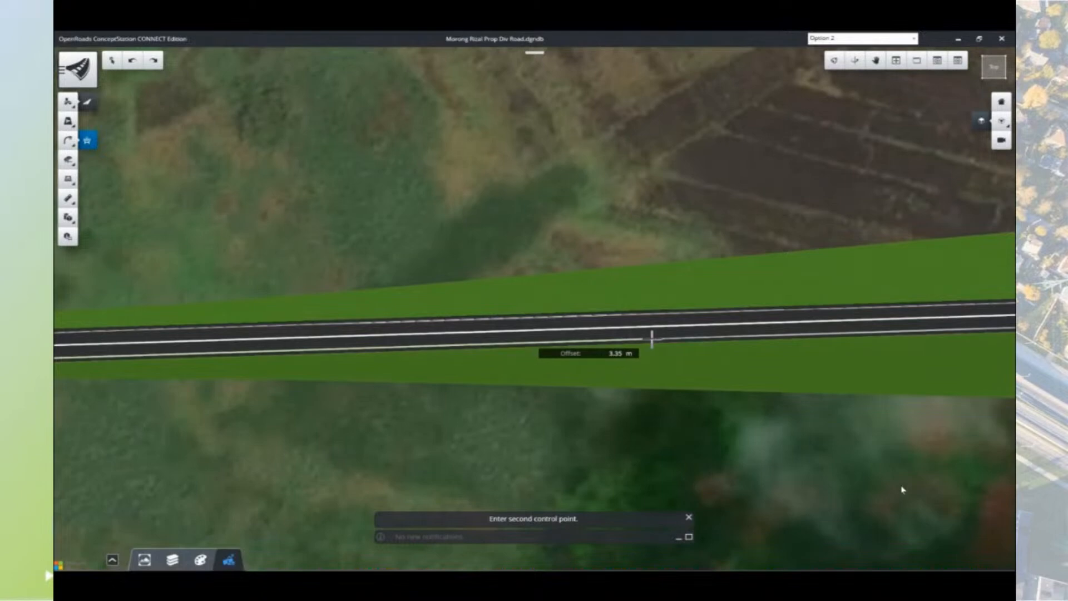
{"action": "left_click", "coordinate": [664, 340]}
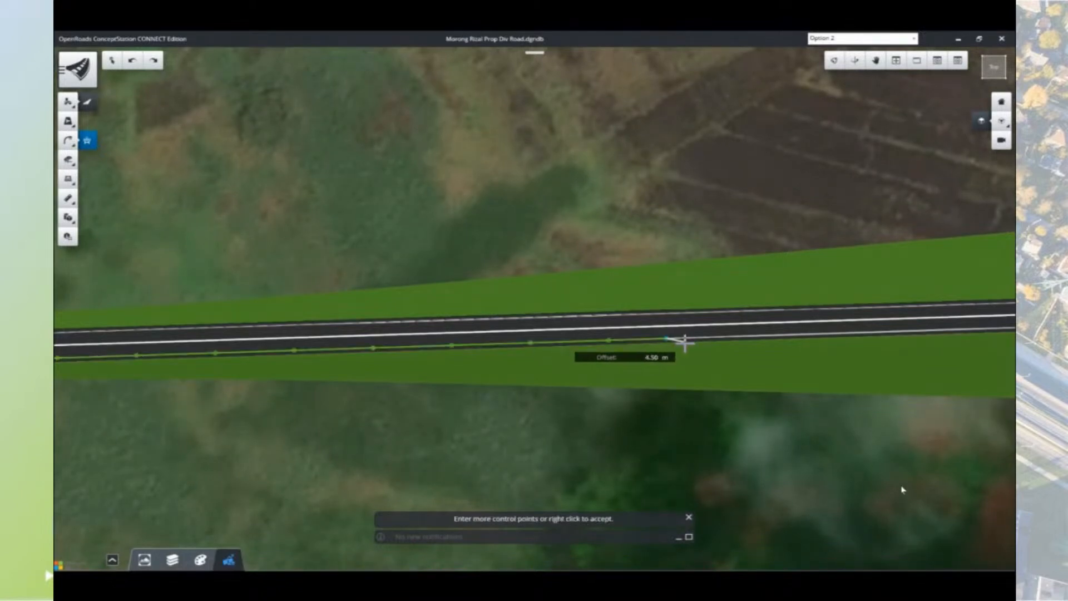
{"action": "right_click", "coordinate": [681, 346]}
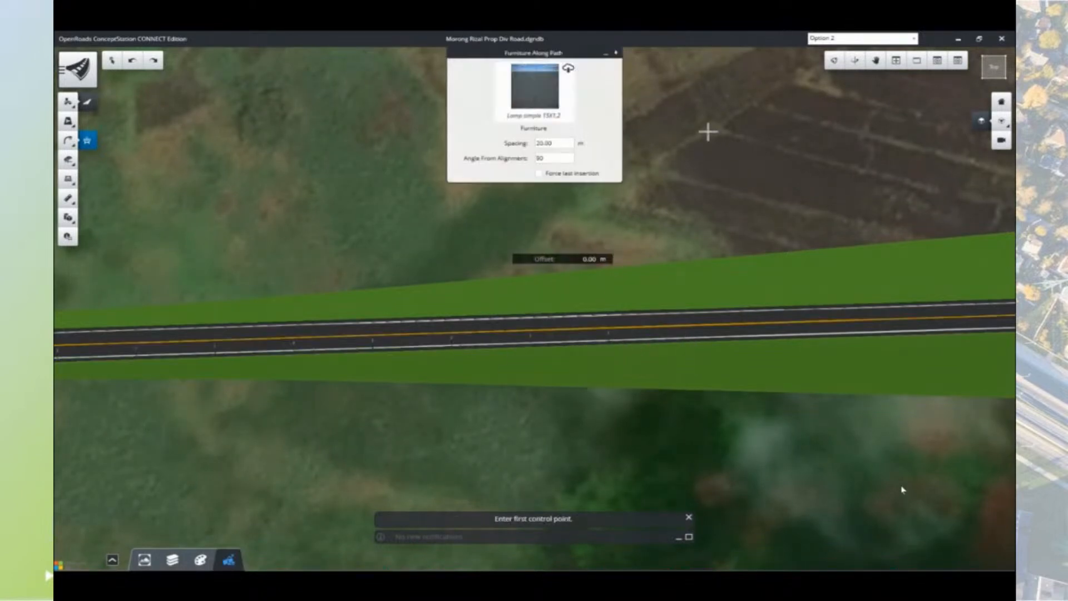
- Finish placing furniture, select the street lights in an oblique 3D view and move them to an offset of about 4.4 m
{"action": "left_click", "coordinate": [834, 60]}
{"action": "left_click_drag", "start_coordinate": [536, 310], "coordinate": [548, 330]}
{"action": "left_click_drag", "start_coordinate": [535, 393], "coordinate": [739, 243]}
{"action": "scroll", "coordinate": [558, 359], "scroll_direction": "up", "scroll_amount": 6}
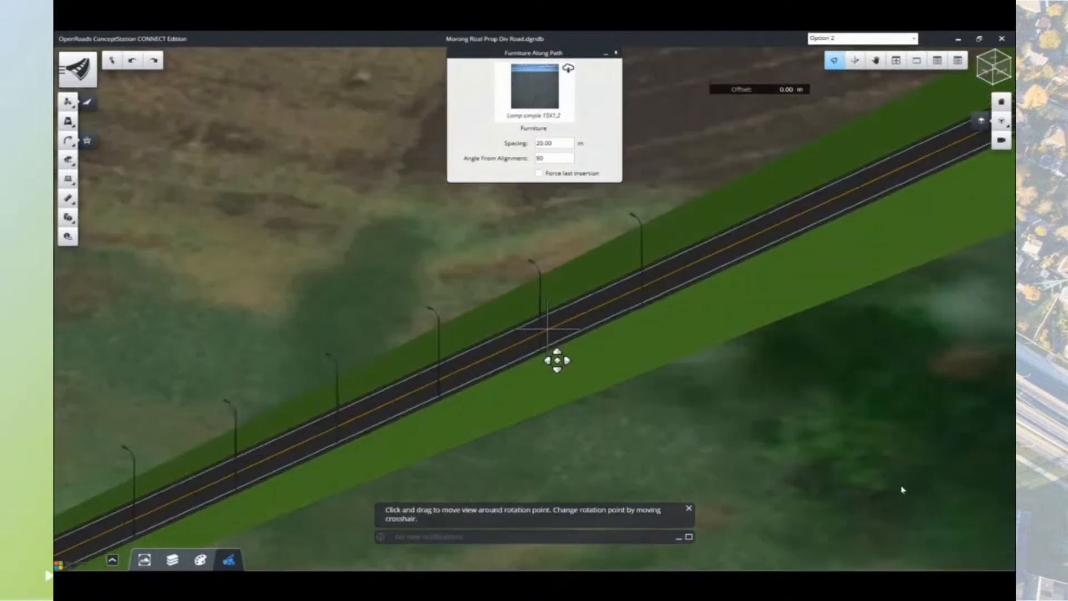
{"action": "middle_click_drag", "start_coordinate": [651, 342], "coordinate": [691, 327]}
{"action": "key", "text": "Escape"}
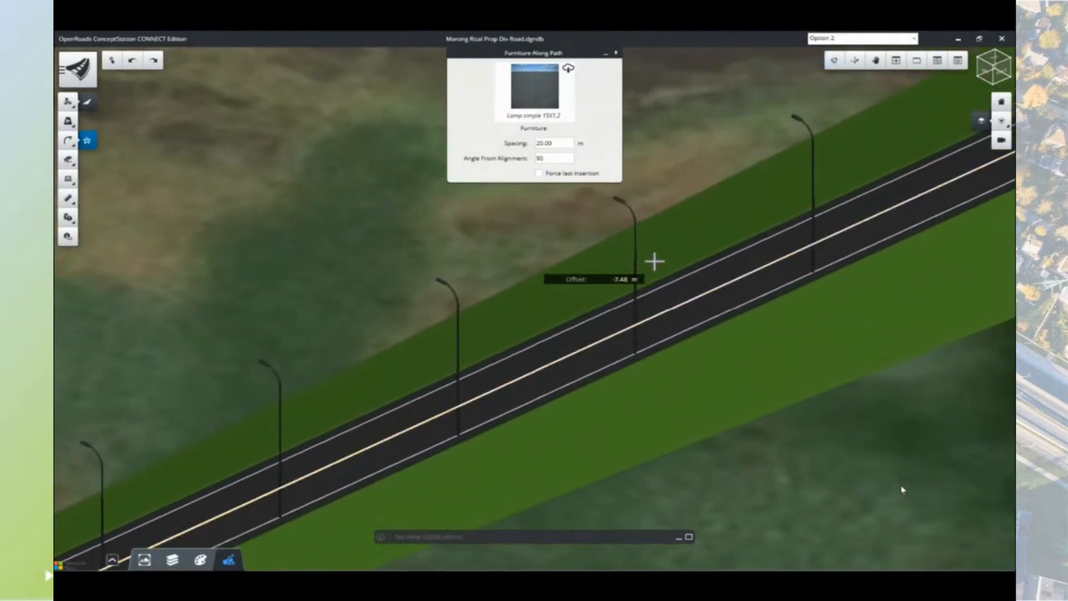
{"action": "key", "text": "Escape"}
{"action": "left_click", "coordinate": [637, 235]}
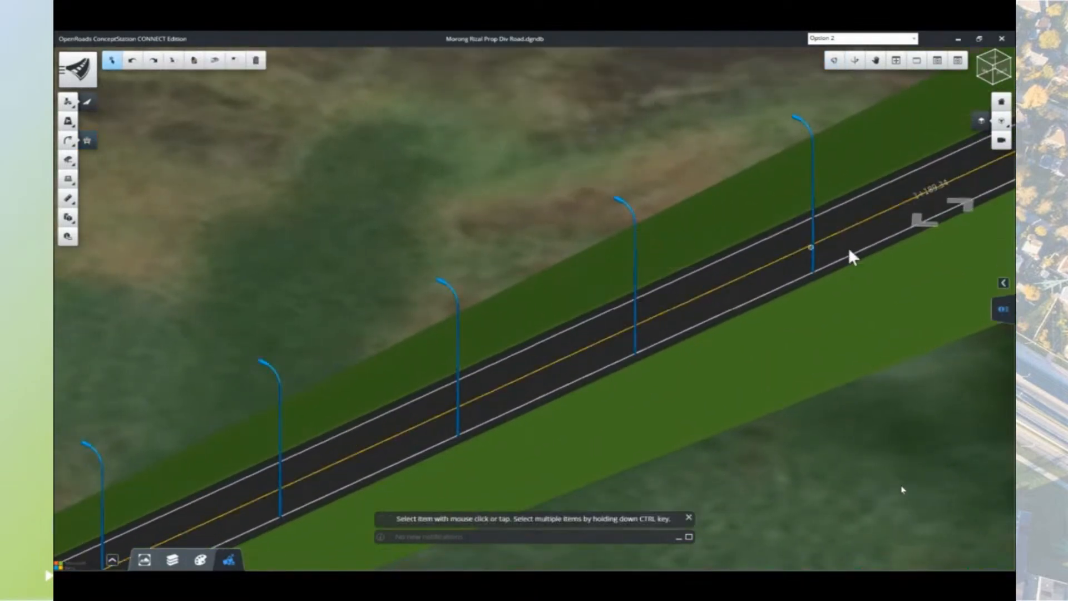
{"action": "middle_click_drag", "start_coordinate": [927, 249], "coordinate": [854, 281]}
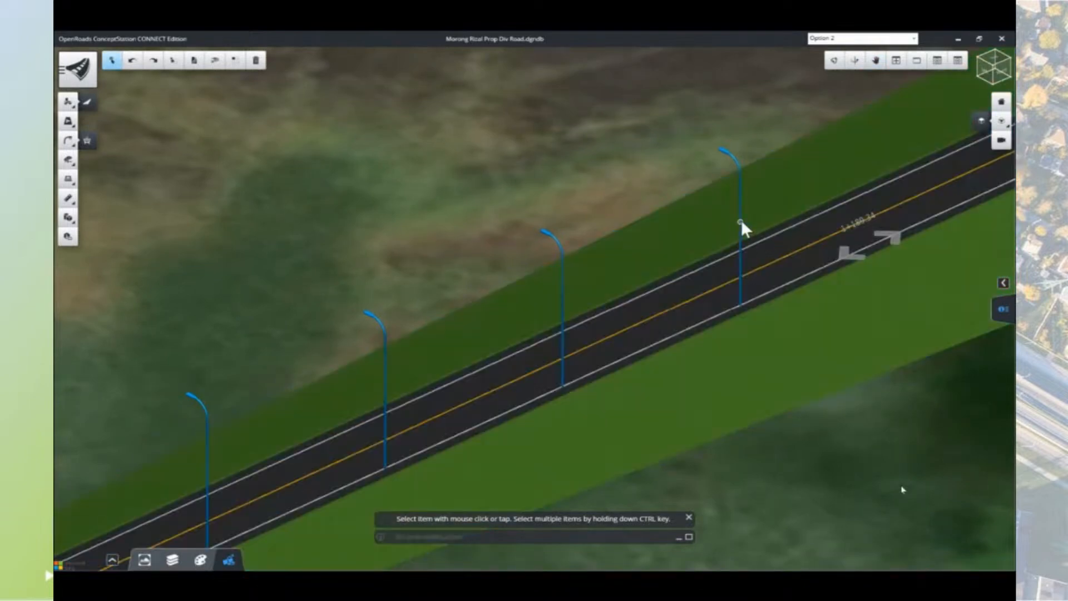
{"action": "left_click", "coordinate": [740, 219]}
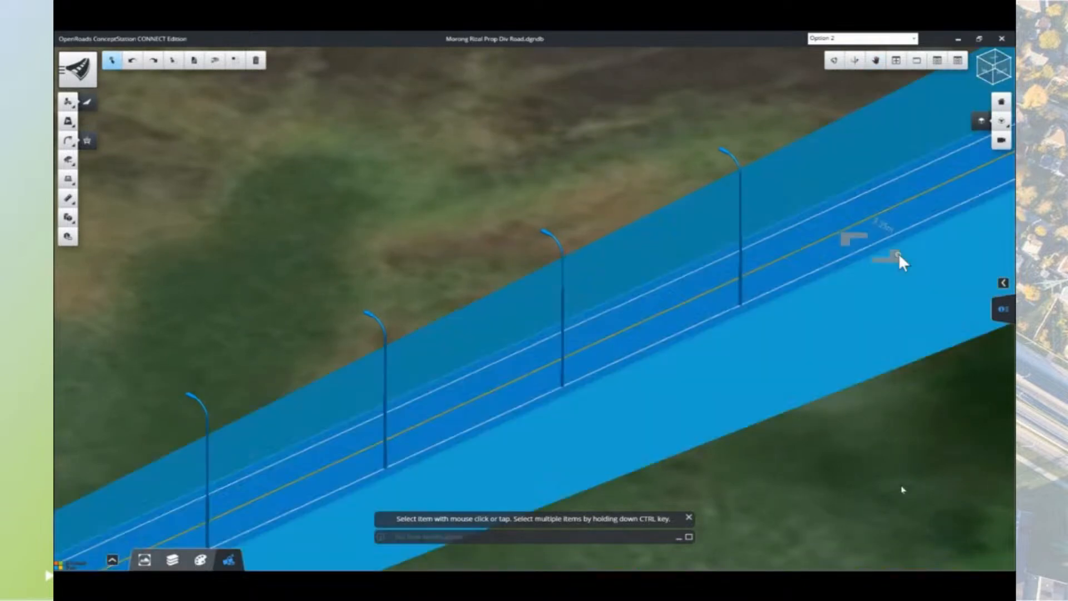
{"action": "left_click", "coordinate": [897, 253]}
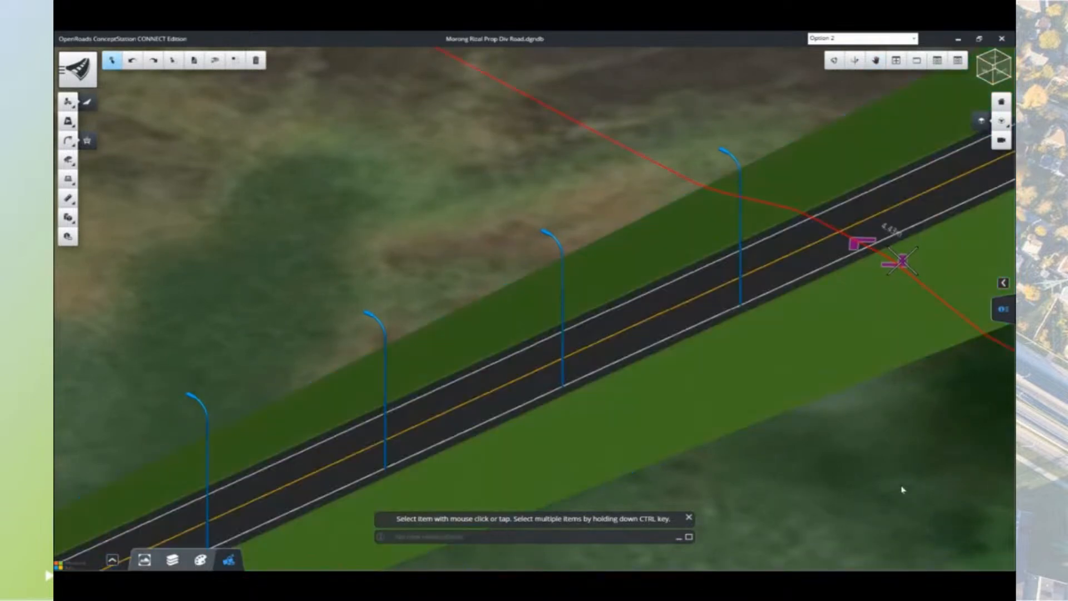
{"action": "left_click", "coordinate": [902, 260]}
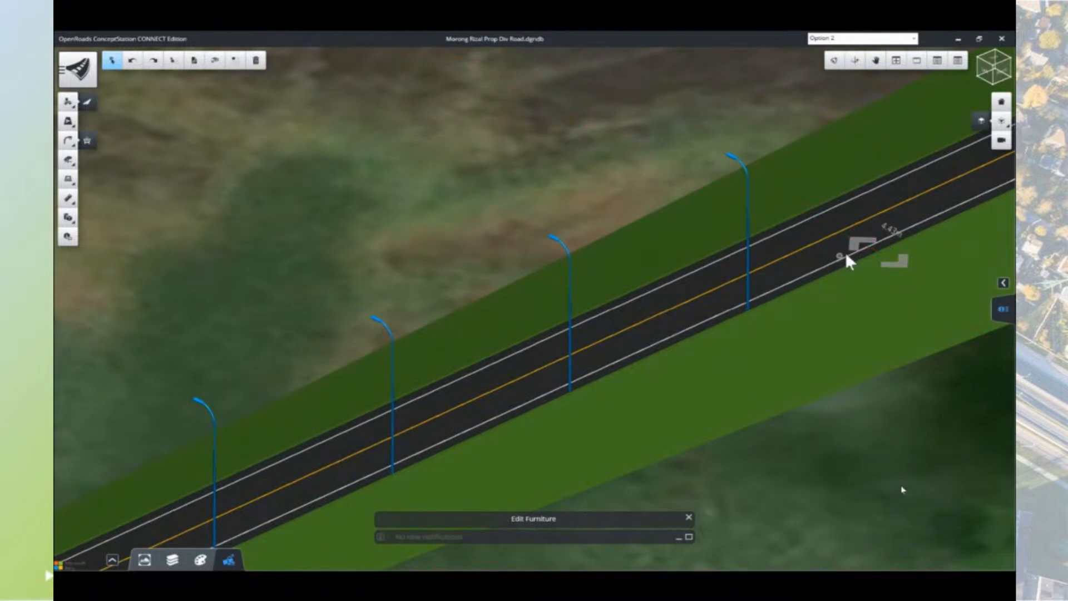
- Display the rotation control of the street lights and clear the selection
{"action": "left_click", "coordinate": [746, 261]}
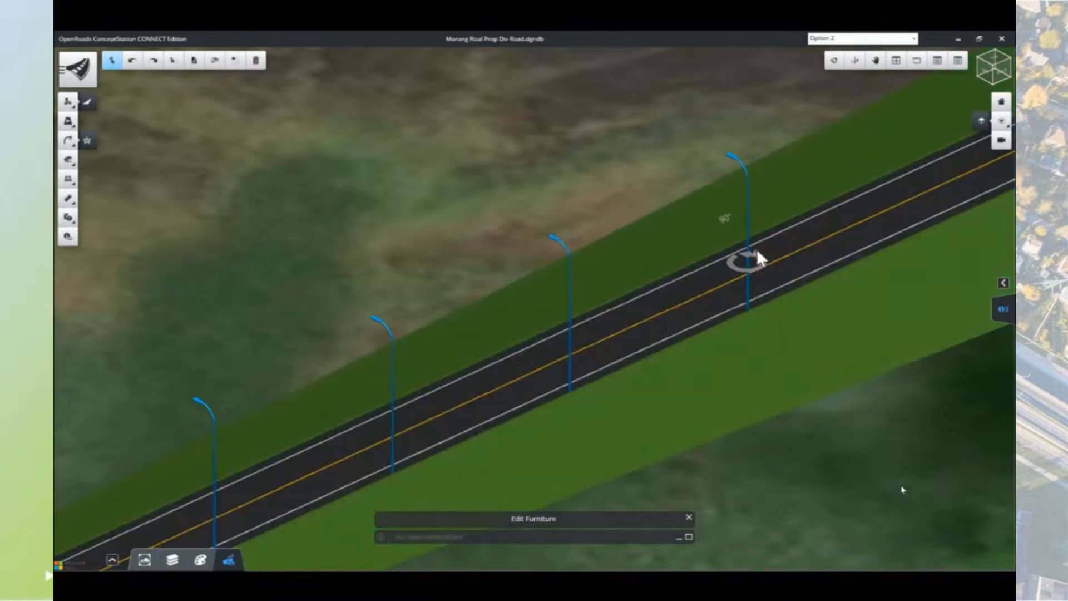
{"action": "left_click", "coordinate": [756, 239]}
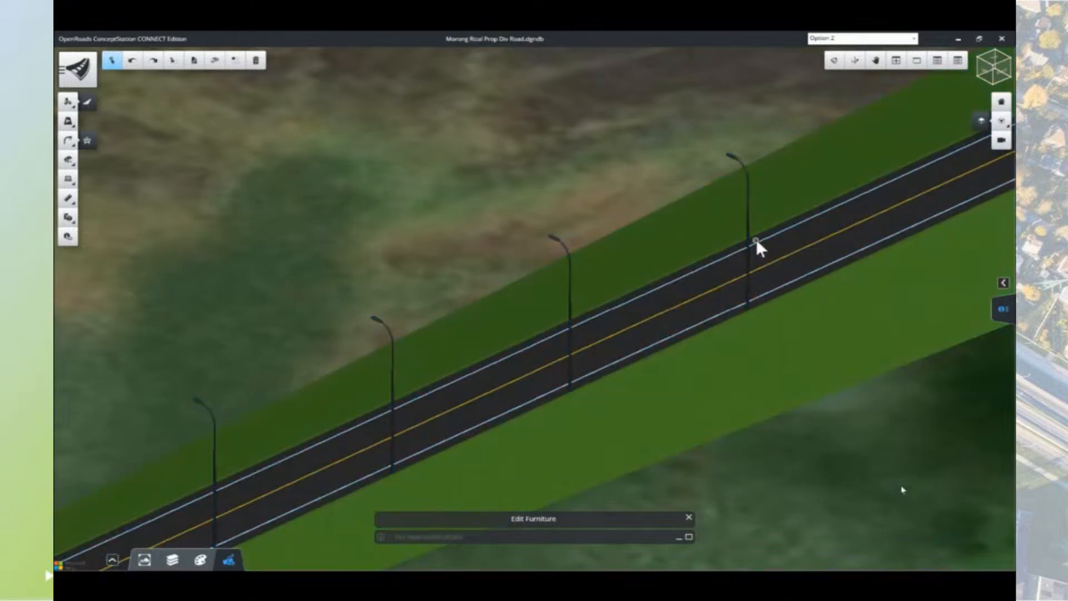
{"action": "key", "text": "Escape"}
- Start a Linear Furniture placement near the bridge approach and choose Guardrail Type A (Steel Post) from the guardrail library
{"action": "scroll", "coordinate": [656, 224], "scroll_direction": "down", "scroll_amount": 3}
{"action": "middle_click_drag", "start_coordinate": [844, 228], "coordinate": [542, 360]}
{"action": "scroll", "coordinate": [713, 289], "scroll_direction": "down", "scroll_amount": 1}
{"action": "middle_click_drag", "start_coordinate": [636, 301], "coordinate": [449, 371]}
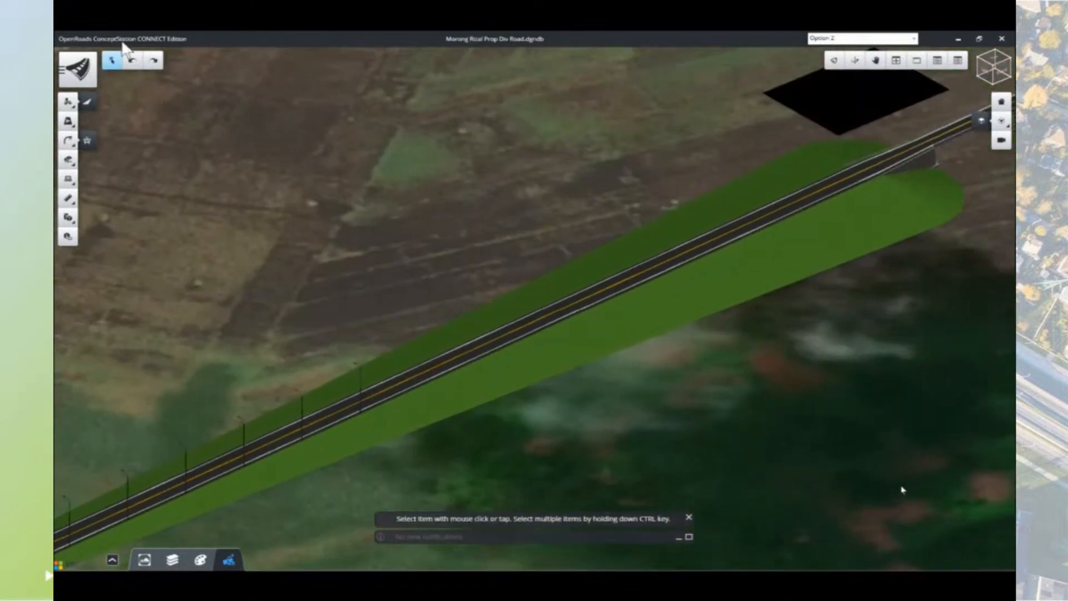
{"action": "left_click", "coordinate": [68, 141]}
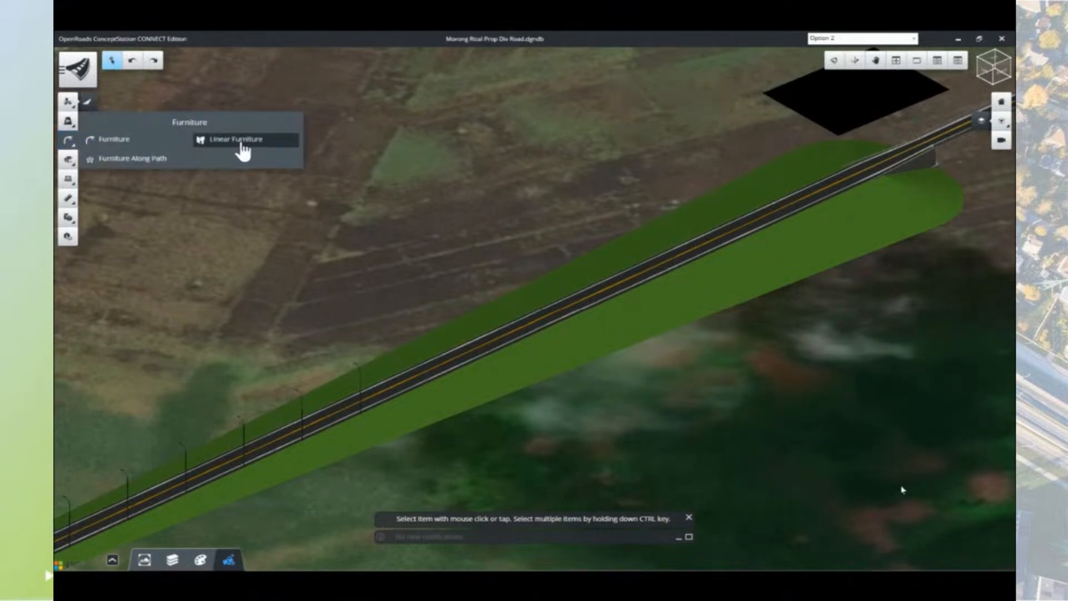
{"action": "left_click", "coordinate": [241, 149]}
{"action": "left_click", "coordinate": [535, 95]}
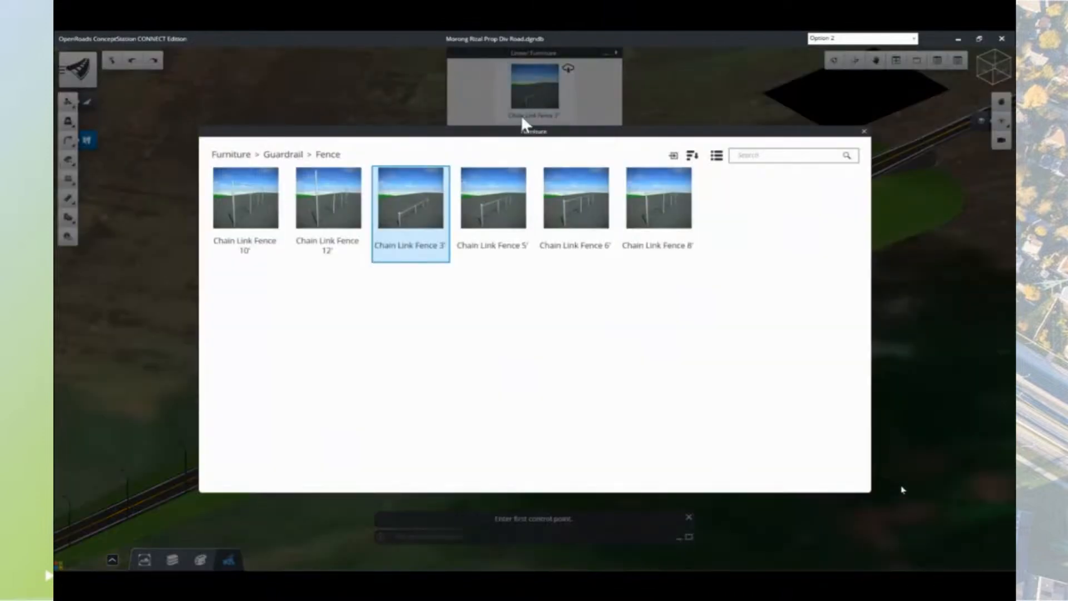
{"action": "left_click", "coordinate": [283, 154]}
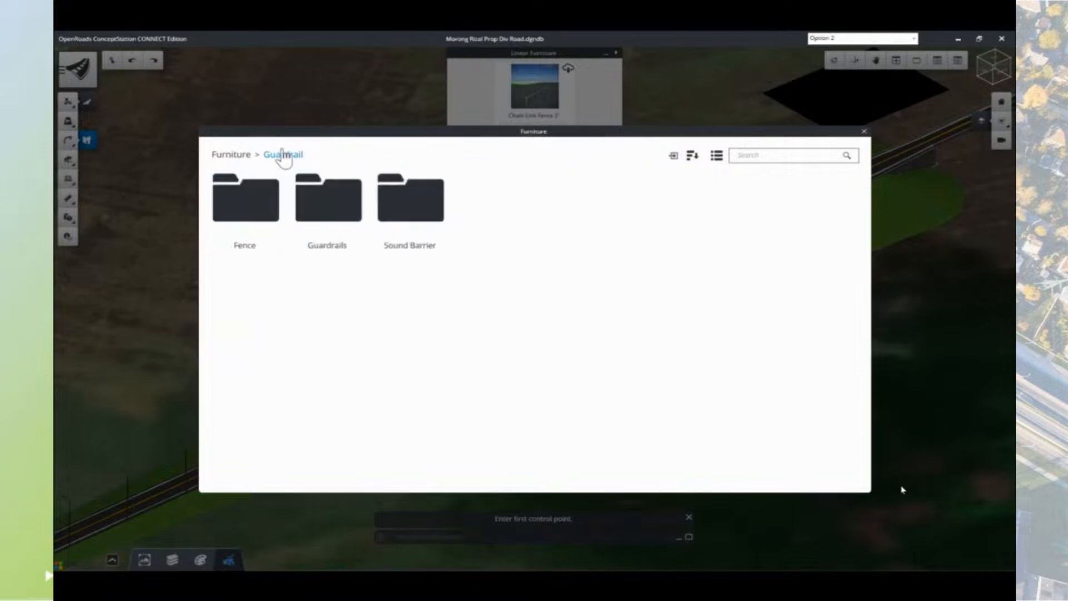
{"action": "double_click", "coordinate": [326, 225]}
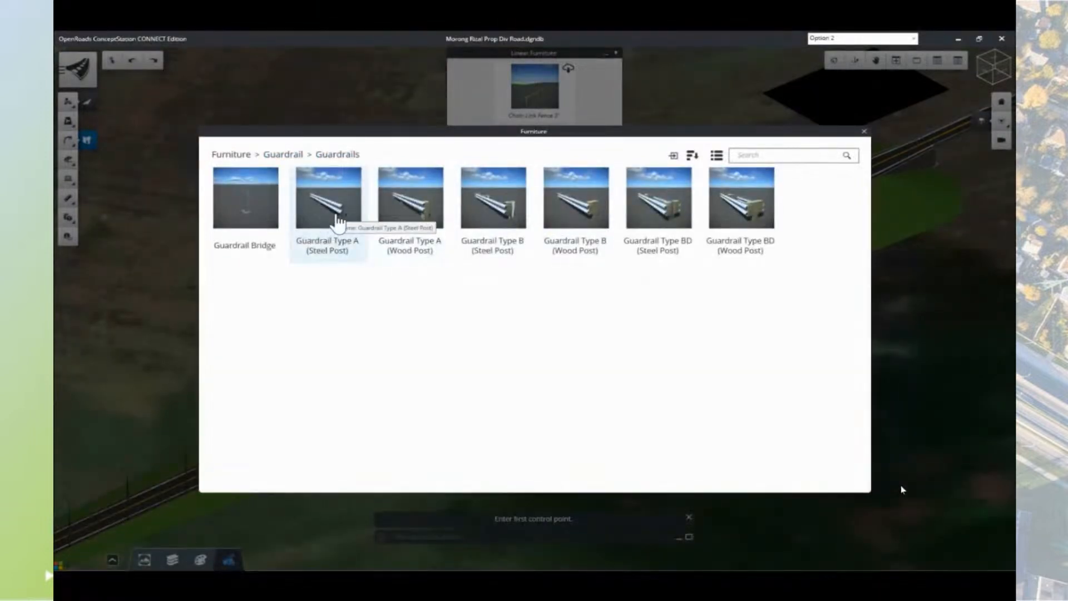
{"action": "double_click", "coordinate": [336, 219]}
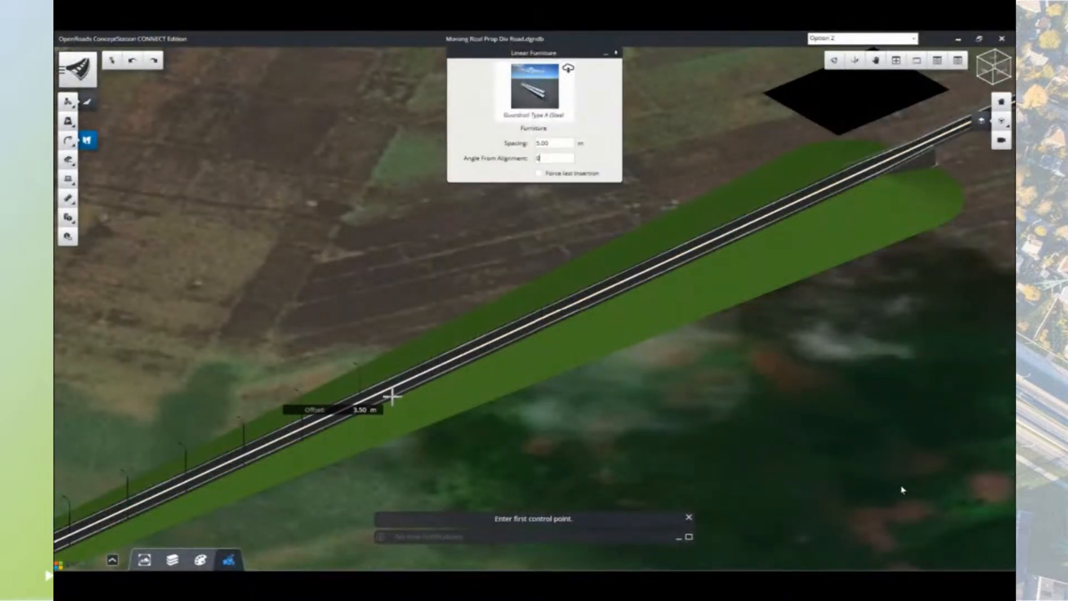
- Place the guardrail run along the near road edge at a 3.50 m offset with 5.00 m spacing and 0 angle, ending before the bridge
{"action": "left_click", "coordinate": [391, 395]}
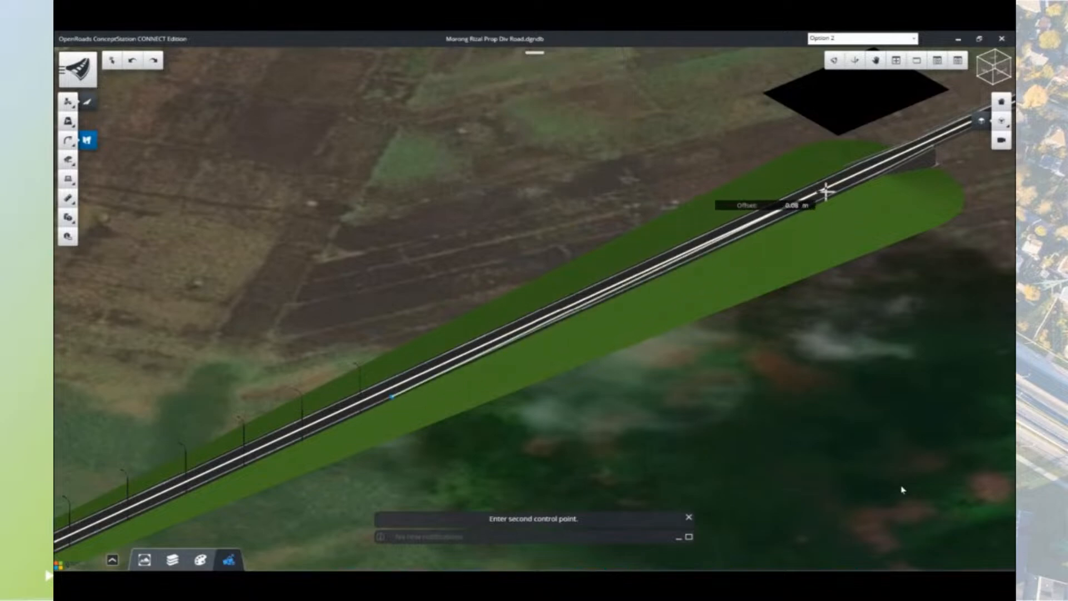
{"action": "left_click", "coordinate": [852, 188]}
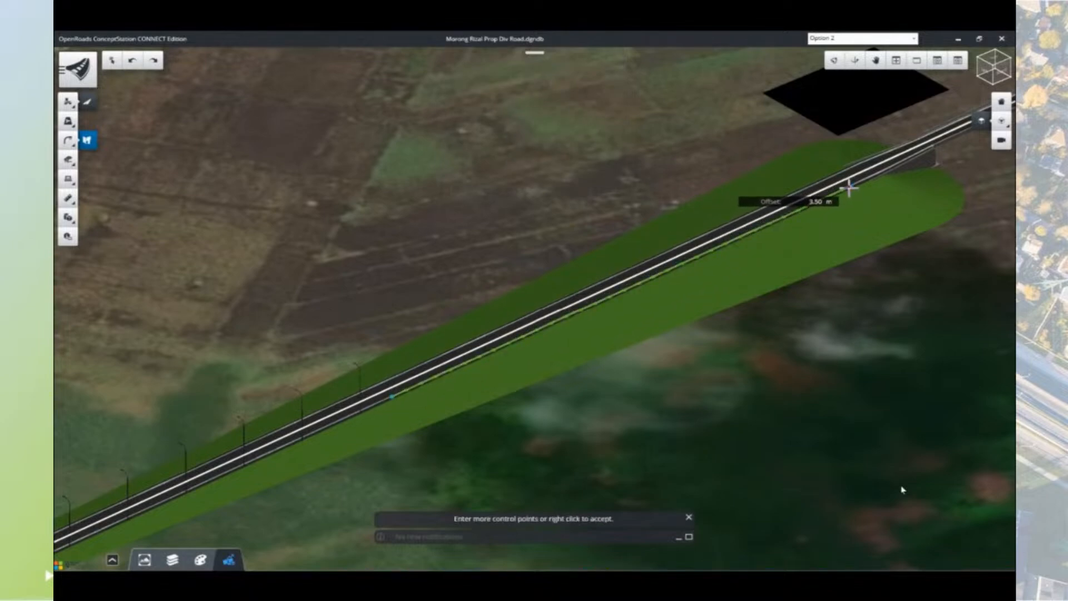
{"action": "right_click", "coordinate": [849, 187]}
{"action": "scroll", "coordinate": [385, 380], "scroll_direction": "up", "scroll_amount": 5}
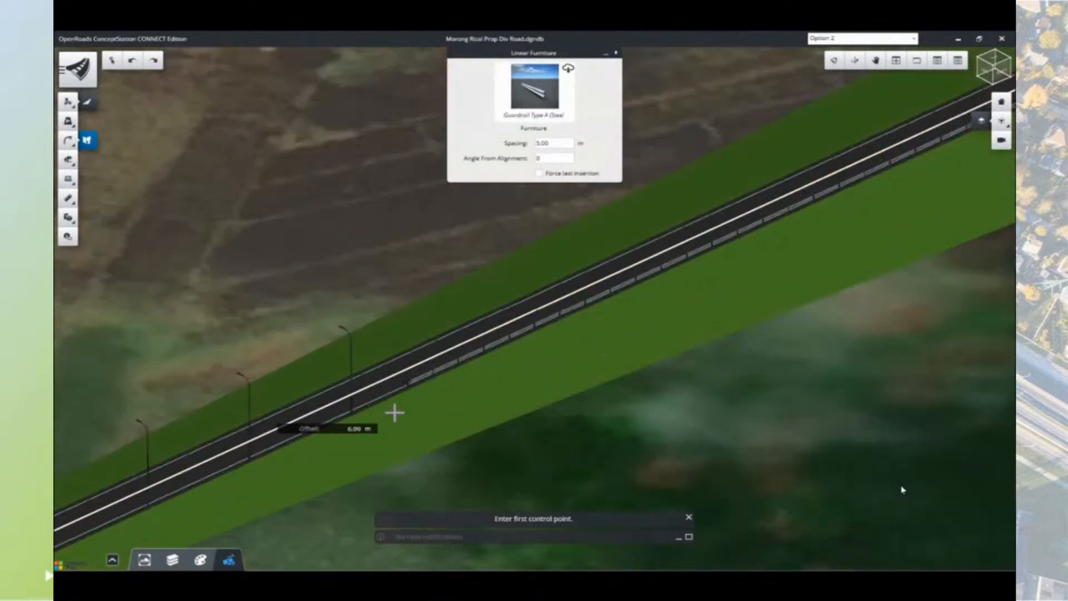
{"action": "scroll", "coordinate": [422, 355], "scroll_direction": "up", "scroll_amount": 4}
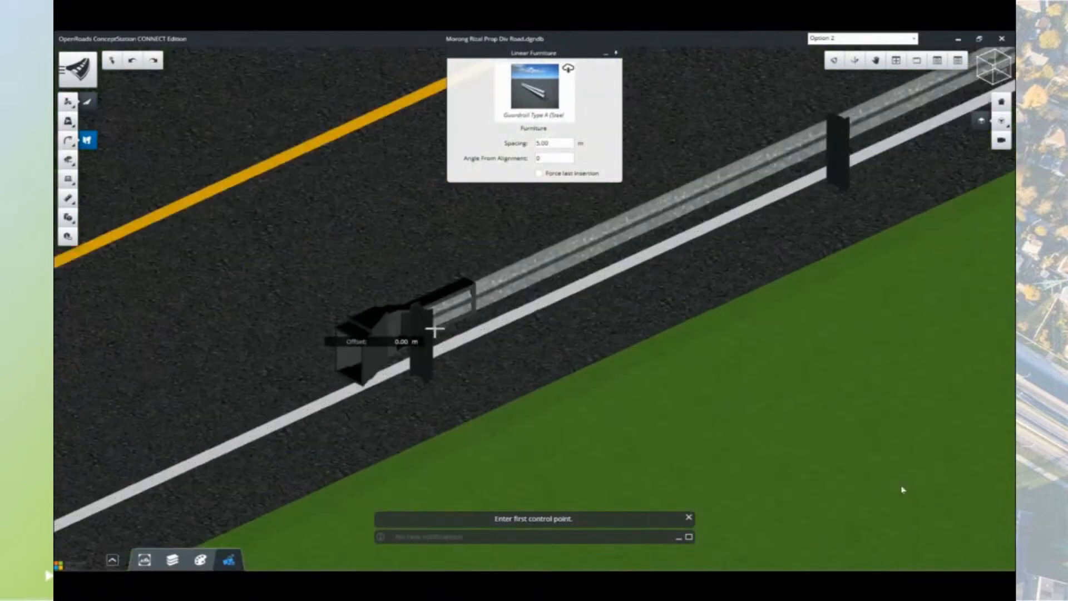
- Inspect the new guardrail's end section from a rotated view and finish the furniture placement
{"action": "left_click", "coordinate": [834, 60]}
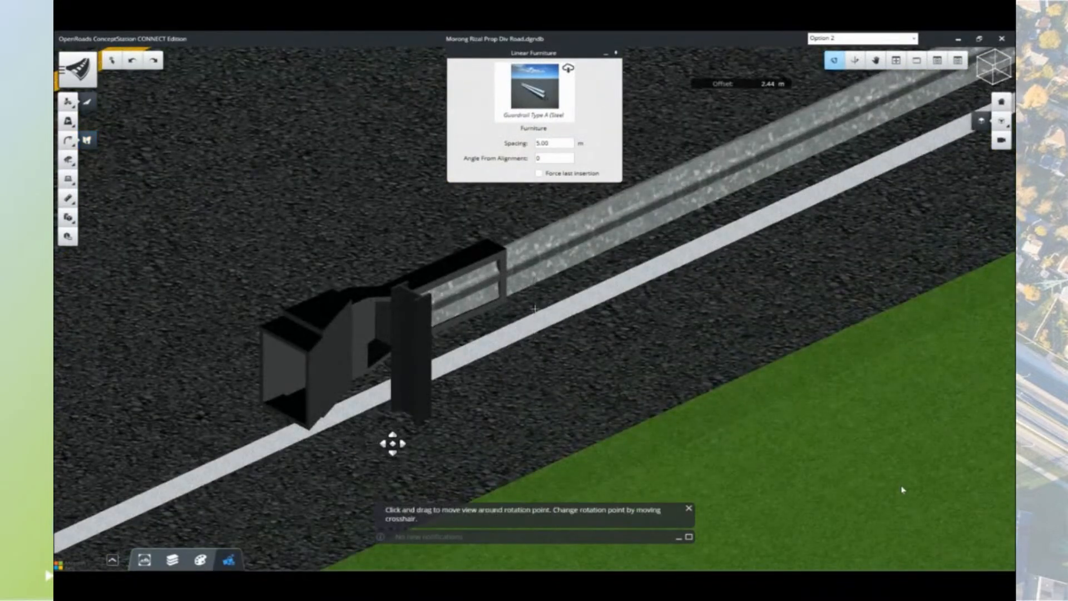
{"action": "left_click_drag", "start_coordinate": [394, 441], "coordinate": [517, 372]}
{"action": "scroll", "coordinate": [565, 319], "scroll_direction": "down", "scroll_amount": 5}
{"action": "middle_click_drag", "start_coordinate": [631, 247], "coordinate": [495, 346]}
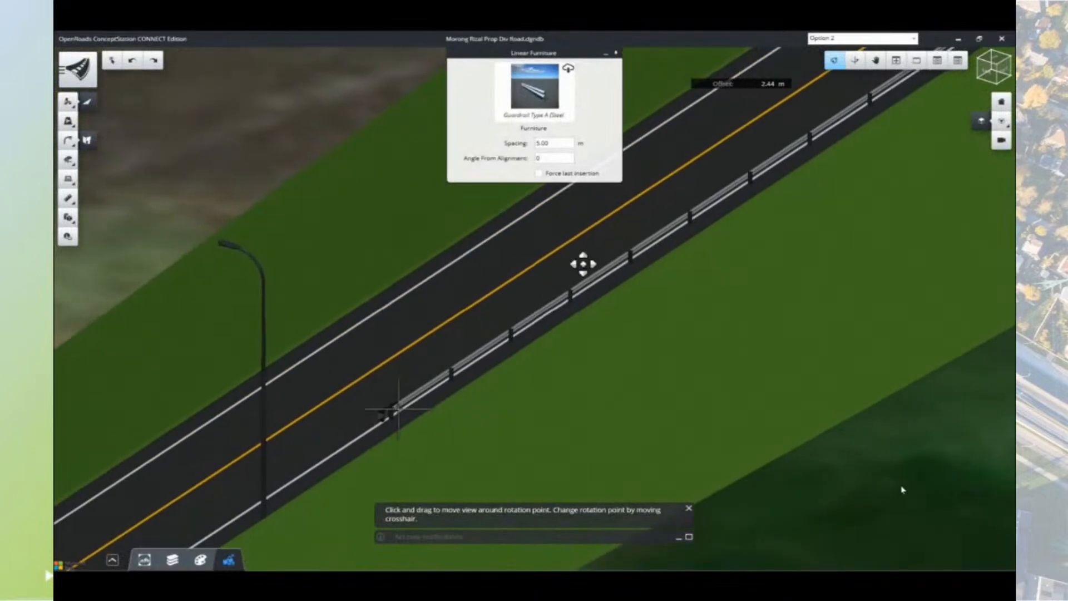
{"action": "right_click", "coordinate": [582, 262]}
{"action": "right_click", "coordinate": [608, 277]}
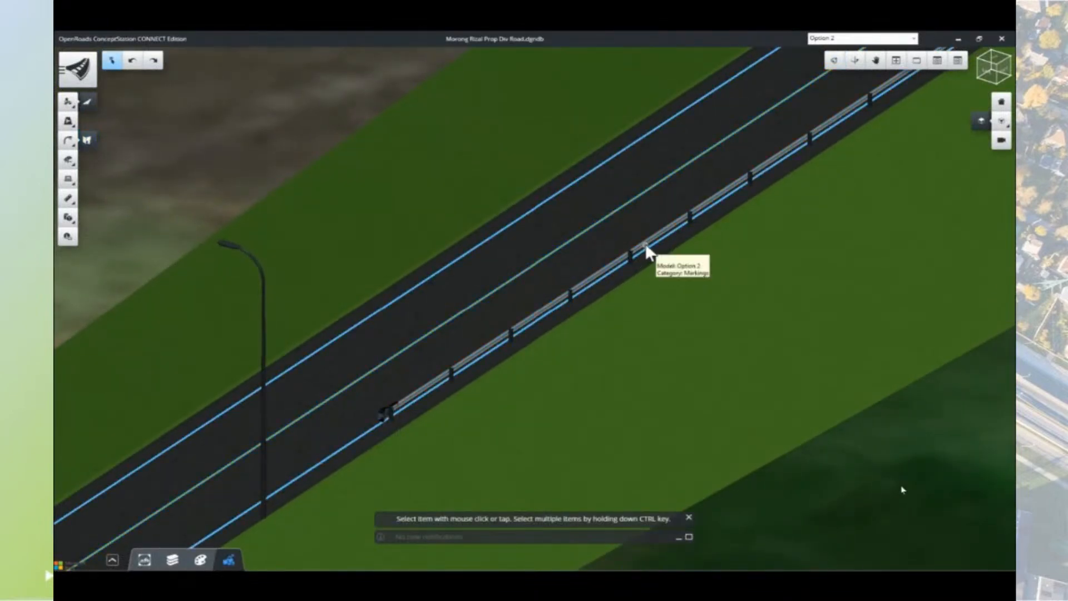
- Select the near-edge guardrail, display its rotation control and clear the selection
{"action": "left_click", "coordinate": [642, 252]}
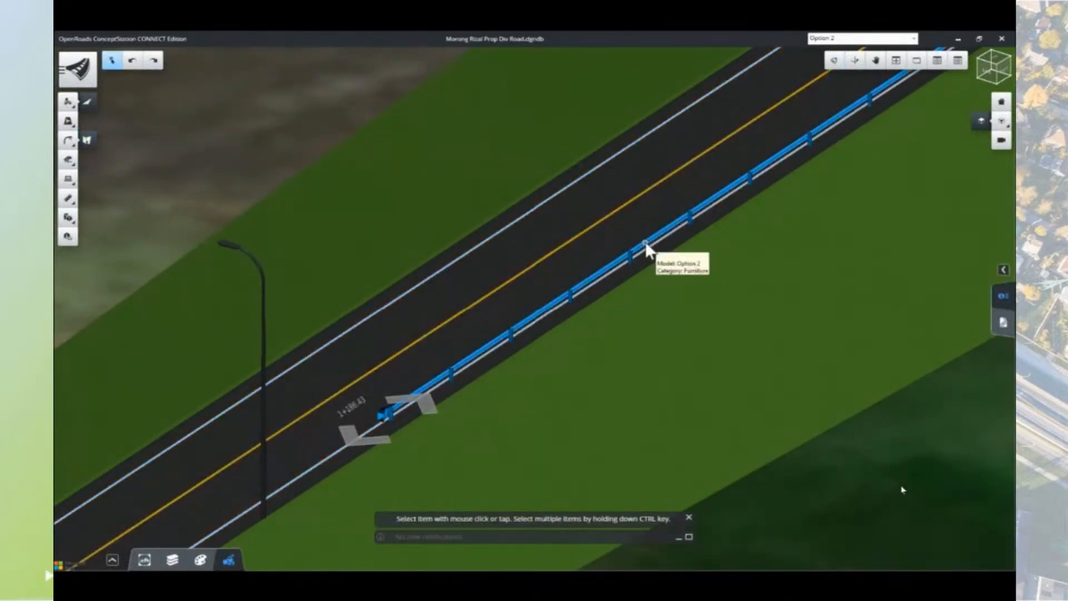
{"action": "left_click", "coordinate": [443, 382]}
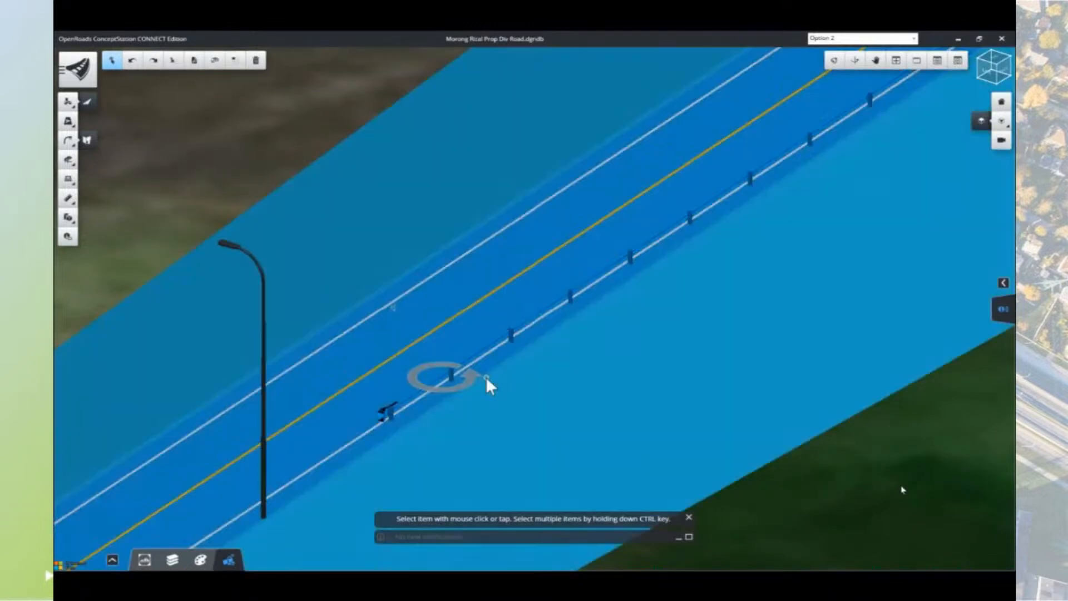
{"action": "key", "text": "Escape"}
{"action": "scroll", "coordinate": [486, 370], "scroll_direction": "down", "scroll_amount": 3}
{"action": "scroll", "coordinate": [583, 278], "scroll_direction": "down", "scroll_amount": 2}
{"action": "scroll", "coordinate": [515, 317], "scroll_direction": "up", "scroll_amount": 3}
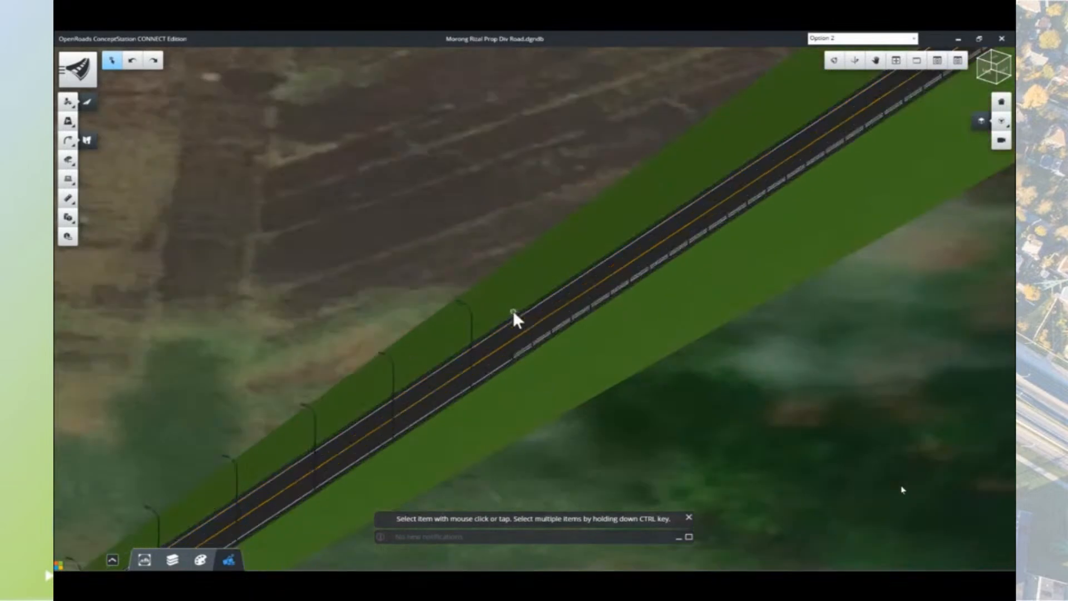
{"action": "scroll", "coordinate": [515, 332], "scroll_direction": "up", "scroll_amount": 2}
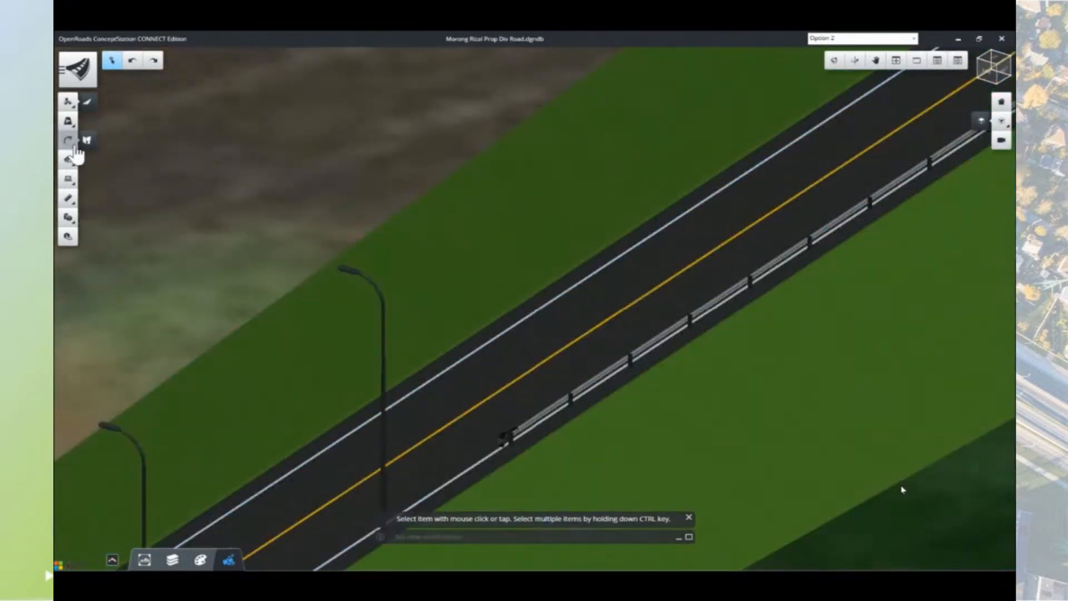
- Start another Guardrail Type A (Steel Post) run on the opposite road edge beside the last street light, at about -4.5 m offset
{"action": "left_click", "coordinate": [87, 140]}
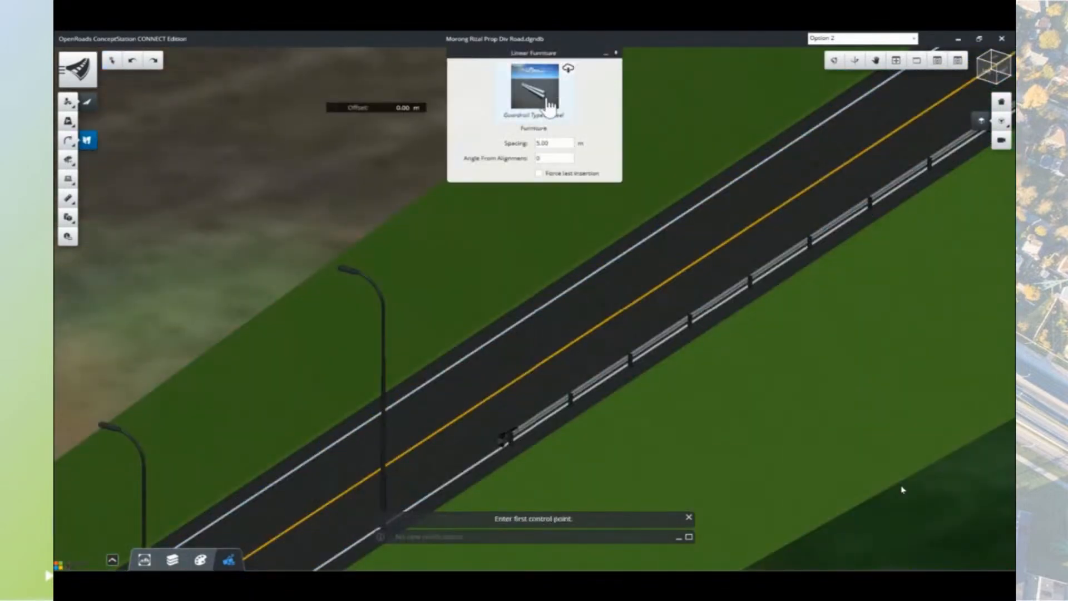
{"action": "left_click", "coordinate": [550, 105]}
{"action": "double_click", "coordinate": [351, 226]}
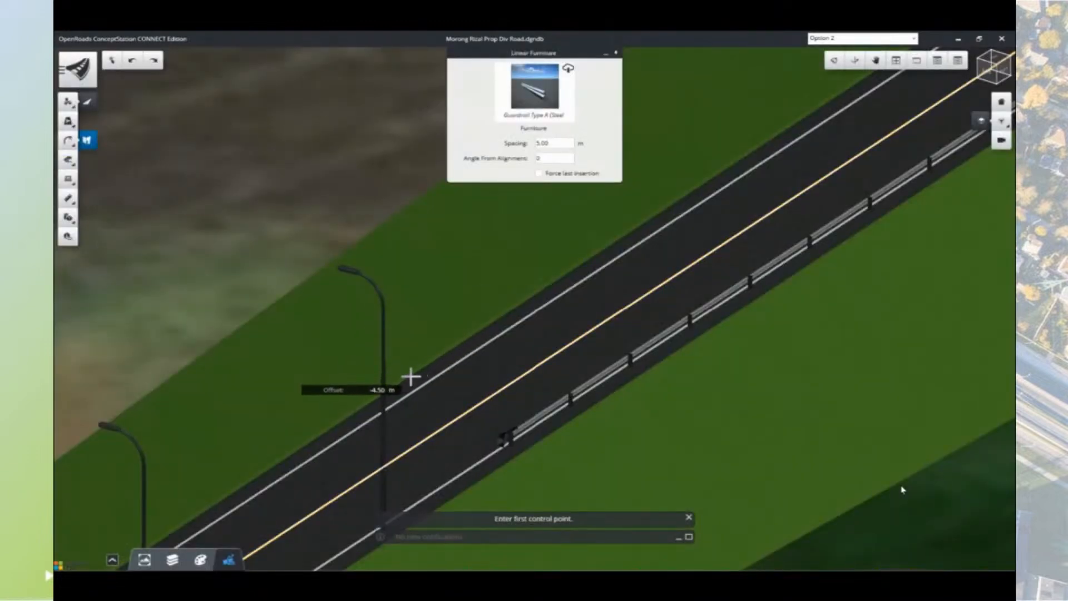
{"action": "left_click", "coordinate": [406, 377]}
{"action": "scroll", "coordinate": [694, 178], "scroll_direction": "down", "scroll_amount": 3}
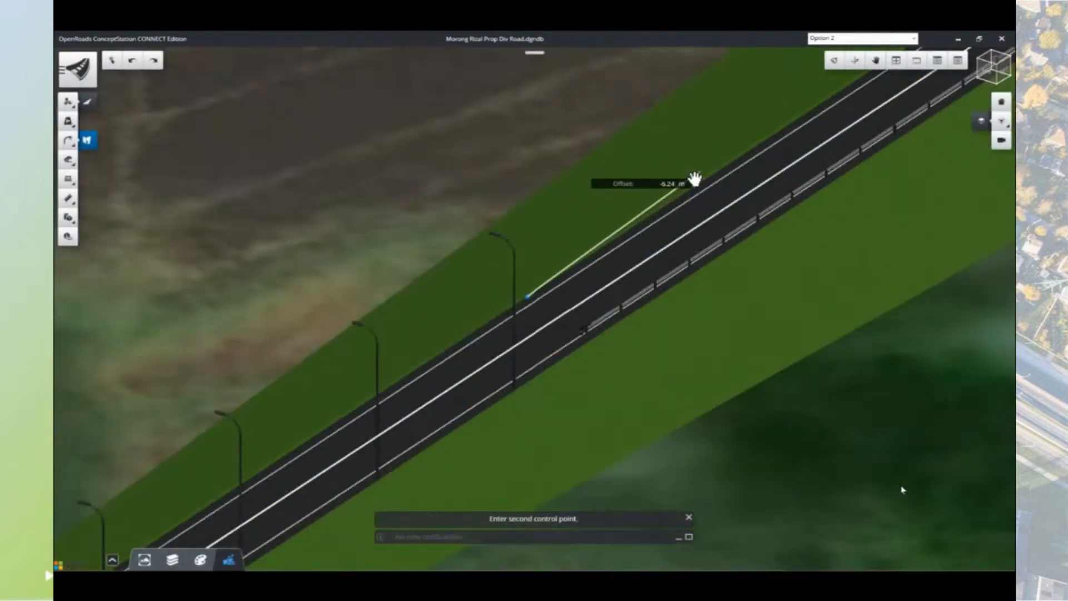
- End the opposite guardrail run just before the bridge, accept it with 1.91 m spacing and finish placing furniture
{"action": "middle_click_drag", "start_coordinate": [694, 178], "coordinate": [566, 272]}
{"action": "scroll", "coordinate": [810, 113], "scroll_direction": "down", "scroll_amount": 3}
{"action": "scroll", "coordinate": [807, 133], "scroll_direction": "down", "scroll_amount": 3}
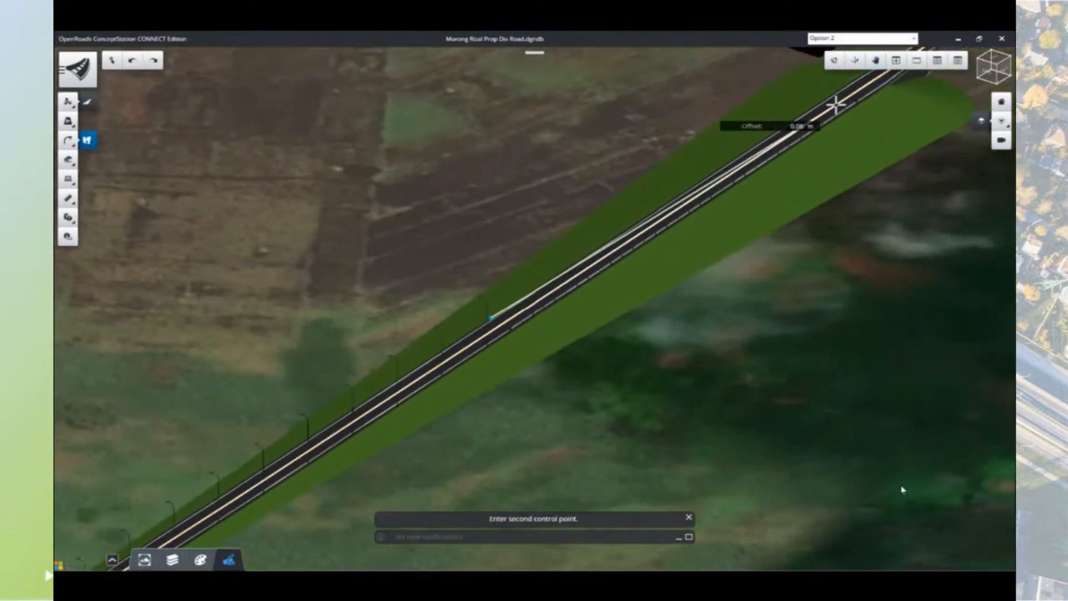
{"action": "scroll", "coordinate": [711, 210], "scroll_direction": "up", "scroll_amount": 5}
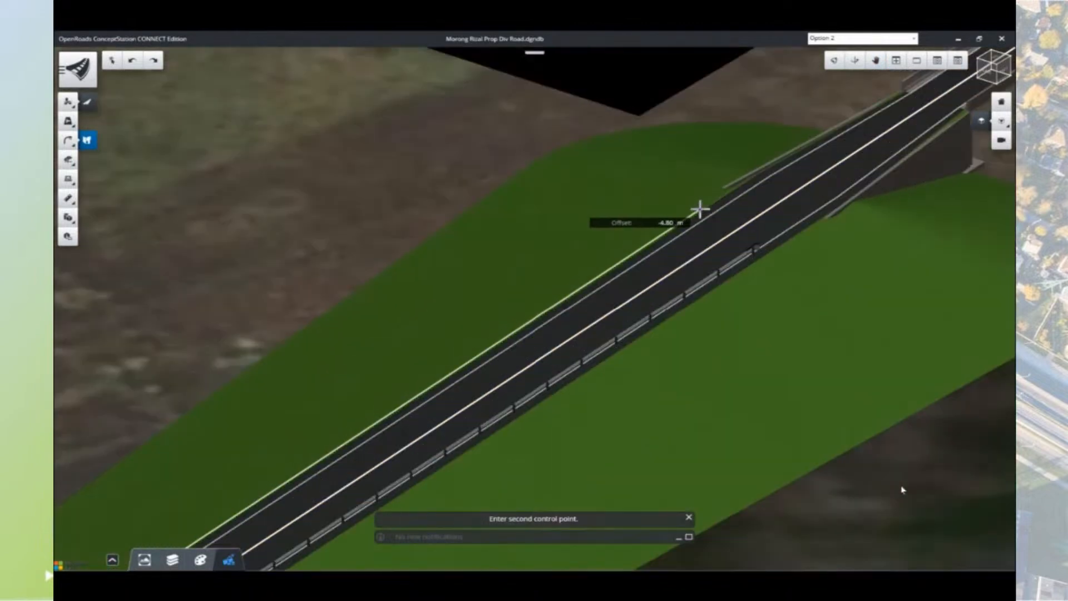
{"action": "scroll", "coordinate": [706, 206], "scroll_direction": "up", "scroll_amount": 2}
{"action": "left_click", "coordinate": [721, 199]}
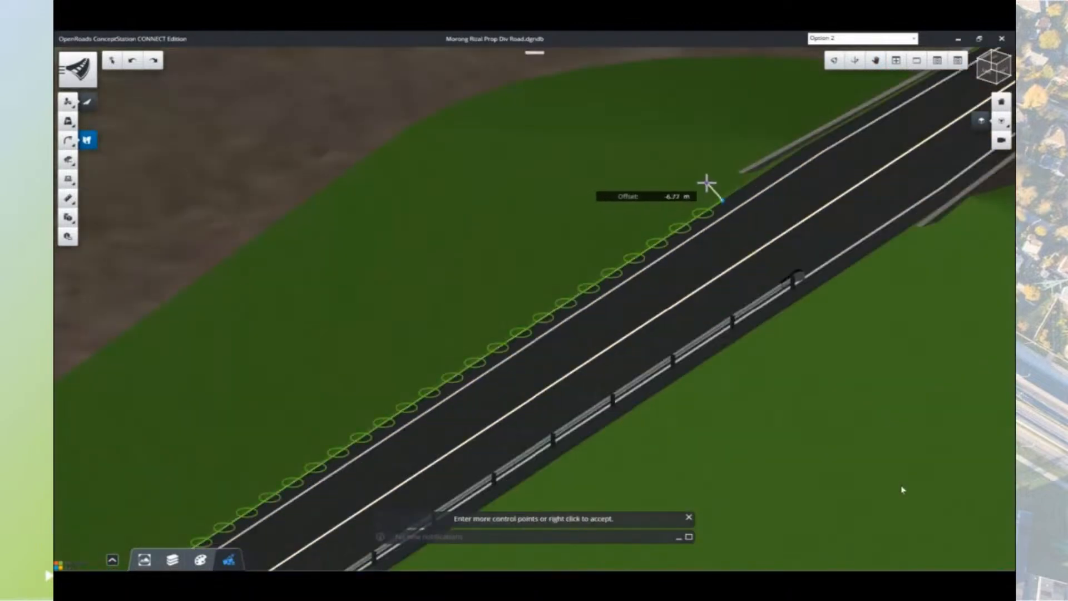
{"action": "right_click", "coordinate": [707, 183]}
{"action": "scroll", "coordinate": [706, 220], "scroll_direction": "up", "scroll_amount": 3}
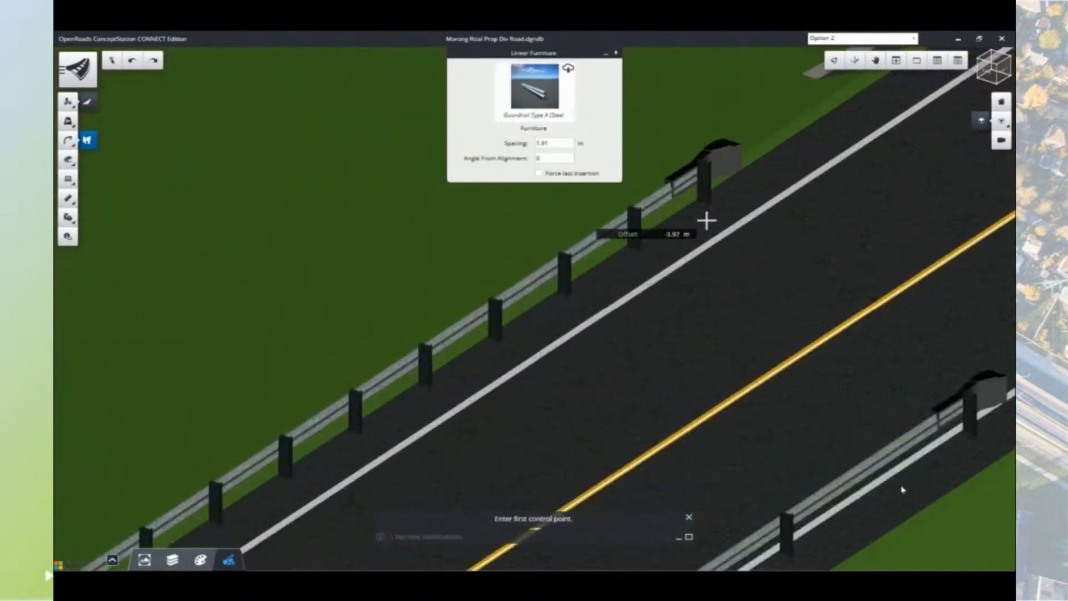
{"action": "key", "text": "Escape"}
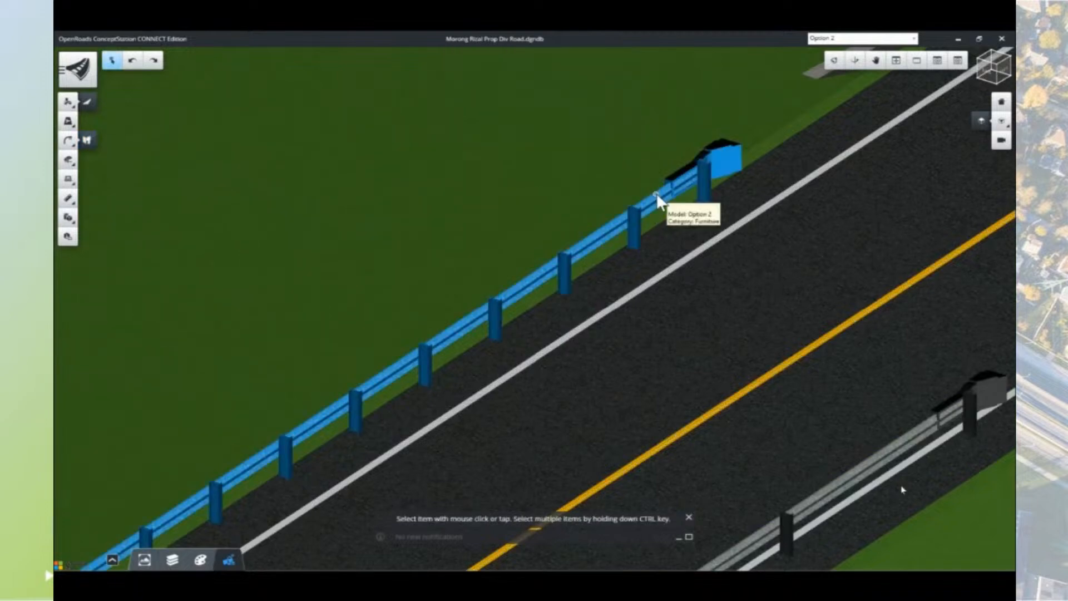
- Select the opposite-edge guardrail, open its properties and set its angle from reference to 180
{"action": "left_click", "coordinate": [660, 202]}
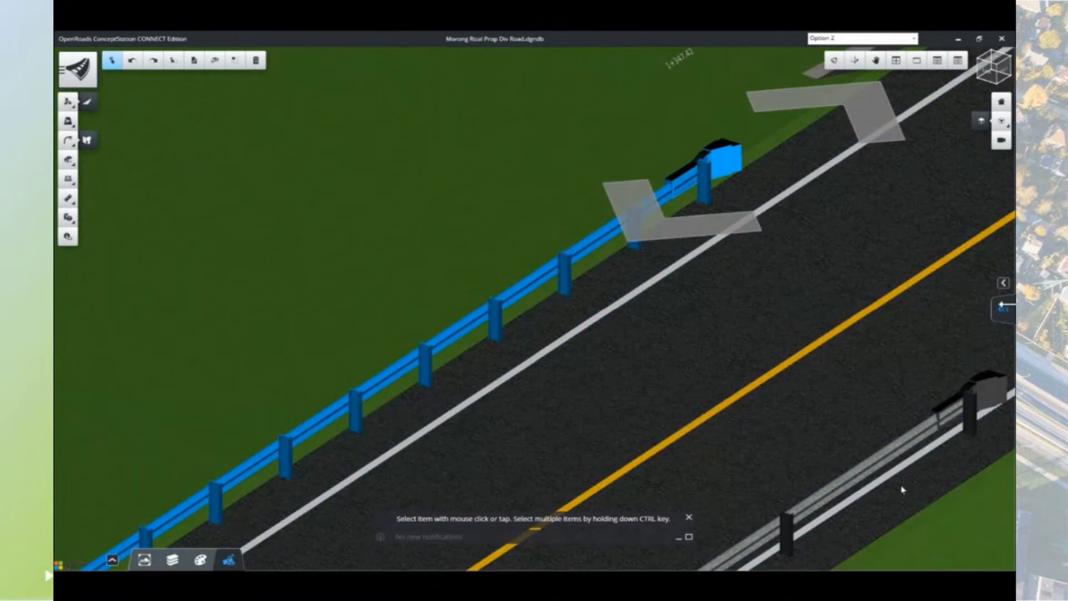
{"action": "left_click", "coordinate": [1011, 307]}
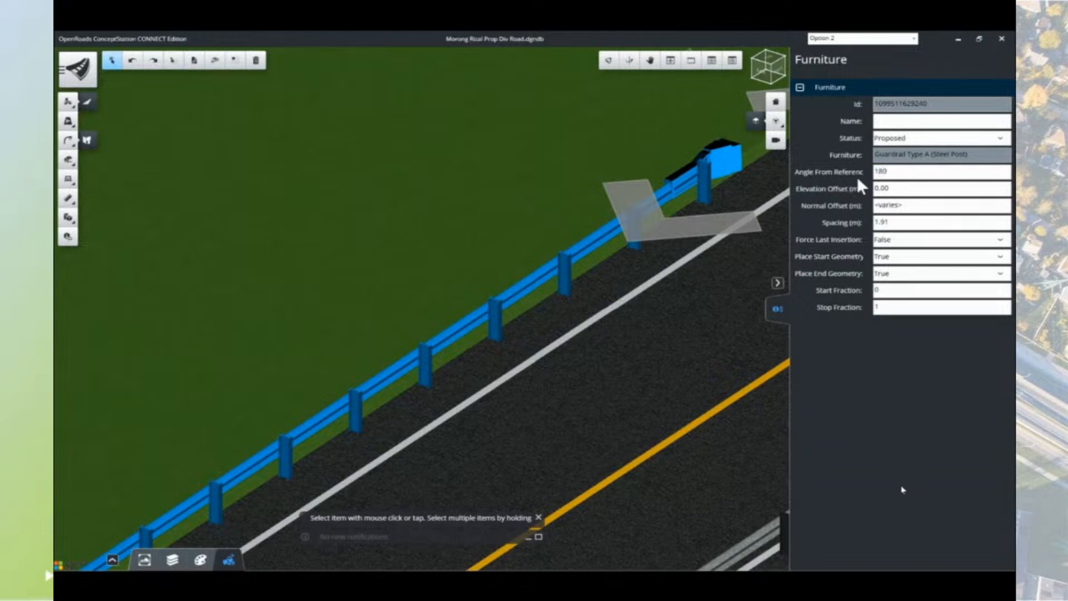
{"action": "key", "text": "Return"}
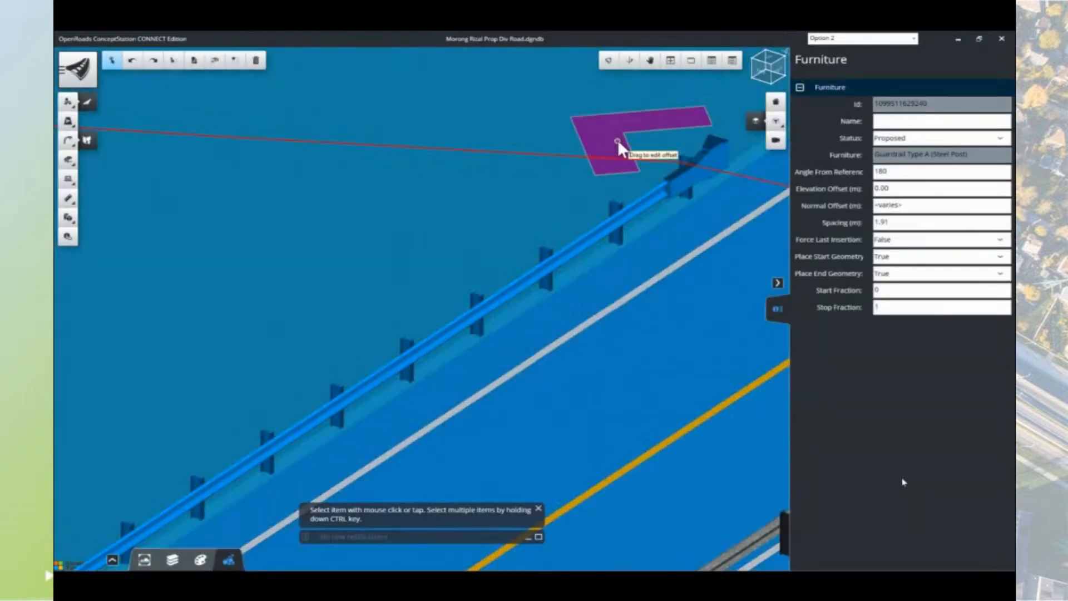
- Adjust the opposite-edge guardrail's offset toward the roadway with its offset handle and clear the selection
{"action": "mouse_move", "coordinate": [619, 142]}
{"action": "left_mouse_down"}
{"action": "mouse_move", "coordinate": [636, 151]}
{"action": "mouse_move", "coordinate": [628, 164]}
{"action": "mouse_move", "coordinate": [604, 154]}
{"action": "mouse_move", "coordinate": [622, 163]}
{"action": "left_mouse_up"}
{"action": "scroll", "coordinate": [628, 165], "scroll_direction": "down", "scroll_amount": 3}
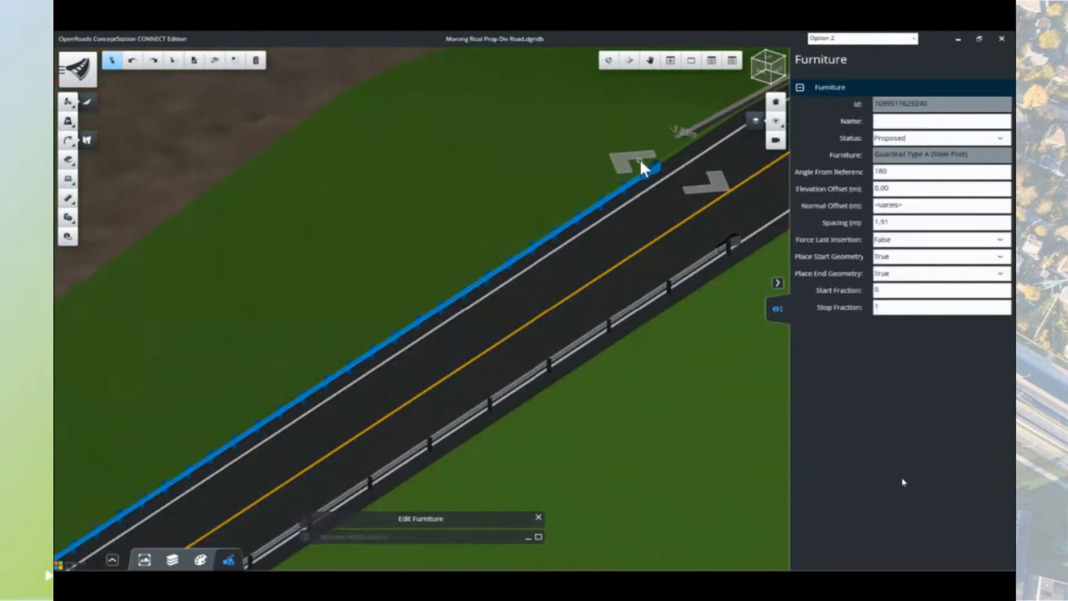
{"action": "left_click", "coordinate": [639, 175]}
{"action": "left_click", "coordinate": [639, 174]}
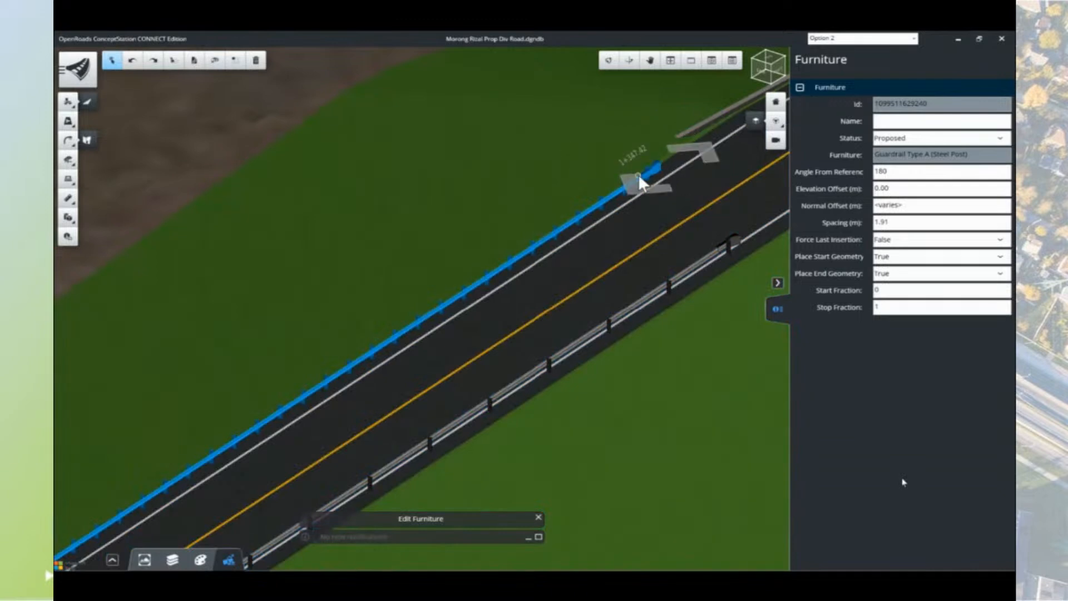
{"action": "key", "text": "Escape"}
{"action": "scroll", "coordinate": [639, 178], "scroll_direction": "down", "scroll_amount": 1}
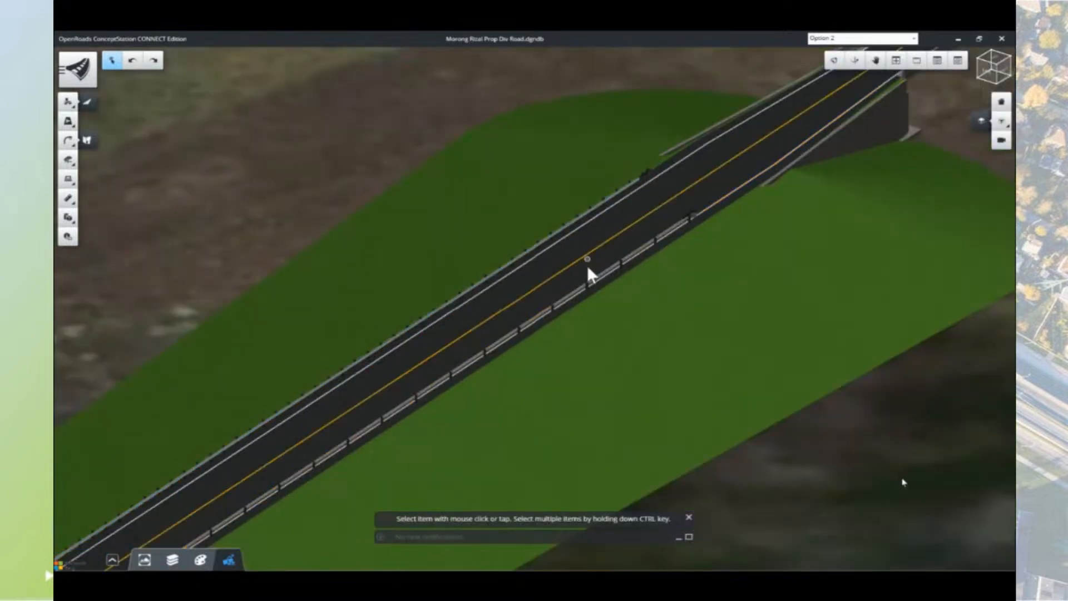
{"action": "scroll", "coordinate": [586, 262], "scroll_direction": "down", "scroll_amount": 1}
{"action": "middle_click_drag", "start_coordinate": [513, 340], "coordinate": [723, 198]}
{"action": "middle_click_drag", "start_coordinate": [434, 375], "coordinate": [570, 279]}
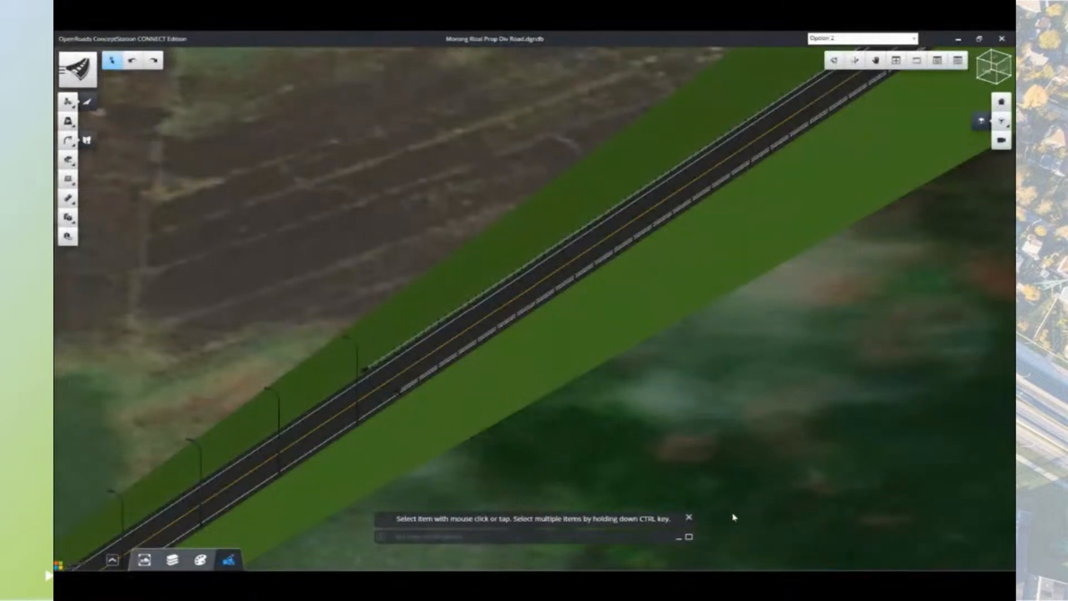
{"action": "mouse_move", "coordinate": [582, 485]}
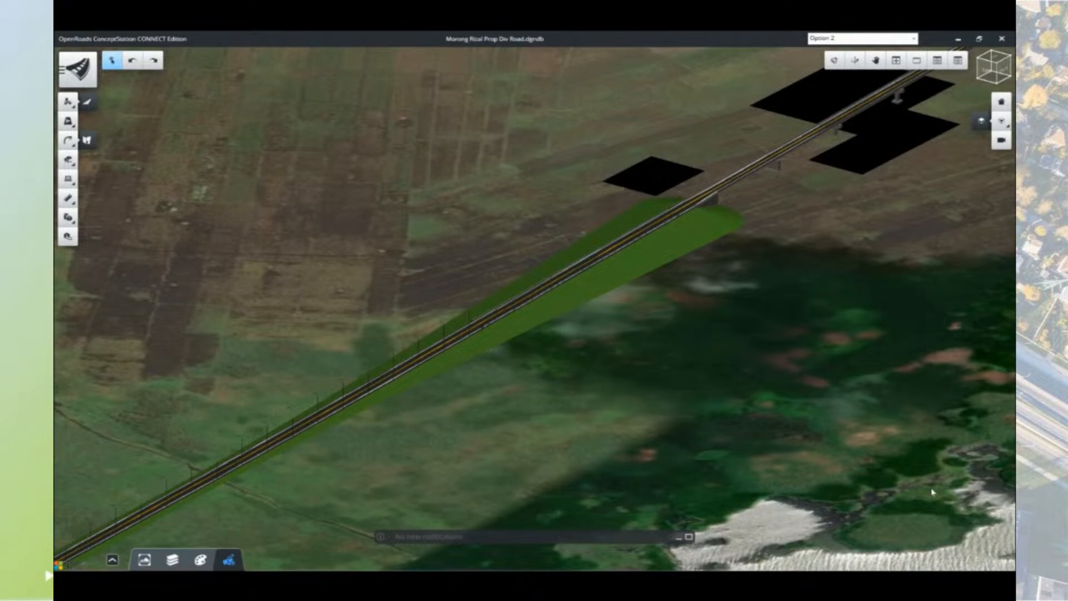
- Switch to the LumenRT Designer window with the exported road, place it over the model and enlarge it to about 1255 x 708
{"action": "left_click_drag", "start_coordinate": [1015, 135], "coordinate": [625, 163]}
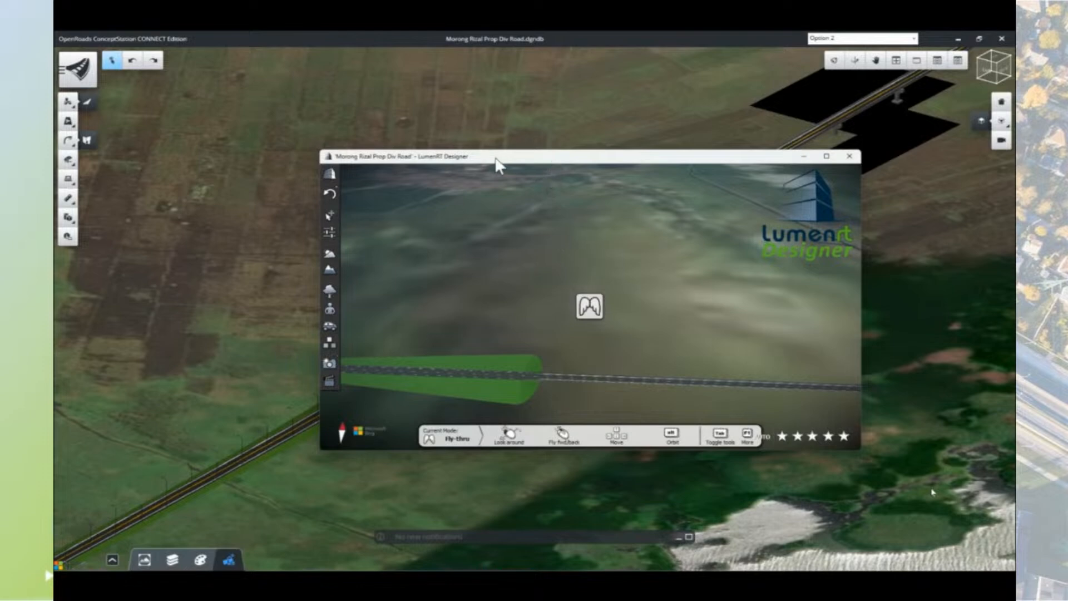
{"action": "left_click_drag", "start_coordinate": [497, 165], "coordinate": [534, 166]}
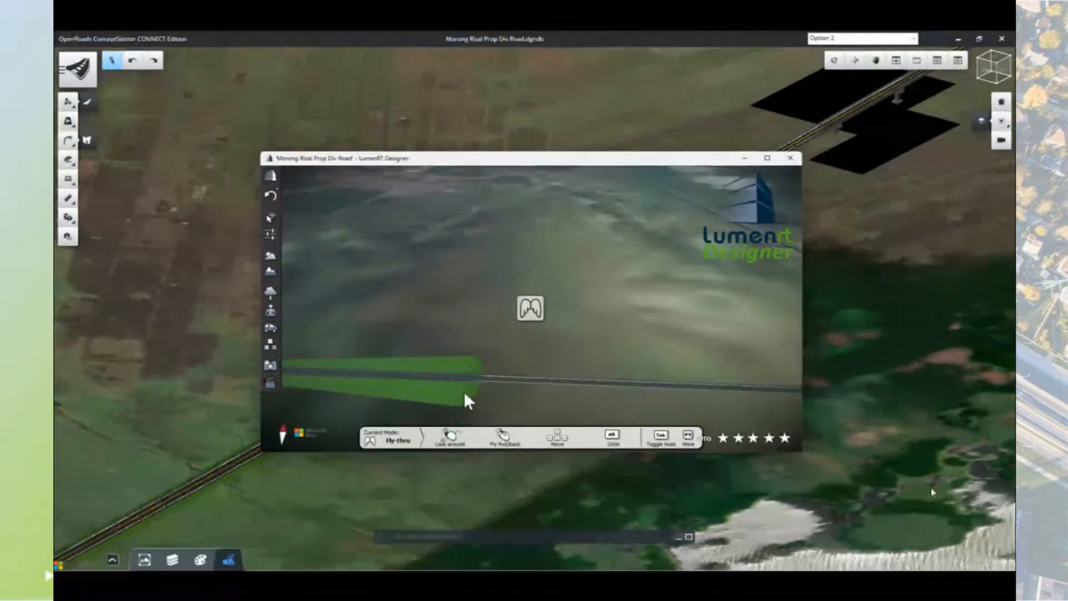
{"action": "left_click_drag", "start_coordinate": [468, 398], "coordinate": [521, 366]}
{"action": "scroll", "coordinate": [506, 397], "scroll_direction": "down", "scroll_amount": 3}
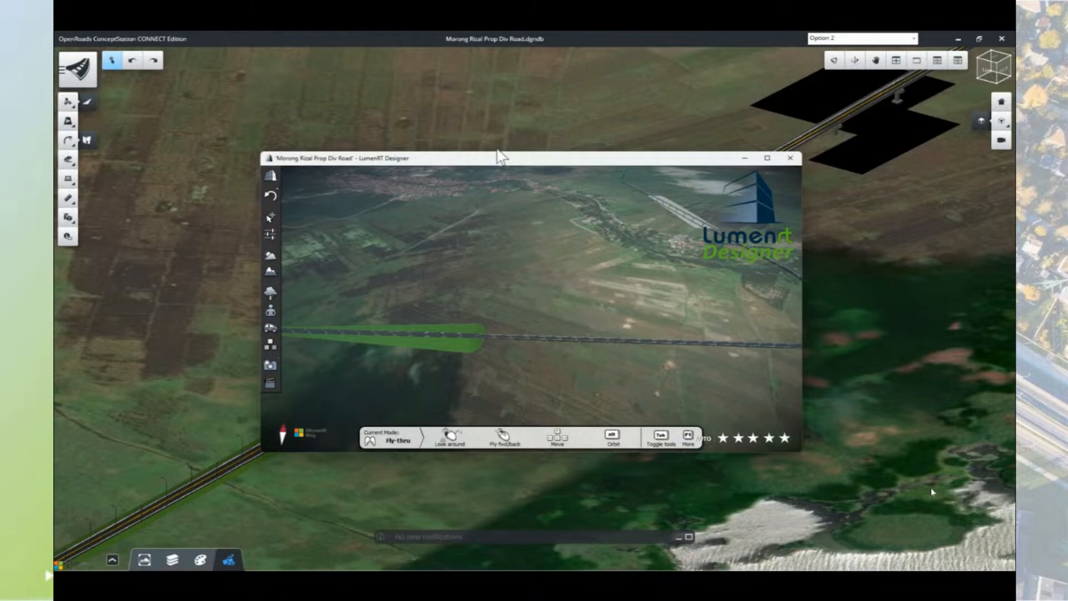
{"action": "left_click_drag", "start_coordinate": [492, 158], "coordinate": [448, 130]}
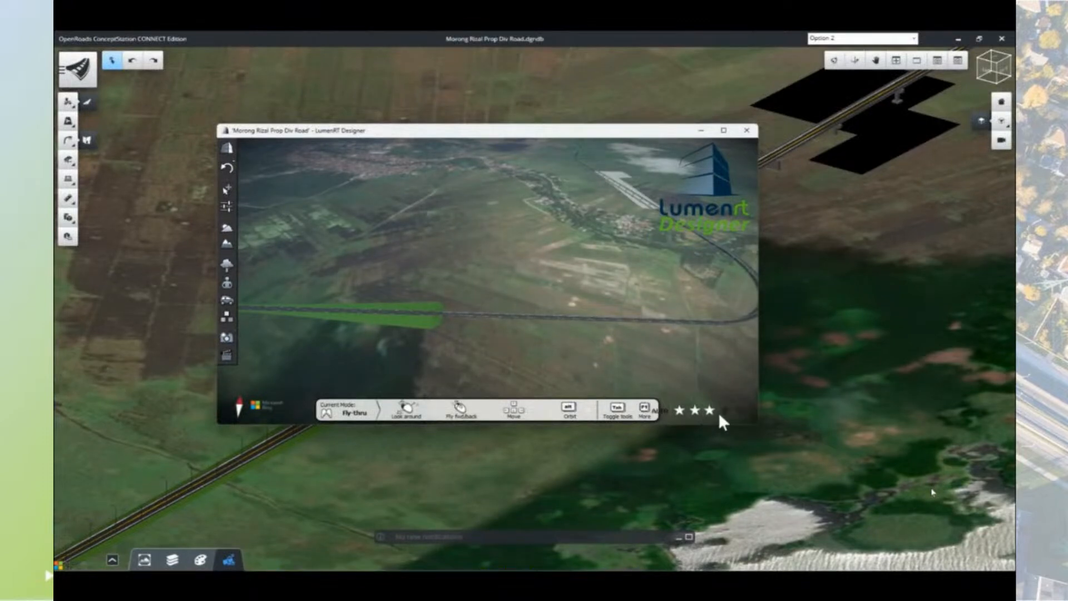
{"action": "left_click_drag", "start_coordinate": [754, 427], "coordinate": [842, 502]}
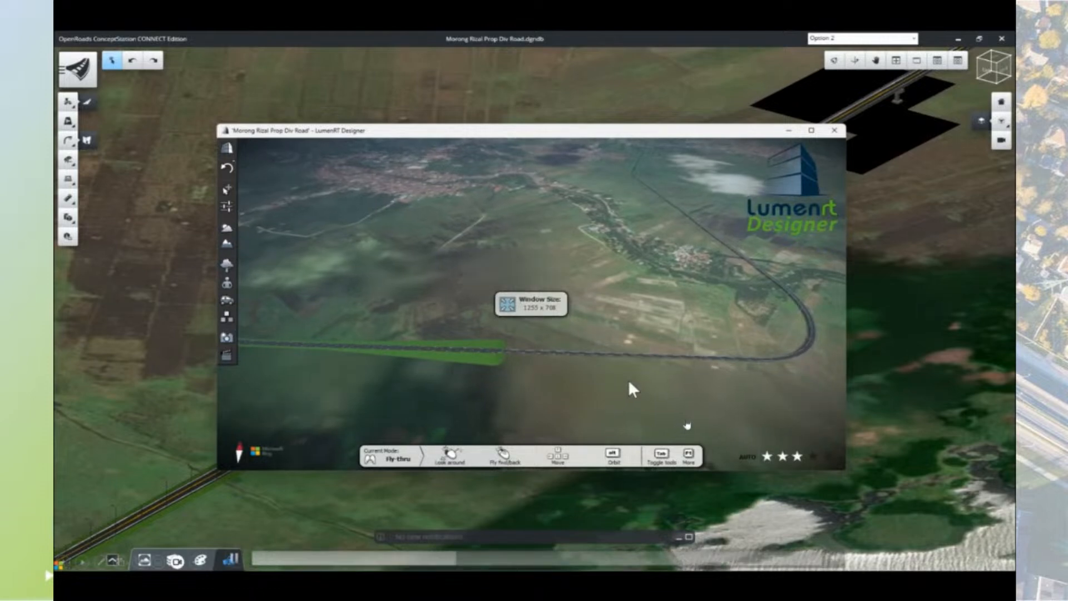
- Orbit the LumenRT scene to a low horizon view and fly in to examine the road's street lights and guardrails
{"action": "key", "text": "alt"}
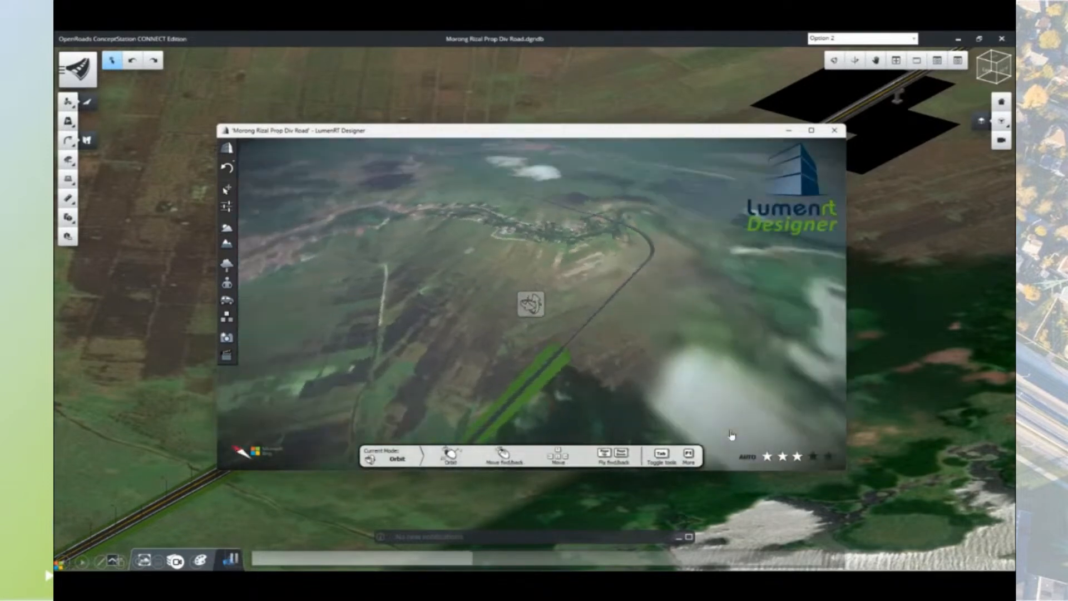
{"action": "right_click_drag", "start_coordinate": [453, 431], "coordinate": [453, 399], "text": "alt"}
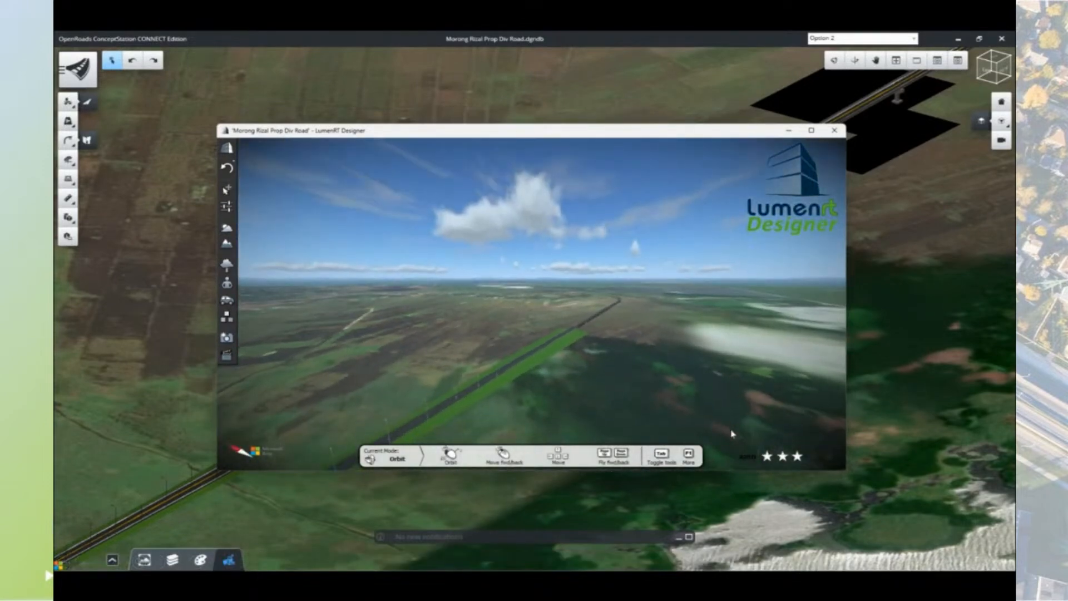
{"action": "scroll", "coordinate": [456, 400], "scroll_direction": "up", "scroll_amount": 2}
{"action": "scroll", "coordinate": [466, 400], "scroll_direction": "up", "scroll_amount": 8}
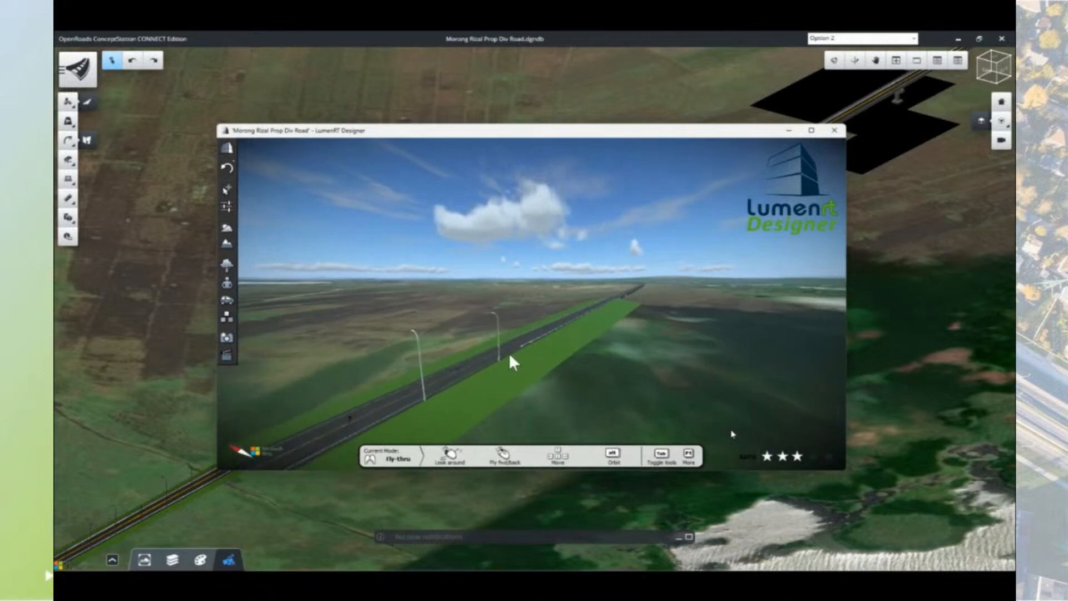
- Frame an elevated view down the road beside the street light pole and save a screenshot of it
{"action": "scroll", "coordinate": [529, 341], "scroll_direction": "up", "scroll_amount": 3}
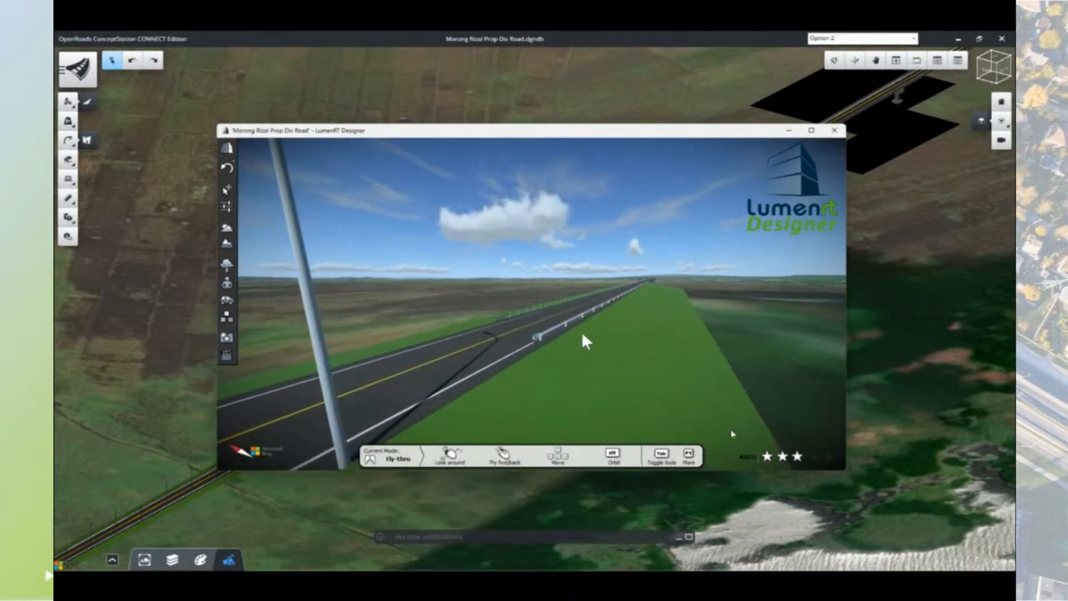
{"action": "right_click_drag", "start_coordinate": [583, 340], "coordinate": [568, 367], "text": "alt"}
{"action": "right_click_drag", "start_coordinate": [732, 434], "coordinate": [732, 434], "text": "alt"}
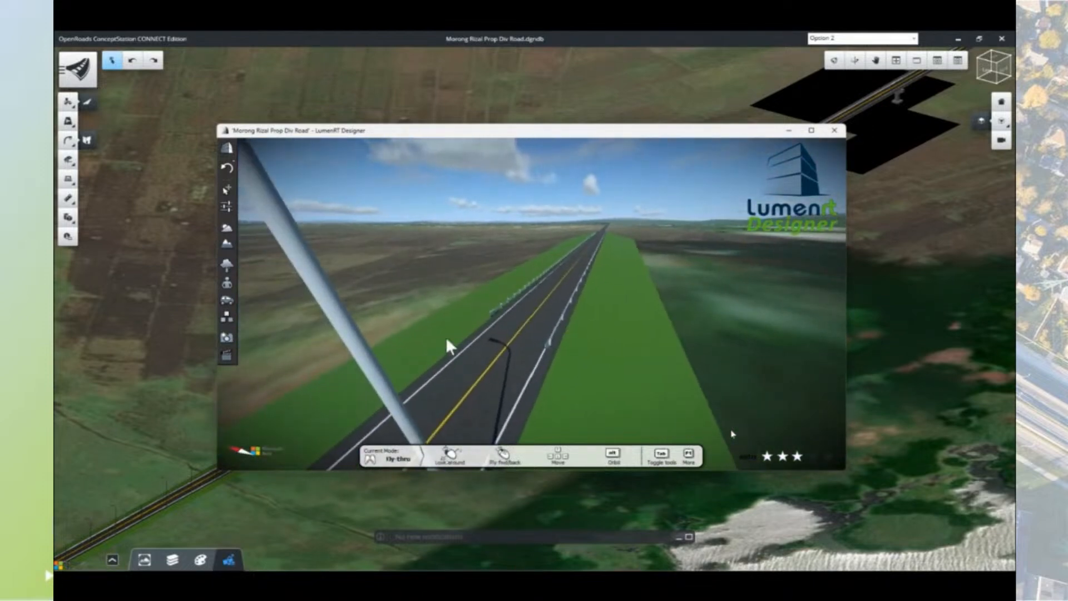
{"action": "left_click", "coordinate": [228, 338]}
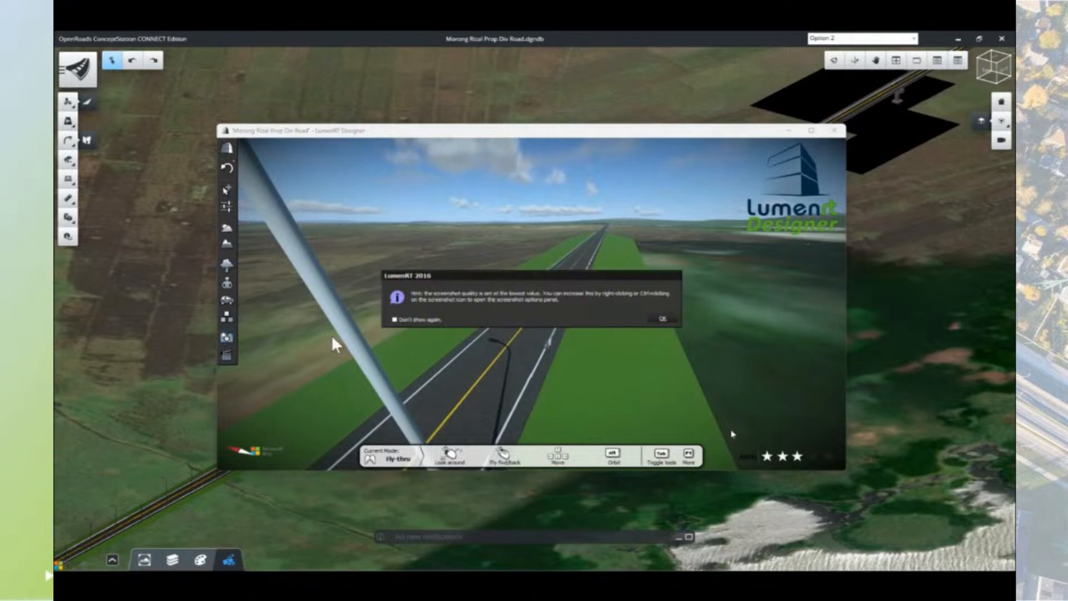
{"action": "left_click", "coordinate": [665, 321]}
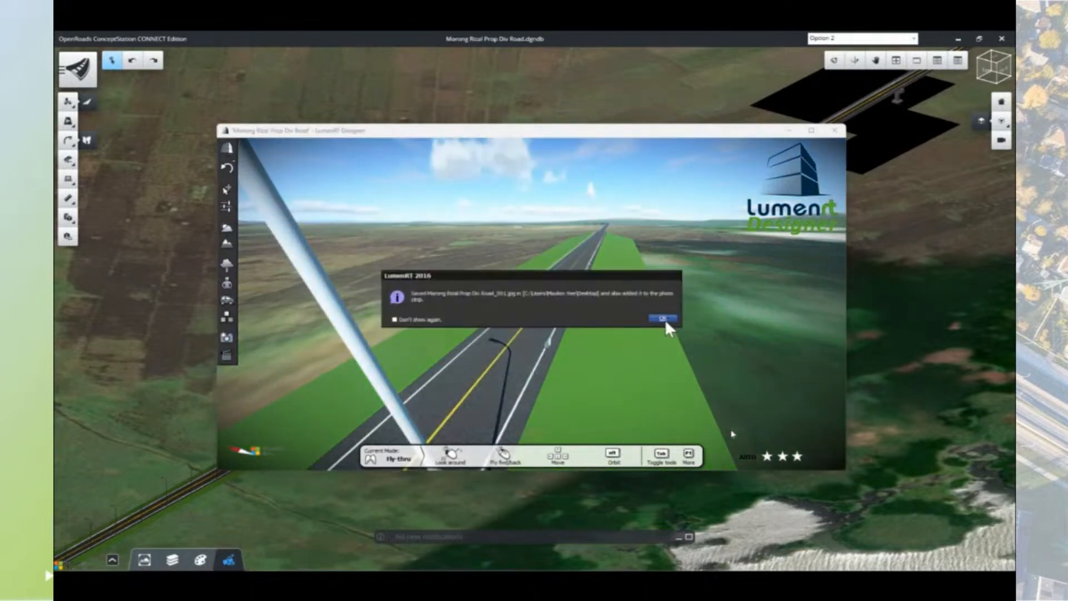
{"action": "left_click", "coordinate": [666, 320]}
- Open the movie editor's photo strip and preview the road fly-through
{"action": "left_click", "coordinate": [227, 356]}
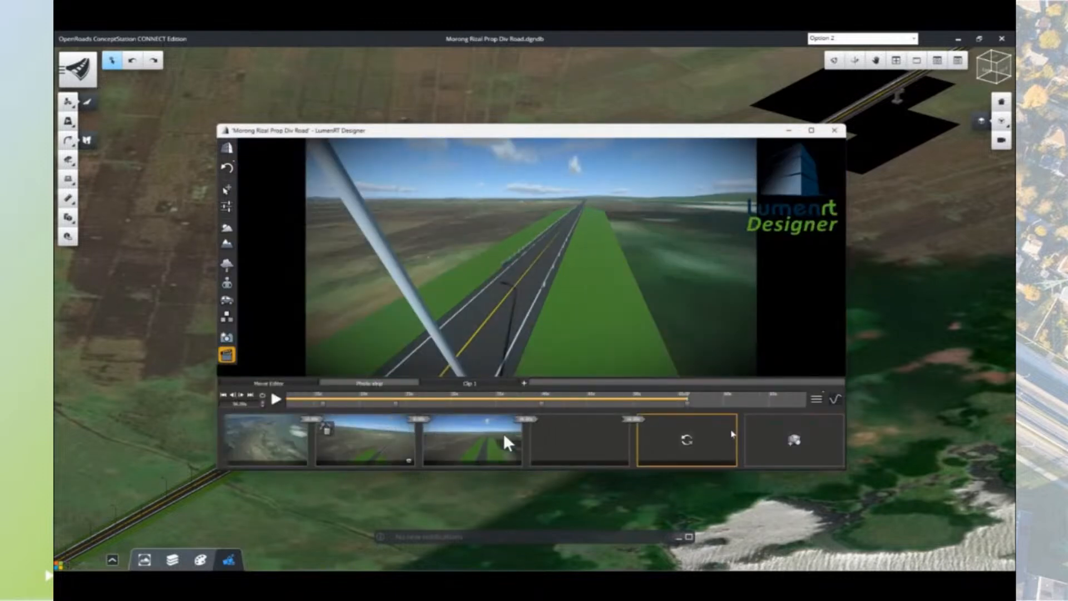
{"action": "left_click", "coordinate": [276, 400]}
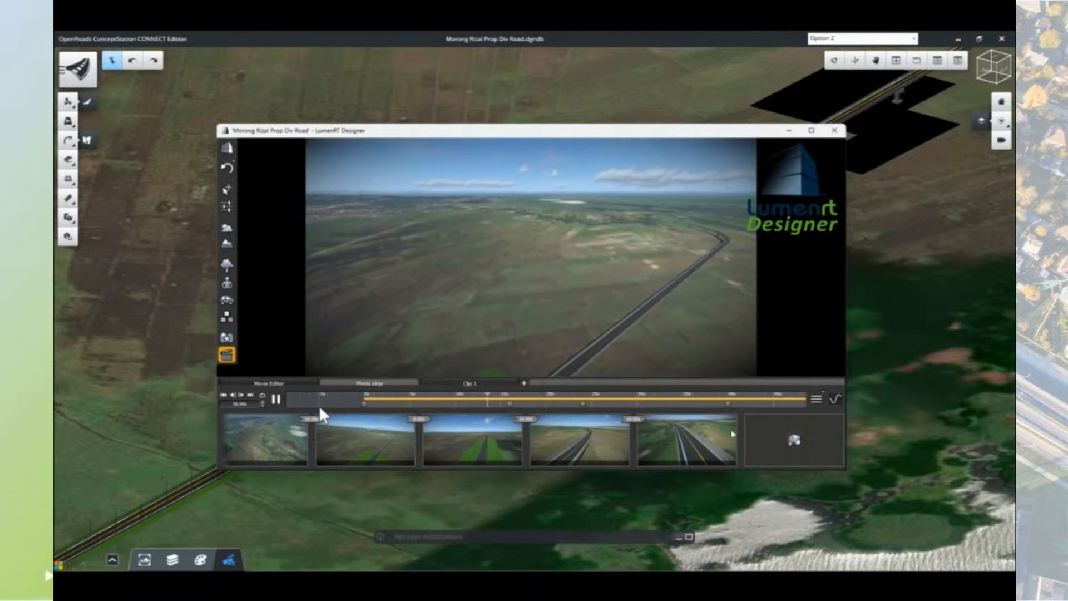
{"action": "left_click", "coordinate": [275, 401]}
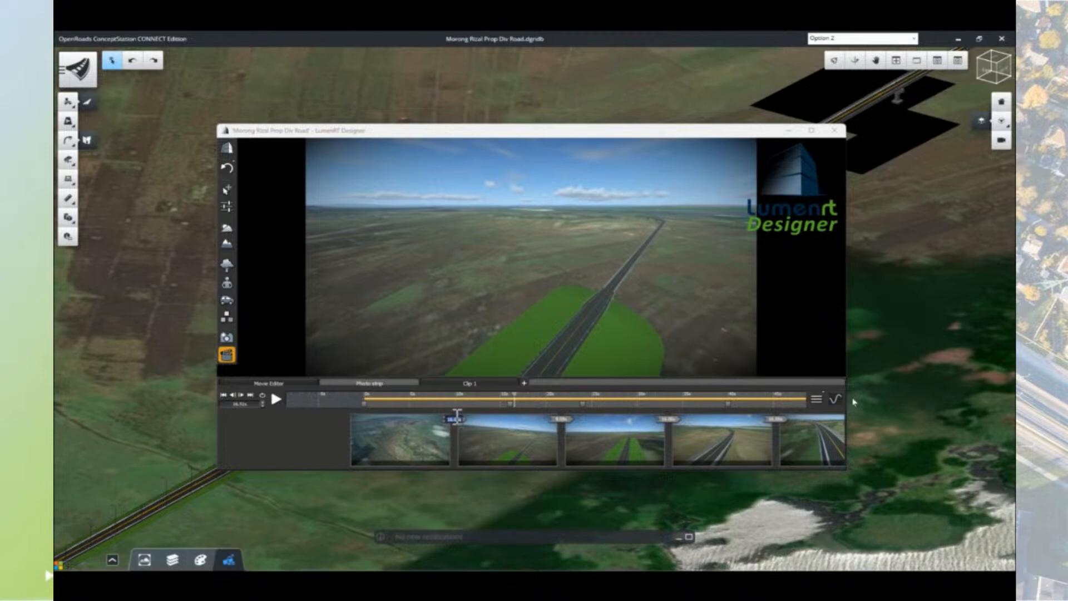
- Shorten the transitions between the photo strip's images to 5 seconds each
{"action": "left_click", "coordinate": [559, 418]}
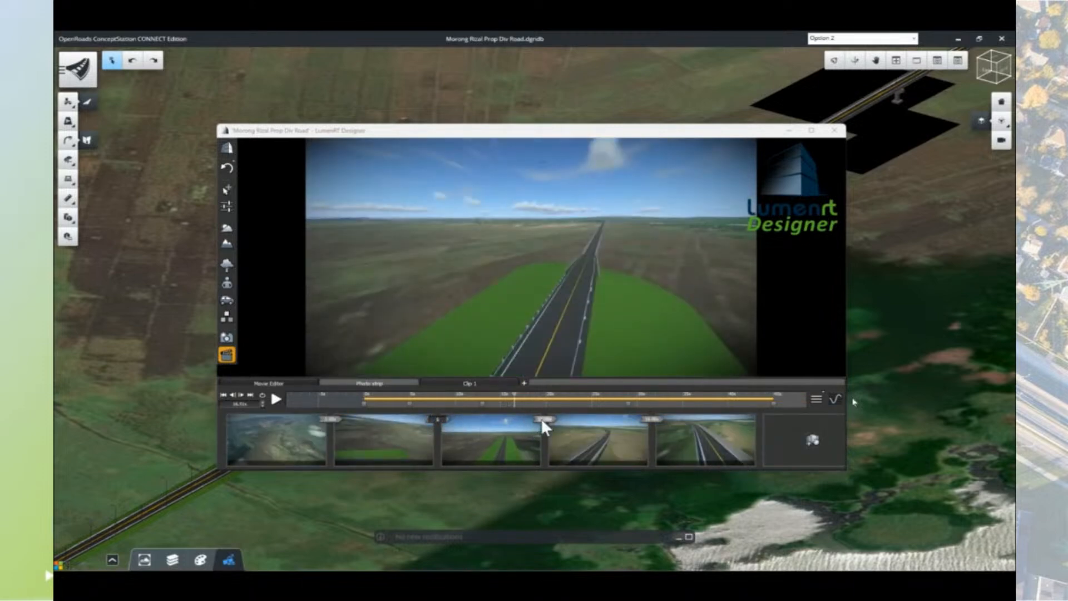
{"action": "key", "text": "Return"}
{"action": "left_click", "coordinate": [523, 417]}
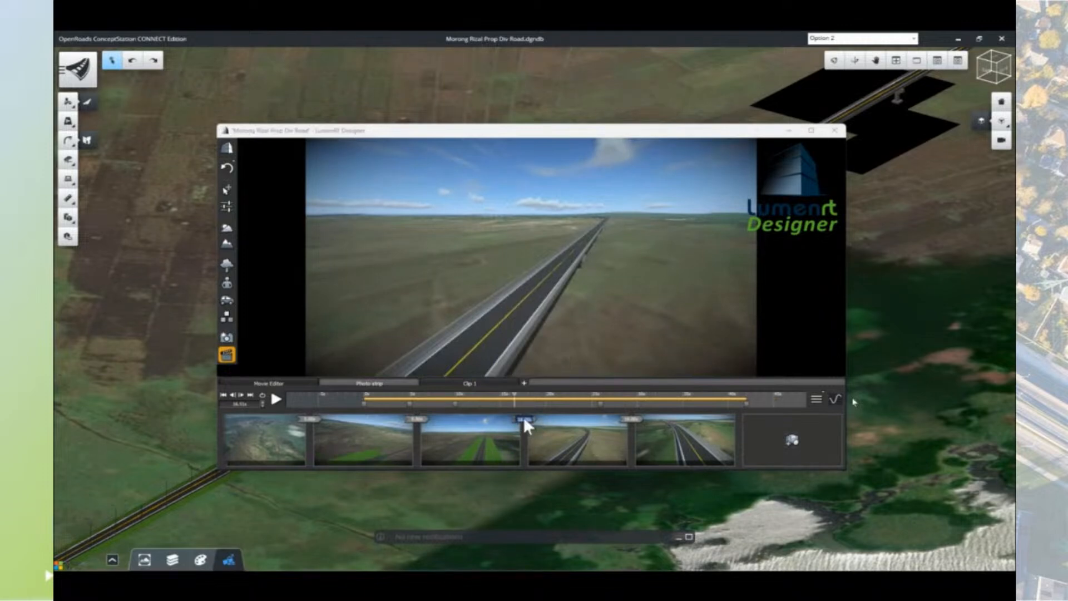
{"action": "type", "text": "5"}
{"action": "left_click", "coordinate": [634, 417]}
{"action": "type", "text": "5"}
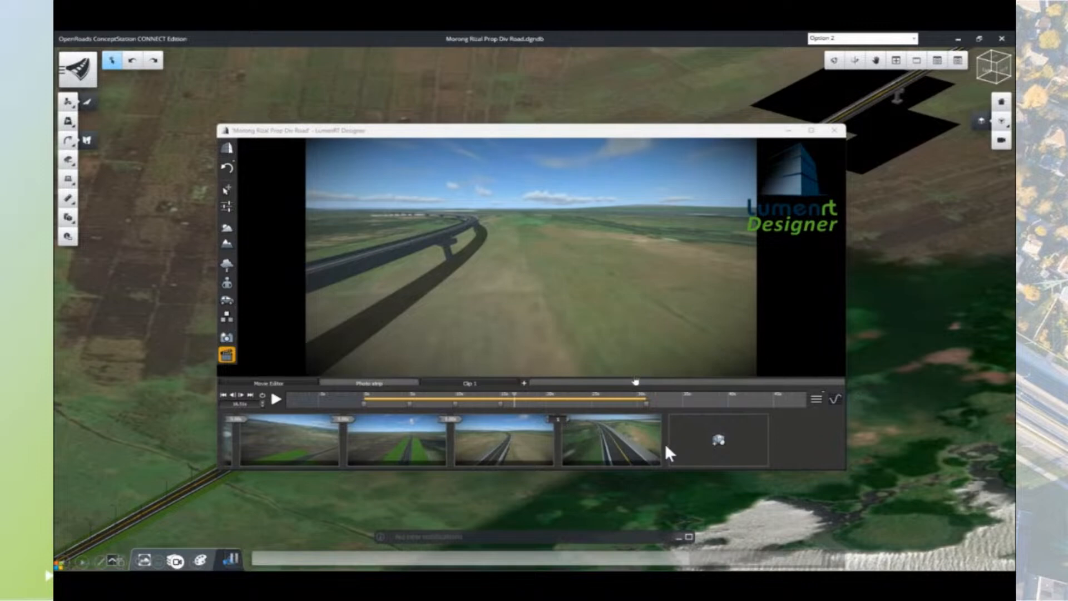
- Play back the photo strip animation with the shortened transitions and stop it
{"action": "left_click", "coordinate": [281, 399]}
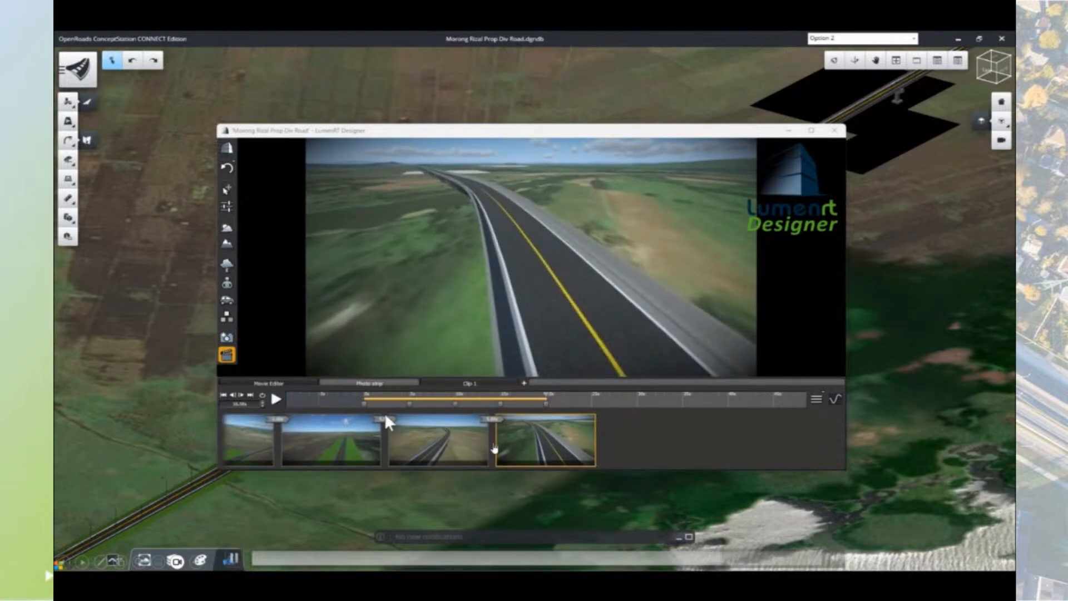
{"action": "left_click", "coordinate": [278, 401]}
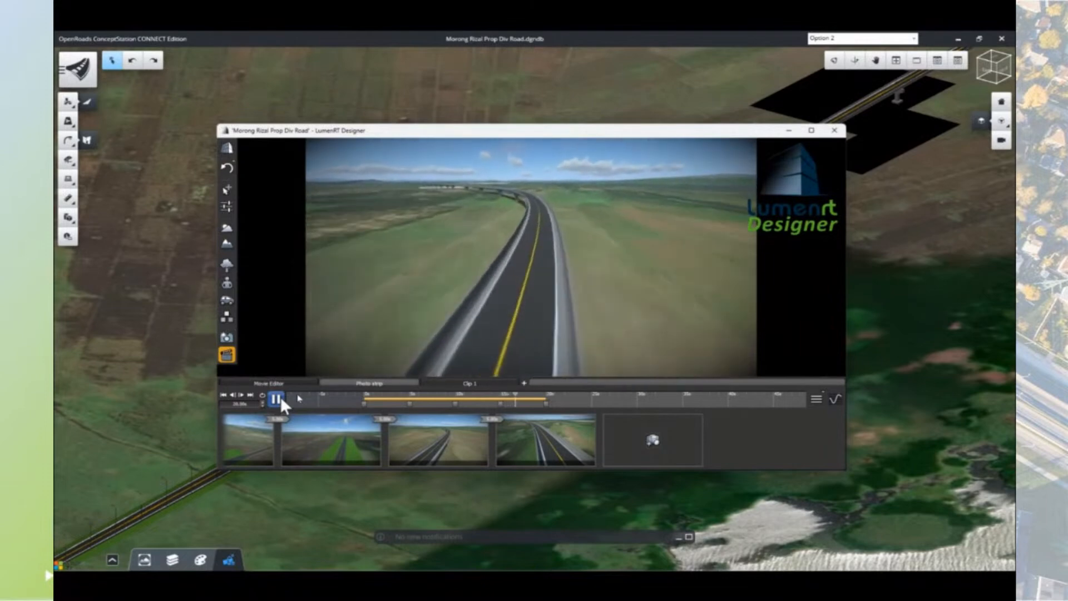
{"action": "left_click", "coordinate": [280, 398]}
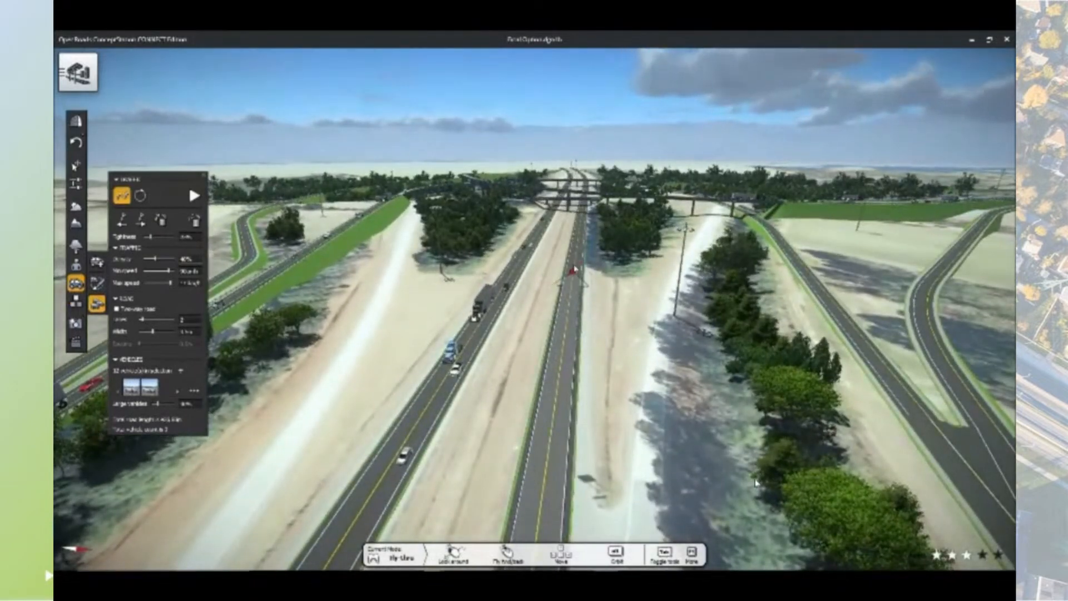
- Extend the traffic path along the two-lane highway carriageway through the interchange overpasses with two more path points
{"action": "scroll", "coordinate": [575, 270], "scroll_direction": "up", "scroll_amount": 5}
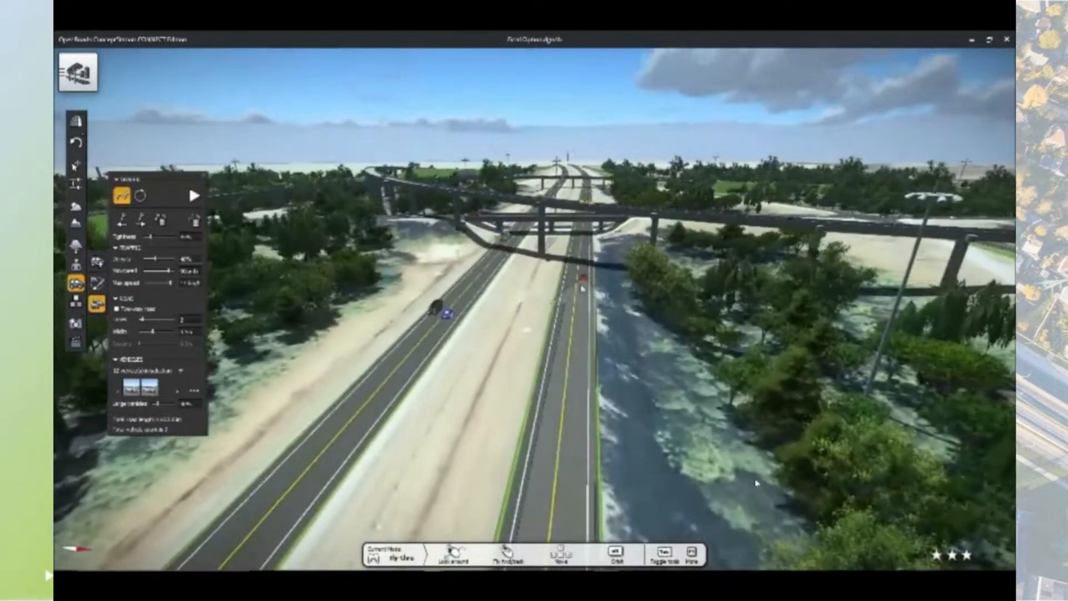
{"action": "scroll", "coordinate": [586, 204], "scroll_direction": "up", "scroll_amount": 5}
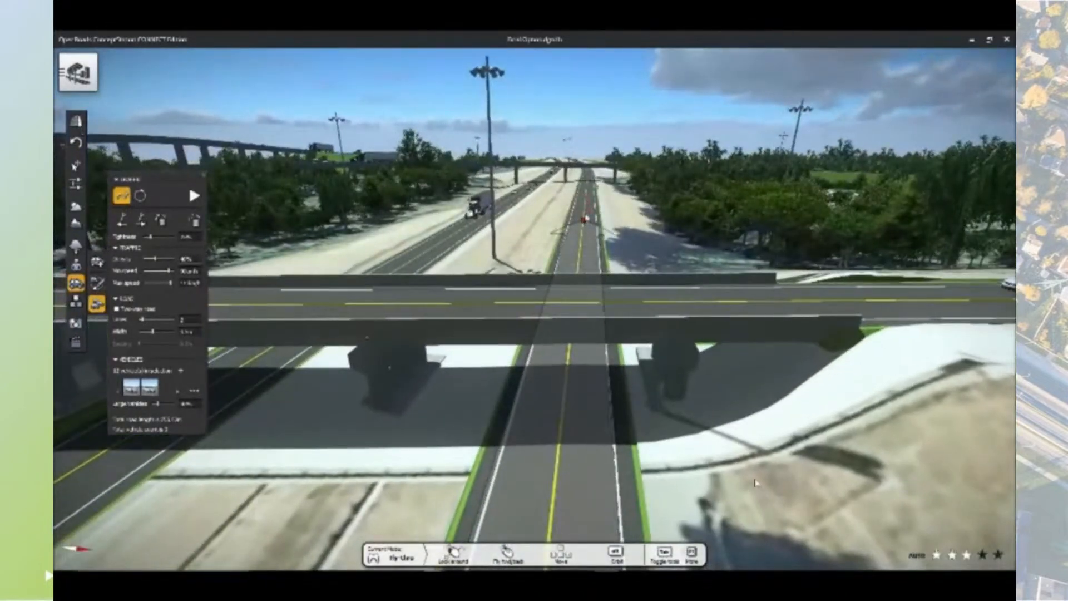
{"action": "left_click", "coordinate": [585, 218]}
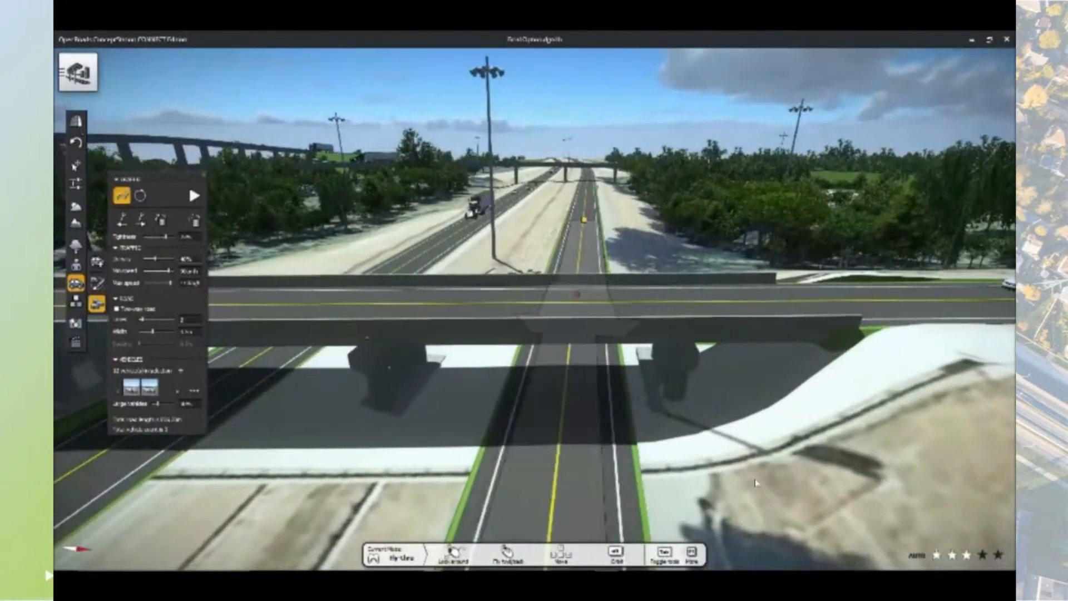
{"action": "right_click_drag", "start_coordinate": [585, 218], "coordinate": [597, 228], "text": "alt"}
{"action": "scroll", "coordinate": [756, 483], "scroll_direction": "down", "scroll_amount": 5}
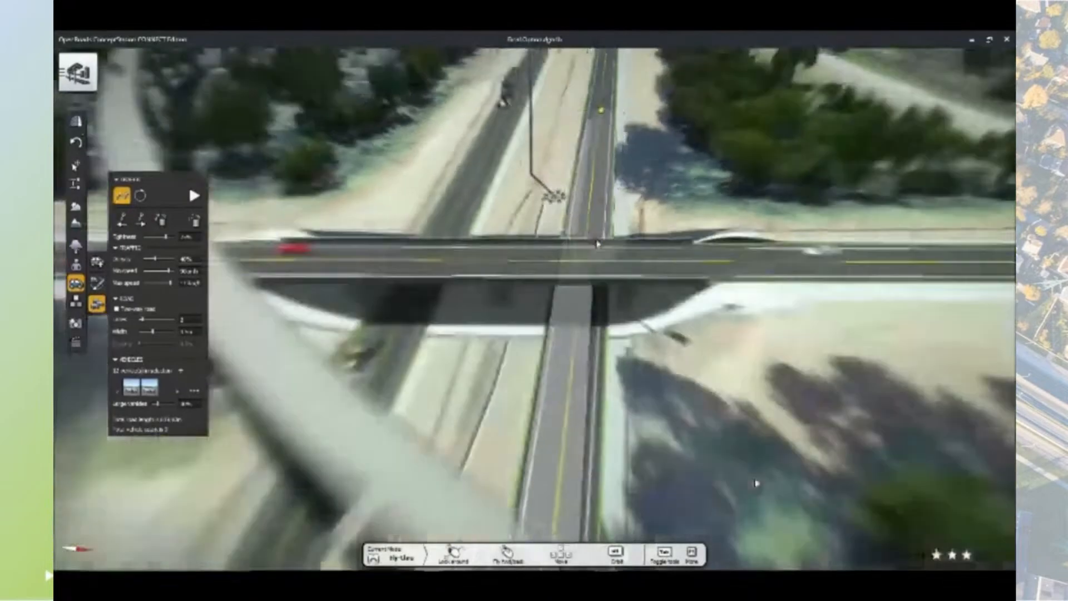
{"action": "scroll", "coordinate": [755, 483], "scroll_direction": "up", "scroll_amount": 5}
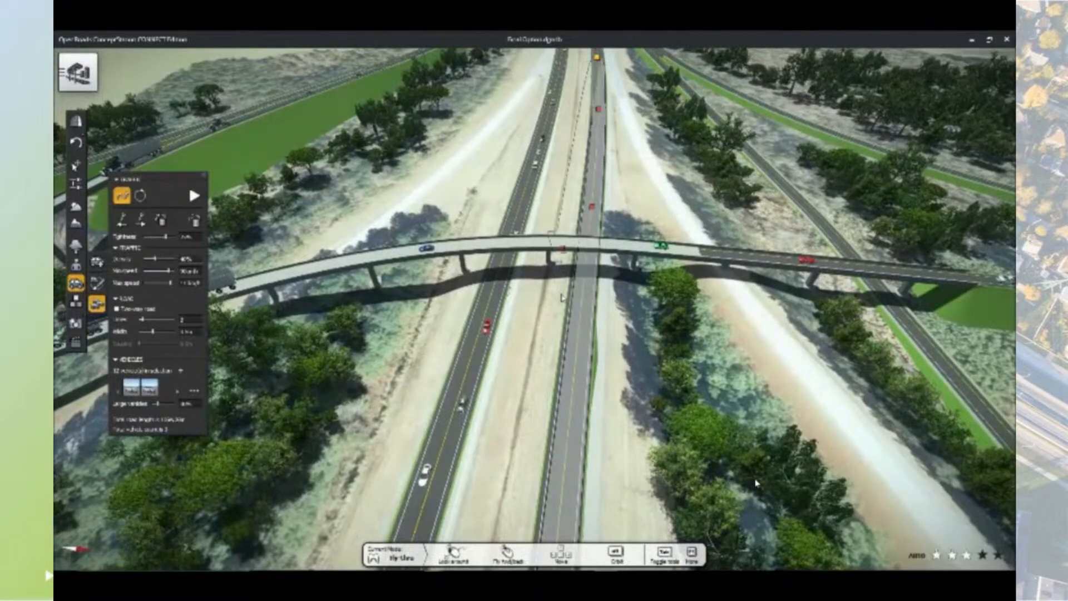
{"action": "scroll", "coordinate": [562, 297], "scroll_direction": "down", "scroll_amount": 4}
{"action": "left_click", "coordinate": [563, 65]}
- Continue the traffic path along the carriageway past the ramp merges with further points and start the traffic
{"action": "scroll", "coordinate": [563, 63], "scroll_direction": "up", "scroll_amount": 5}
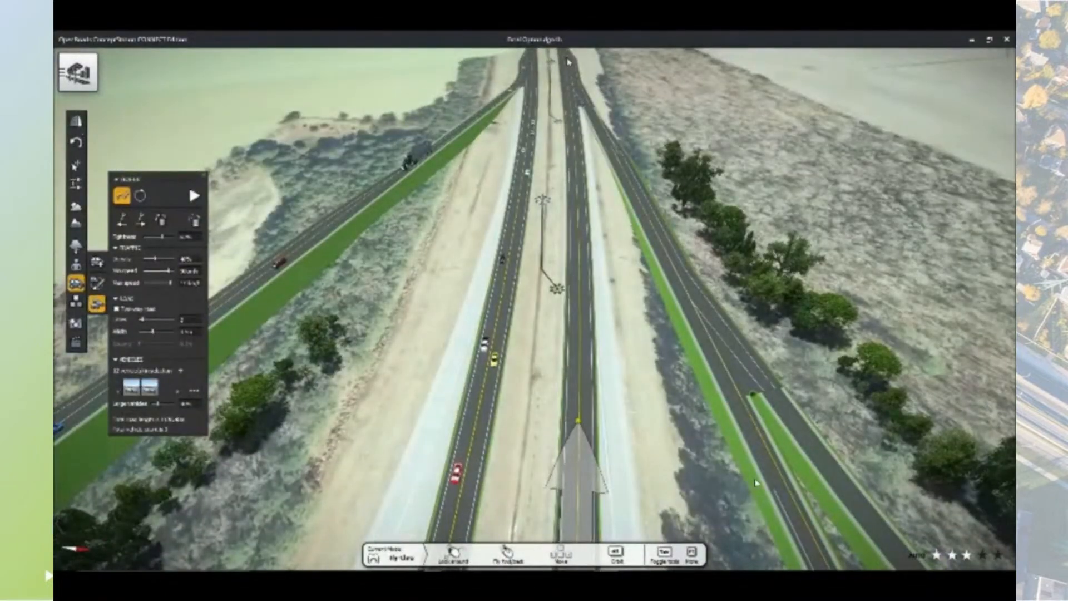
{"action": "scroll", "coordinate": [568, 61], "scroll_direction": "down", "scroll_amount": 2}
{"action": "left_click", "coordinate": [566, 59]}
{"action": "scroll", "coordinate": [565, 58], "scroll_direction": "up", "scroll_amount": 4}
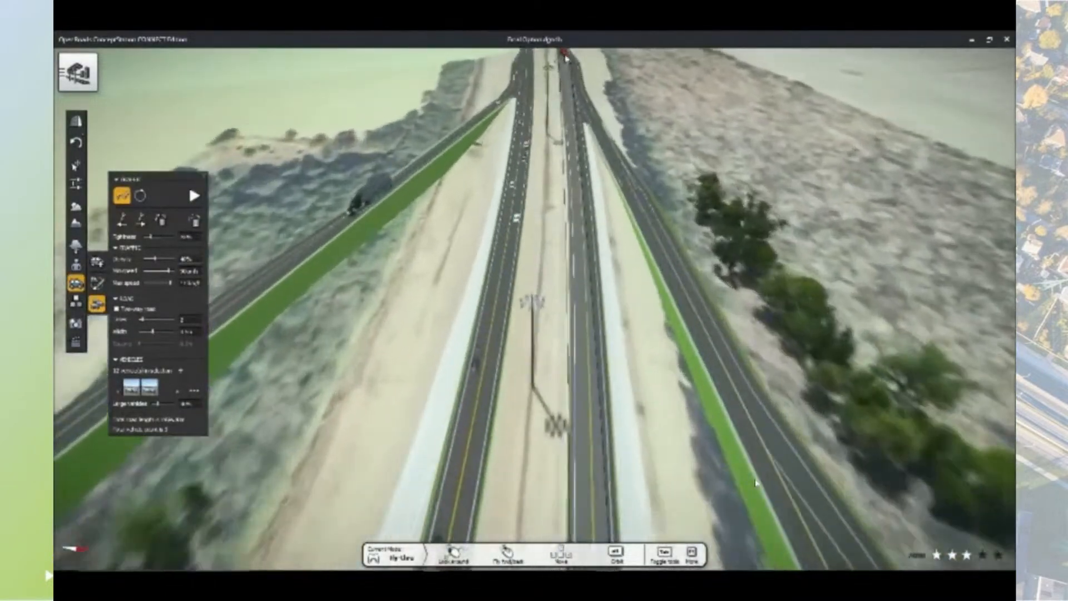
{"action": "scroll", "coordinate": [565, 58], "scroll_direction": "up", "scroll_amount": 3}
{"action": "left_click", "coordinate": [566, 59]}
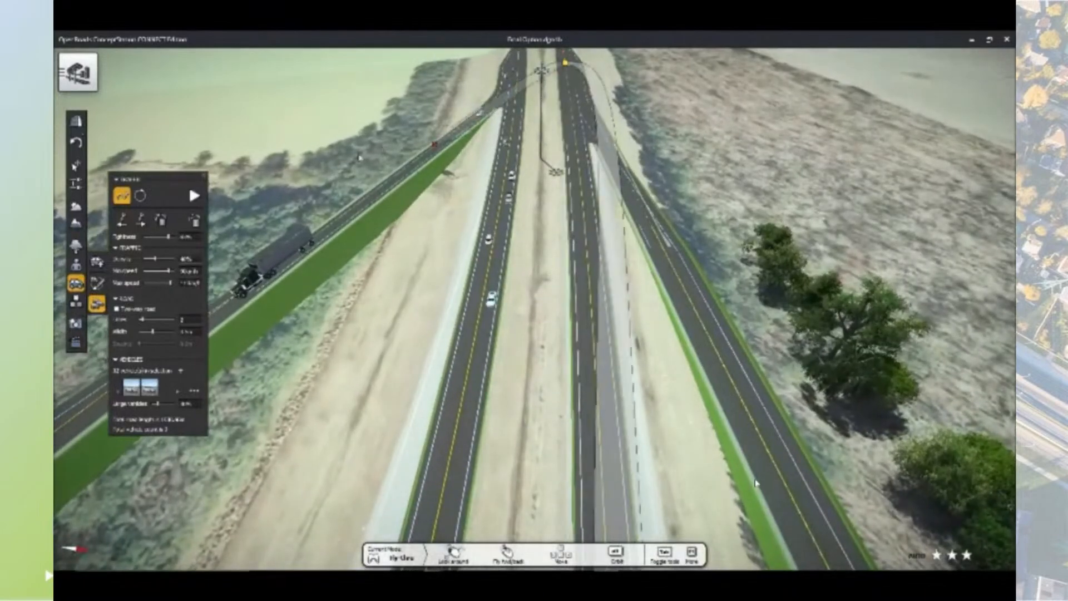
{"action": "left_click", "coordinate": [192, 198]}
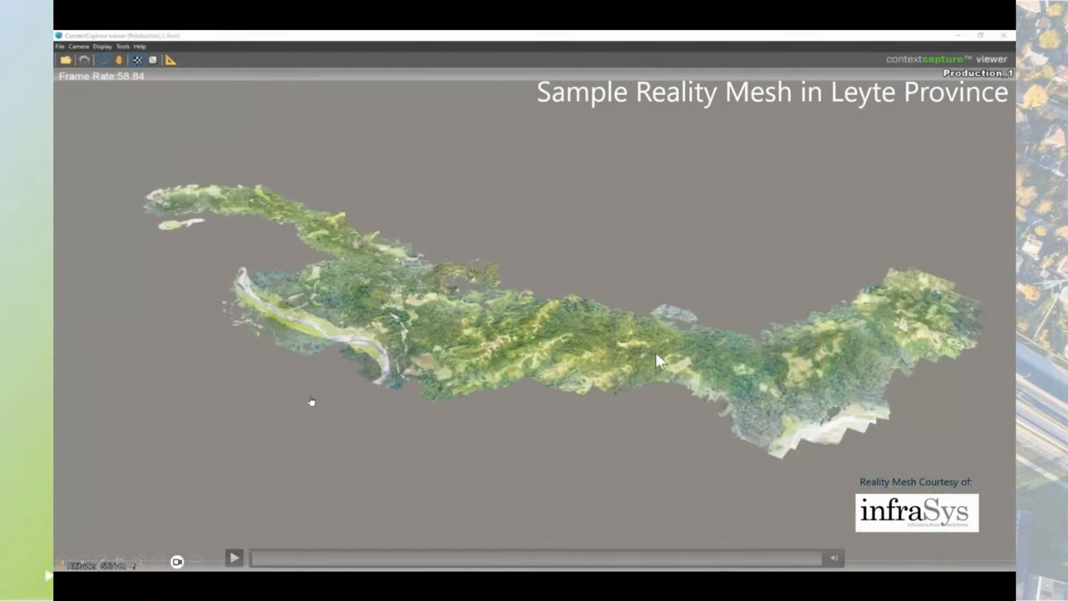
{"action": "key", "text": "Right"}
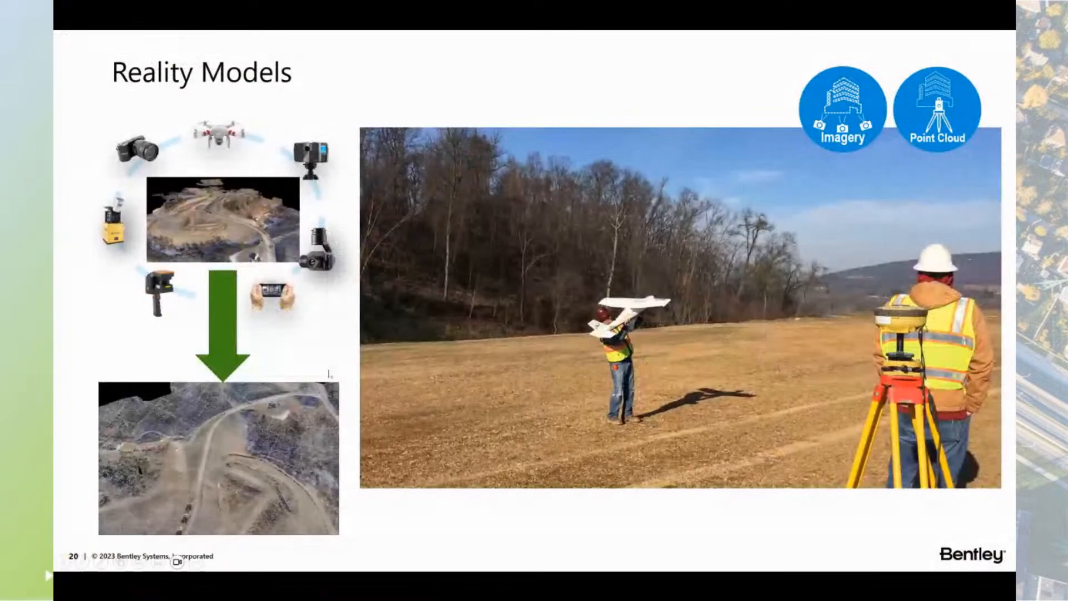